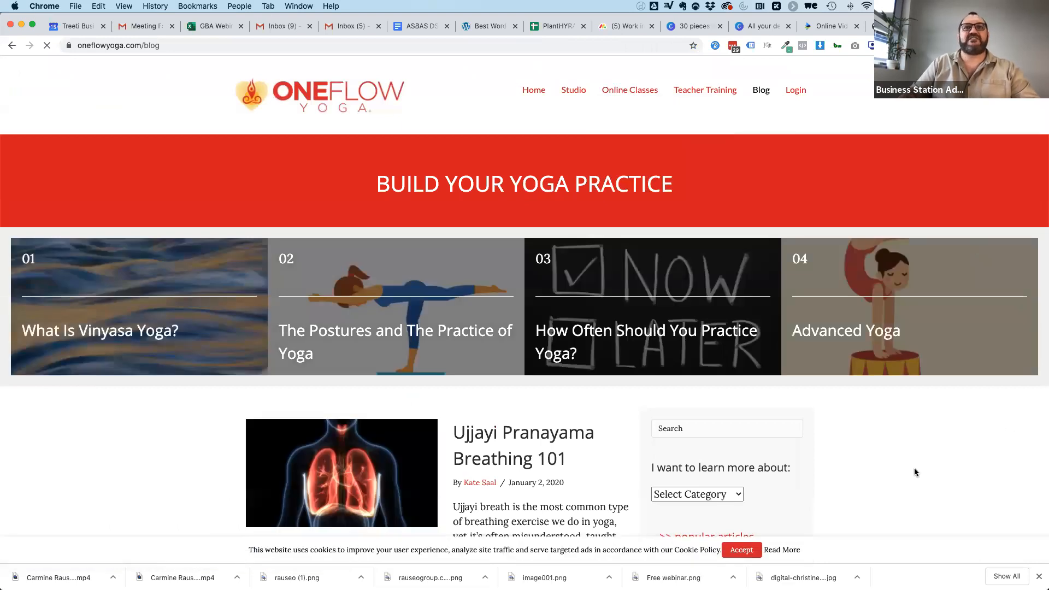
Browse the One Flow Yoga blog listing and open the "How to Become a Yoga Teacher" post.
scroll(916, 472, down, 7)
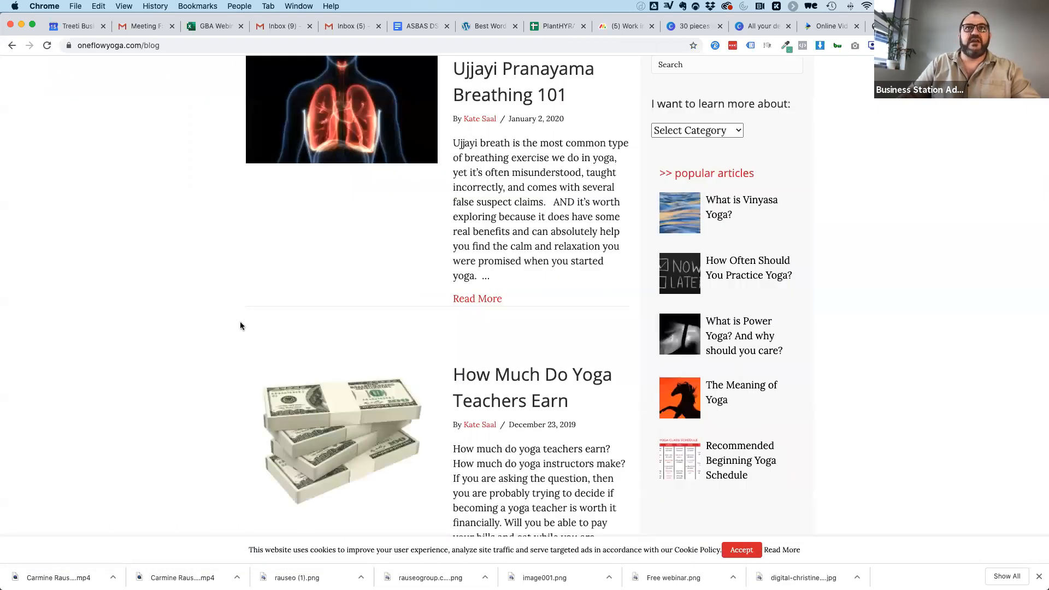
scroll(298, 268, down, 5)
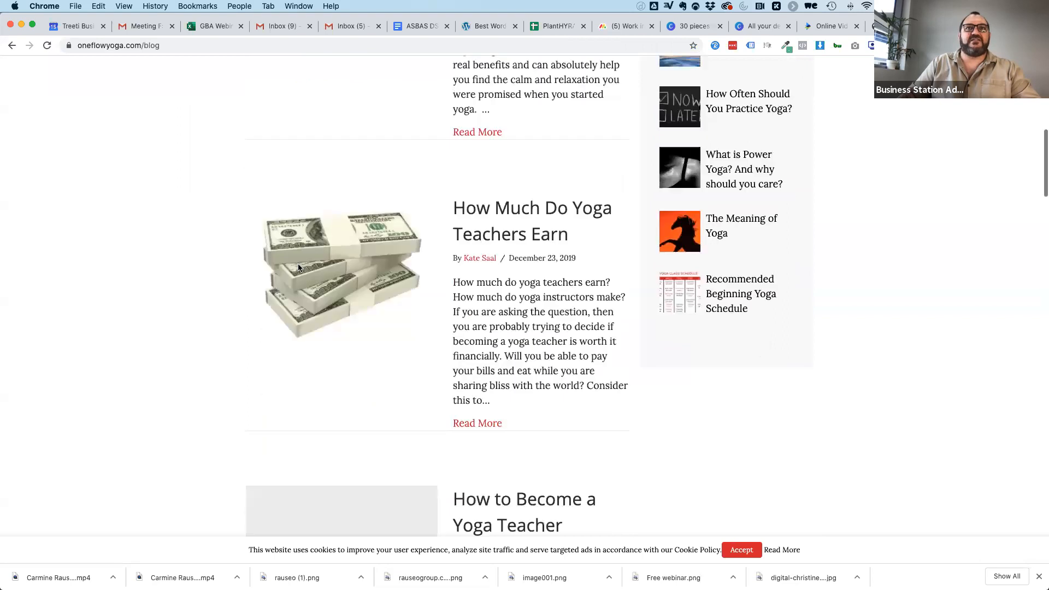
scroll(298, 268, down, 3)
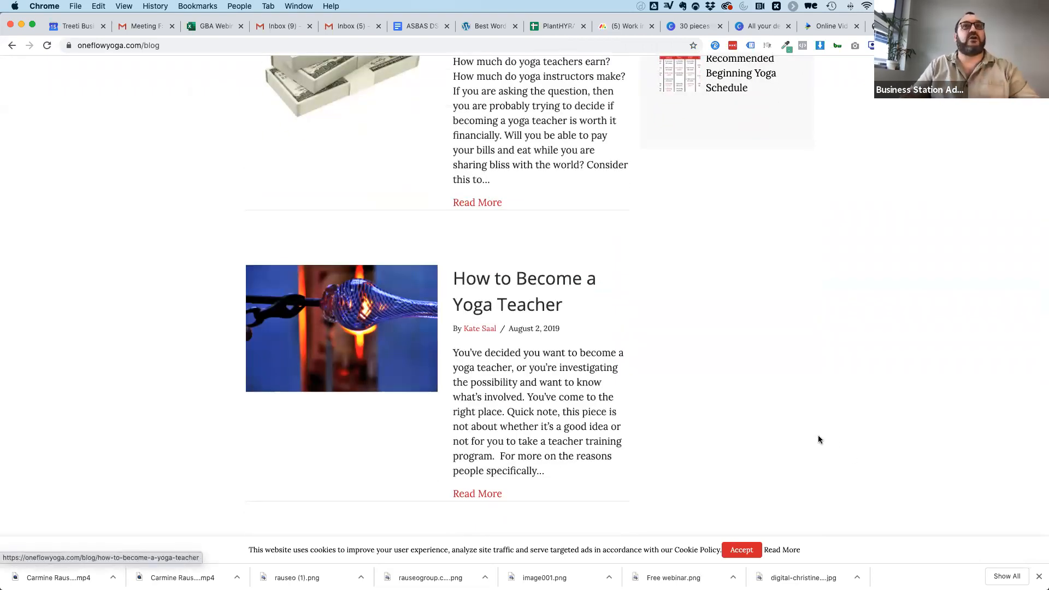
scroll(818, 437, down, 2)
scroll(819, 437, down, 1)
scroll(818, 437, up, 1)
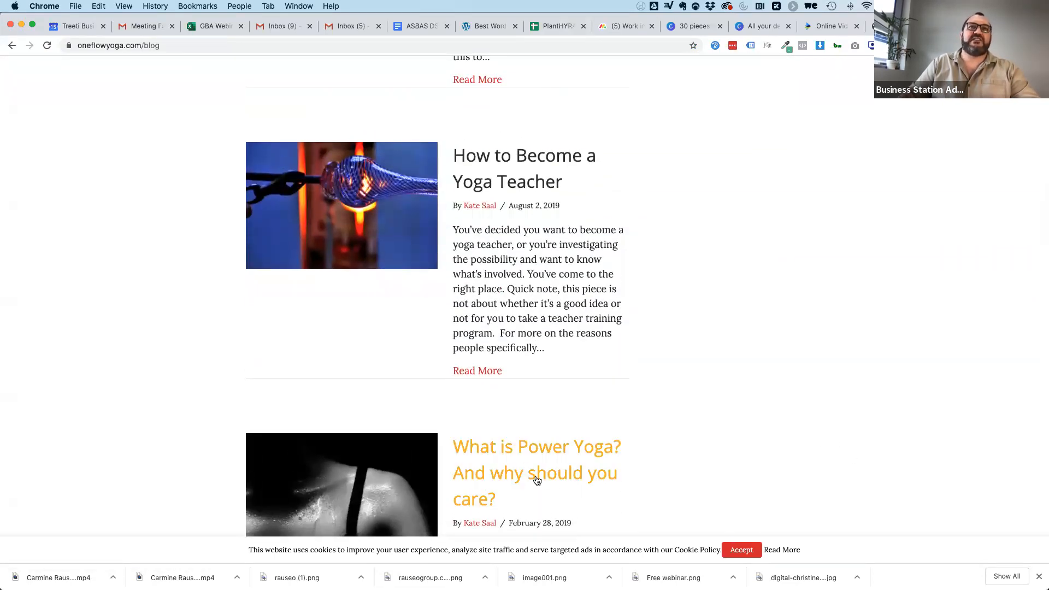
click(469, 370)
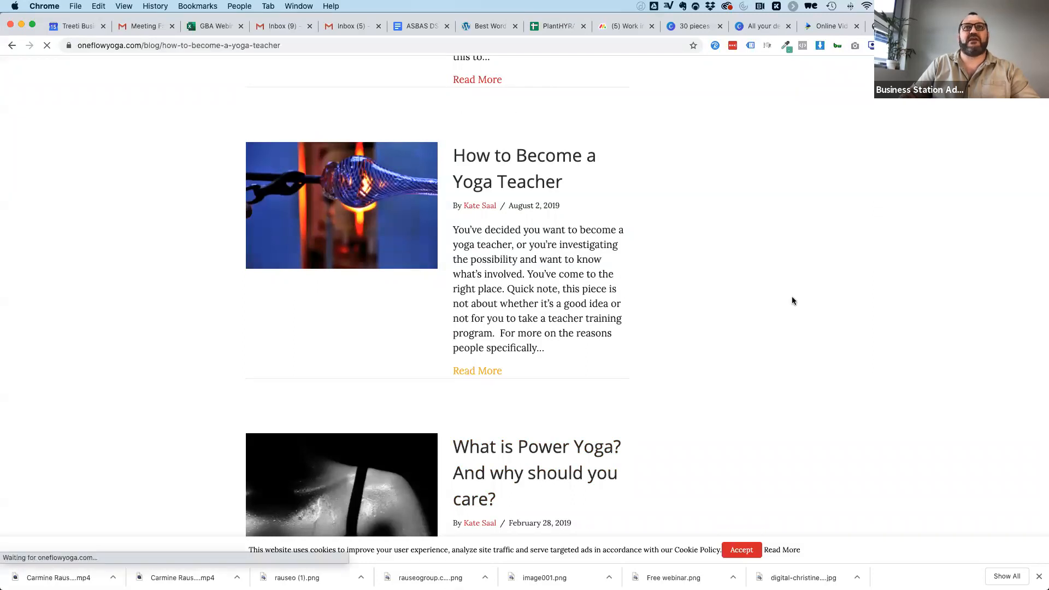
Skim the yoga teacher article from its opening paragraphs and copy the article's web address.
scroll(369, 508, down, 4)
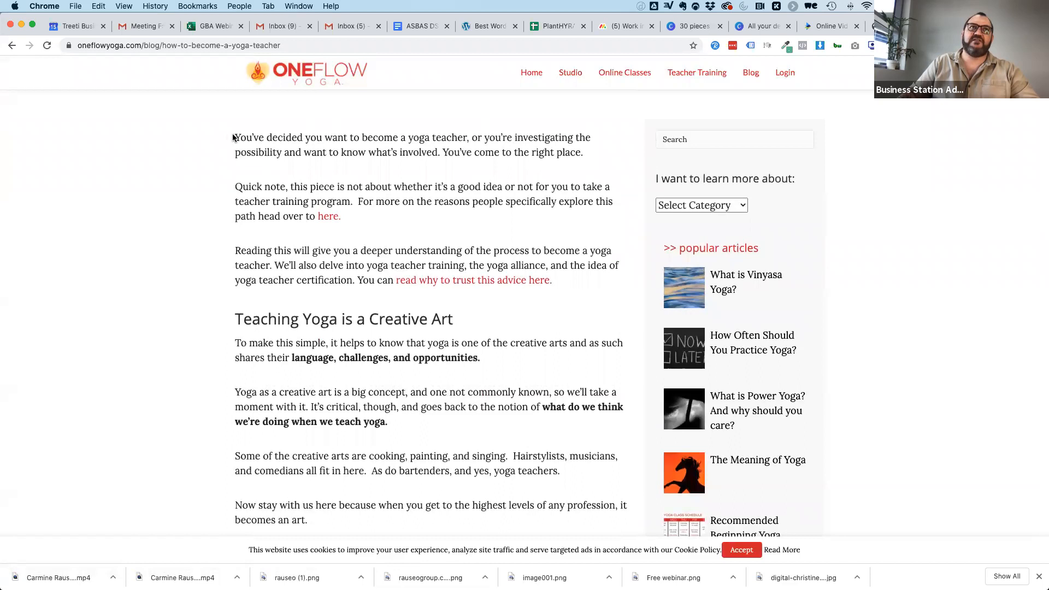
drag(234, 135, 536, 386)
scroll(437, 454, down, 4)
scroll(527, 303, down, 12)
scroll(534, 385, down, 10)
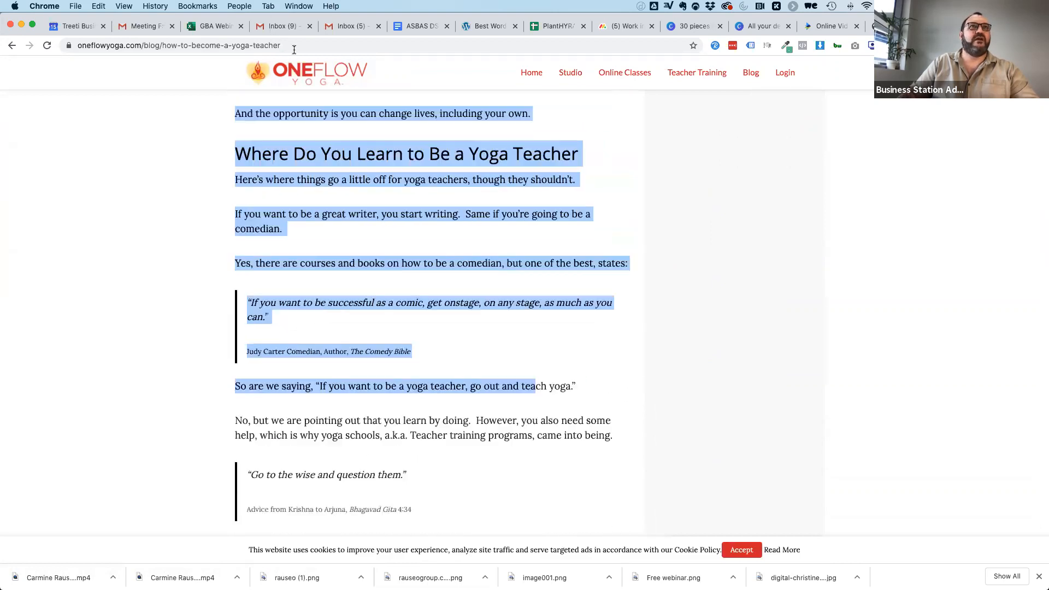
click(294, 48)
key(super+c)
click(819, 112)
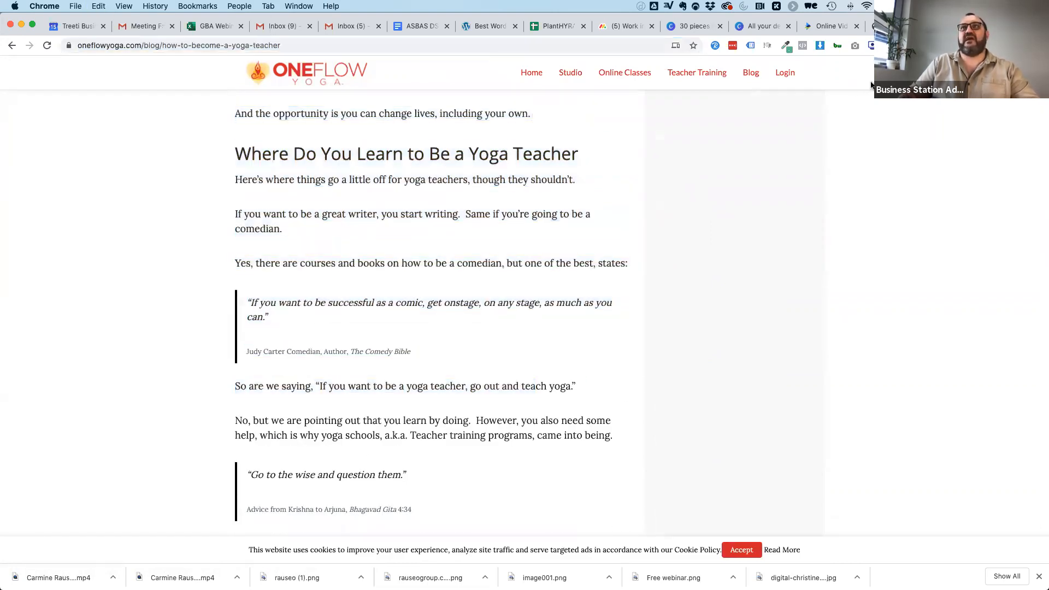
Glance at the "Let's Go!" page of the Canva presentation and return to the yoga article.
click(682, 28)
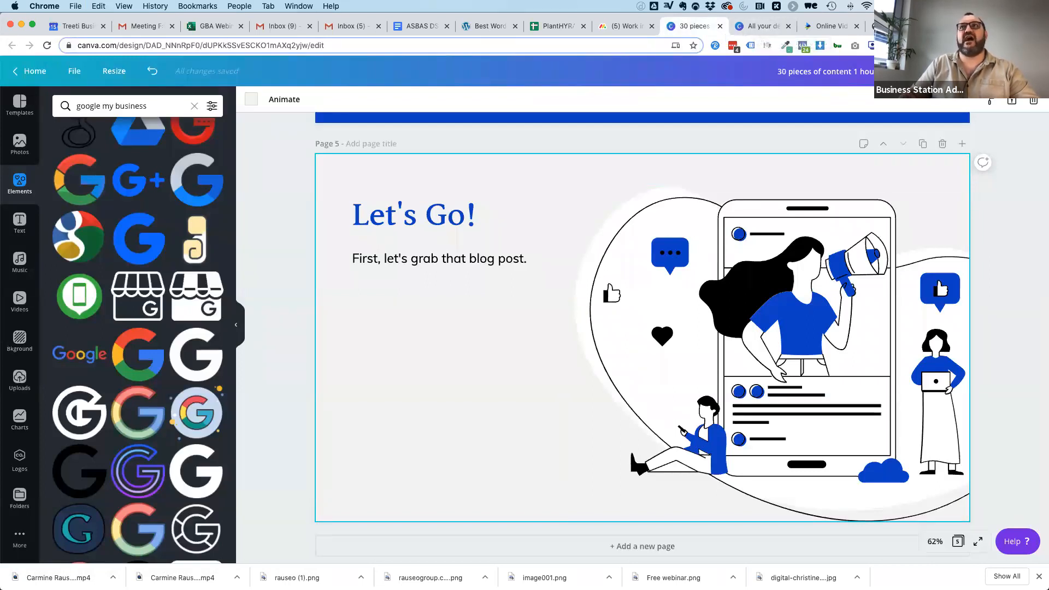
click(957, 26)
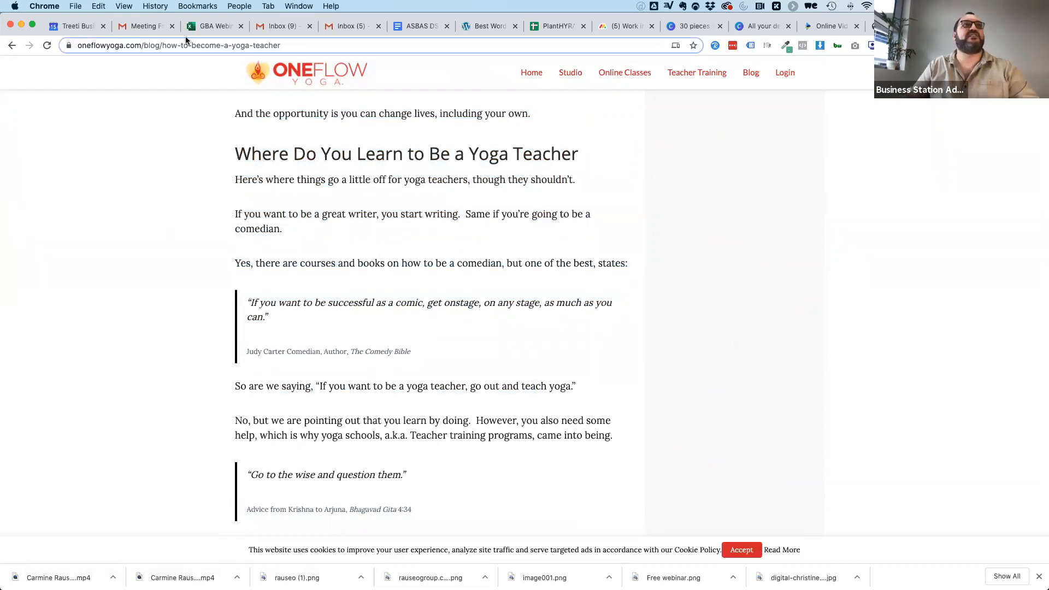
Go to Google Sheets by way of Gmail, create a blank spreadsheet and name it "Yoga Posts & Content".
click(139, 28)
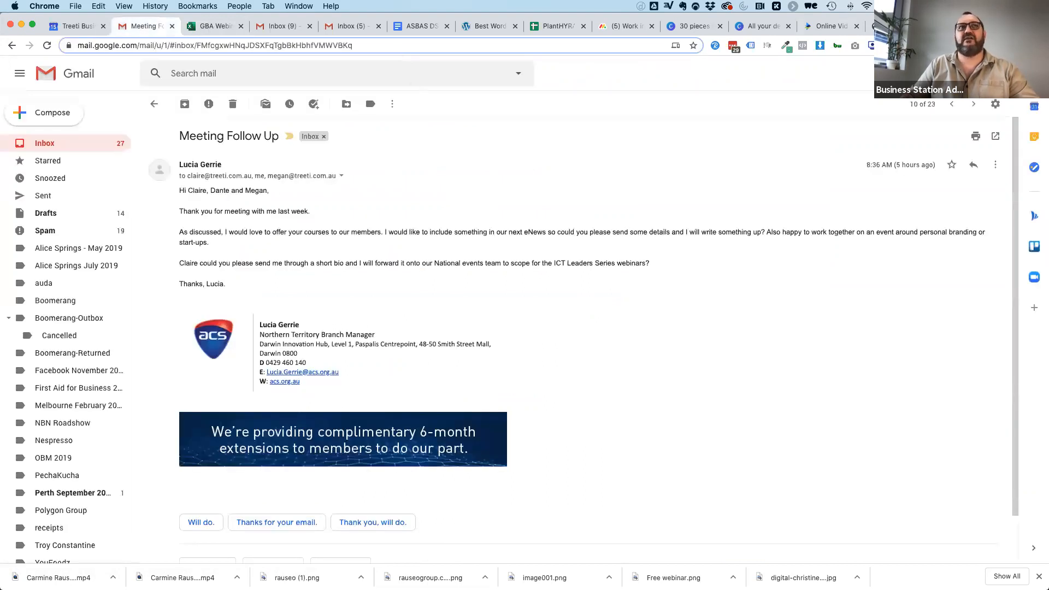
click(1010, 73)
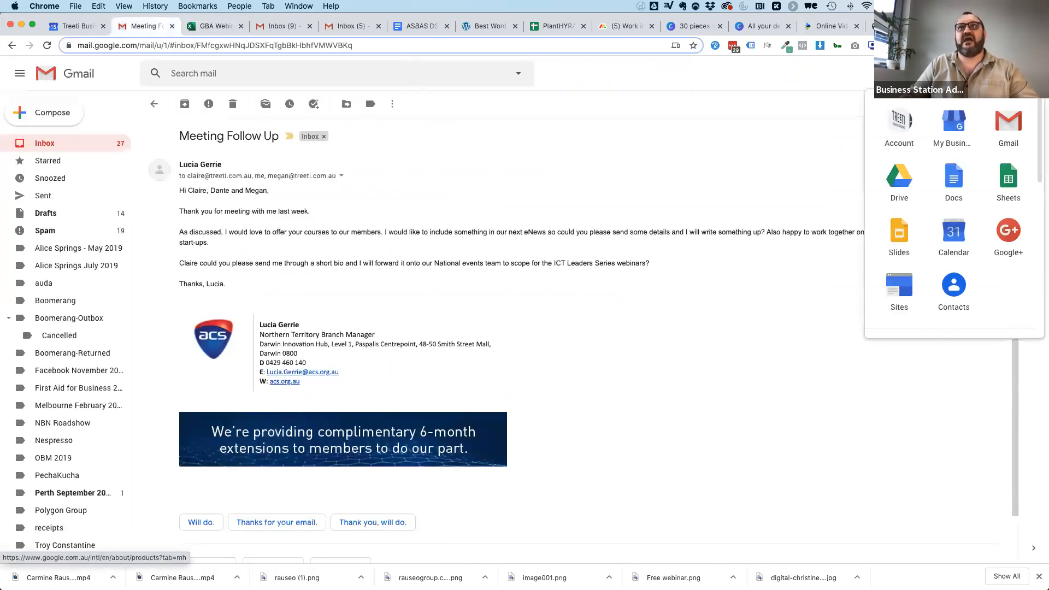
click(1010, 182)
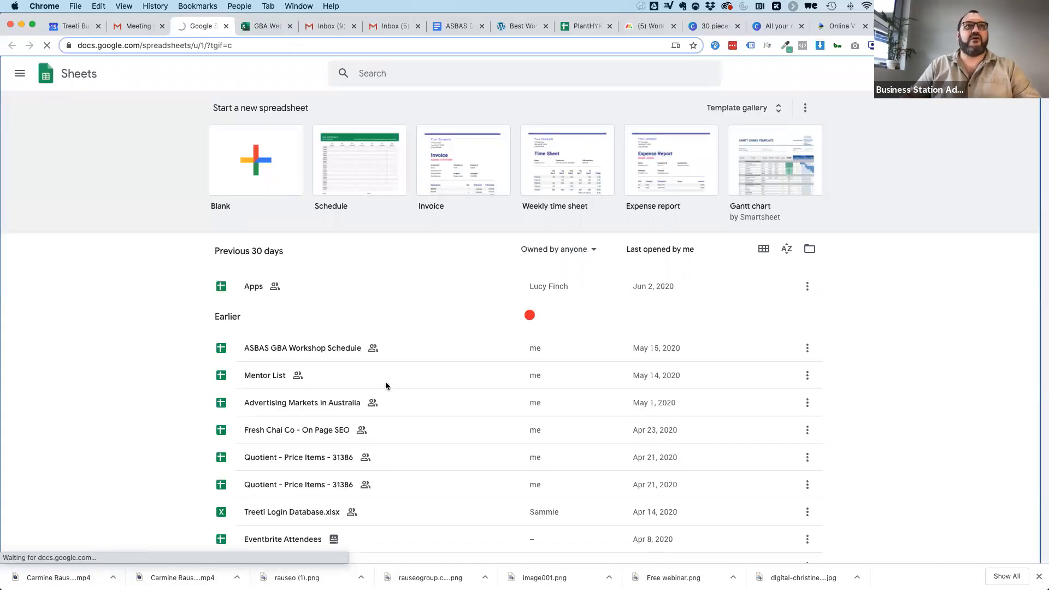
click(244, 152)
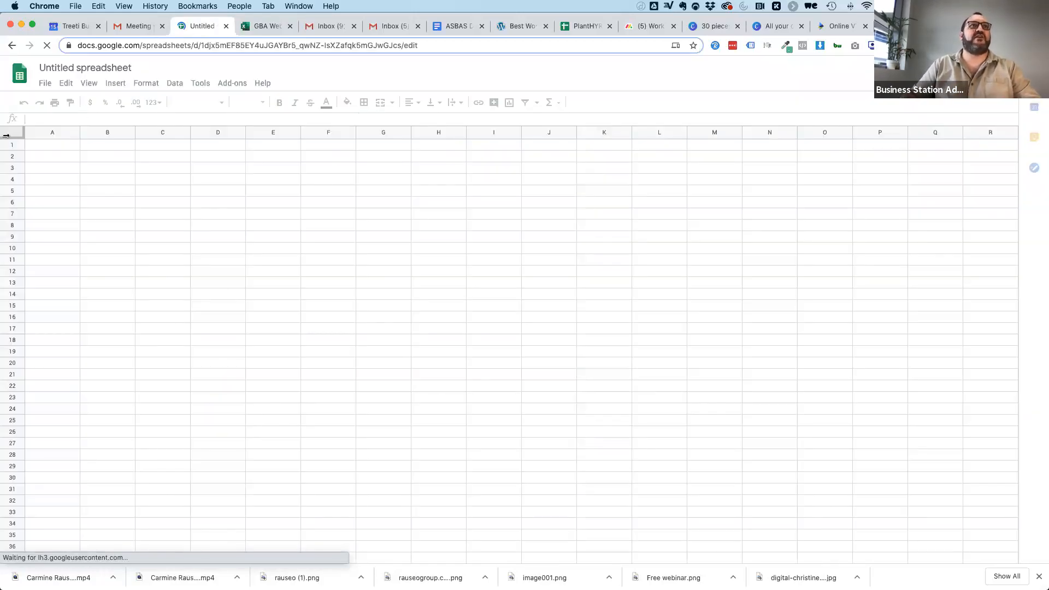
click(69, 68)
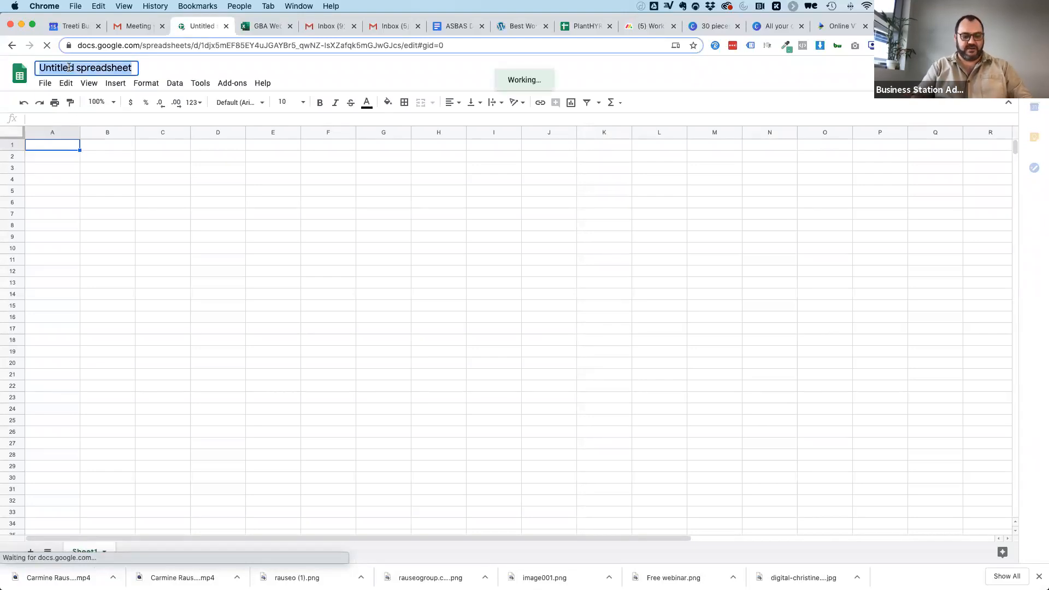
text(Yoga Posts & Content)
Enter "Facebook" in cell A1 and "Post" beside it in B1.
click(51, 146)
text(Facebook)
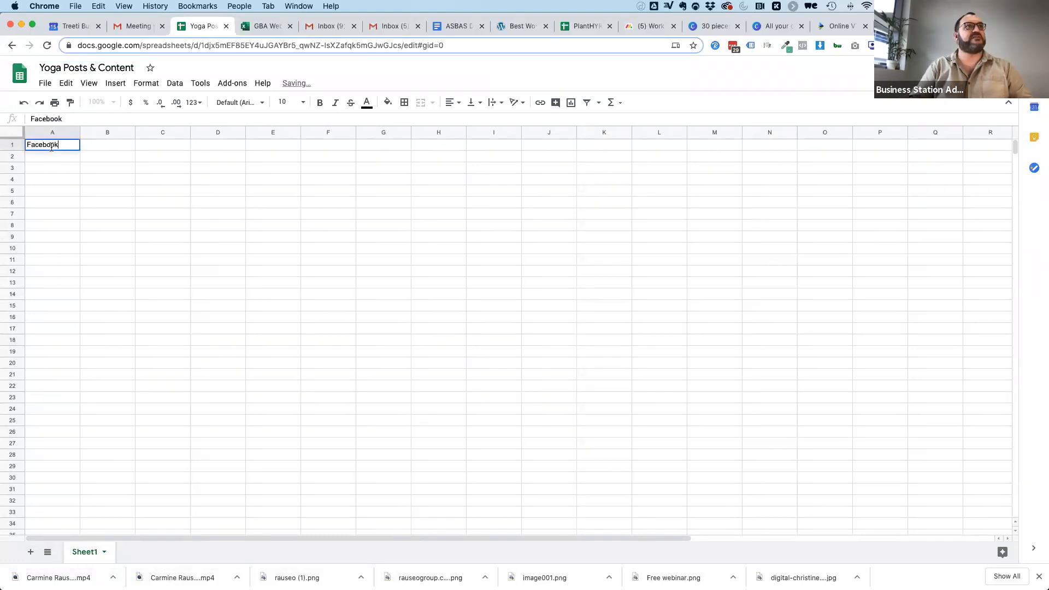
click(109, 149)
text(Post)
key(Return)
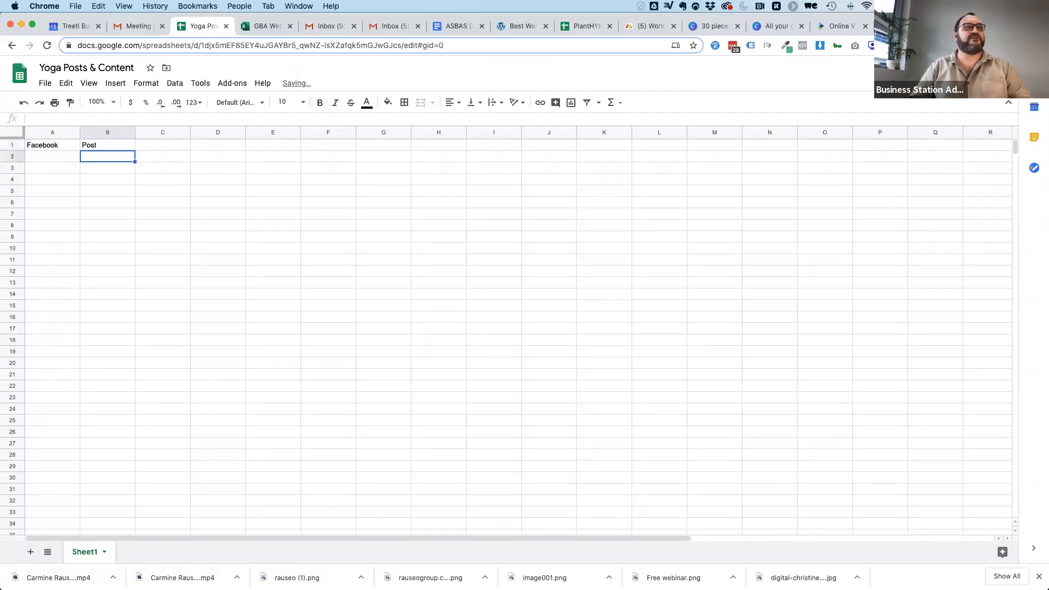
Add four more "Post" entries for Facebook in cells B2 to B5.
text(Pos)
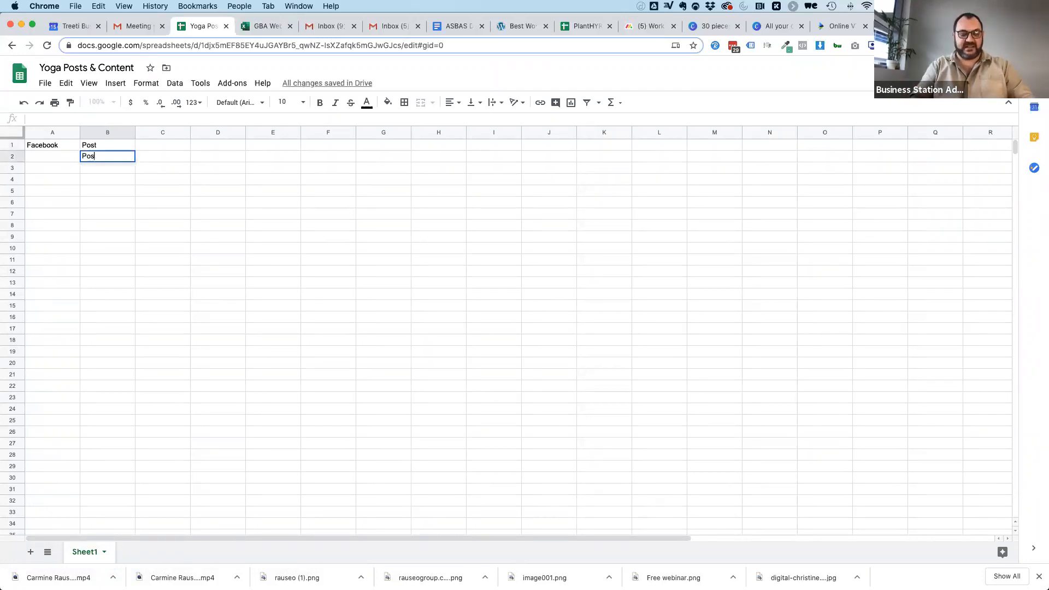
text(t)
key(Return)
text(Post)
key(Return)
text(Post)
key(Return)
text(Post)
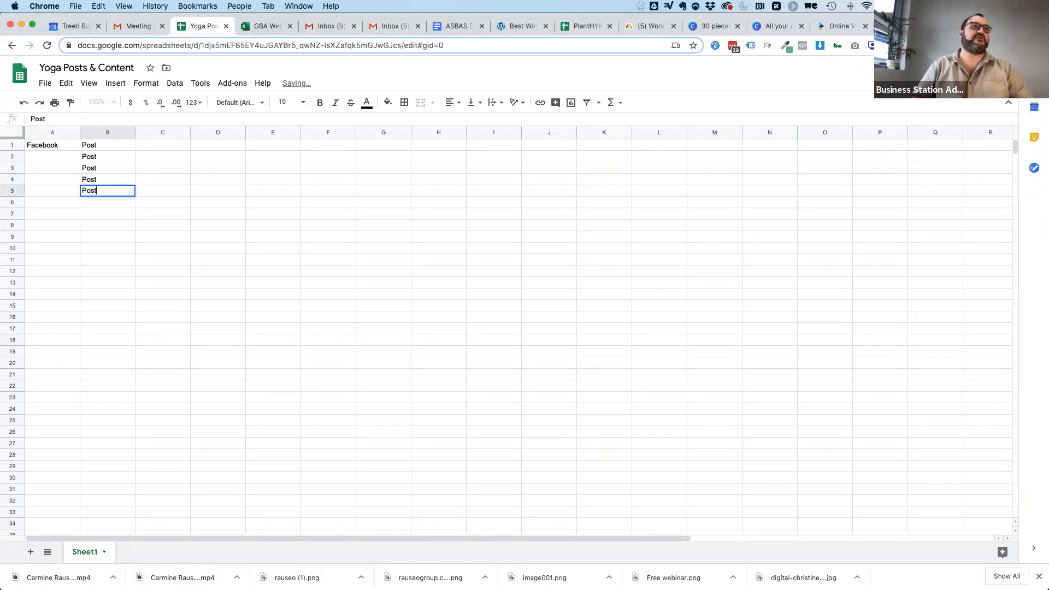
Enter the platform label "Instagram" in cell A6, below the Facebook rows.
key(Up)
key(Up)
key(Up)
key(Up)
key(Down)
key(Down)
key(Down)
key(Down)
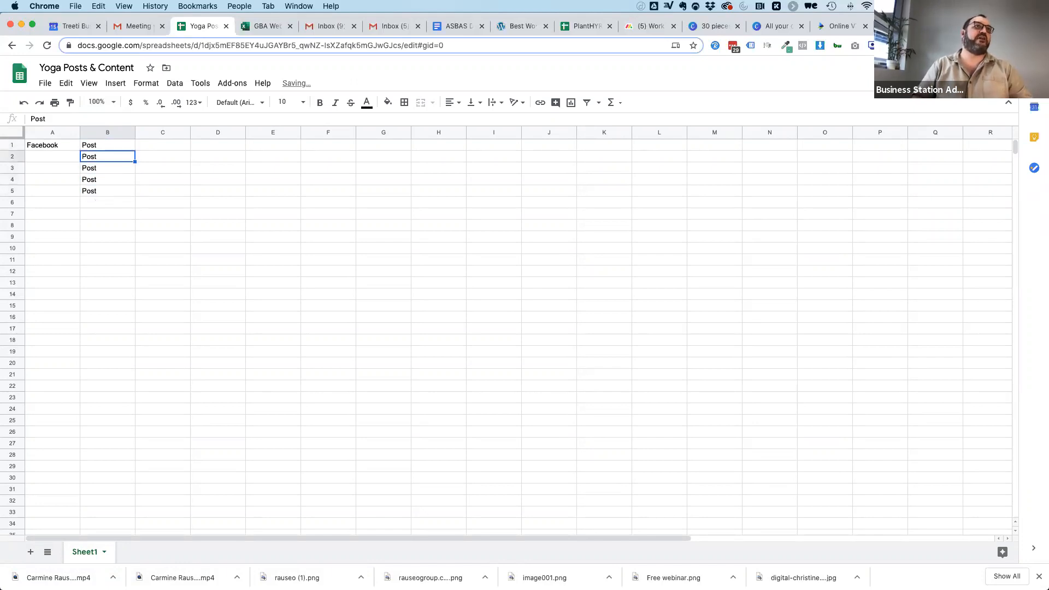
key(Down)
key(Left)
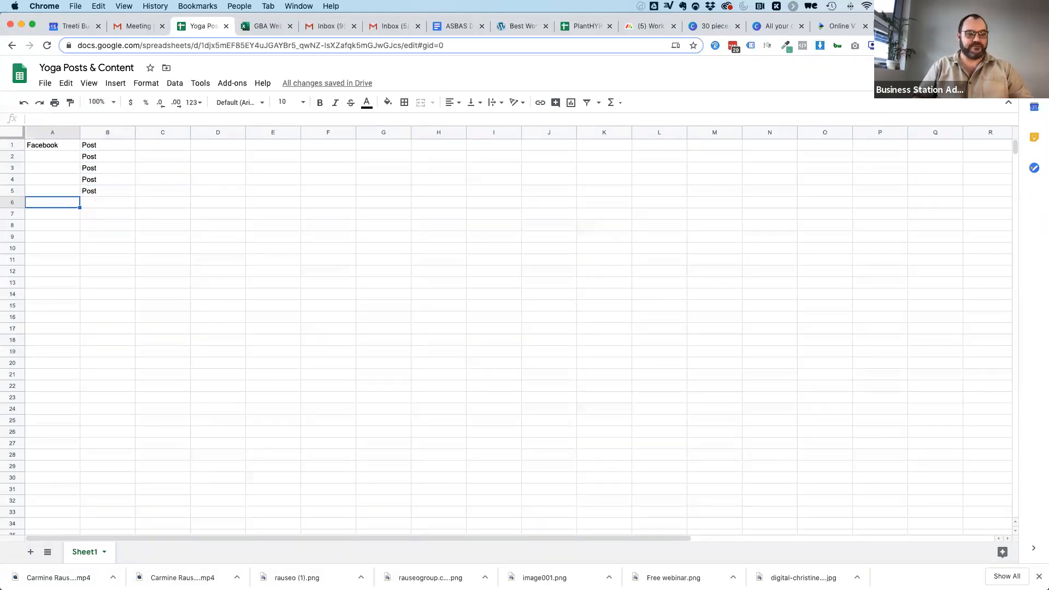
text(Instagram)
key(Tab)
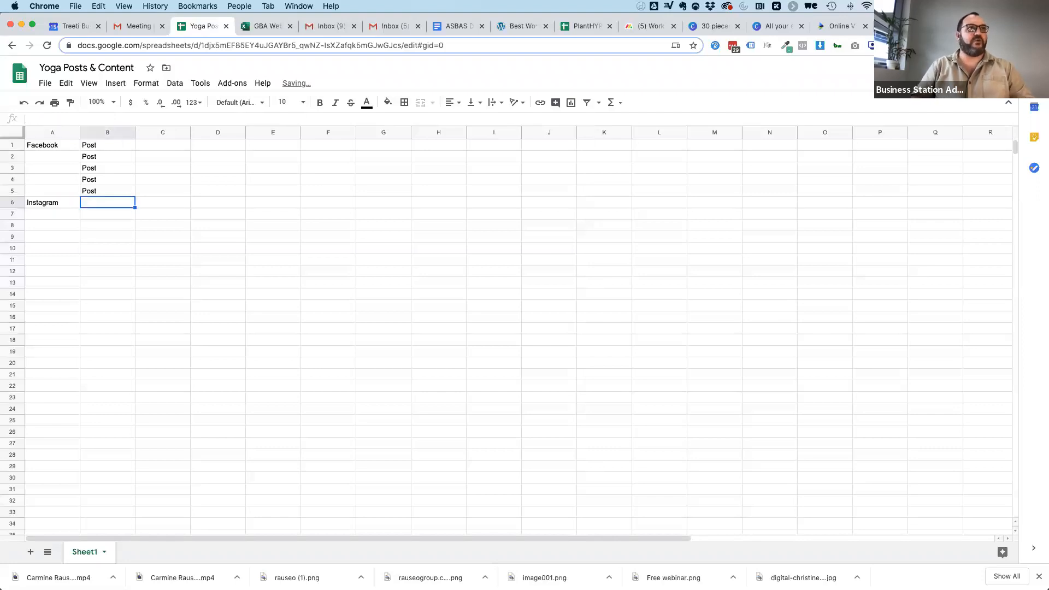
Copy the five Facebook "Post" entries in B1:B5 to B6:B10 for Instagram.
drag(118, 147, 114, 190)
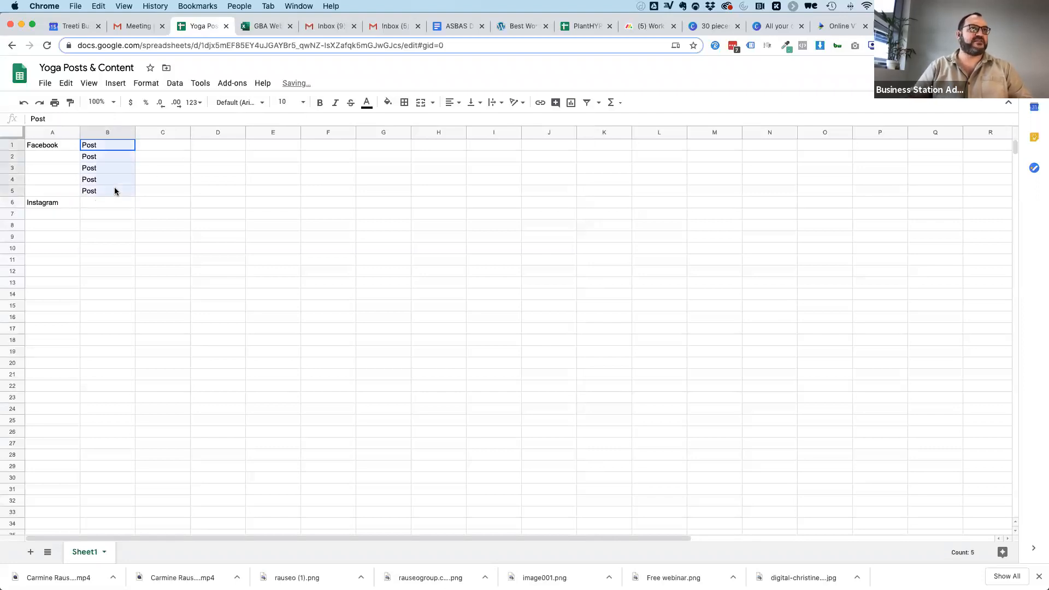
key(super+c)
click(94, 207)
key(super+v)
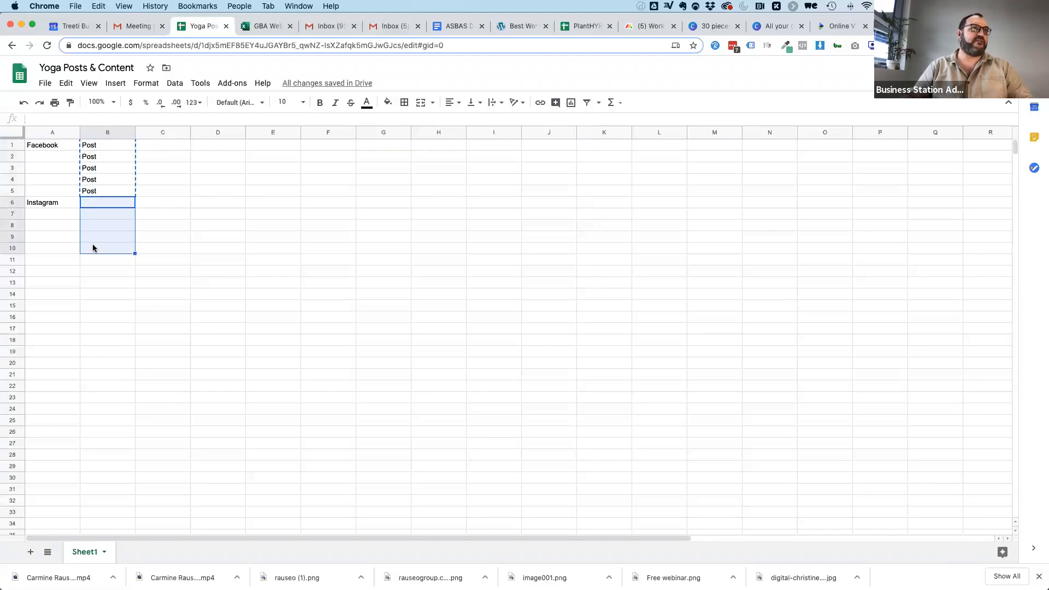
Enter "Stories" in cell A11 and "Story" beside it in B11.
click(46, 259)
text(INstagr)
key(BackSpace)
key(BackSpace)
key(BackSpace)
text(Stories)
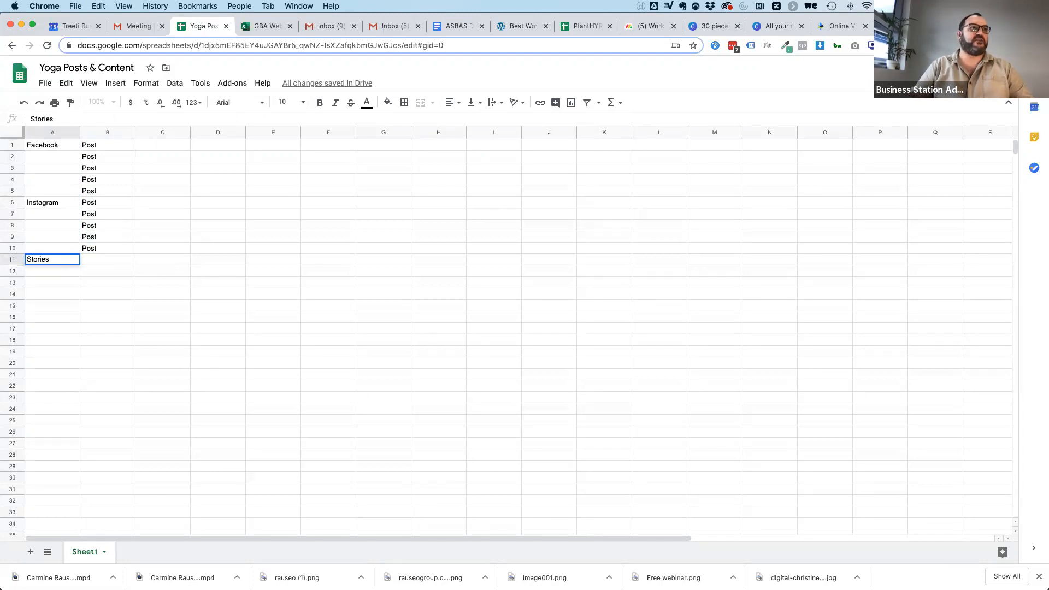
click(101, 262)
text(Story)
key(Return)
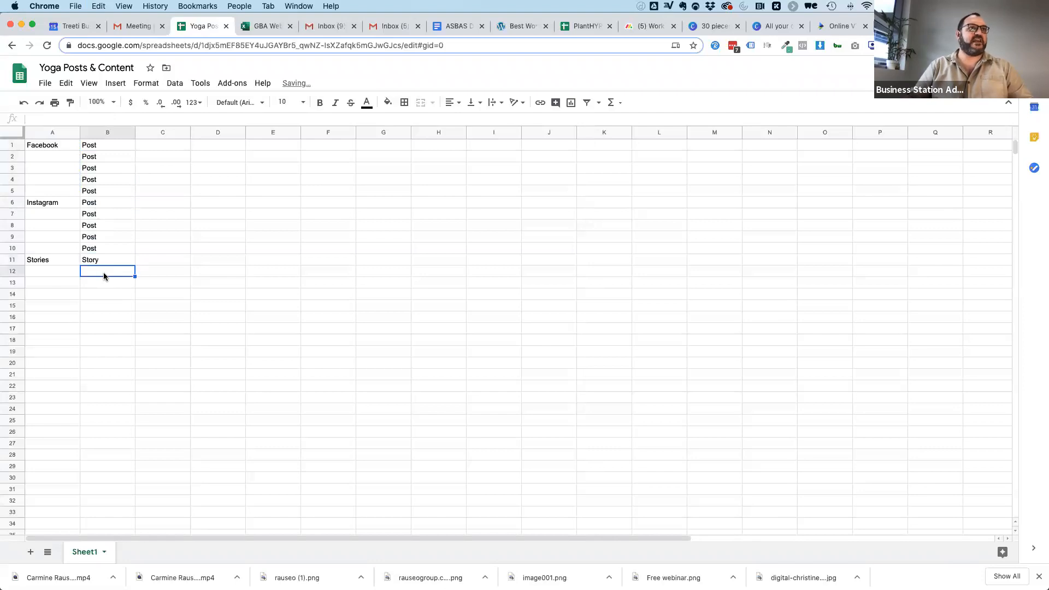
Fill "Story" down from B11 and clear the surplus entry in B18, leaving stories through B17.
click(106, 262)
drag(134, 264, 126, 345)
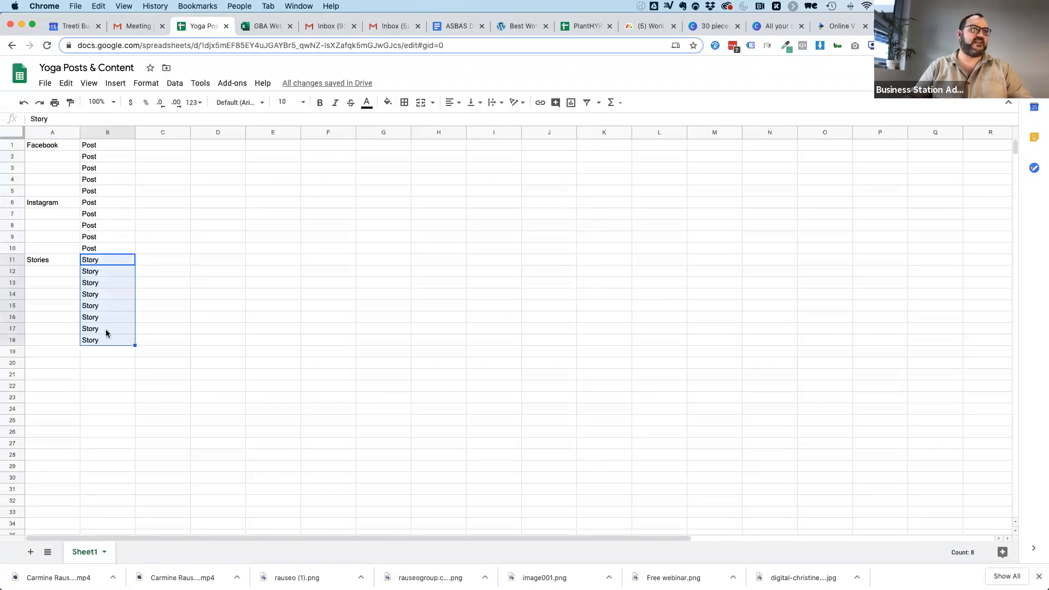
click(121, 344)
key(BackSpace)
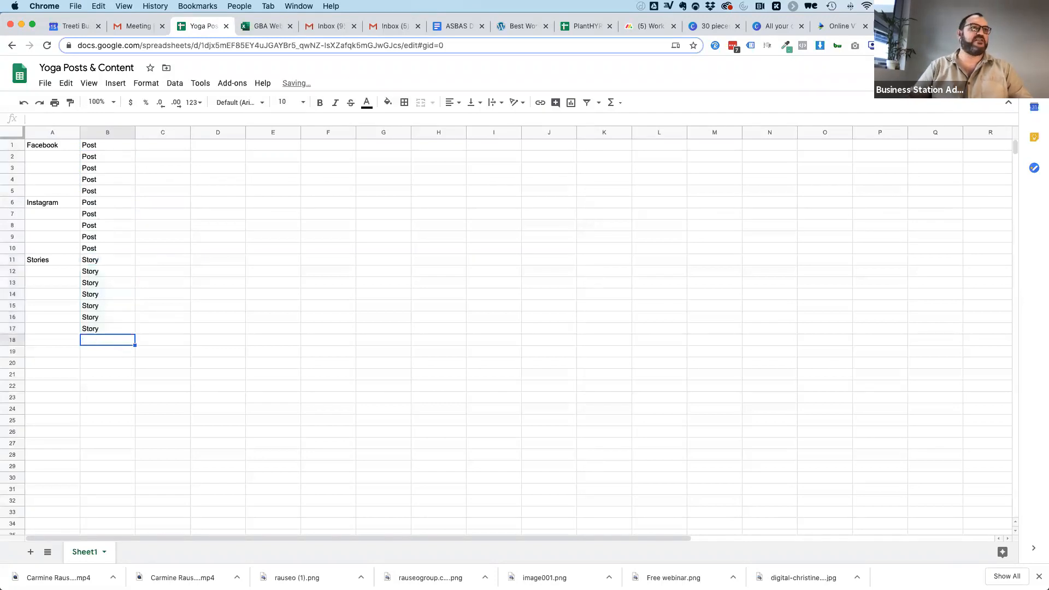
Enter "Medium" in cell A18 and "Article" beside it in B18.
click(57, 339)
text(Medium)
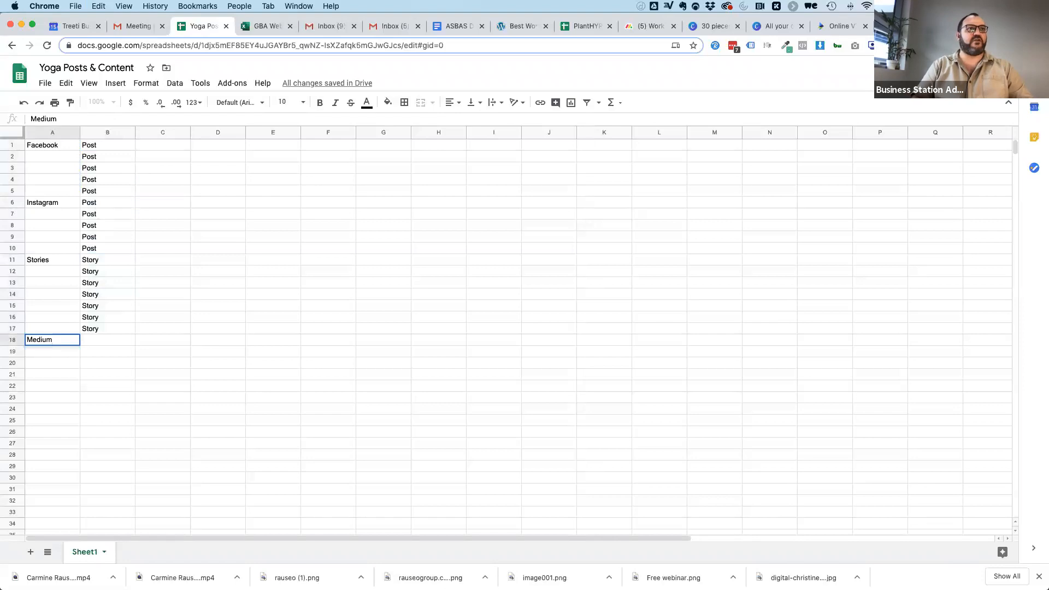
key(Tab)
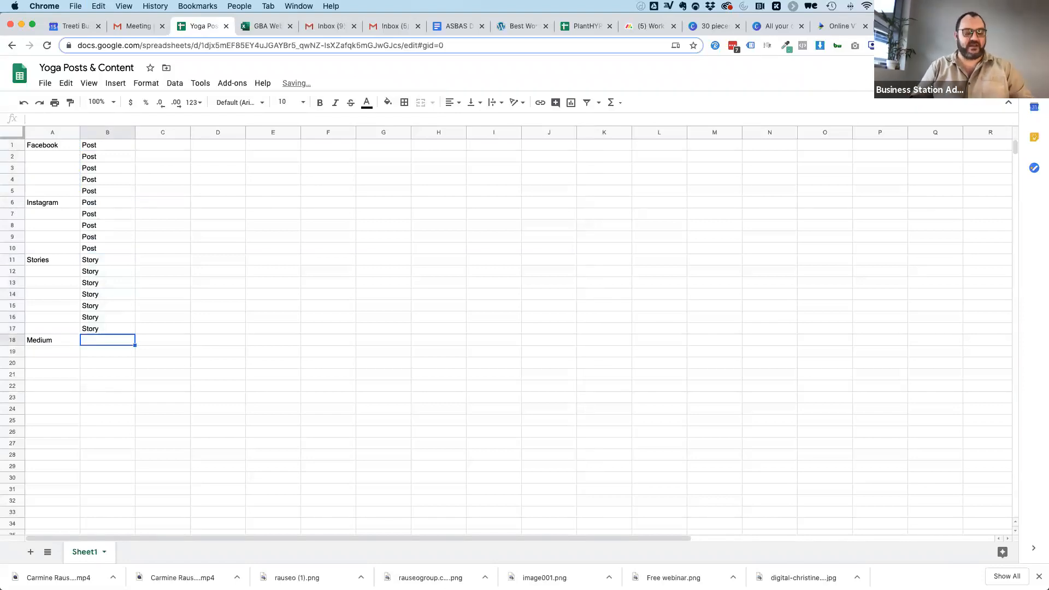
text(Article)
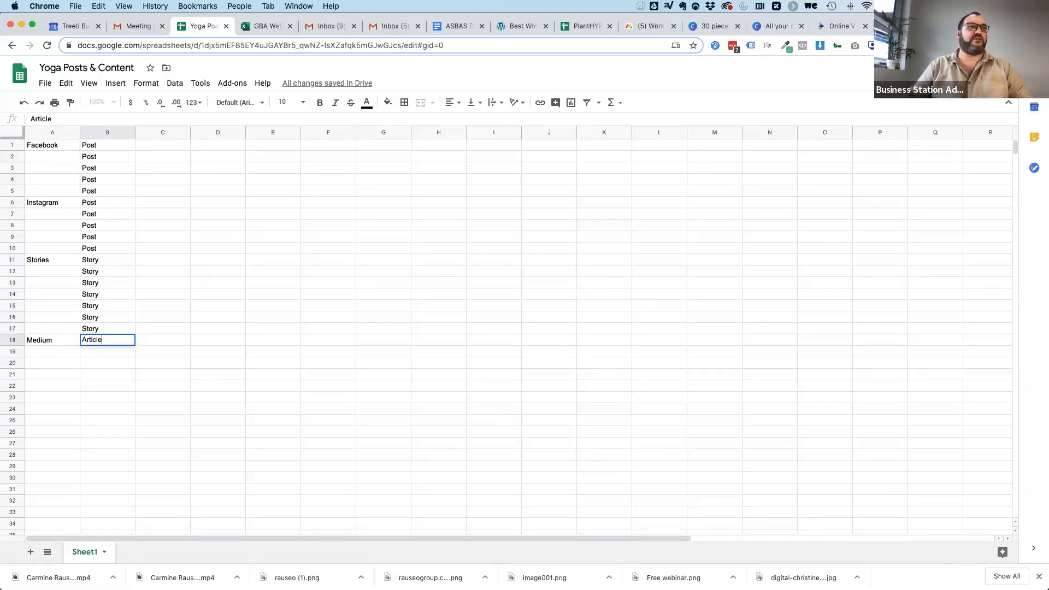
click(52, 354)
text(QWe)
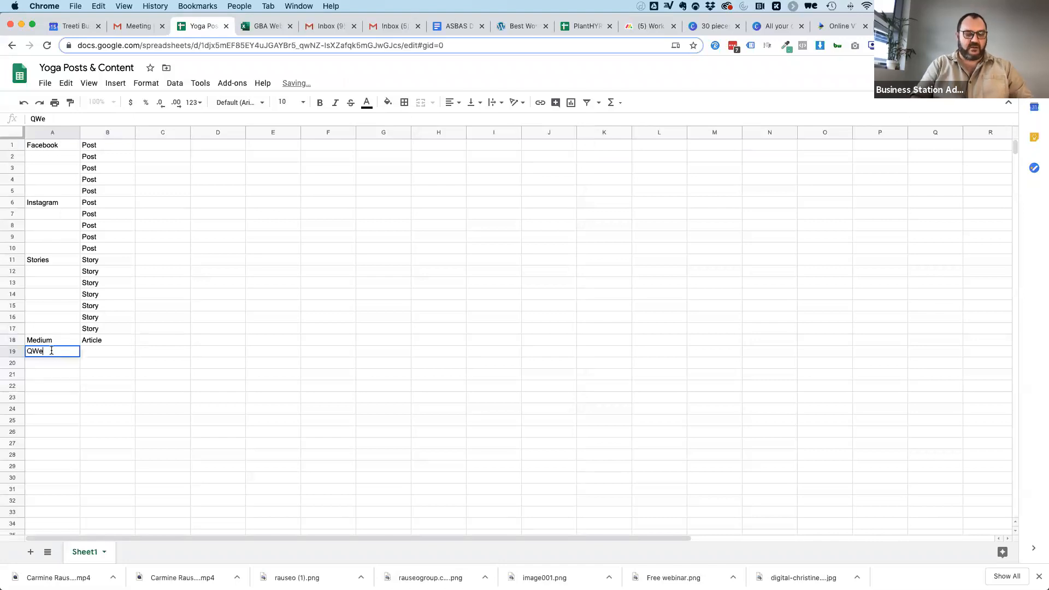
key(BackSpace)
key(BackSpace)
key(BackSpace)
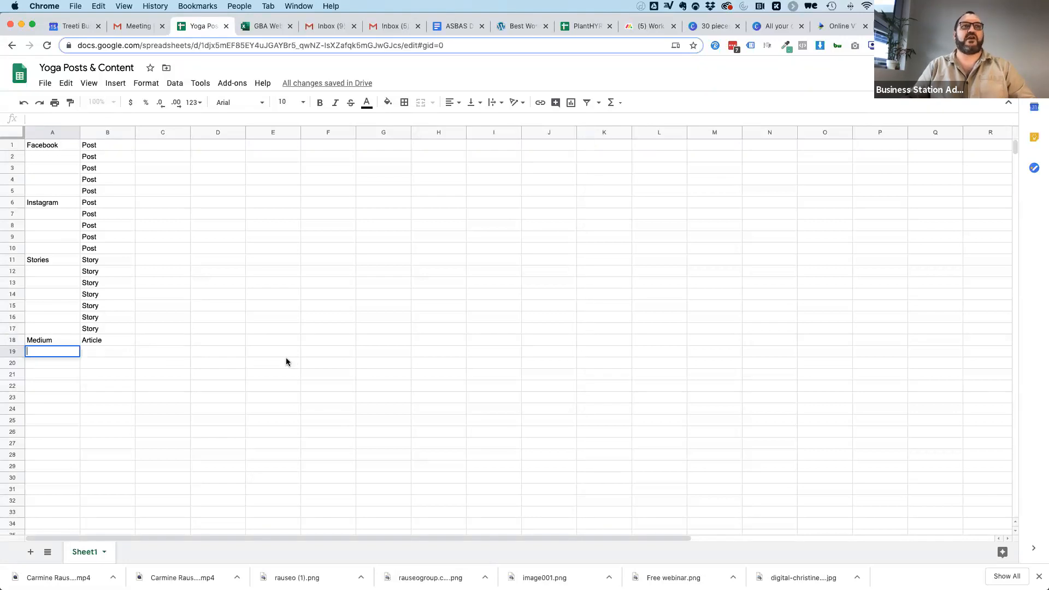
Enter "GoogleMyB" in cell A19 and "Post" in B19, filling "Post" down through B23.
double_click(57, 348)
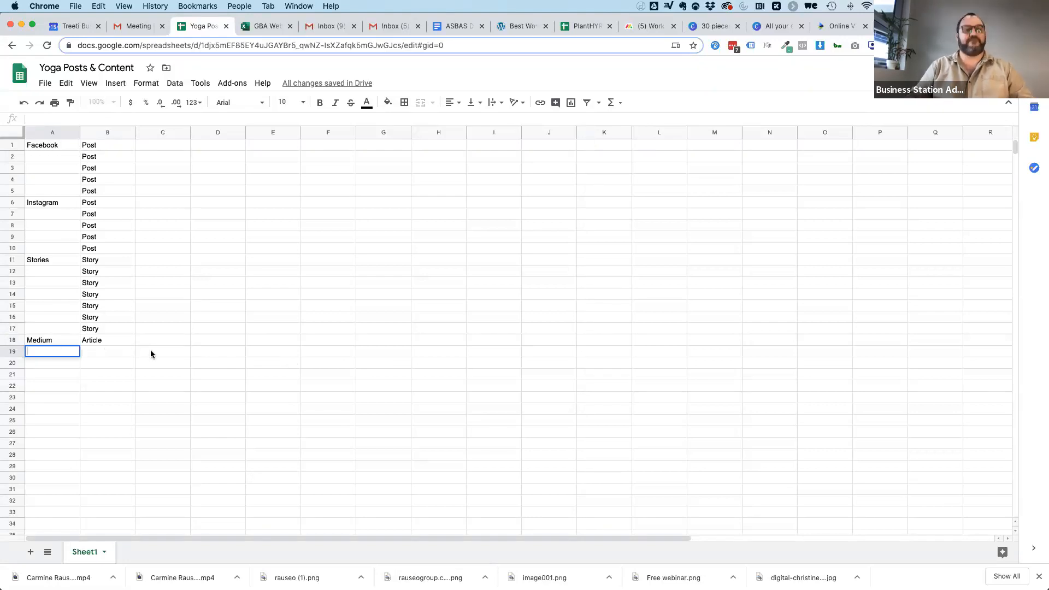
text(GoogleMyB)
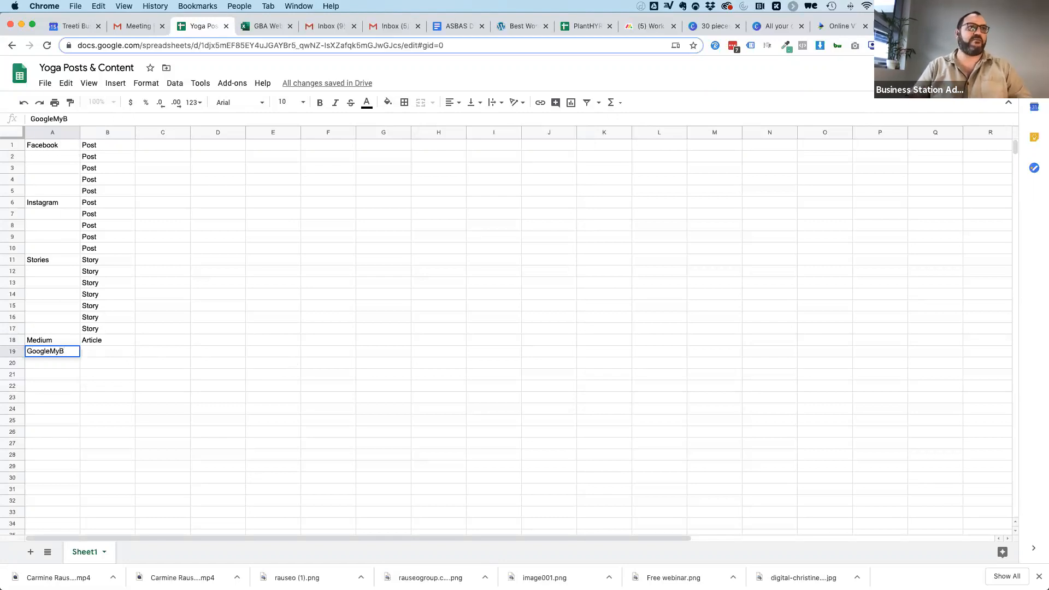
key(Tab)
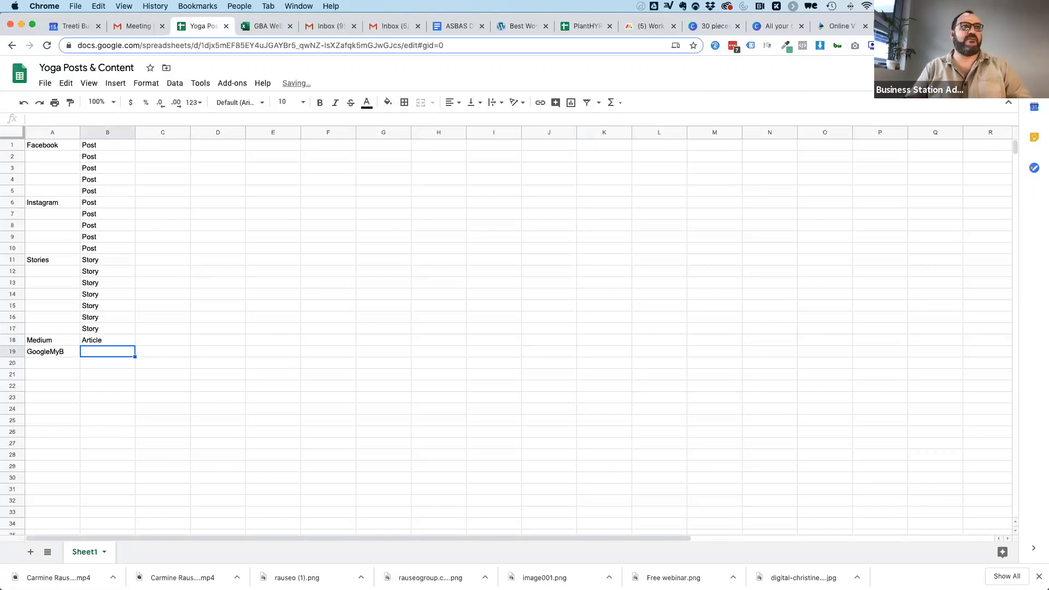
text(Post)
key(Return)
click(118, 354)
drag(135, 356, 131, 397)
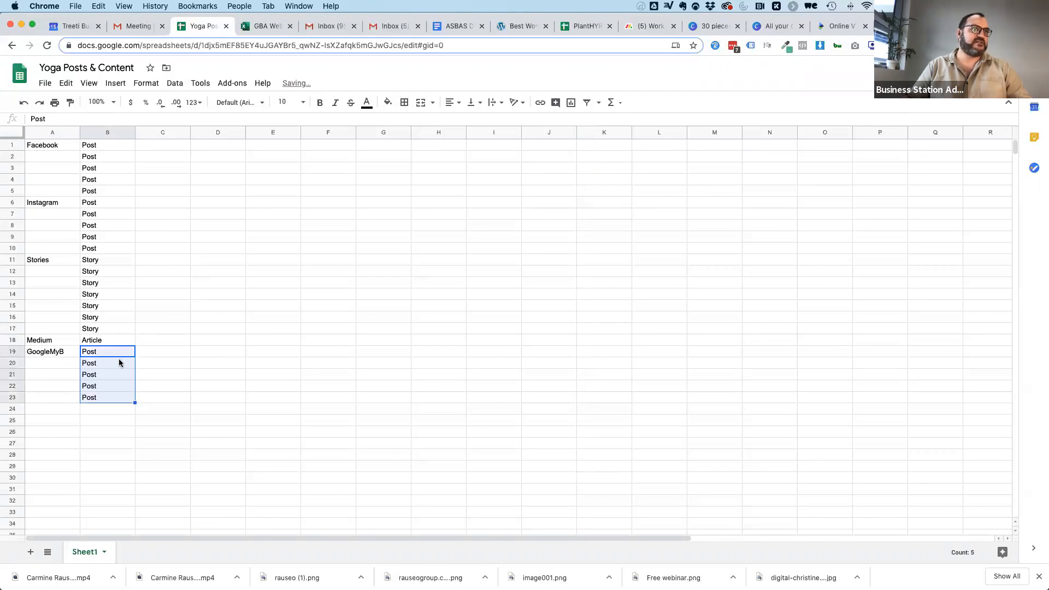
Enter "LinkedIn" in cell A24 and copy the five GoogleMyB "Post" entries to B24:B28.
click(45, 410)
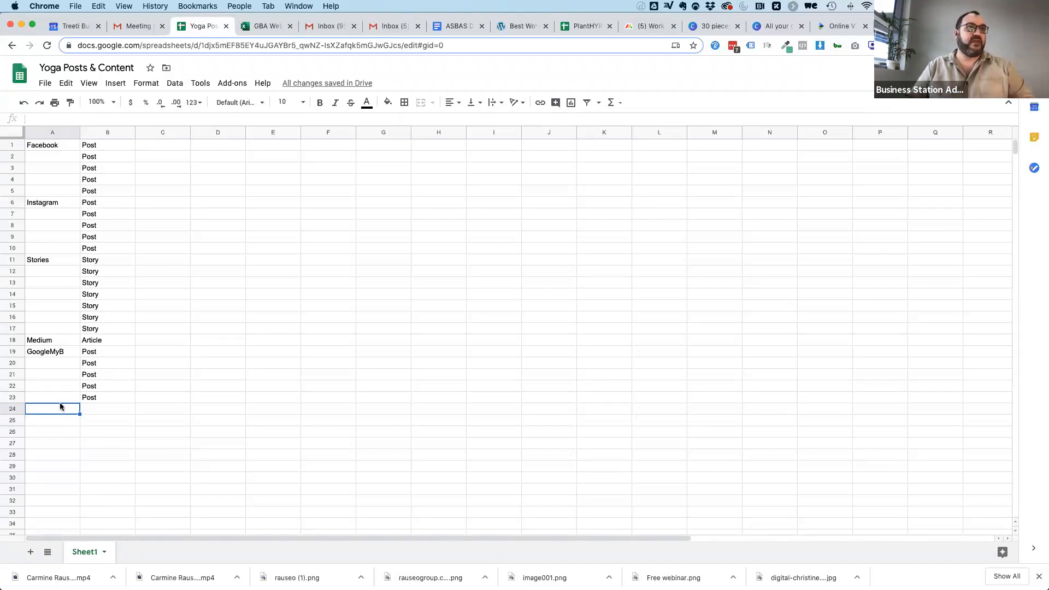
text(LinkedIn)
key(Tab)
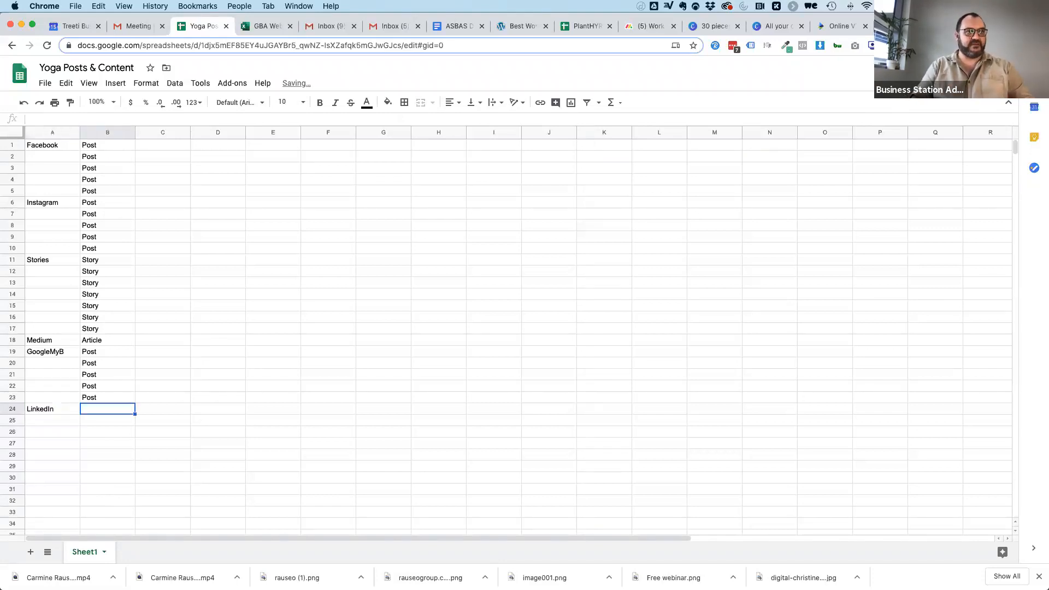
drag(103, 355, 99, 453)
key(super+c)
key(super+v)
click(99, 469)
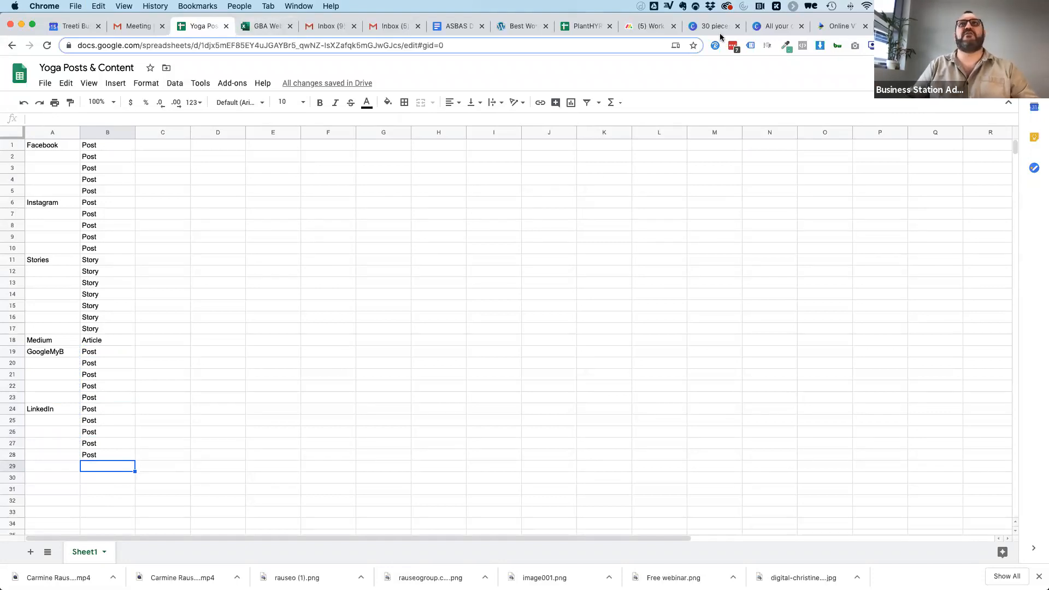
Switch to the 30 pieces of content design in Canva and check the platforms on its "What we'll use" page.
click(776, 26)
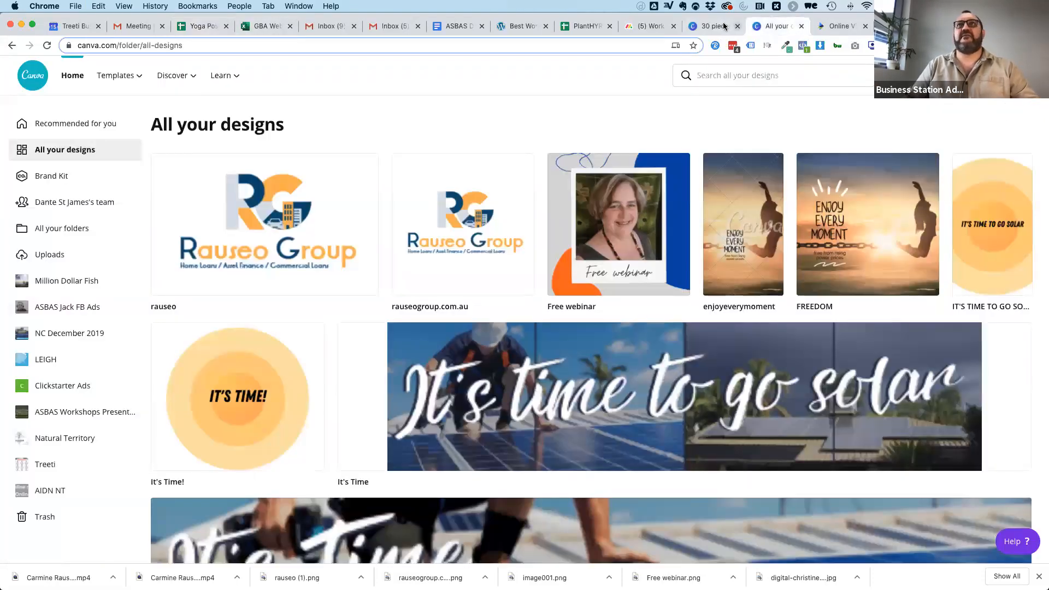
click(725, 28)
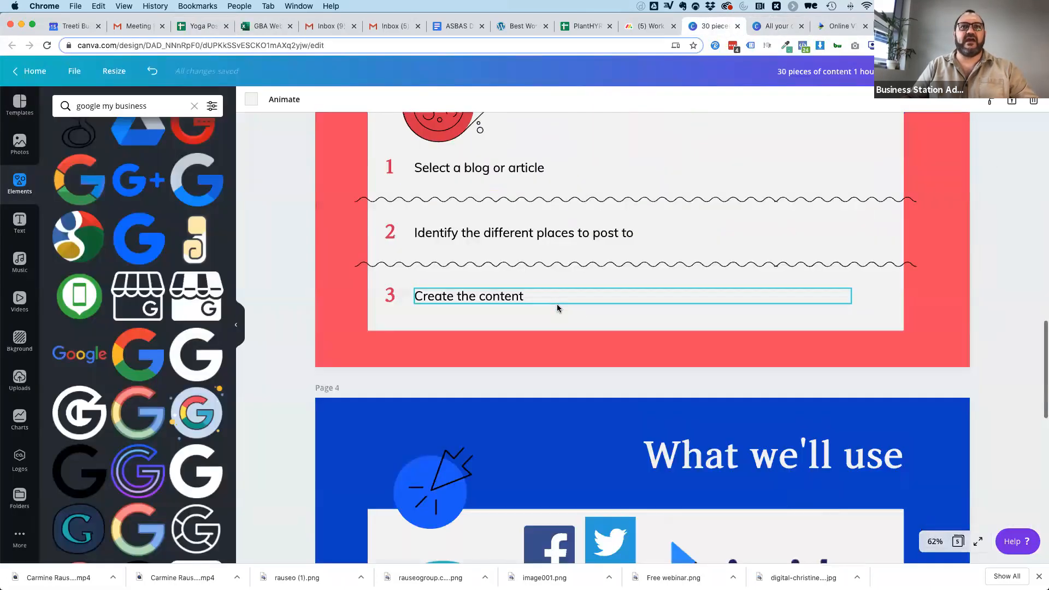
scroll(556, 304, down, 6)
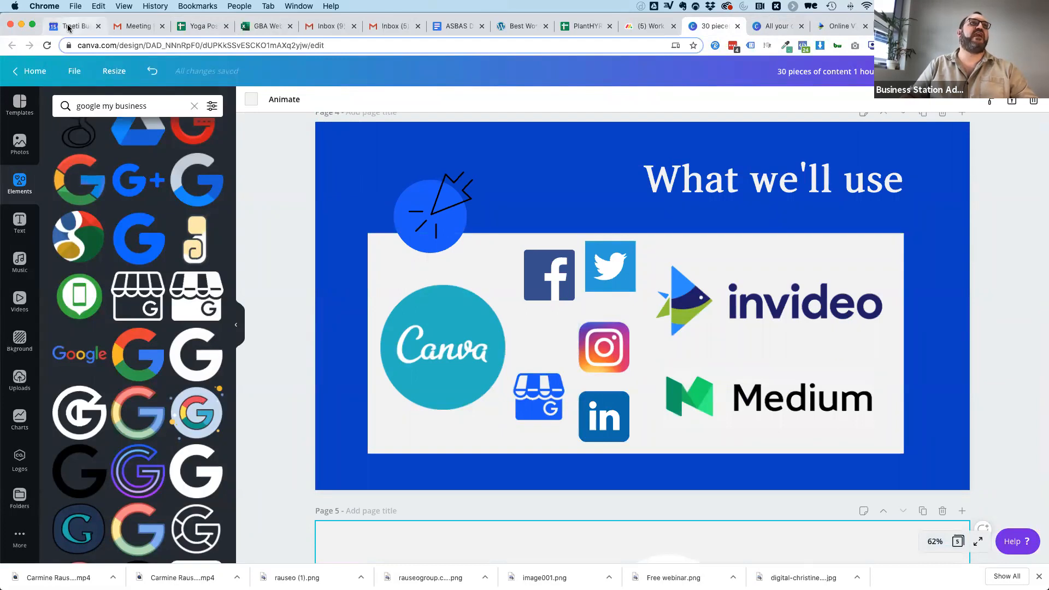
click(259, 27)
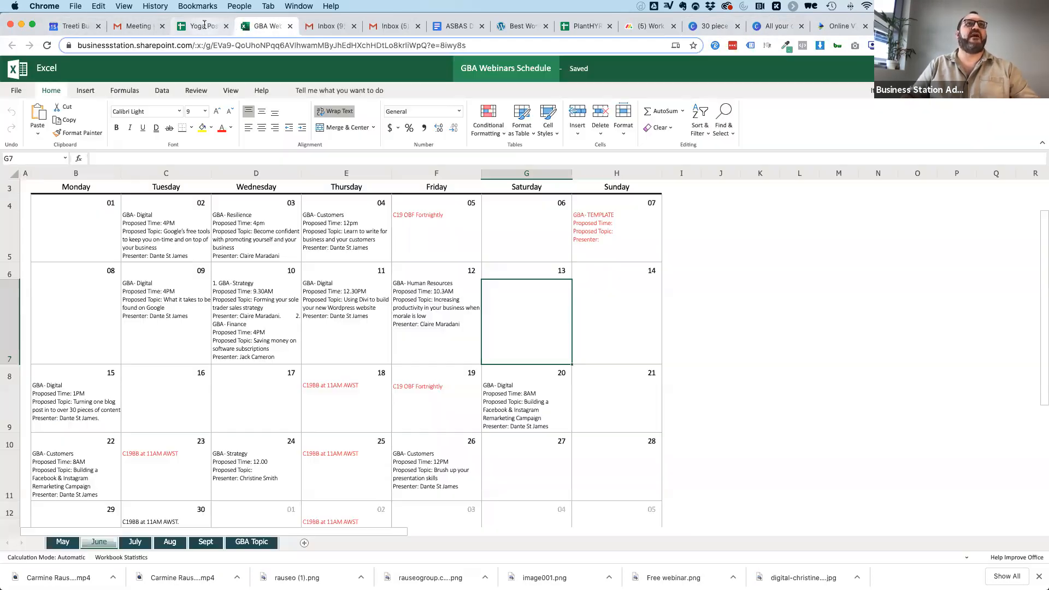
Return to the Yoga Posts & Content sheet, enter "Twitter" in A29 and copy the five LinkedIn "Post" entries to B29:B33.
key(ctrl+shift+Tab)
click(32, 466)
text(Twitter)
drag(100, 411, 99, 457)
key(super+c)
click(89, 469)
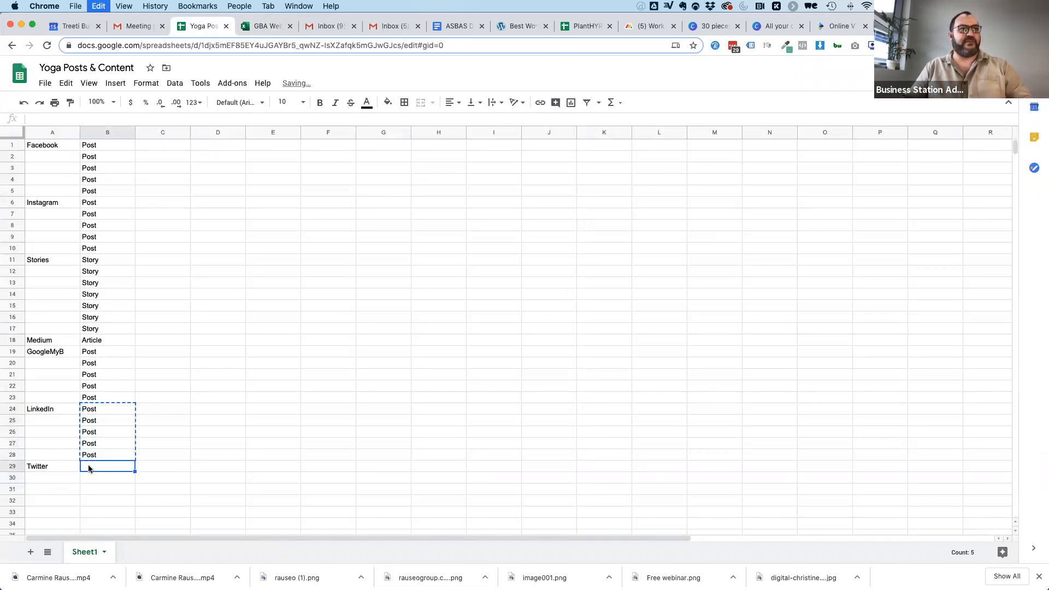
key(super+v)
scroll(152, 466, down, 1)
scroll(152, 467, down, 1)
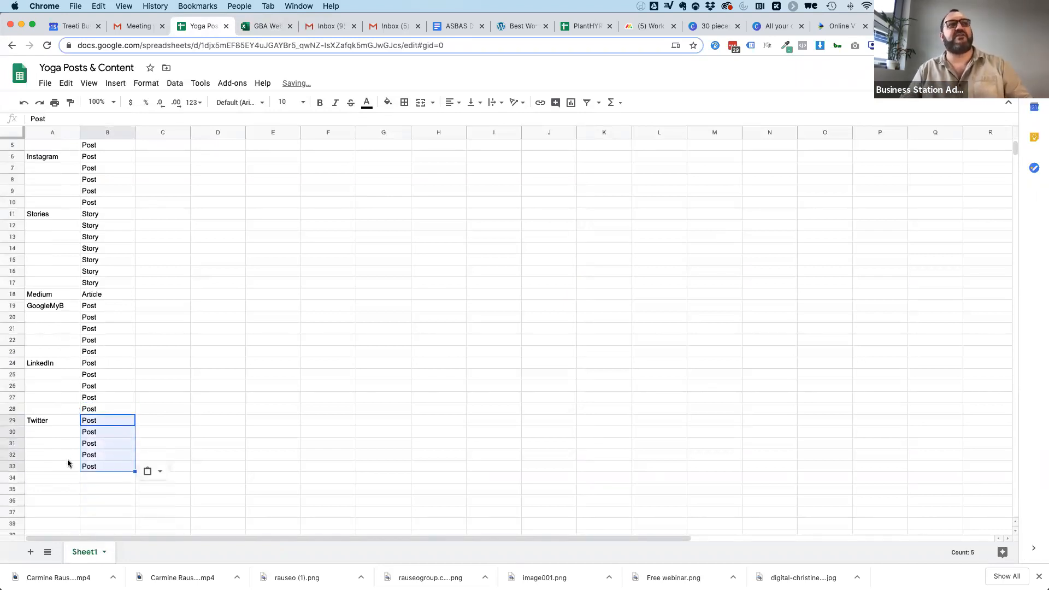
click(42, 479)
scroll(92, 466, up, 1)
scroll(91, 466, up, 2)
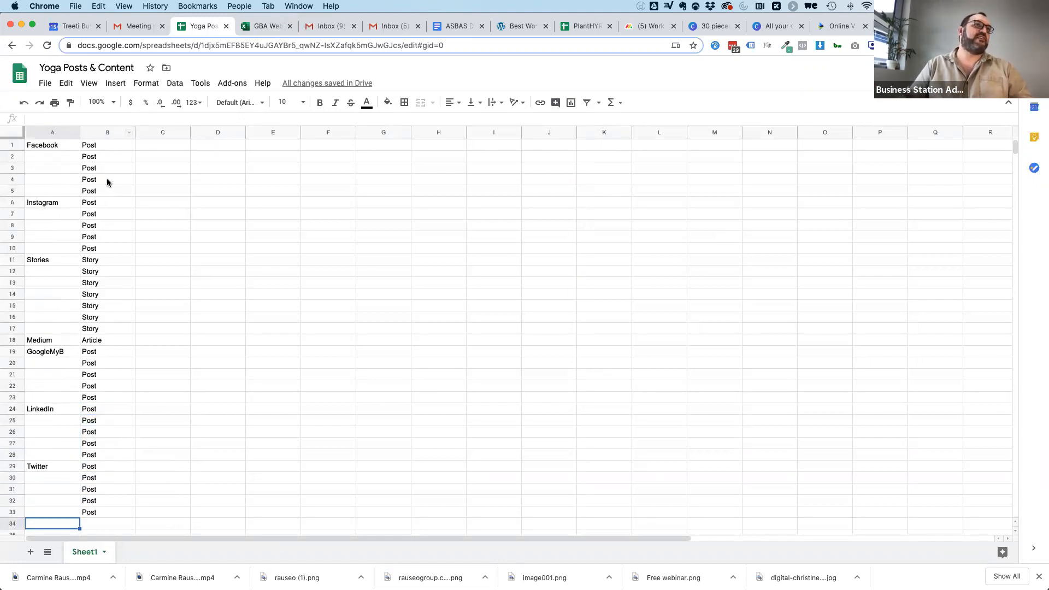
Enter "Video" in cells C1 and C2 beside the first two Facebook posts.
click(152, 143)
text(Video)
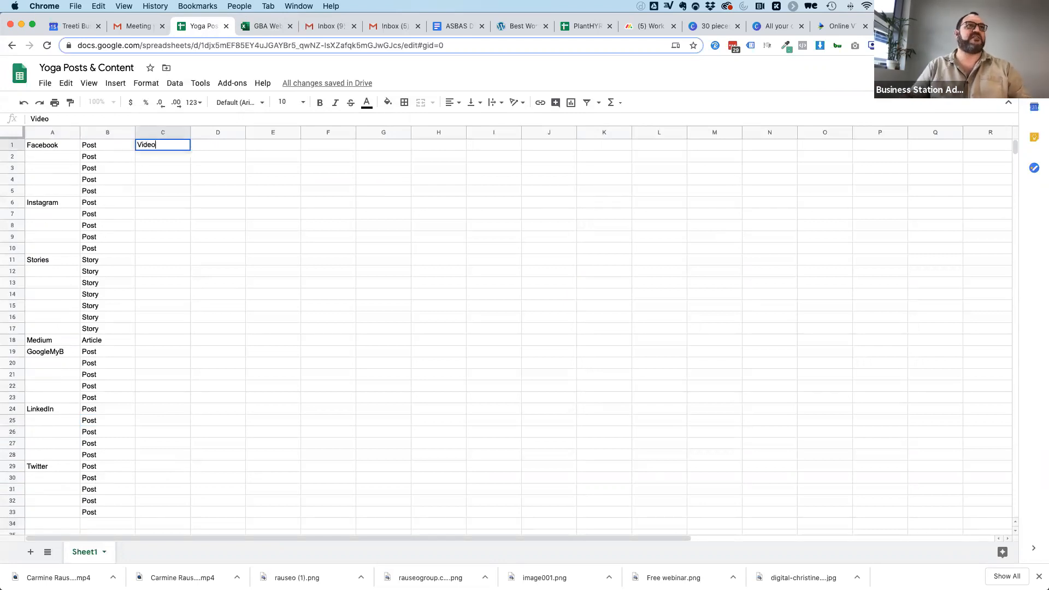
click(160, 159)
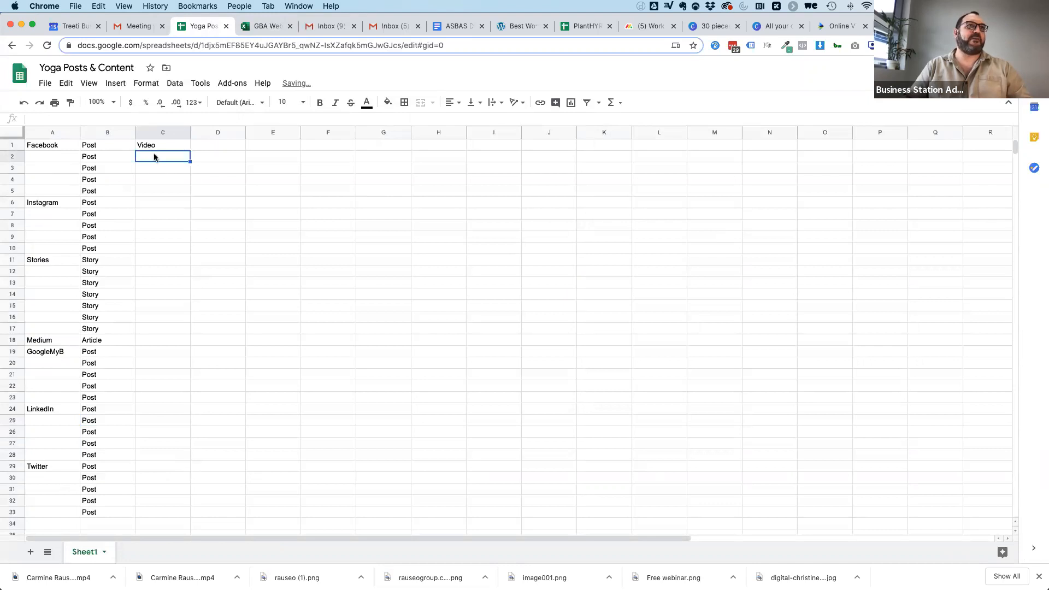
text(Video)
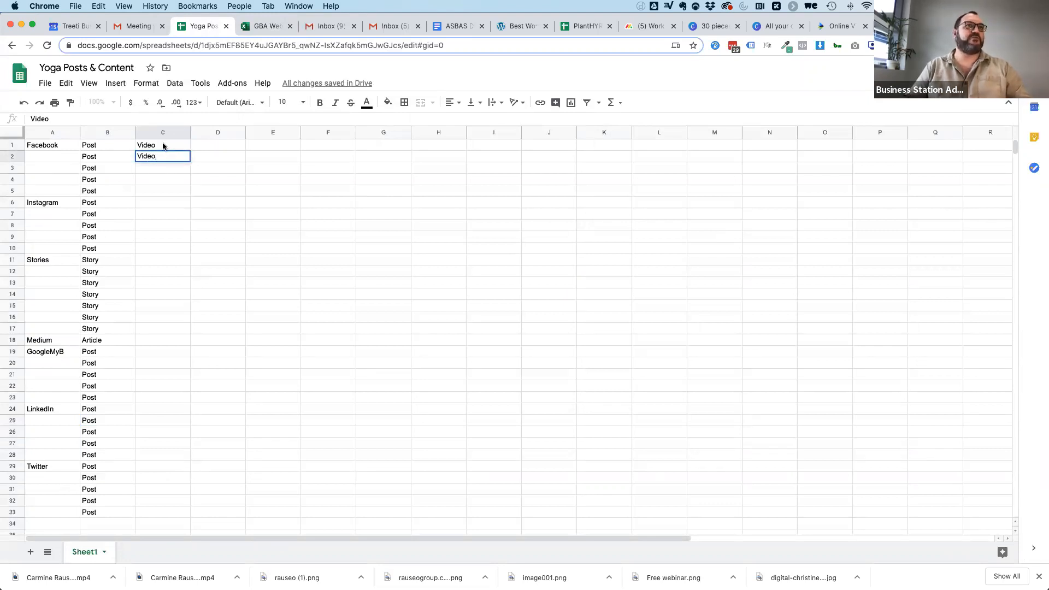
Copy the two "Video" entries from C1:C2 to C6:C7 for Instagram and C11:C12 for Stories.
drag(163, 145, 162, 162)
key(super+c)
click(149, 201)
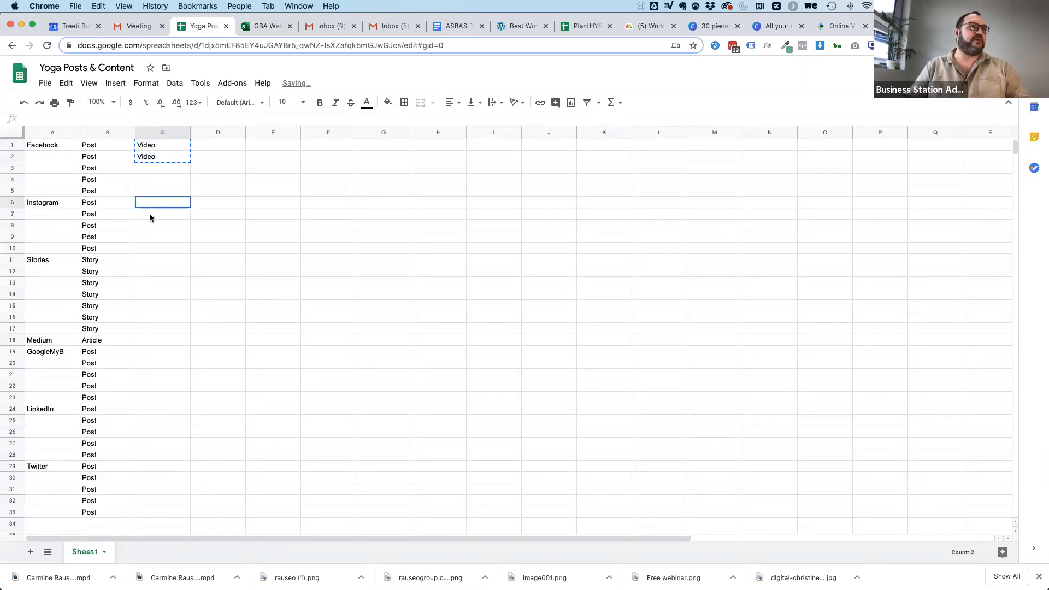
key(super+v)
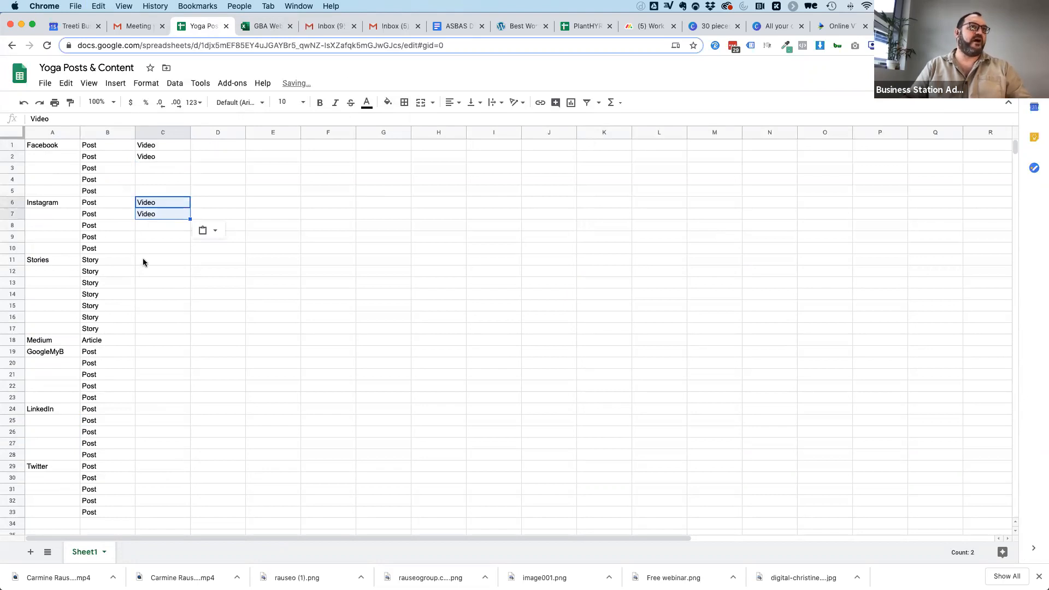
click(143, 258)
key(super+v)
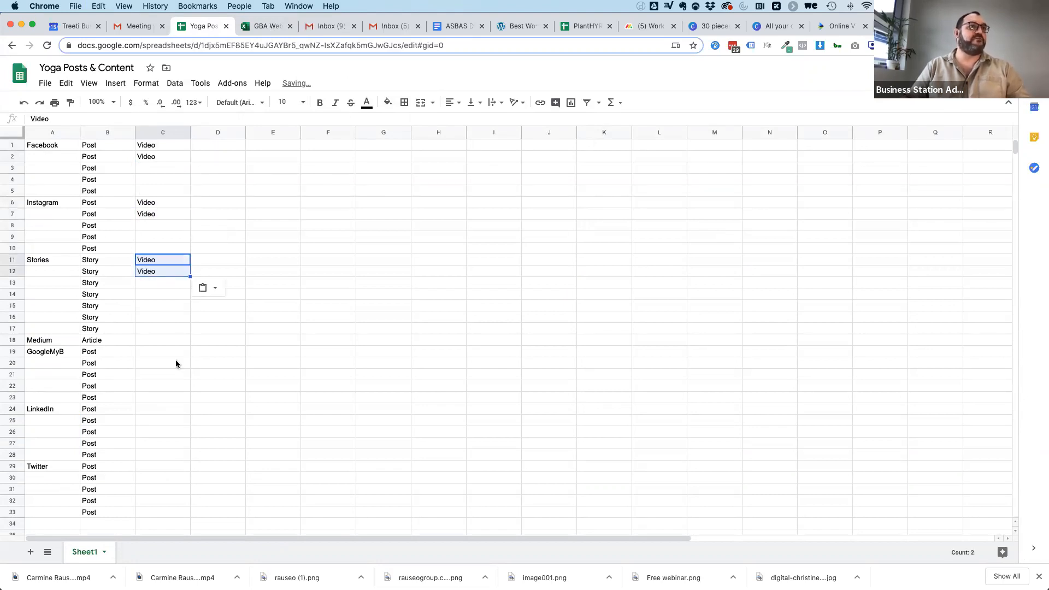
Paste the two "Video" entries into C19:C20 for GoogleMyB, C24:C25 for LinkedIn and C29:C30 for Twitter.
click(145, 353)
key(super+v)
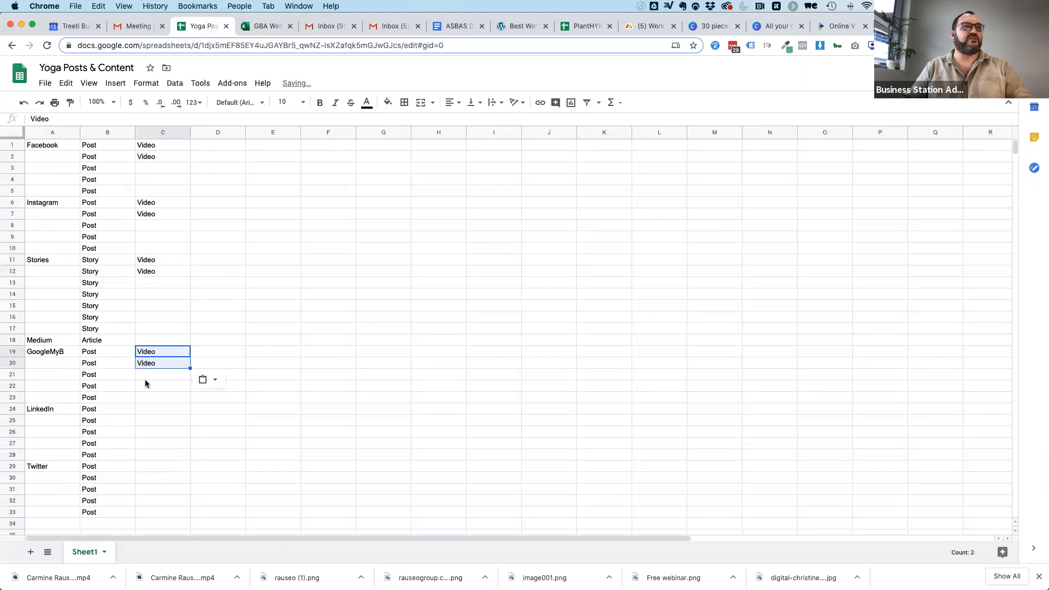
click(143, 409)
key(super+v)
click(146, 463)
key(super+v)
click(282, 389)
scroll(282, 389, down, 1)
scroll(282, 389, up, 1)
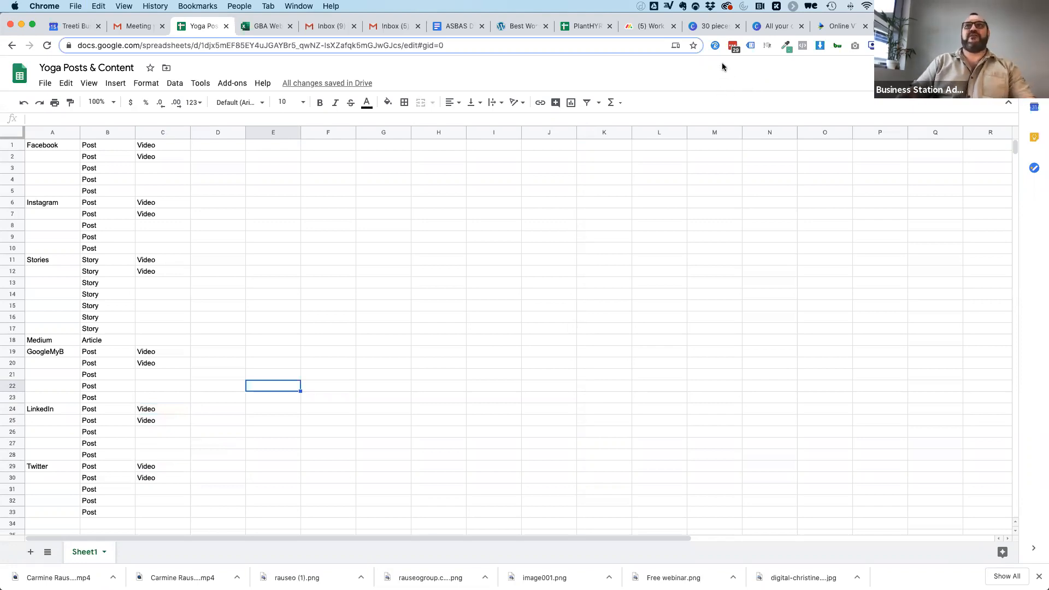
Switch to the "How to Become a Yoga Teacher" blog post and select its web address.
click(907, 26)
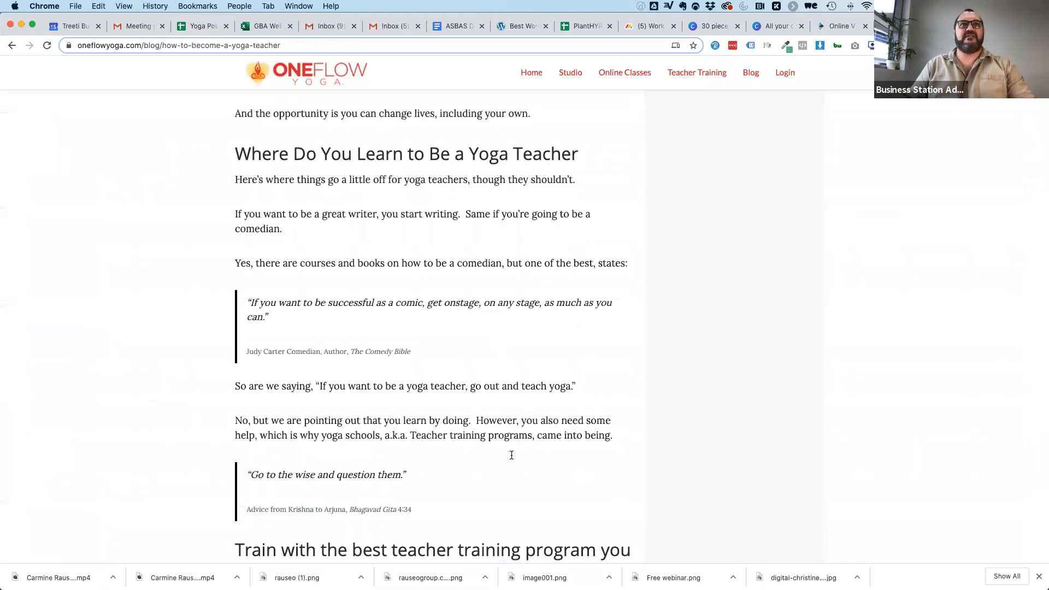
click(308, 46)
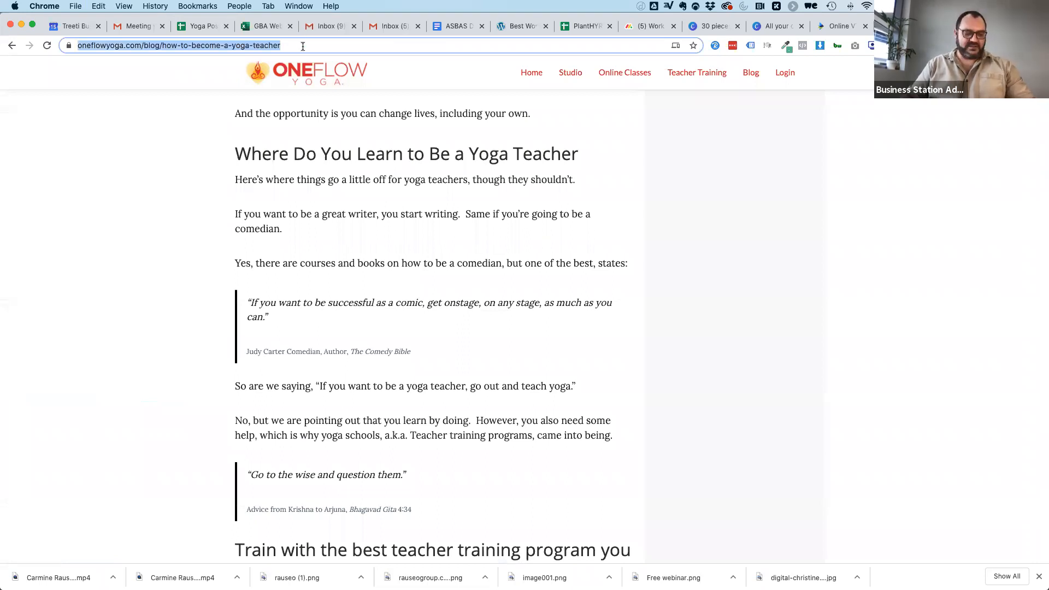
scroll(289, 105, up, 15)
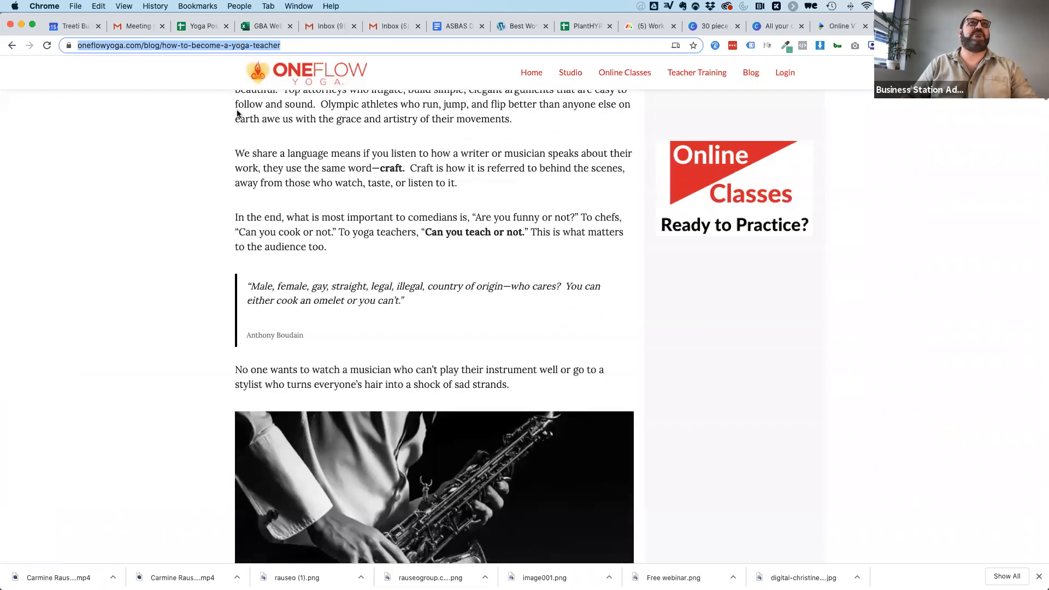
scroll(860, 129, up, 10)
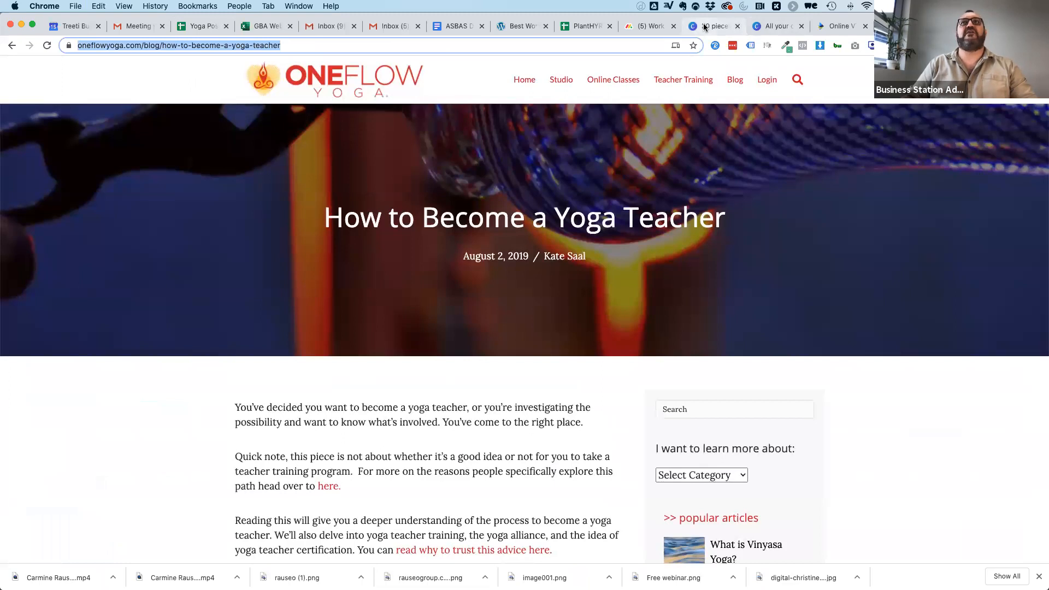
Switch to InVideo and browse the pre-made video templates on its home page.
click(705, 27)
click(832, 26)
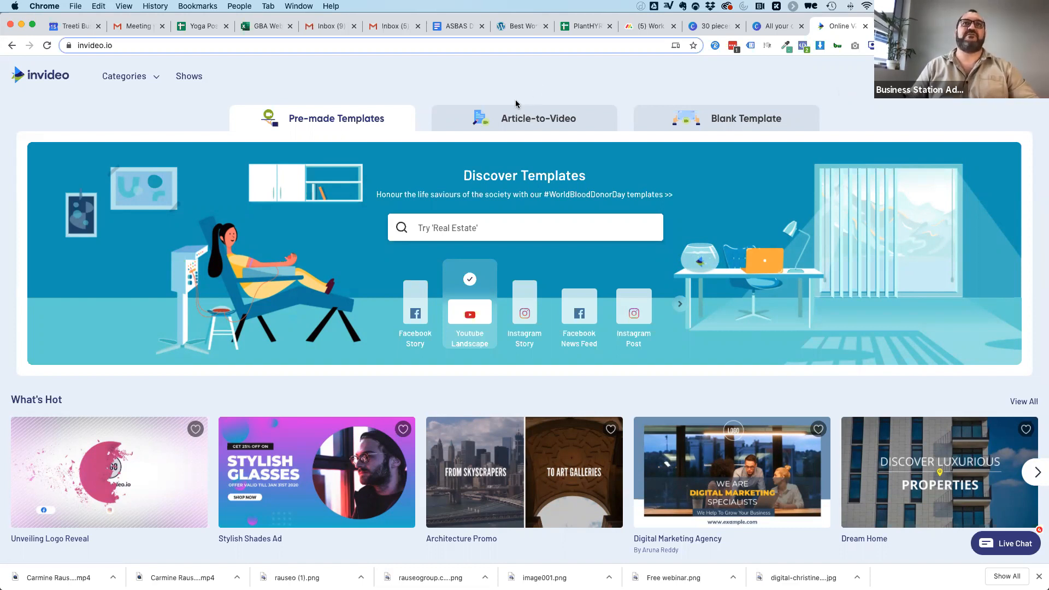
scroll(354, 288, down, 5)
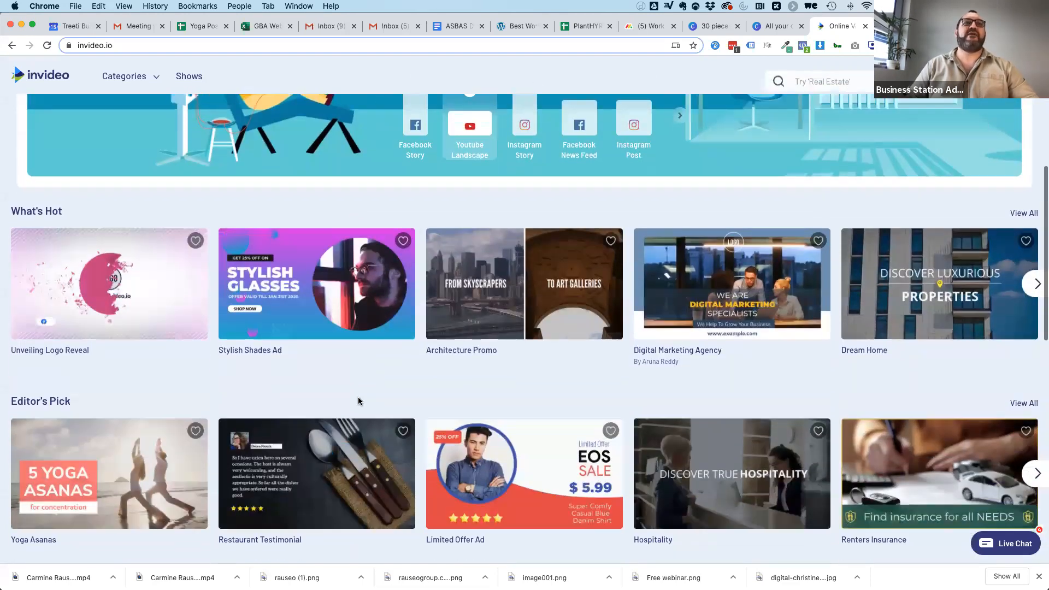
scroll(358, 401, down, 8)
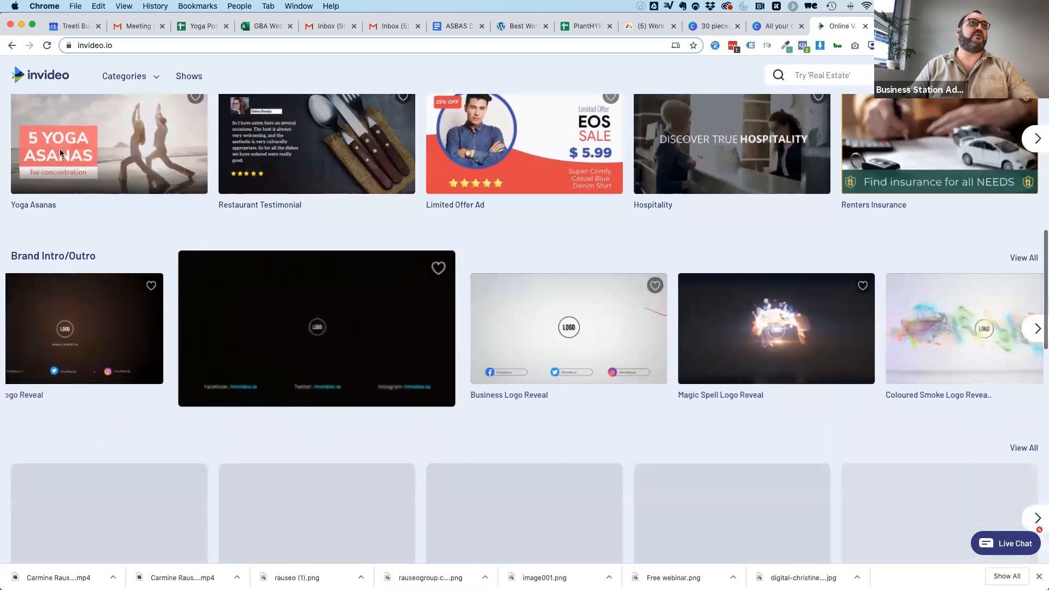
scroll(103, 199, up, 2)
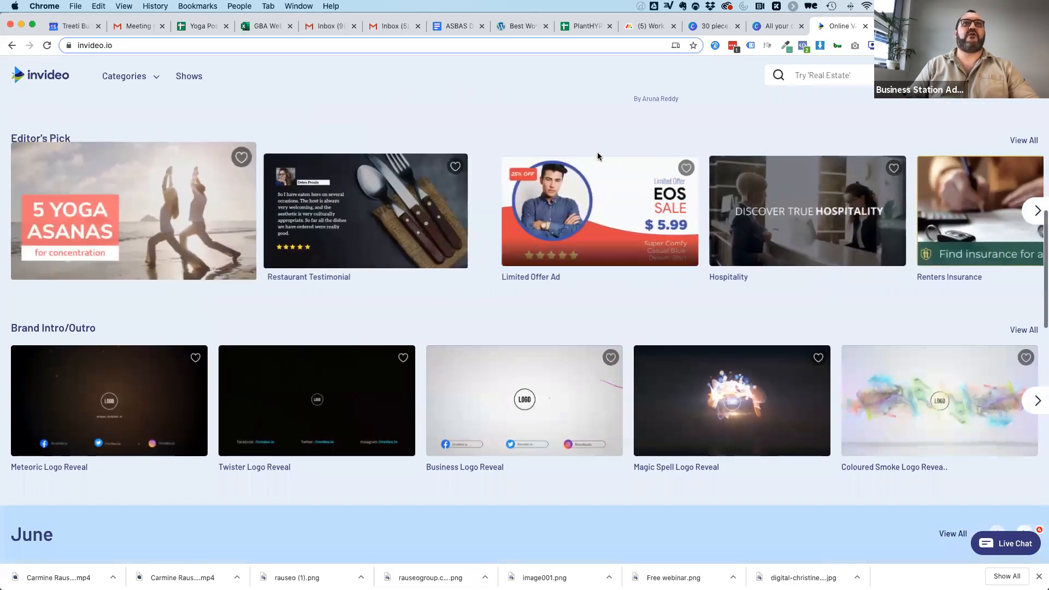
scroll(575, 111, up, 10)
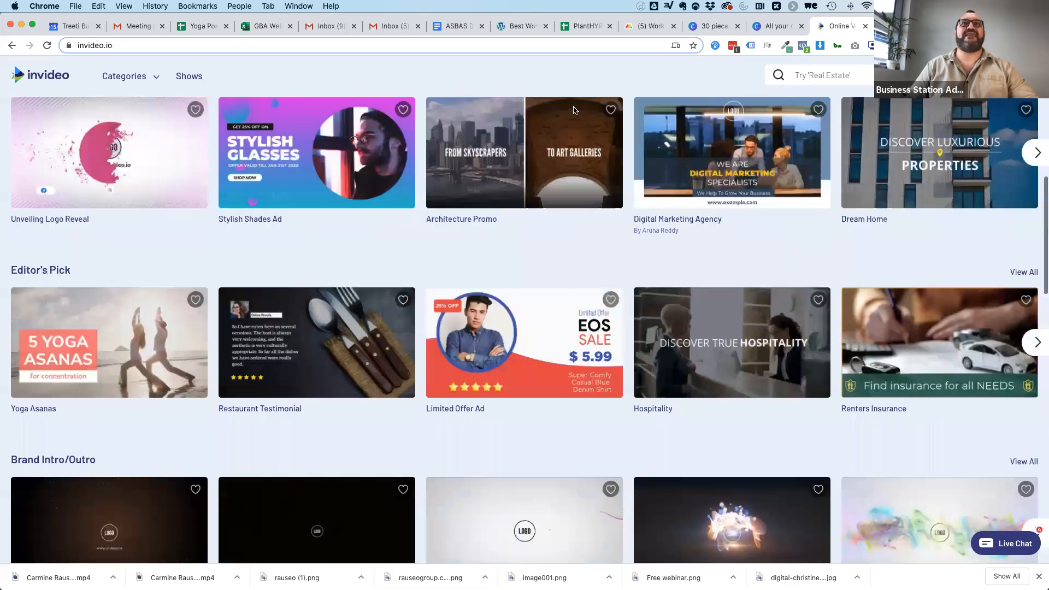
Open the Article-to-Video templates and choose the Facebook News Feed format.
click(523, 125)
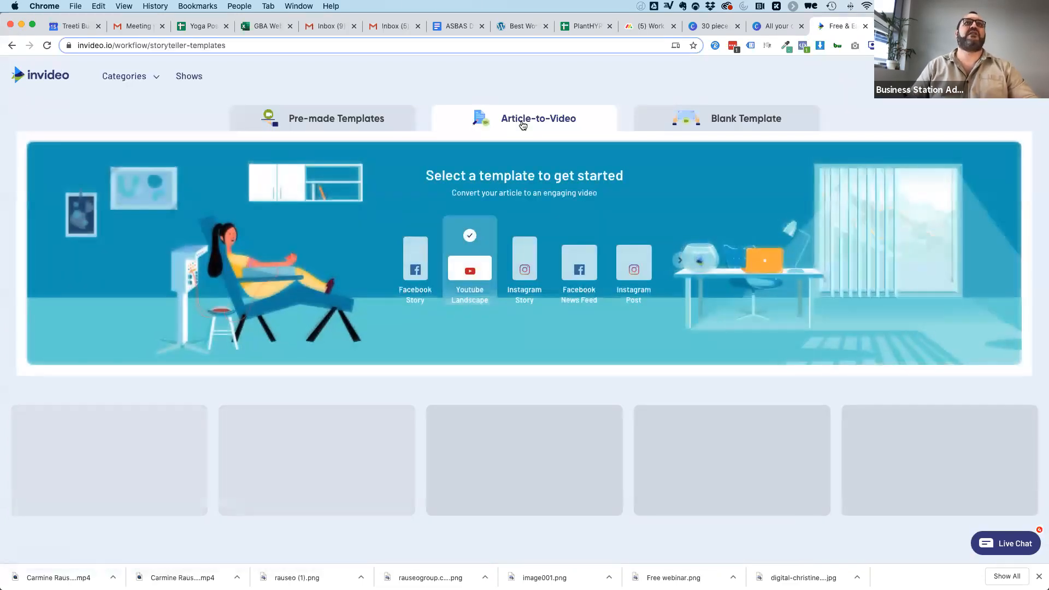
scroll(463, 329, down, 1)
scroll(464, 329, down, 1)
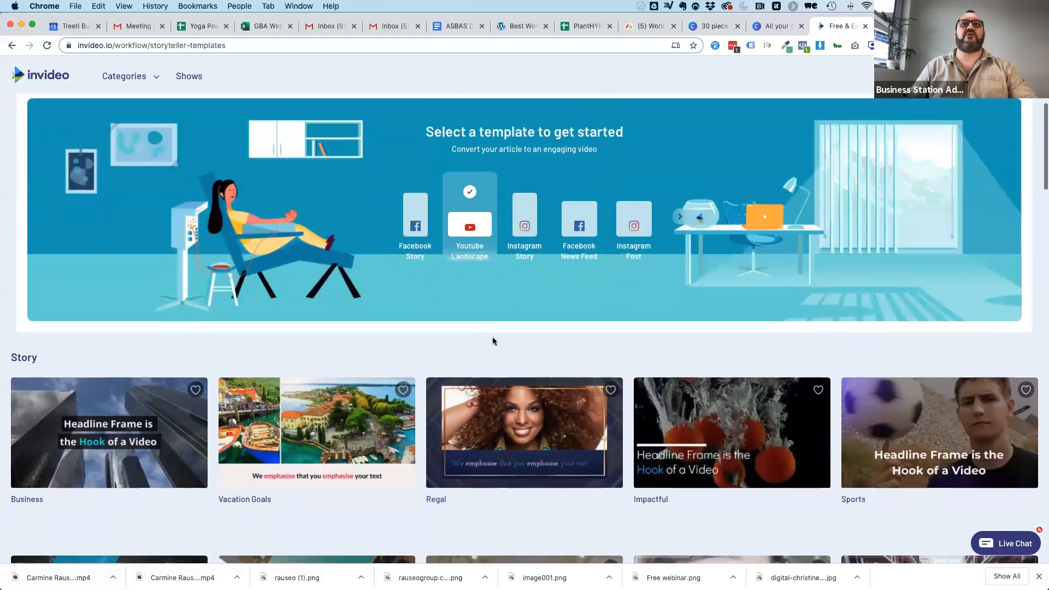
click(579, 230)
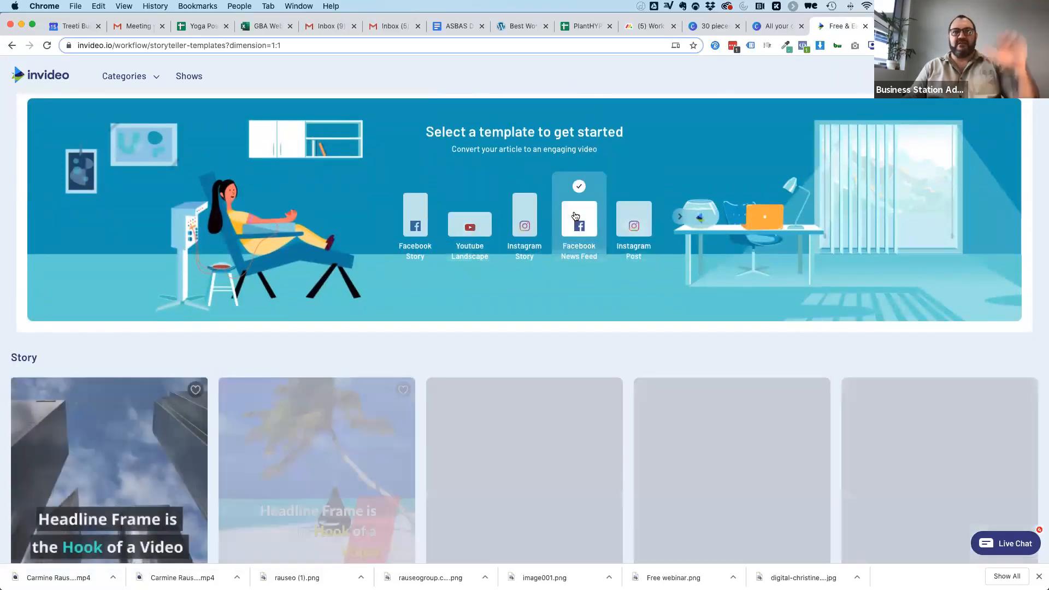
scroll(634, 344, down, 15)
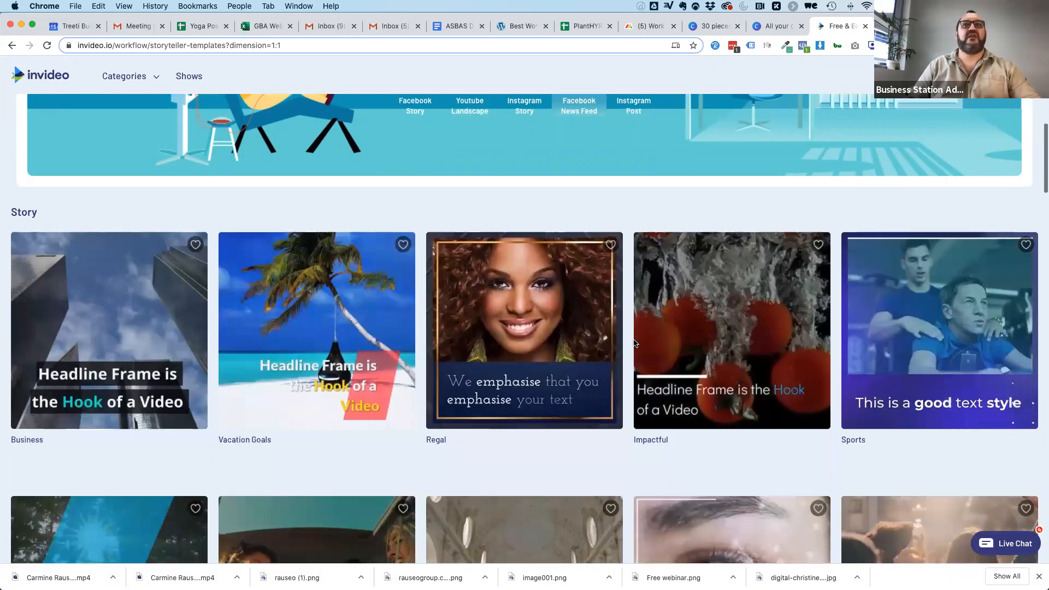
Compare the Story templates for the Facebook News Feed format and choose the Sports template.
scroll(634, 343, down, 8)
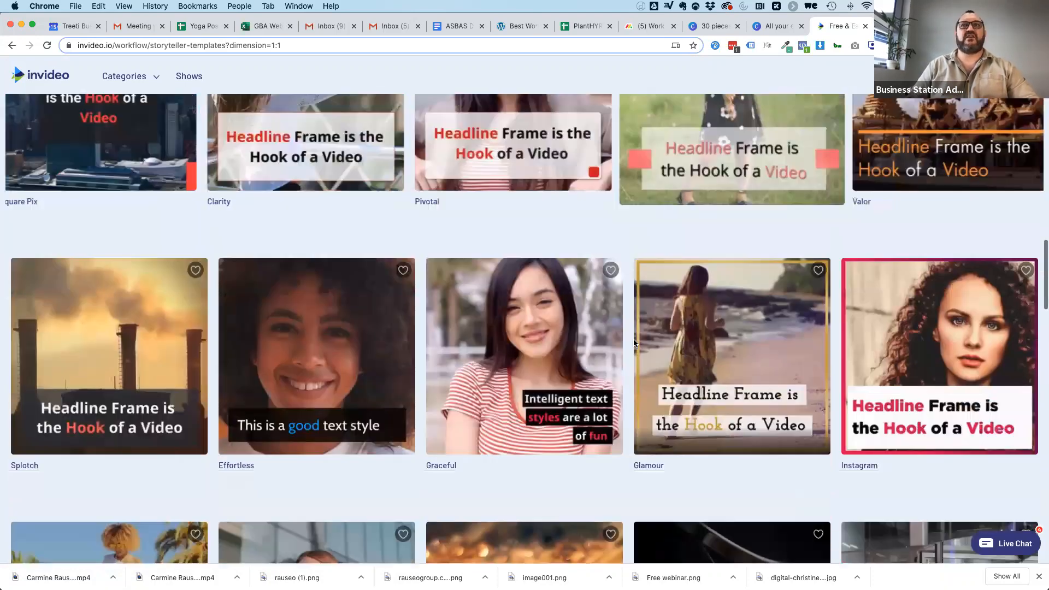
scroll(634, 343, down, 8)
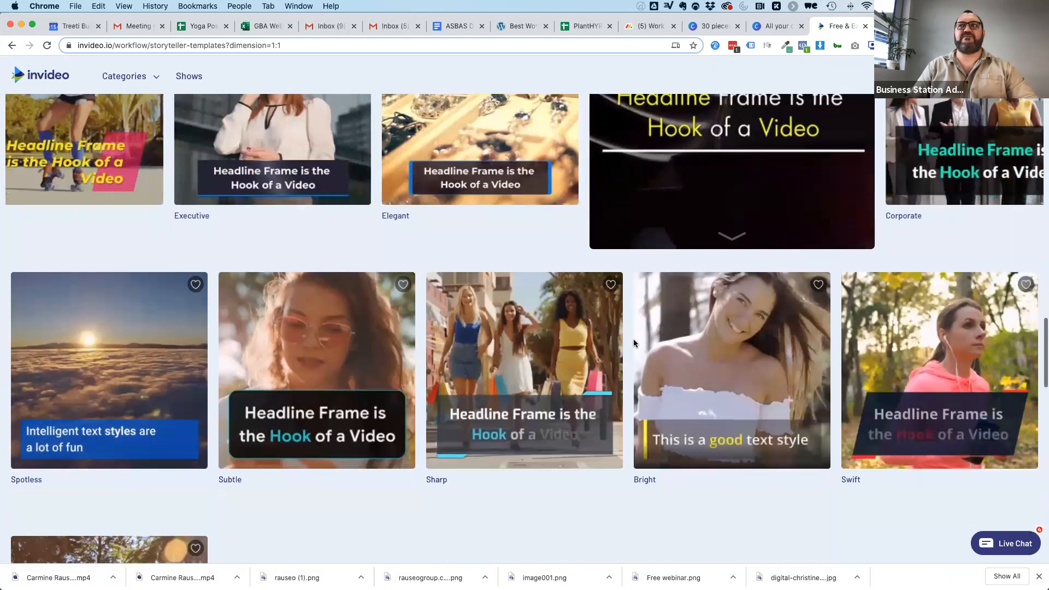
scroll(575, 299, up, 4)
scroll(575, 298, up, 20)
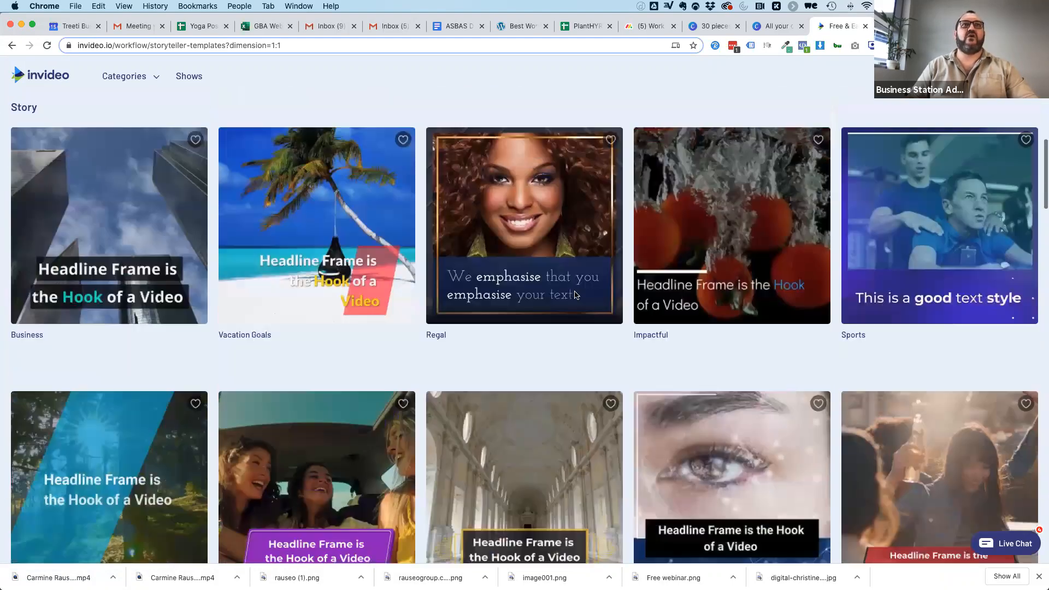
scroll(499, 367, down, 1)
scroll(499, 366, down, 9)
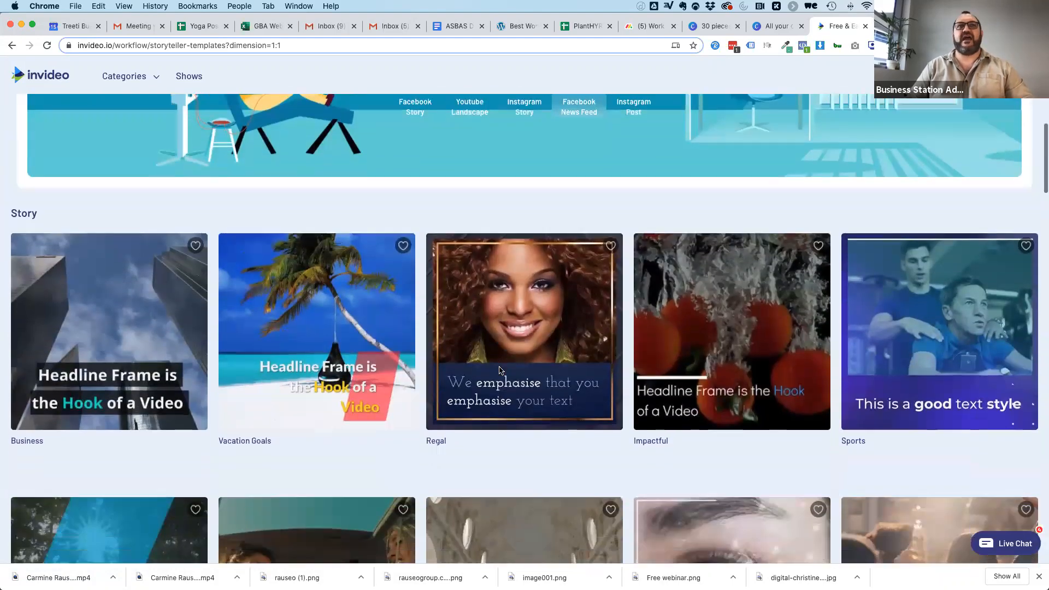
scroll(635, 280, down, 7)
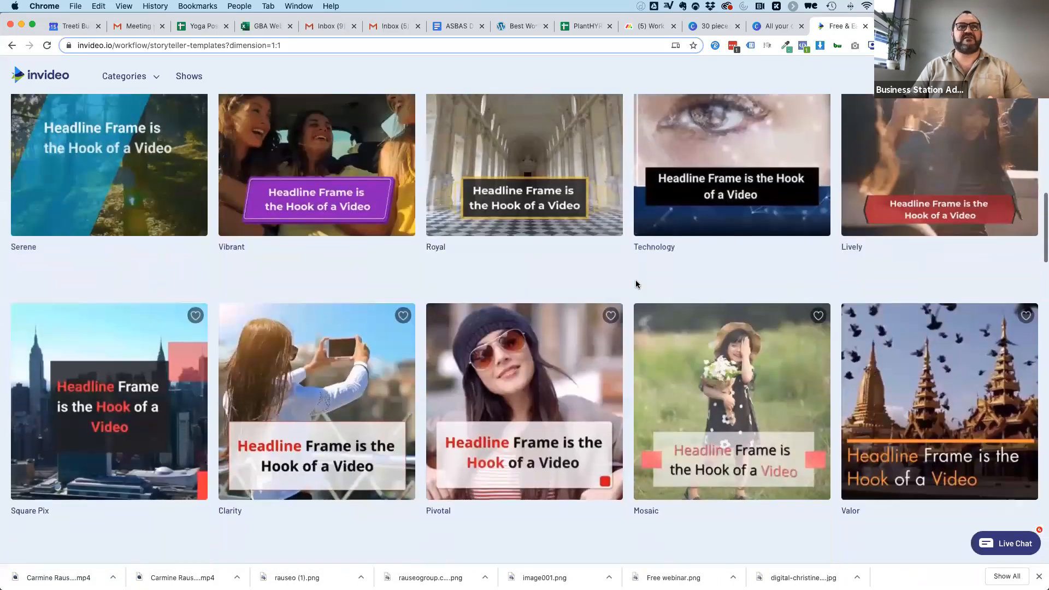
scroll(637, 283, down, 5)
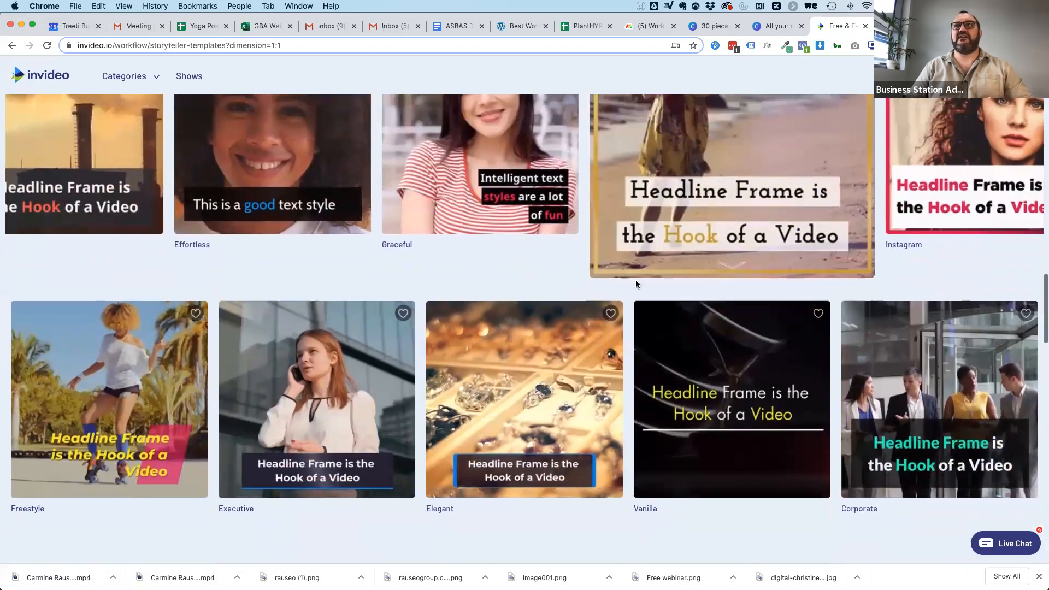
scroll(635, 279, up, 3)
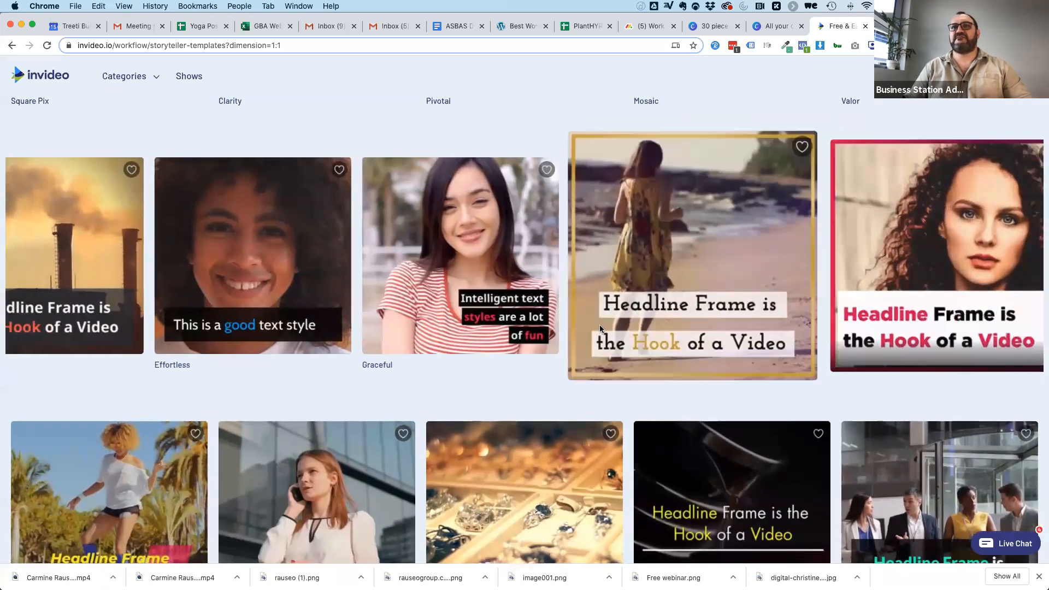
scroll(599, 322, down, 1)
scroll(599, 322, up, 2)
scroll(600, 326, up, 8)
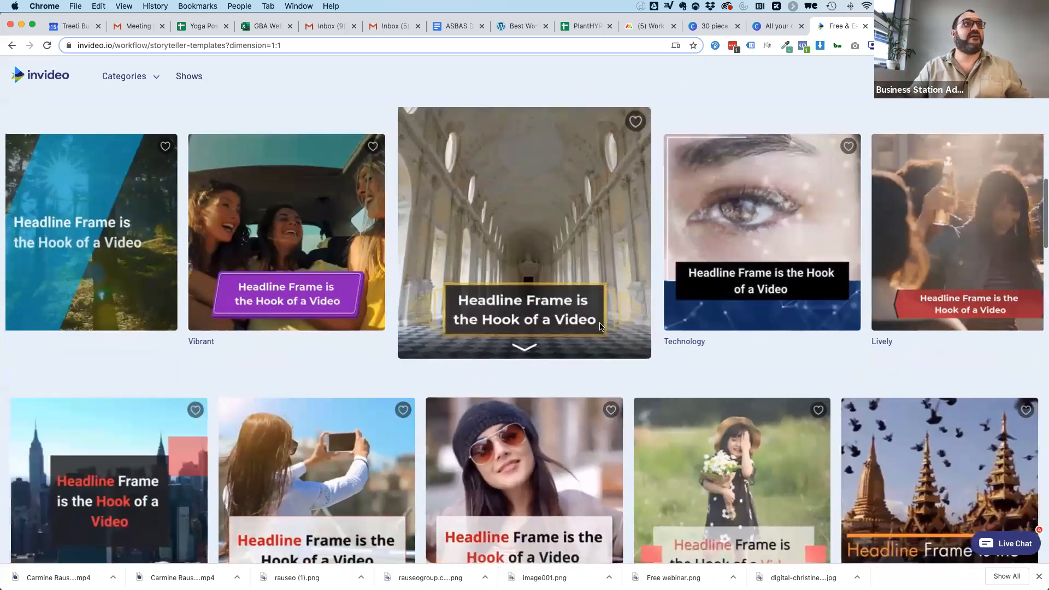
scroll(600, 326, up, 4)
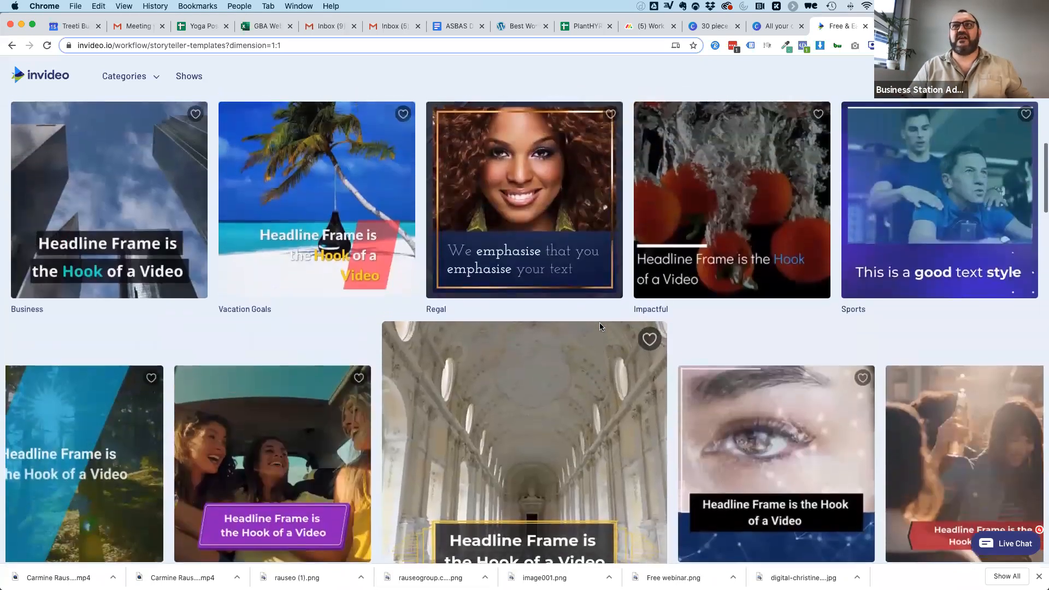
scroll(599, 326, up, 3)
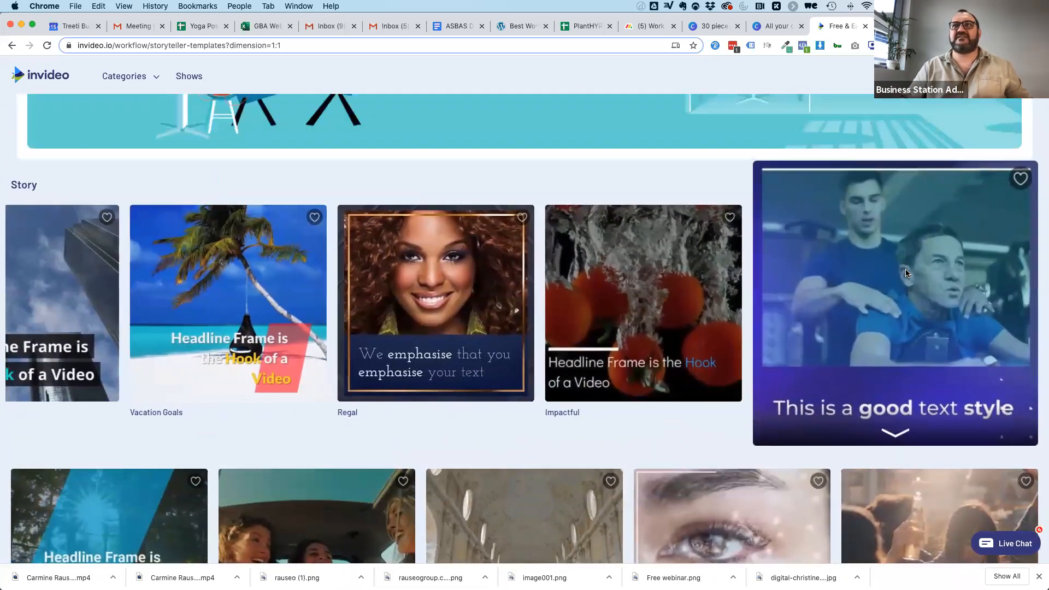
click(906, 273)
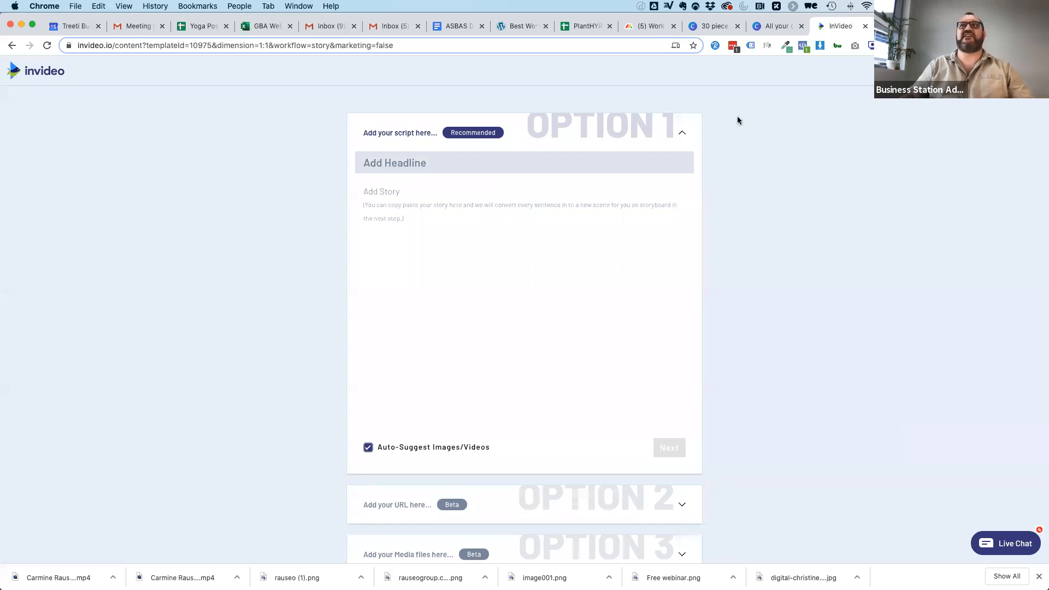
Look over the script option with its headline and story fields, leaving it collapsed.
click(394, 135)
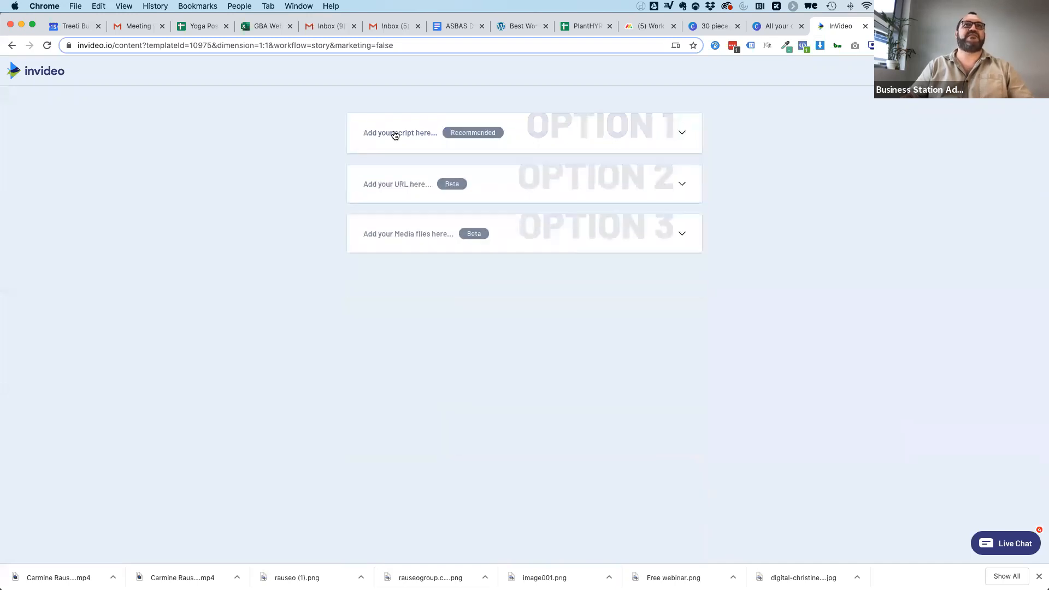
click(391, 136)
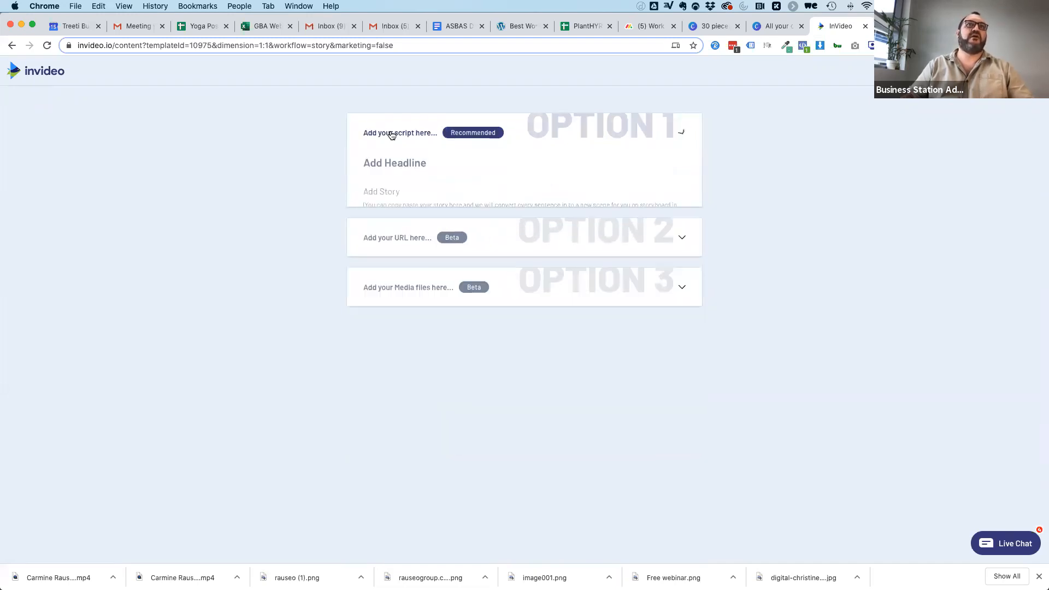
click(388, 136)
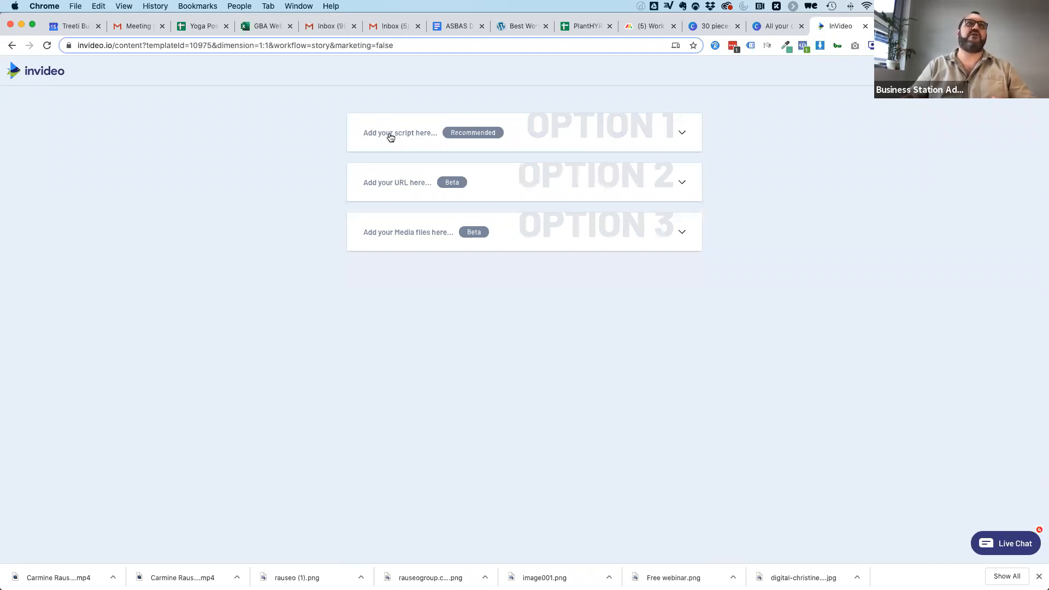
click(390, 137)
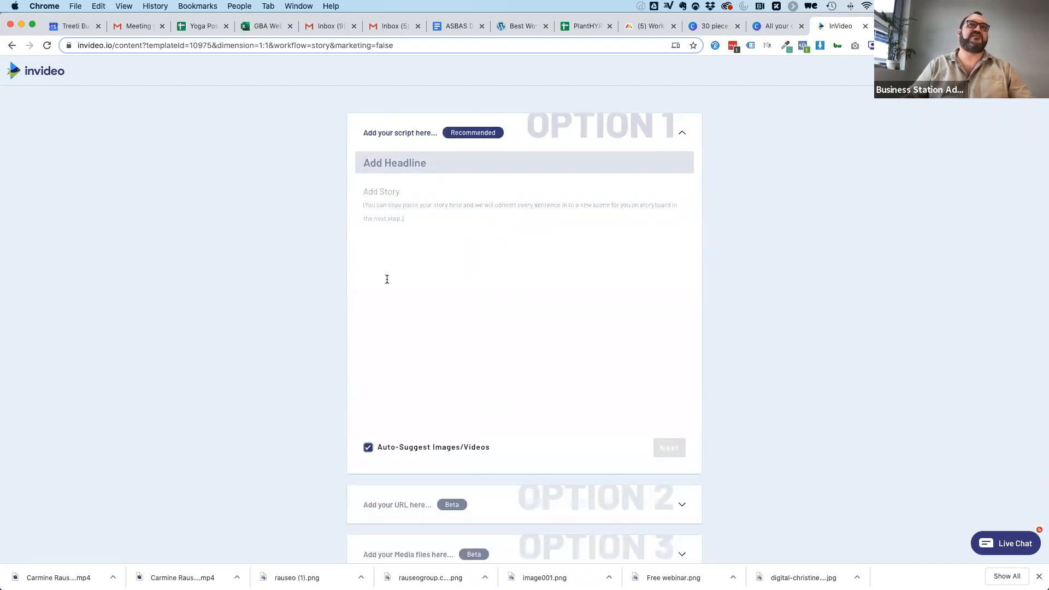
click(391, 137)
click(399, 182)
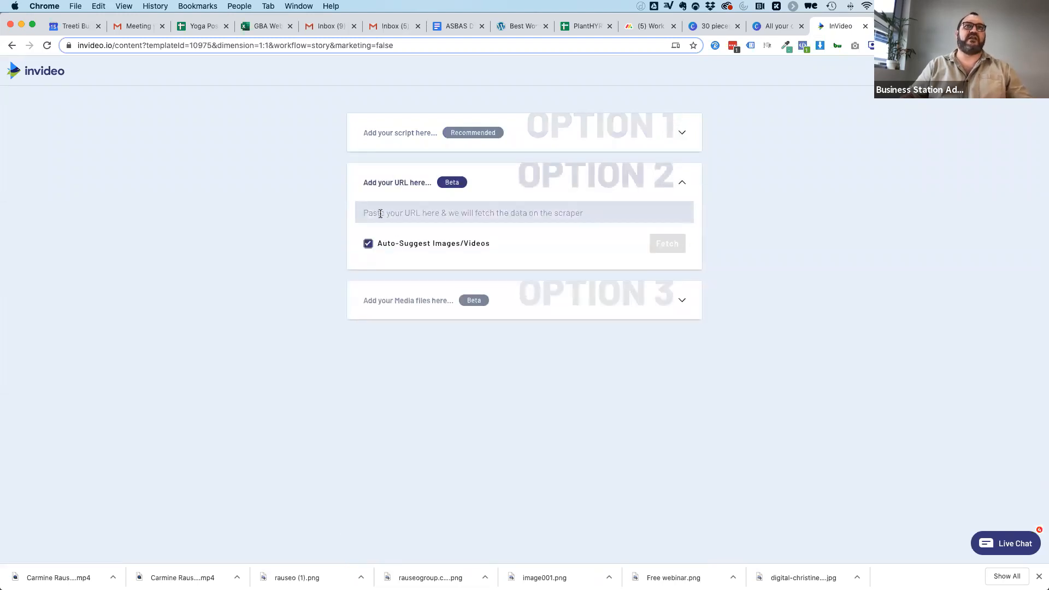
text(https://oneflowyoga.com/blog/how-to-become-a-yoga-teacher)
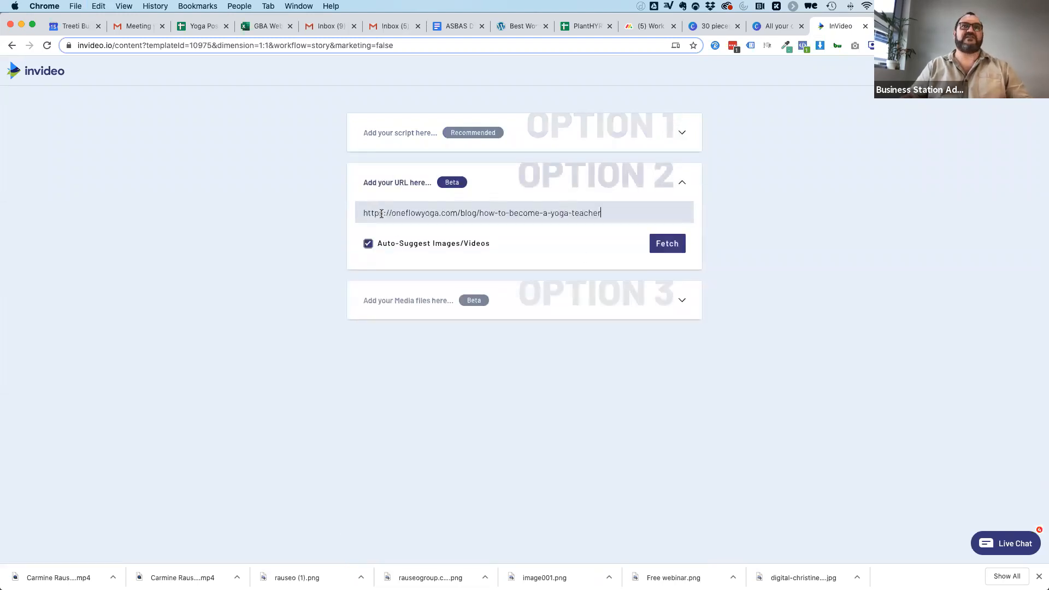
click(668, 249)
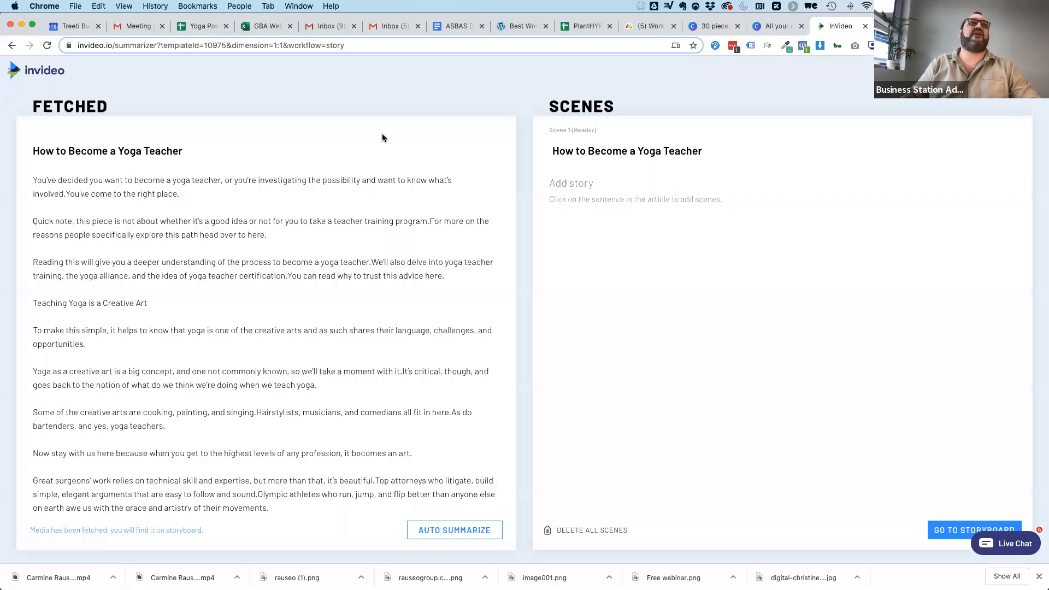
Review the fetched article, auto-summarize it into scenes and check the scene list through to its end.
scroll(218, 473, down, 20)
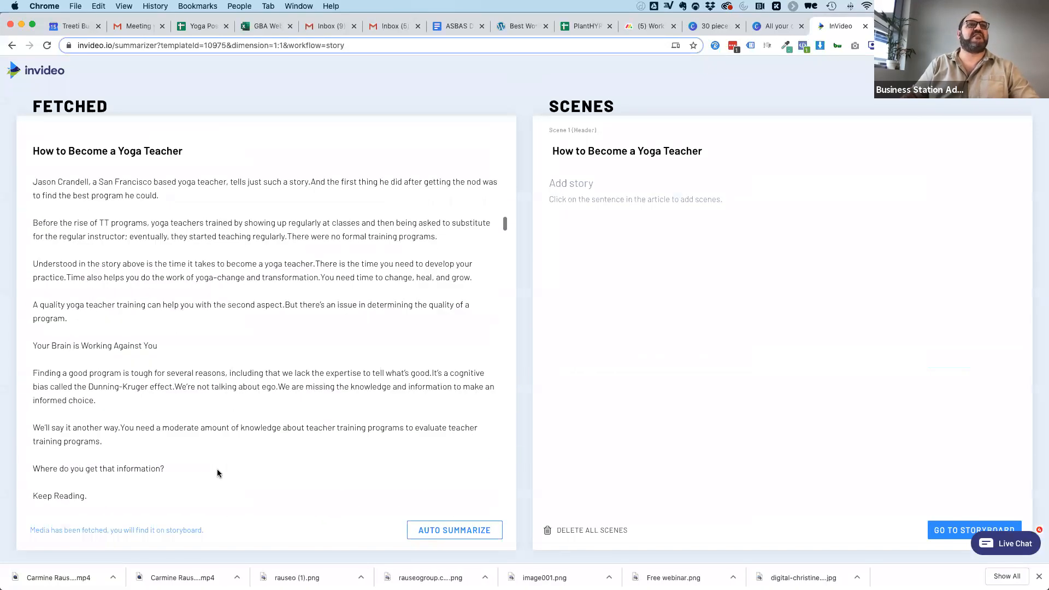
scroll(218, 472, down, 20)
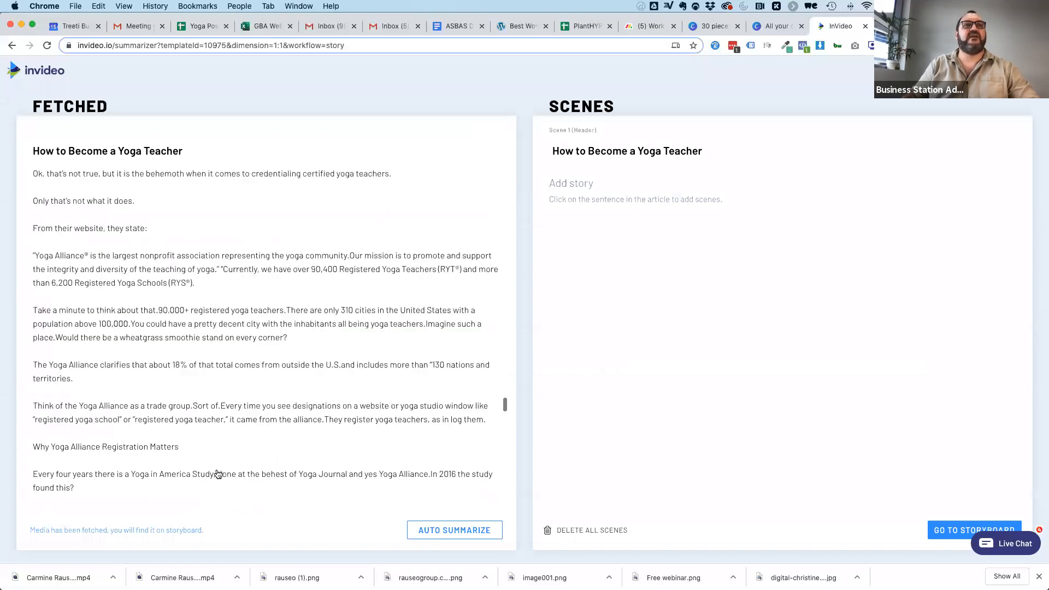
scroll(281, 308, up, 20)
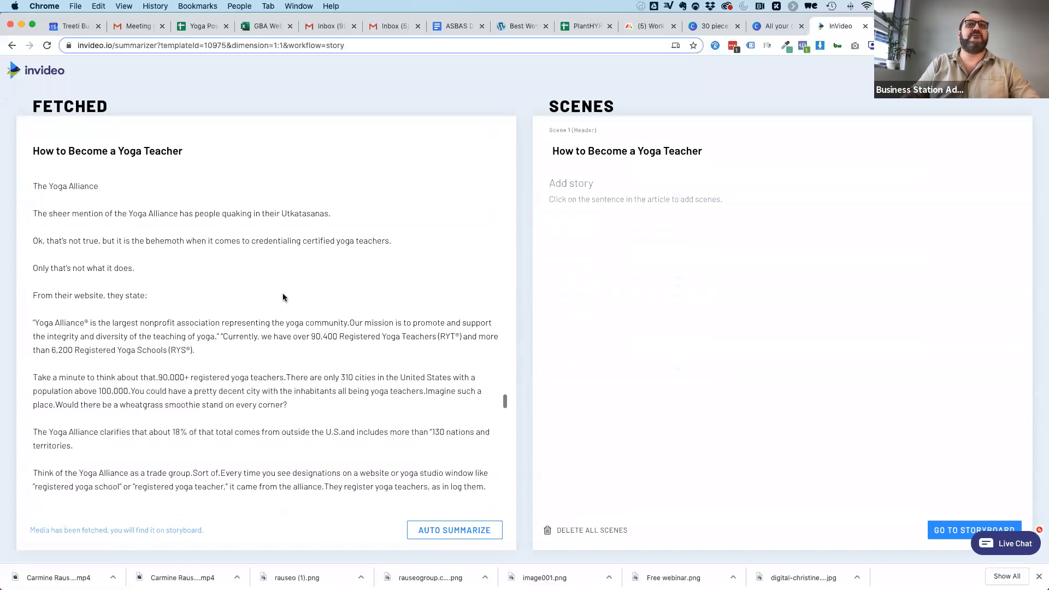
scroll(283, 297, up, 6)
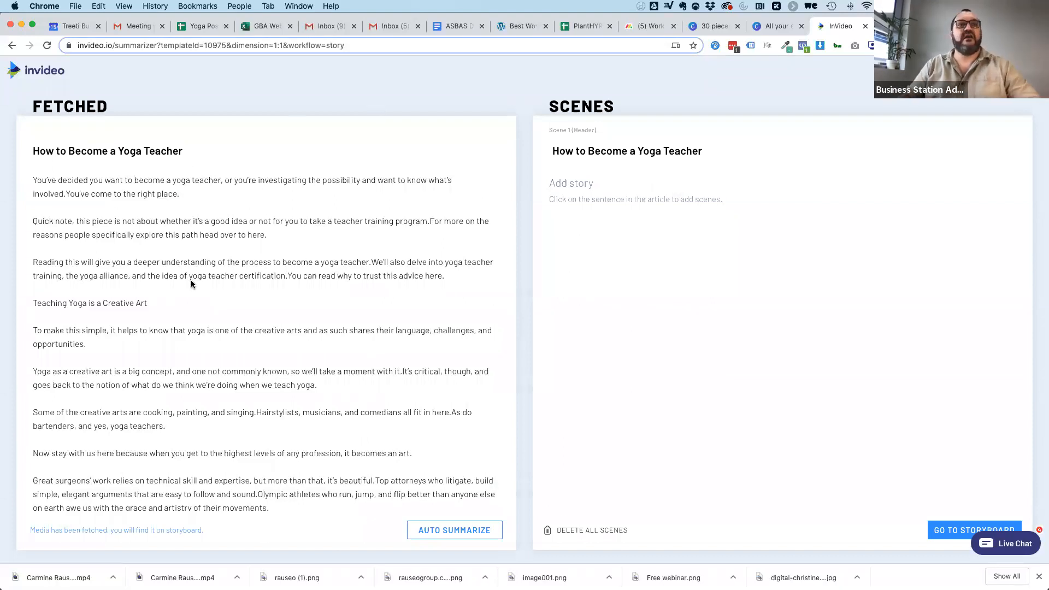
click(453, 533)
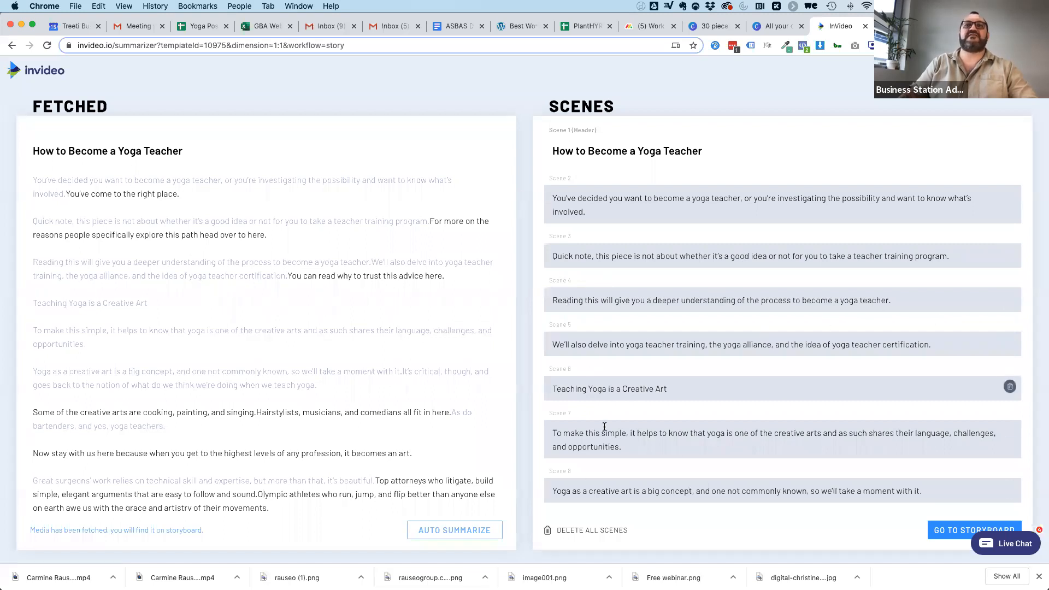
scroll(593, 393, down, 20)
scroll(603, 455, down, 20)
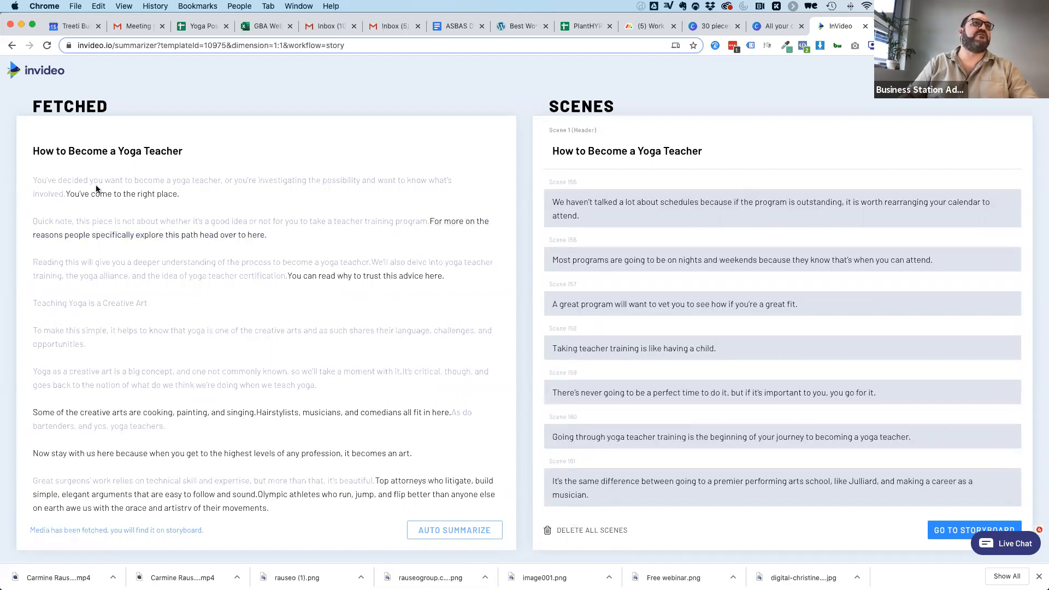
Highlight the opening paragraph of the fetched article, from "You've decided" to "the right place".
drag(33, 180, 51, 191)
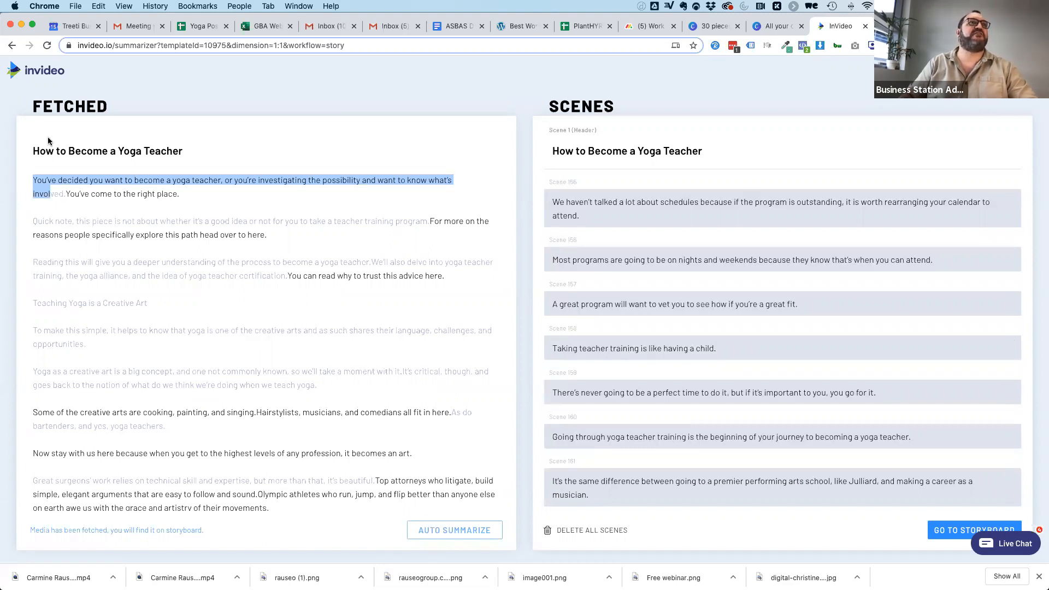
click(81, 159)
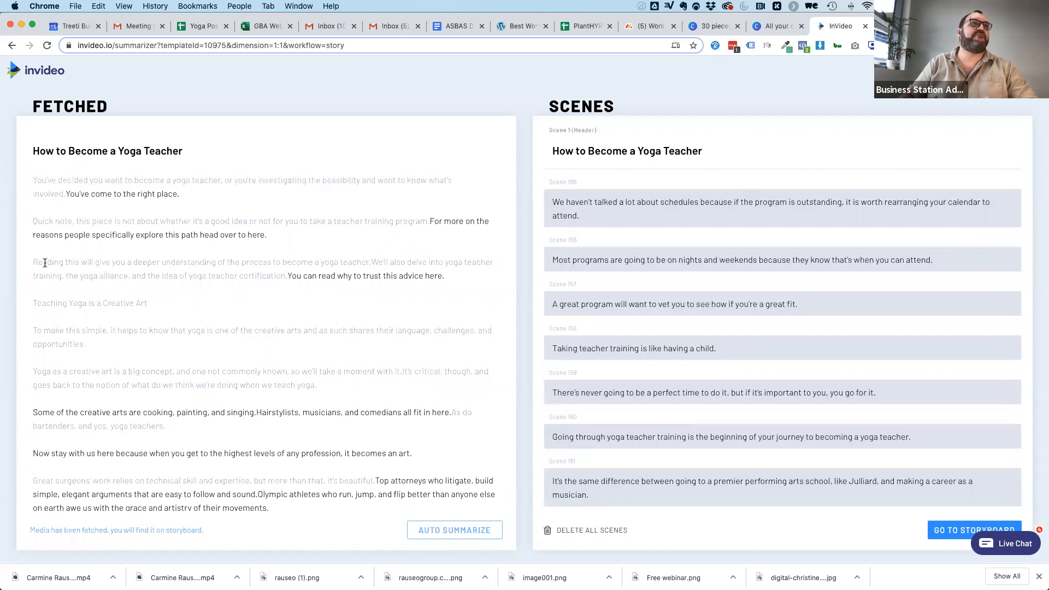
drag(33, 180, 177, 199)
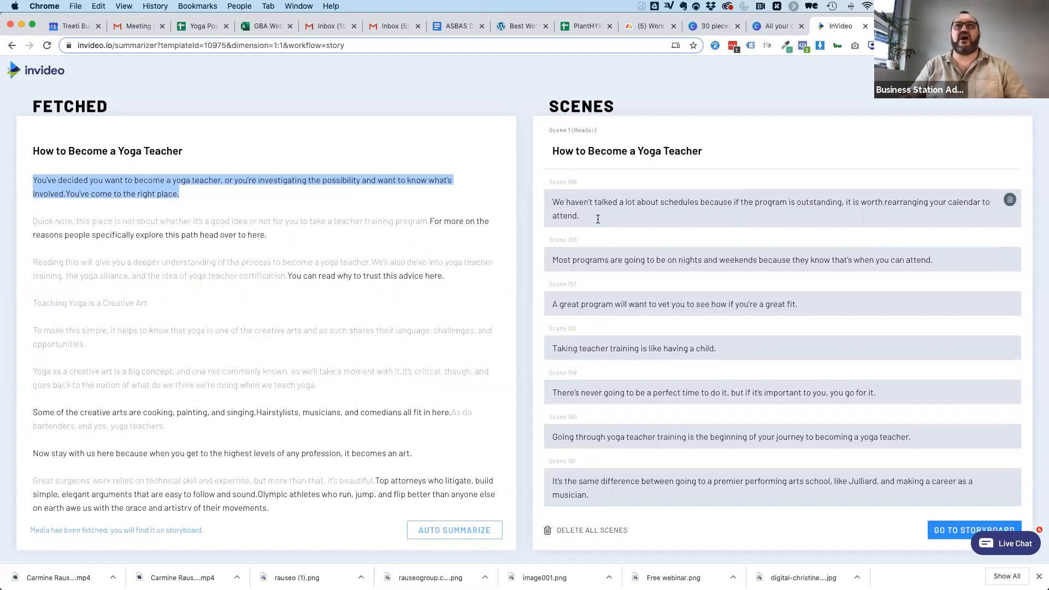
Delete the eight scenes between "They may be busy or have another class" and the last scene in the list.
click(1008, 256)
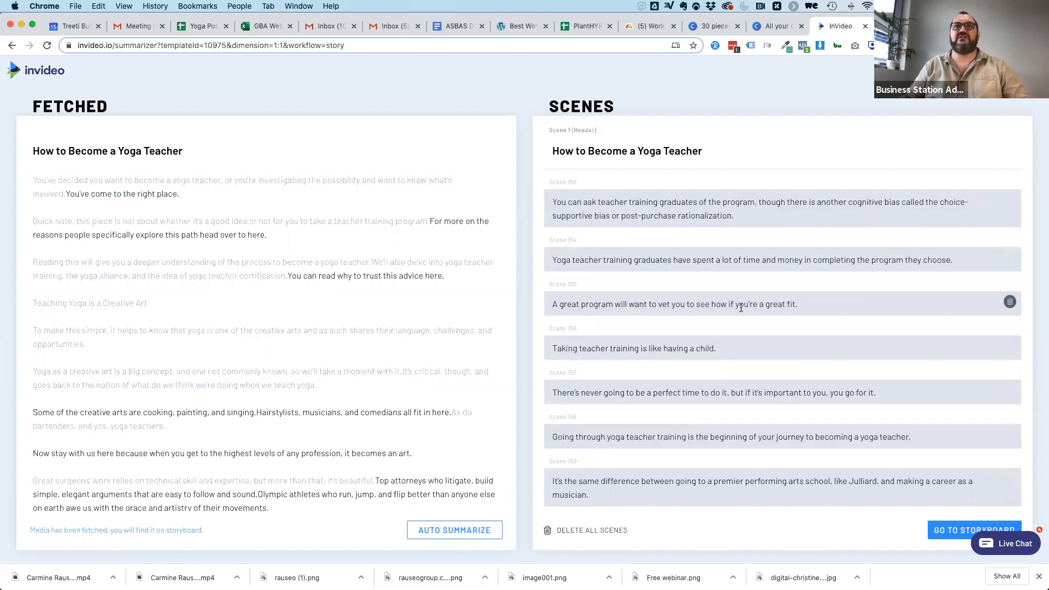
click(1009, 259)
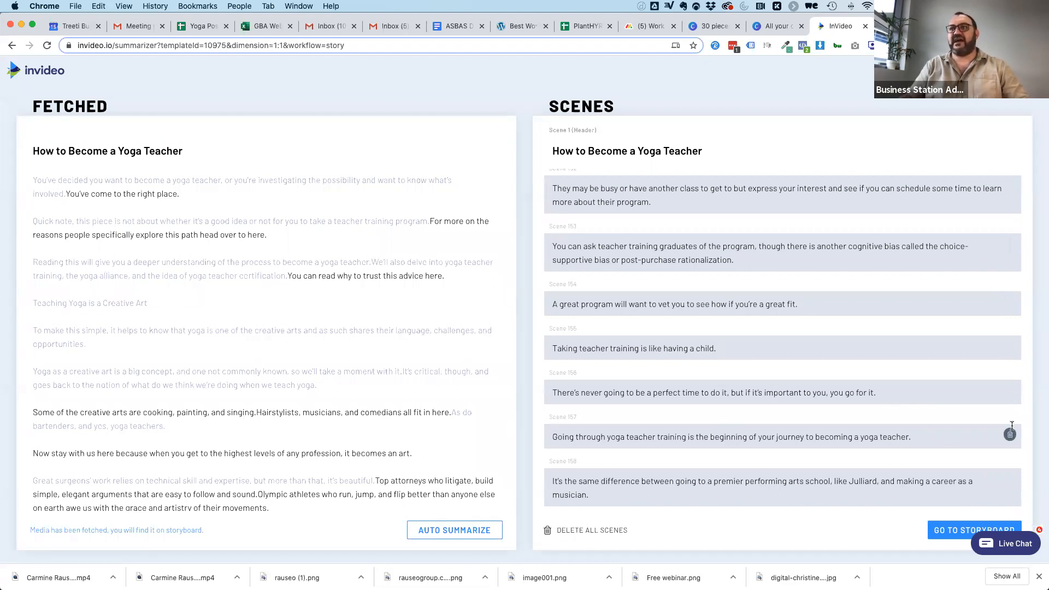
click(1011, 435)
click(1011, 435)
click(1010, 435)
click(1011, 436)
triple_click(1011, 435)
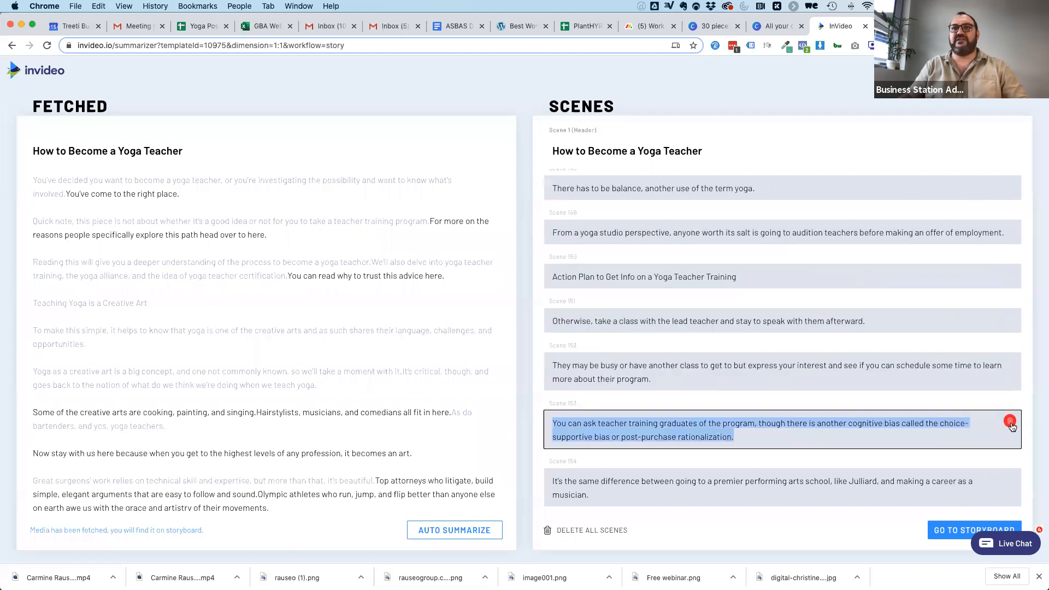
click(1011, 424)
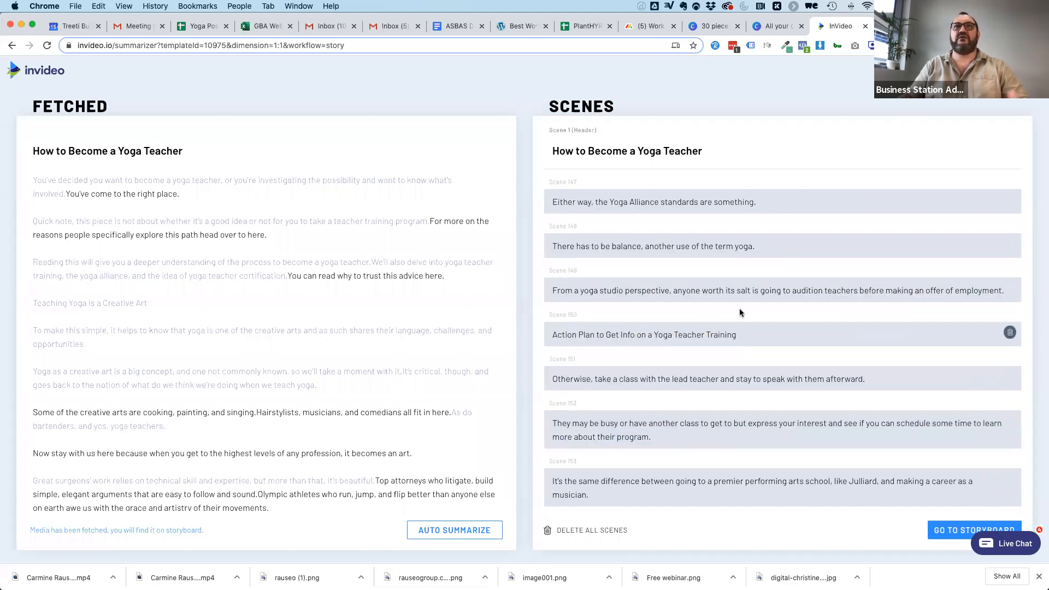
Delete the closing scenes of the list one after another, working backwards from "It's the same difference between going to a premier performing arts school".
scroll(739, 309, up, 8)
scroll(740, 310, down, 8)
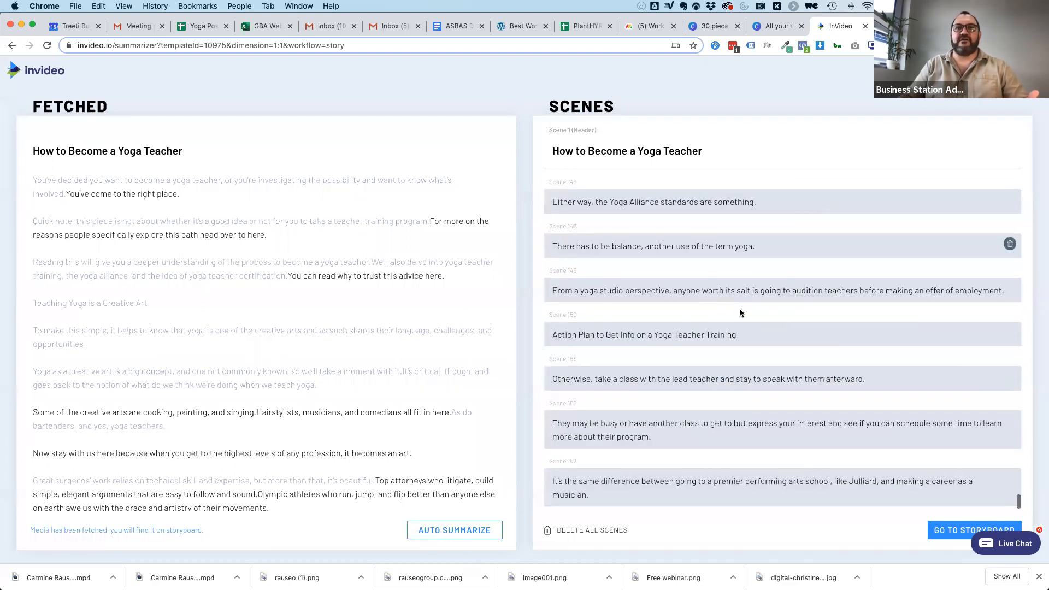
click(1011, 482)
click(1011, 481)
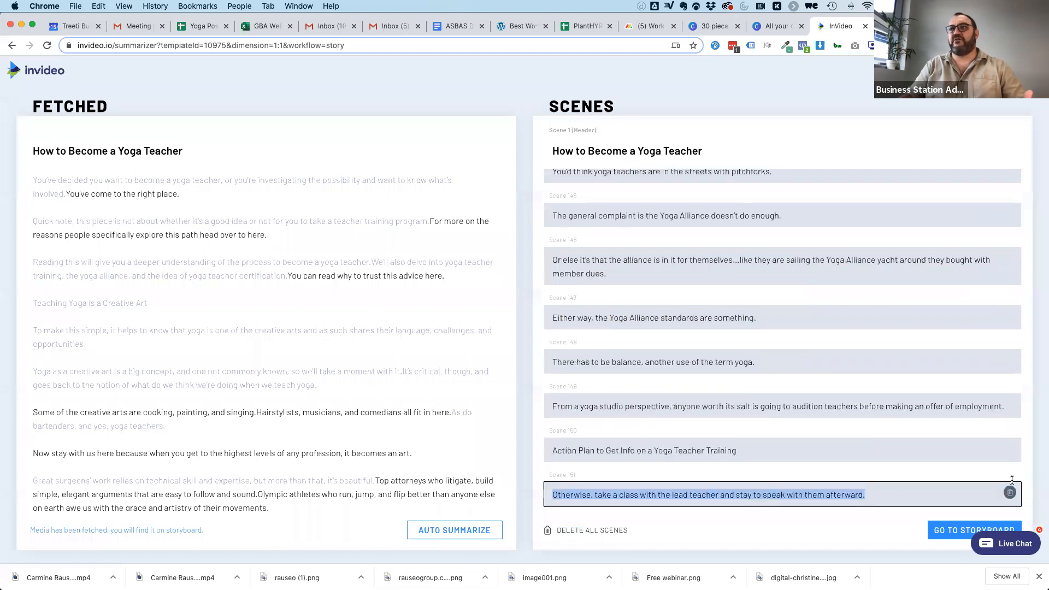
click(1011, 494)
click(1010, 493)
click(1010, 494)
click(1010, 494)
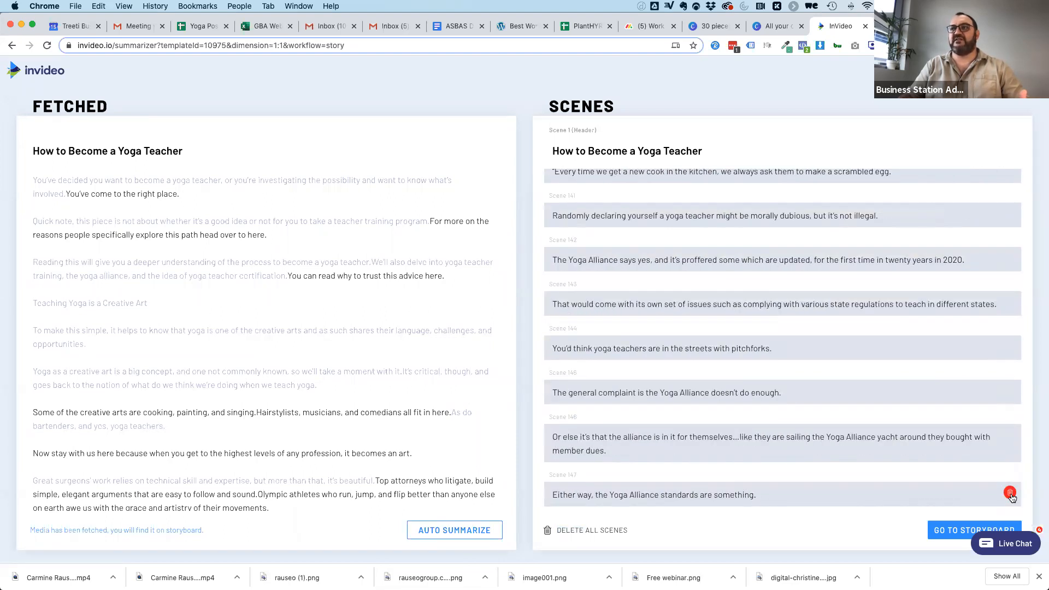
click(1010, 493)
click(1010, 480)
click(1010, 479)
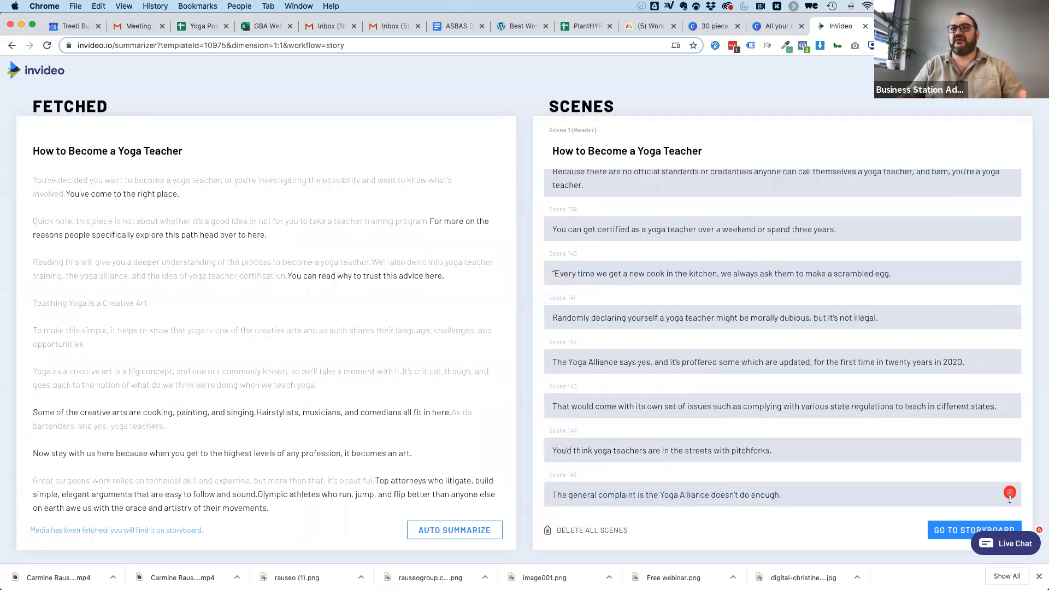
click(1010, 494)
scroll(731, 183, up, 15)
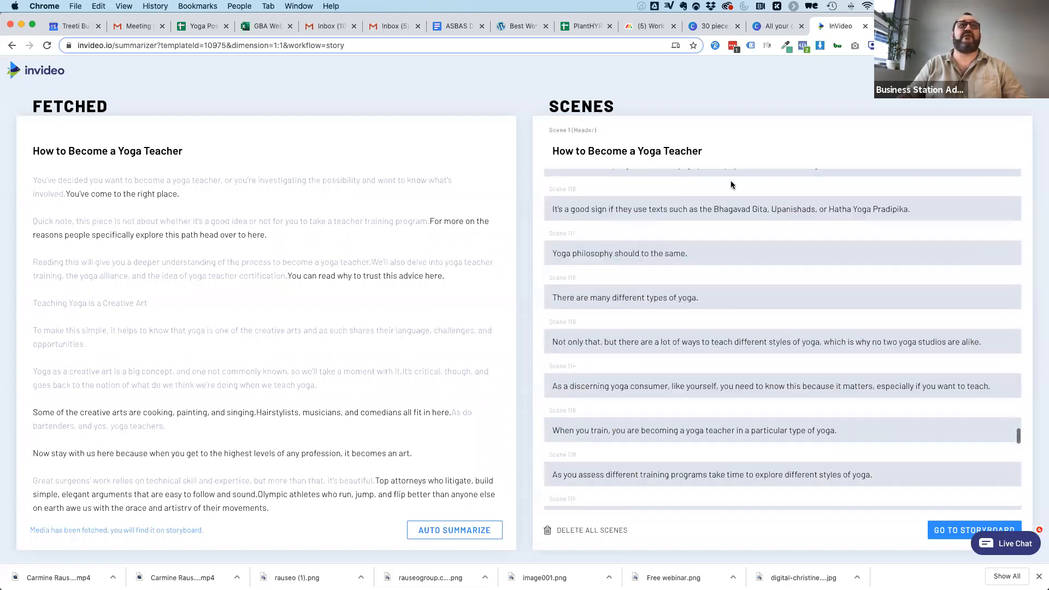
Return to the content source options and open the add-your-script option, ready to enter the story.
click(6, 47)
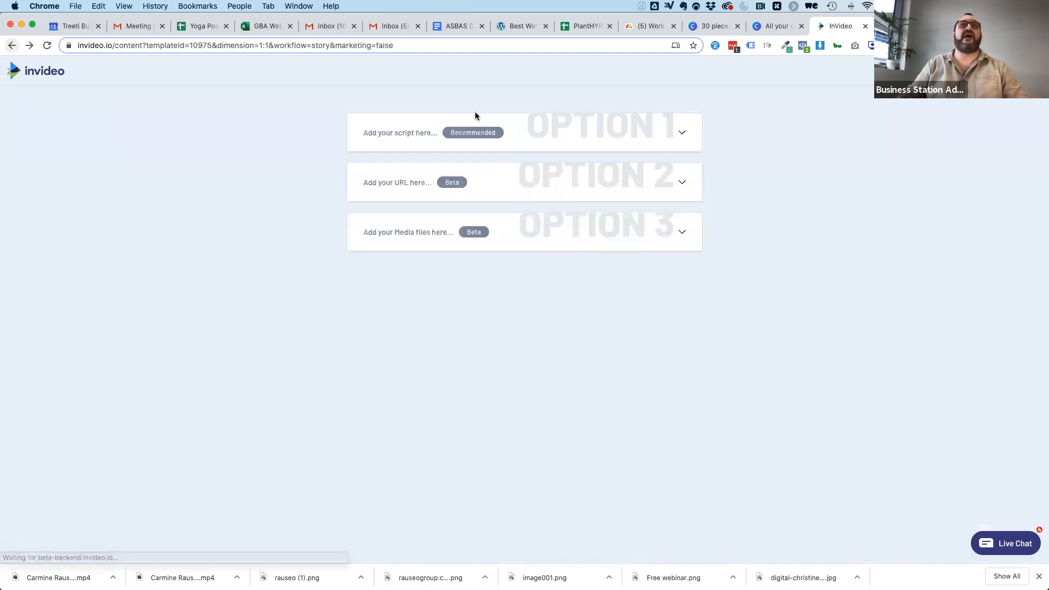
click(402, 133)
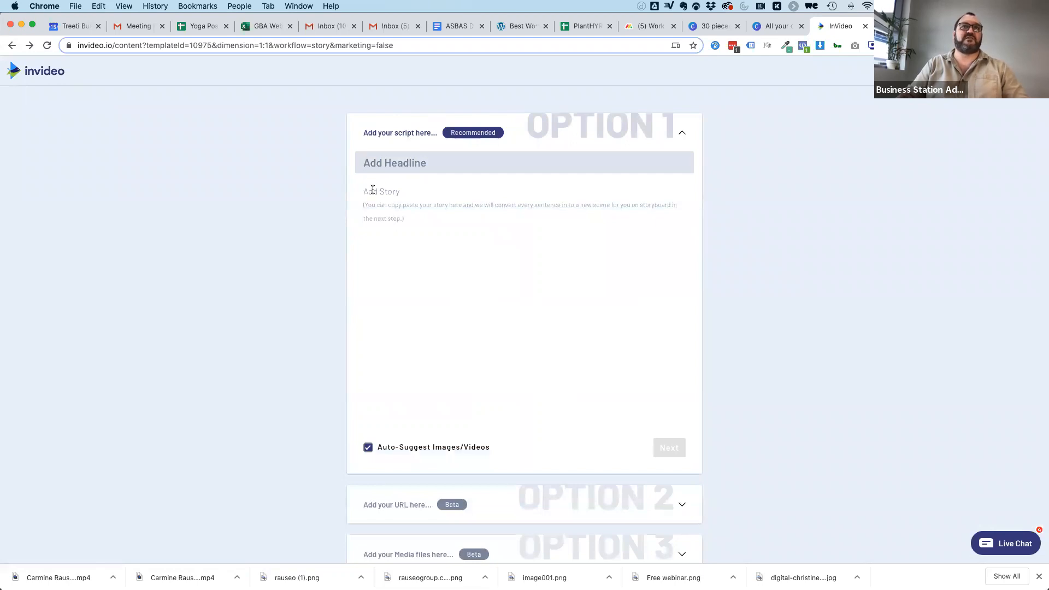
click(373, 189)
Copy the blog article's opening three paragraphs, from "You've decided" to "yoga teacher certification", and paste them as the story in InVideo.
click(906, 26)
scroll(304, 374, down, 4)
drag(234, 189, 353, 324)
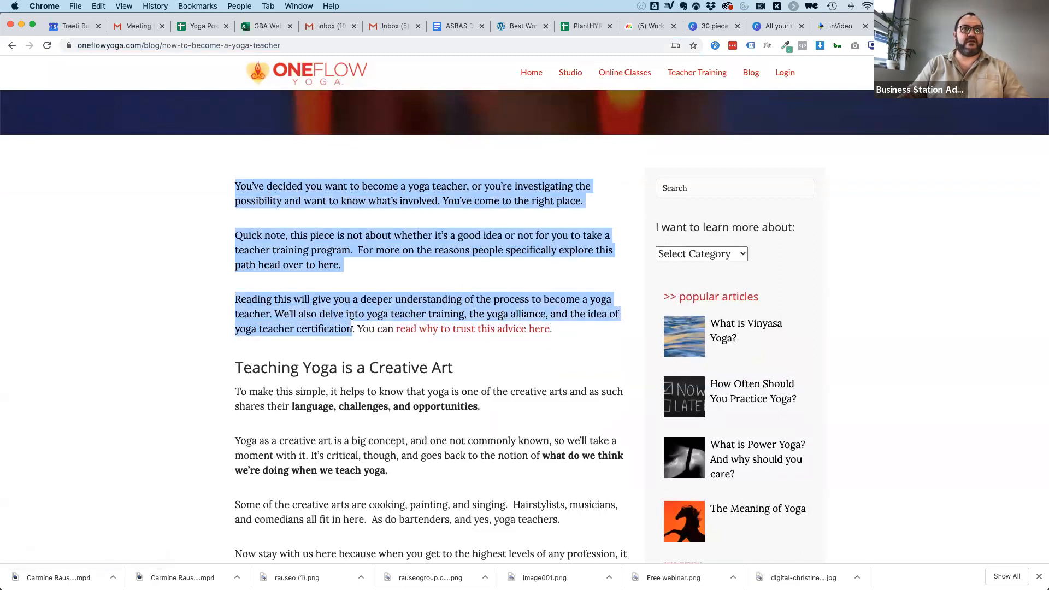
key(super+c)
click(841, 25)
click(383, 195)
key(super+v)
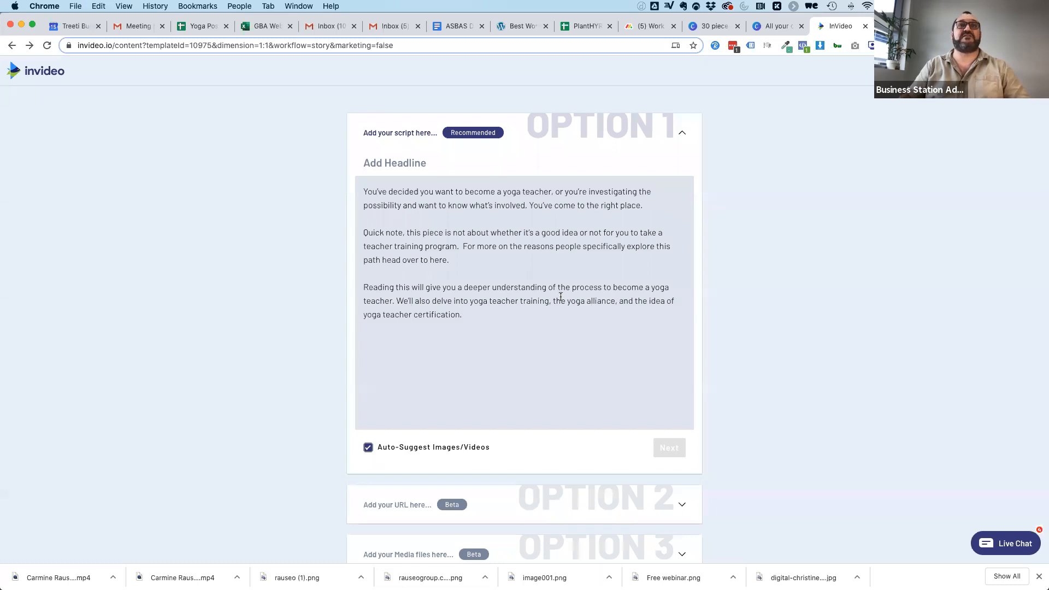
Try removing the "Quick note" paragraph from the story and undo the deletion.
click(383, 133)
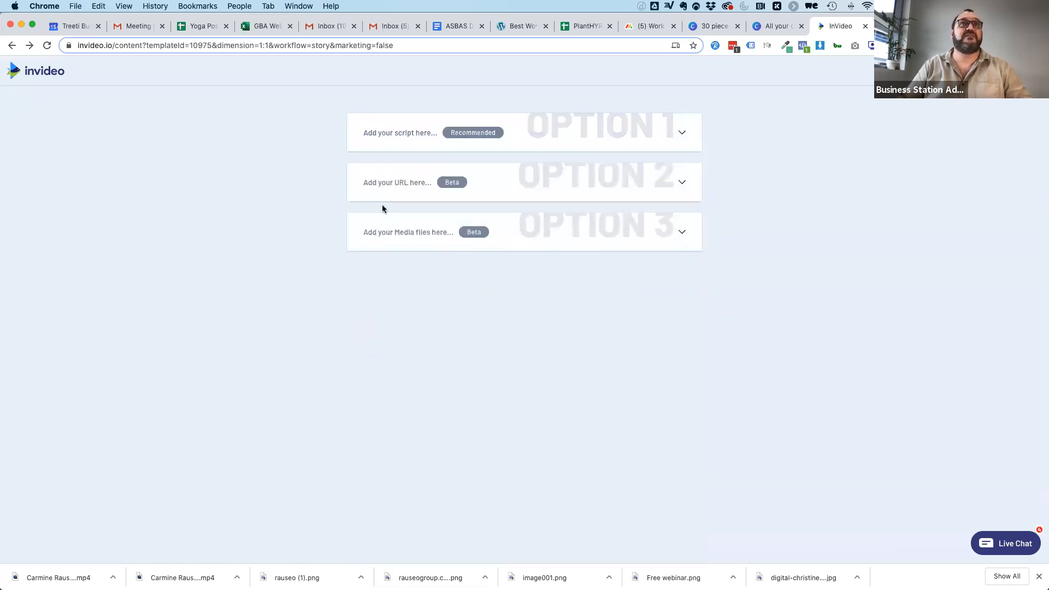
click(386, 134)
drag(460, 262, 349, 231)
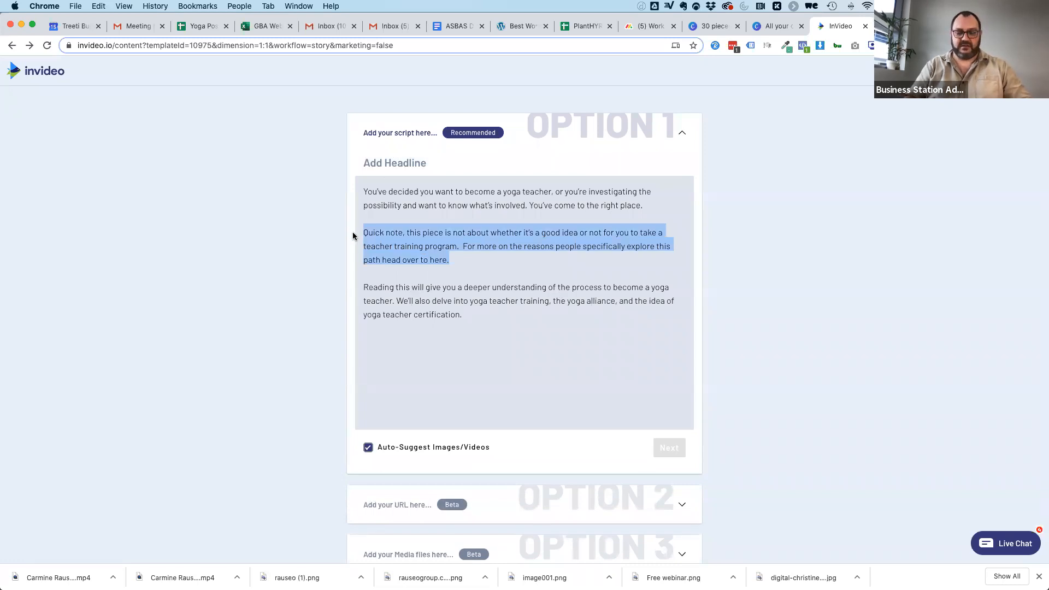
key(BackSpace)
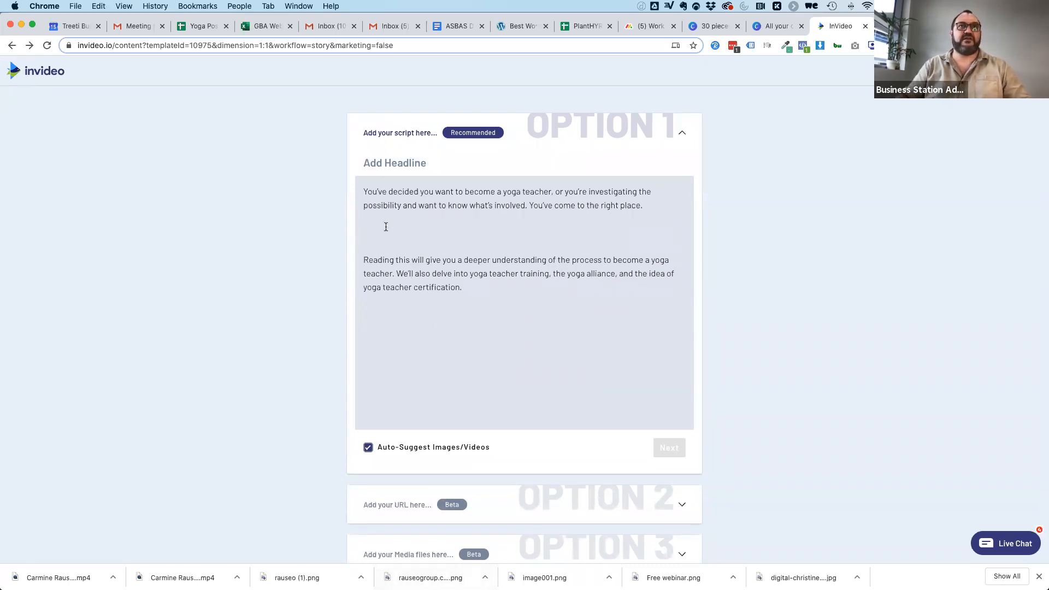
key(super+z)
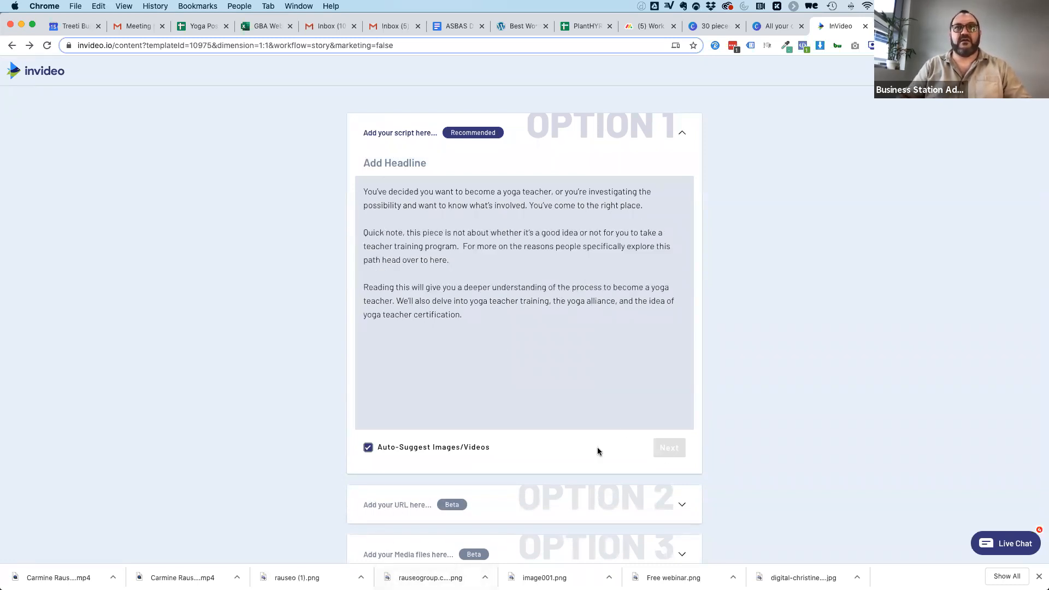
Set the headline to "So you want to become a Yoga Teacher" and continue to the storyboard.
click(394, 162)
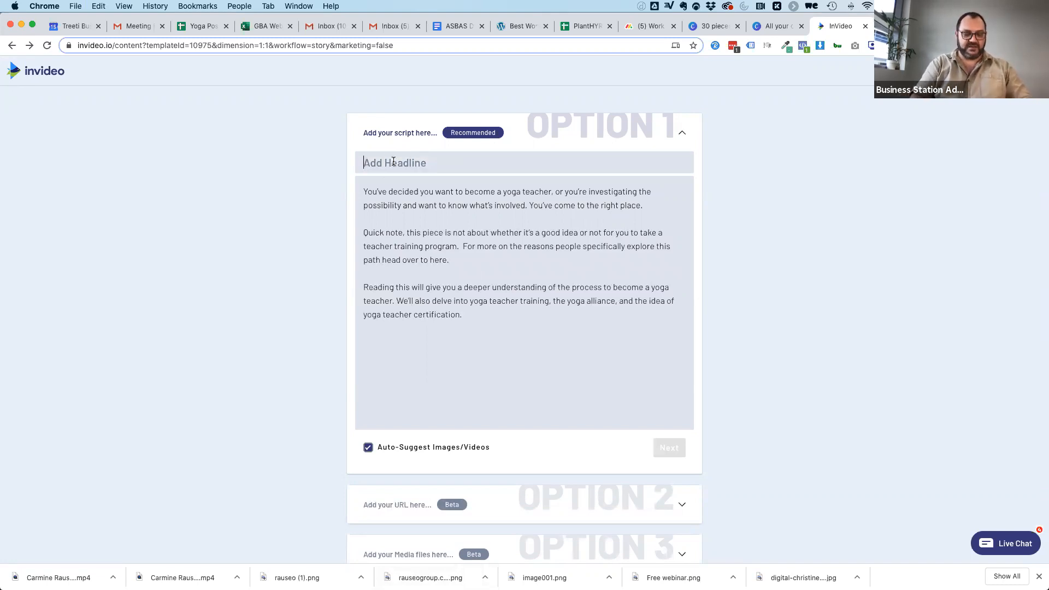
text(So you want to bec)
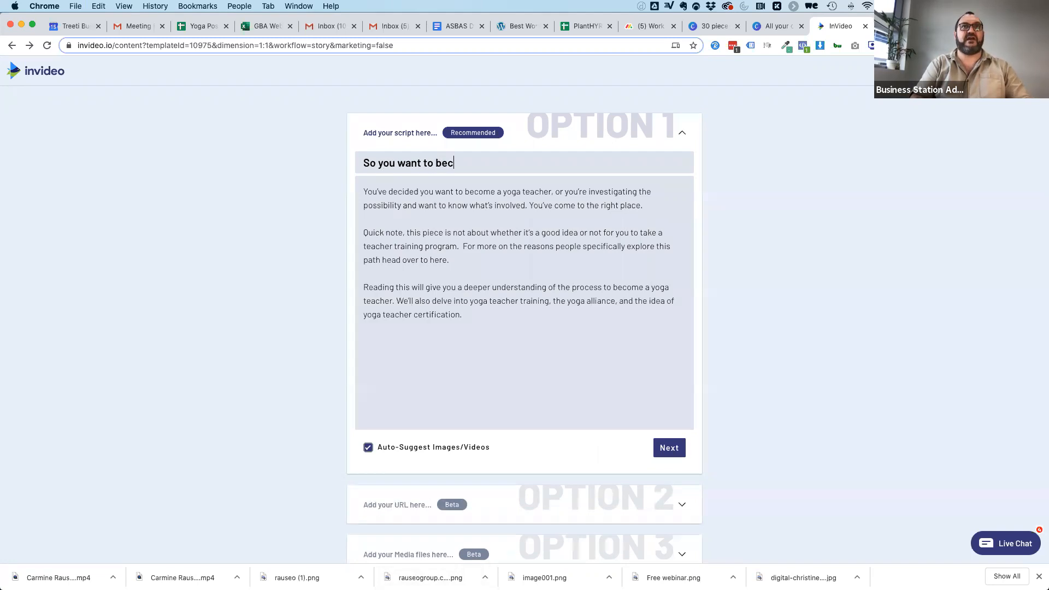
text(ome a Yoga Teacher)
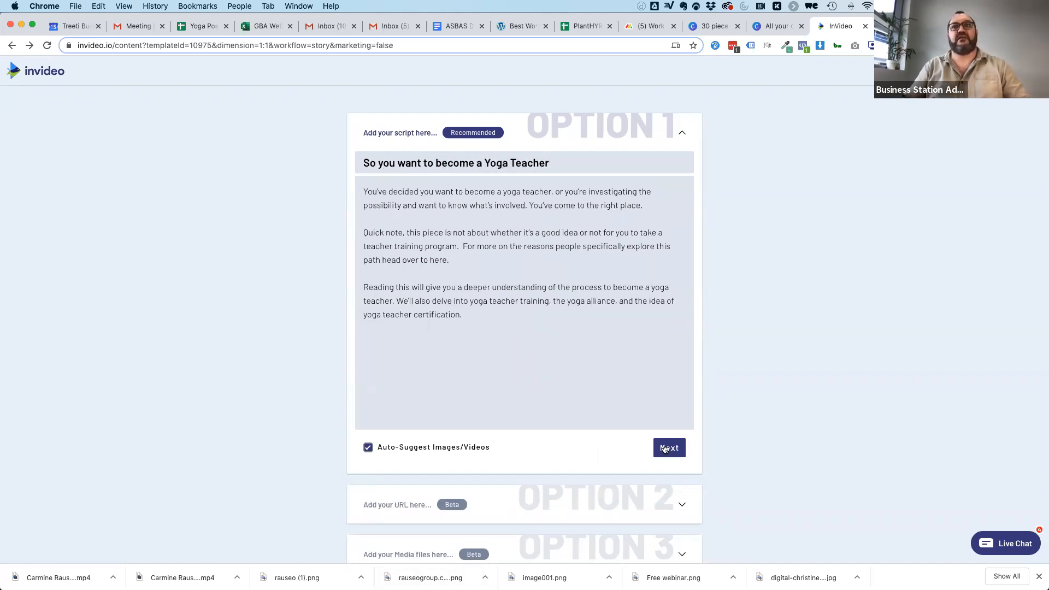
click(665, 448)
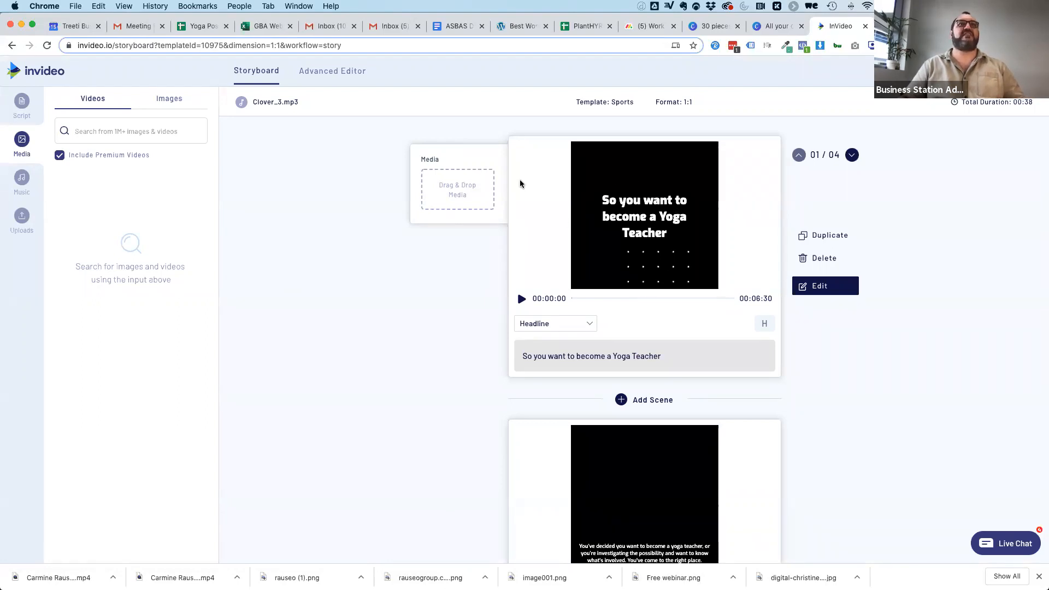
Review the text and layout of each storyboard scene through to the last one.
scroll(475, 339, down, 5)
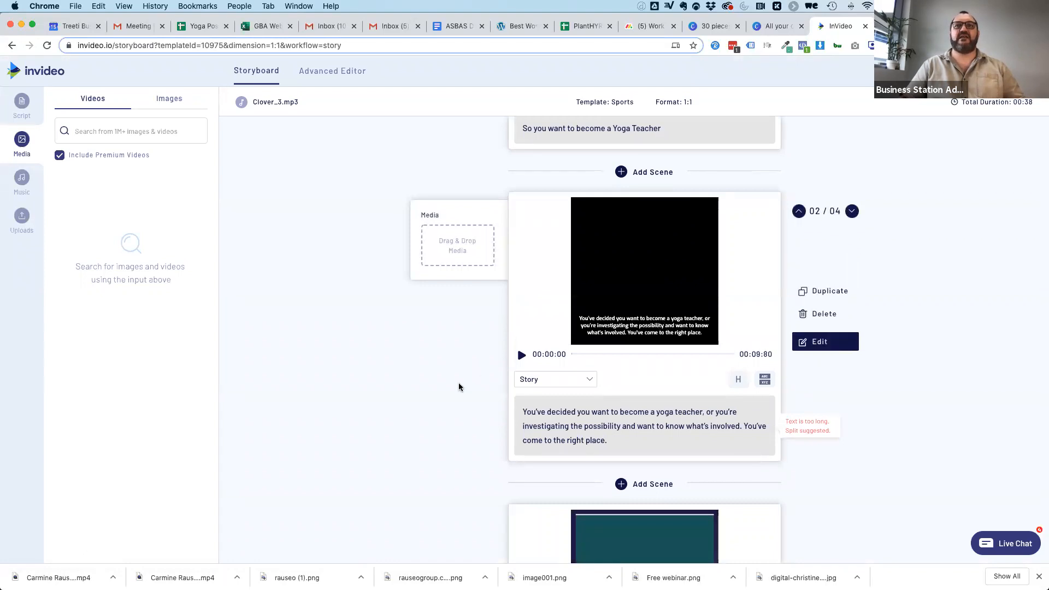
scroll(459, 387, down, 6)
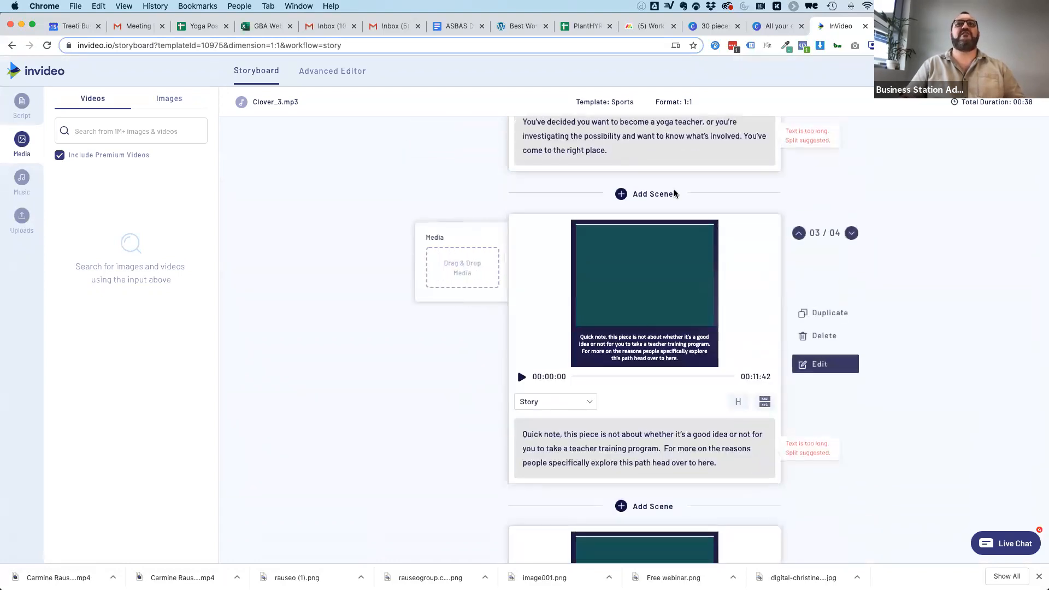
scroll(582, 394, down, 5)
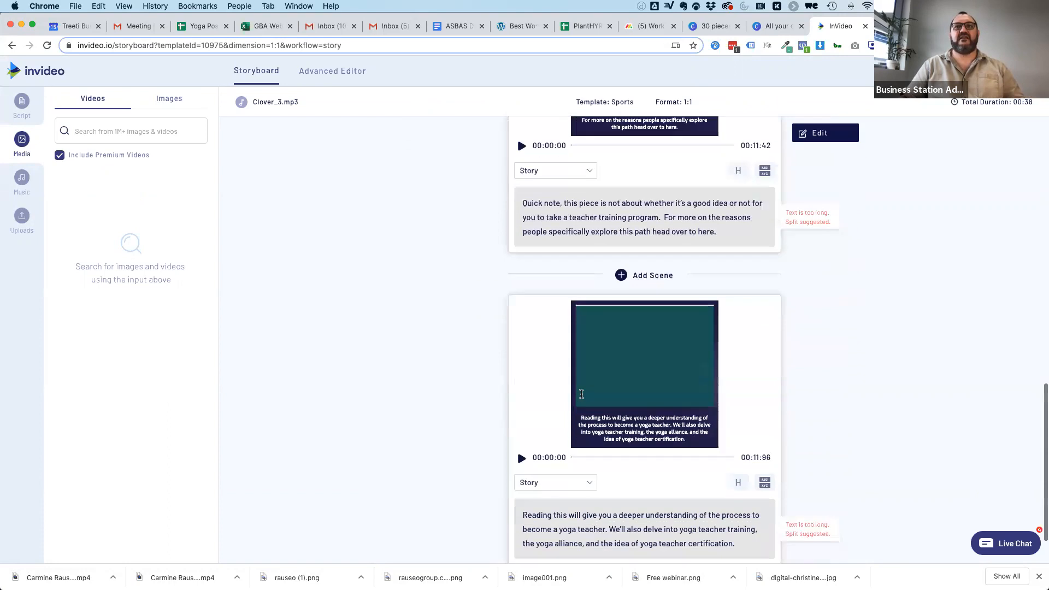
scroll(581, 394, down, 1)
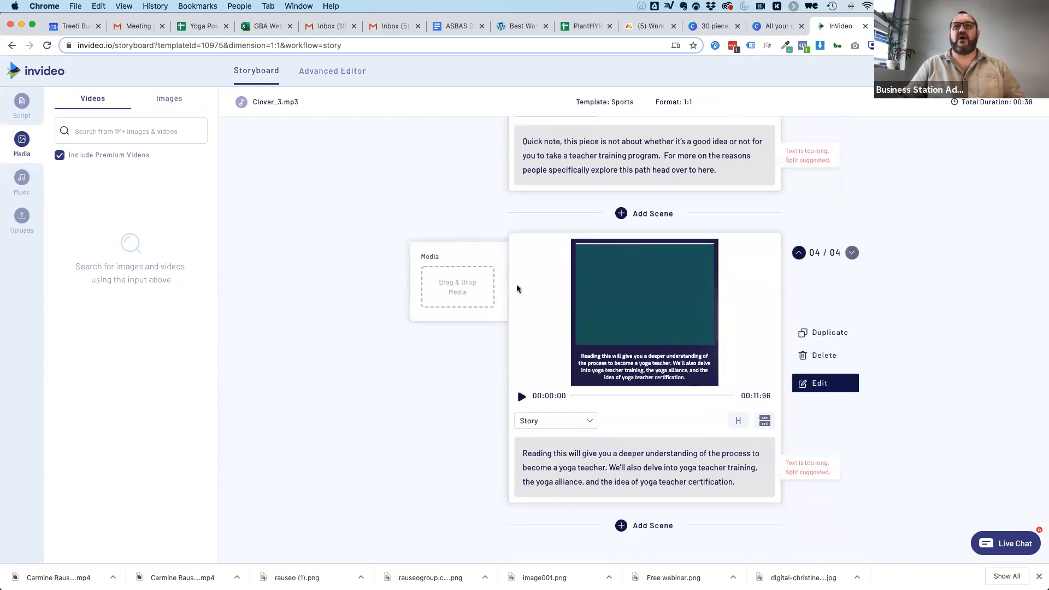
scroll(330, 228, up, 4)
scroll(330, 228, up, 3)
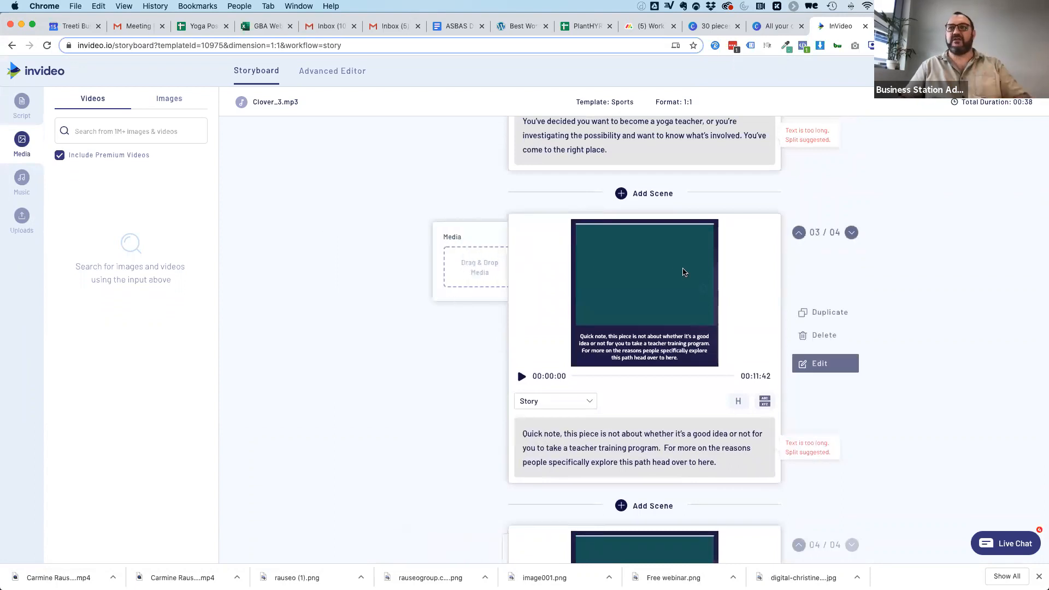
Move "You've come to the right place." out of the second scene into a new scene directly after it.
scroll(720, 350, up, 3)
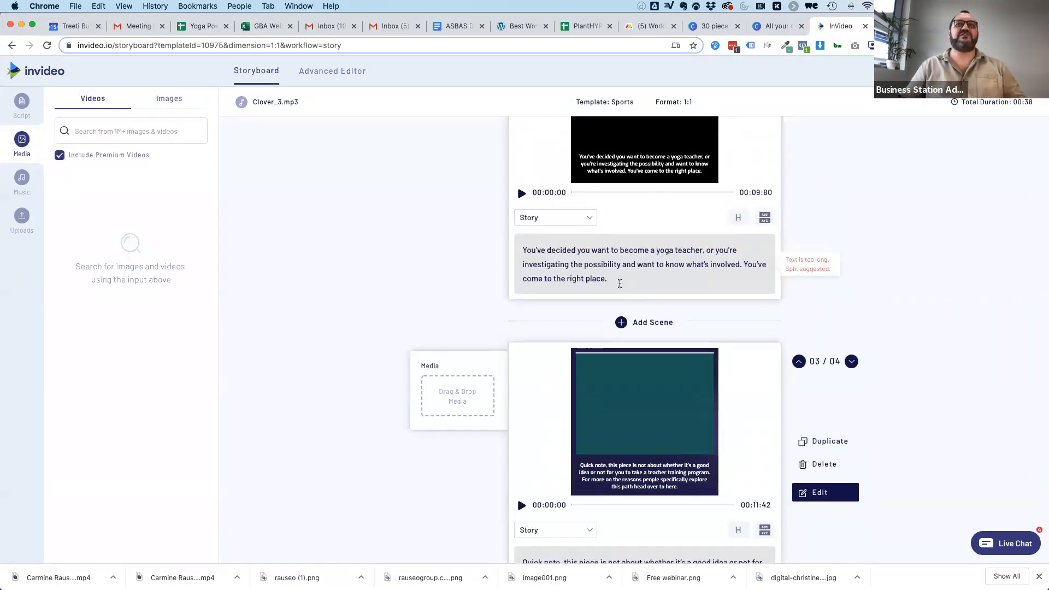
drag(614, 277, 744, 265)
key(super+c)
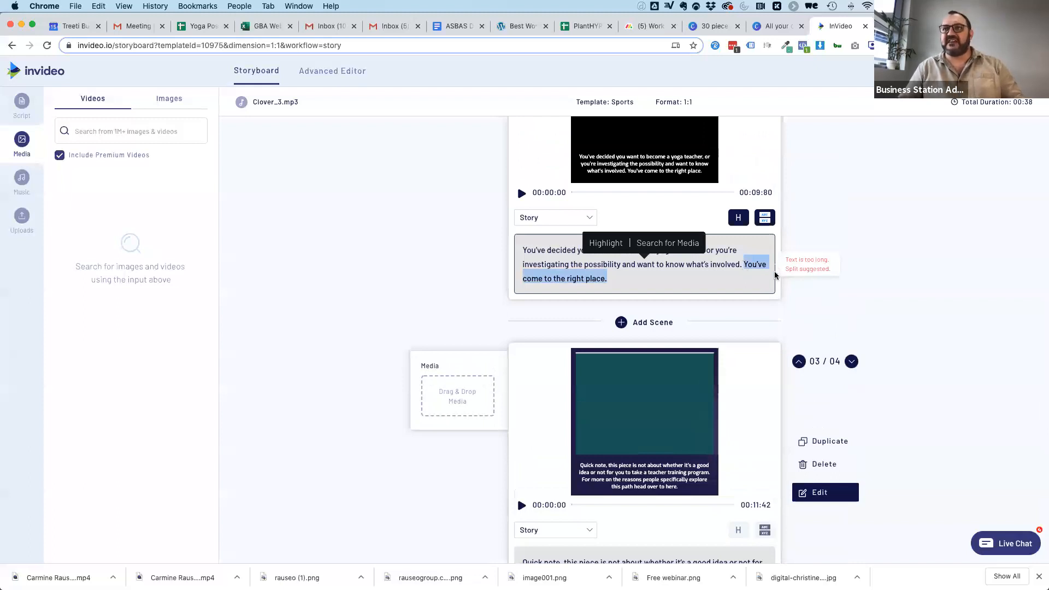
key(BackSpace)
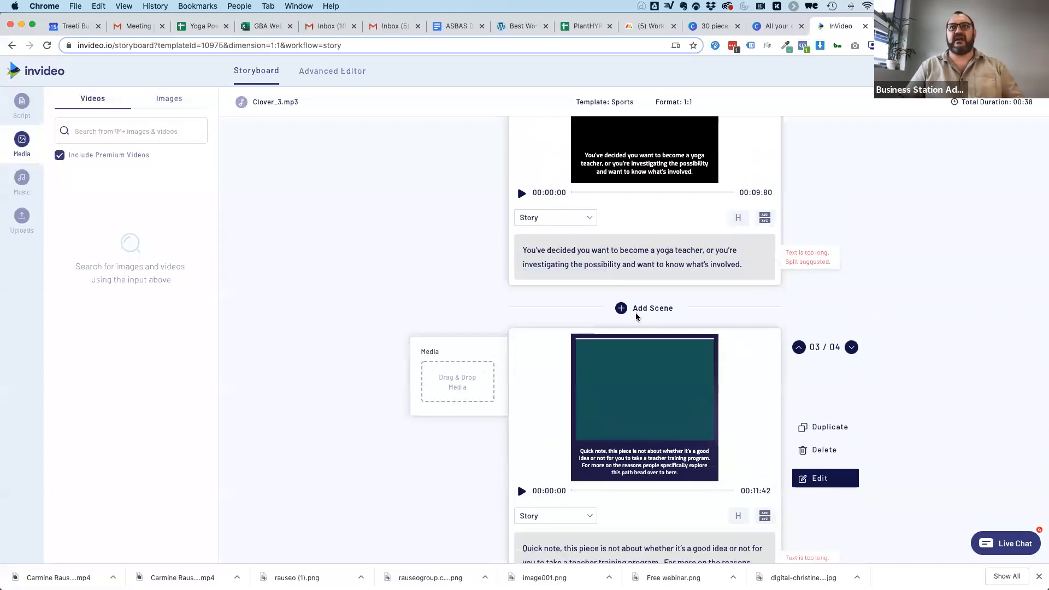
click(629, 306)
click(564, 369)
key(super+v)
click(401, 362)
Move "For more on the reasons people specifically explore this path head over to here." from the "Quick note" scene into a new scene after it.
scroll(471, 346, down, 1)
scroll(470, 345, down, 5)
drag(717, 354, 664, 340)
key(super+x)
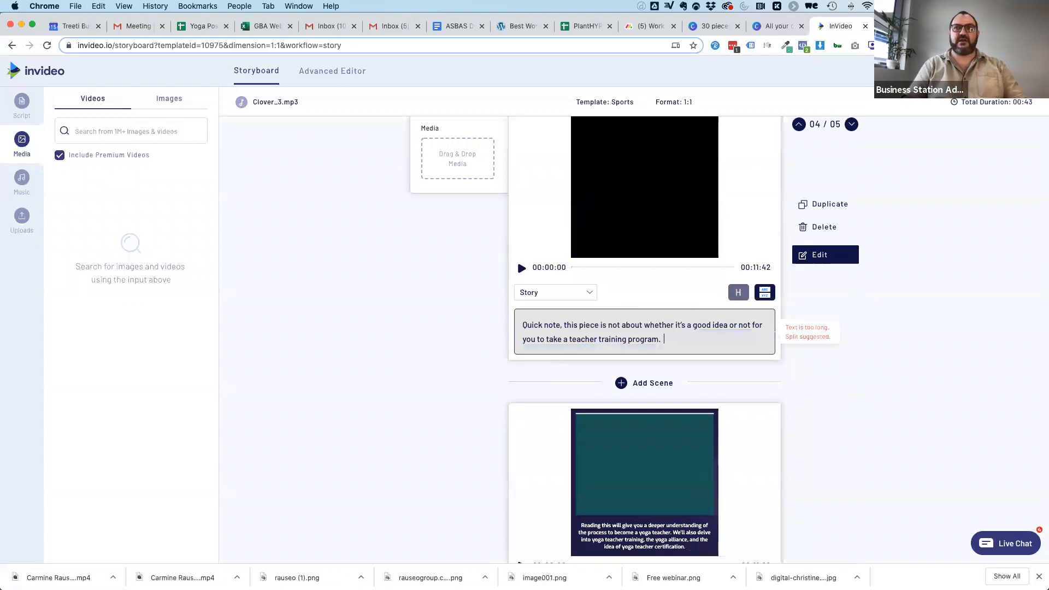
click(639, 384)
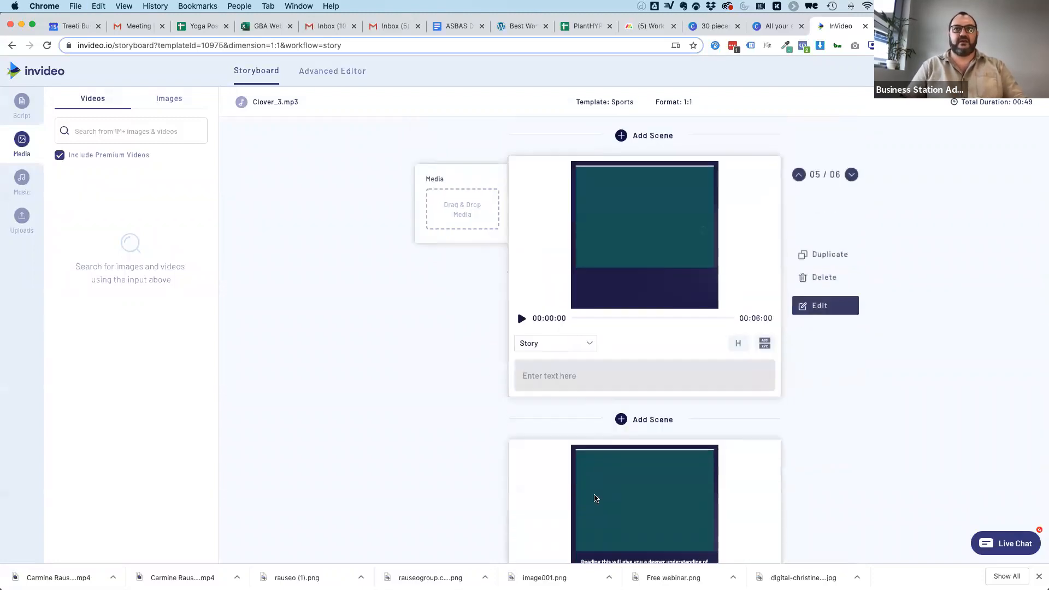
click(539, 365)
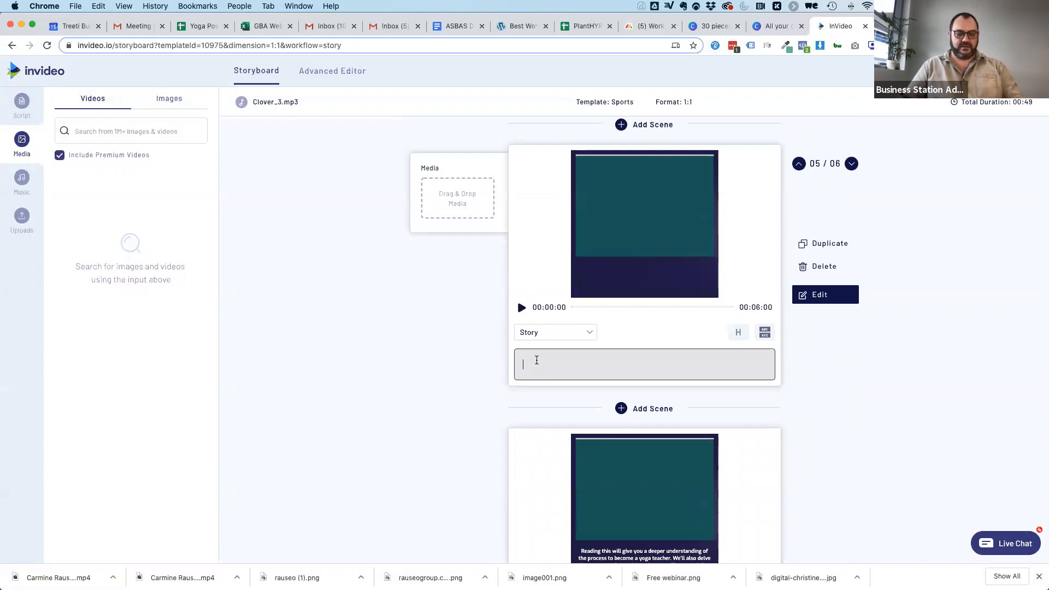
key(super+v)
Move the last scene's sentence starting "We'll also delve into yoga teacher training" into a new scene added at the end of the storyboard.
scroll(457, 410, down, 4)
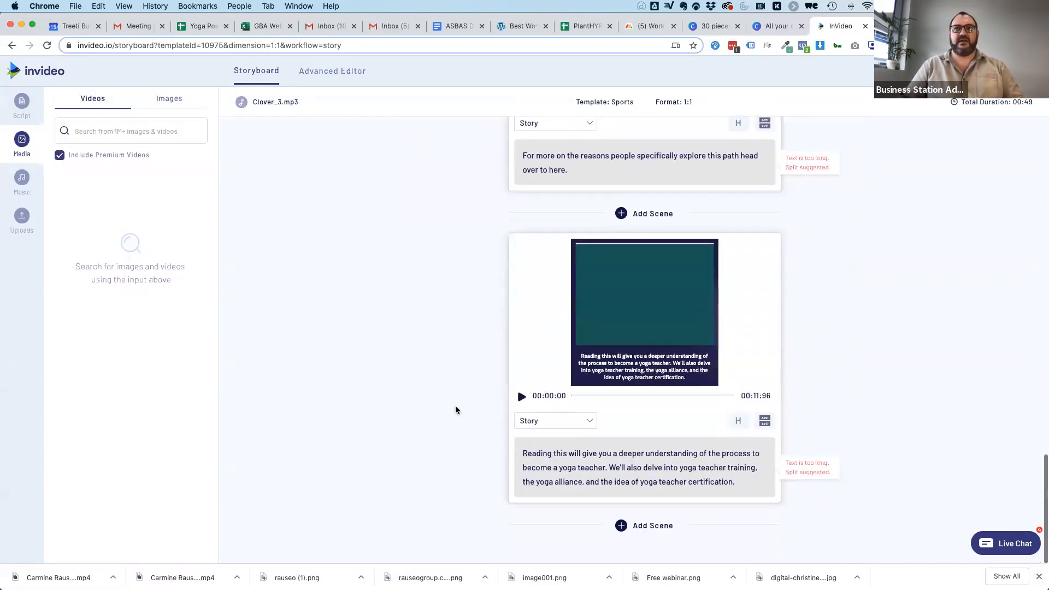
drag(739, 484, 610, 469)
click(451, 416)
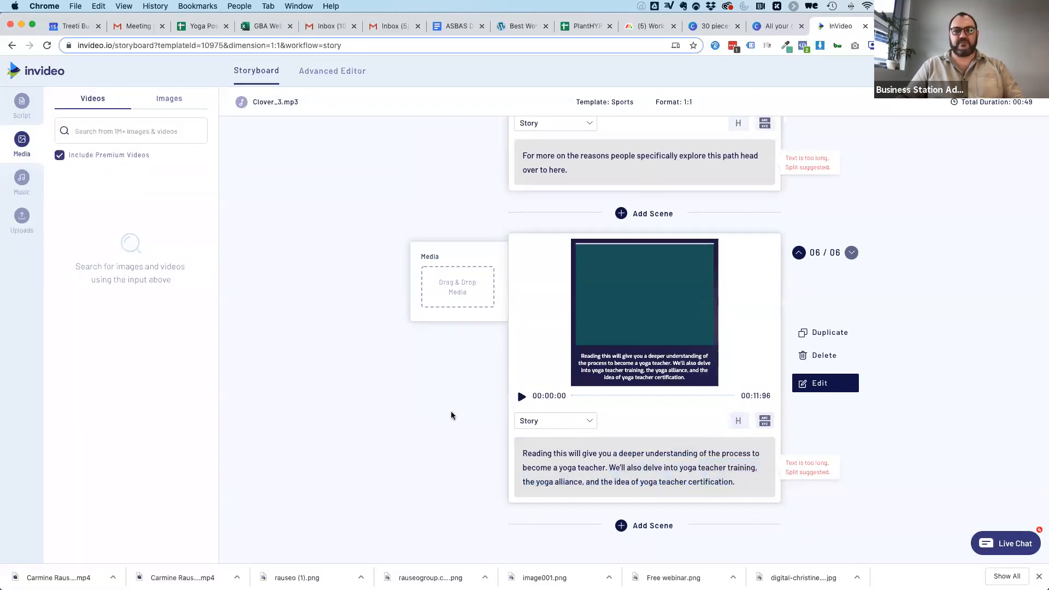
drag(766, 487, 610, 469)
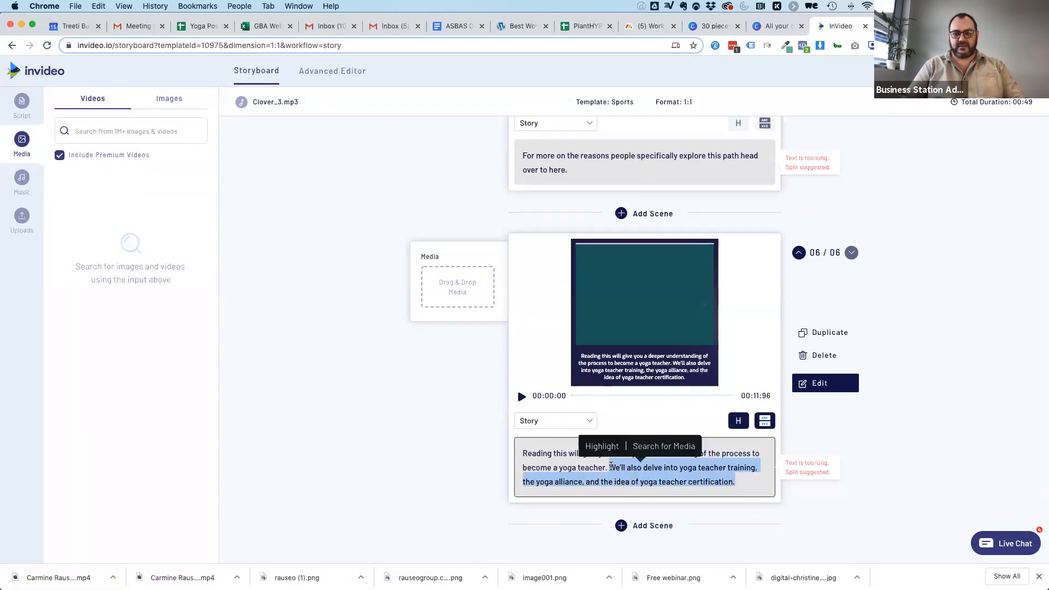
key(BackSpace)
click(624, 526)
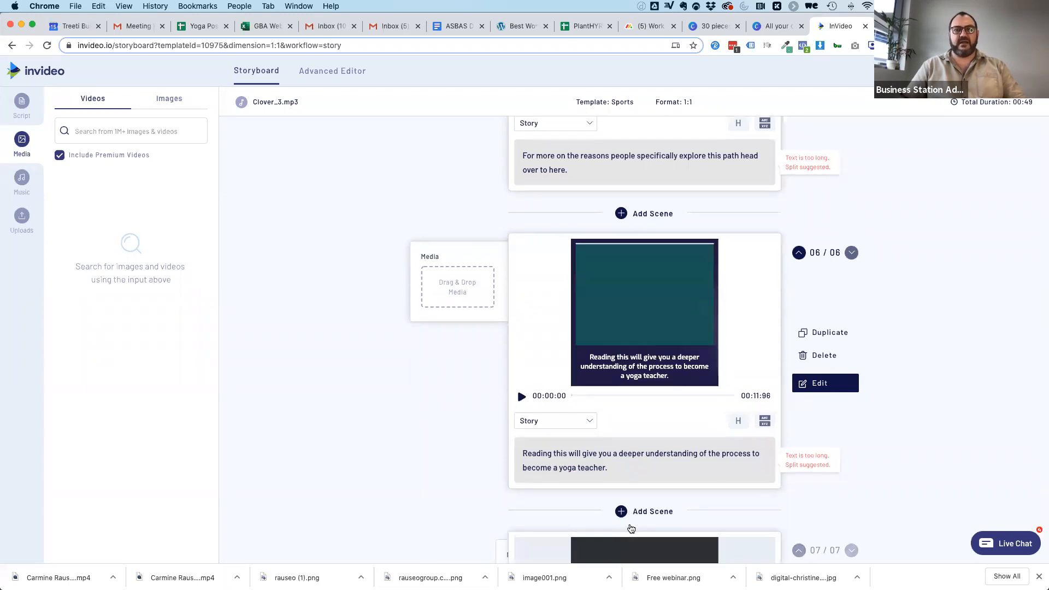
click(570, 485)
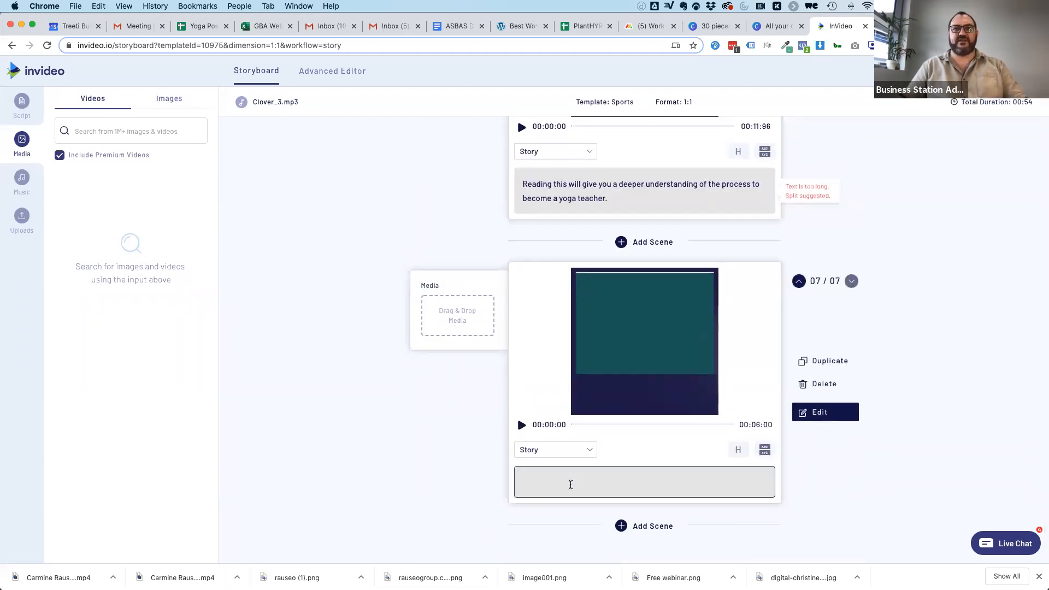
key(super+v)
click(419, 434)
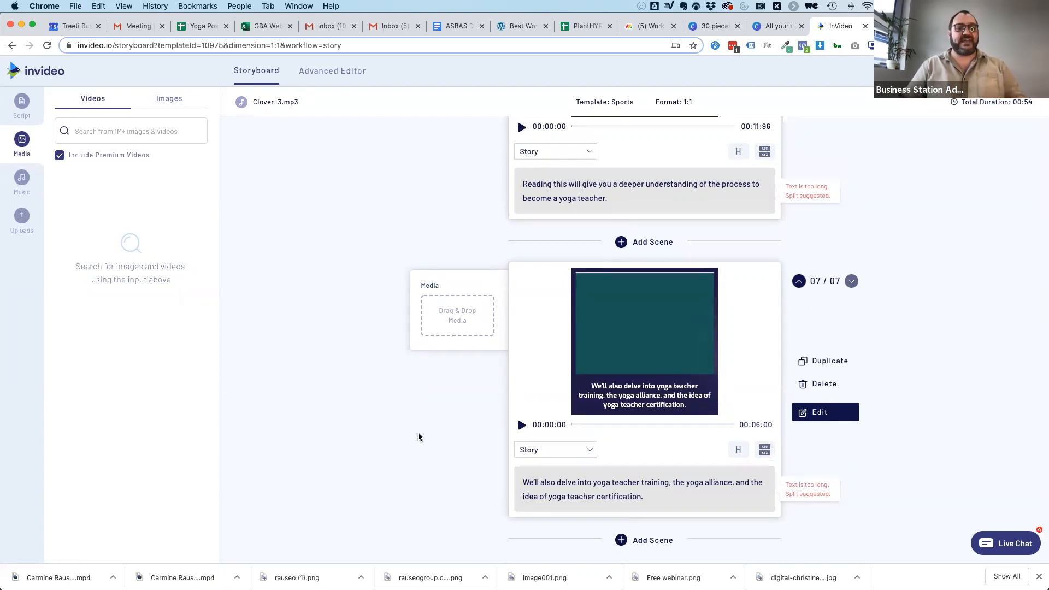
scroll(359, 339, up, 20)
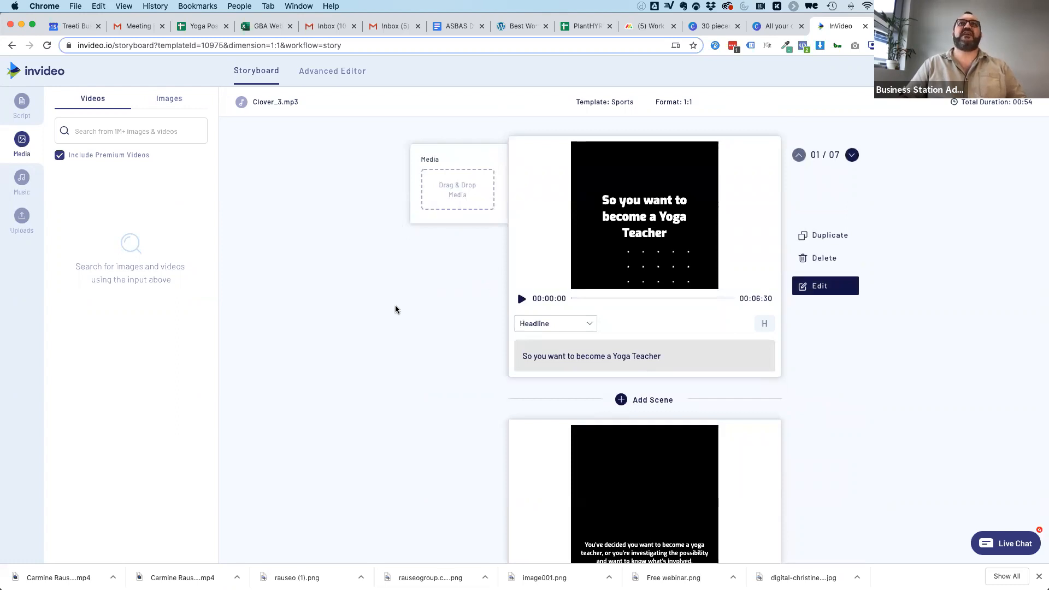
Exclude premium videos from the media library and search the stock videos for "yoga".
scroll(672, 516, down, 5)
scroll(672, 516, up, 5)
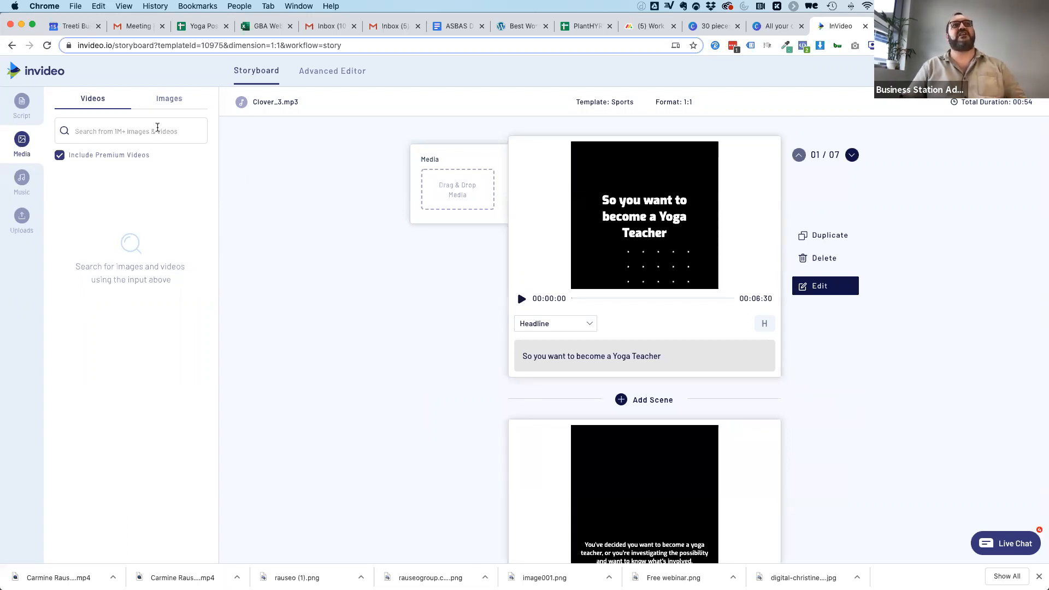
click(60, 155)
click(105, 132)
text(yoga)
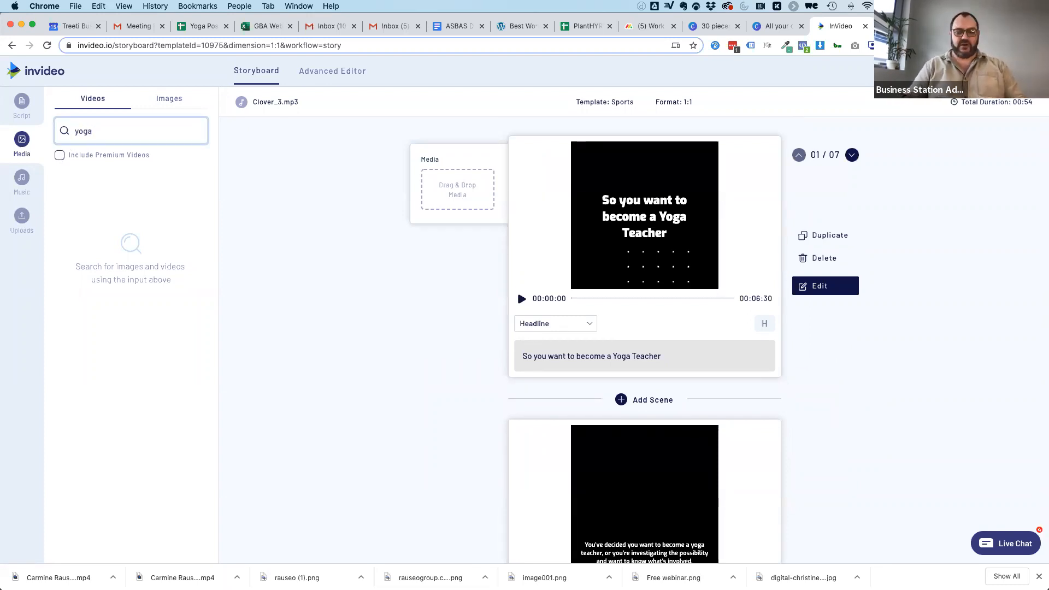
key(Return)
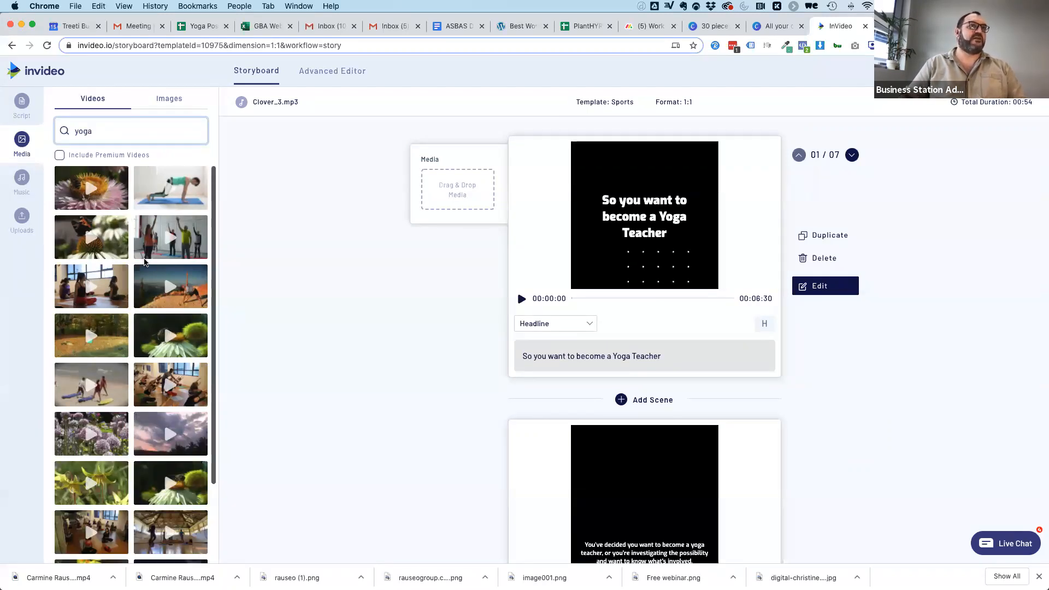
Add the clip of the woman doing yoga on red rocks to the first scene, trimmed to an out time of 00:06:30.
drag(150, 293, 429, 191)
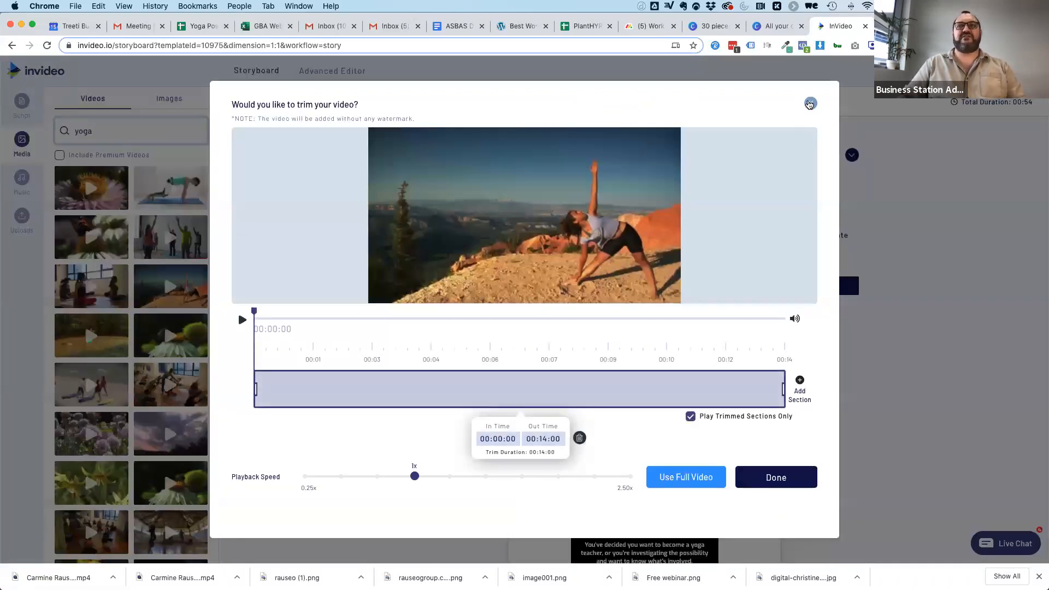
click(810, 104)
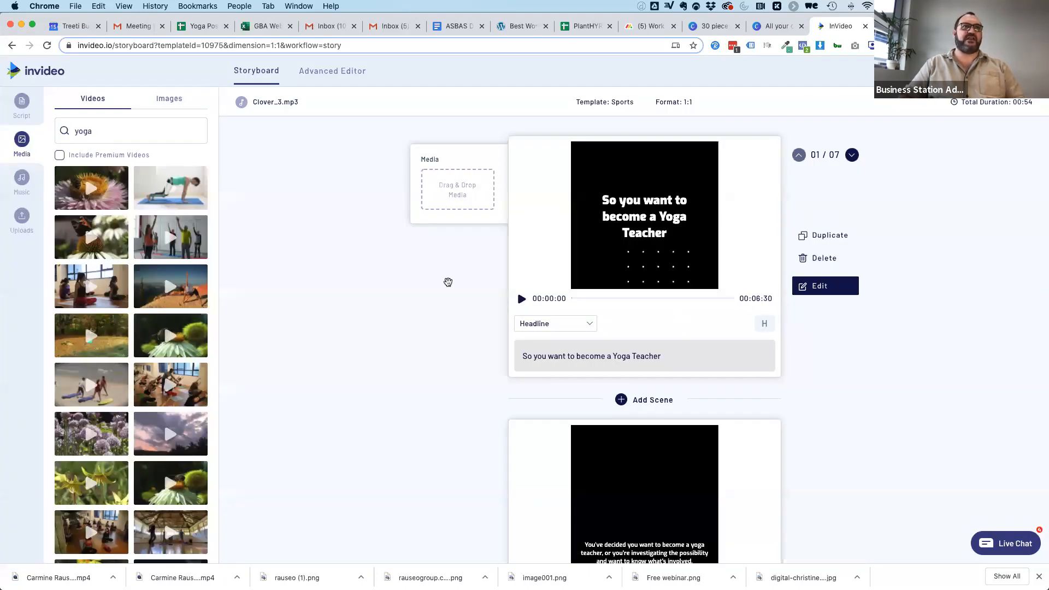
drag(155, 295, 458, 189)
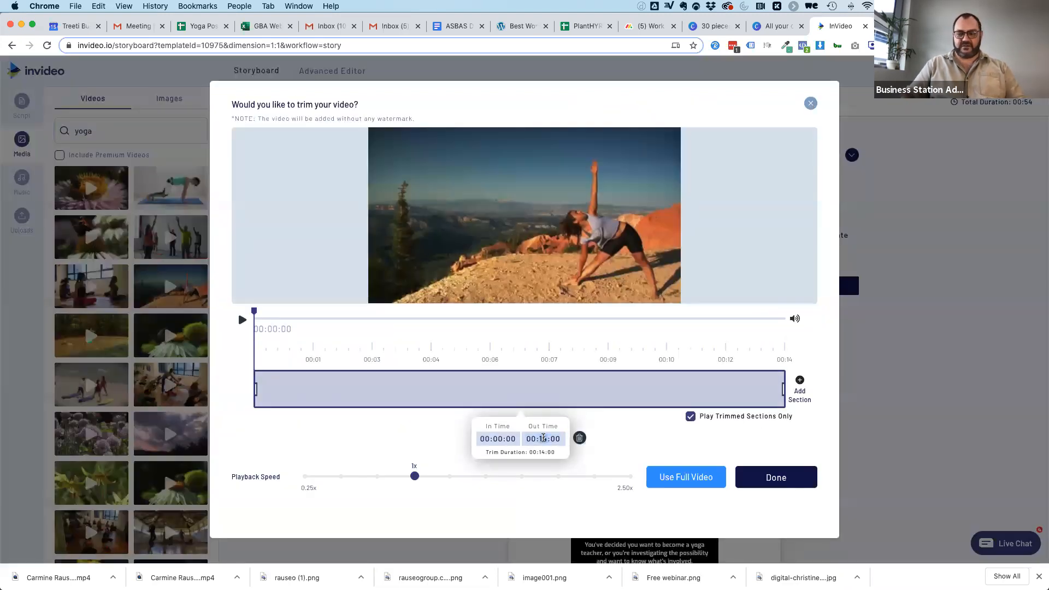
text(06)
double_click(403, 438)
double_click(405, 438)
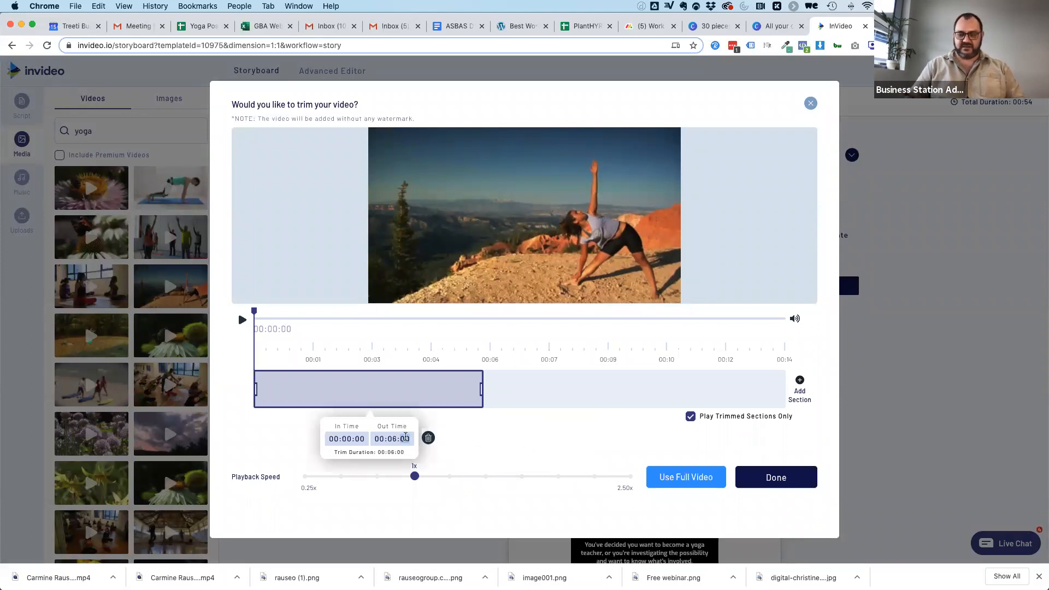
text(30)
click(764, 477)
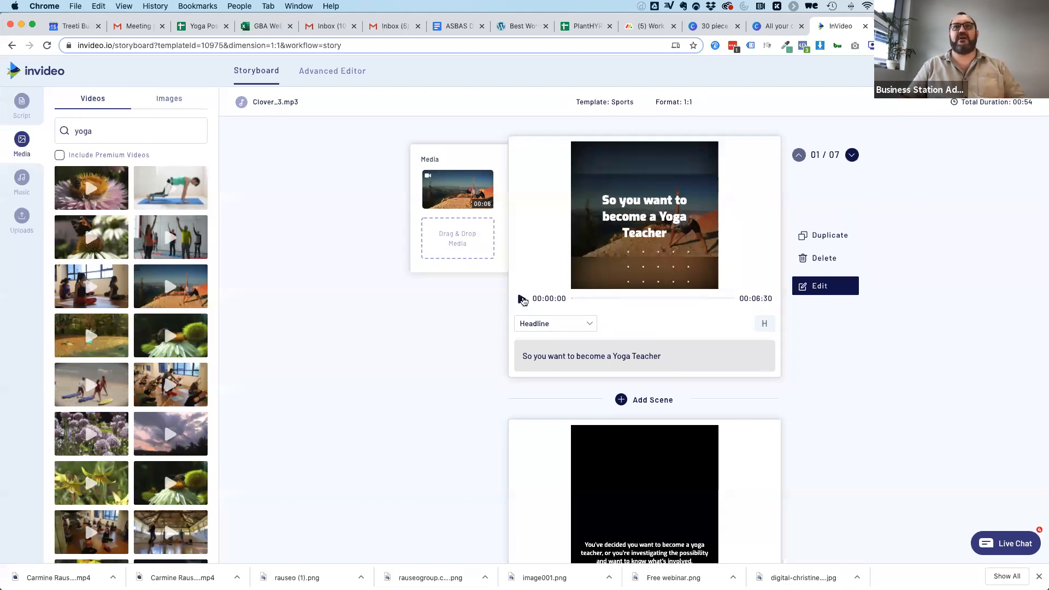
Play the first scene's preview enlarged and examine how the clip fits the square frame behind the headline.
click(522, 299)
scroll(460, 354, up, 10)
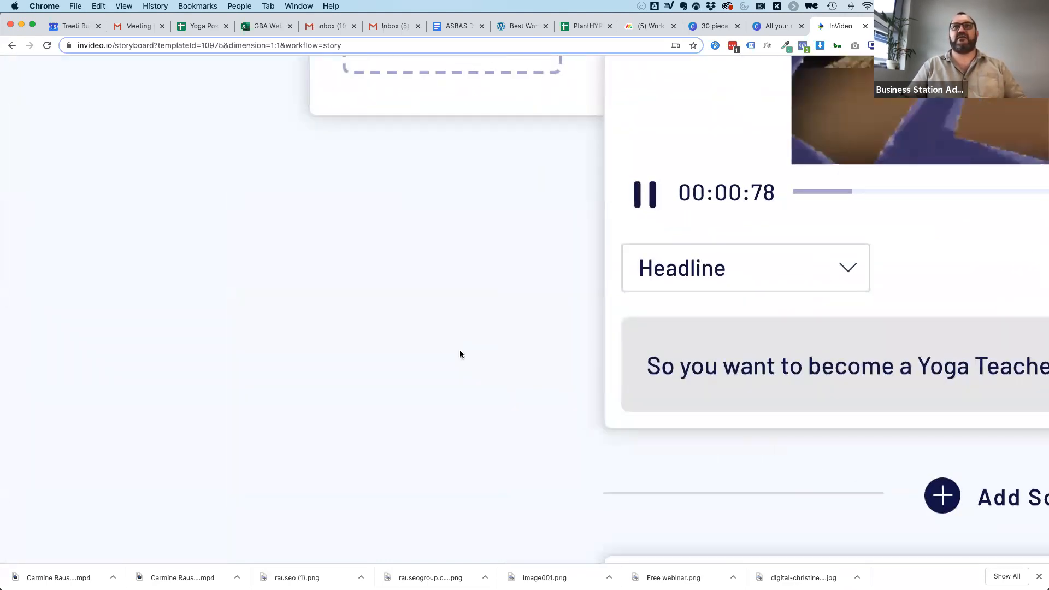
scroll(461, 354, up, 6)
scroll(460, 354, right, 3)
scroll(460, 354, right, 5)
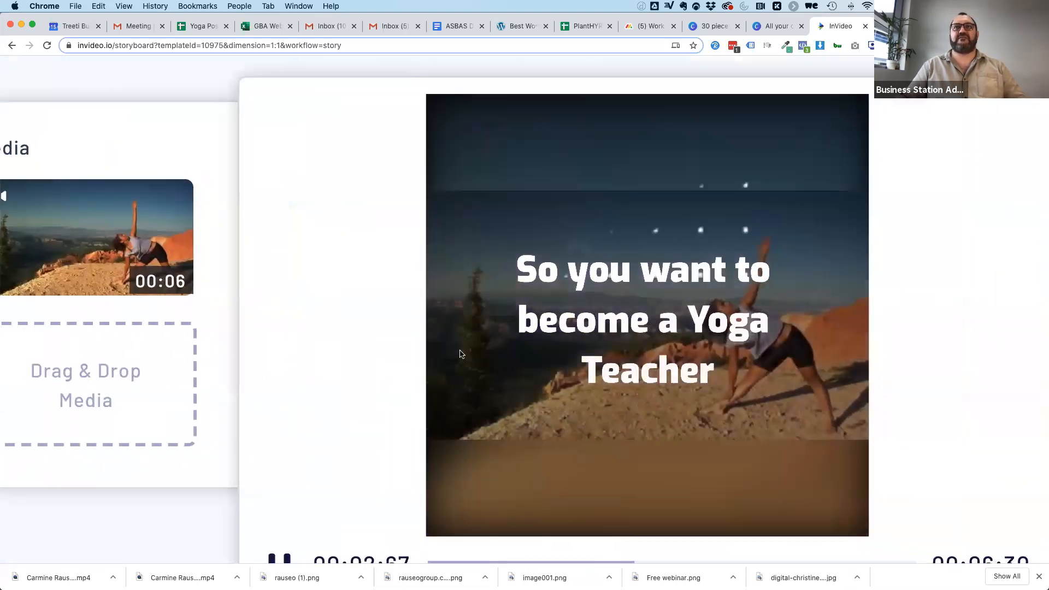
scroll(460, 354, down, 2)
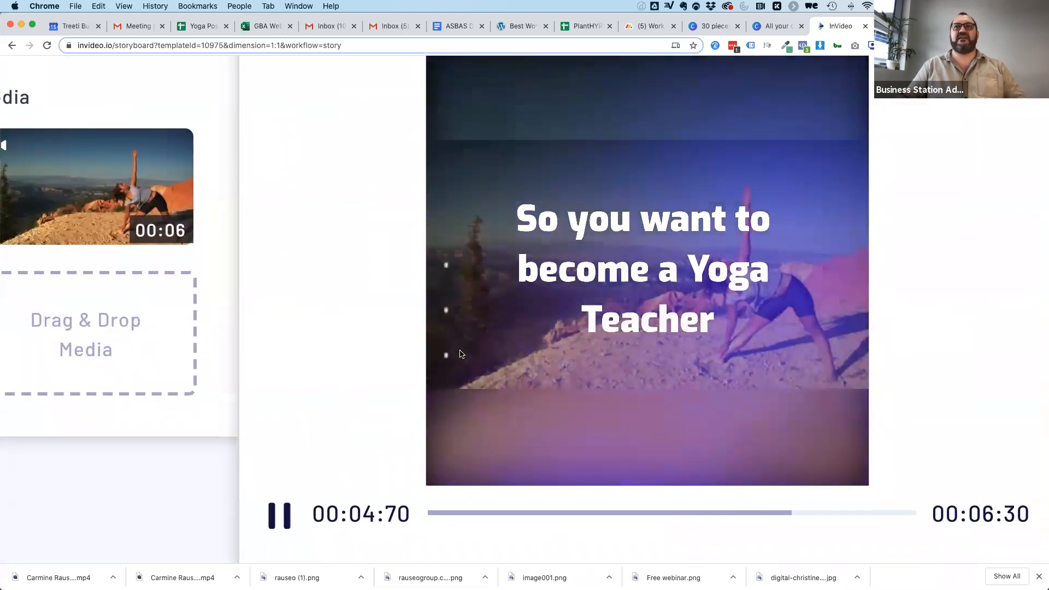
scroll(401, 253, down, 12)
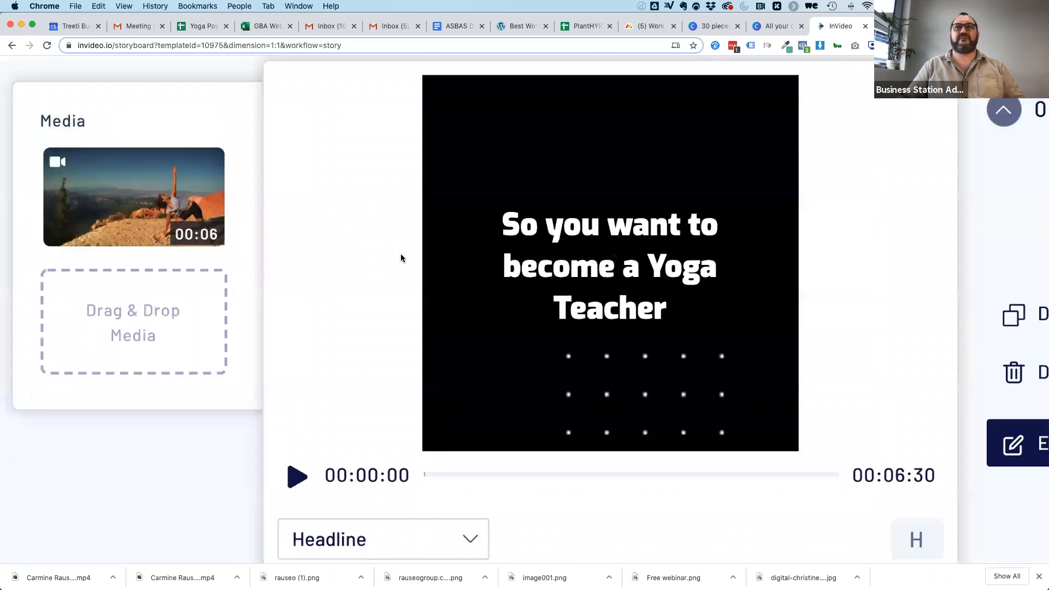
scroll(425, 377, up, 1)
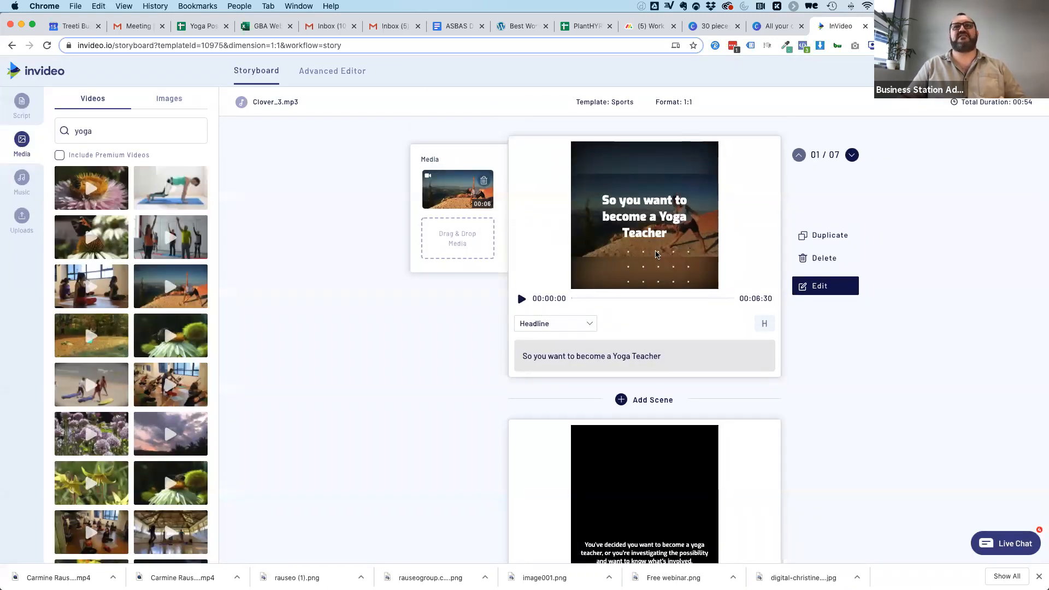
Crop the first scene's video to a square area around the woman and preview the scene.
click(819, 288)
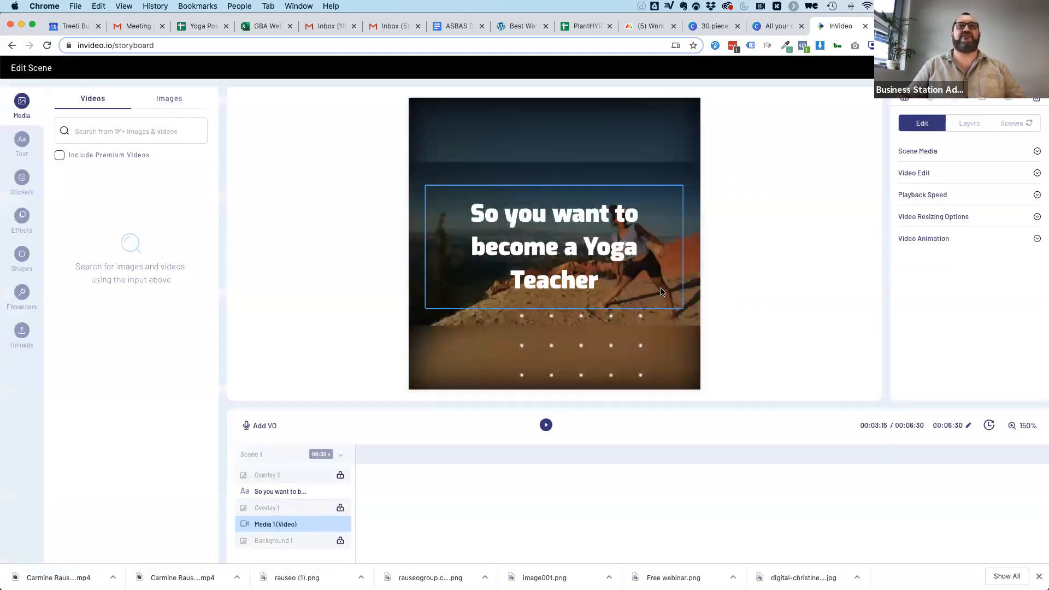
click(820, 180)
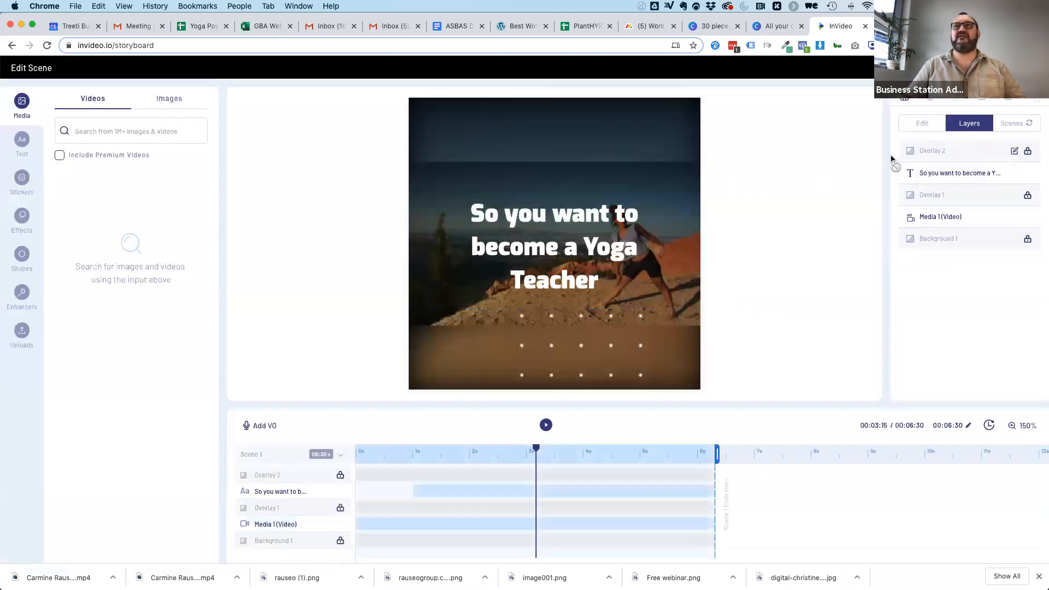
click(939, 217)
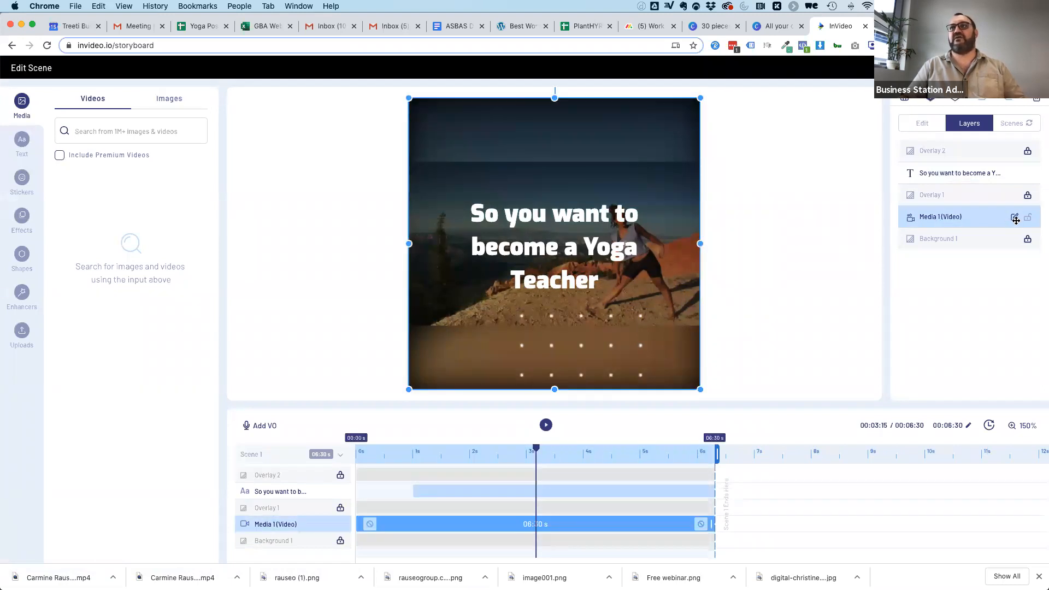
click(918, 123)
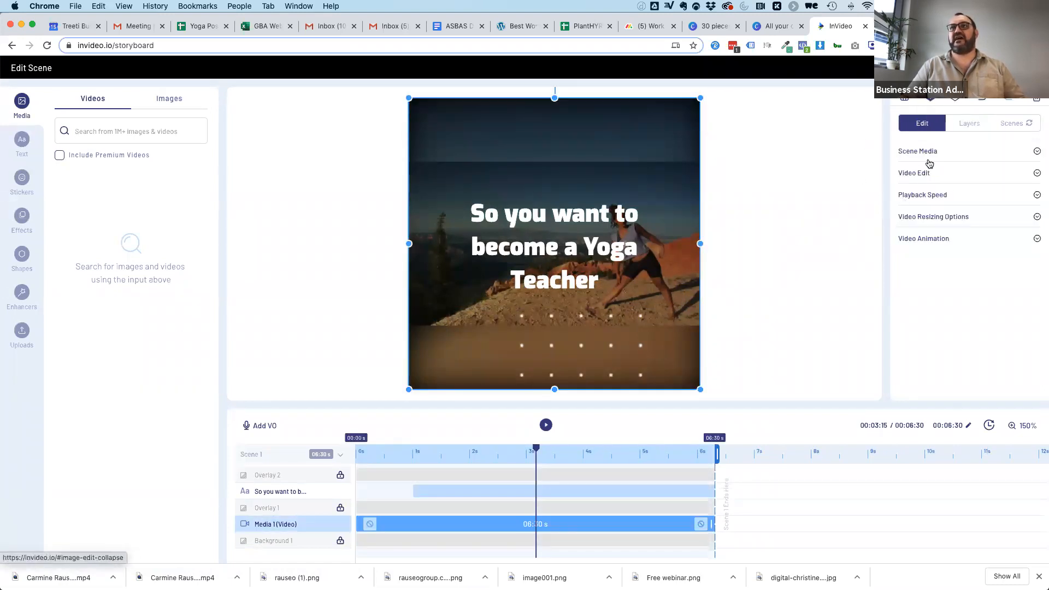
click(918, 174)
click(912, 193)
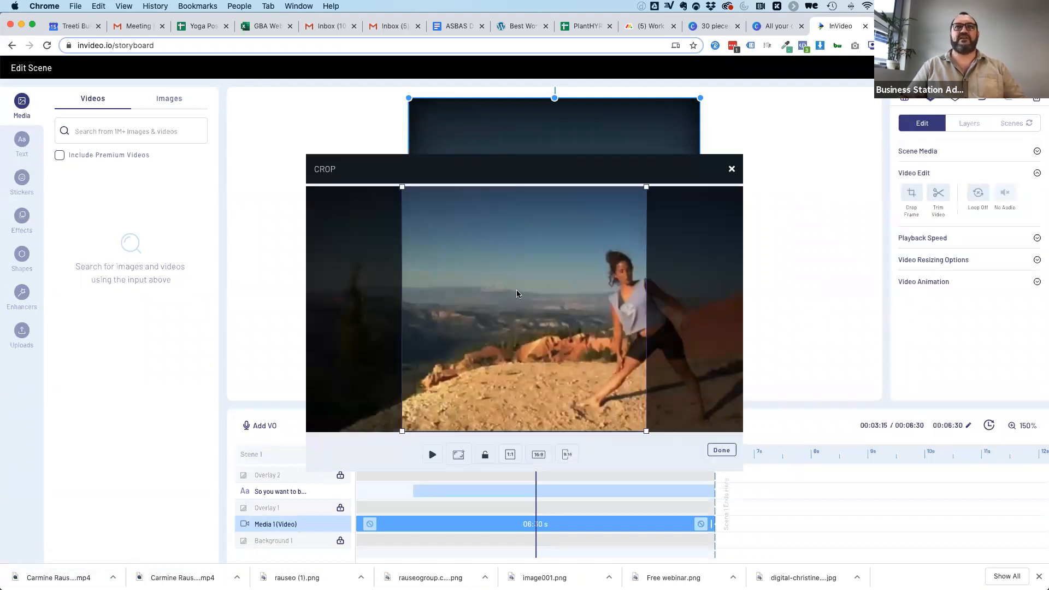
drag(516, 294, 616, 294)
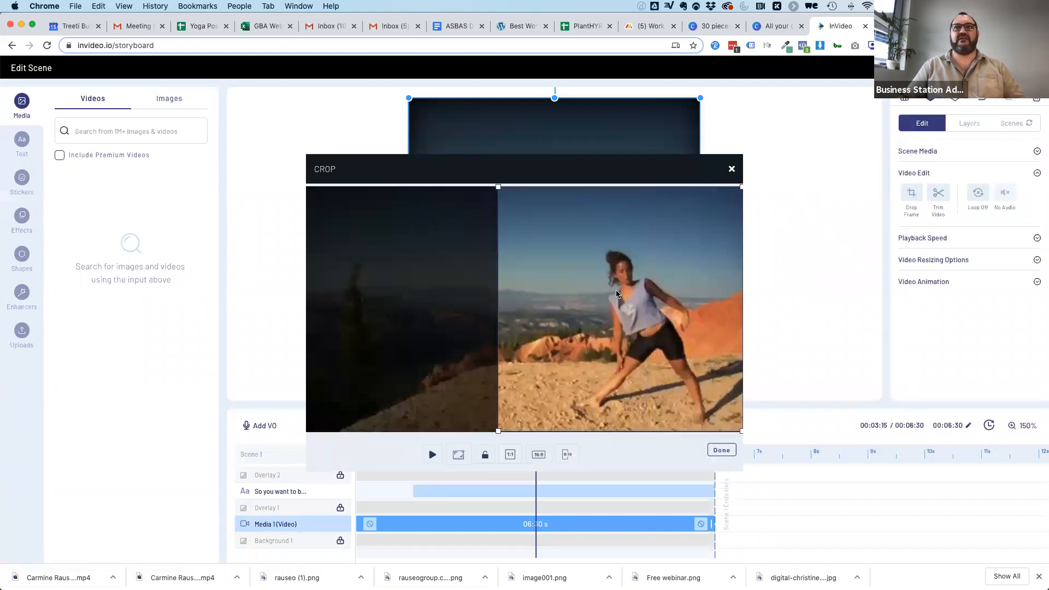
click(722, 451)
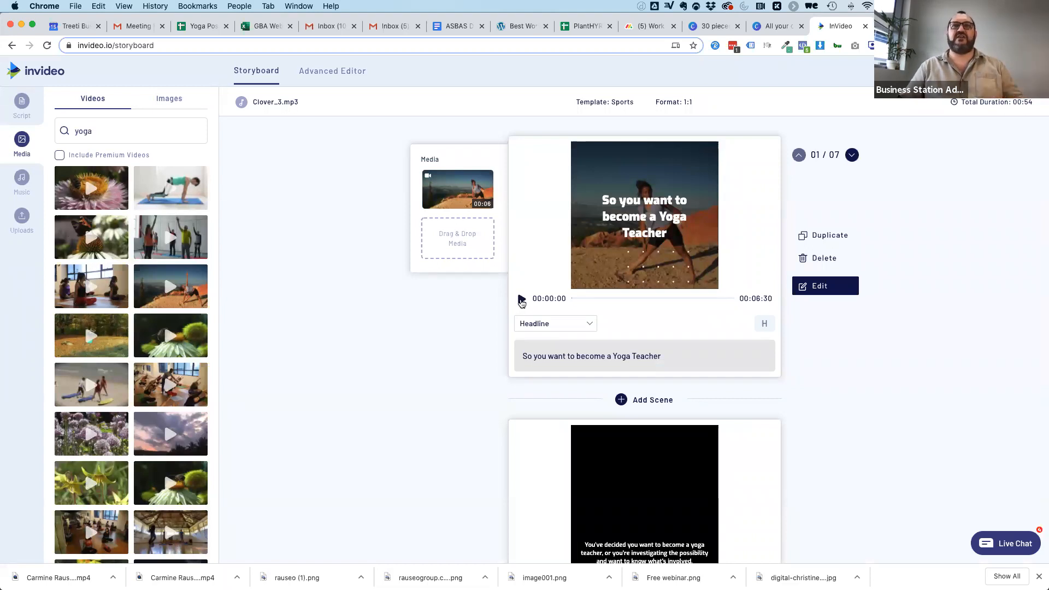
click(522, 300)
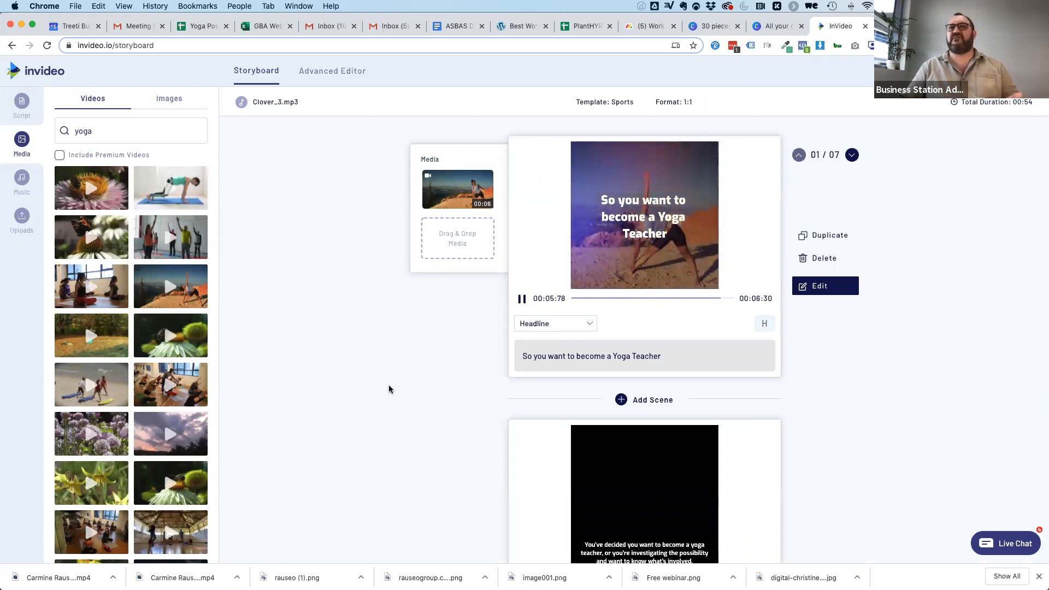
Add the beach clip of people with surfboards to the second scene at its full length.
scroll(389, 389, down, 3)
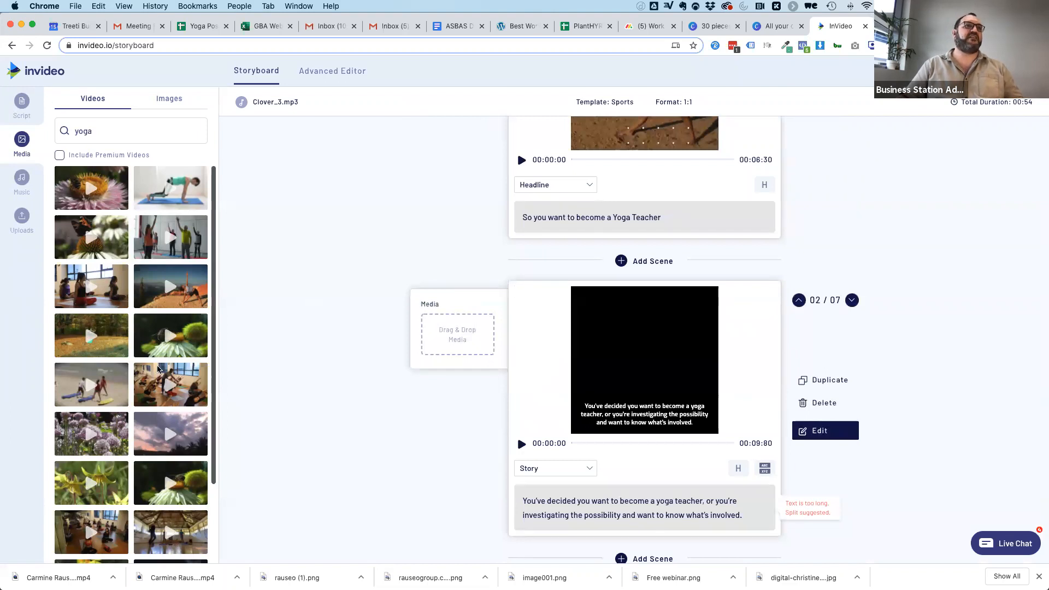
drag(203, 389, 476, 333)
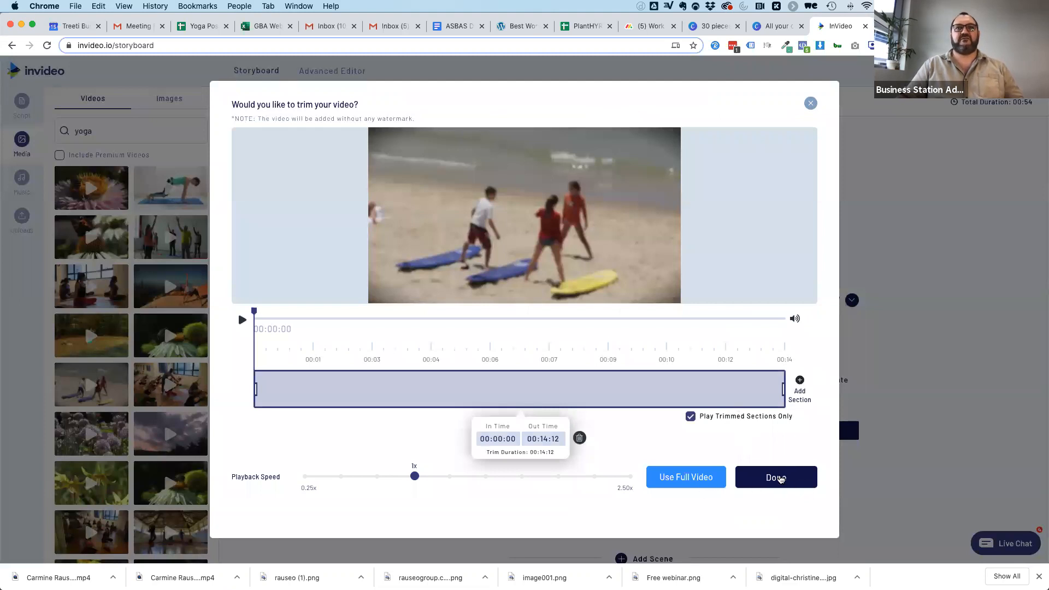
click(788, 479)
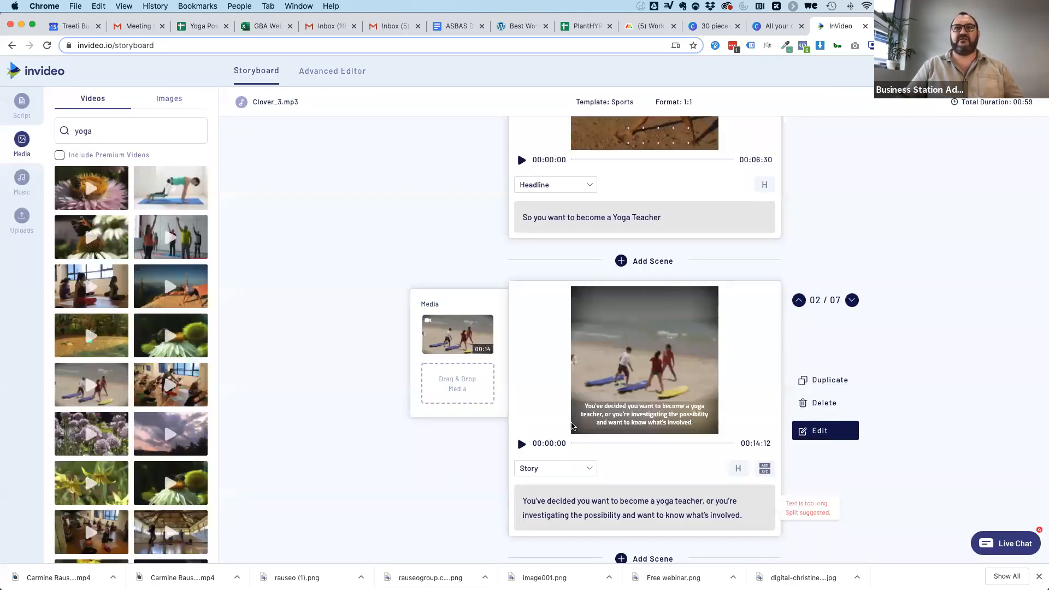
Add the clip of the seated indoor yoga class to the "You've come to the right place." scene, untrimmed.
scroll(323, 420, down, 2)
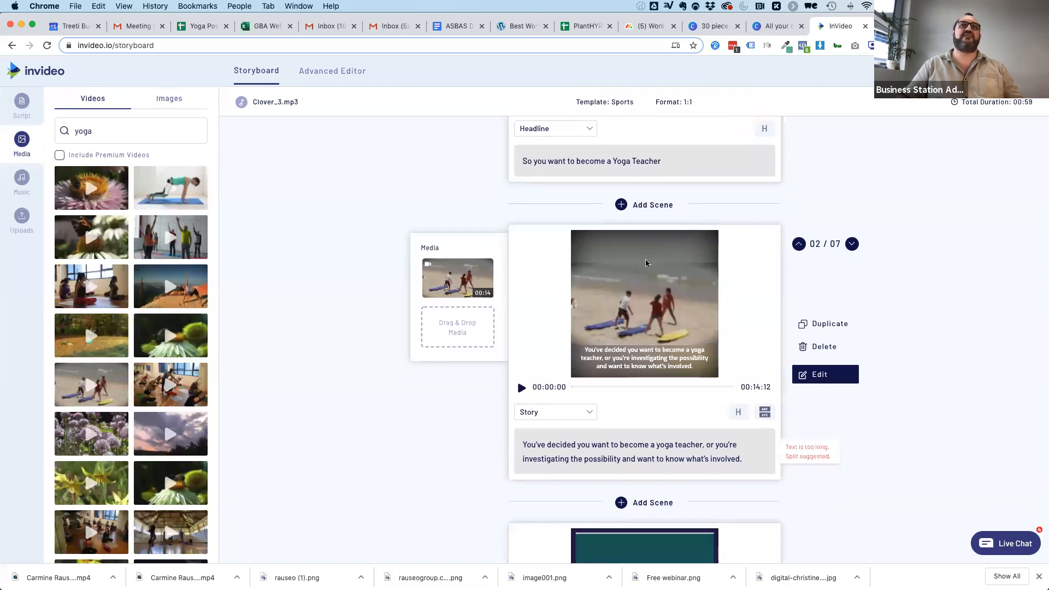
scroll(656, 396, down, 10)
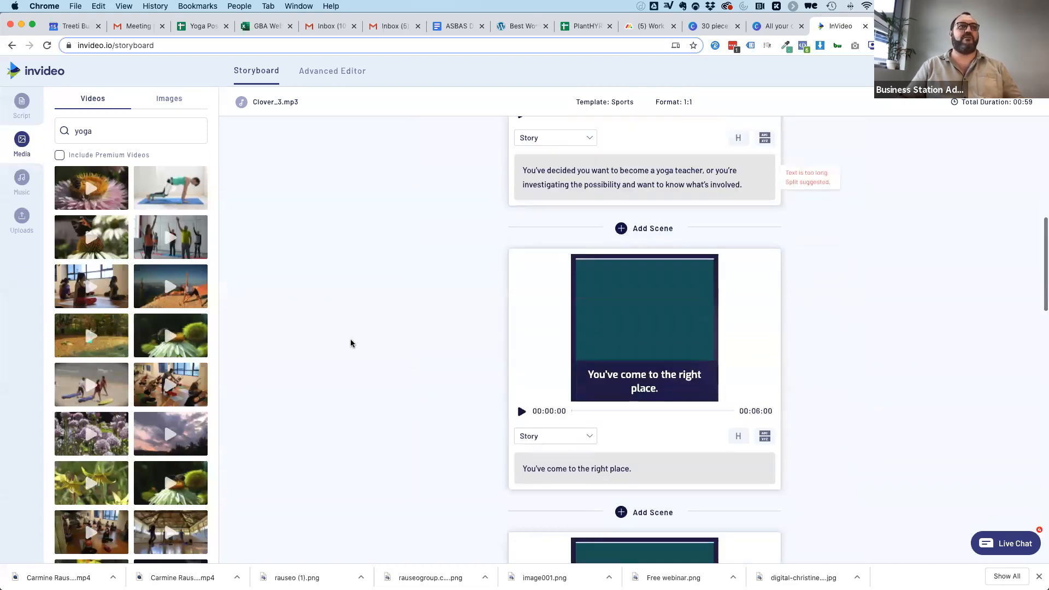
drag(423, 284, 424, 285)
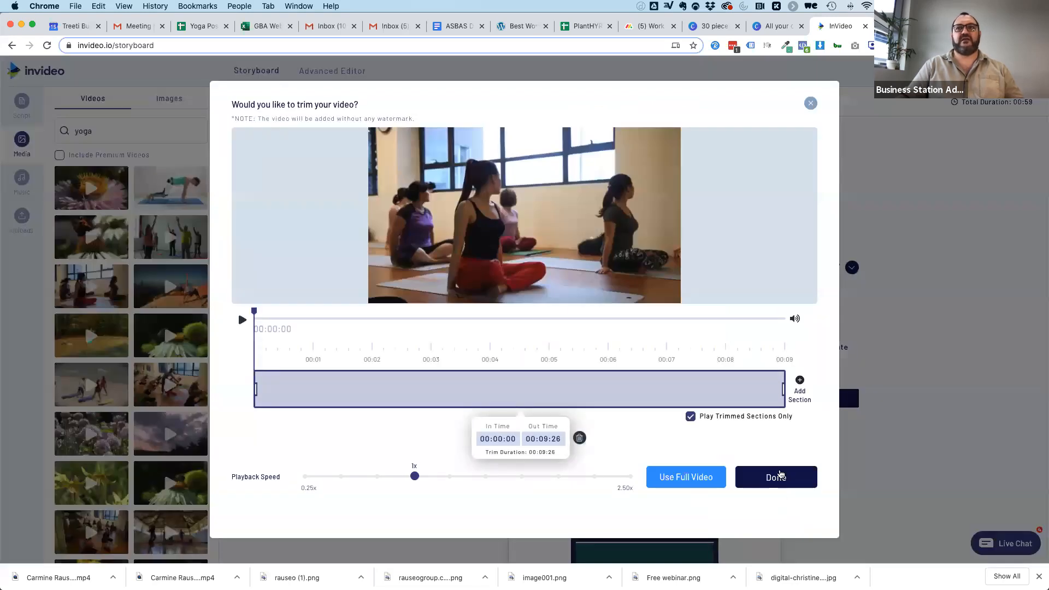
click(780, 474)
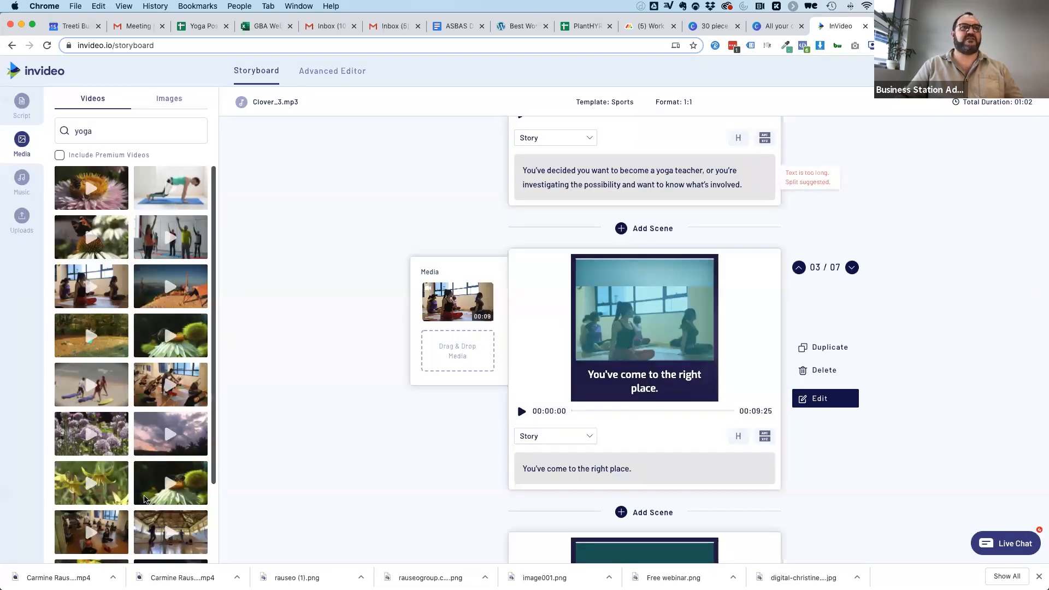
Switch the yoga search to images and add the colourful meditating figure image to the "Quick note" scene.
scroll(143, 498, down, 5)
scroll(140, 244, up, 5)
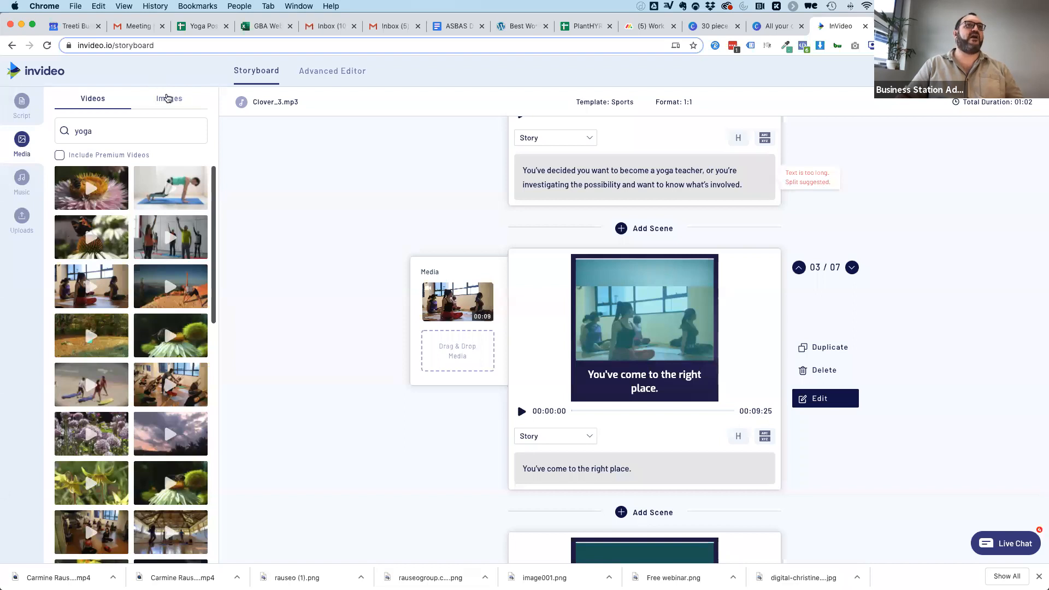
click(156, 109)
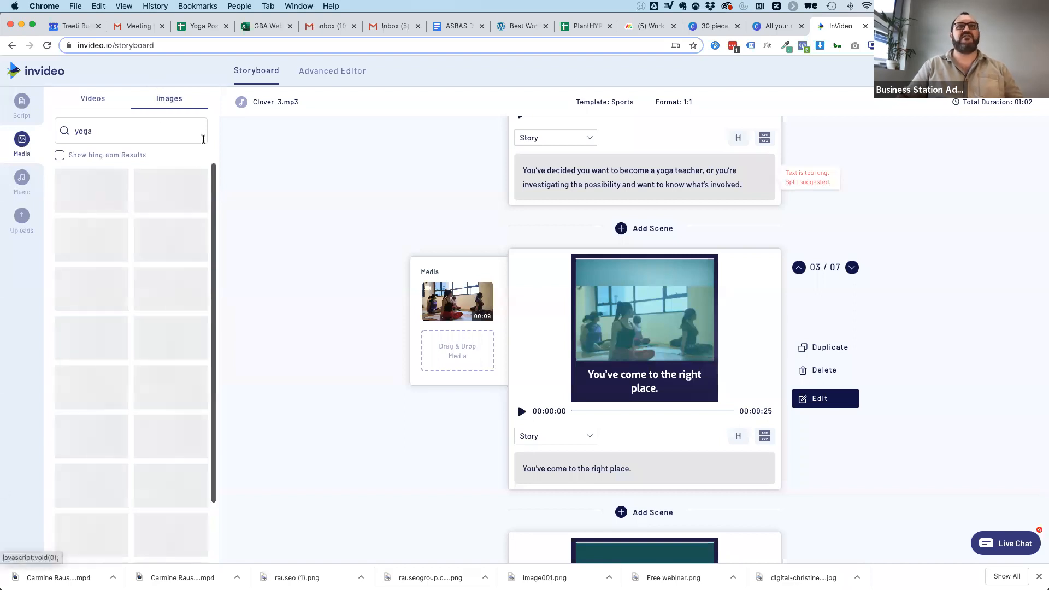
scroll(392, 459, down, 3)
scroll(391, 459, down, 3)
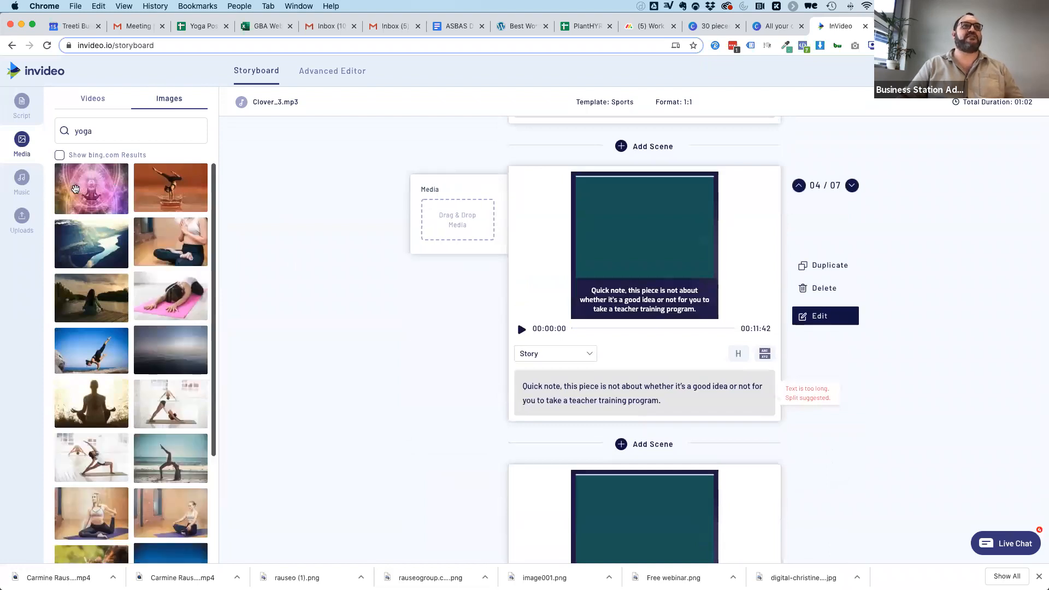
drag(72, 182, 458, 224)
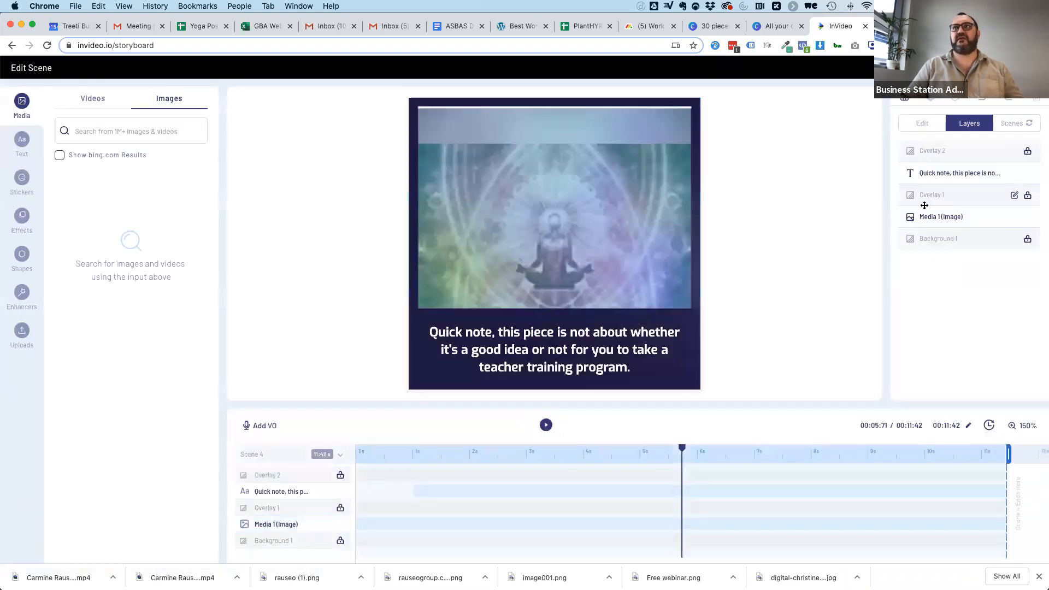
Crop the meditating figure image in the "Quick note" scene to a square area centred on the figure.
click(923, 218)
click(930, 129)
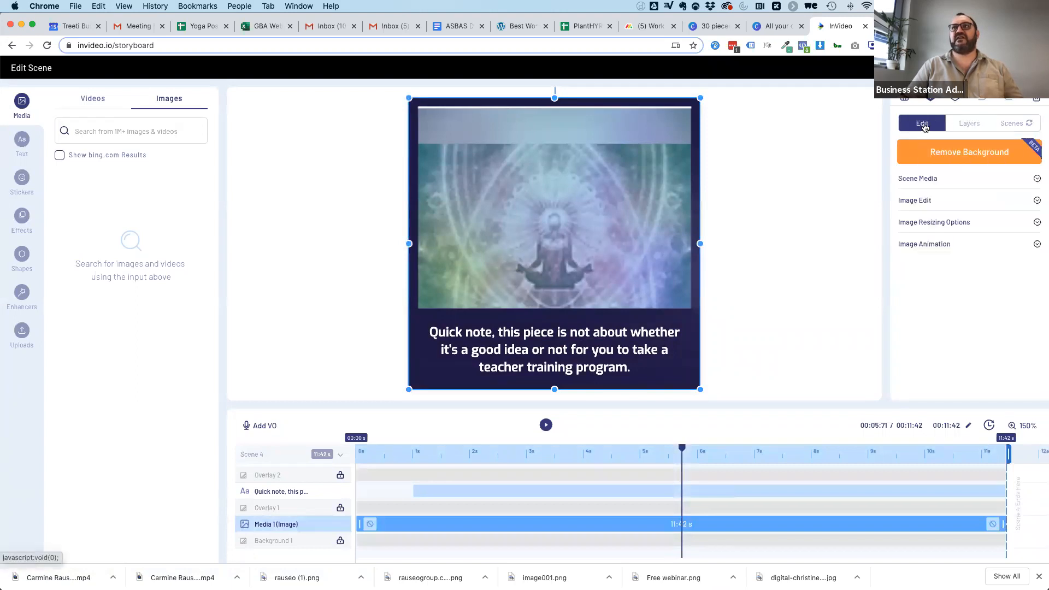
click(915, 201)
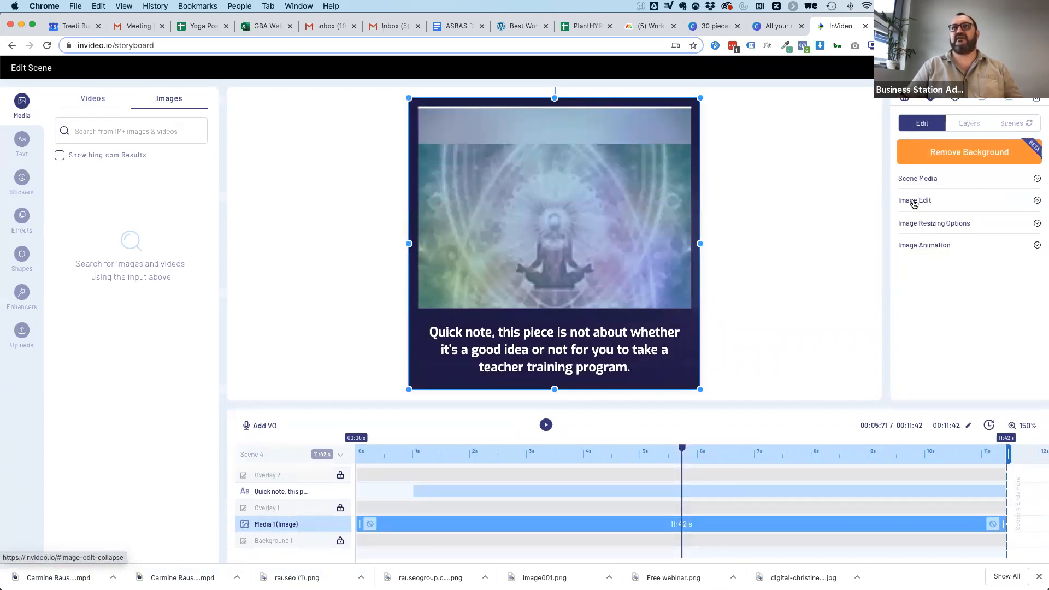
click(912, 221)
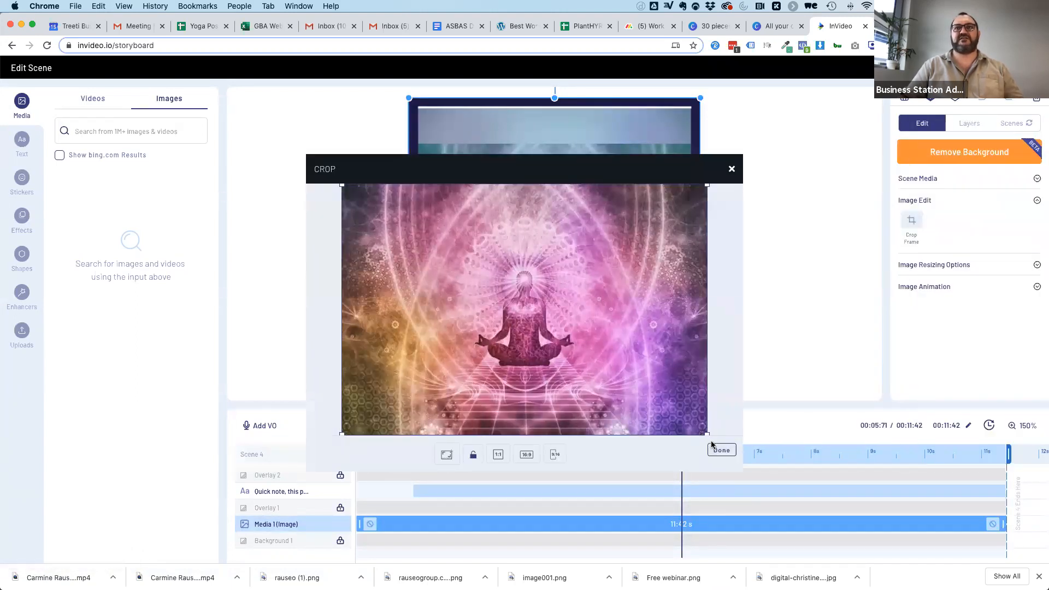
drag(489, 339, 546, 335)
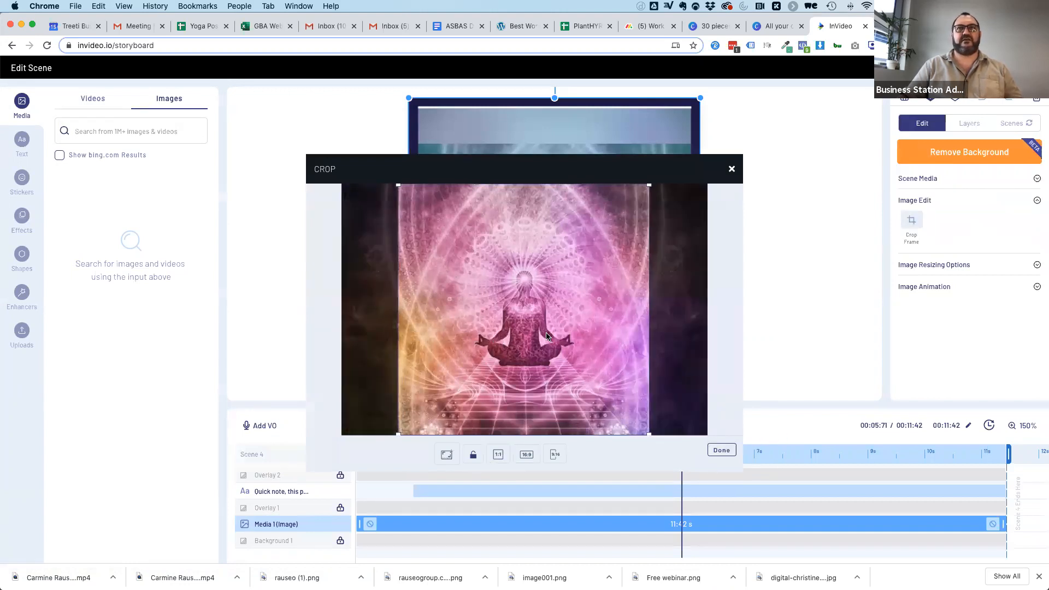
click(722, 450)
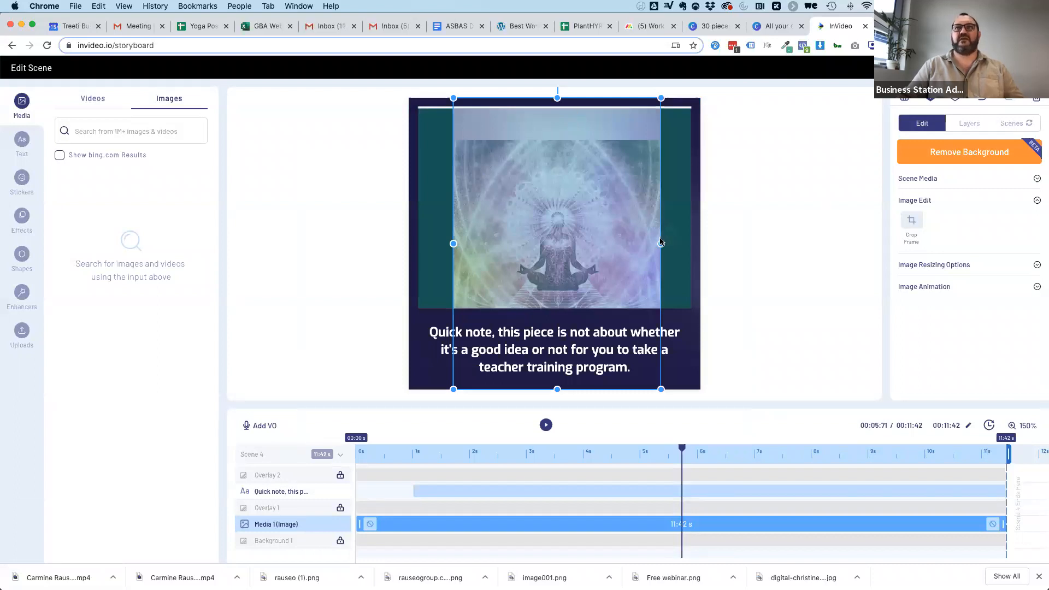
Enlarge the cropped meditation image on both sides to fill the scene's picture frame, and finish editing the scene.
drag(672, 241, 691, 241)
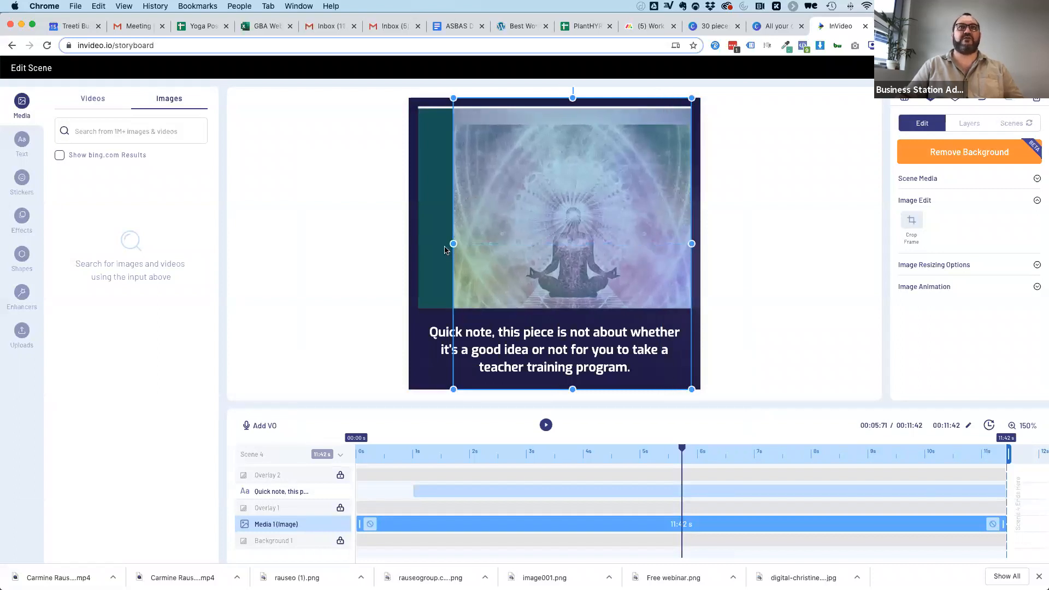
drag(451, 242, 419, 244)
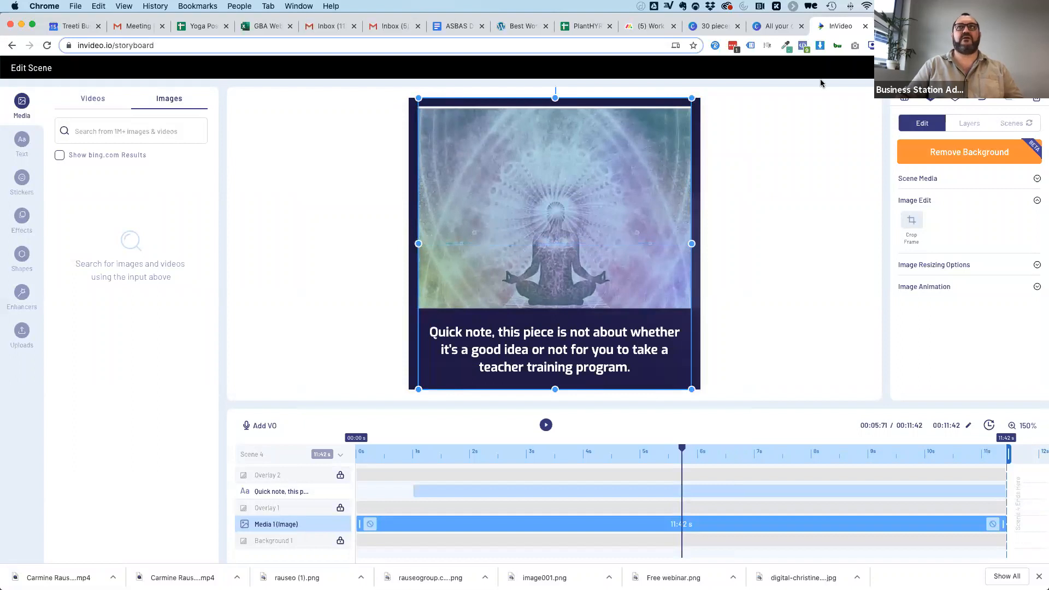
click(1015, 68)
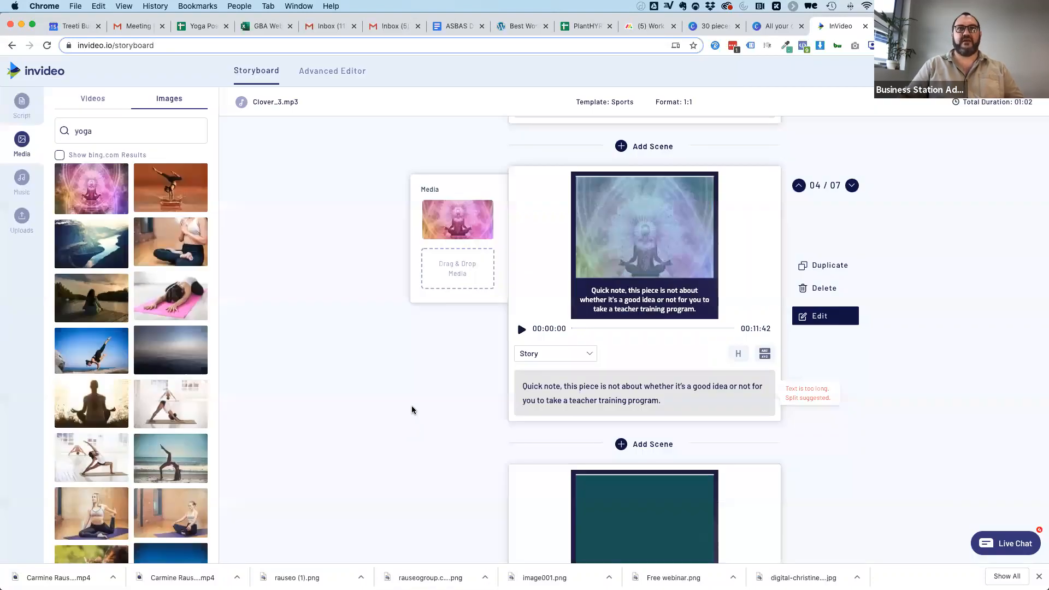
Add the image of the forward stretch on a pink mat to the fifth scene and the blue-sky side-balance image to the sixth.
scroll(413, 410, down, 4)
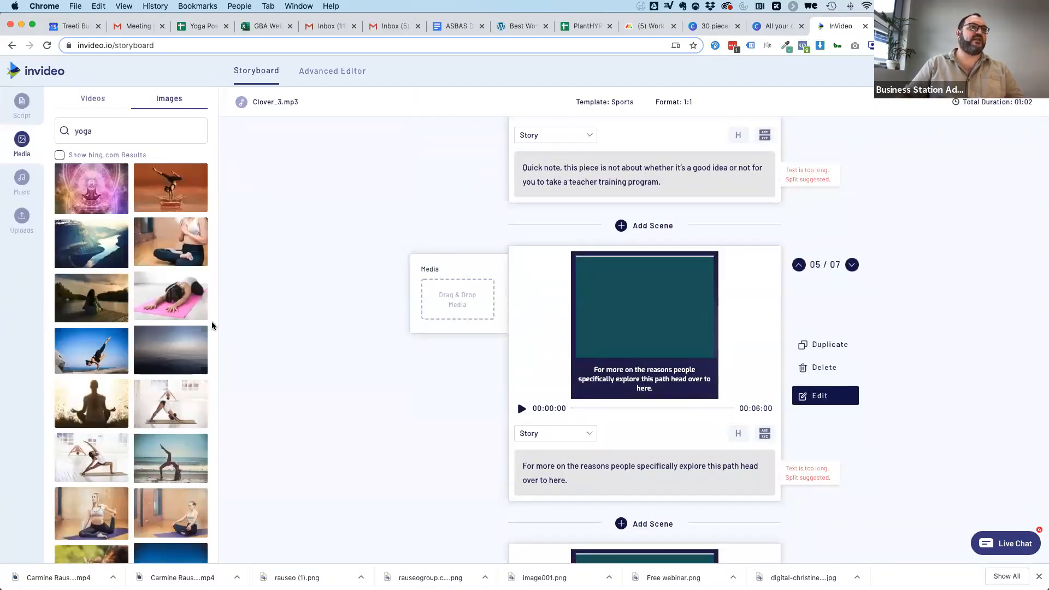
drag(166, 304, 528, 306)
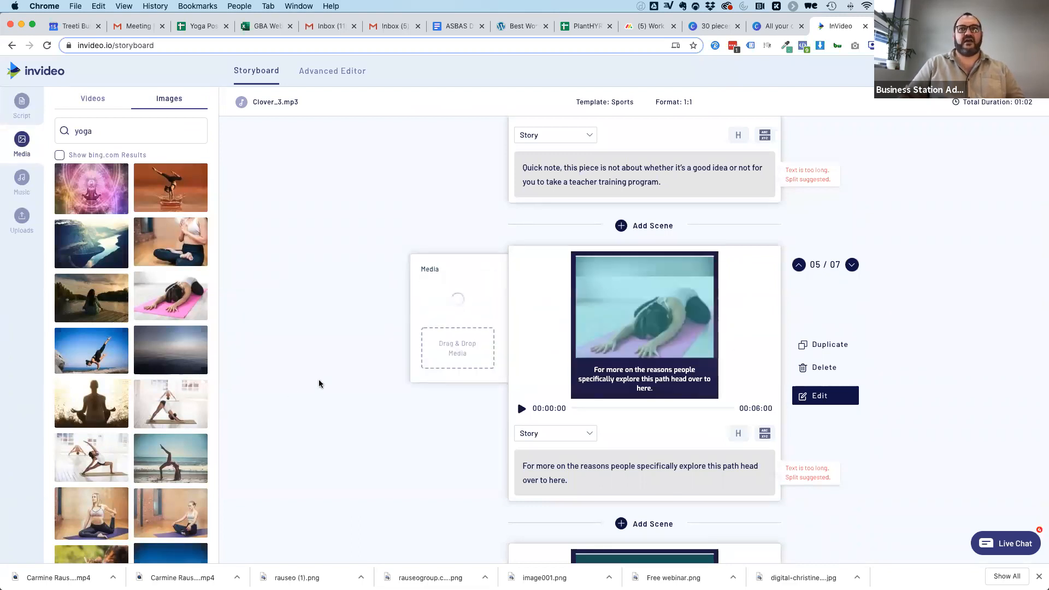
scroll(321, 381, down, 3)
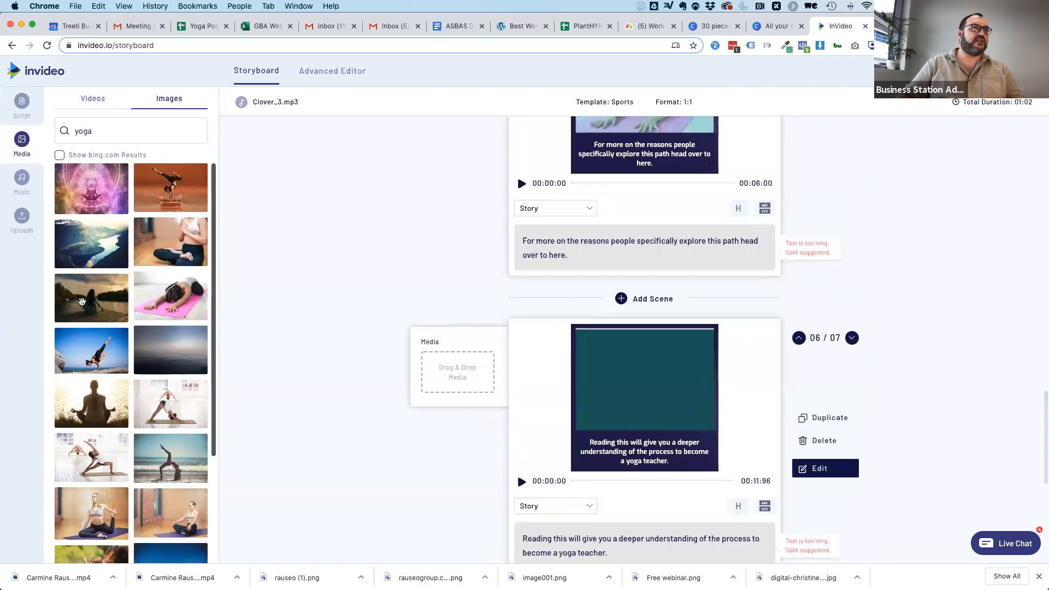
drag(88, 359, 458, 372)
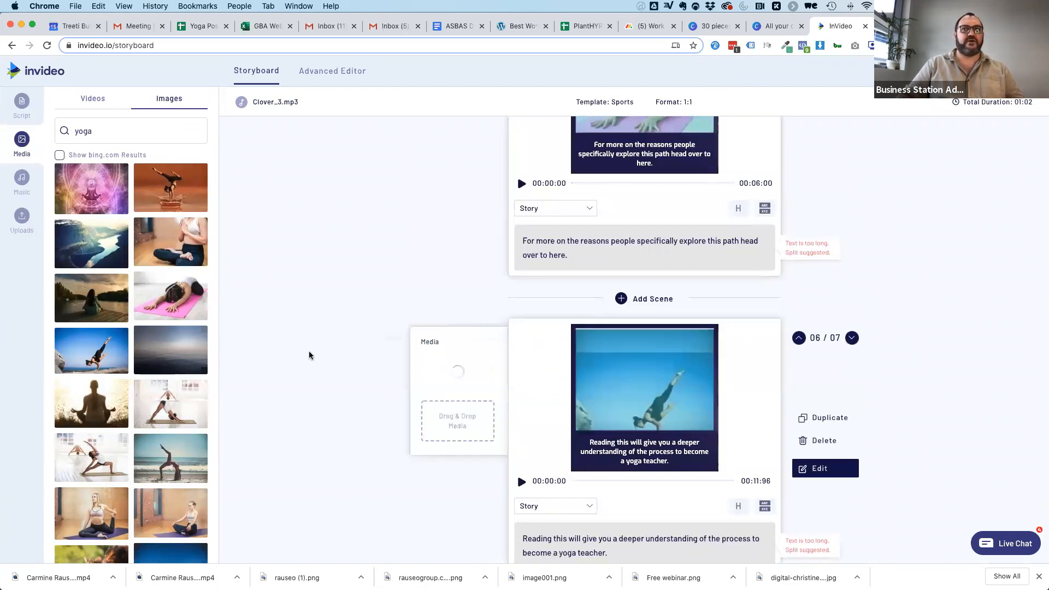
Add the image of the woman stretching while seated in a studio to the seventh scene, "We'll also delve into yoga teacher training".
scroll(156, 462, down, 5)
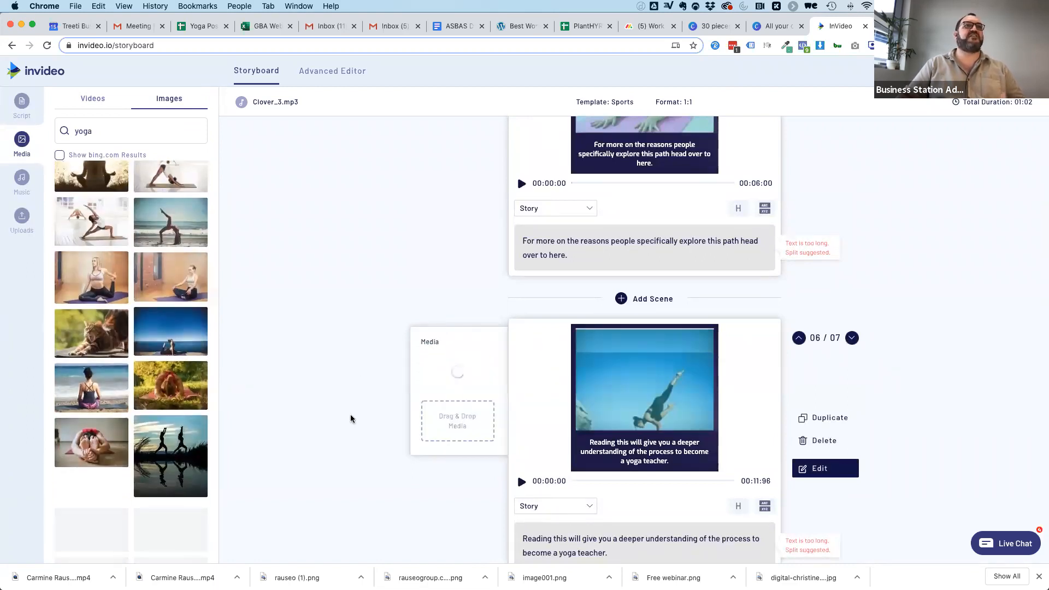
scroll(412, 409, down, 5)
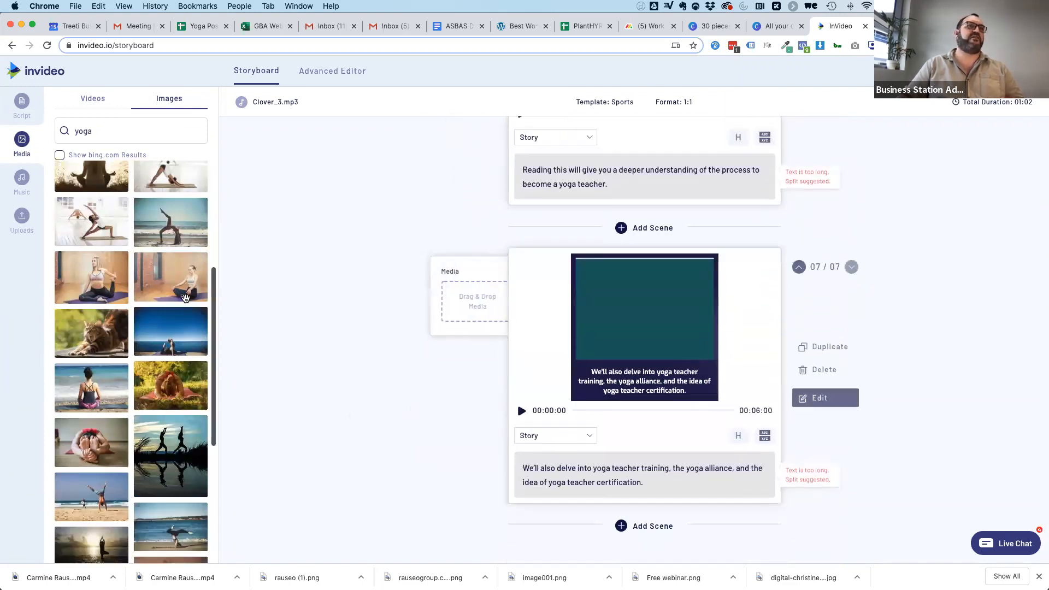
drag(90, 279, 477, 304)
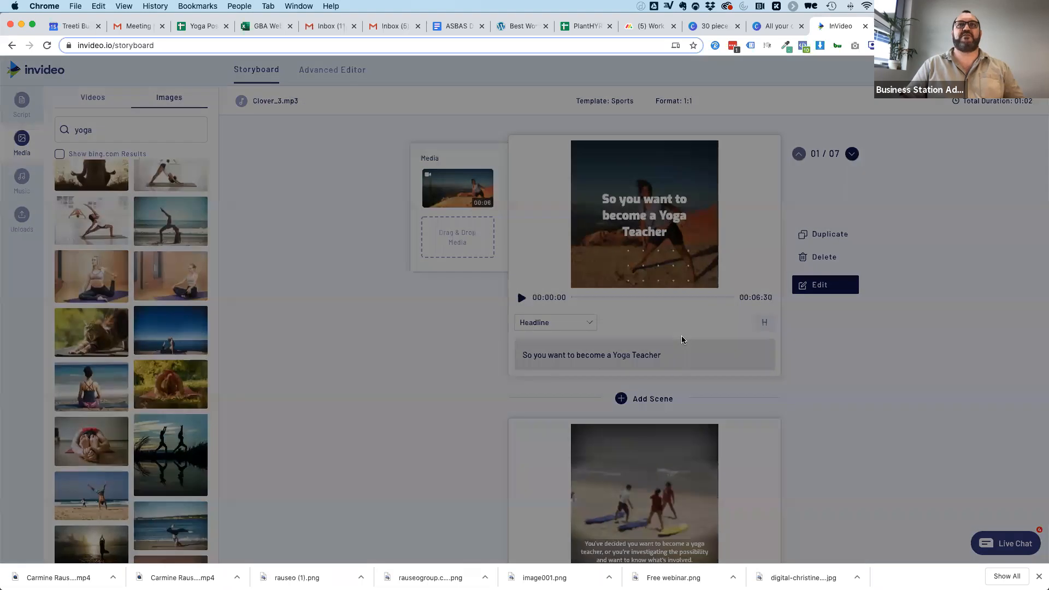
Preview the full yoga teacher video from the first scene and export it.
scroll(682, 340, up, 5)
scroll(681, 307, left, 1)
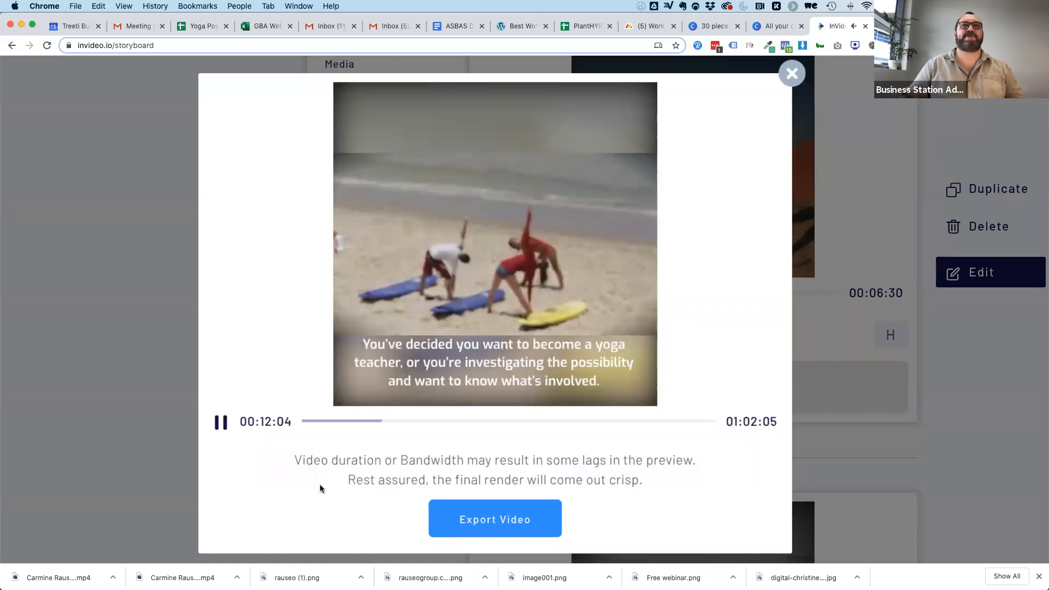
click(481, 528)
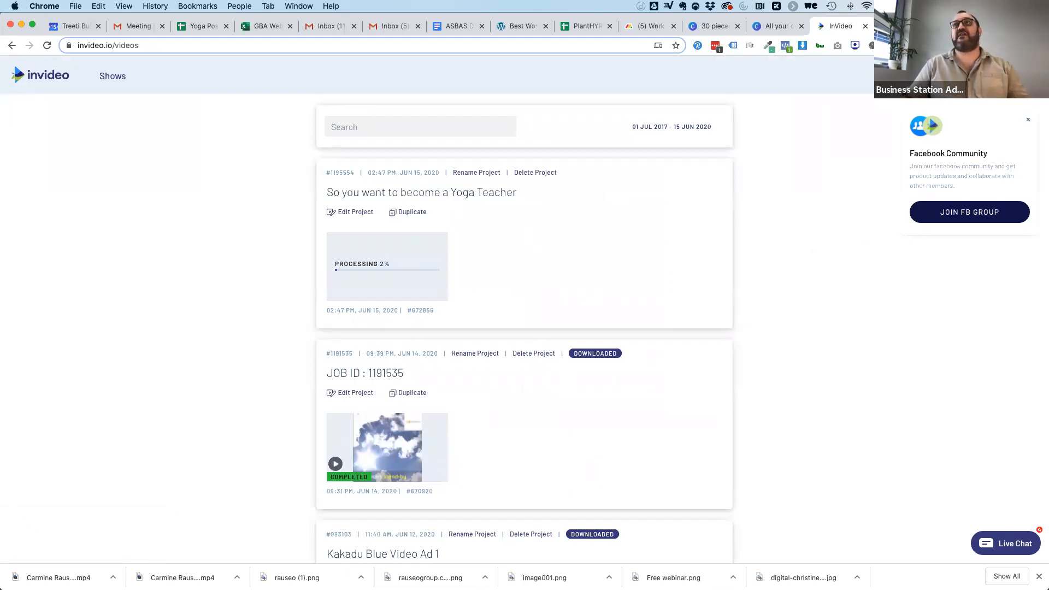
Return to the template library, browse the pre-made templates, and switch them to the Instagram Post format.
click(40, 76)
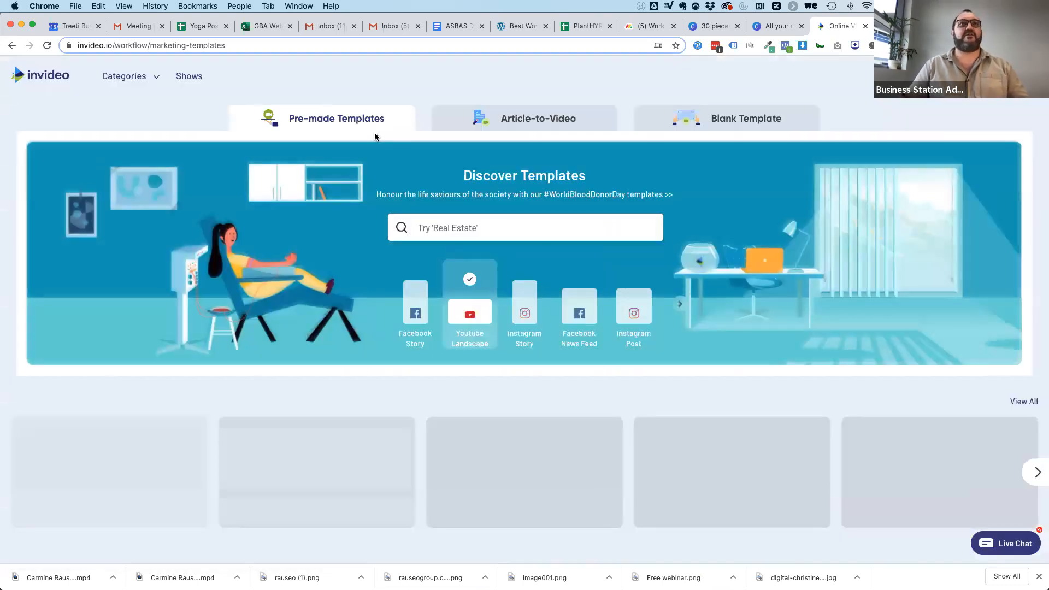
scroll(395, 374, down, 2)
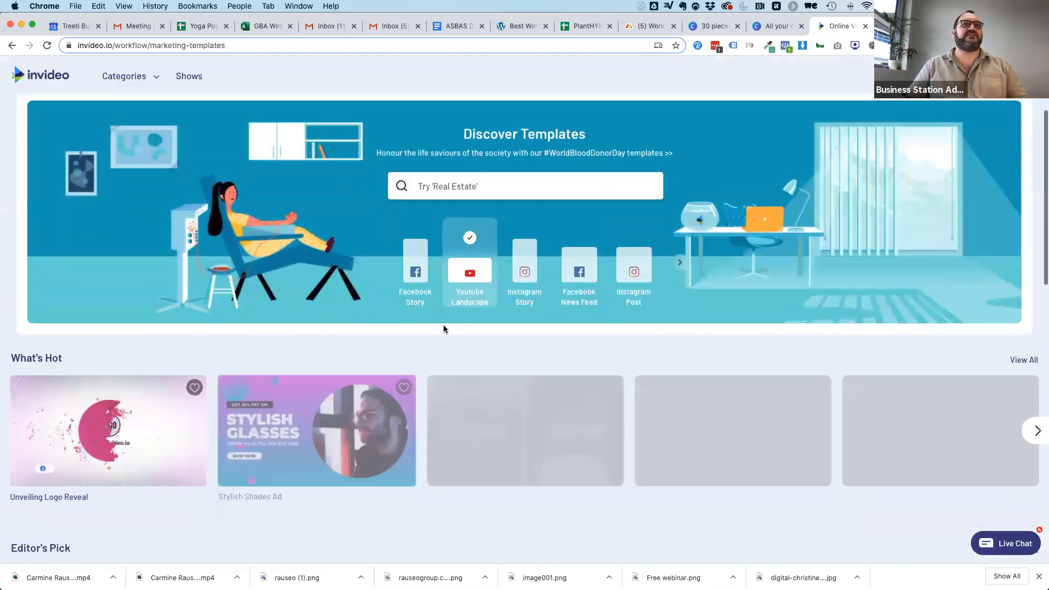
scroll(444, 328, down, 5)
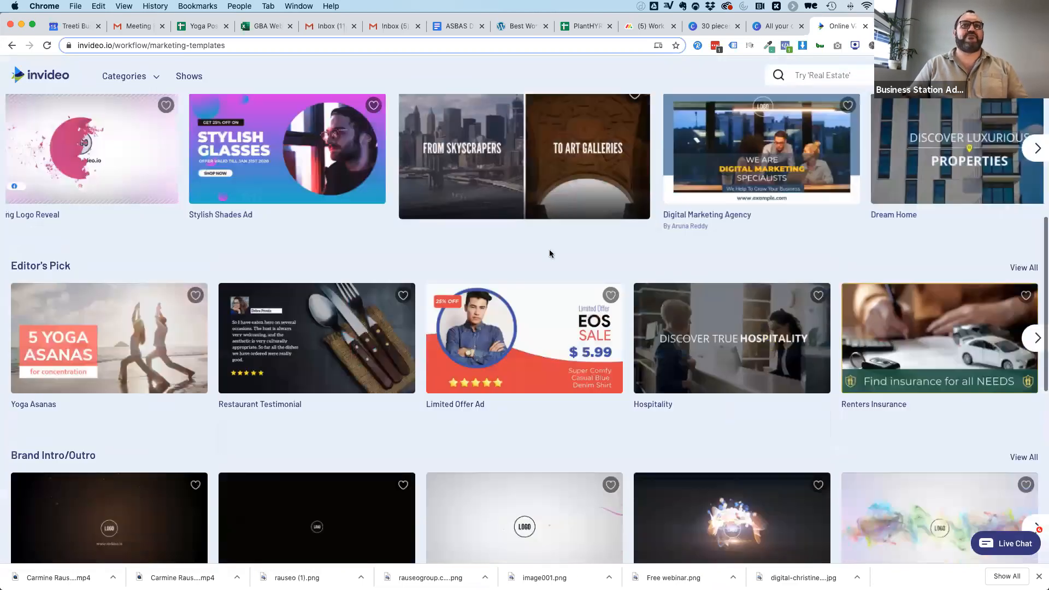
scroll(566, 445, down, 8)
scroll(566, 449, up, 5)
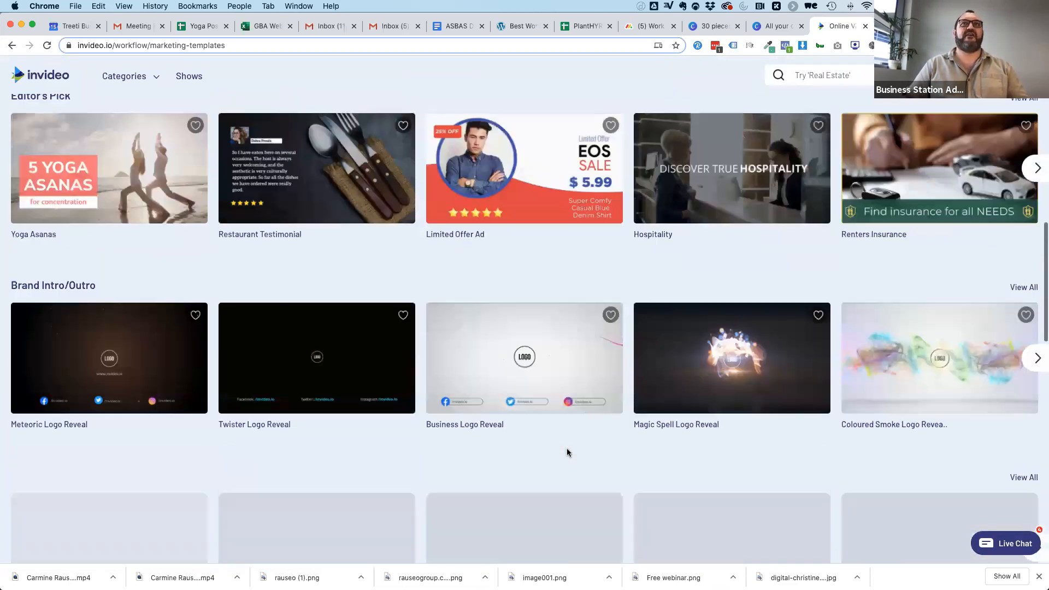
scroll(567, 448, up, 10)
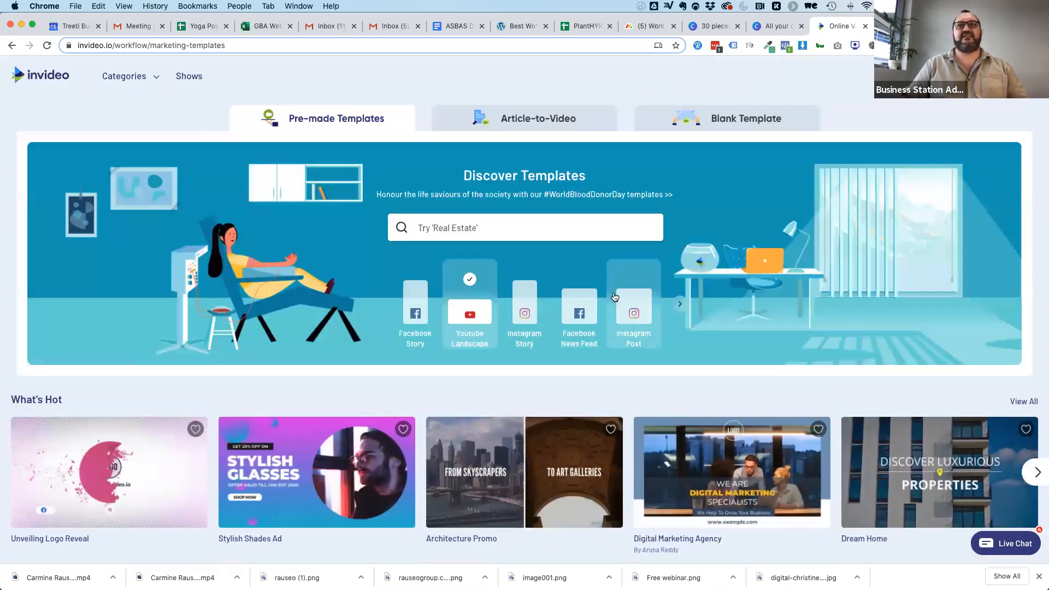
click(635, 311)
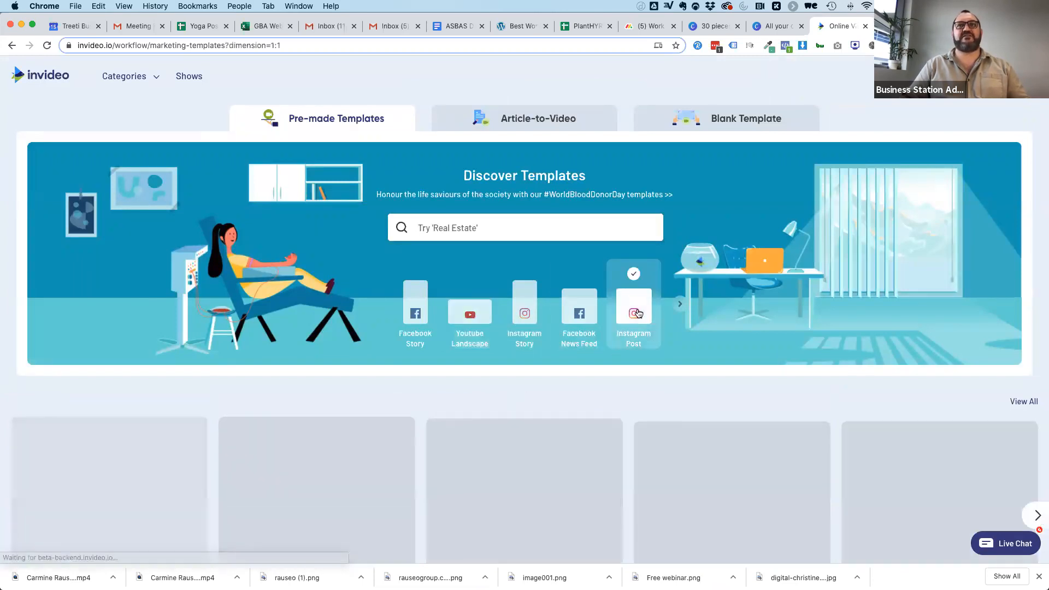
Start a new square (1:1) video from the Fitness Poster template under What's Hot.
scroll(756, 327, down, 3)
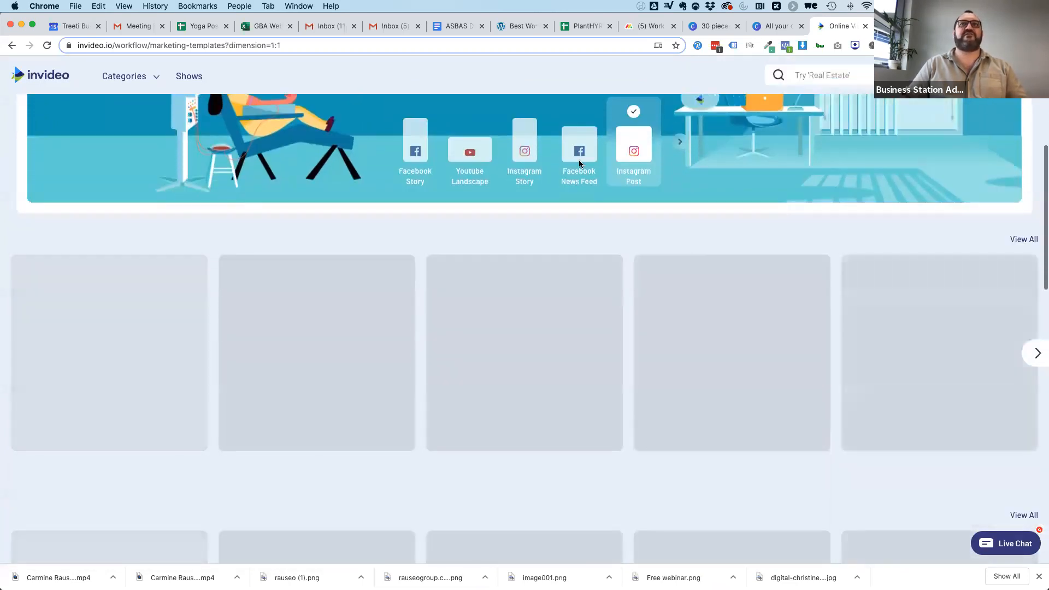
scroll(330, 205, down, 3)
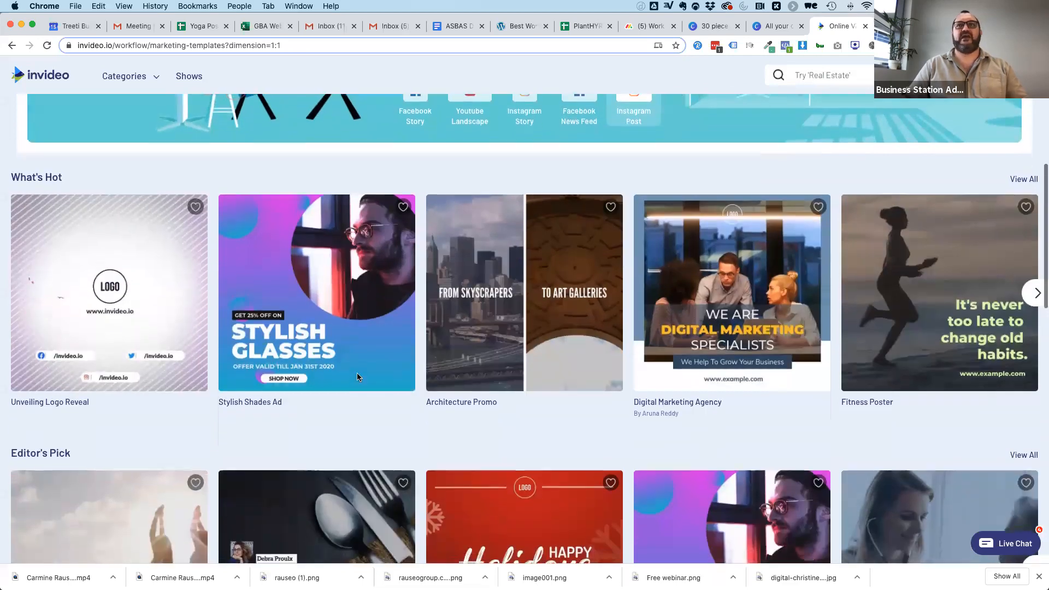
scroll(656, 329, down, 1)
scroll(667, 324, up, 2)
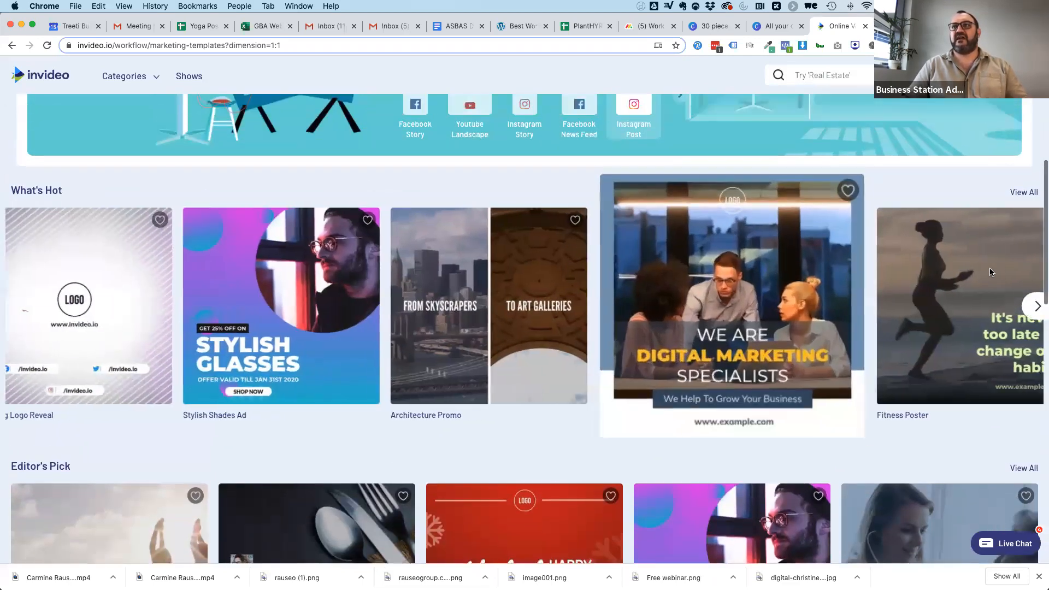
click(935, 286)
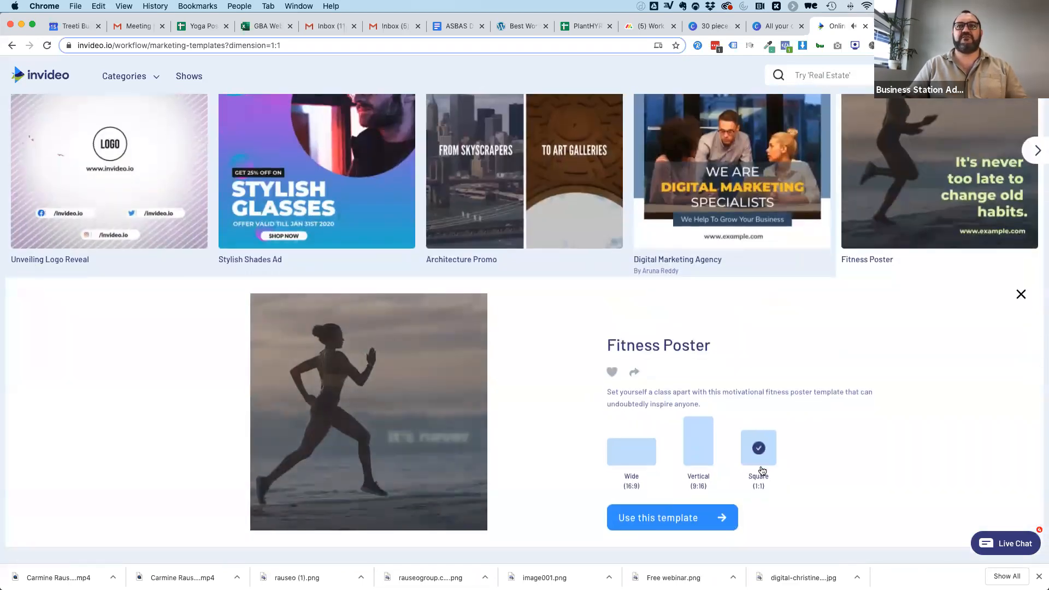
click(676, 523)
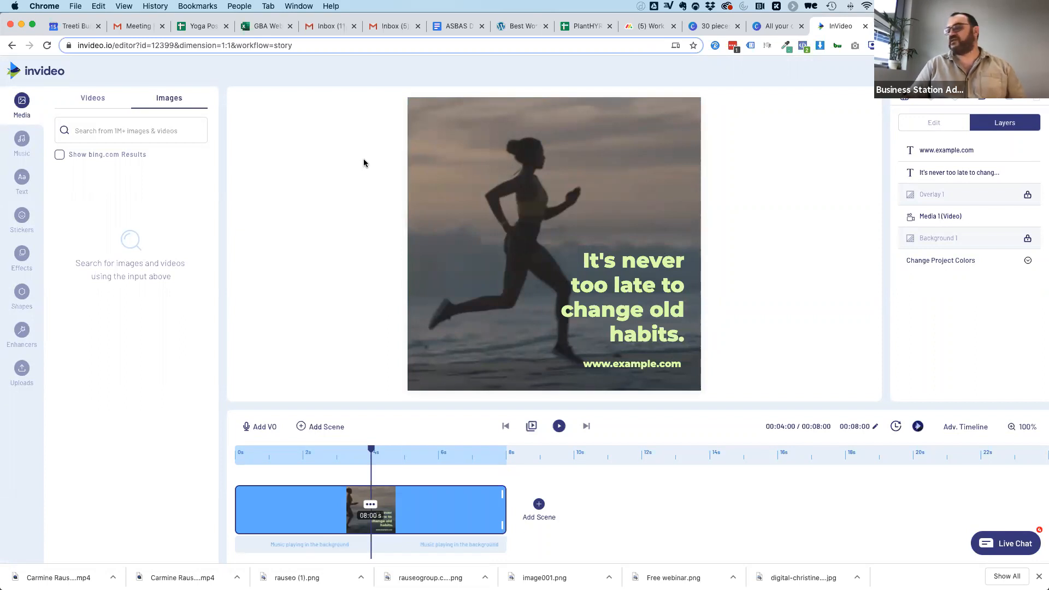
Search stock videos for "yoga" and replace the runner video with the untrimmed clip of the woman posing on red rocks.
click(89, 100)
click(113, 130)
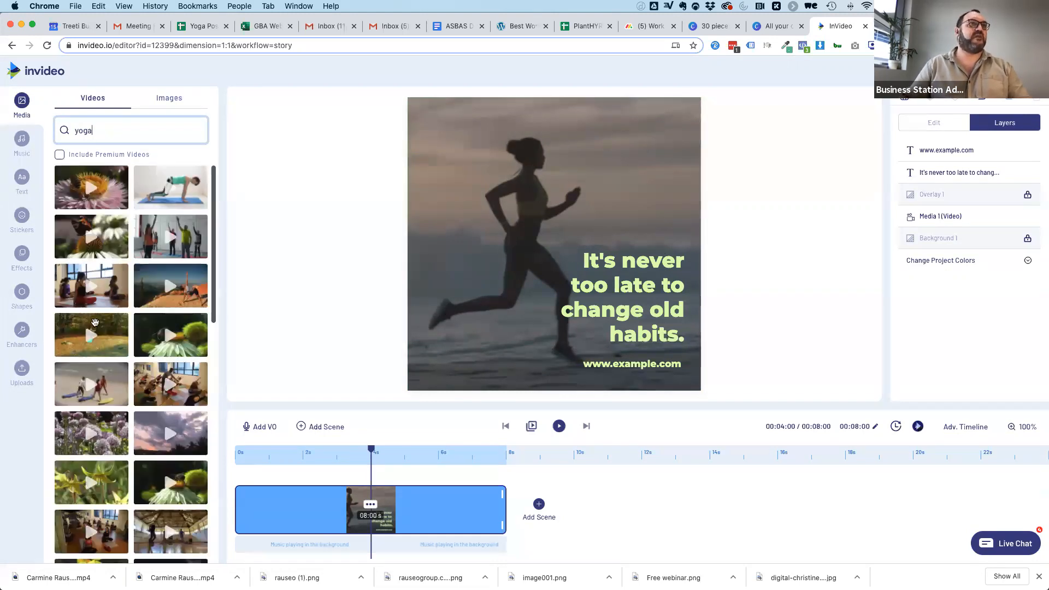
drag(142, 297, 430, 211)
click(467, 383)
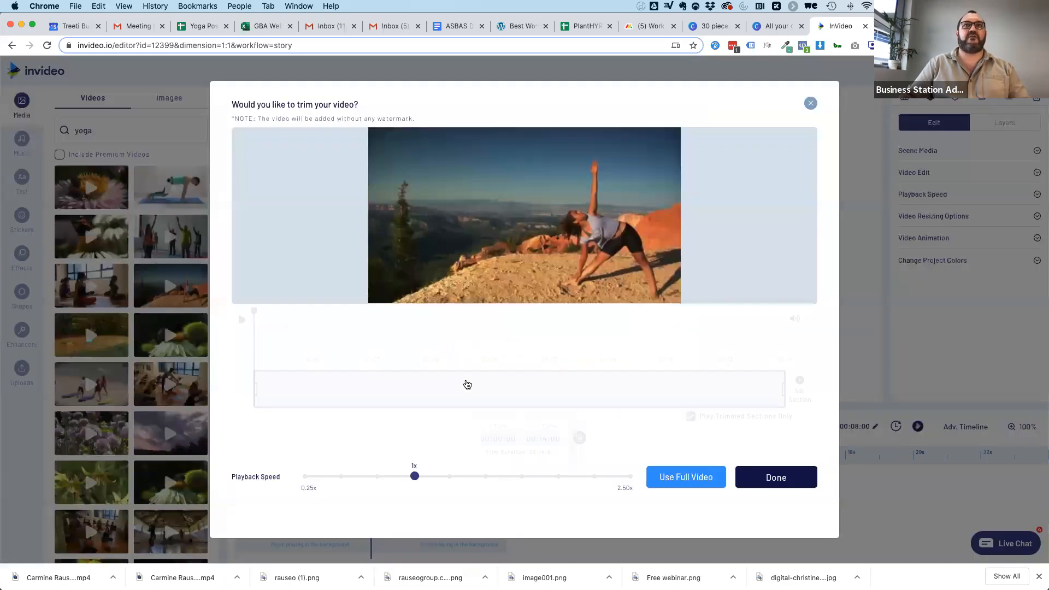
click(776, 479)
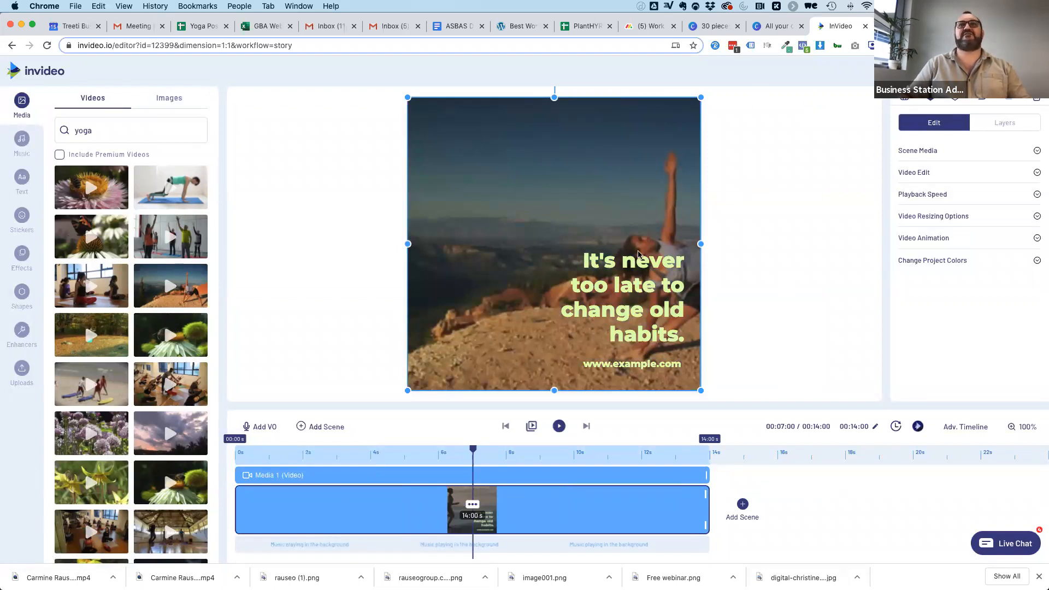
Replace the headline text with "Yoga has more benefits than not doing yoga.".
double_click(598, 257)
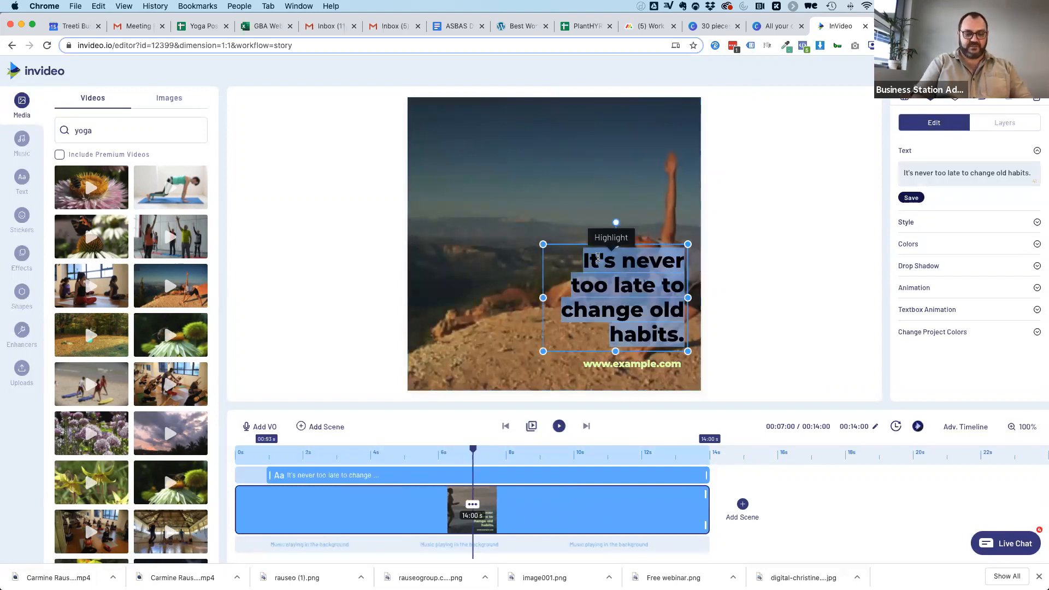
text(Yoga has)
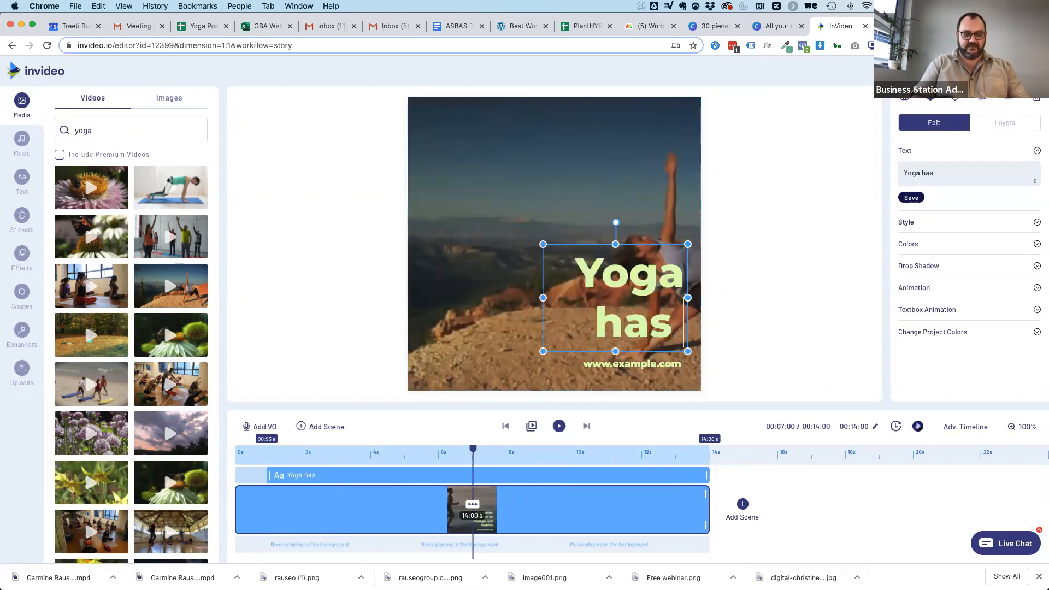
text( more benfits)
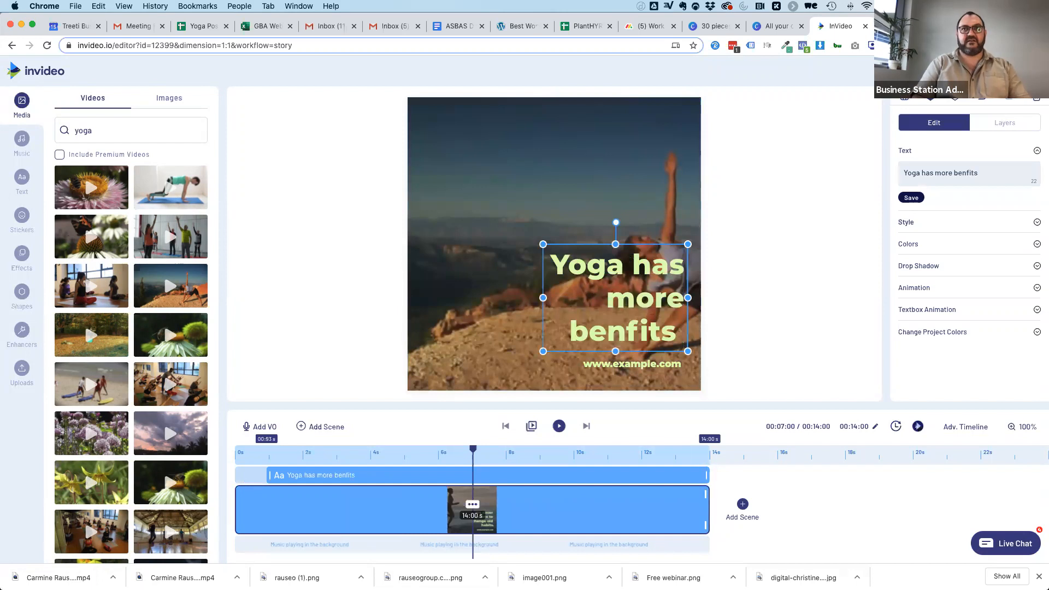
key(BackSpace)
key(BackSpace)
key(BackSpace)
key(BackSpace)
text(efit)
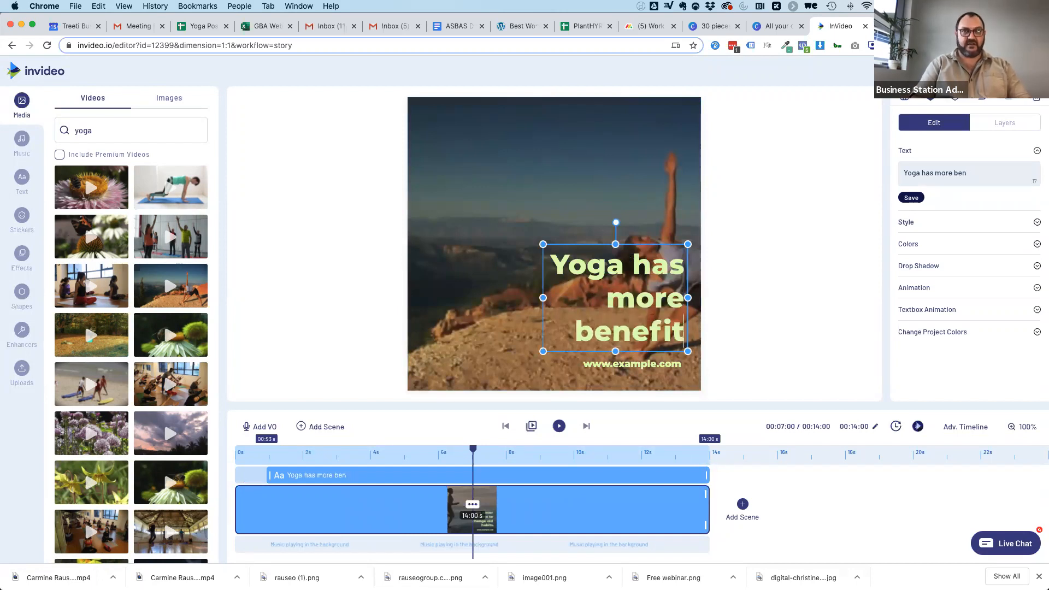
text(s than not doing )
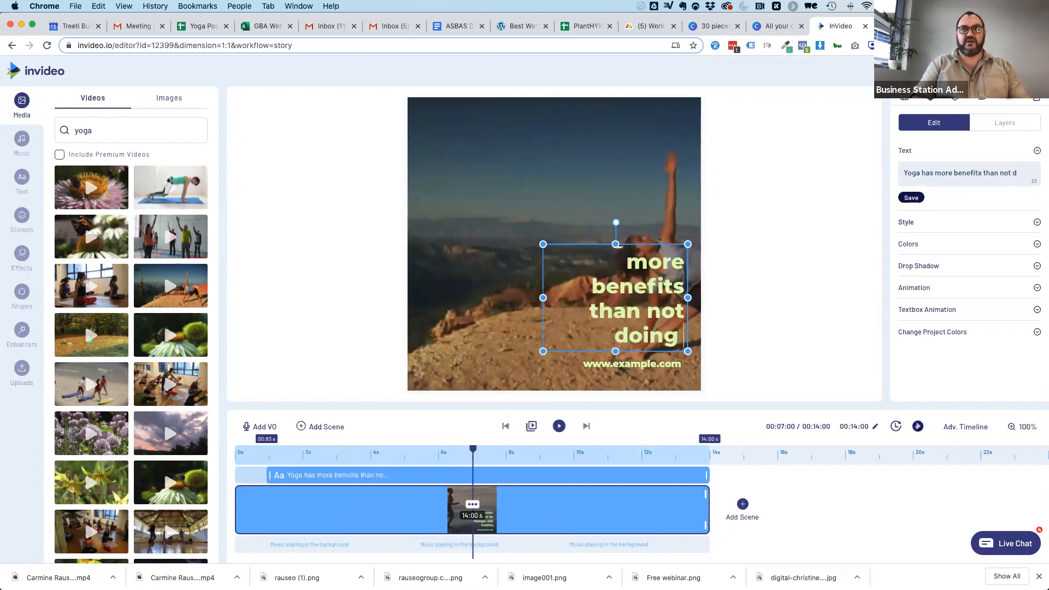
text(yoga.)
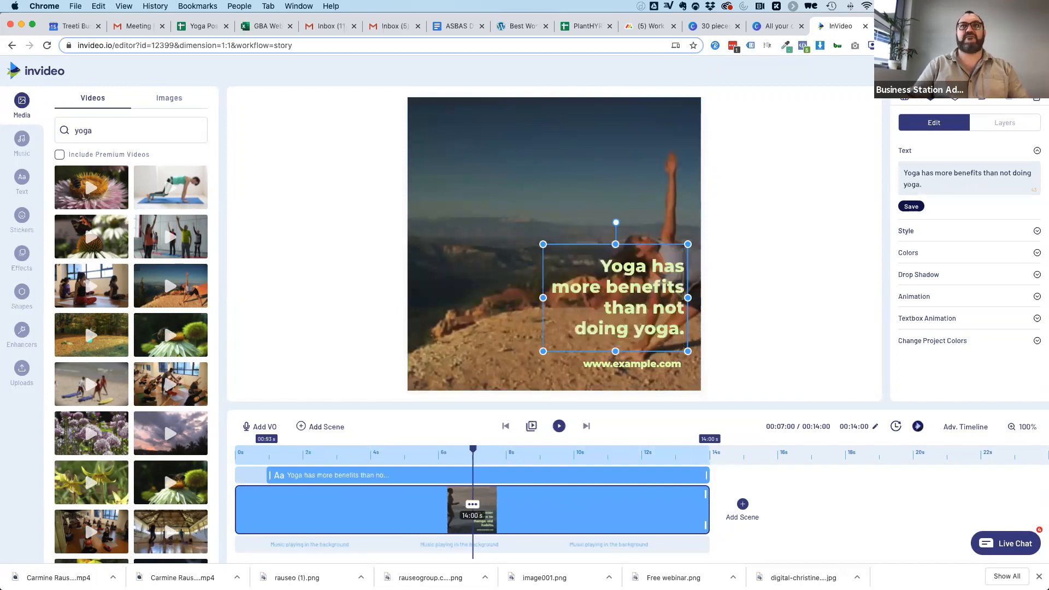
click(635, 364)
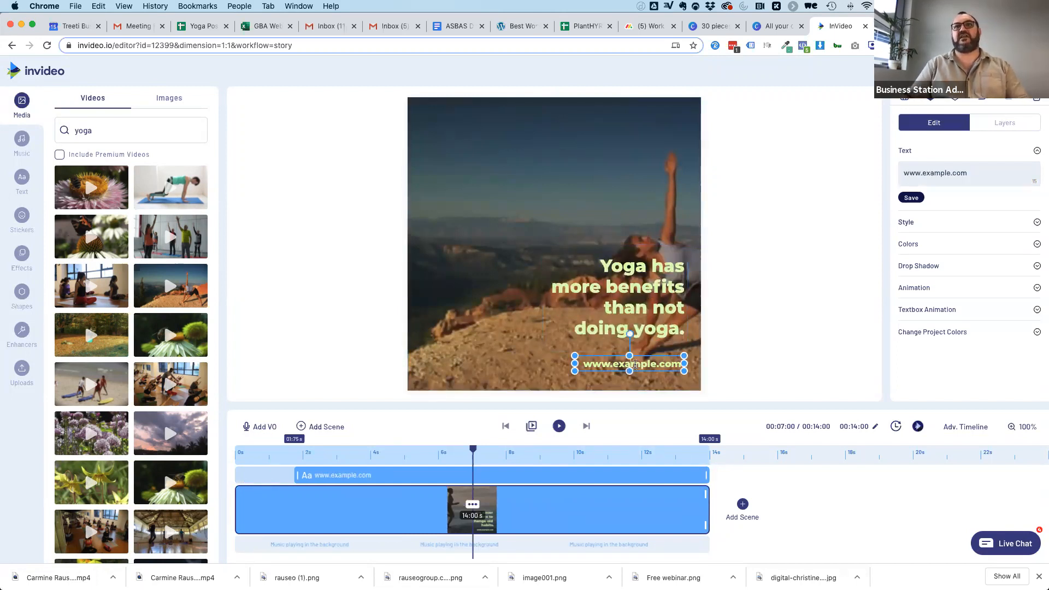
double_click(642, 365)
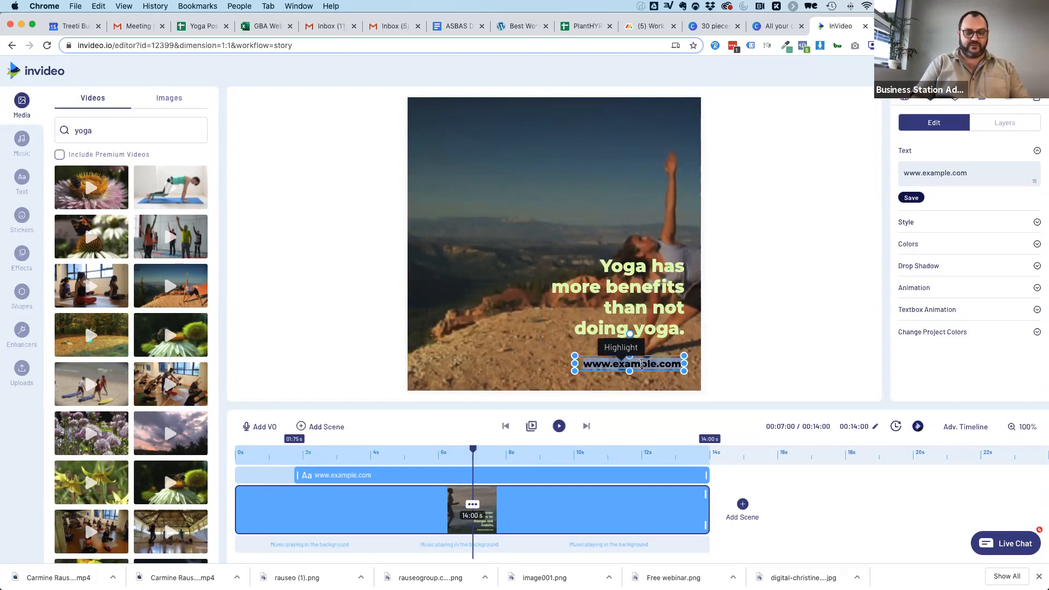
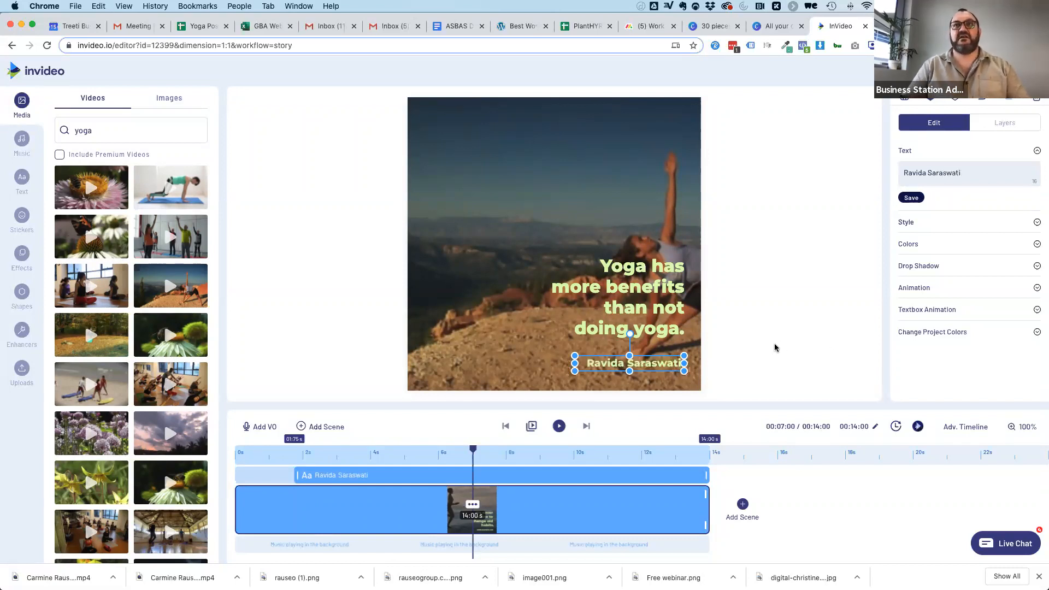
click(775, 348)
Move the headline to the upper-left part of the video frame and place the name line directly beneath it.
drag(645, 268, 512, 124)
drag(657, 366, 528, 217)
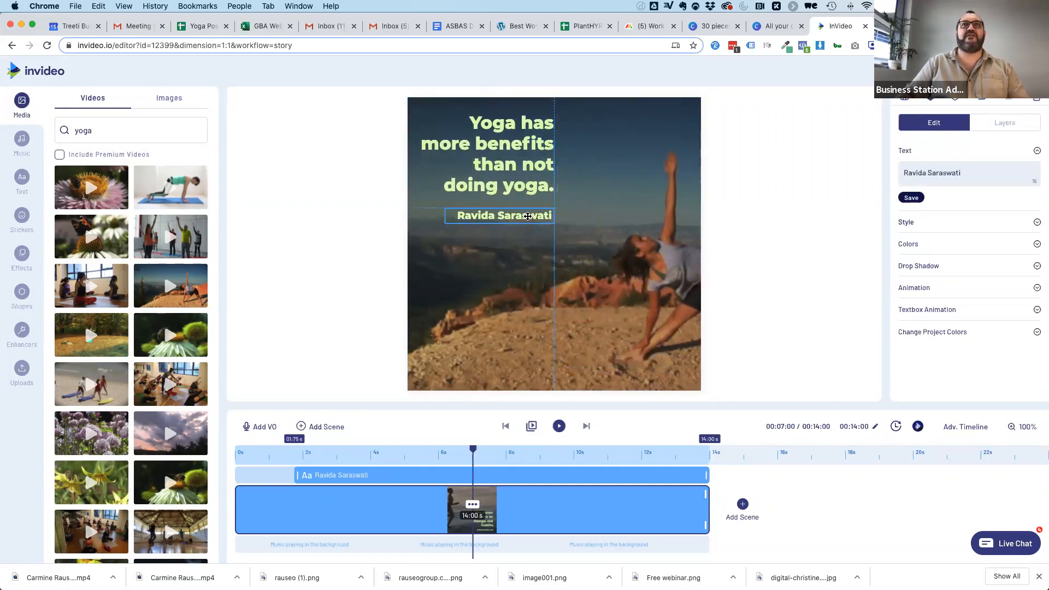
click(775, 235)
Change the headline's primary font to Comfortaa.
click(522, 128)
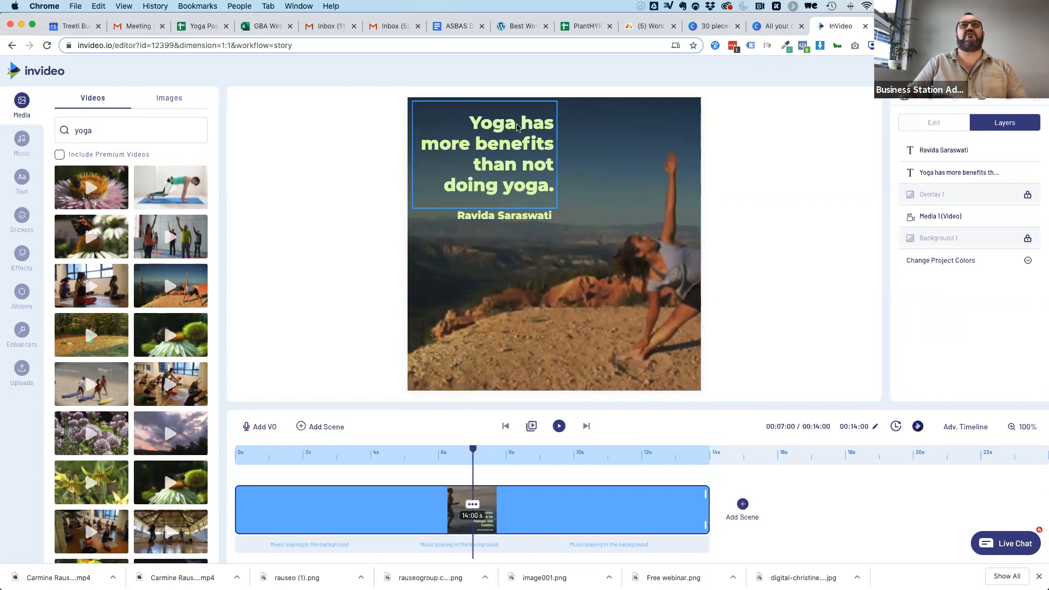
click(911, 231)
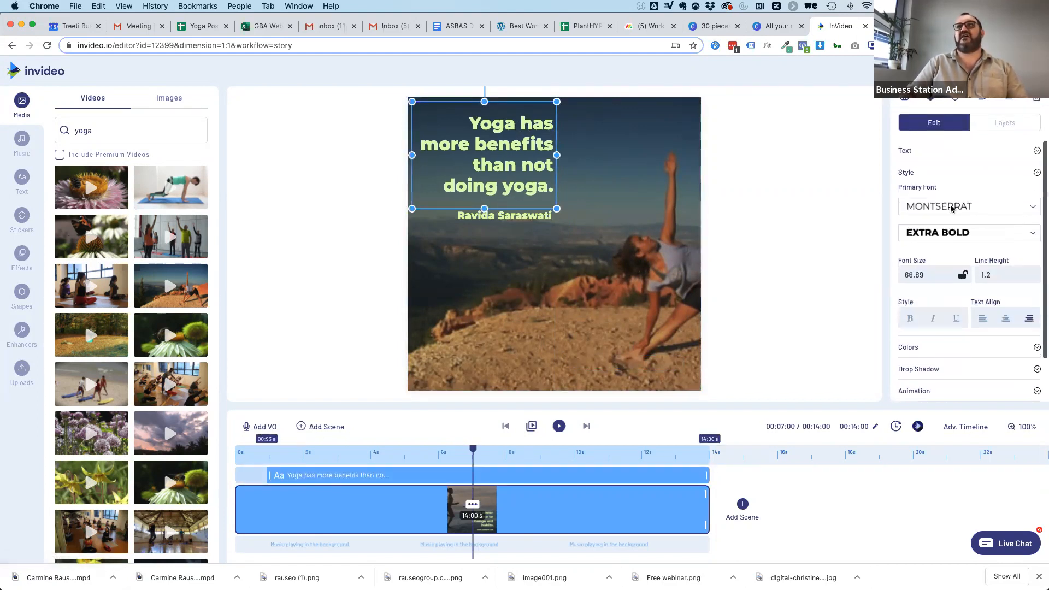
click(950, 206)
scroll(945, 268, down, 2)
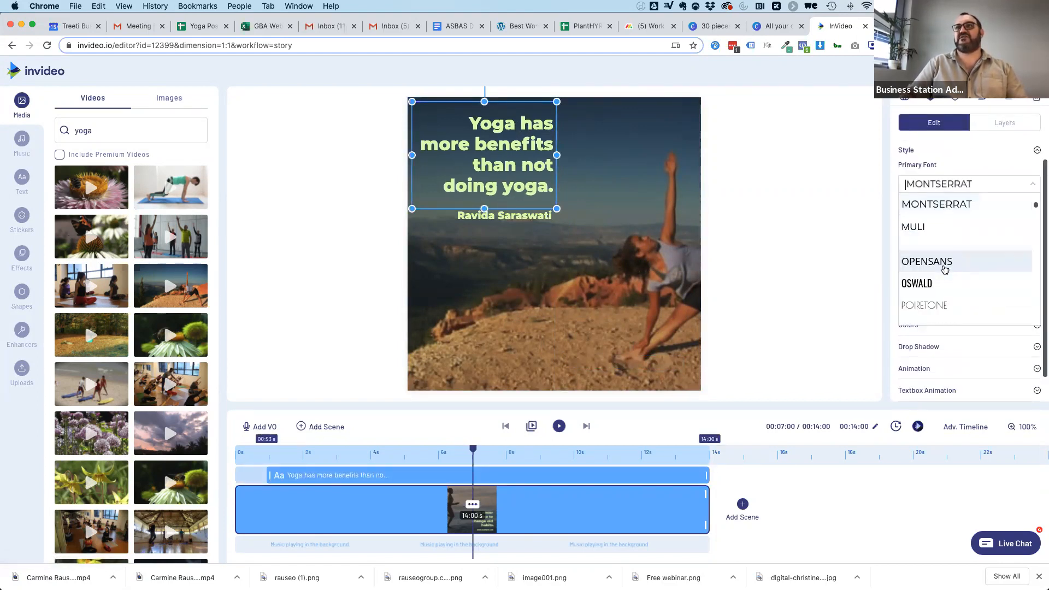
scroll(945, 270, up, 6)
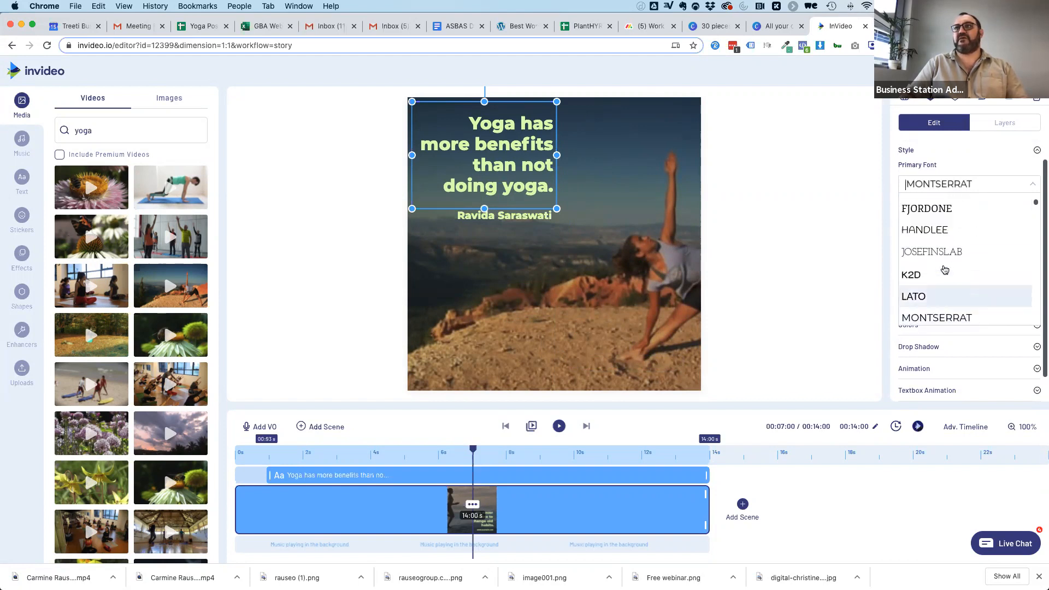
click(962, 226)
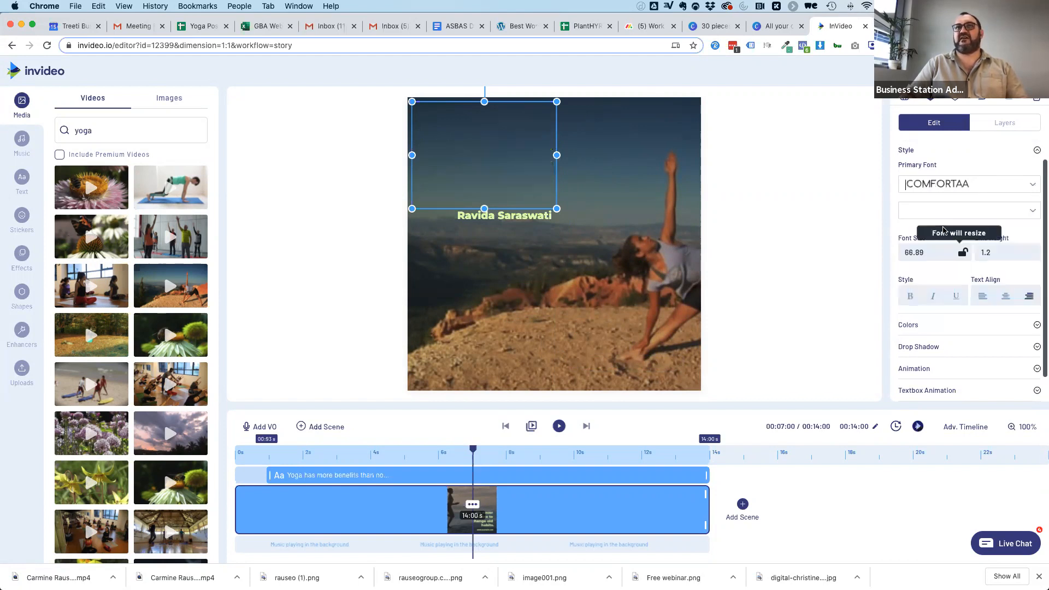
Change the primary font of the name line below the headline to Comfortaa.
click(526, 214)
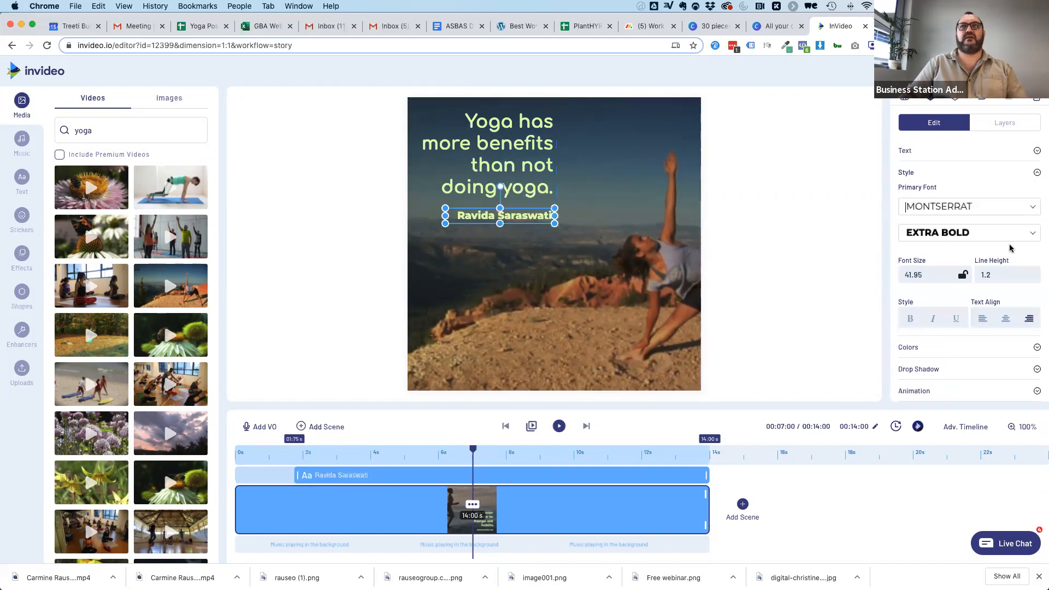
click(942, 207)
scroll(936, 257, up, 5)
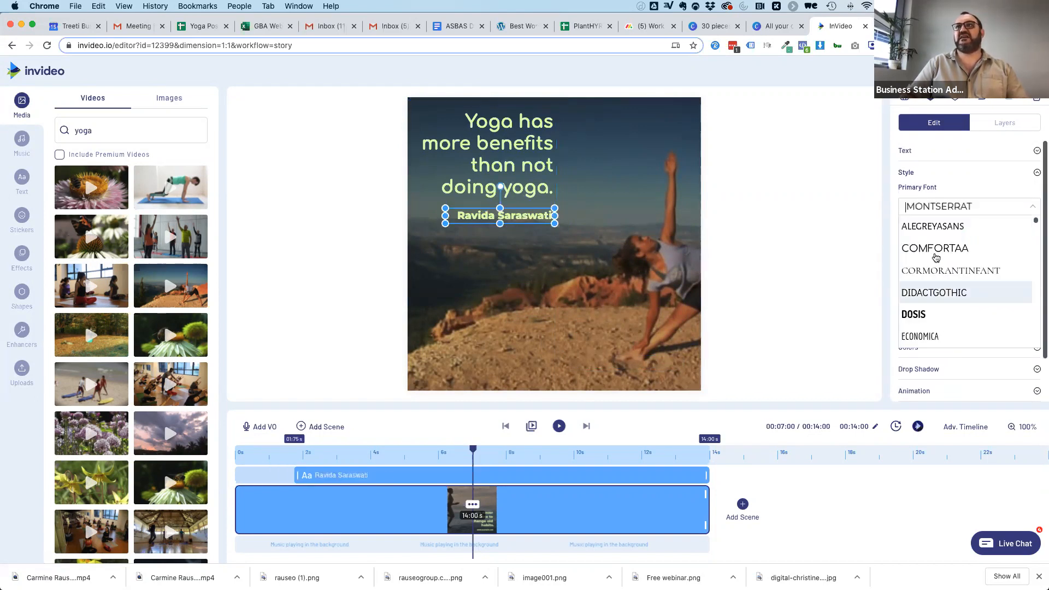
click(932, 248)
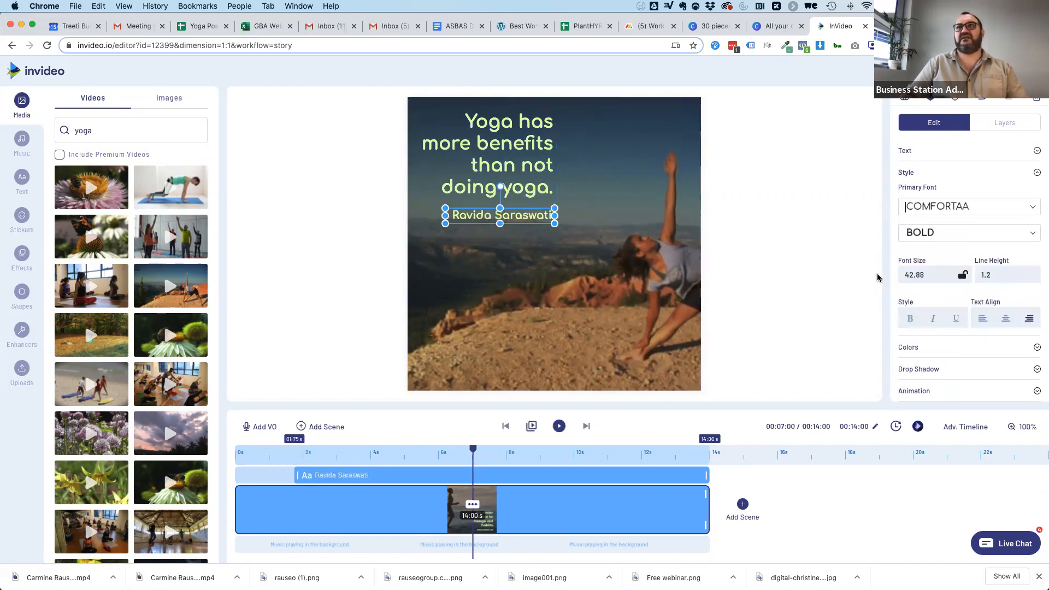
Change the headline's text color to white.
click(542, 160)
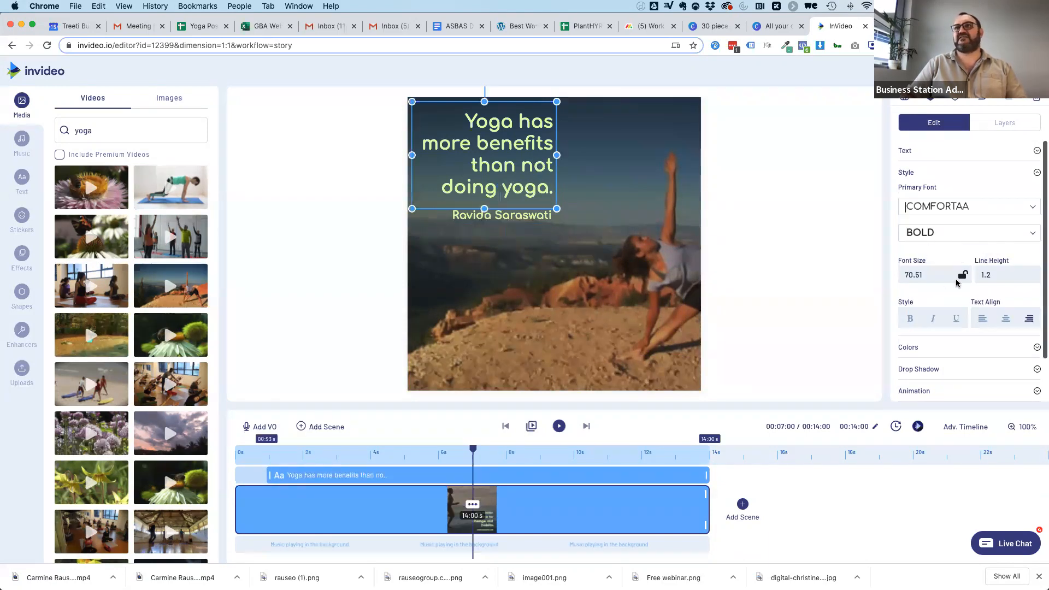
click(921, 352)
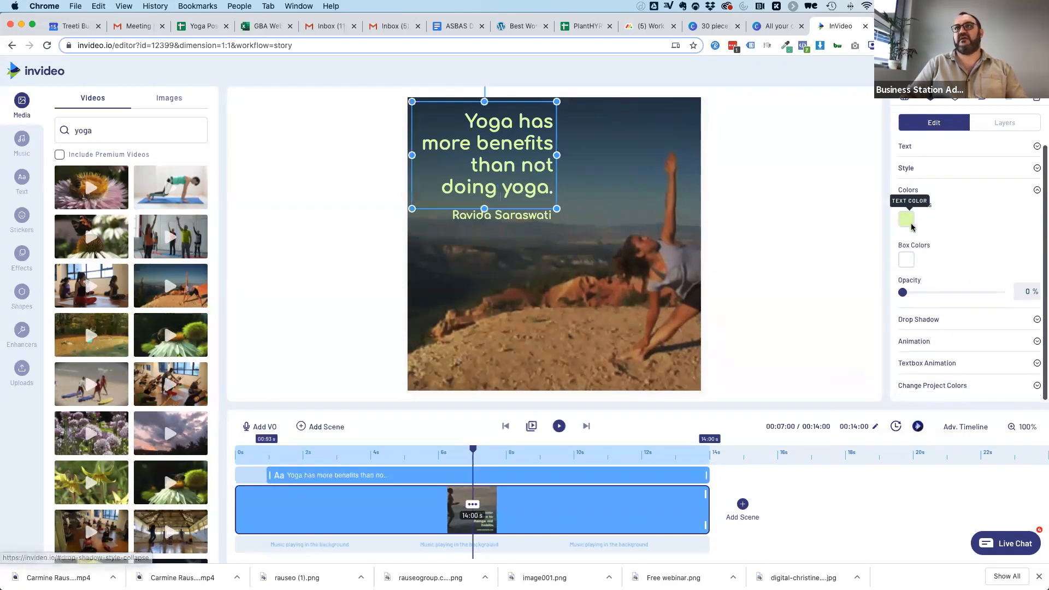
click(908, 197)
click(915, 359)
click(864, 308)
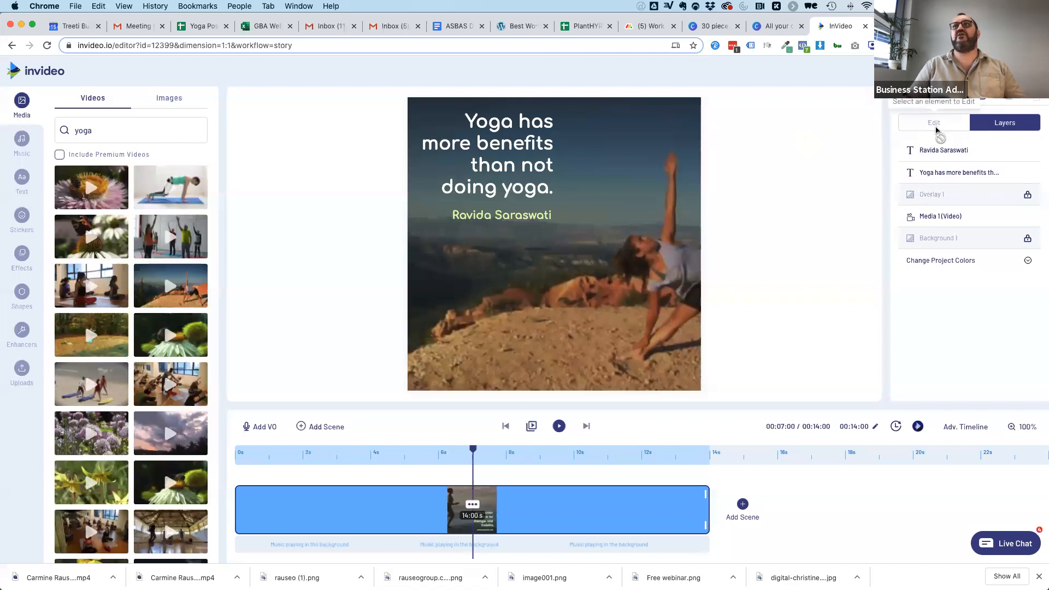
Shift the crop frame of the Media 1 video rightward so the posing woman sits beside the text.
click(951, 211)
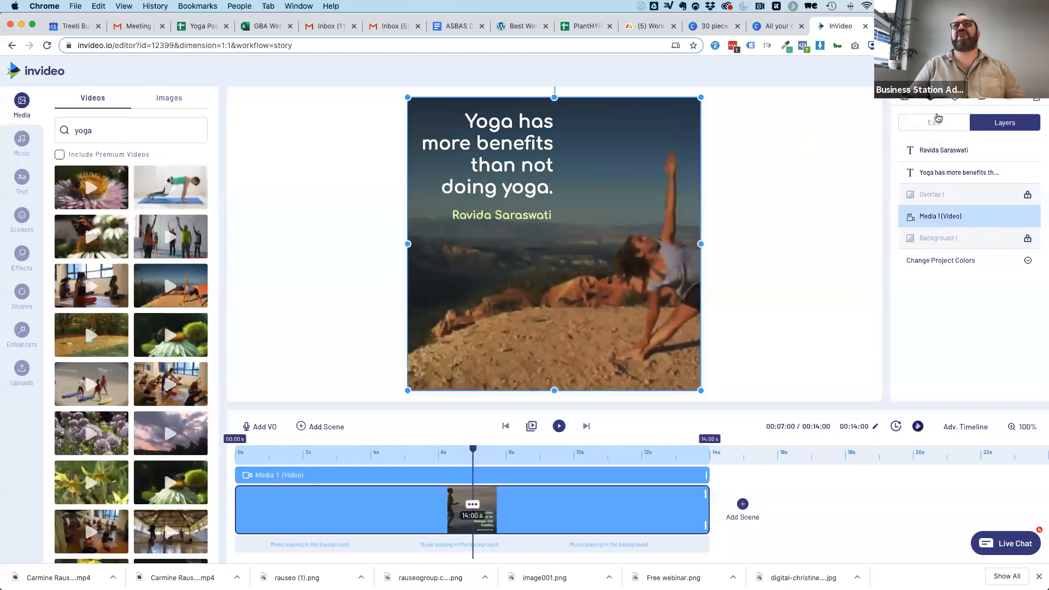
click(936, 122)
click(920, 174)
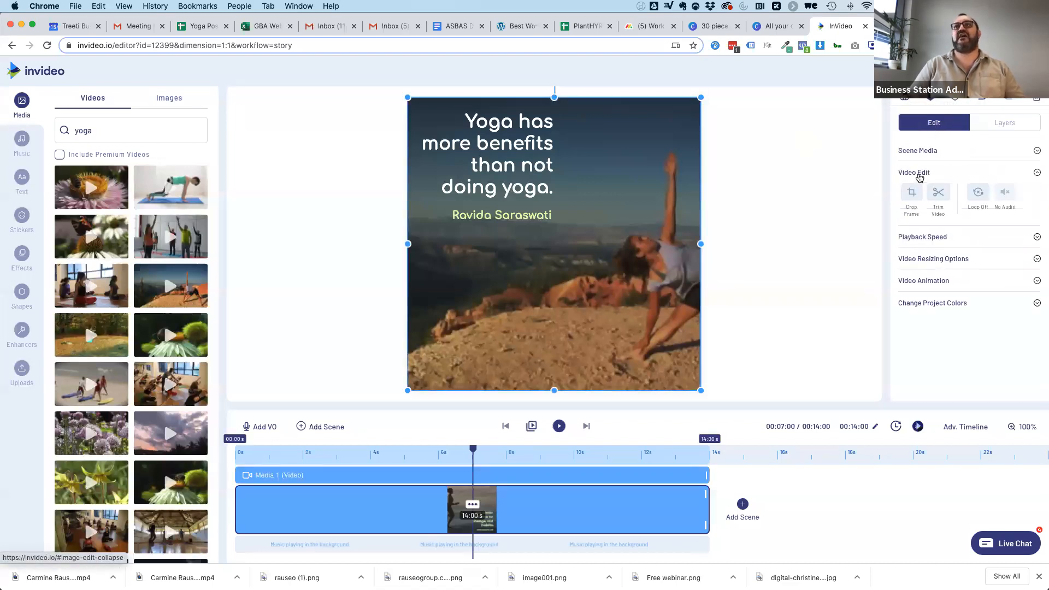
click(913, 194)
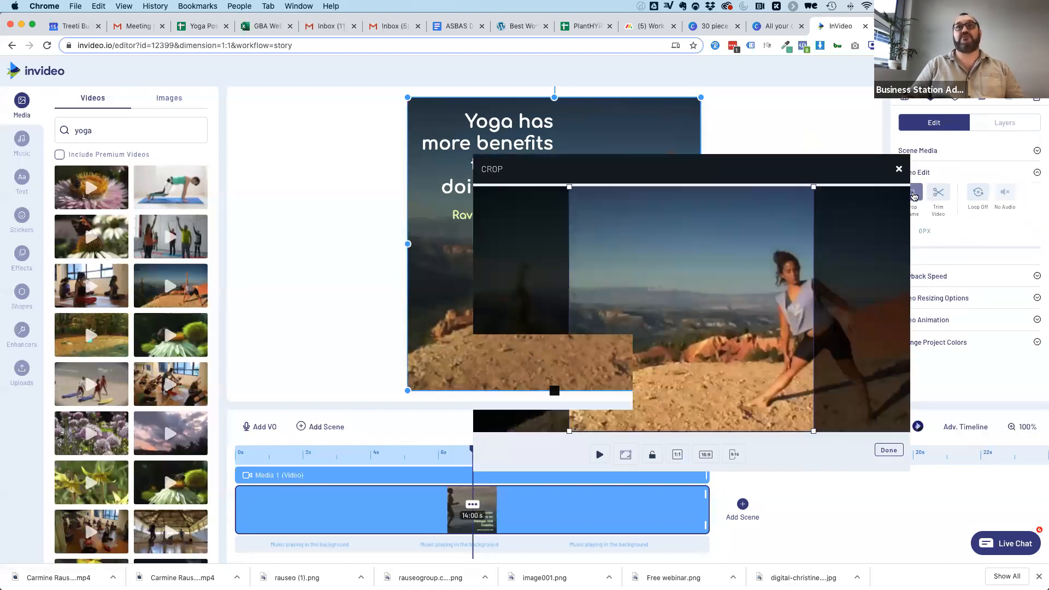
drag(571, 305, 637, 310)
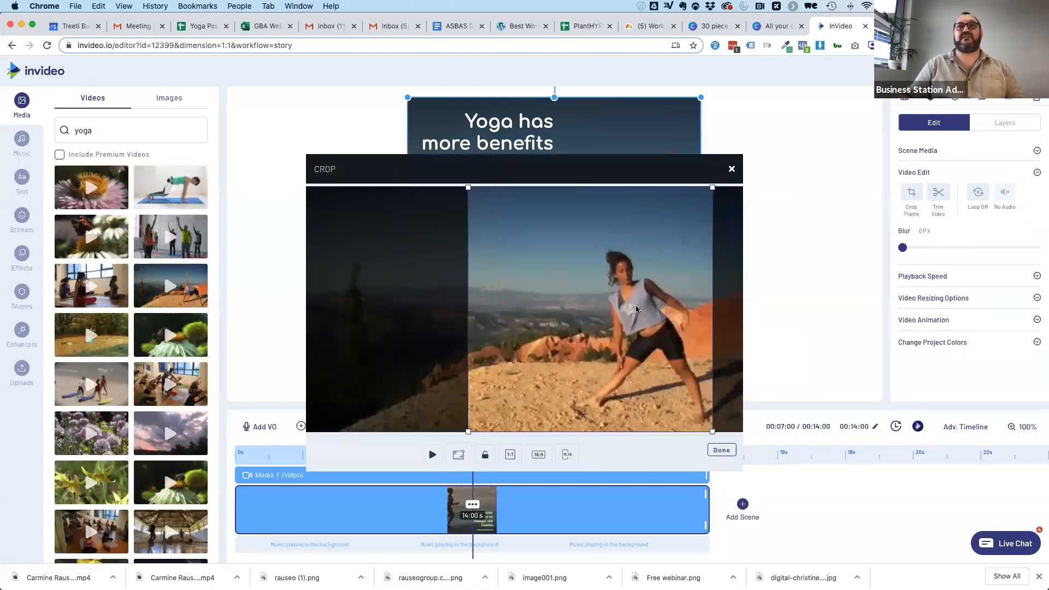
click(722, 449)
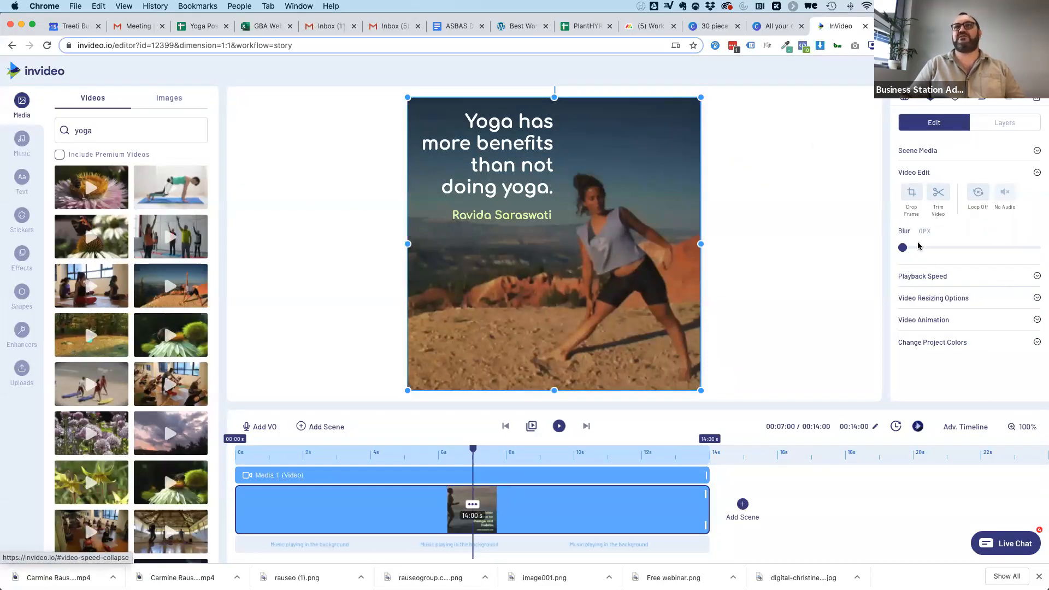
Unlock the Overlay 1 layer and delete it from the scene.
click(995, 121)
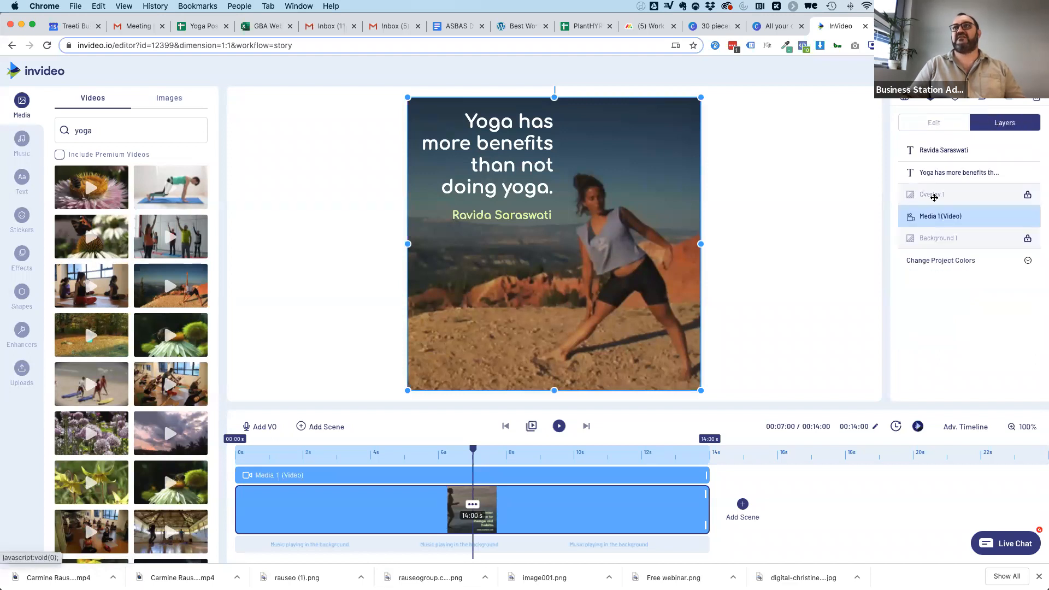
click(1031, 197)
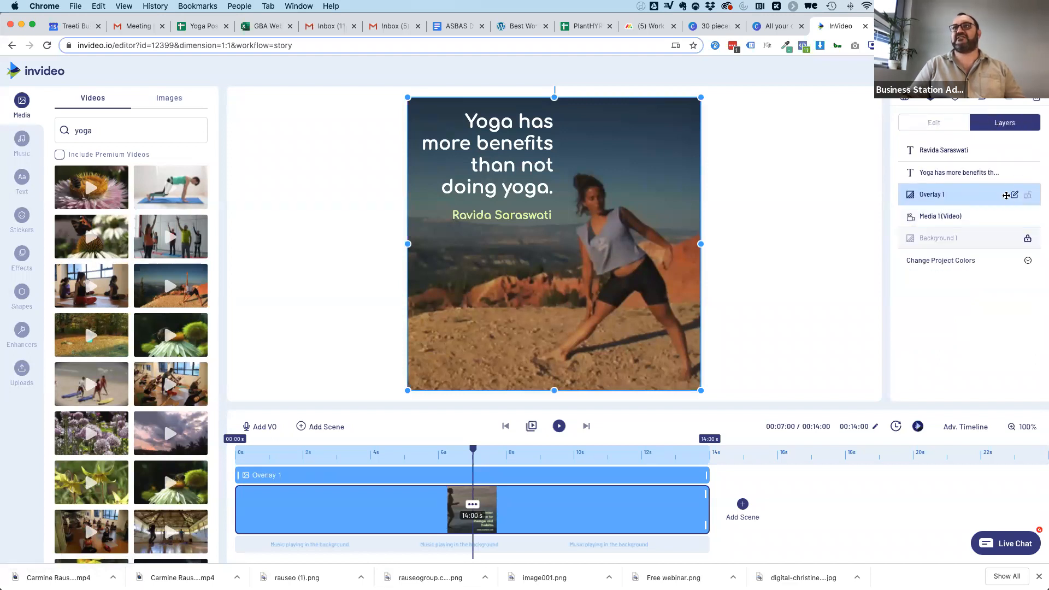
key(Delete)
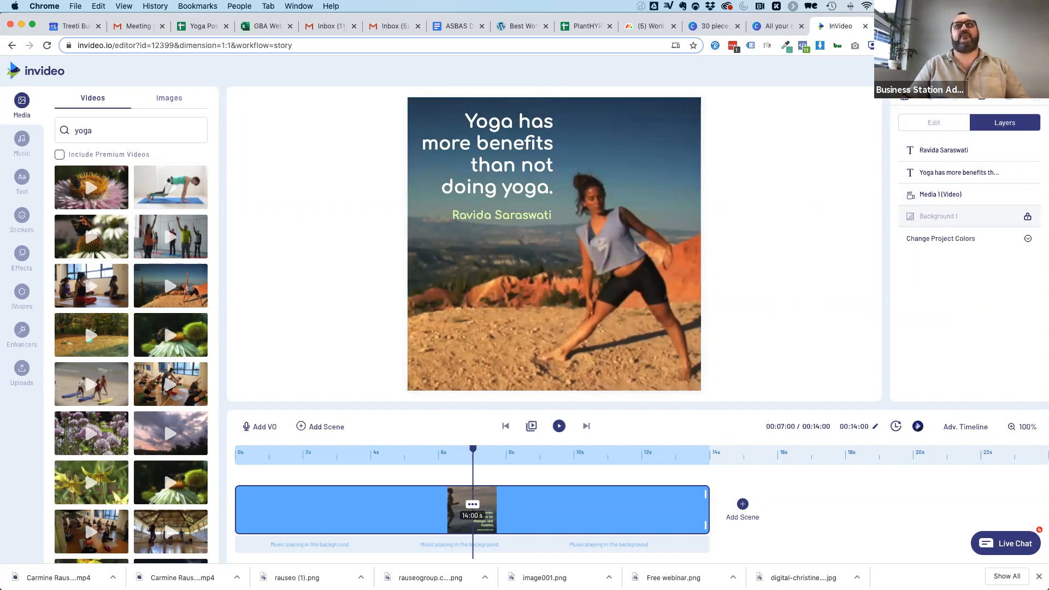
Preview the square yoga quote video and export it.
click(997, 71)
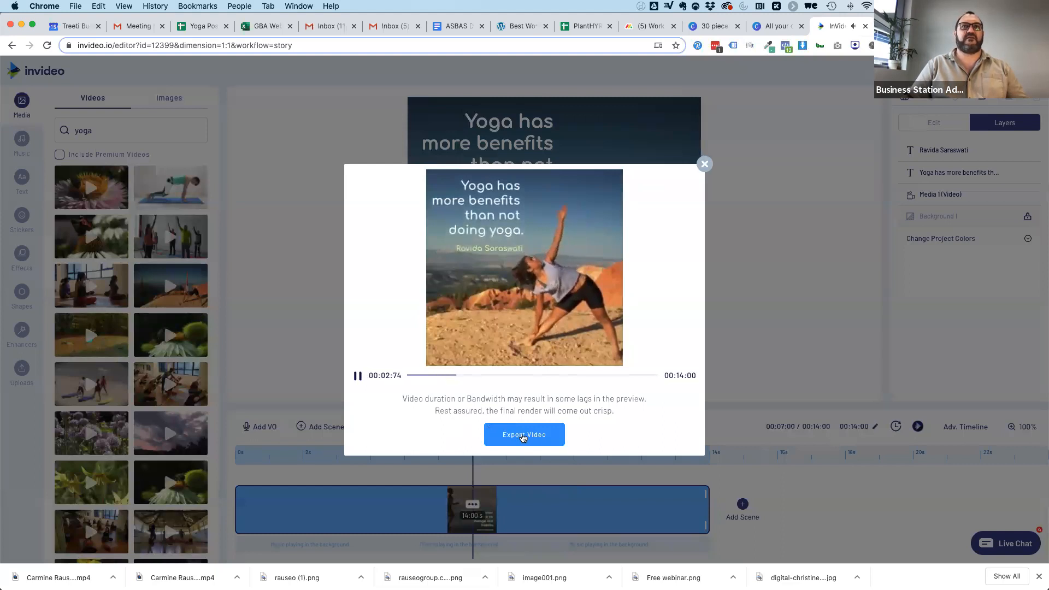
click(523, 435)
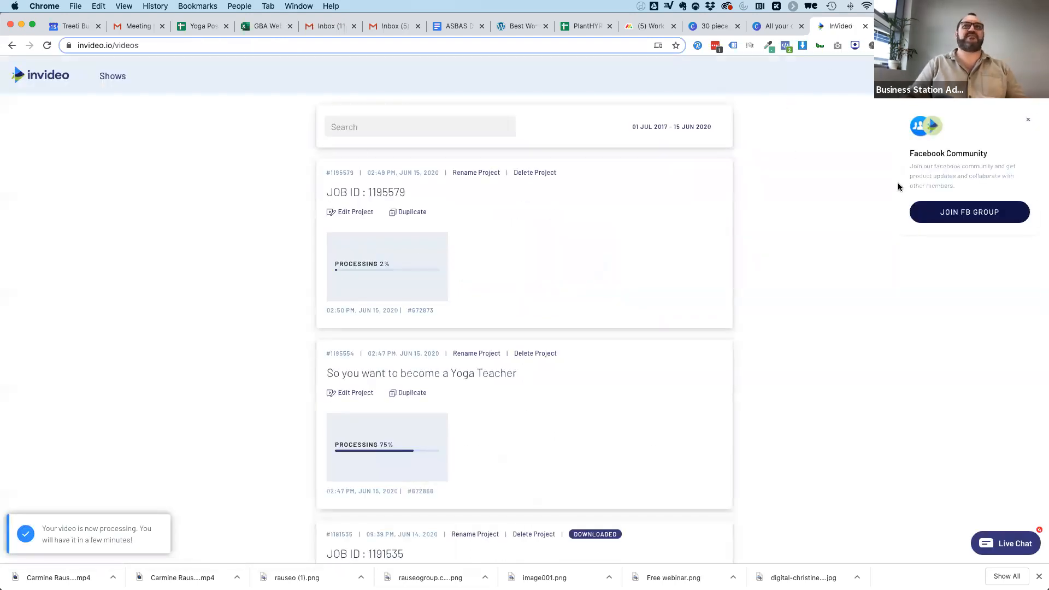
Return to the template library, switch the pre-made templates to the Instagram Story format, and browse the What's Hot templates.
click(41, 75)
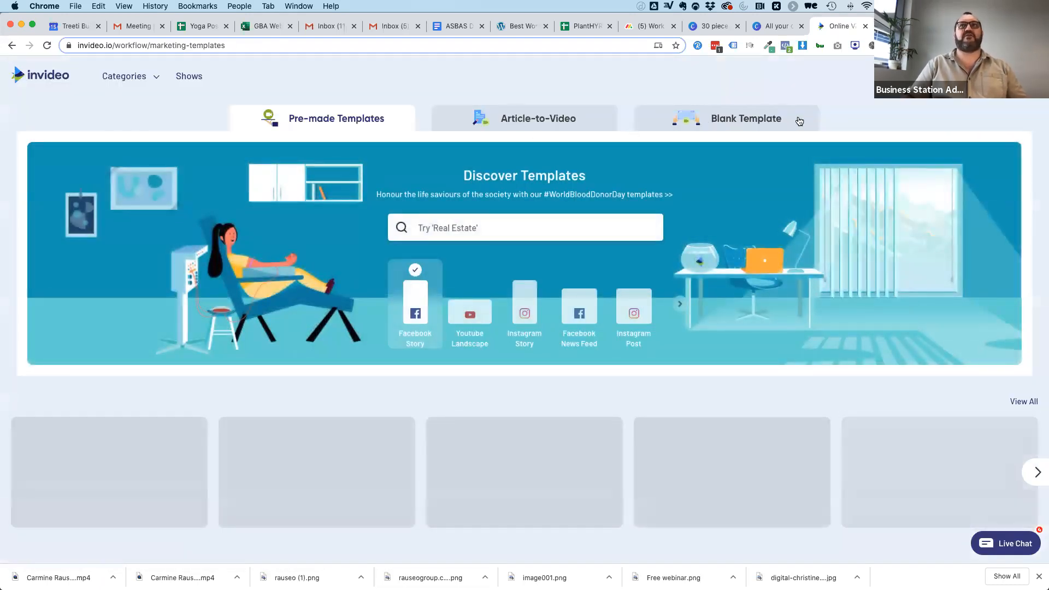
scroll(559, 372, down, 1)
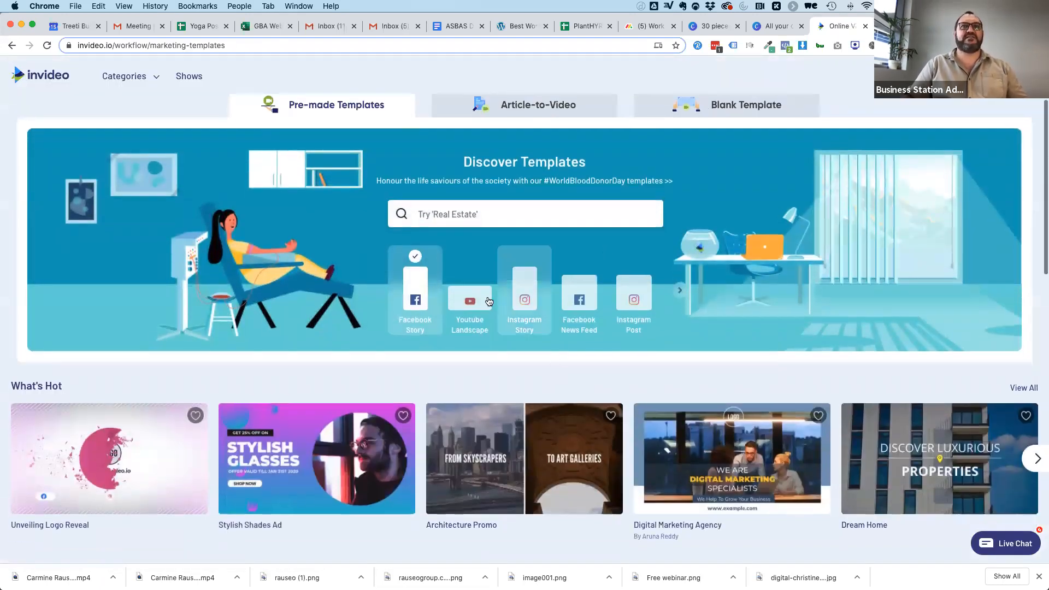
click(525, 295)
scroll(564, 355, down, 5)
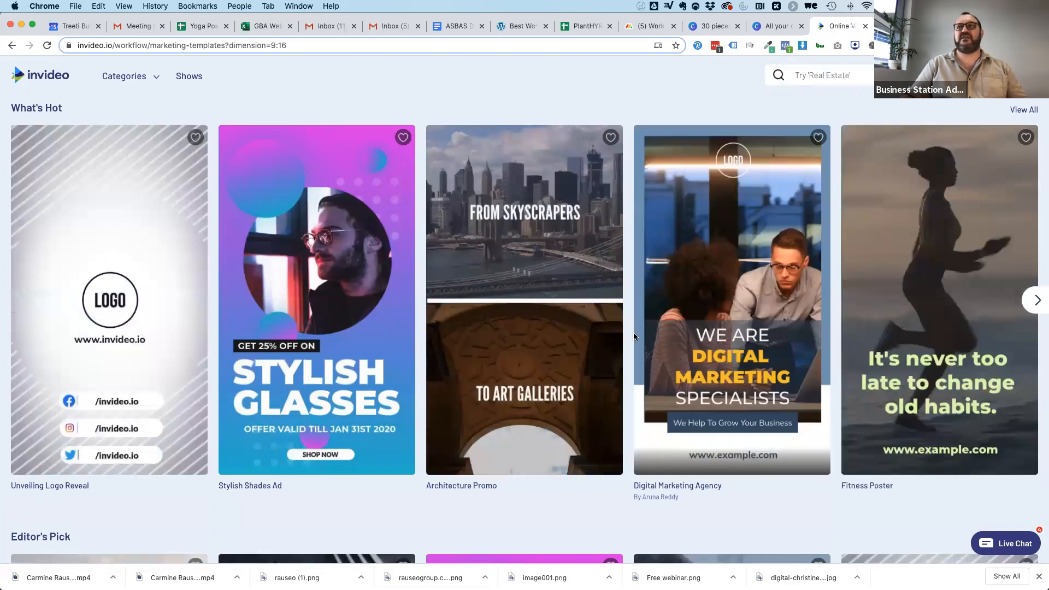
scroll(645, 328, down, 2)
scroll(765, 285, up, 2)
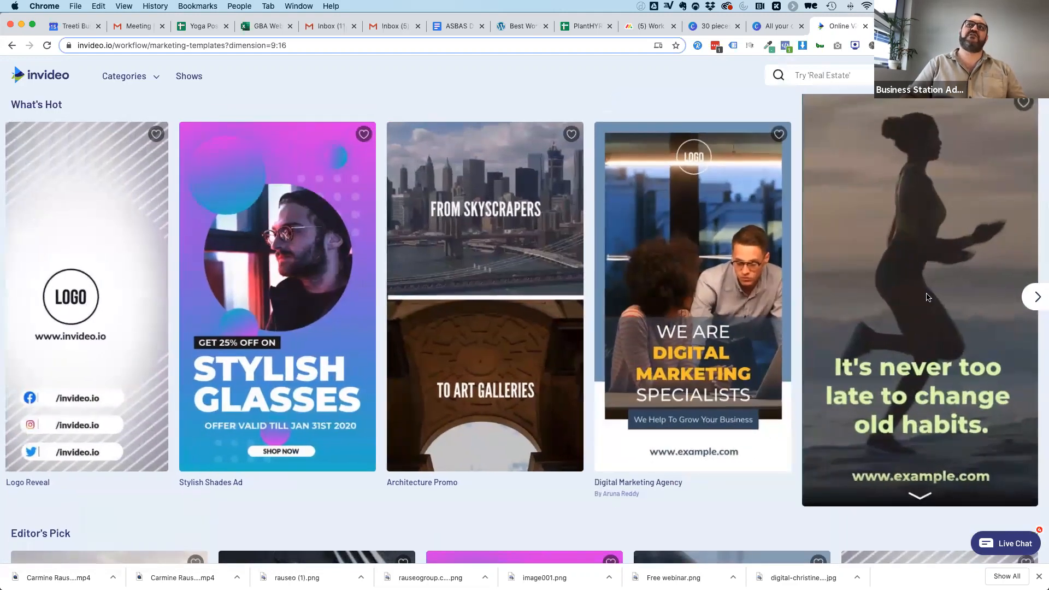
Start a new project from the Fitness Poster template in the vertical (9:16) format.
click(923, 249)
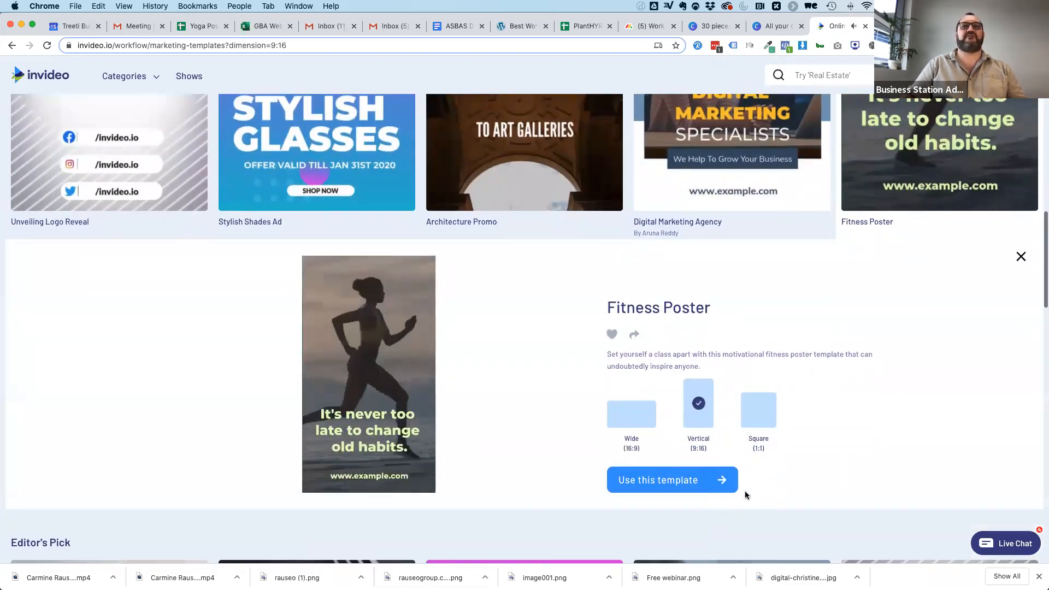
click(665, 488)
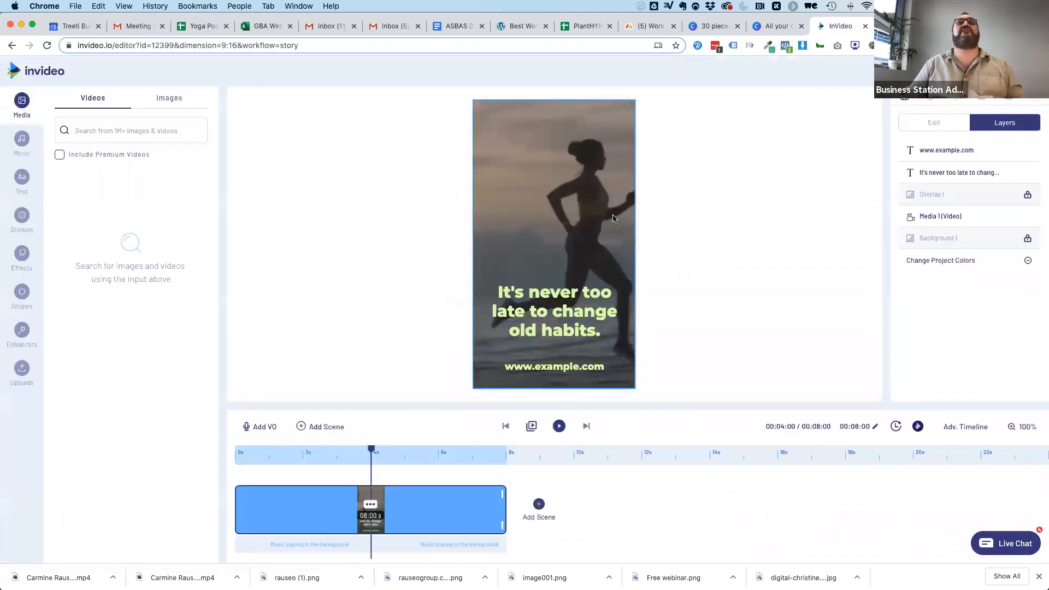
Search the stock videos for "yoga" and replace the background runner video with the untrimmed clip of the woman posing on the desert cliff.
click(453, 126)
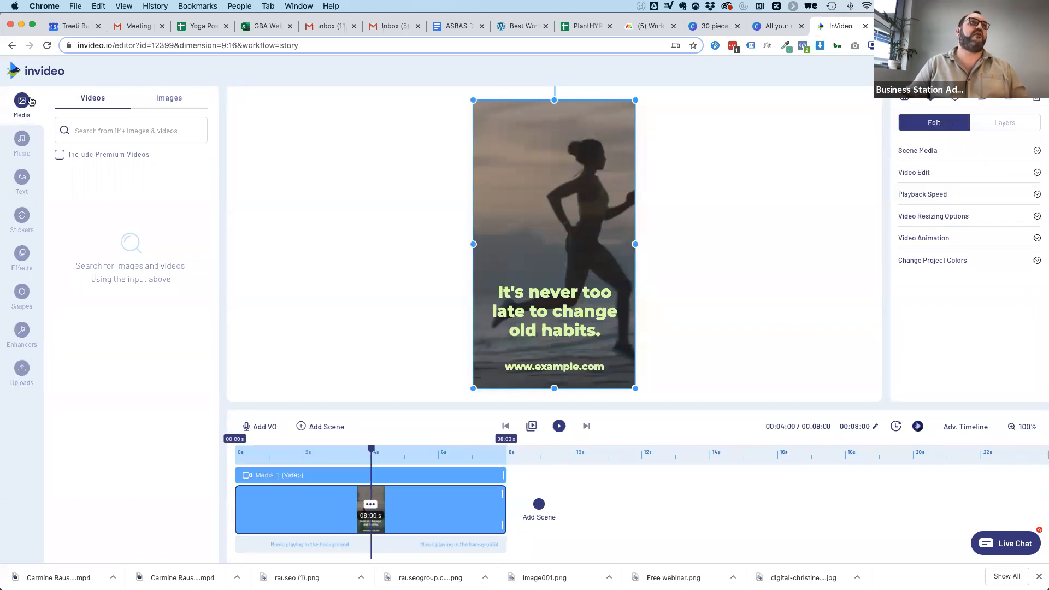
click(84, 128)
text(yoga)
key(Return)
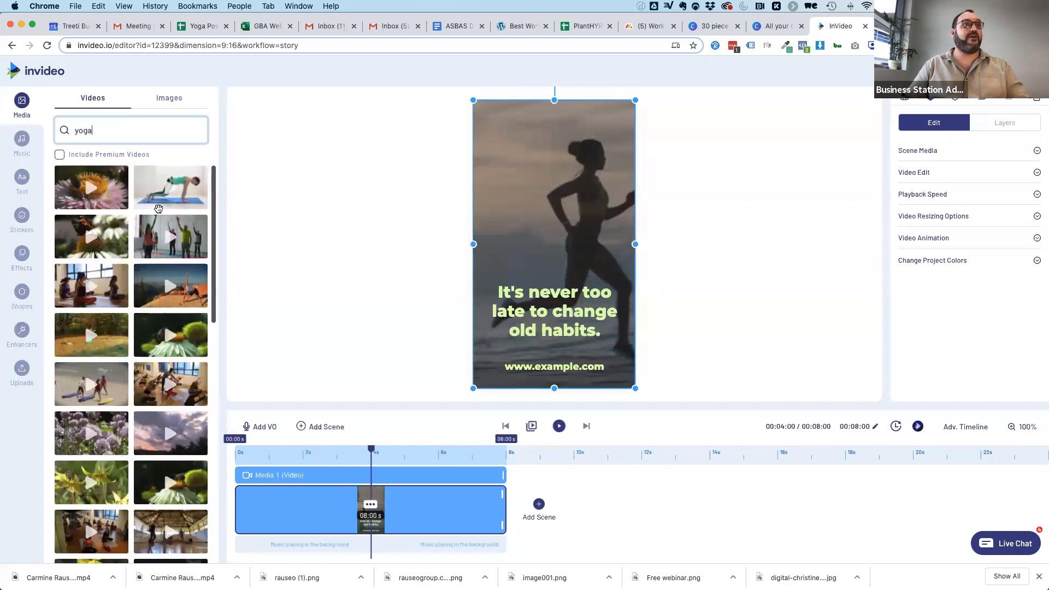
drag(151, 296, 563, 180)
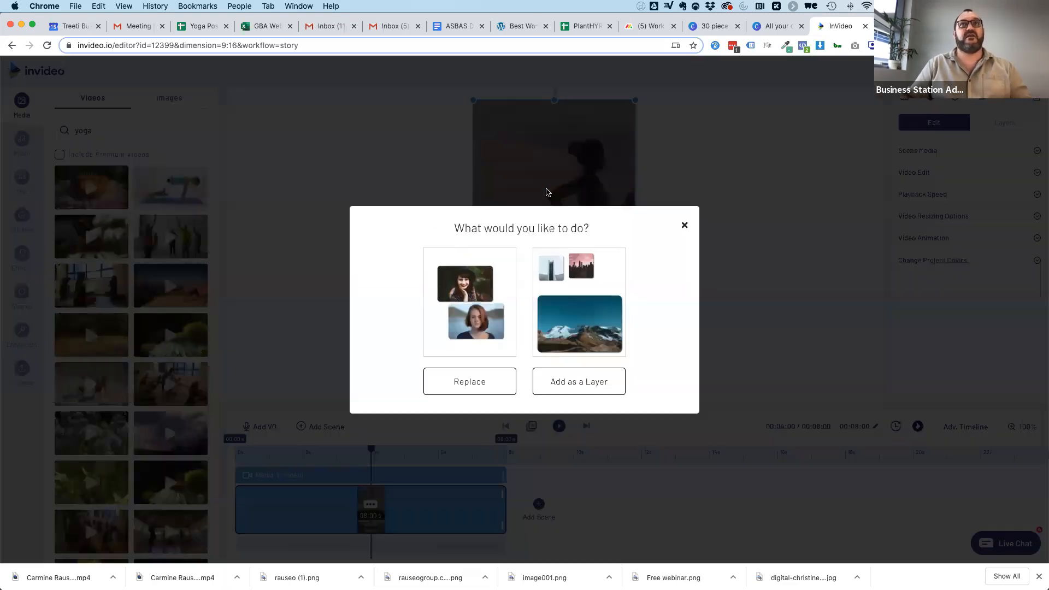
click(500, 380)
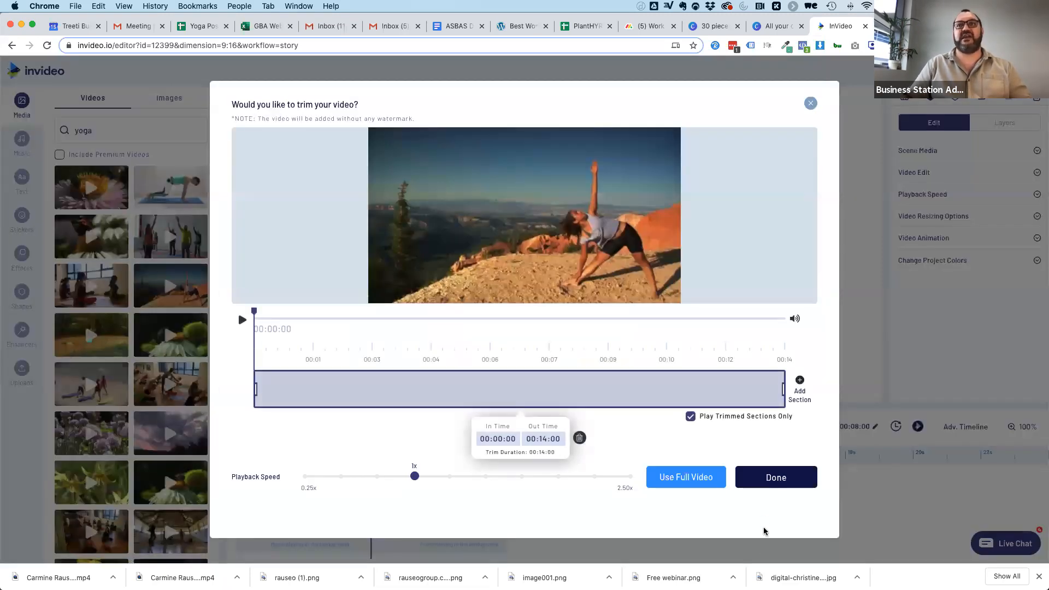
click(774, 481)
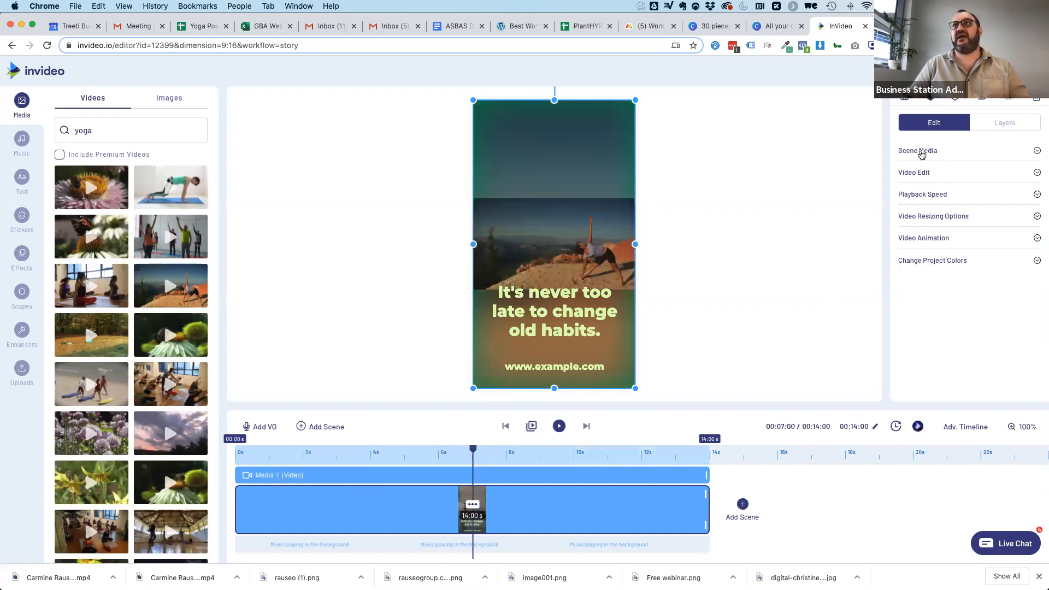
Crop the yoga video to a vertical frame around the posing woman so it fills the canvas.
click(917, 173)
click(912, 193)
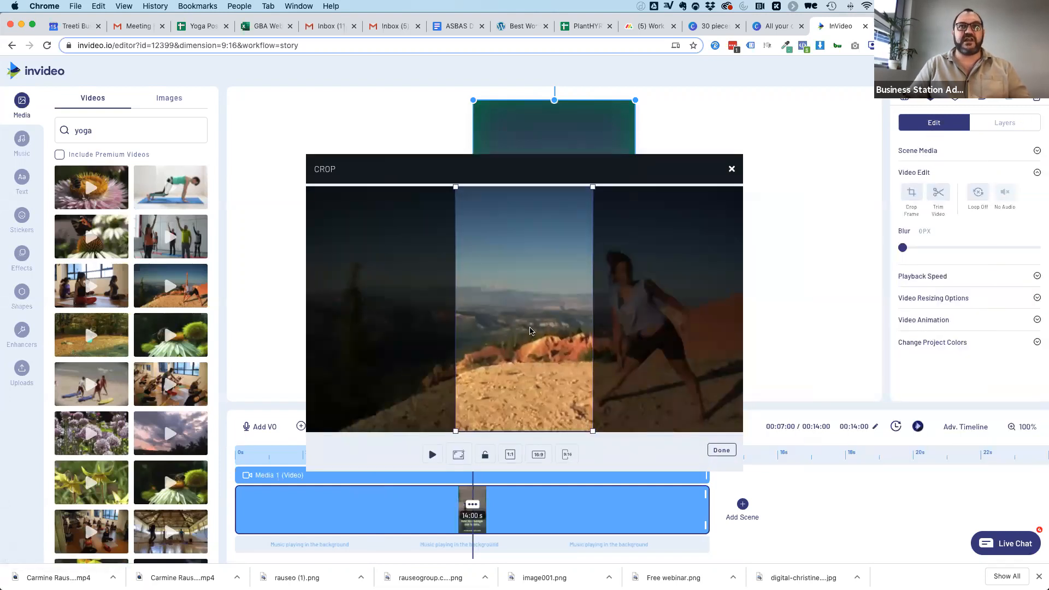
drag(530, 331, 649, 341)
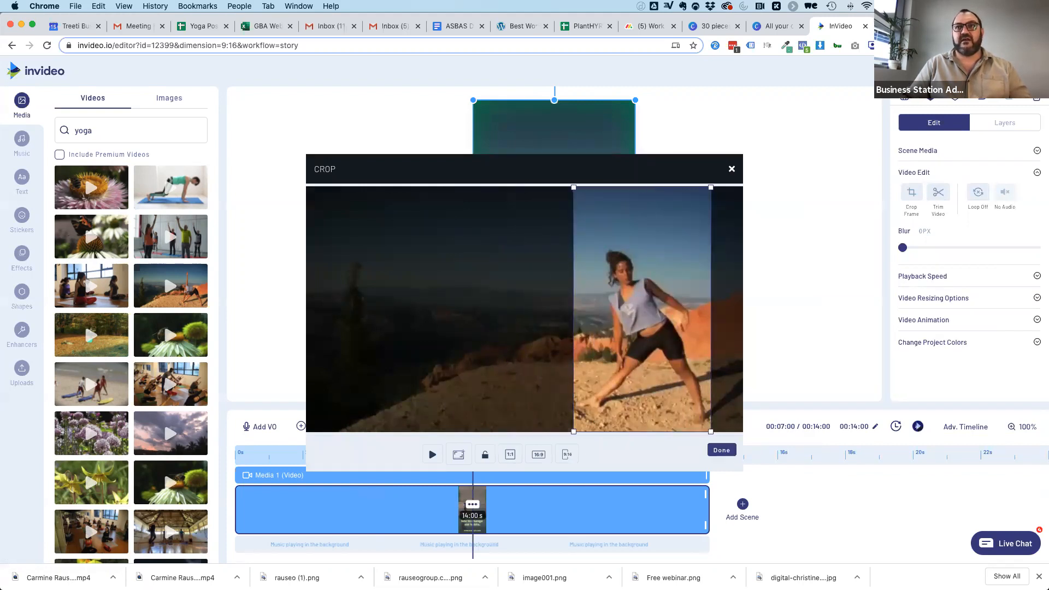
click(721, 449)
Move the headline to the upper part of the canvas and place the web address below it, shrunk and toward the right edge.
drag(548, 272, 548, 135)
drag(541, 368, 534, 191)
drag(467, 181, 547, 189)
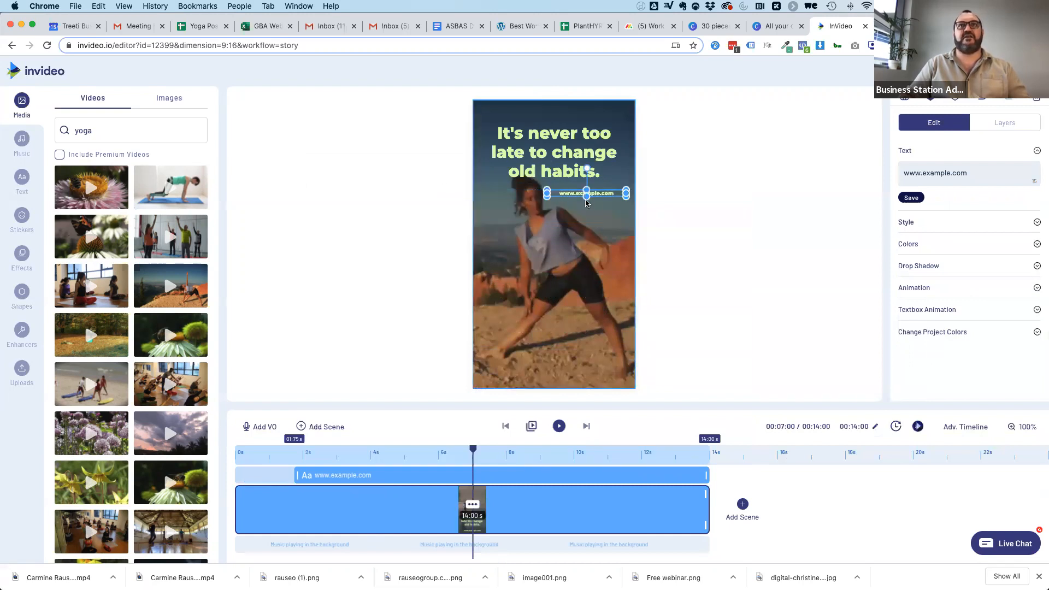
Right-align the headline, shrink its text box and shift it toward the right side of the canvas.
click(579, 157)
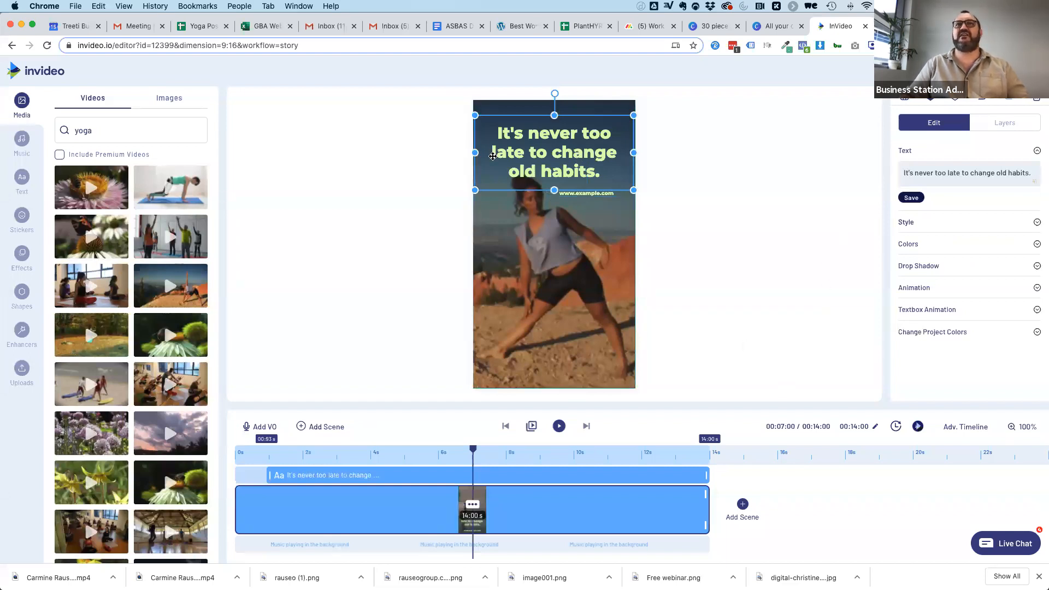
click(909, 223)
scroll(1005, 306, down, 1)
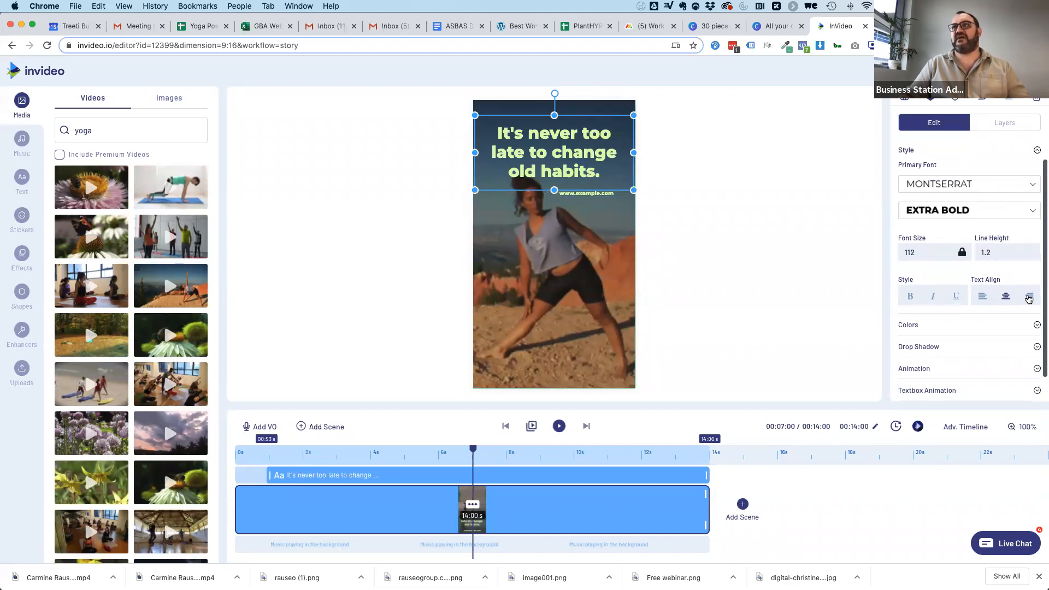
click(1029, 296)
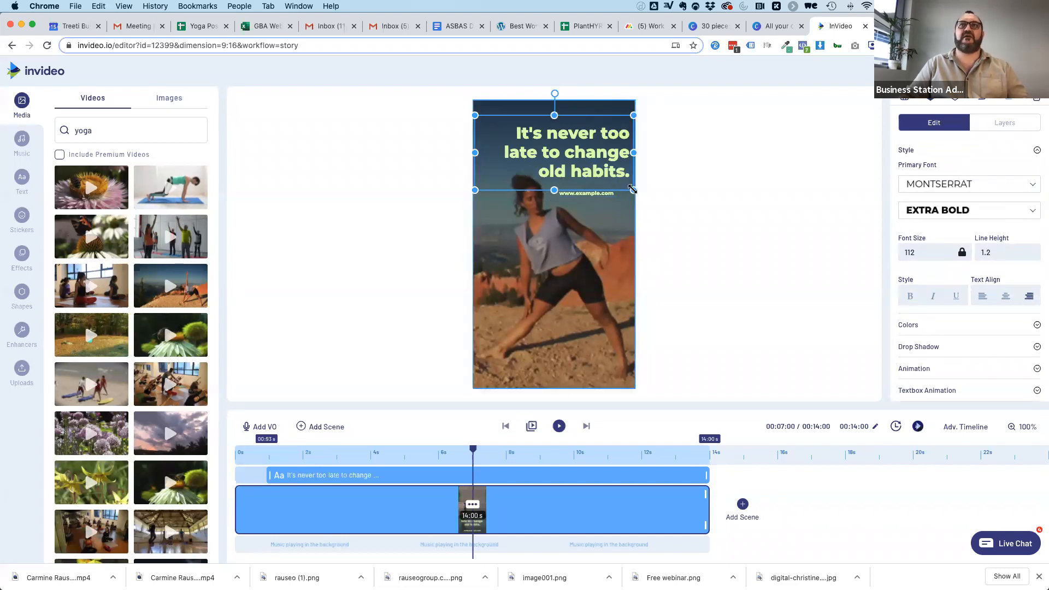
drag(634, 190, 584, 166)
drag(548, 135, 590, 135)
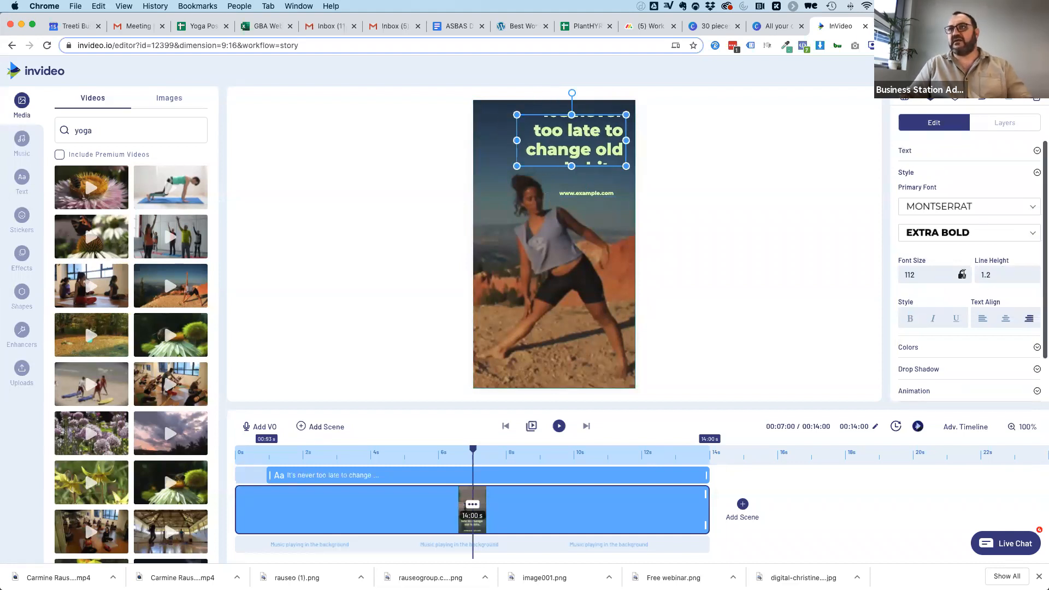
Set the headline's font size to 85 and move the web address up directly beneath it.
click(962, 275)
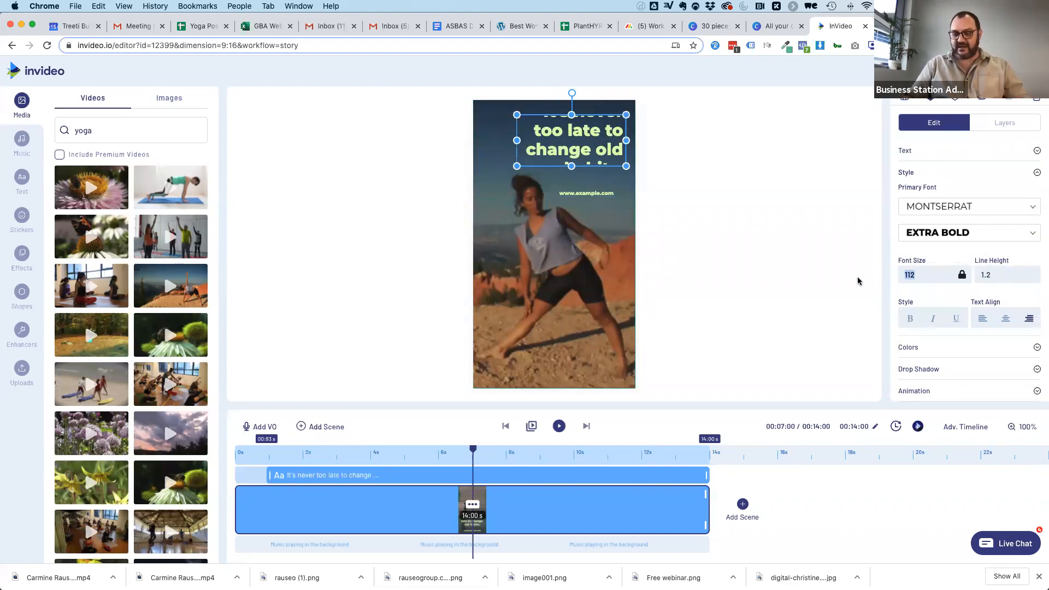
key(Return)
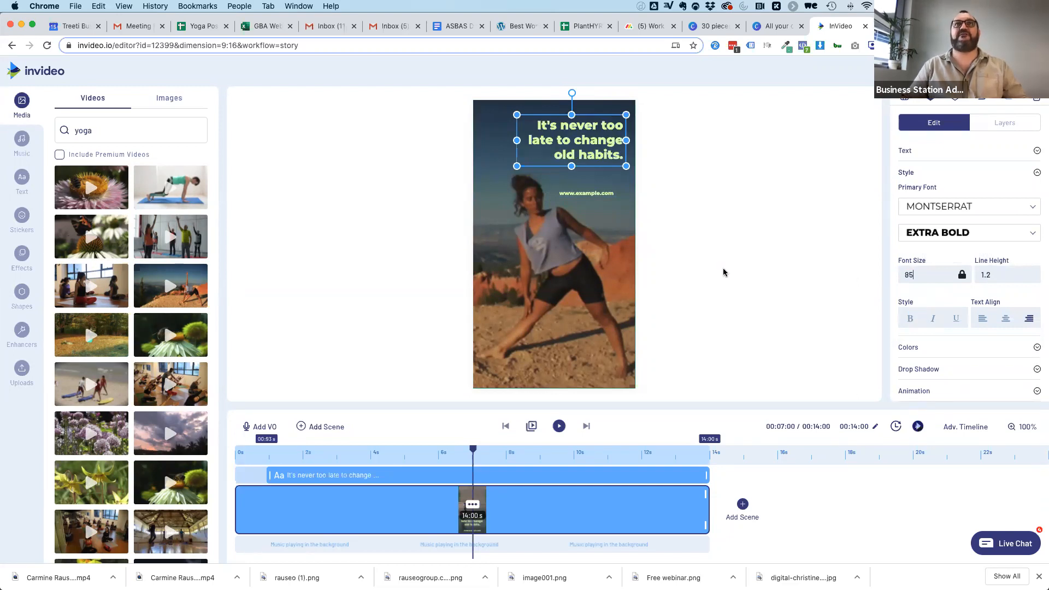
click(724, 272)
drag(595, 194, 595, 174)
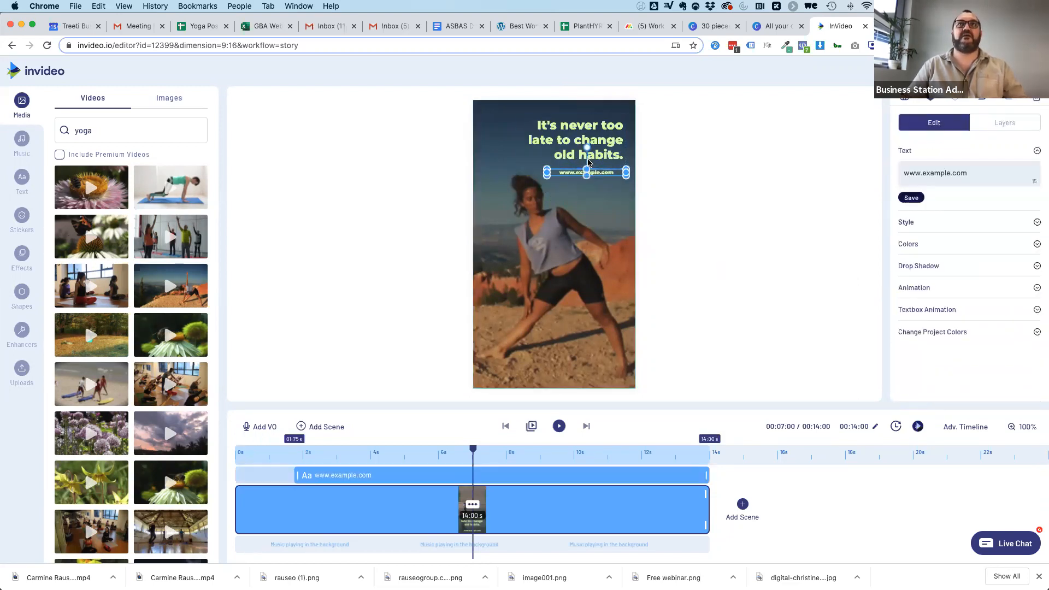
Replace the headline text with "You'll never regret a great yoga session.".
click(566, 151)
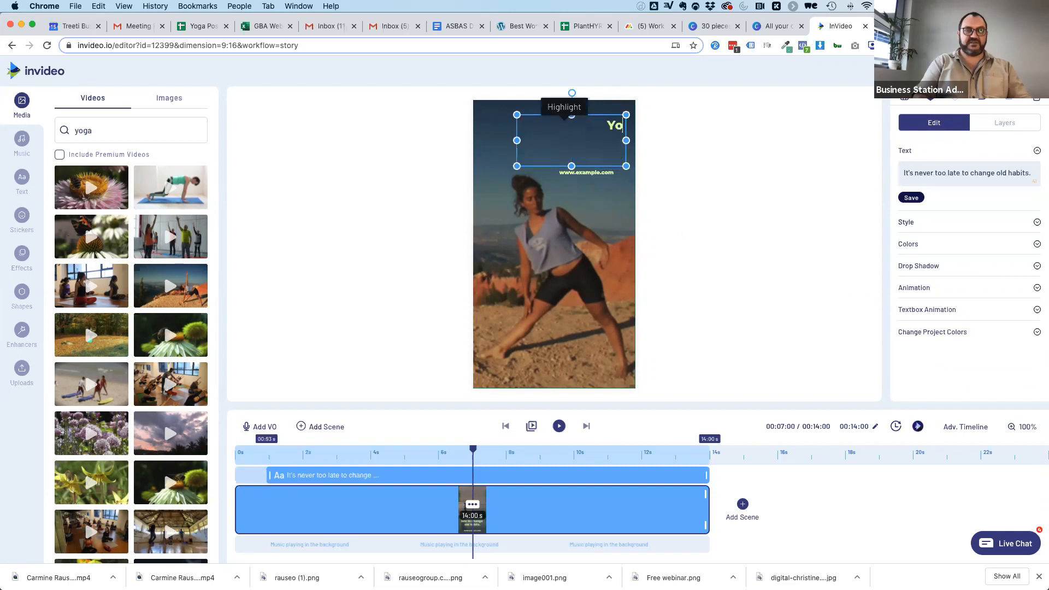
text(regre)
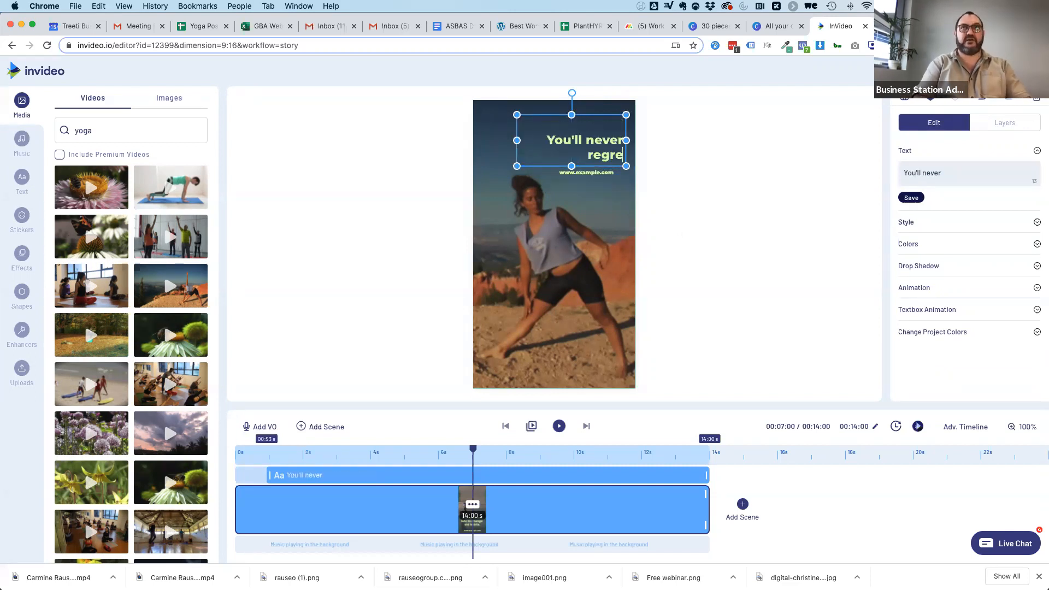
text(t a great y)
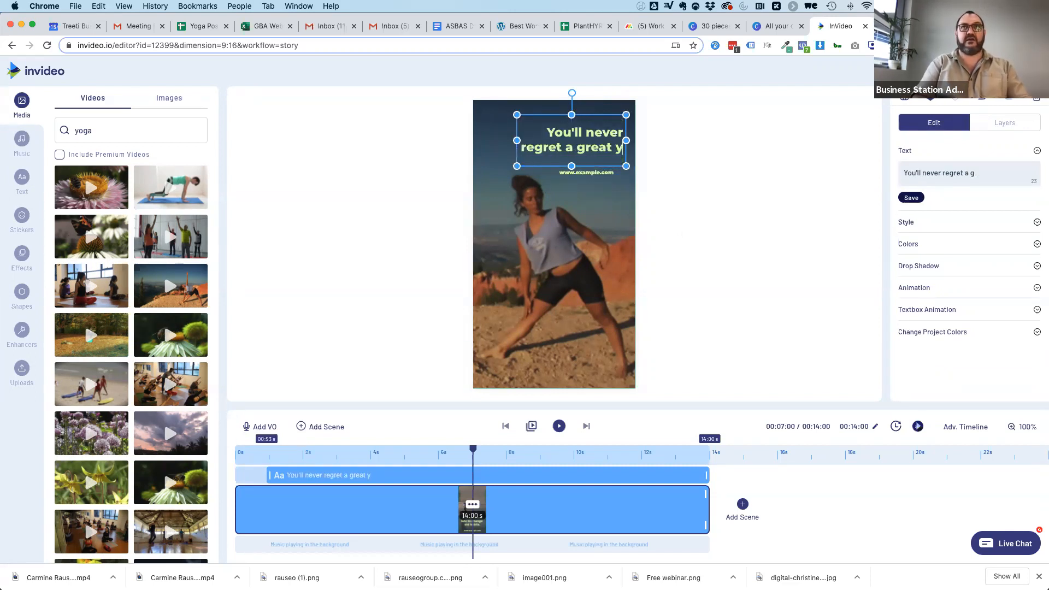
text(oag se)
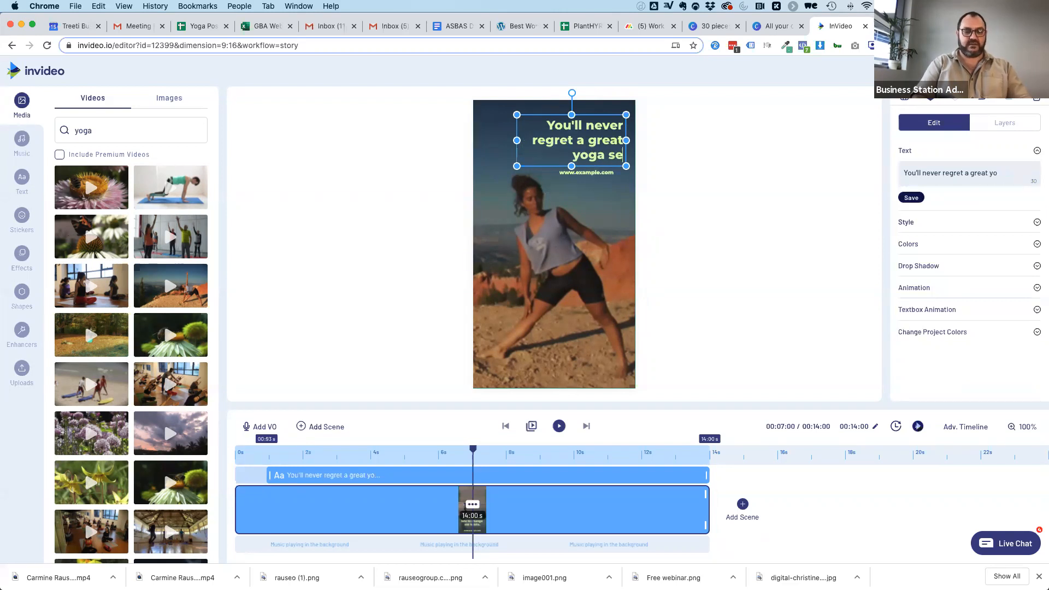
text(ssion.)
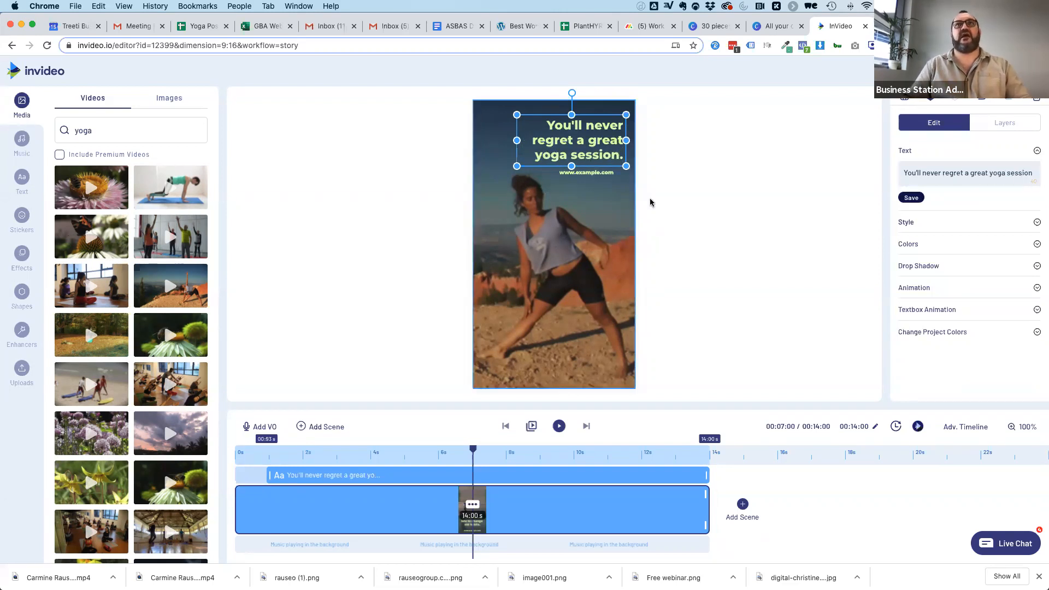
click(576, 174)
click(586, 172)
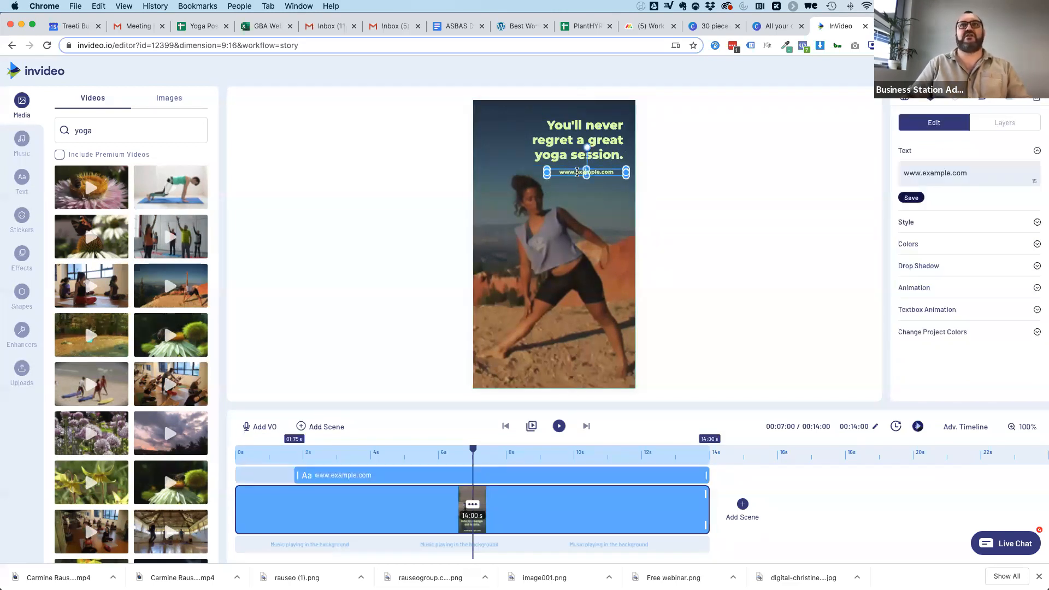
text(myyogastudio)
click(693, 212)
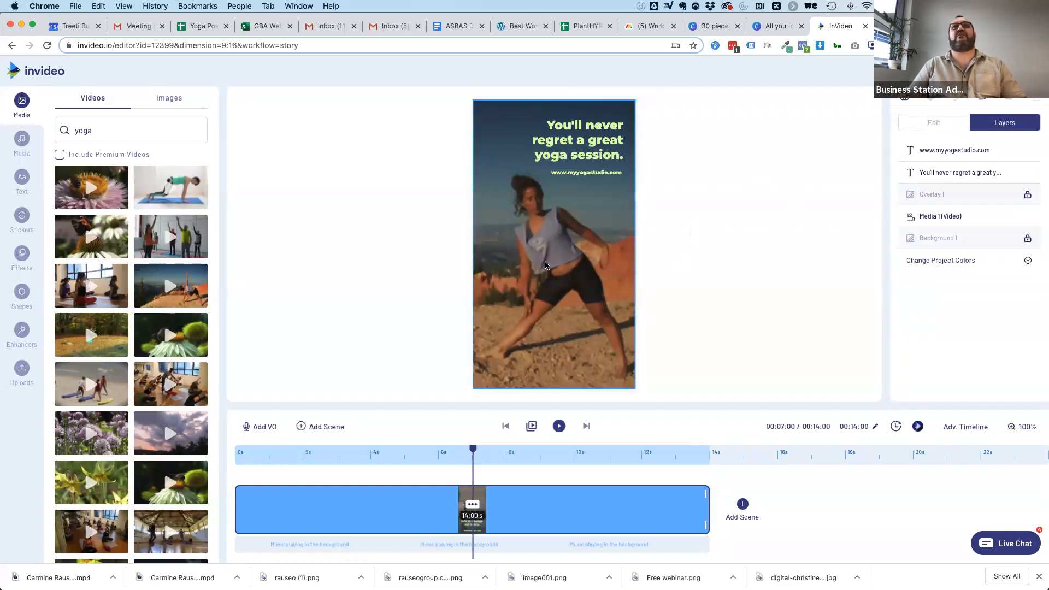
Preview the vertical yoga story video and export it.
click(856, 78)
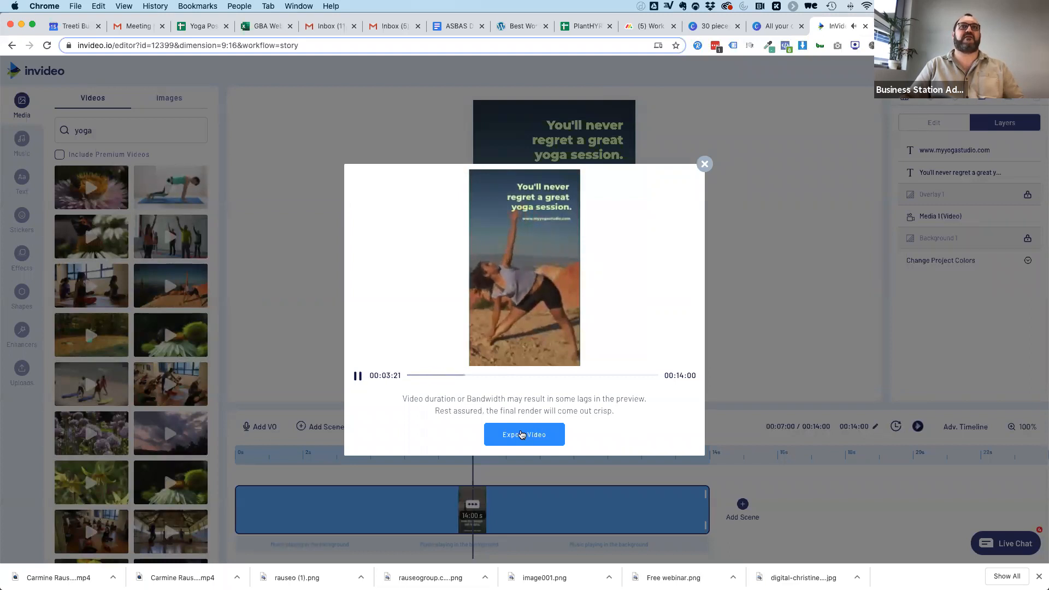
click(522, 434)
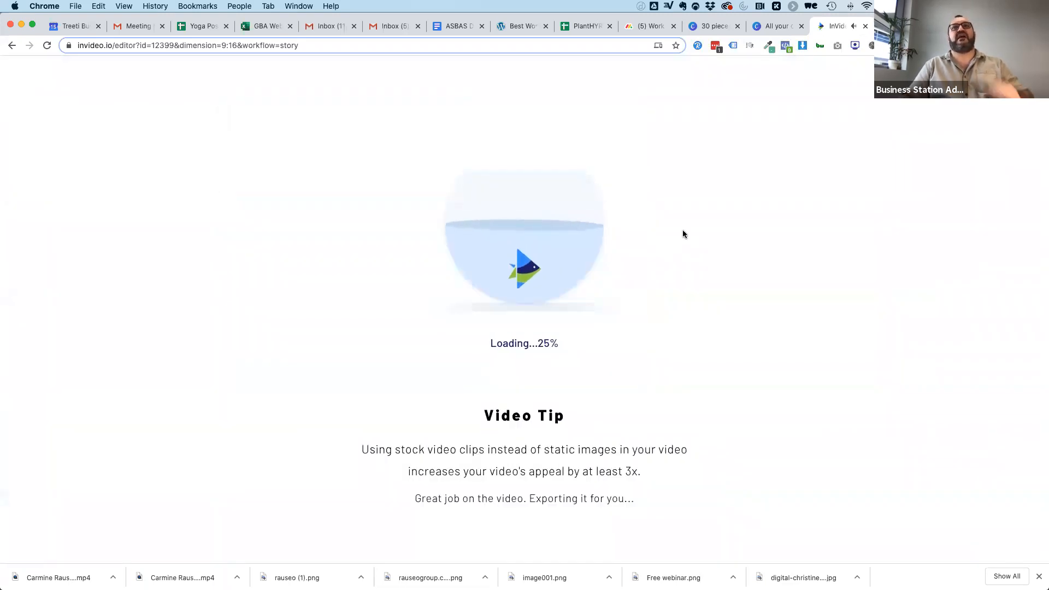
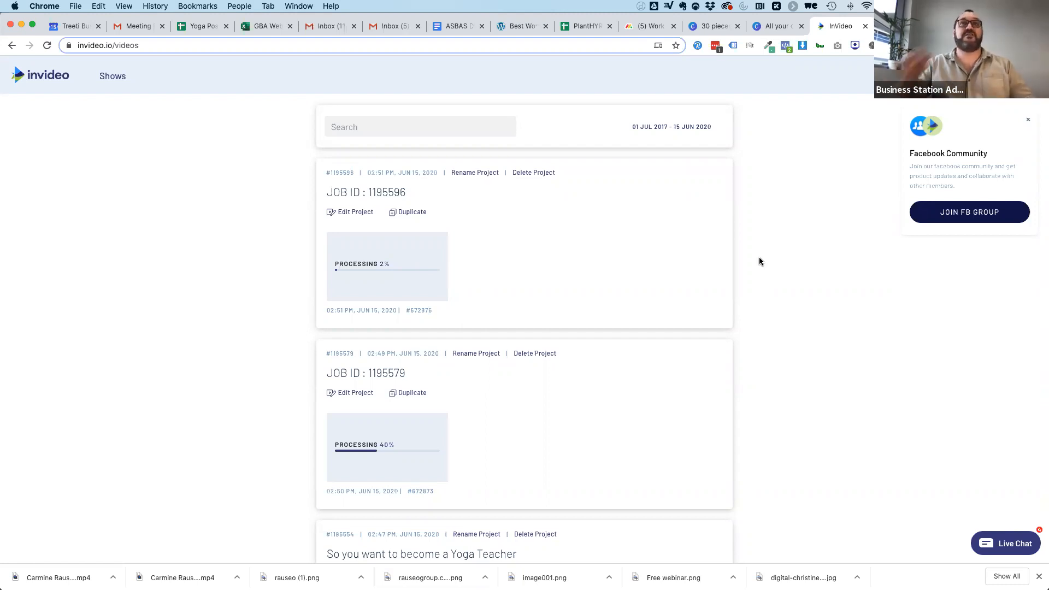
Download the completed "So you want to become a Yoga Teacher" video from the project list.
scroll(683, 329, down, 3)
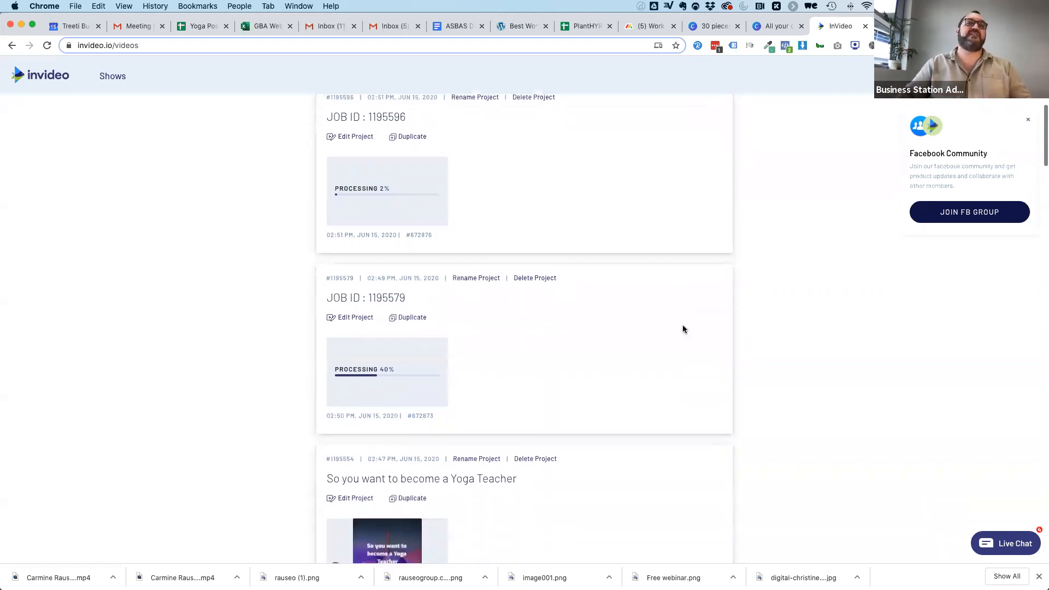
click(438, 446)
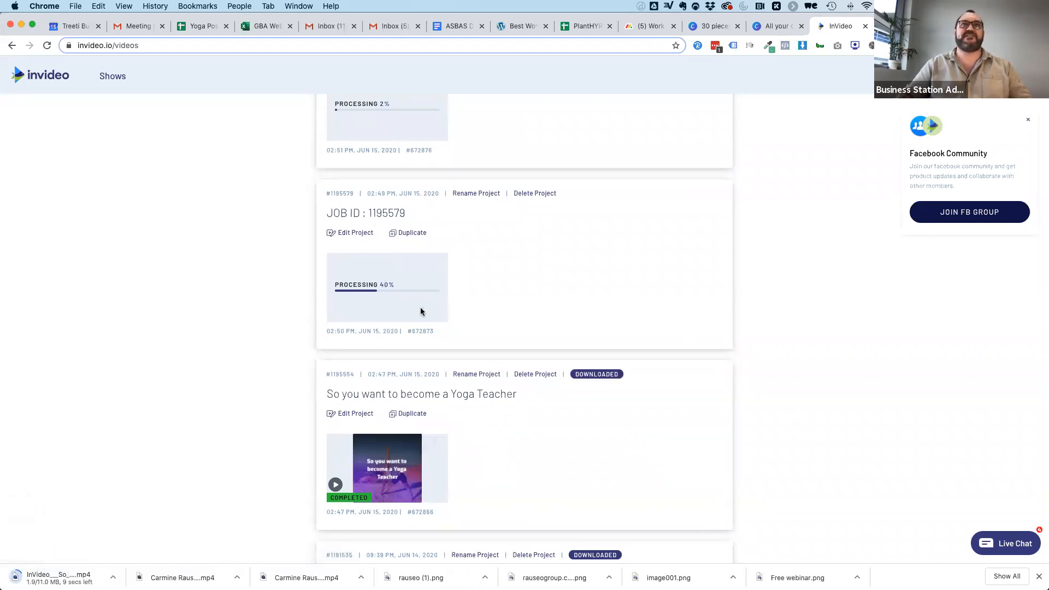
scroll(420, 306, up, 2)
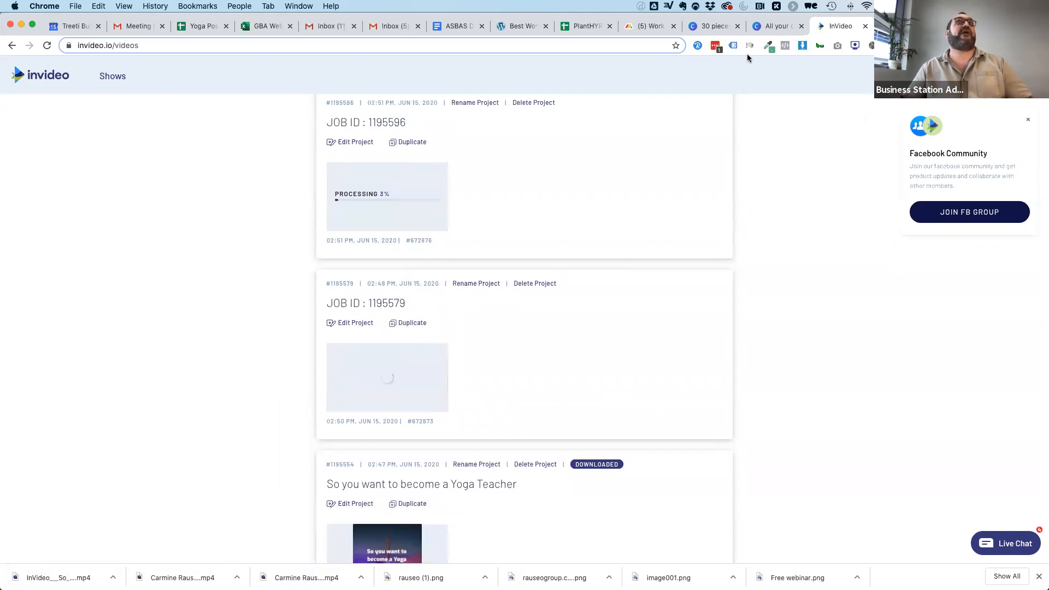
Switch to Canva, find the Clickstarter Instagram Post design among all designs, open it and look over its pages.
click(704, 27)
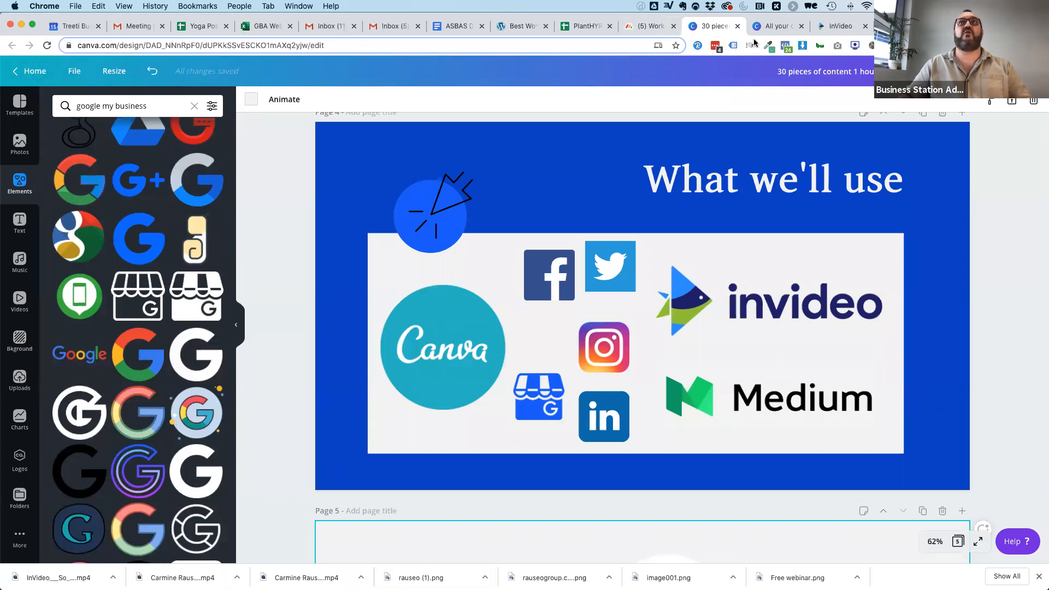
click(766, 26)
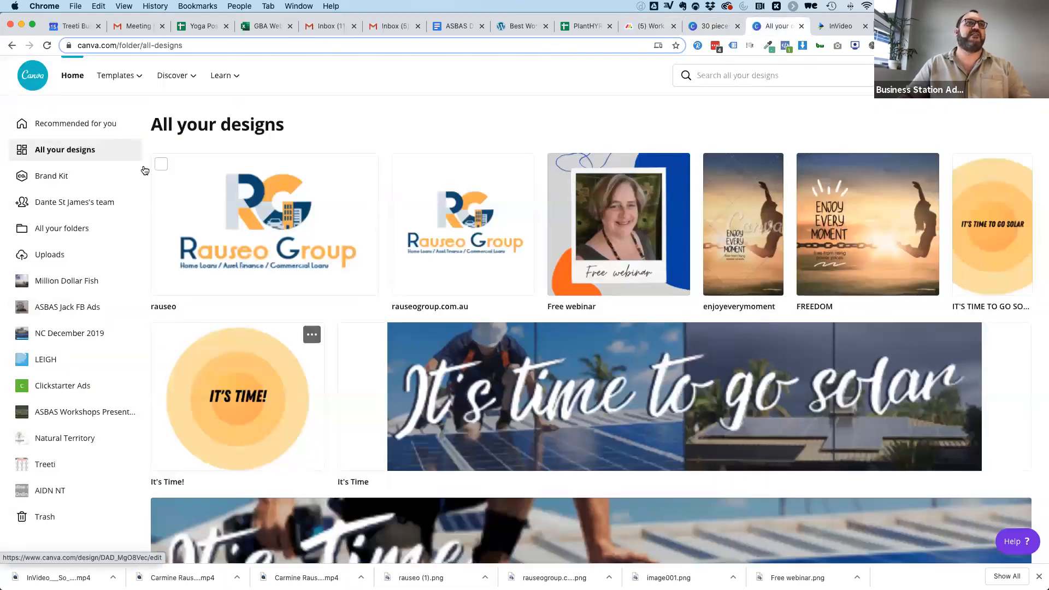
scroll(325, 386, down, 4)
scroll(325, 386, down, 15)
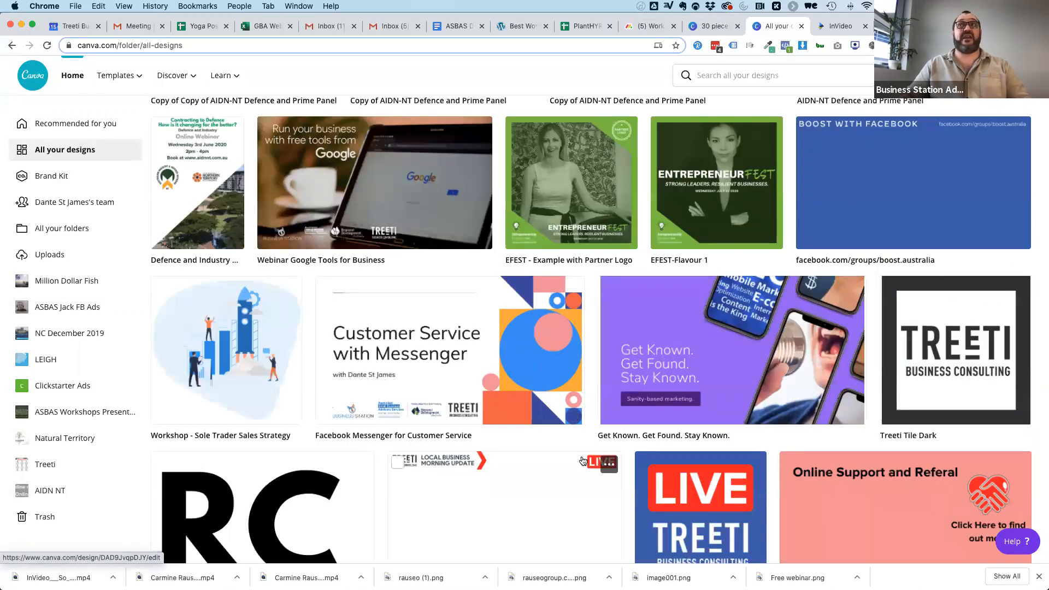
scroll(581, 458, down, 1)
scroll(582, 460, down, 8)
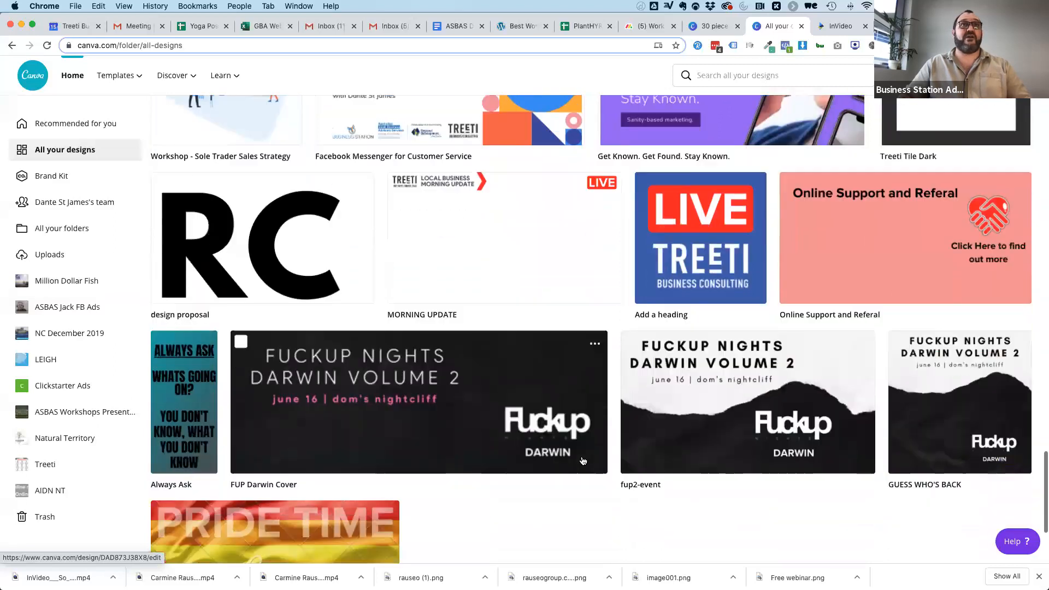
scroll(583, 461, down, 7)
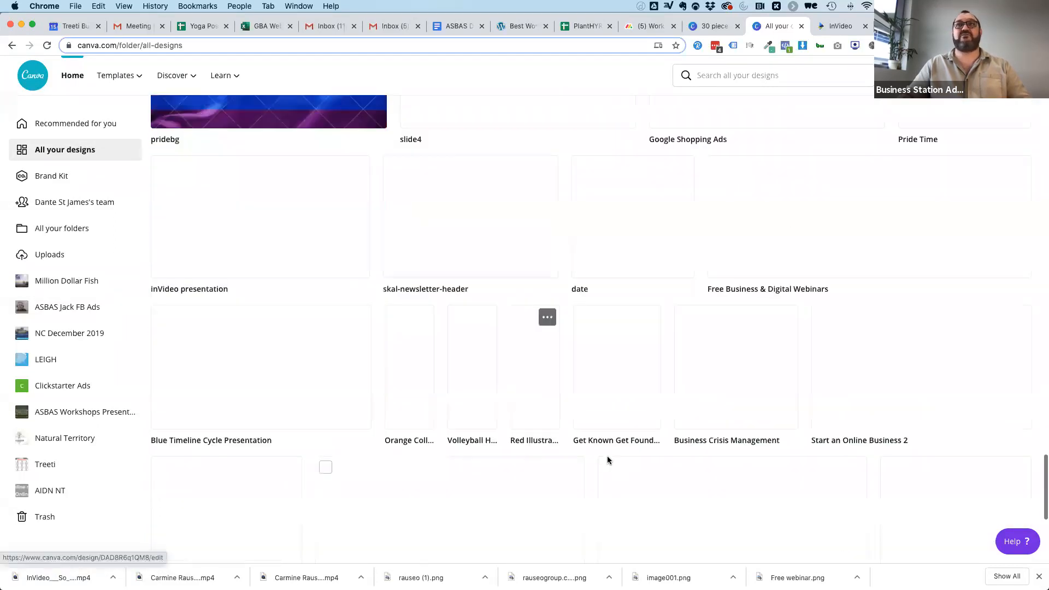
scroll(585, 413, down, 4)
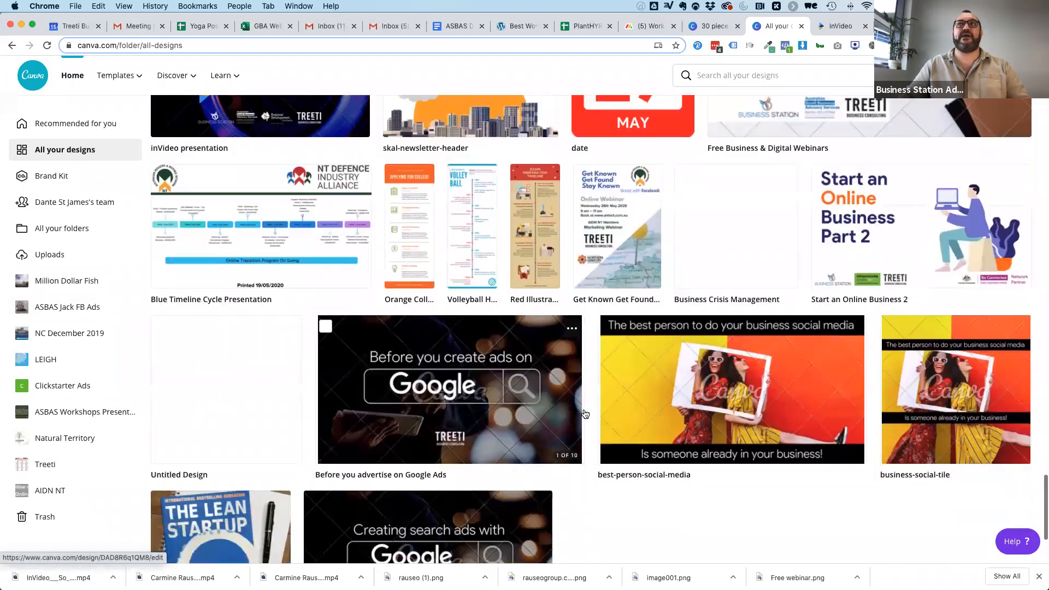
scroll(586, 414, down, 6)
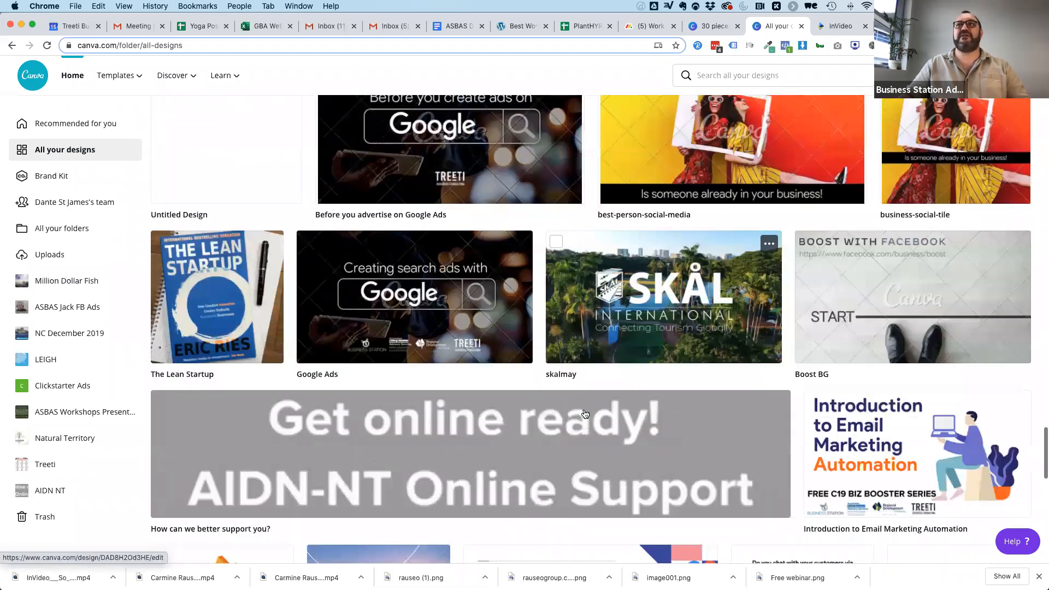
scroll(666, 368, down, 5)
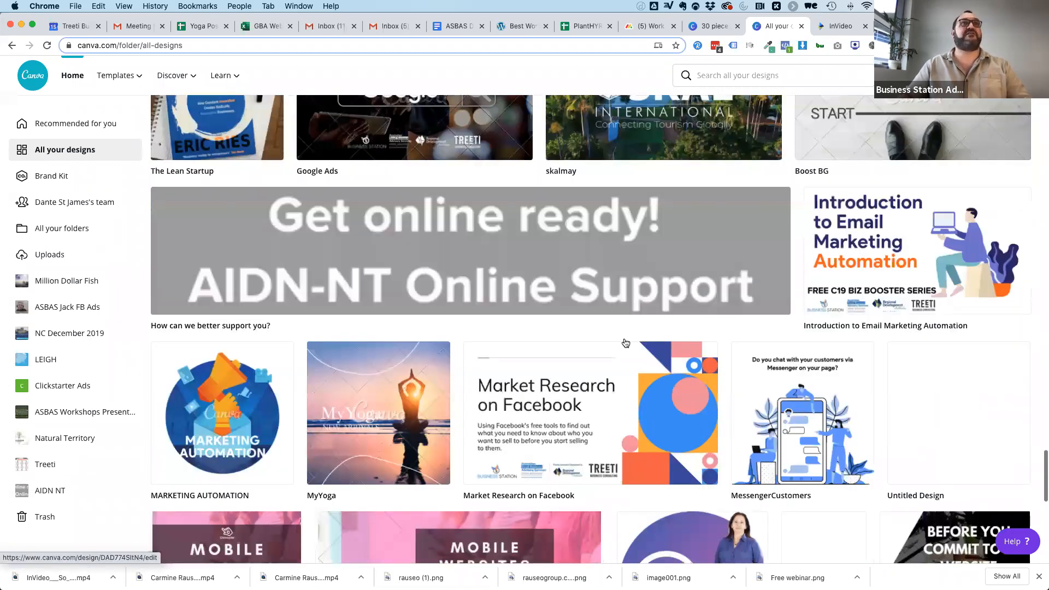
scroll(682, 385, down, 5)
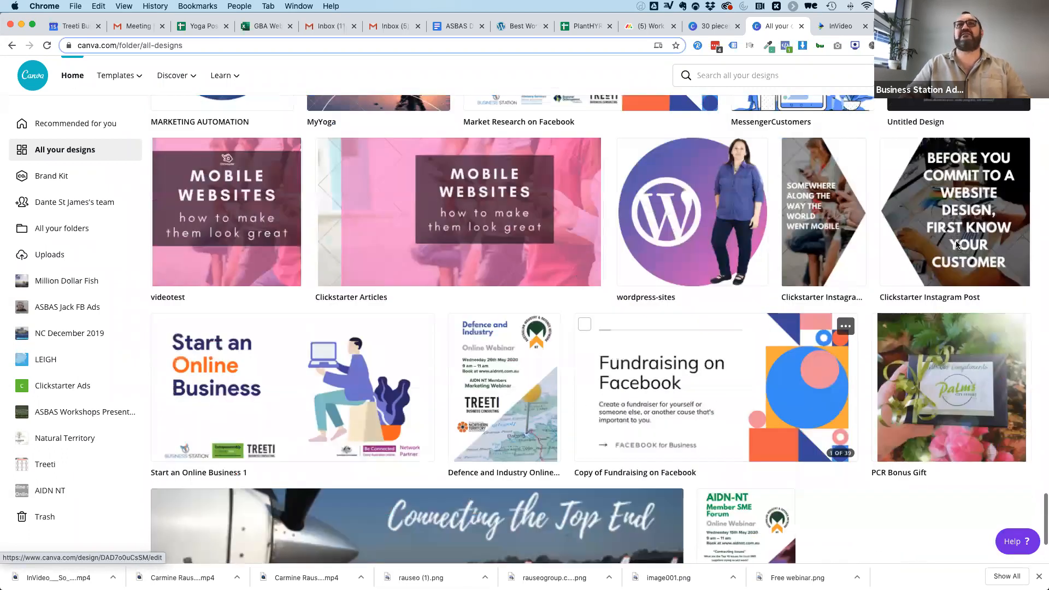
click(958, 245)
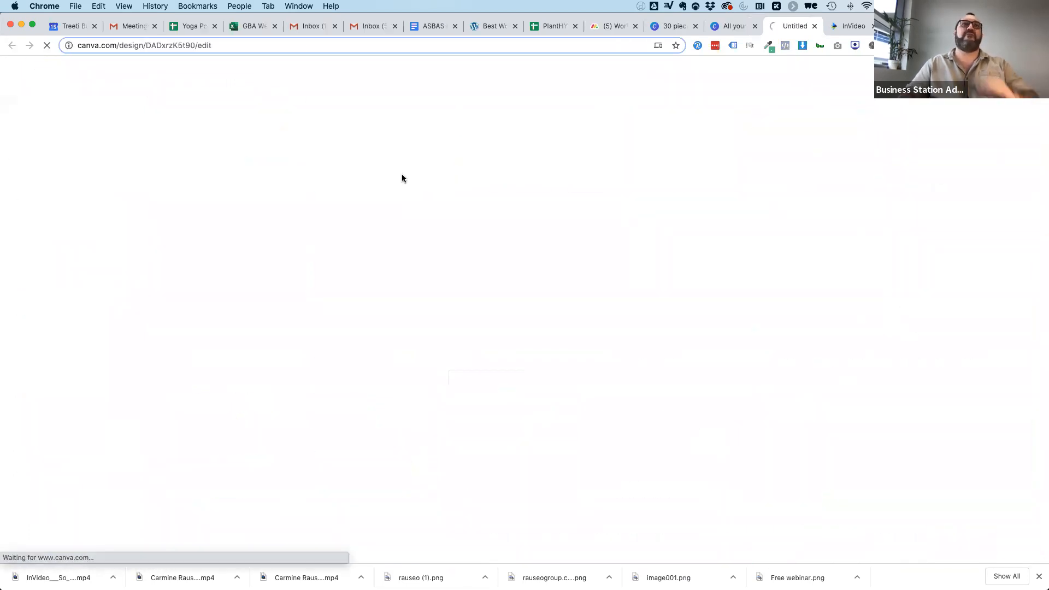
scroll(324, 473, down, 15)
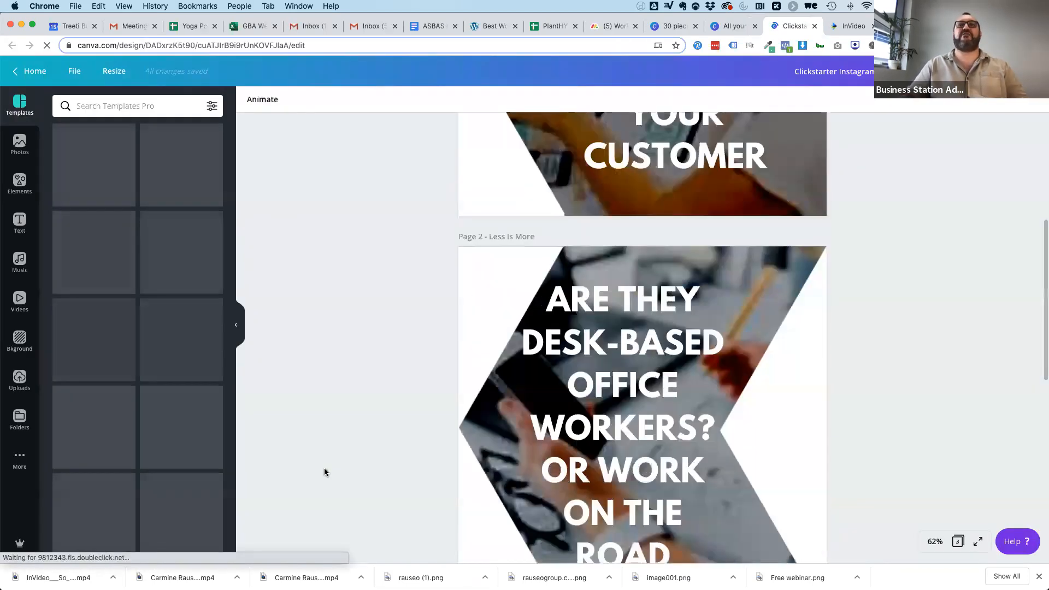
scroll(324, 472, up, 15)
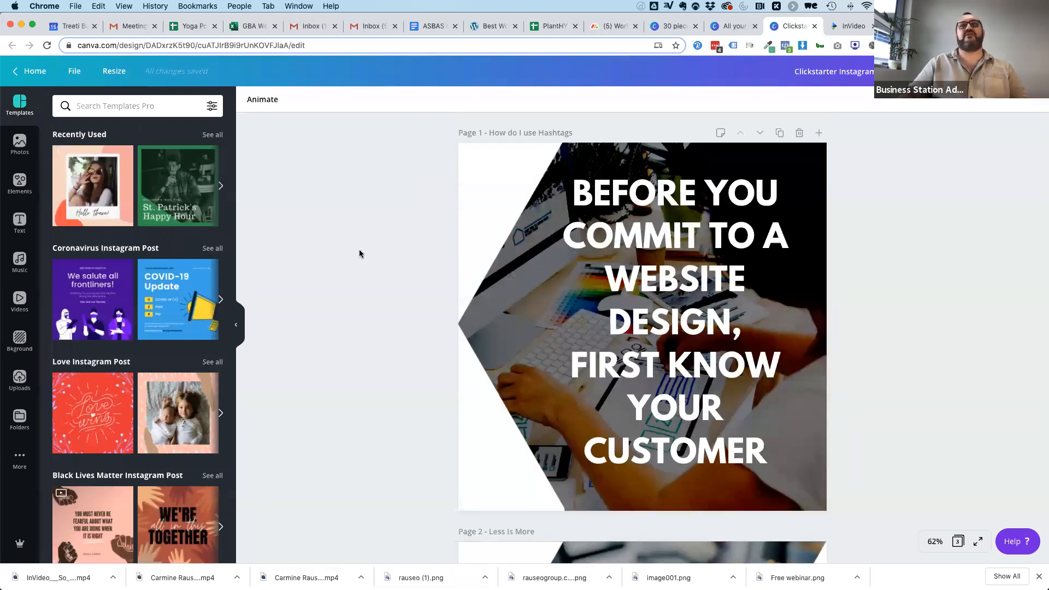
Open Instagram in a new browser tab and examine the post grid on the Clickstarter profile.
key(super+t)
text(instagram)
key(Return)
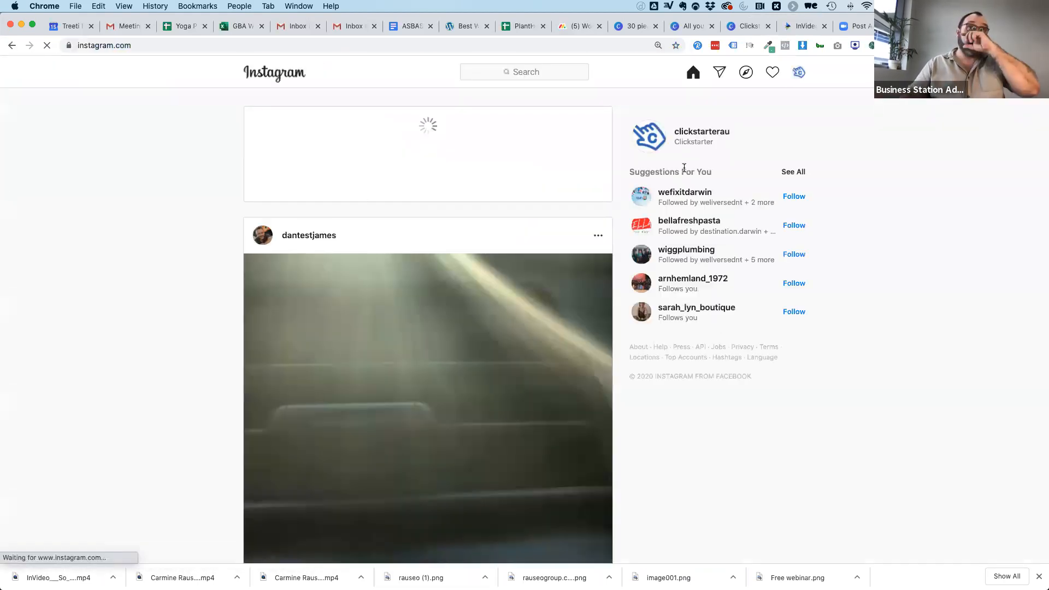
click(799, 72)
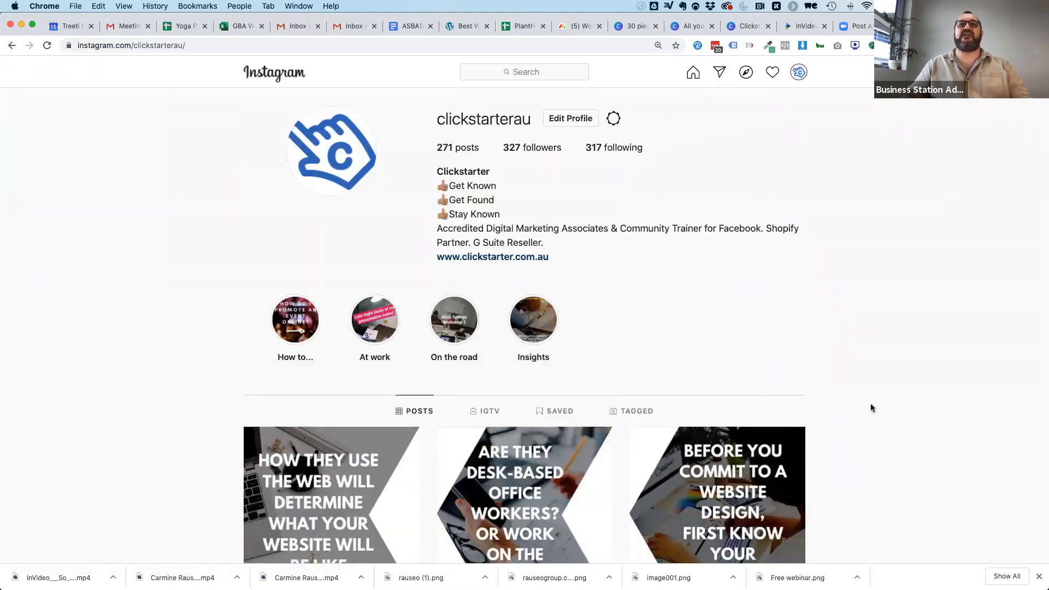
scroll(873, 408, down, 3)
scroll(872, 408, down, 5)
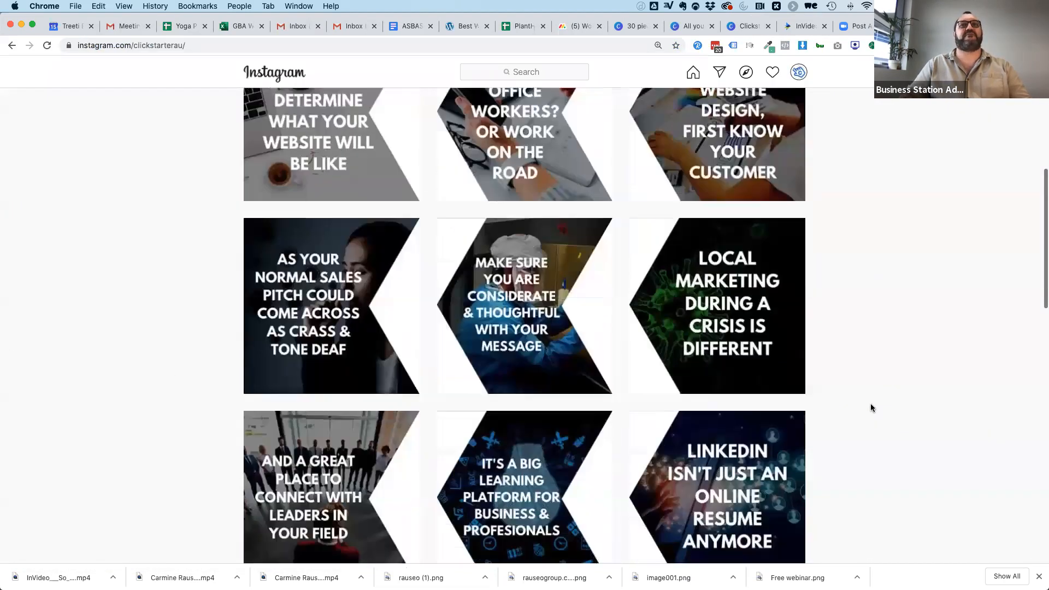
scroll(872, 408, down, 4)
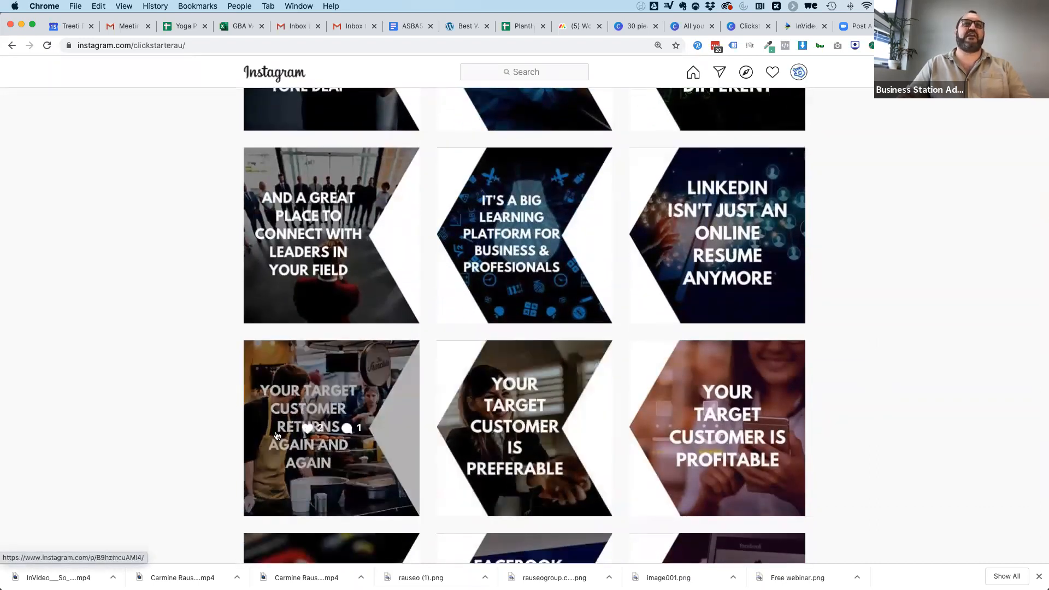
scroll(829, 310, up, 13)
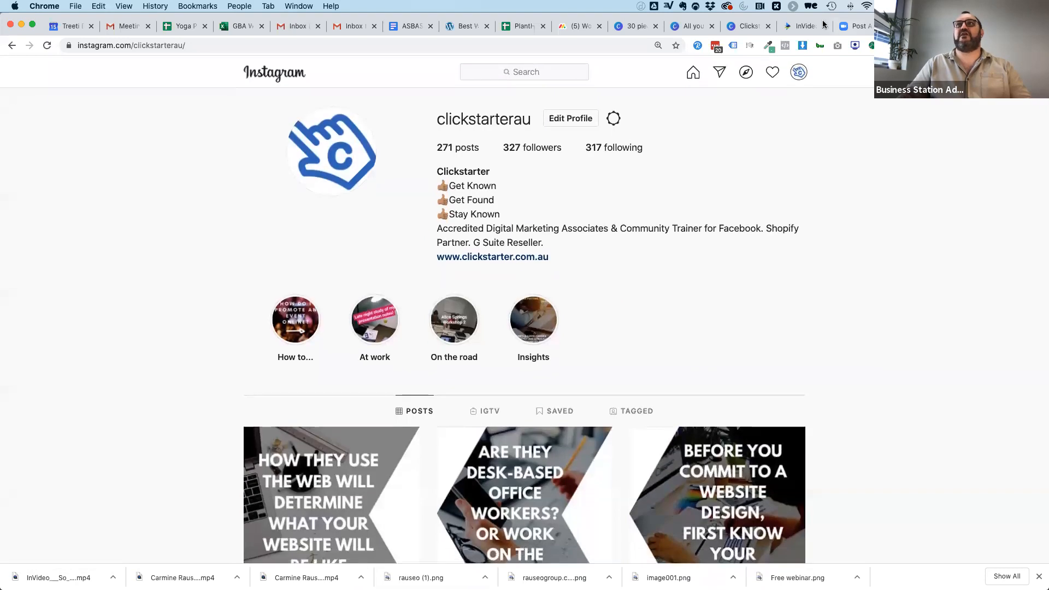
Return to the Clickstarter Instagram design in Canva and examine its pages and the white arrow-shaped cut-out on page 1.
click(736, 29)
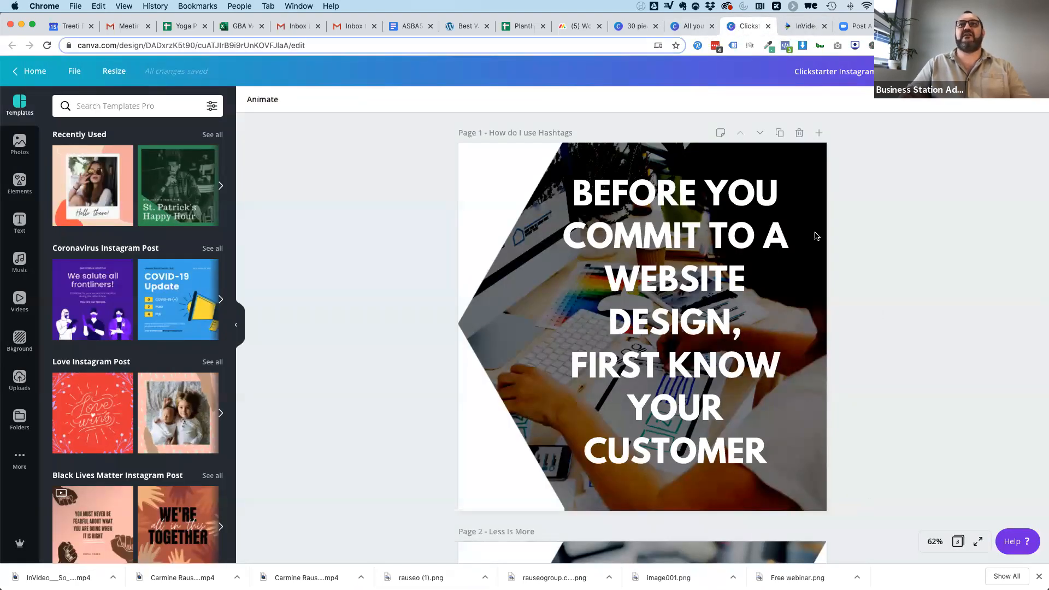
scroll(799, 293, down, 15)
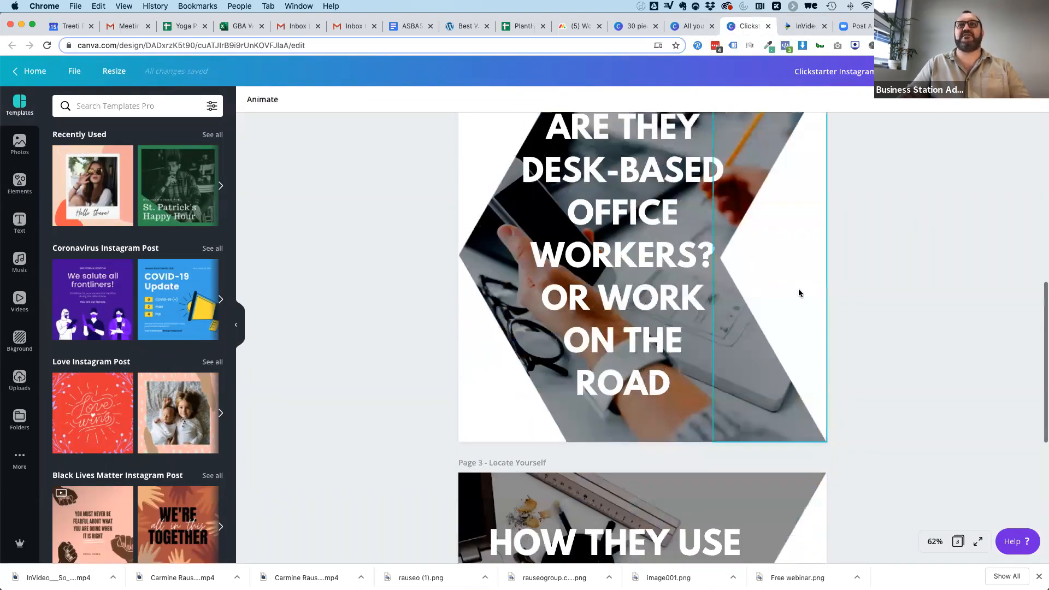
scroll(799, 293, up, 15)
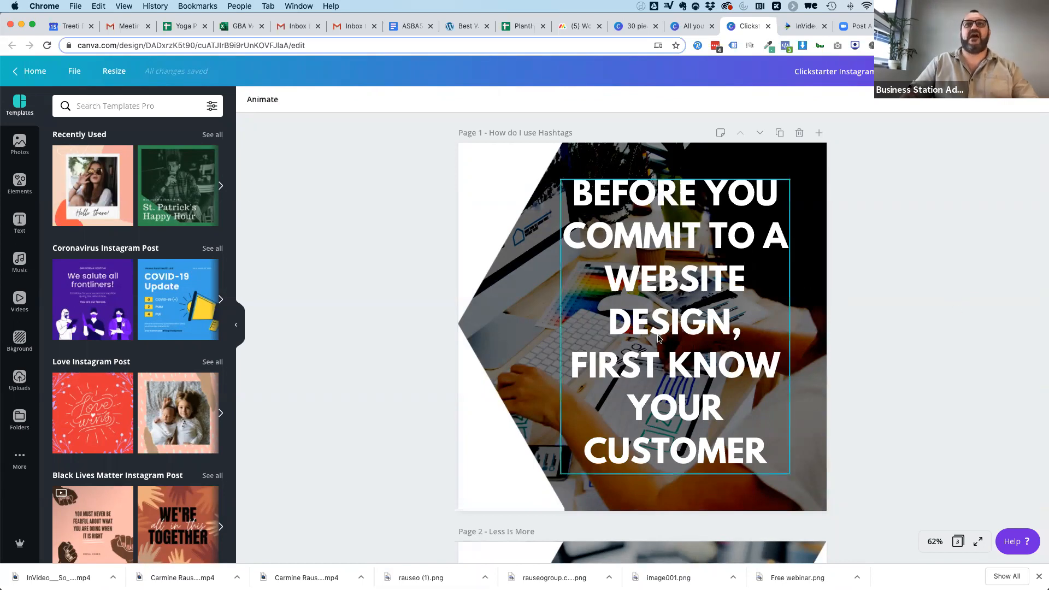
click(480, 206)
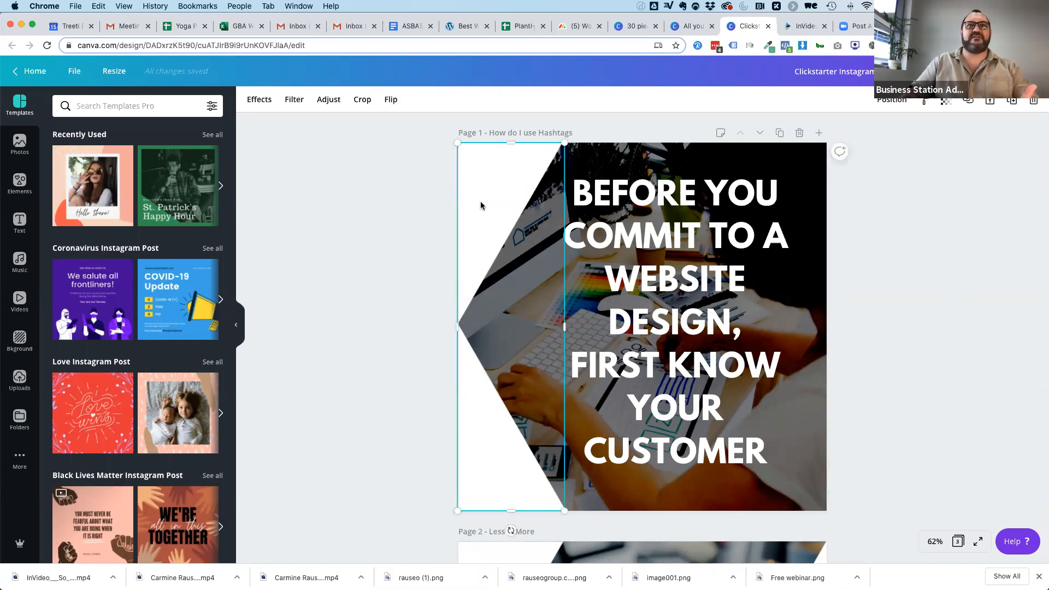
mouse_move(481, 205)
mouse_down()
mouse_move(552, 203)
mouse_move(483, 202)
mouse_up()
click(906, 290)
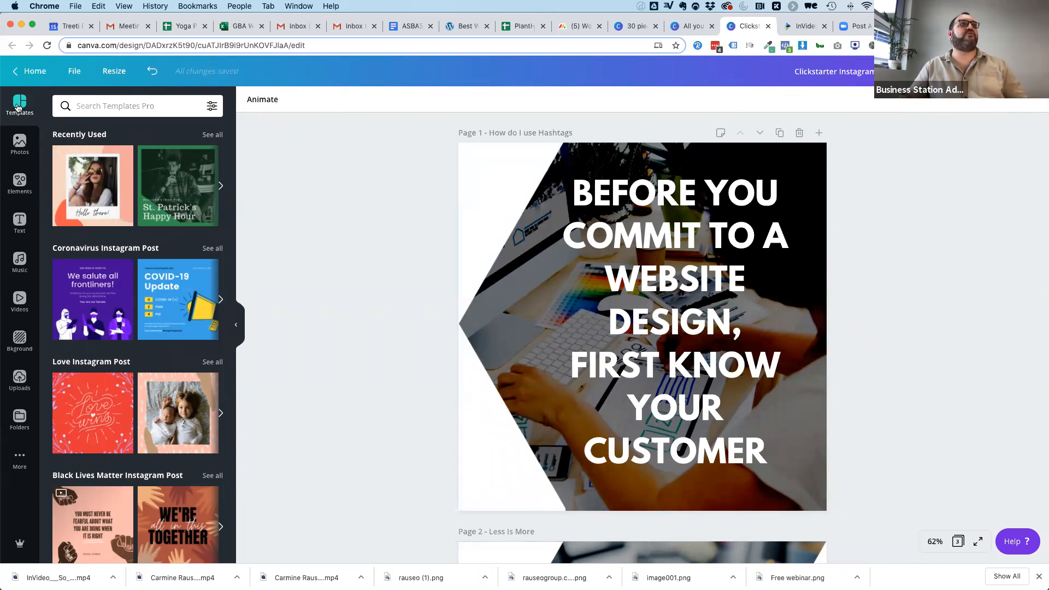
Search the templates for "yoga" from within the Clickstarter Instagram design.
click(156, 106)
text(yoga)
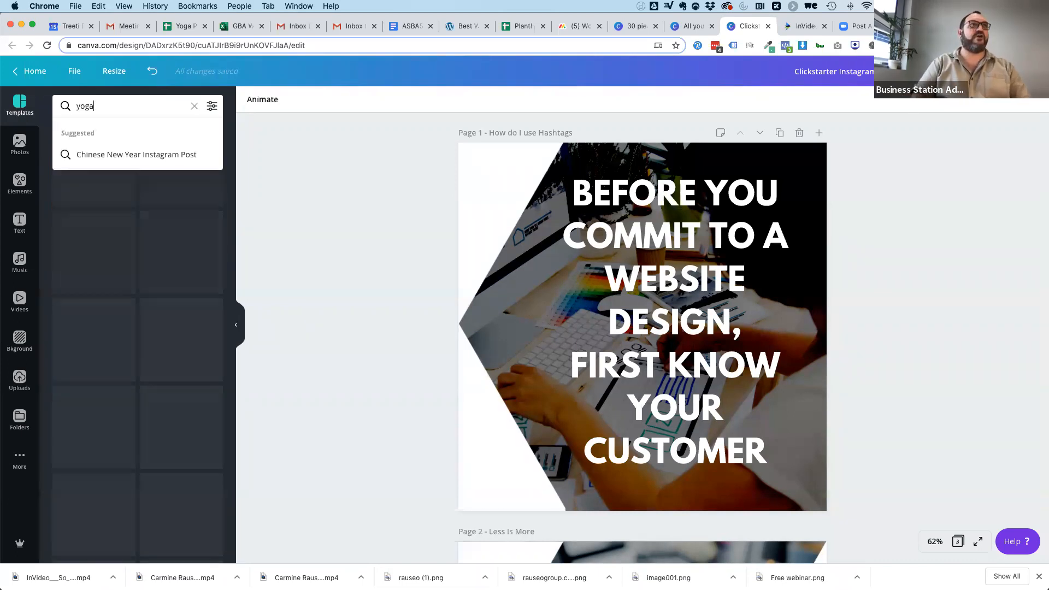
key(Return)
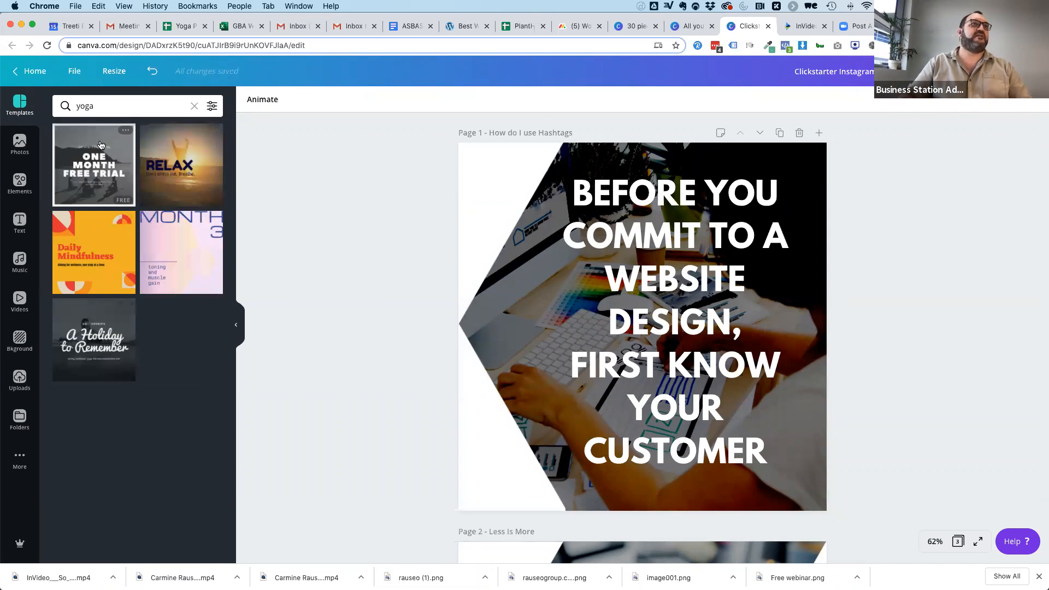
Go back to the Canva home page and create a new blank Instagram Post design.
click(30, 71)
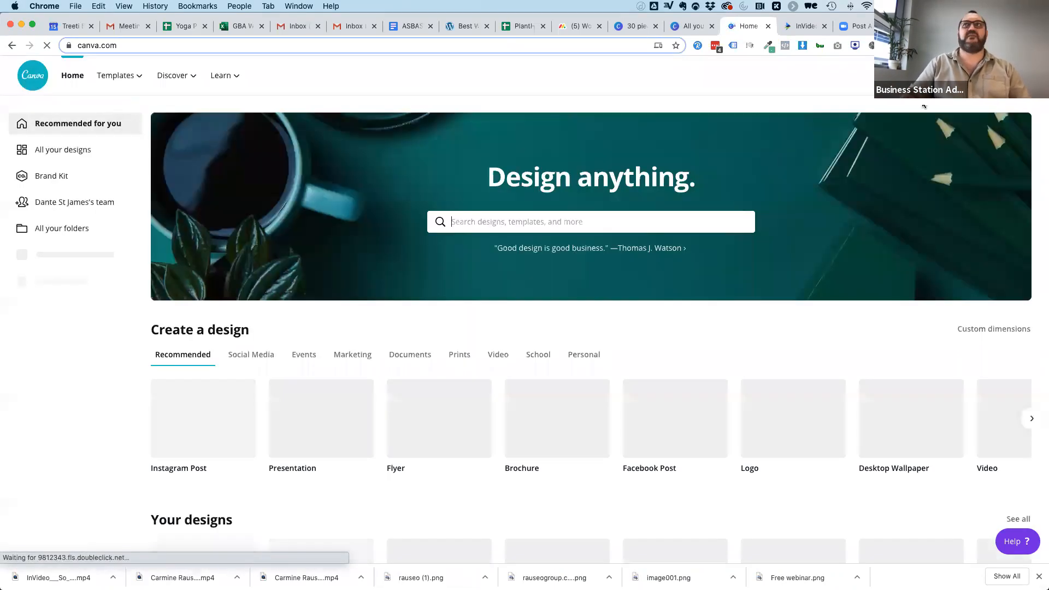
click(936, 75)
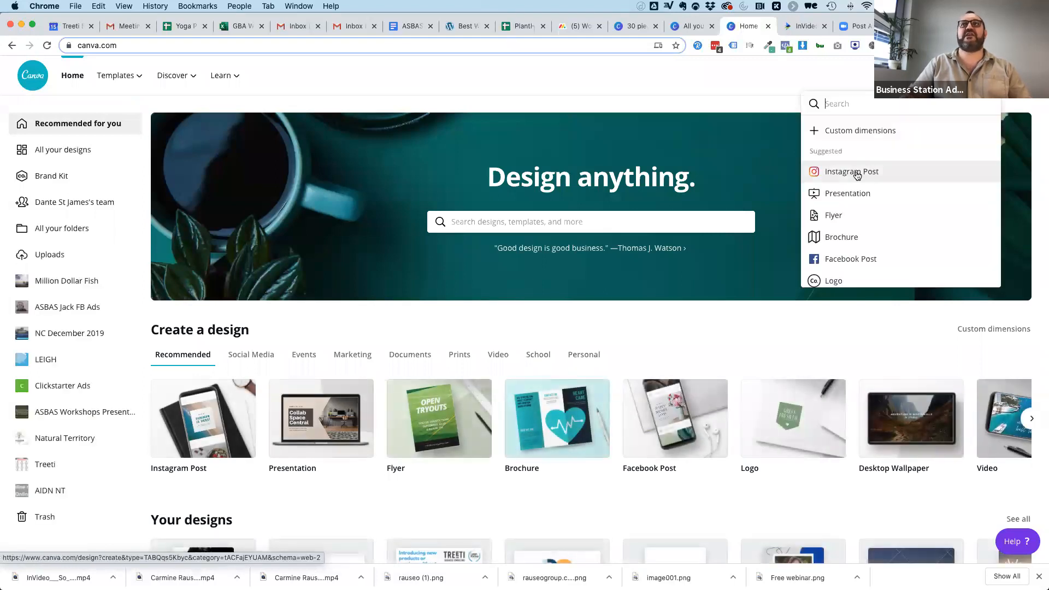
click(857, 171)
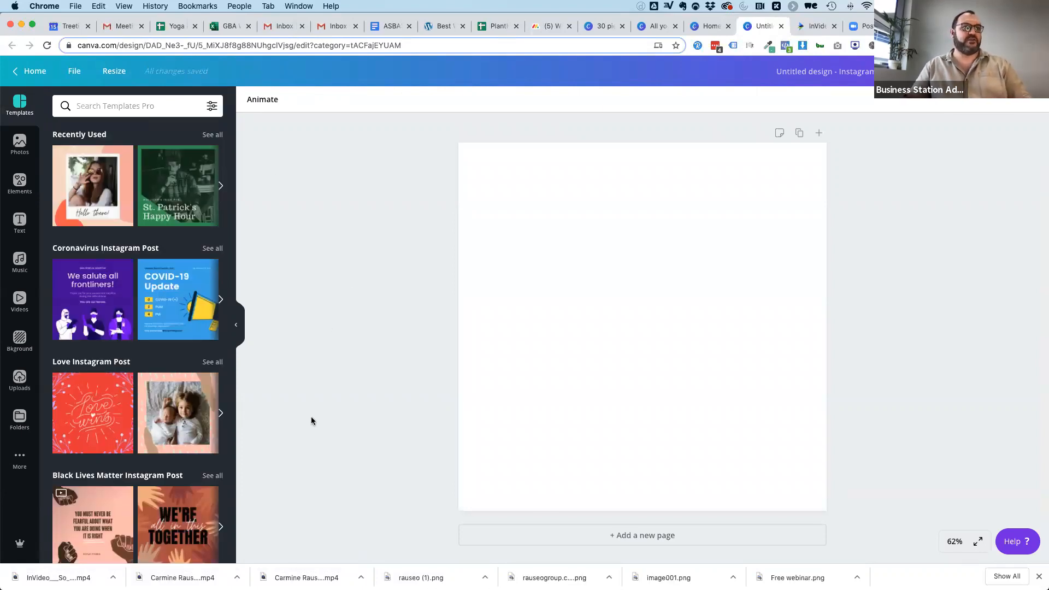
Search the templates for "yoga" and apply the RELAX sunset beach template to the blank Instagram post.
scroll(106, 428, down, 2)
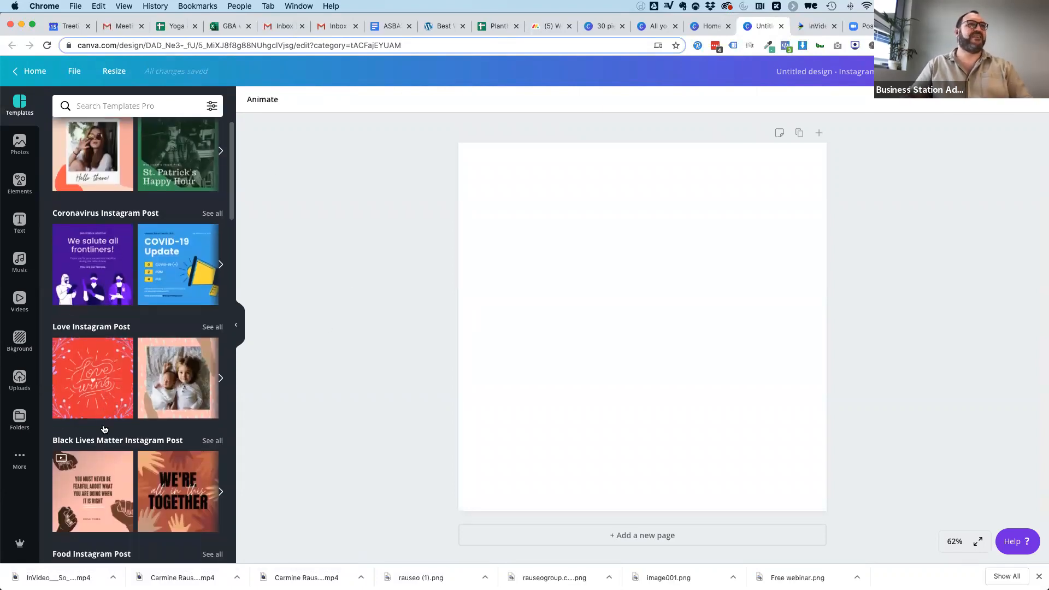
click(121, 105)
text(yoga)
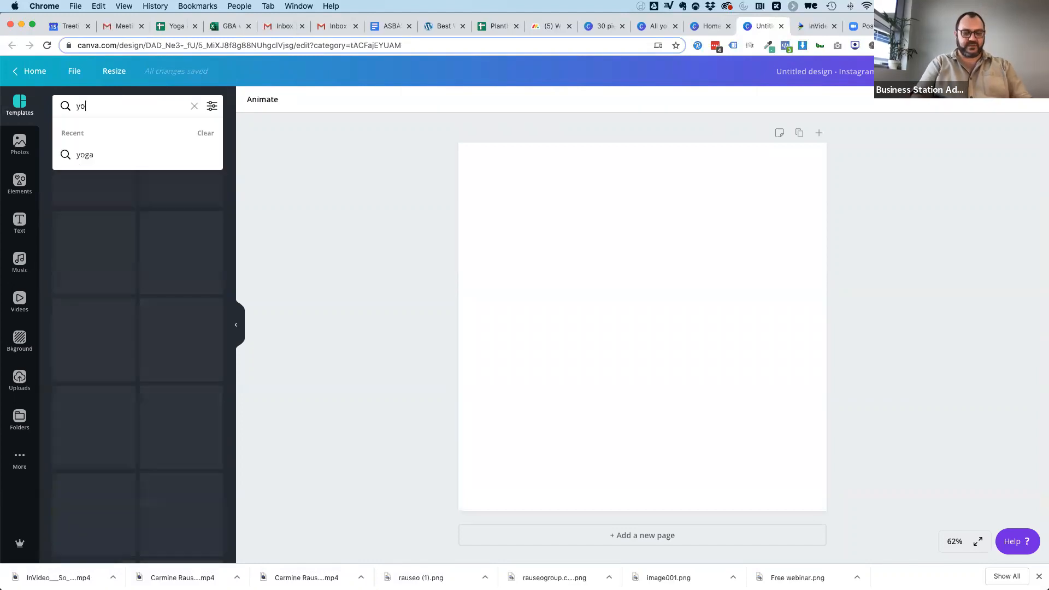
click(93, 157)
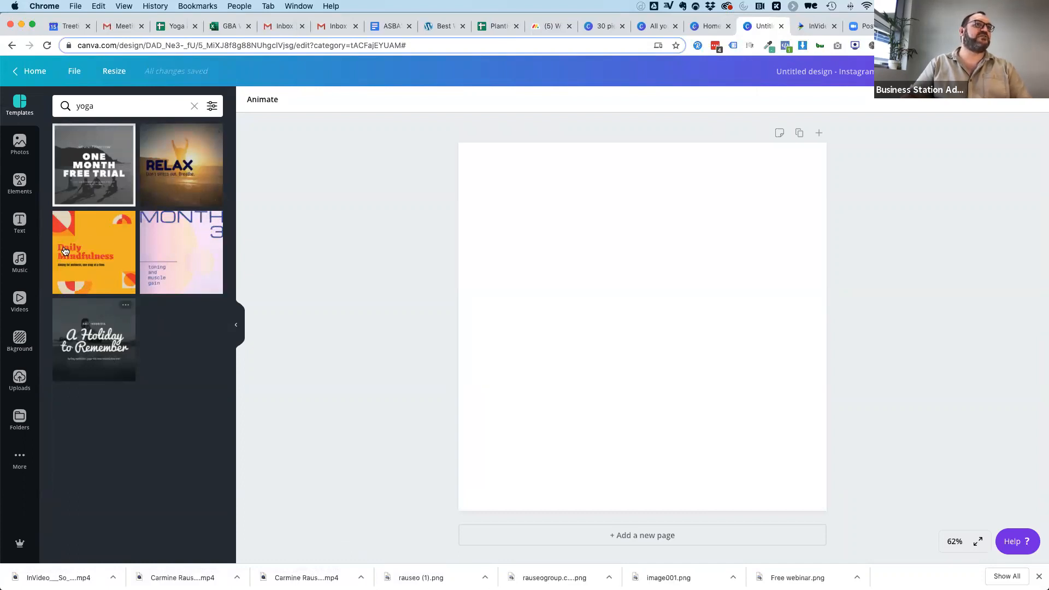
click(178, 181)
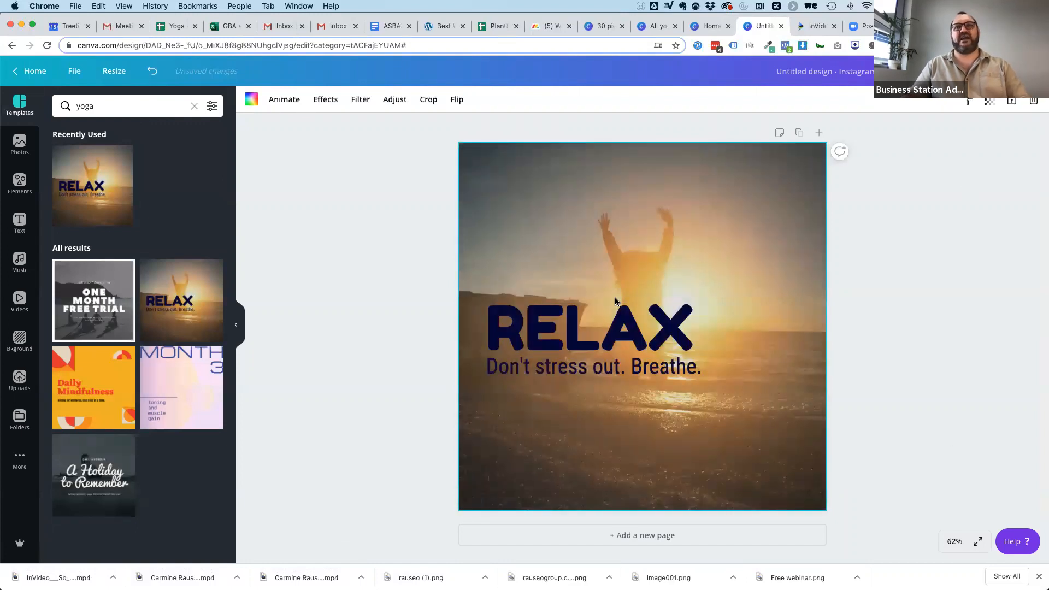
Move the "Don't stress out. Breathe." line lower on the post and replace it with "It's ok - you can do yoga too.".
drag(586, 365, 586, 437)
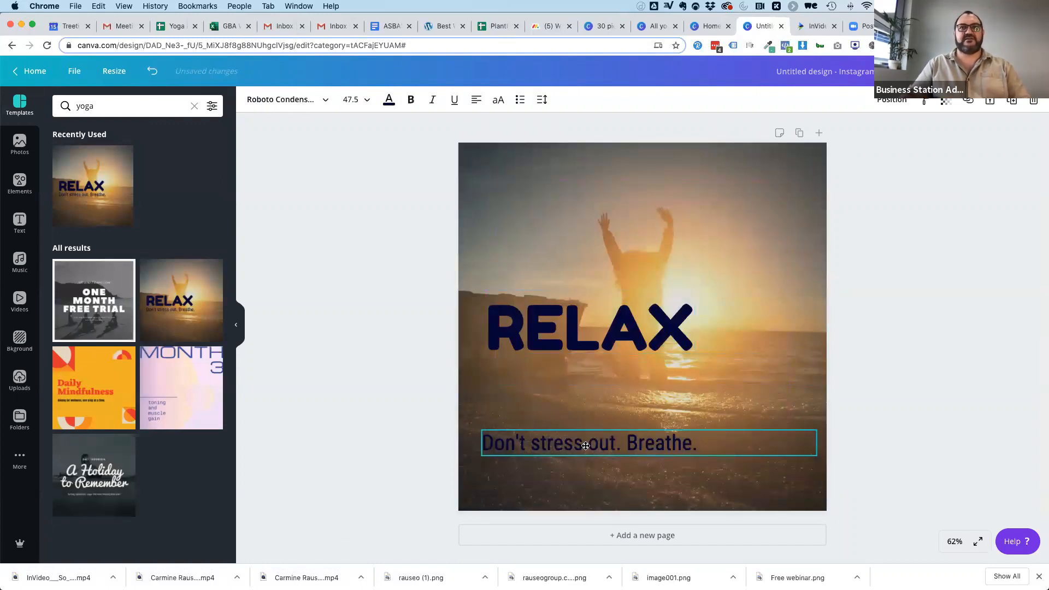
triple_click(570, 444)
text(O)
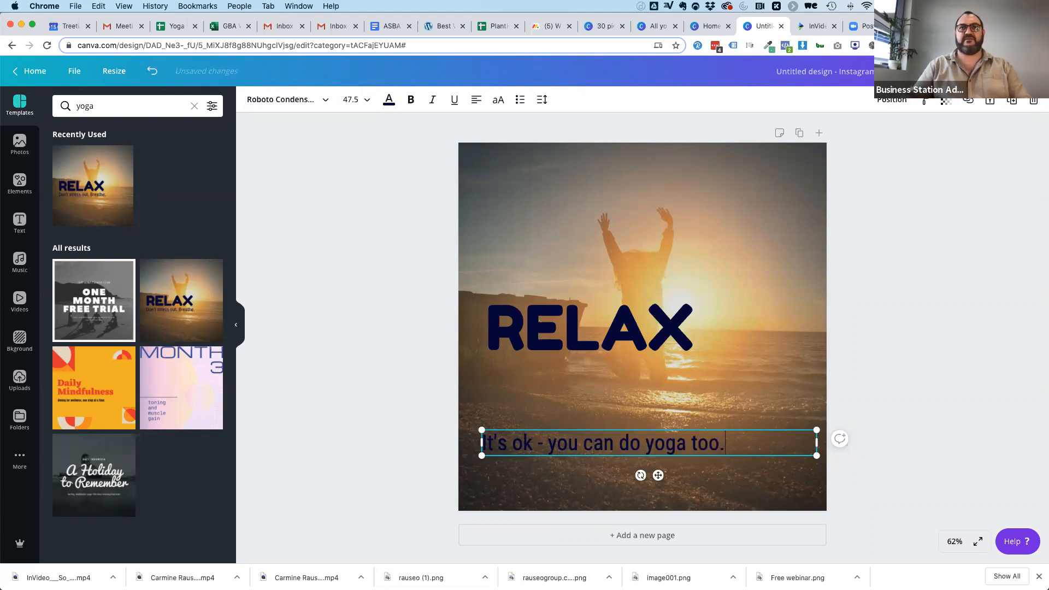
Move the RELAX heading down to just above the tagline and colour both texts white.
click(536, 345)
drag(536, 346, 528, 410)
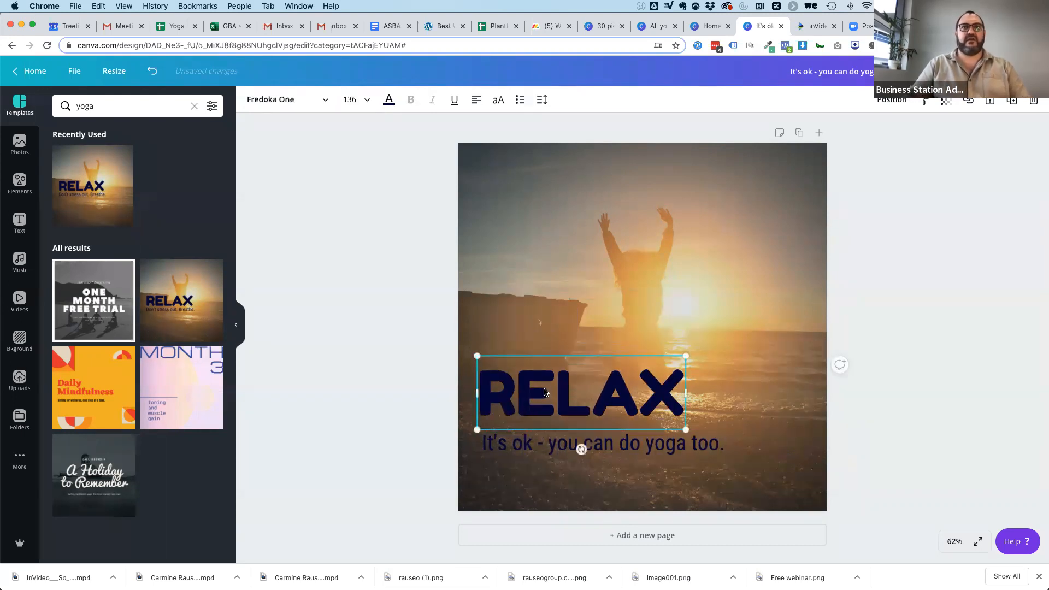
click(389, 100)
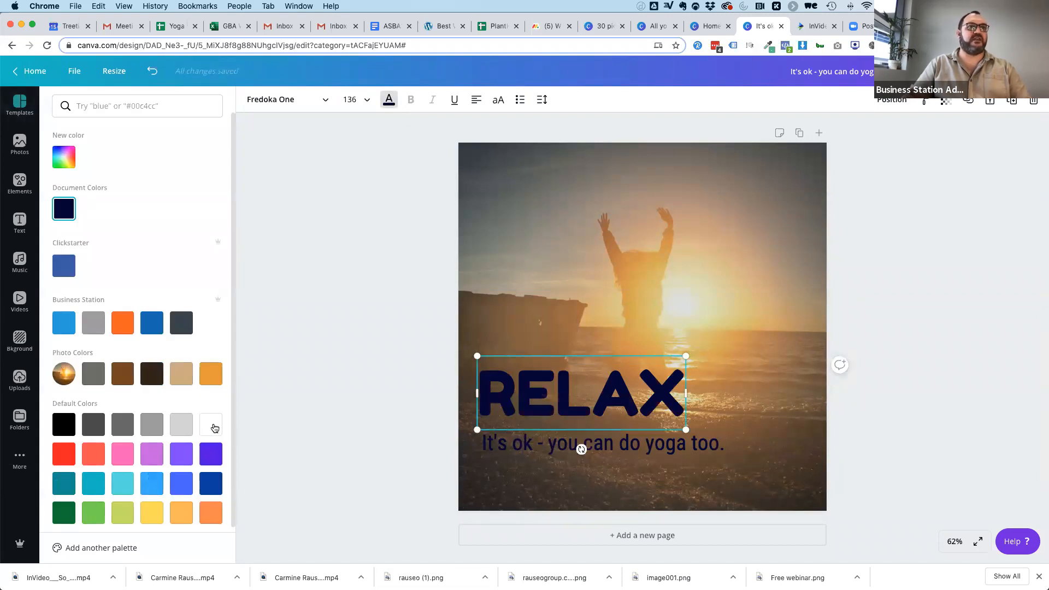
click(215, 428)
click(568, 444)
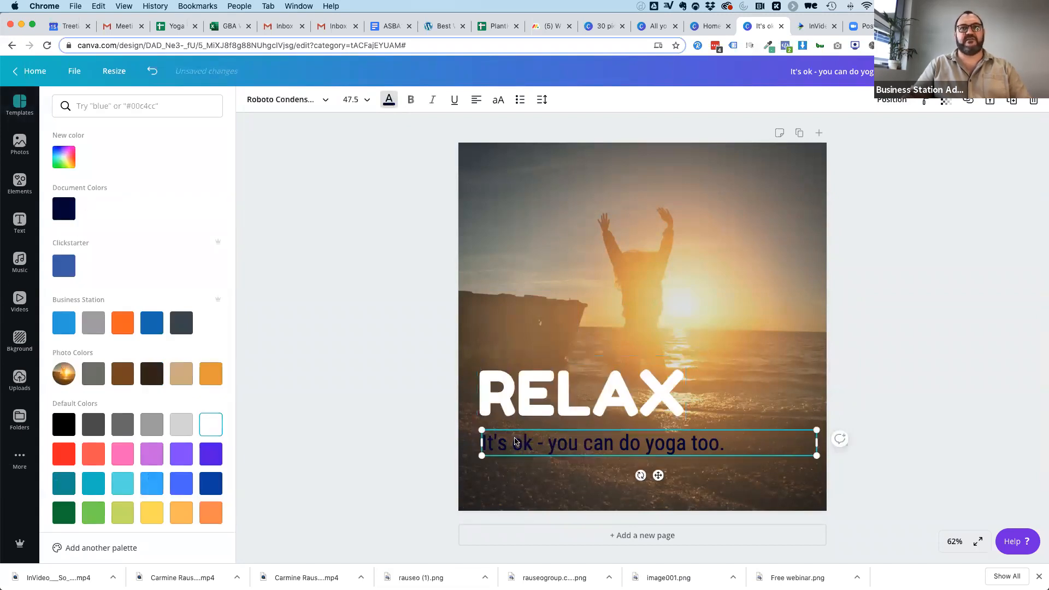
click(212, 419)
key(Escape)
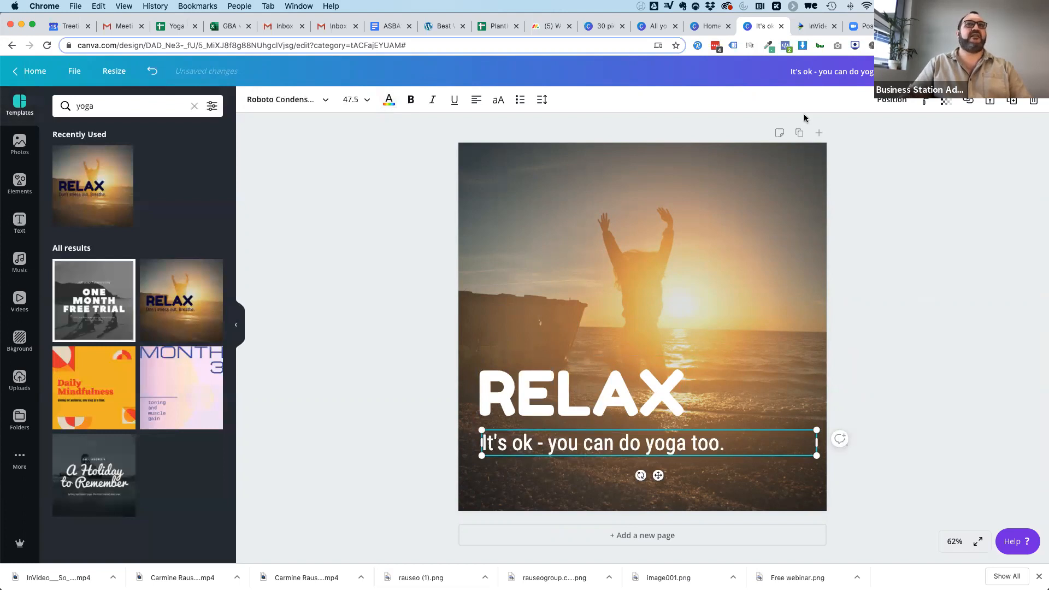
Search the photo library for "yoga" and filter the results to free photos.
click(19, 144)
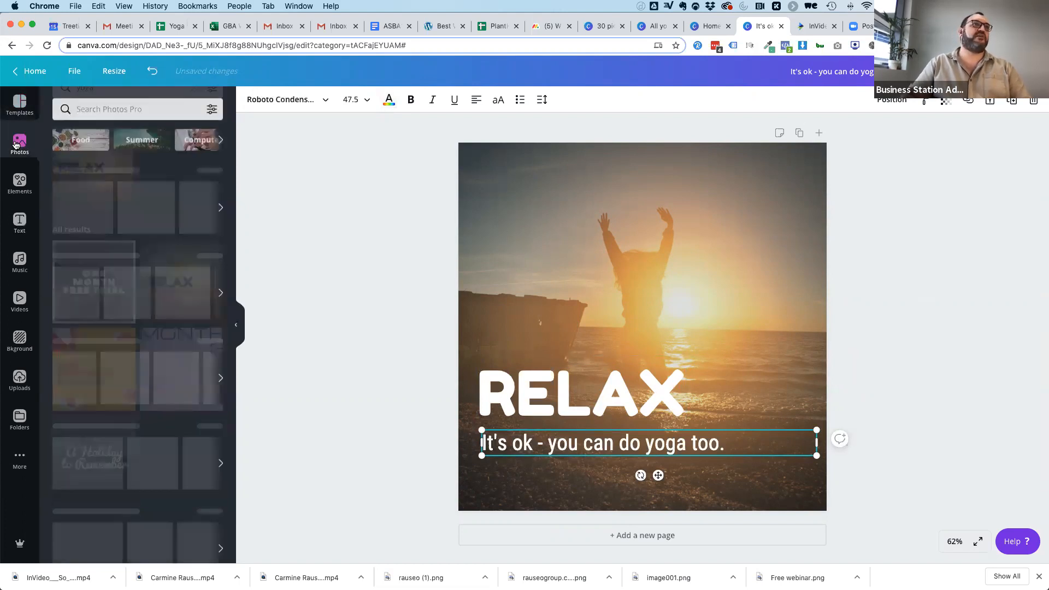
click(125, 106)
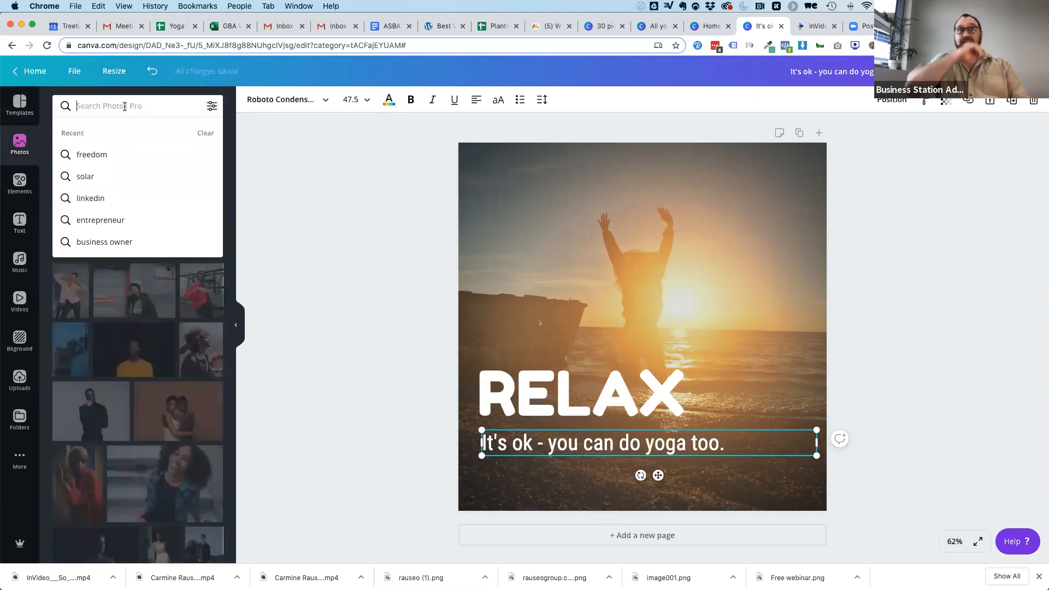
text(yoga)
key(Return)
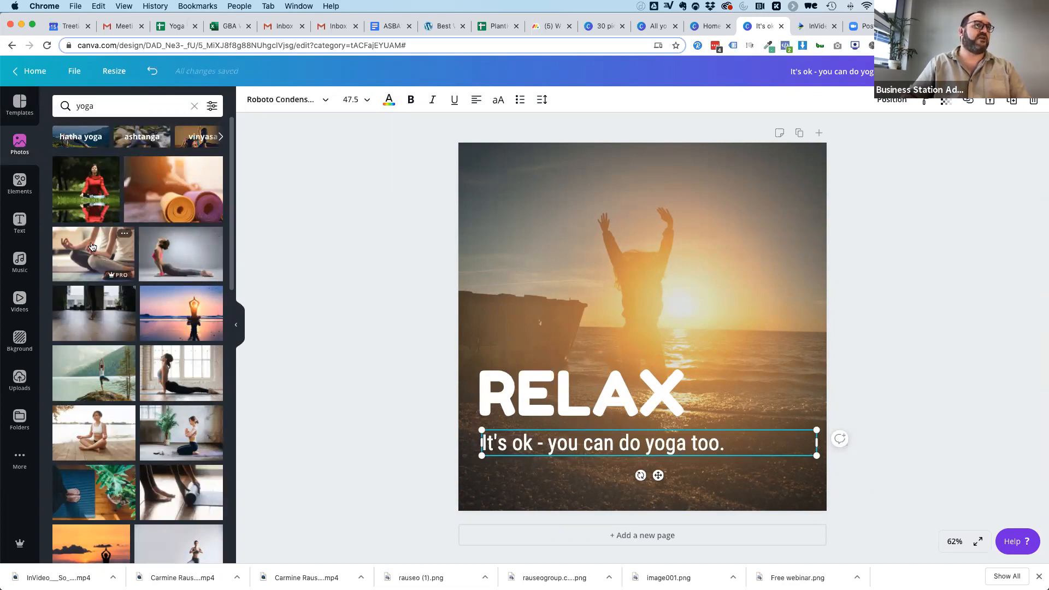
click(212, 107)
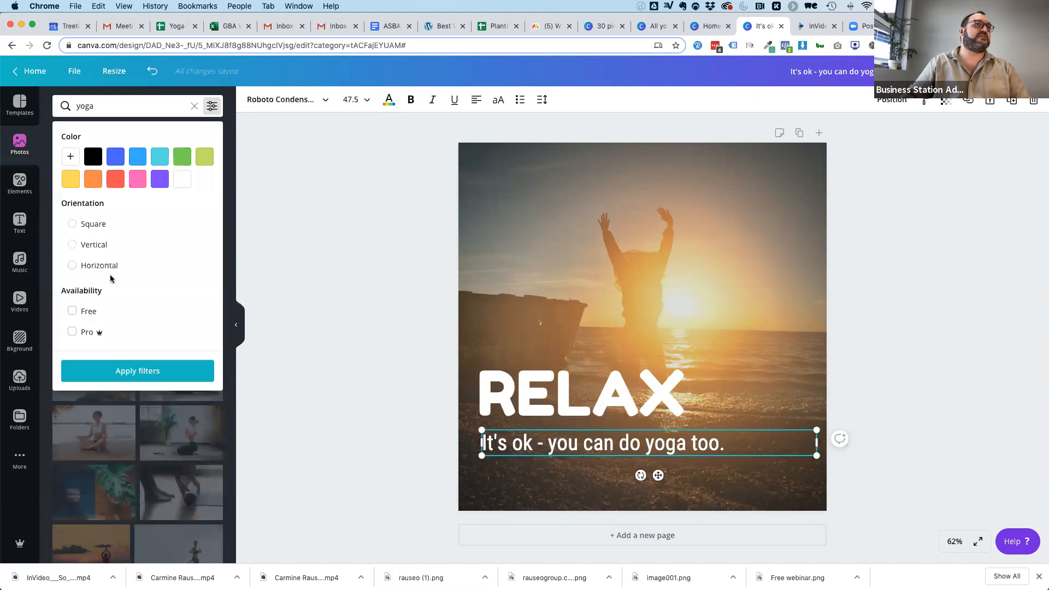
click(72, 311)
click(140, 371)
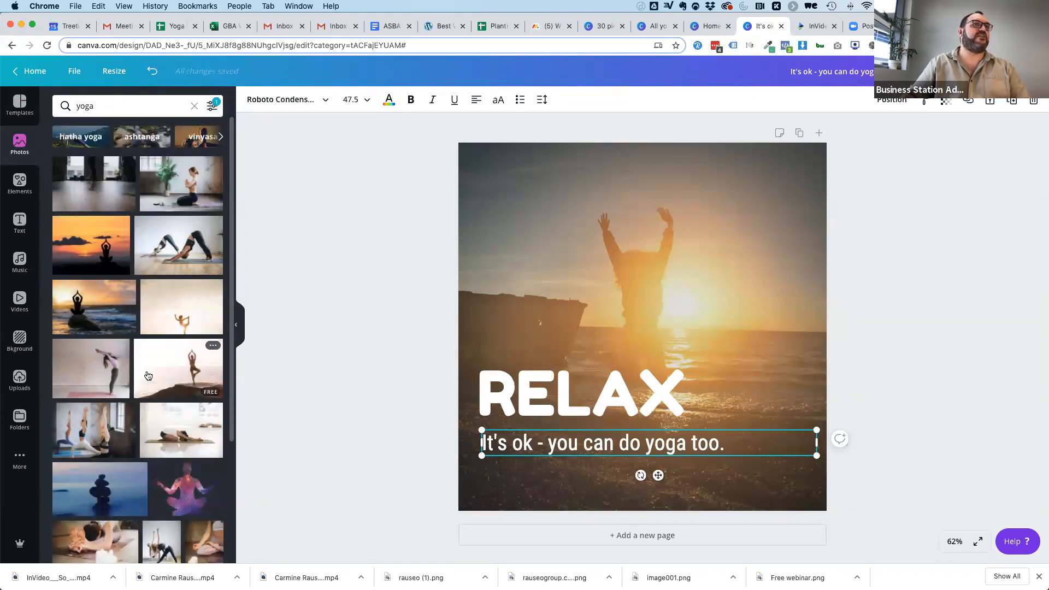
Replace the post's background with the photo of a headstand silhouette on a beach at sunset.
scroll(135, 372, down, 15)
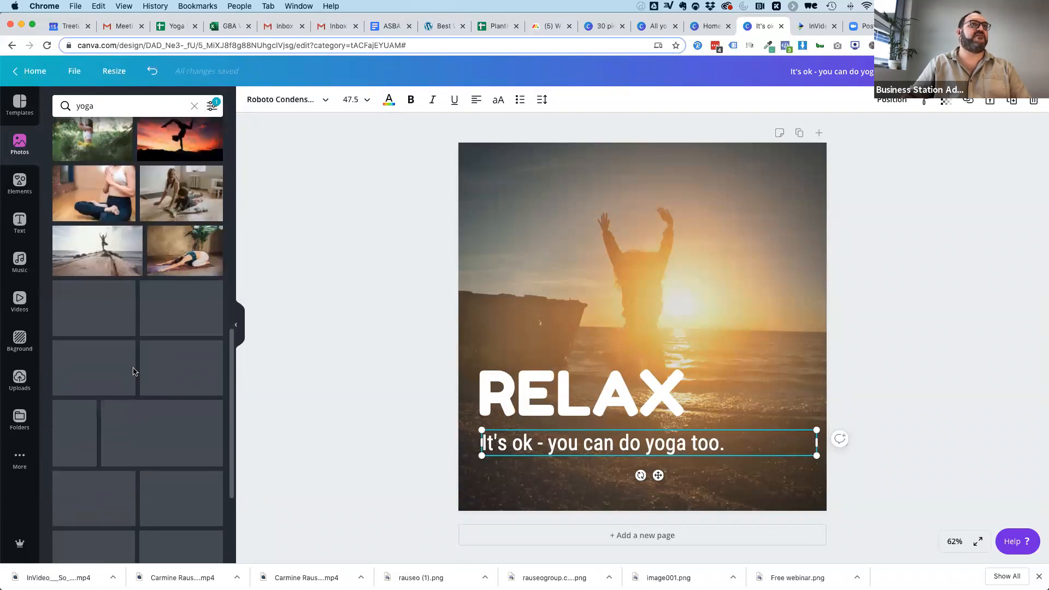
scroll(106, 333, down, 5)
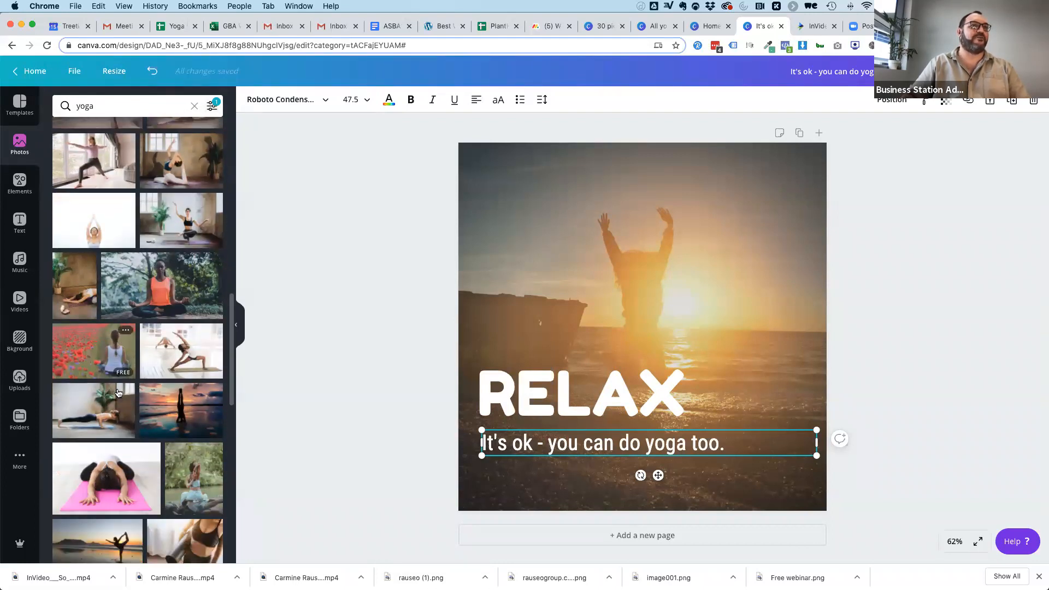
scroll(151, 382, down, 2)
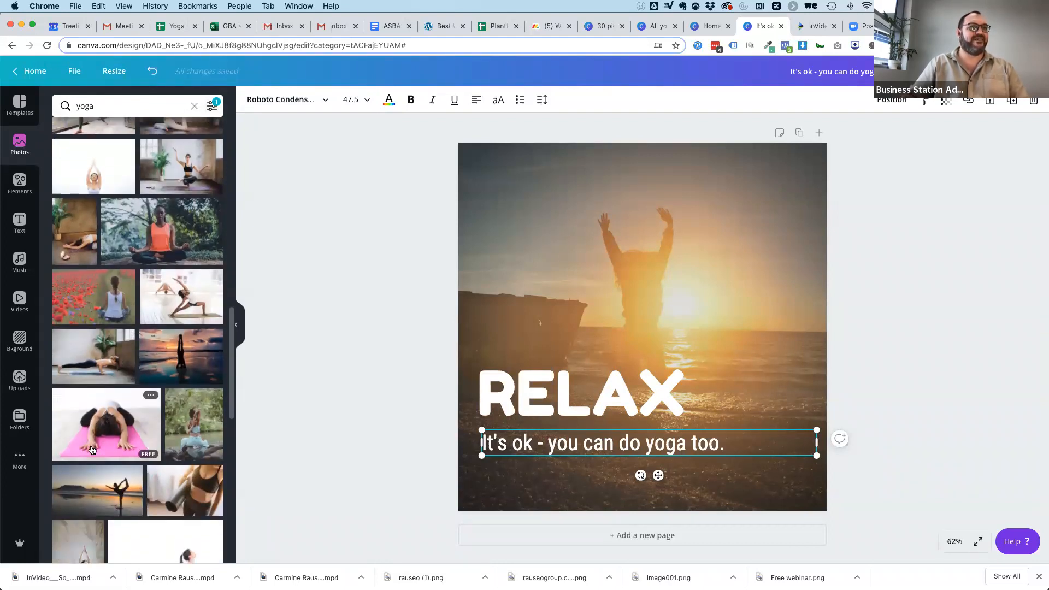
drag(195, 337, 484, 272)
Shrink the RELAX heading and place it directly above the tagline, clear of the figure's legs.
drag(576, 392, 564, 190)
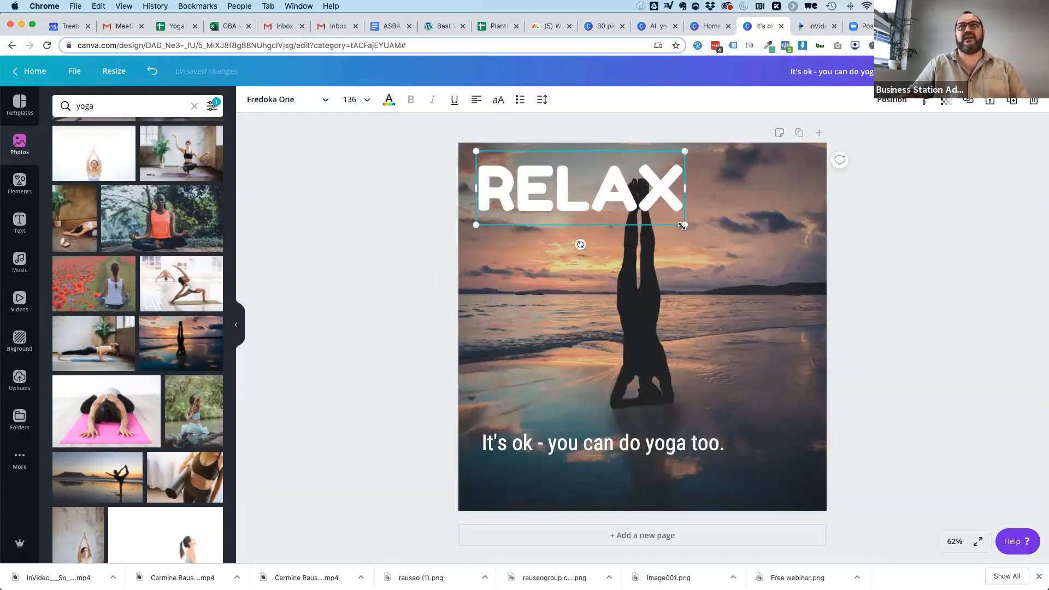
drag(645, 217, 579, 203)
drag(511, 164, 511, 400)
click(918, 385)
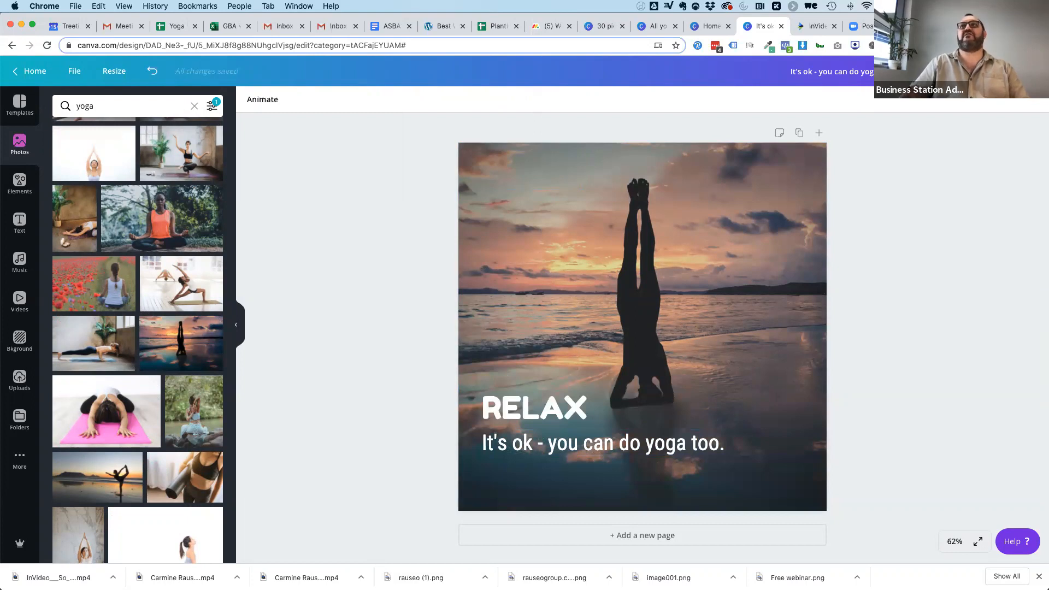
Download the finished Instagram post as a PNG at 1x size.
click(984, 71)
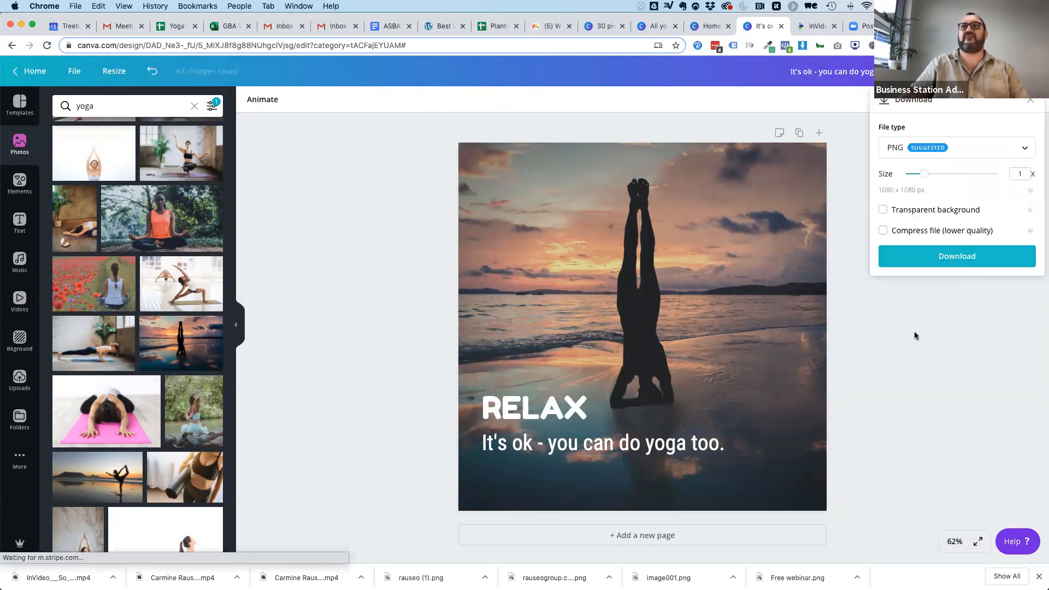
click(954, 256)
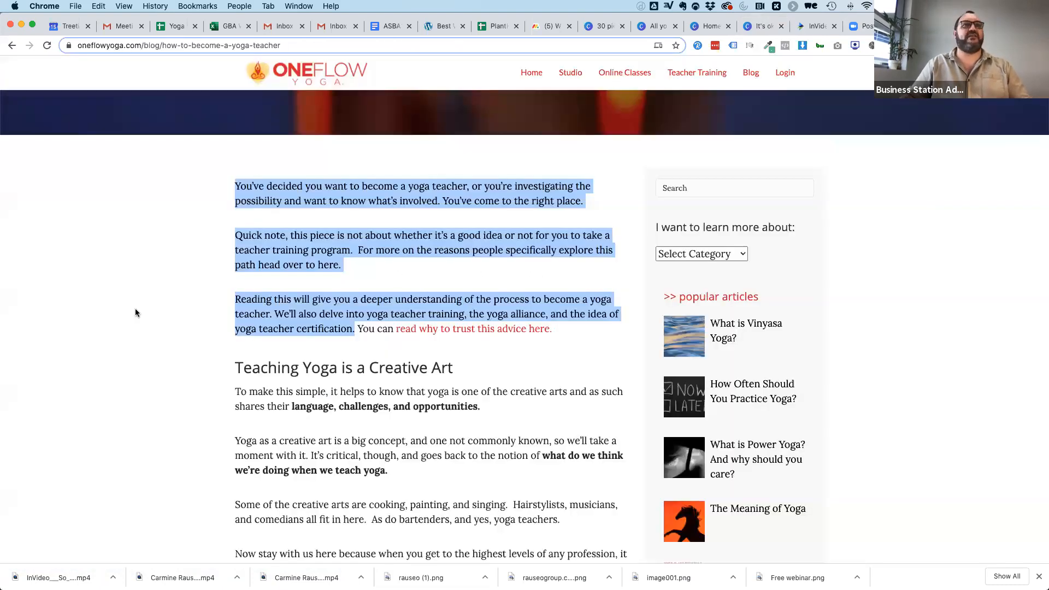
Switch to the One Flow Yoga "how to become a yoga teacher" blog post, skim it and copy its opening paragraph.
click(159, 296)
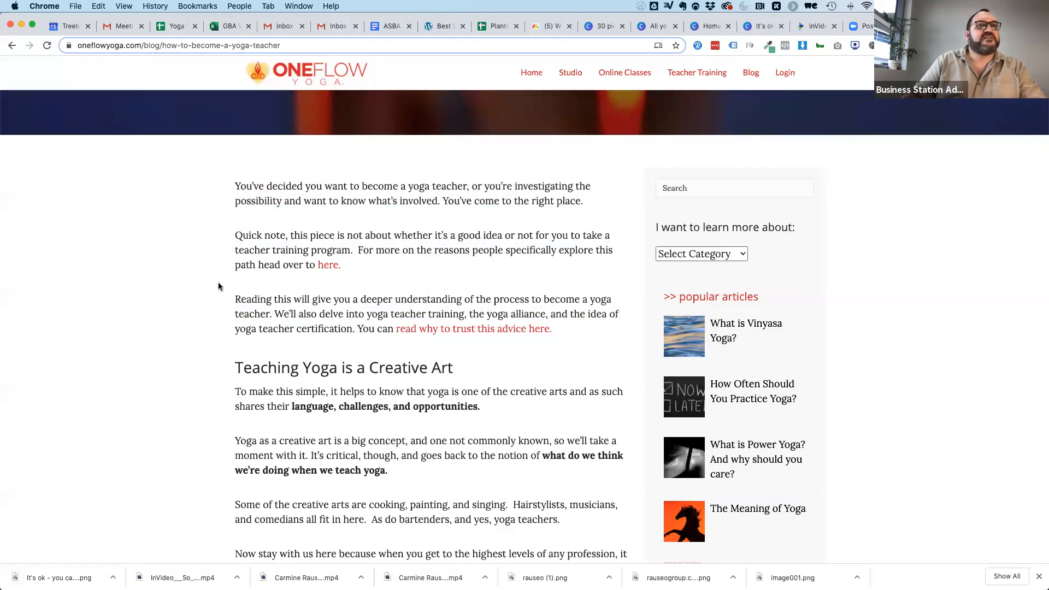
scroll(218, 287, down, 3)
scroll(218, 286, down, 6)
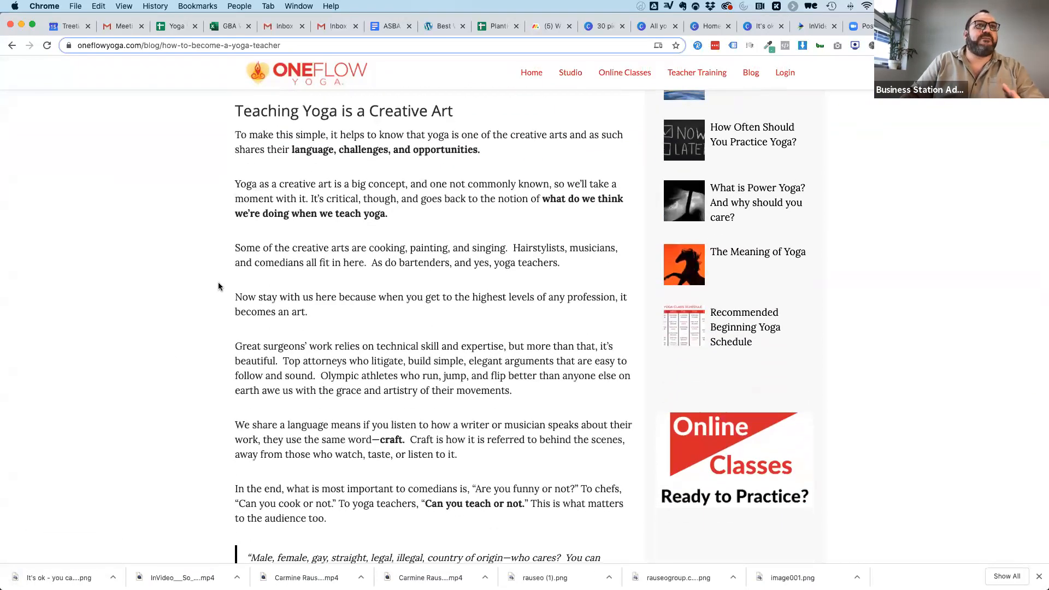
scroll(218, 287, down, 10)
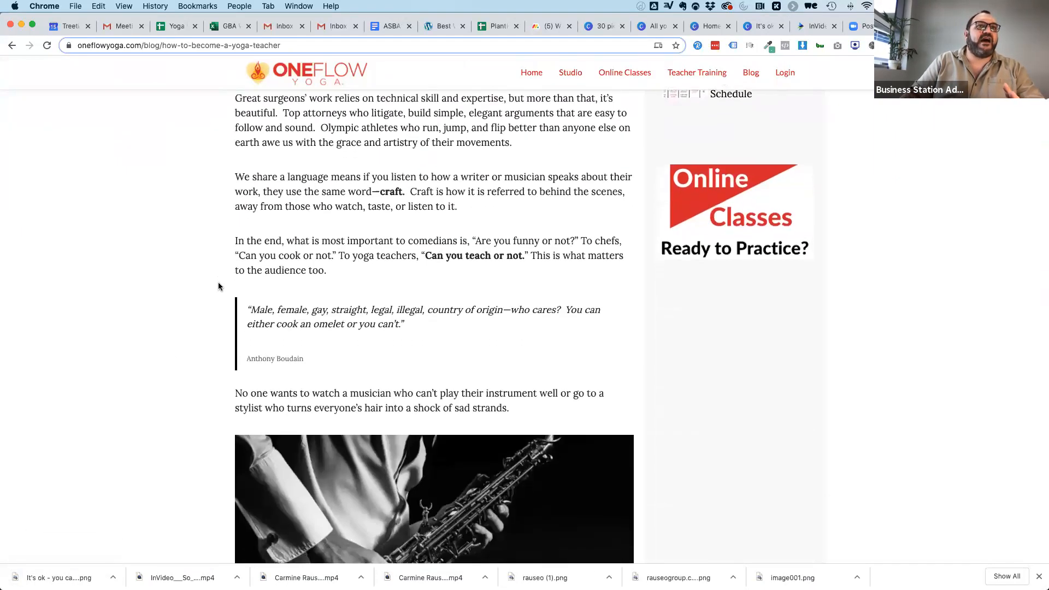
scroll(218, 286, down, 3)
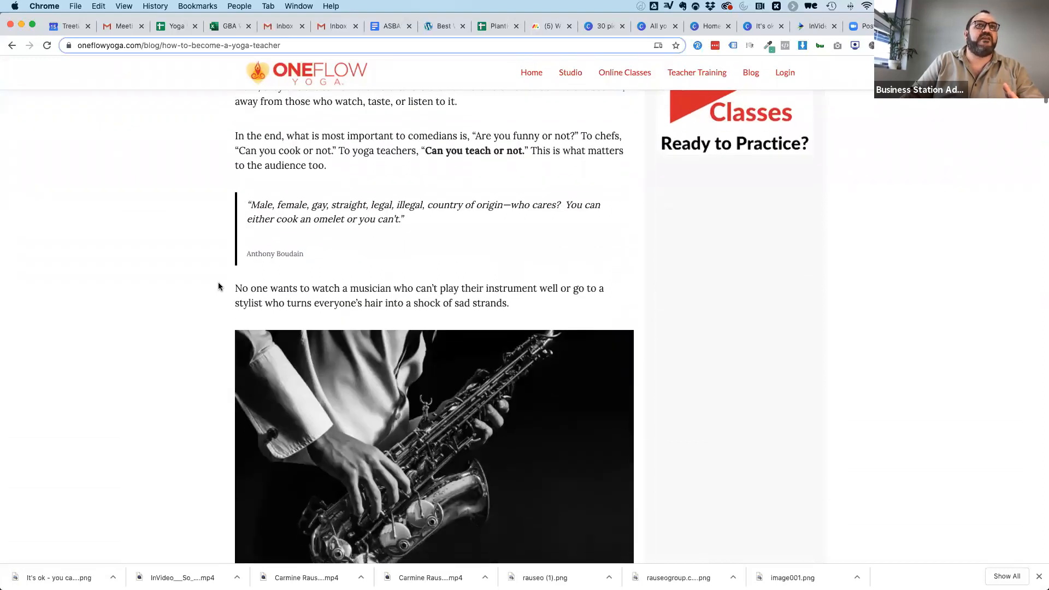
scroll(218, 286, down, 1)
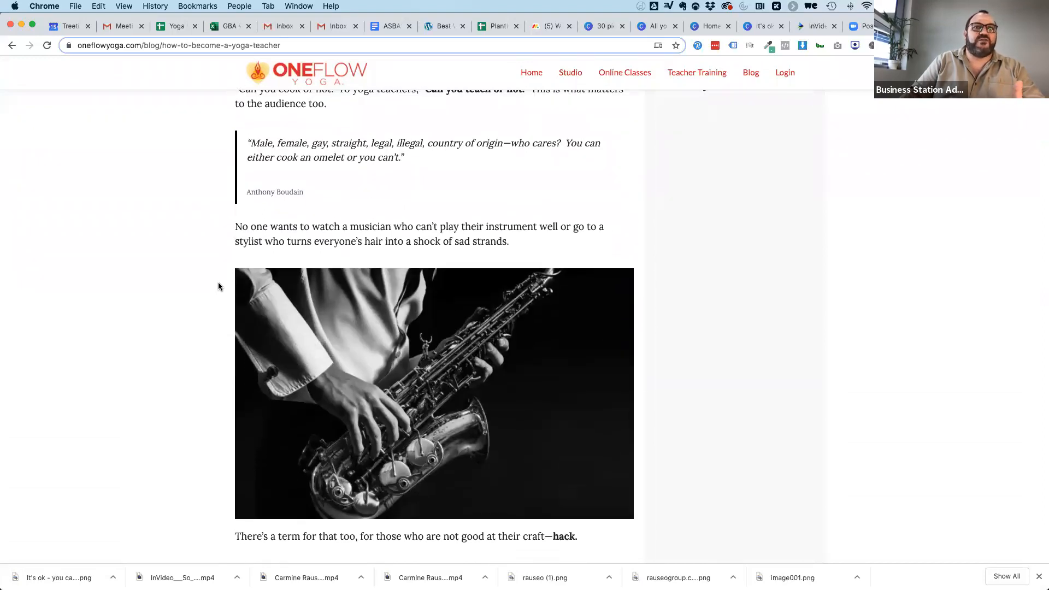
scroll(218, 287, down, 5)
scroll(218, 286, up, 20)
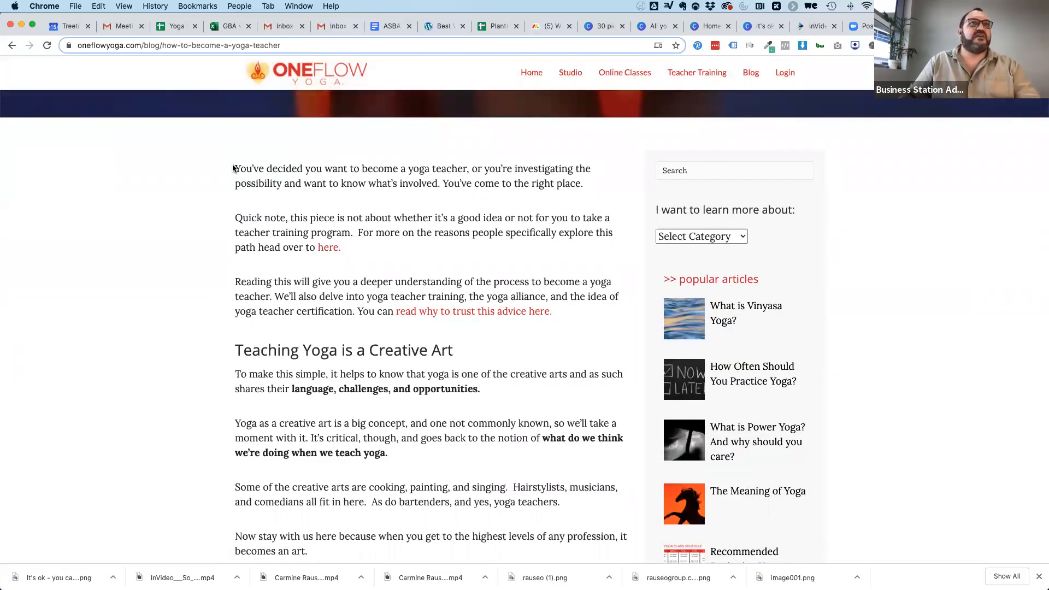
drag(236, 167, 589, 184)
key(super+c)
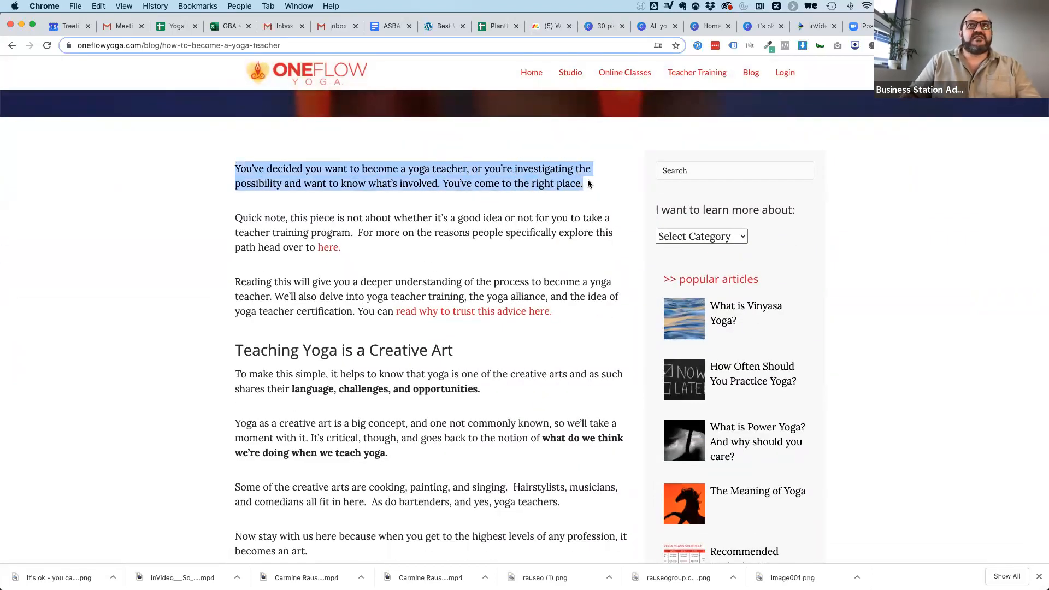
Return to the yoga Instagram design in Canva and replace the tagline with the copied opening paragraph.
click(656, 26)
click(709, 25)
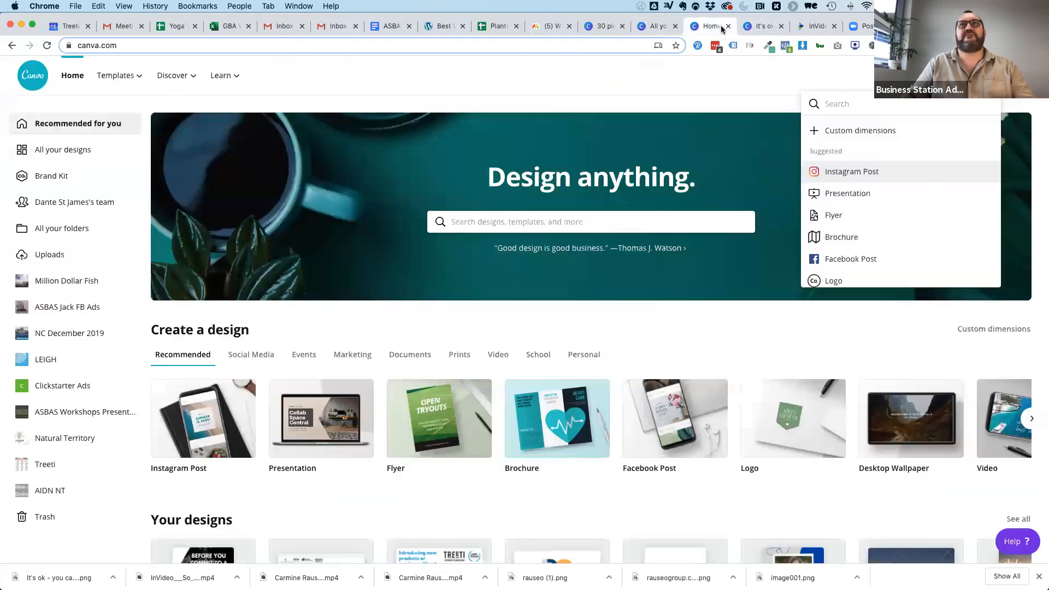
click(759, 27)
click(691, 210)
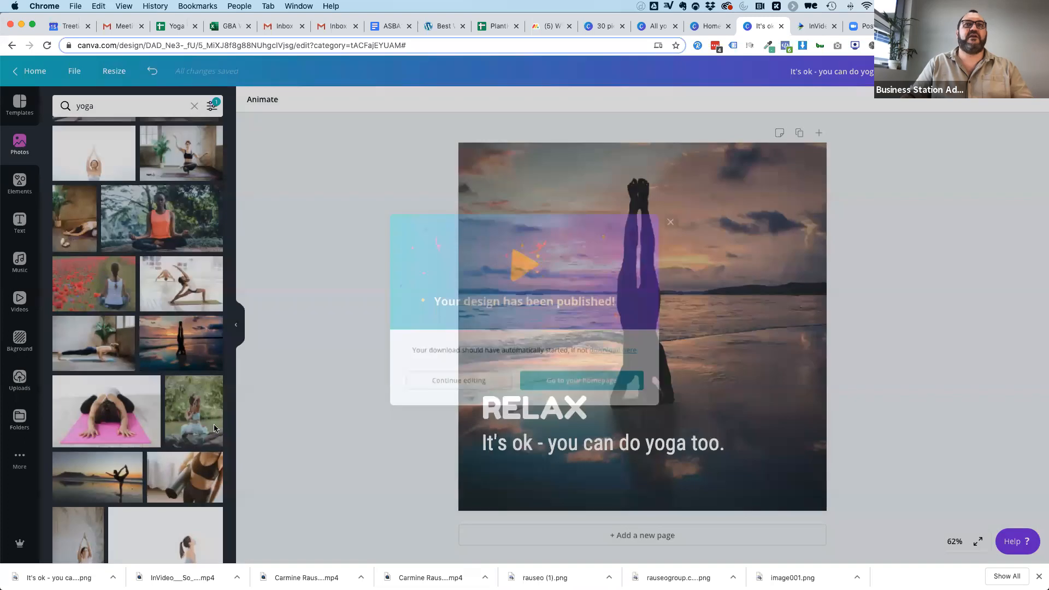
double_click(523, 444)
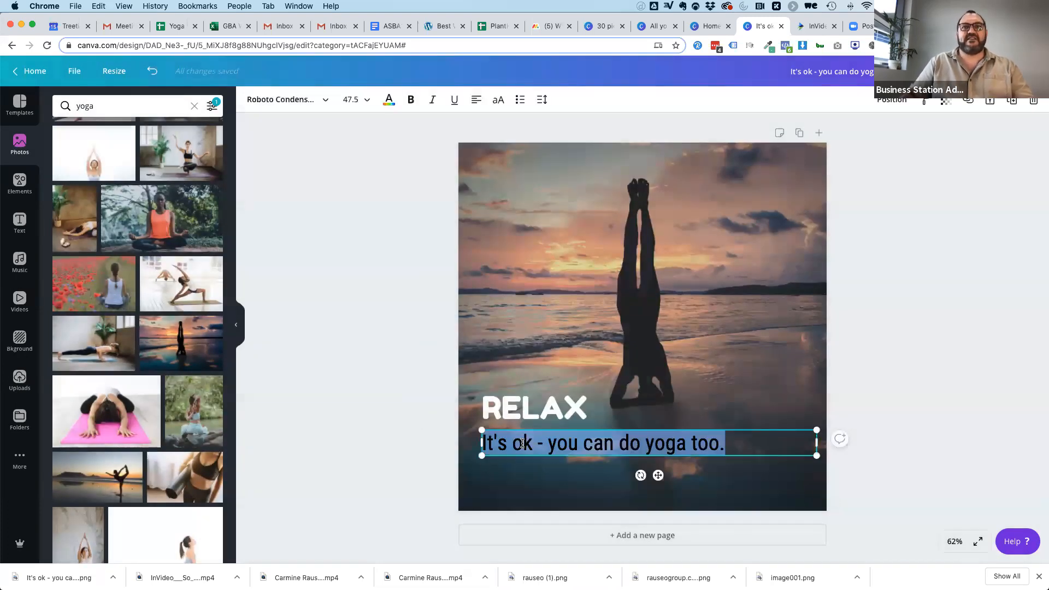
key(super+v)
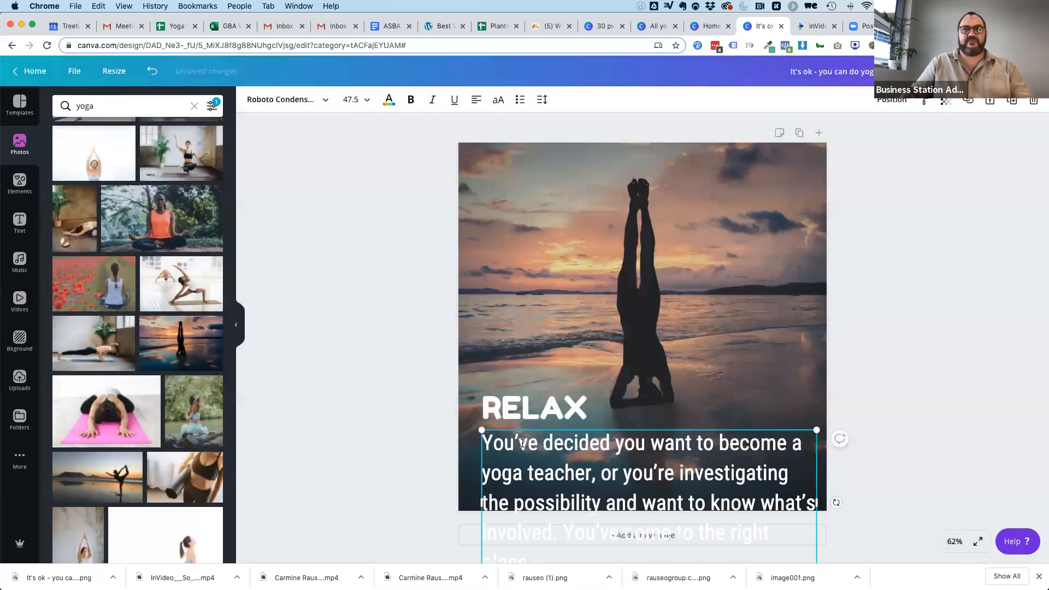
Delete the RELAX heading, then shrink the pasted paragraph to two lines and position it just below the headstand figure.
click(526, 412)
key(Delete)
click(525, 448)
drag(525, 449, 514, 373)
mouse_move(515, 307)
mouse_down()
mouse_move(505, 302)
mouse_move(520, 307)
mouse_up()
drag(811, 353, 821, 447)
click(916, 426)
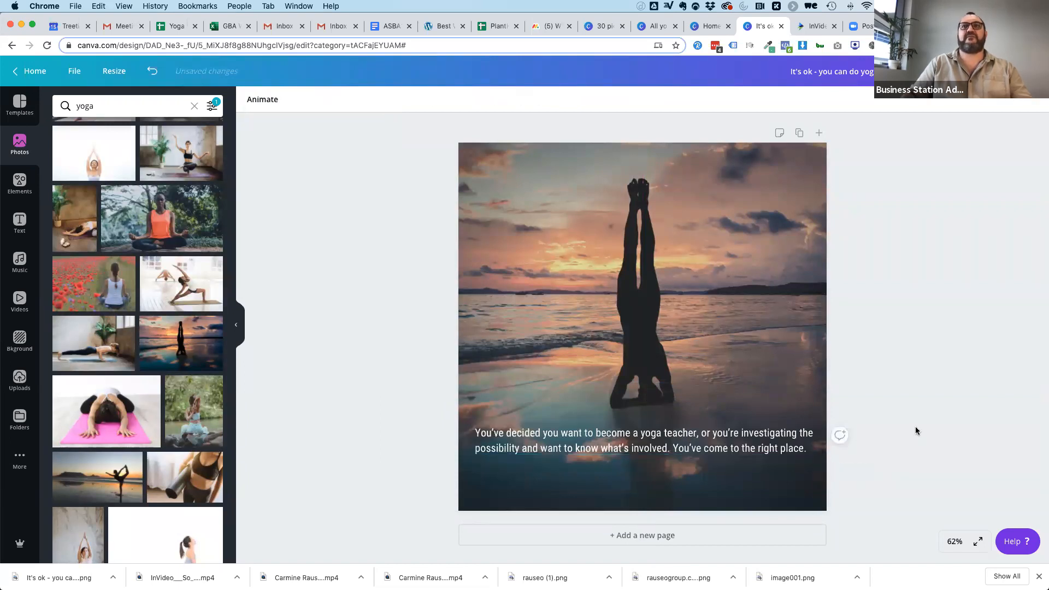
Replace the paragraph with "You've come to the right place", enlarge it to size 62 and move it near the image's lower edge.
double_click(706, 449)
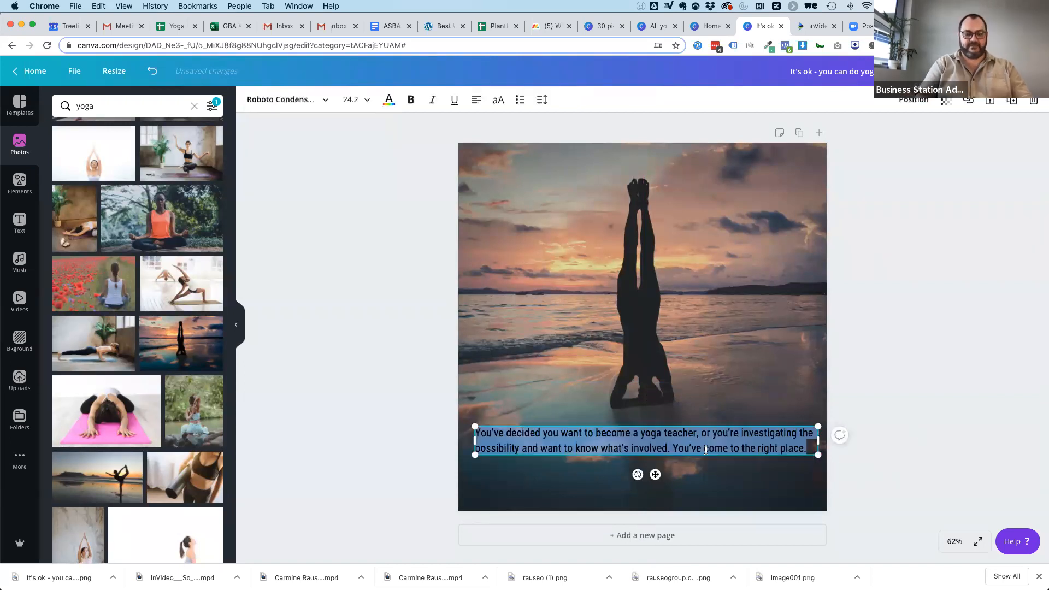
text(You've come to the right)
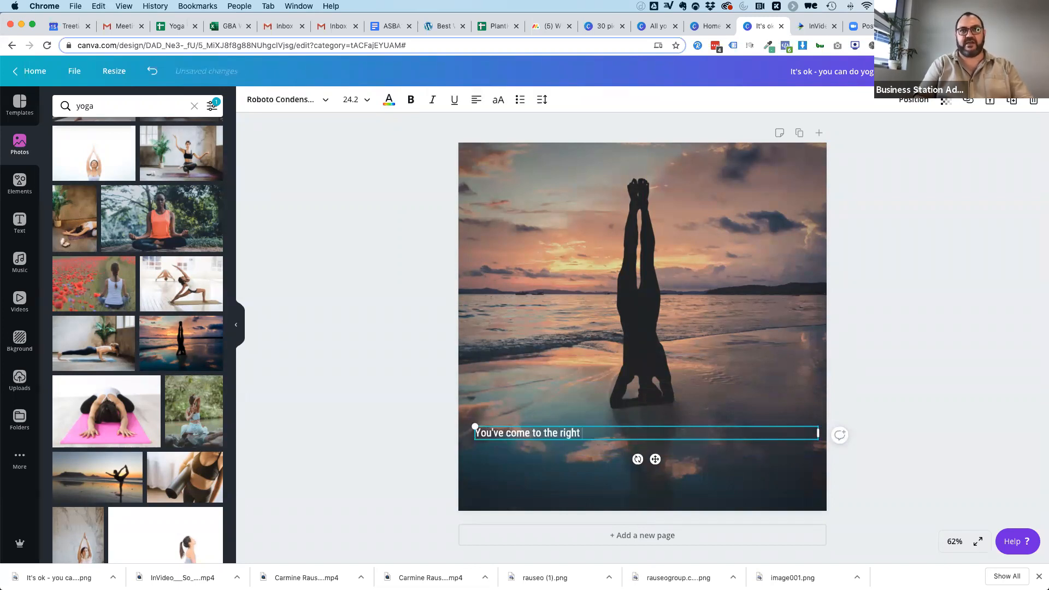
drag(818, 432, 830, 353)
click(873, 391)
click(603, 425)
drag(603, 424, 601, 476)
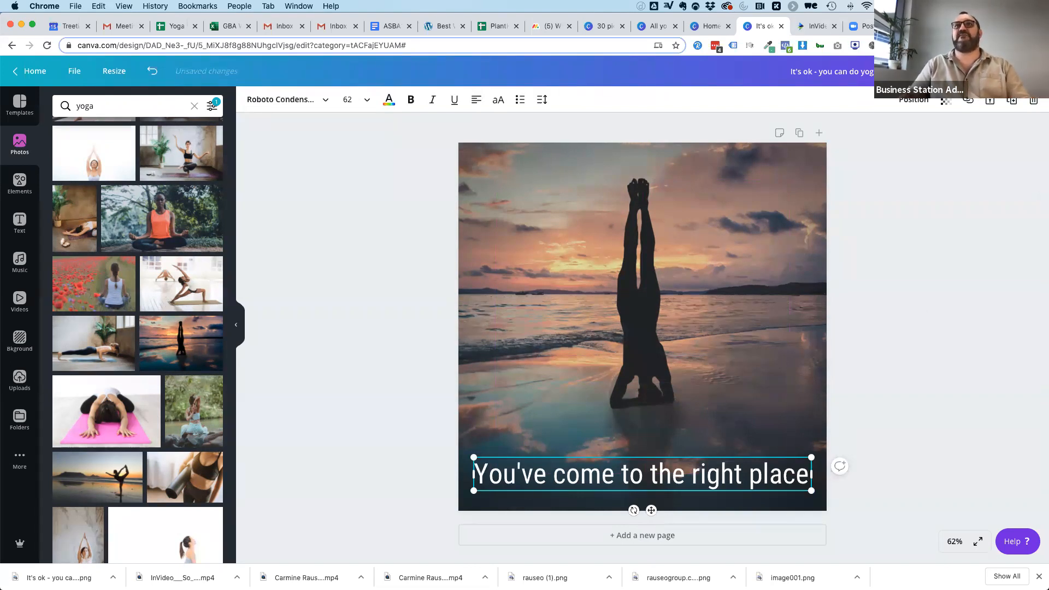
Go back to the yoga blog post and select its opening text up to "what's involved.", then the page's web address.
click(919, 26)
drag(441, 185, 238, 170)
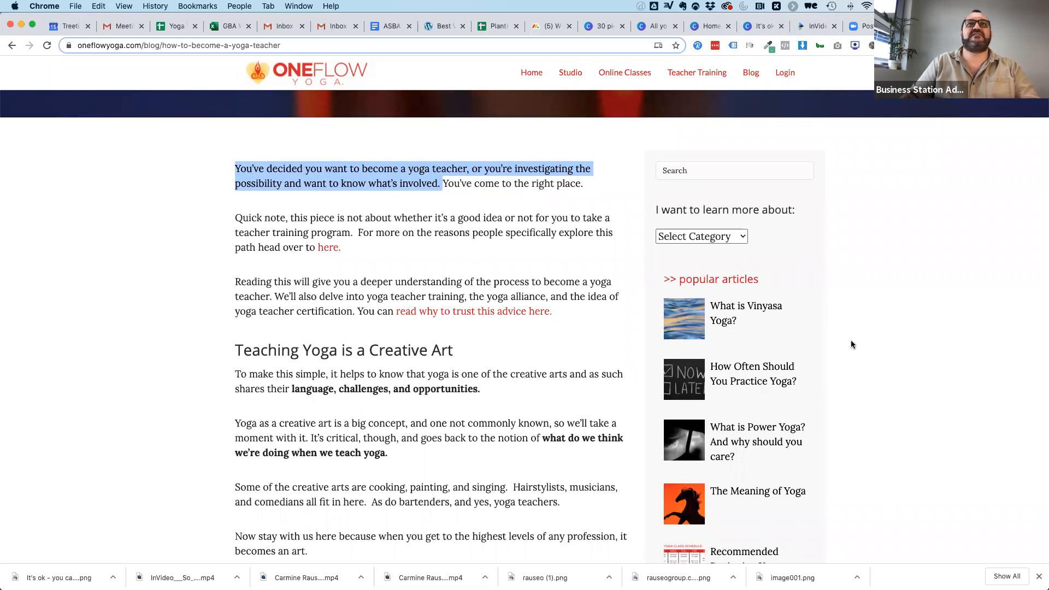
click(292, 43)
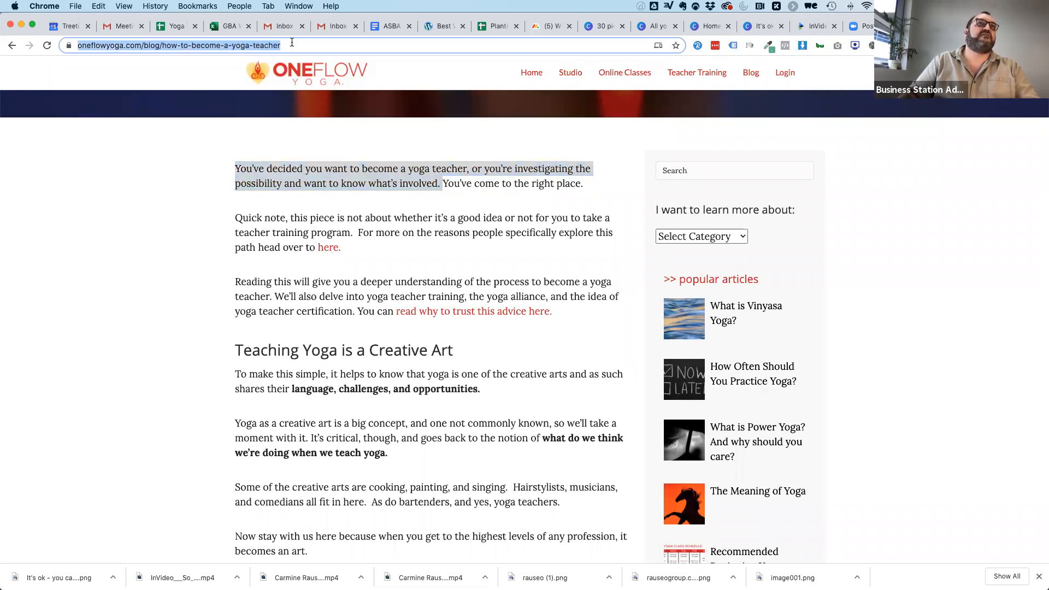
Return to the yoga design in Canva, set the tagline's font to Inspirations and enlarge it to size 76.9.
click(760, 25)
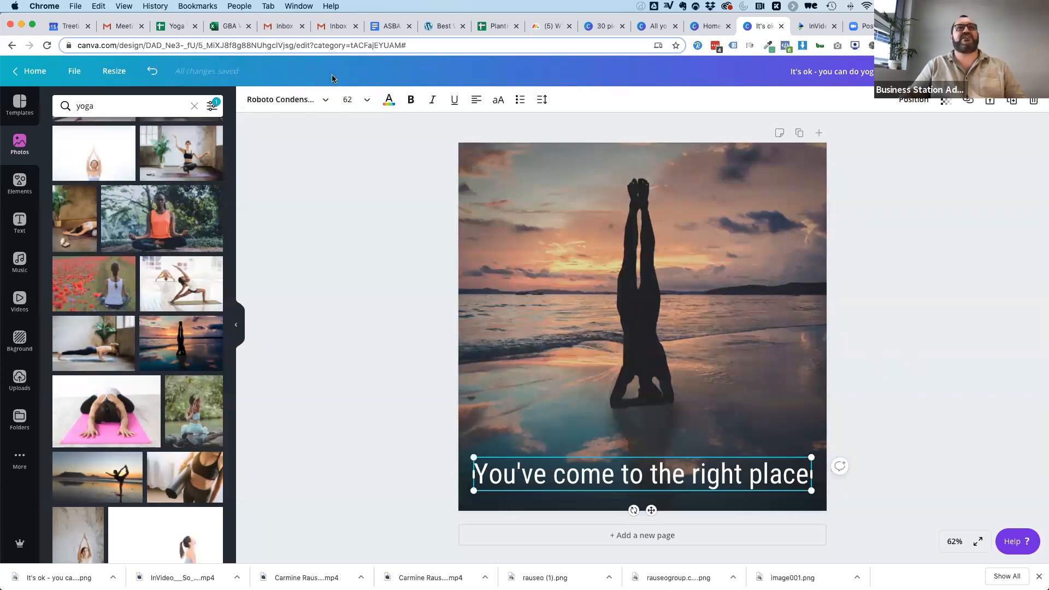
click(278, 100)
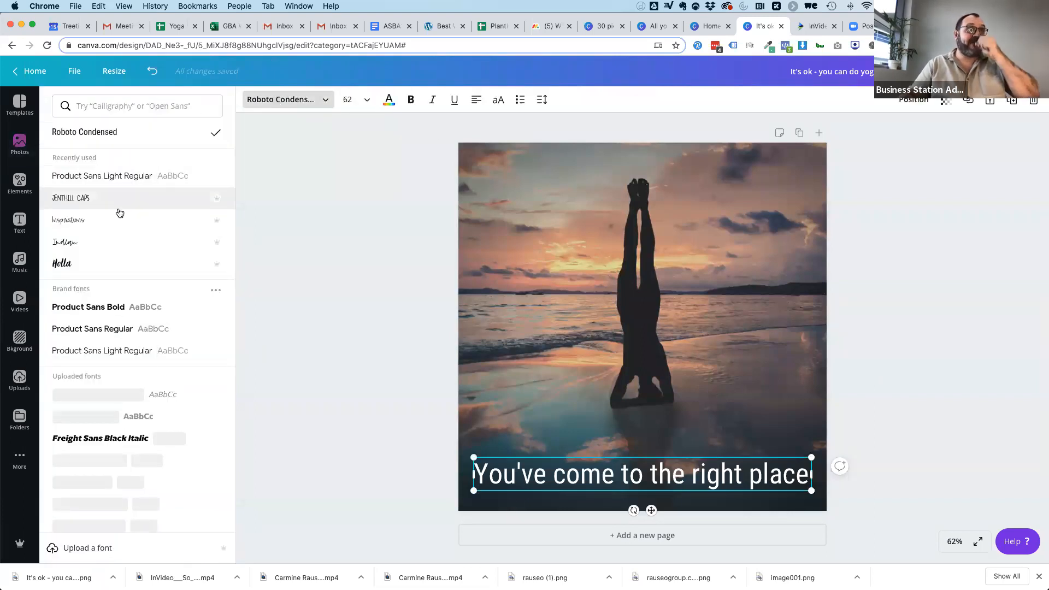
click(71, 220)
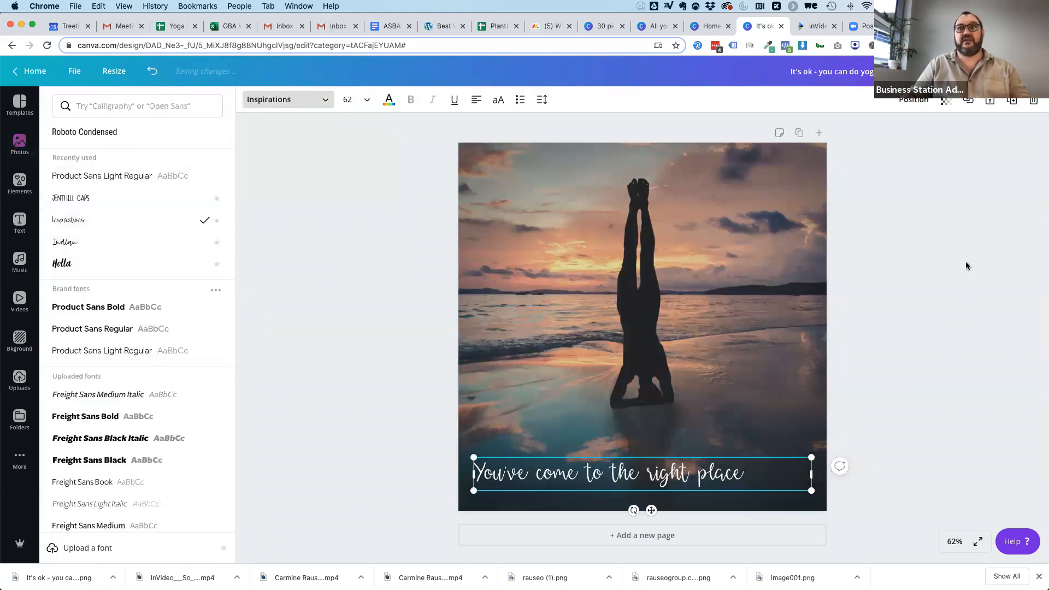
drag(812, 471, 813, 449)
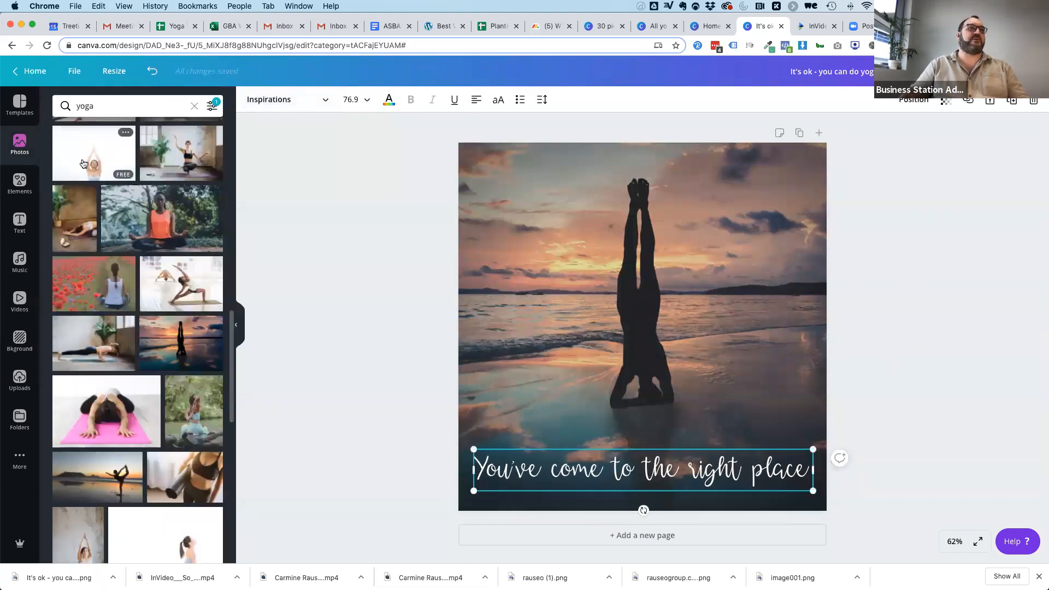
Replace the background with the sunrise photo of a woman meditating on a wooden platform, and move the tagline to the image's upper part.
scroll(99, 283, down, 10)
scroll(123, 341, down, 5)
scroll(123, 340, down, 1)
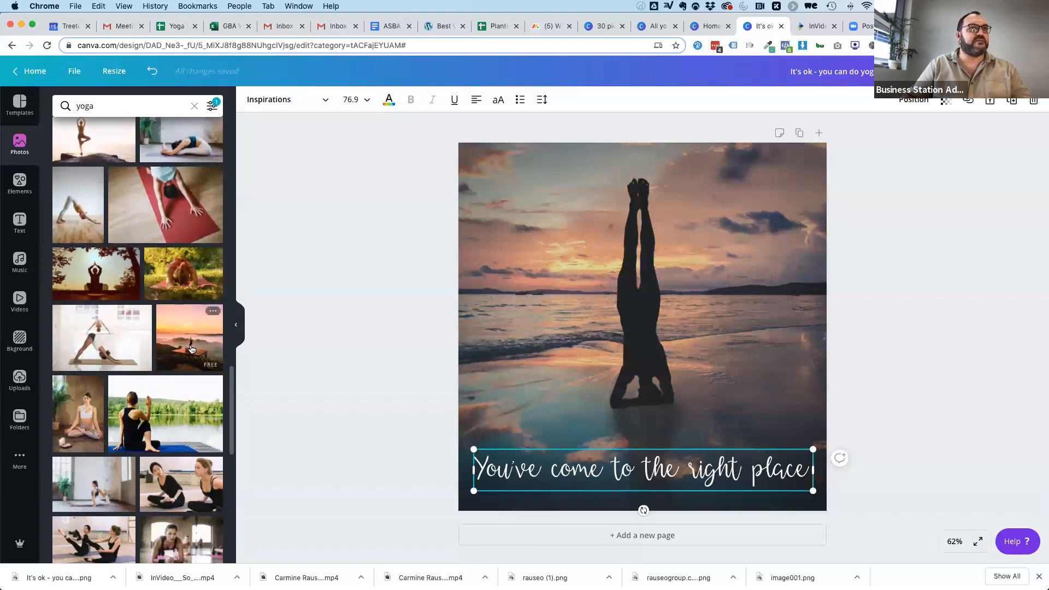
drag(193, 344, 480, 293)
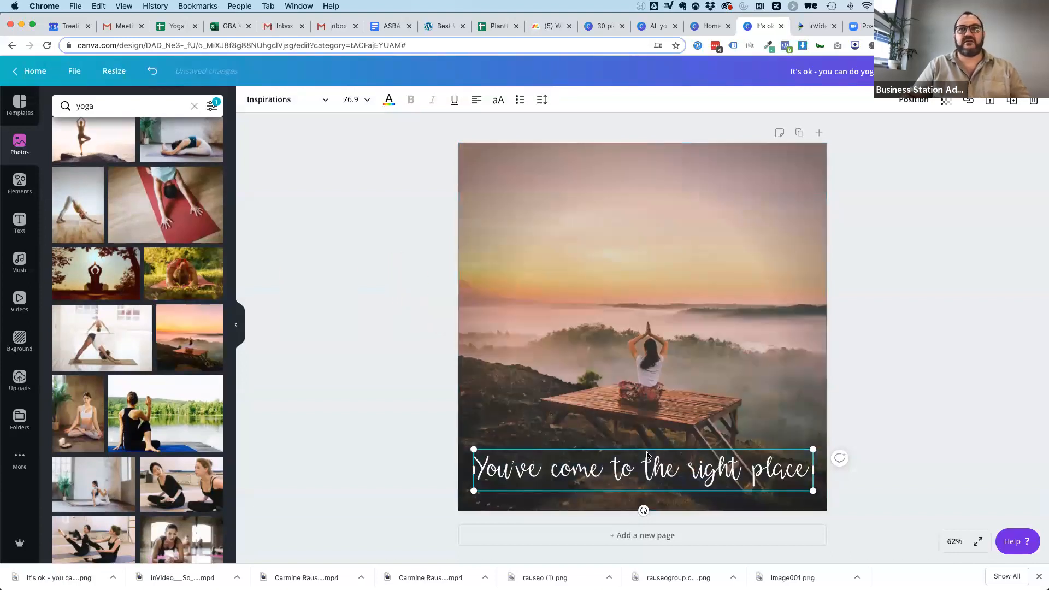
drag(621, 469, 625, 196)
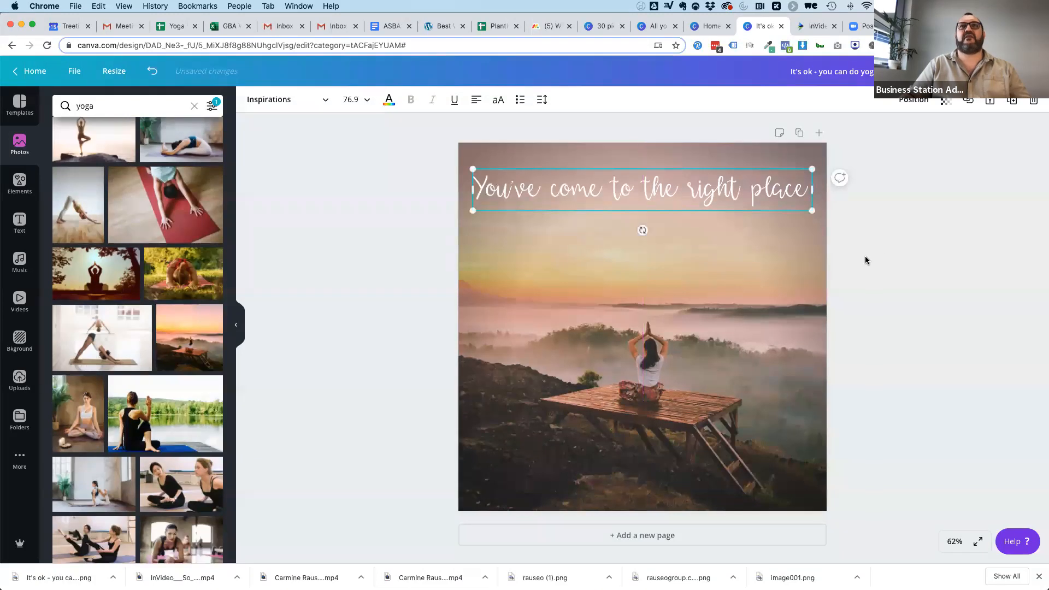
click(886, 259)
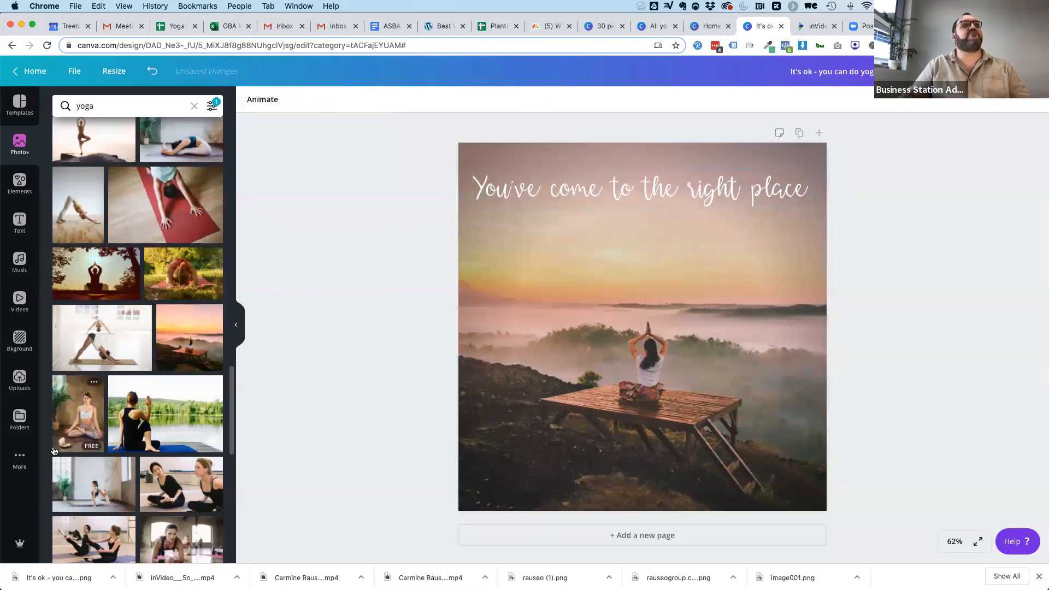
Search the graphic elements for "yoga".
click(102, 106)
click(19, 183)
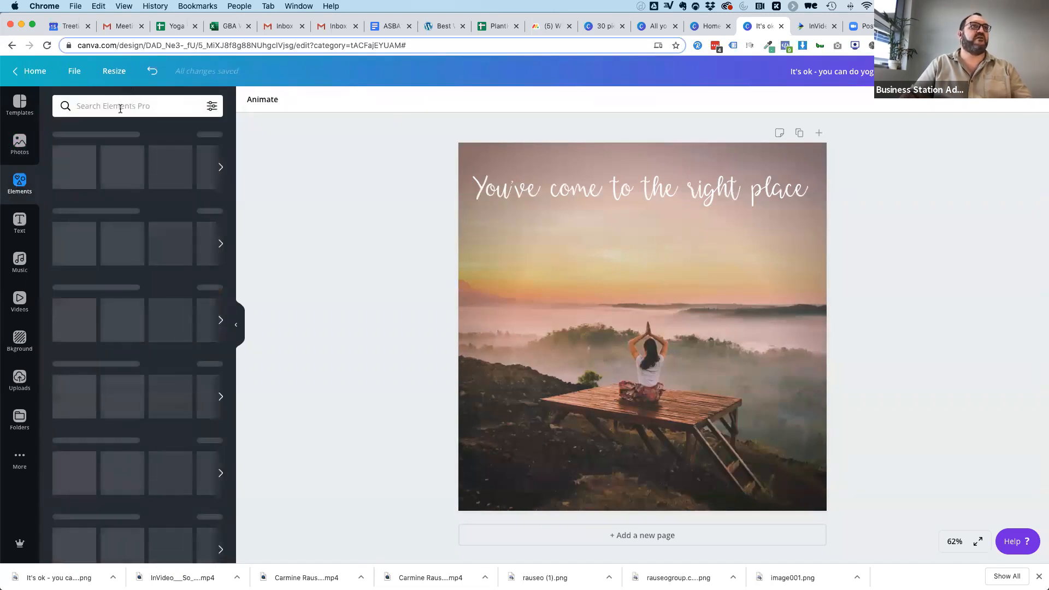
click(120, 107)
text(yoga)
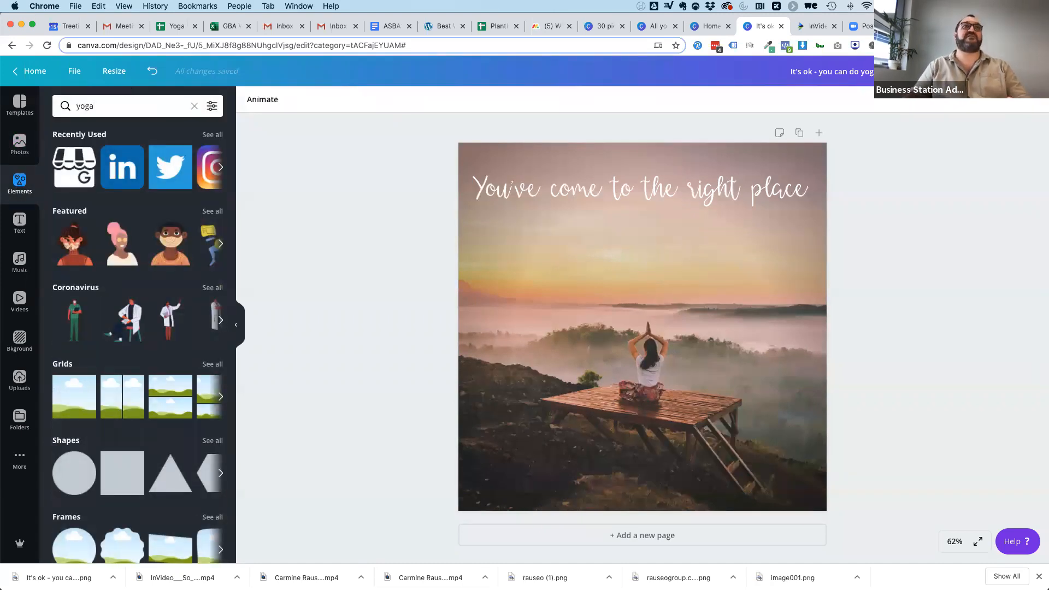
key(Return)
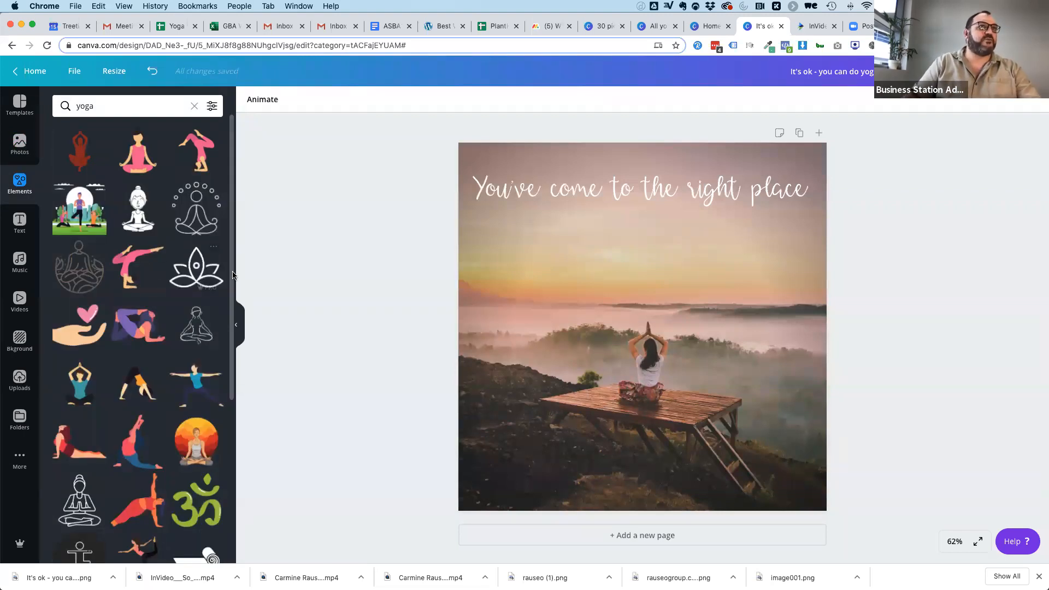
click(198, 211)
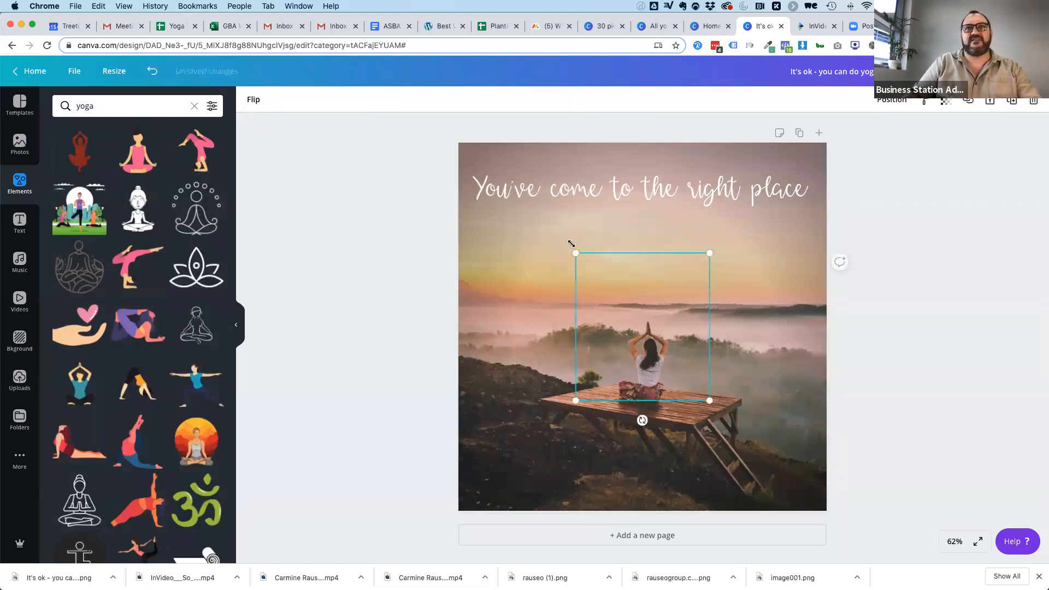
drag(571, 243, 502, 466)
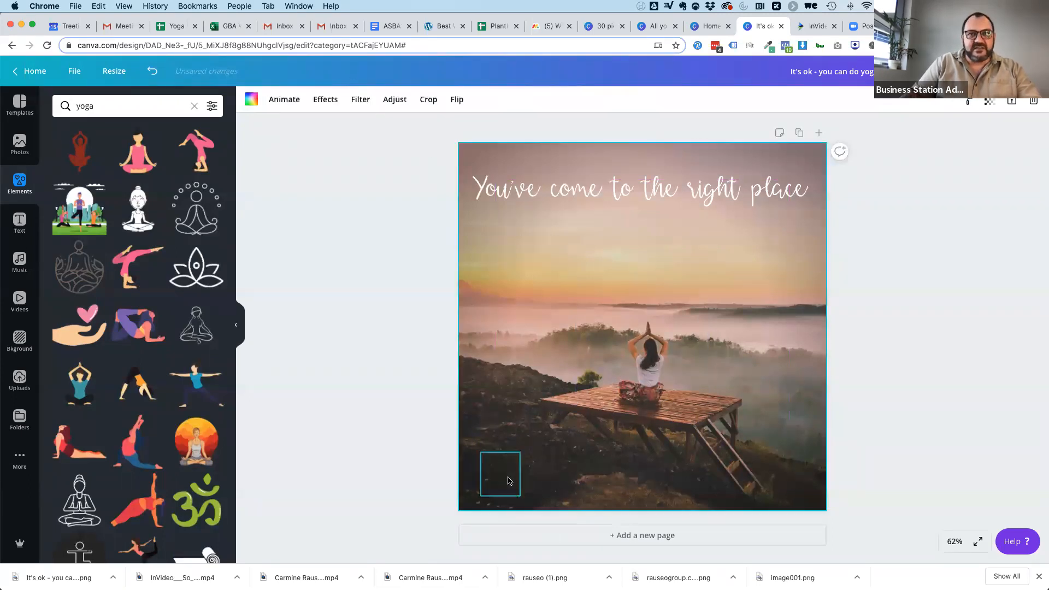
key(Delete)
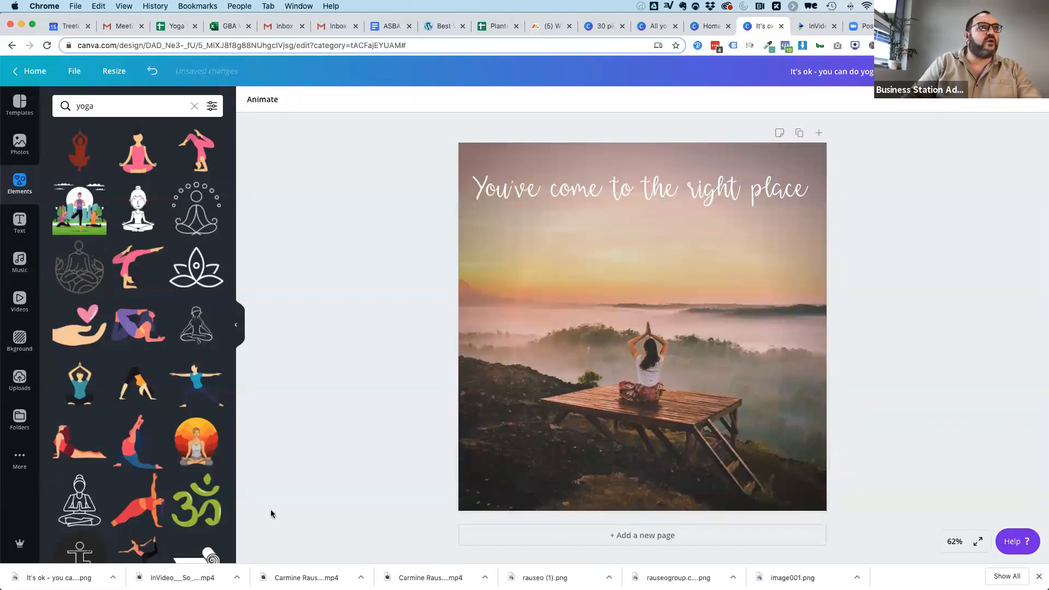
Add the lotus outline graphic, recolour it white, shrink it and centre it below the wooden platform as a logo.
click(196, 268)
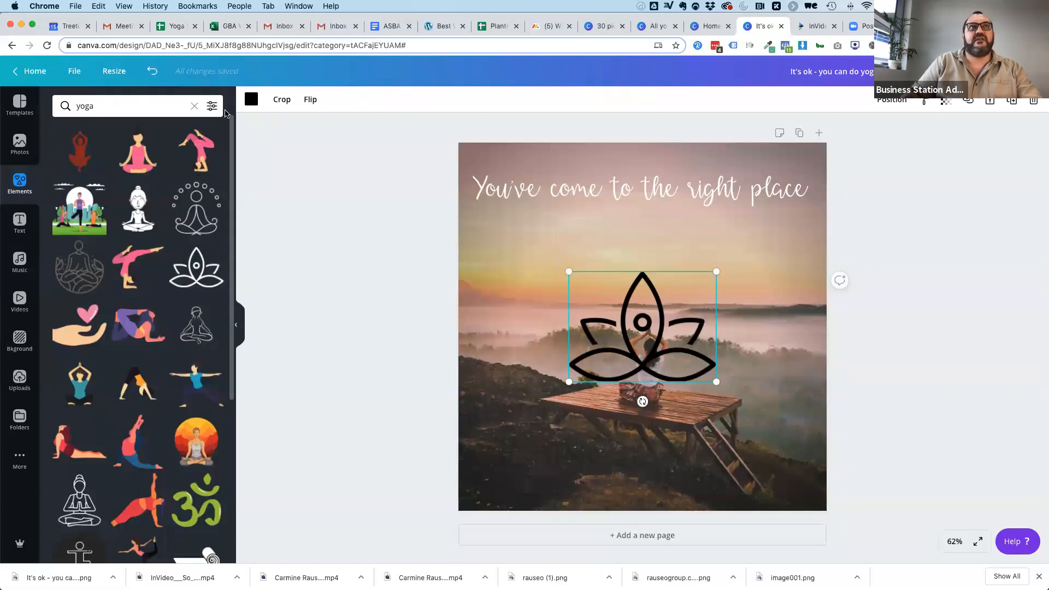
click(251, 99)
click(210, 425)
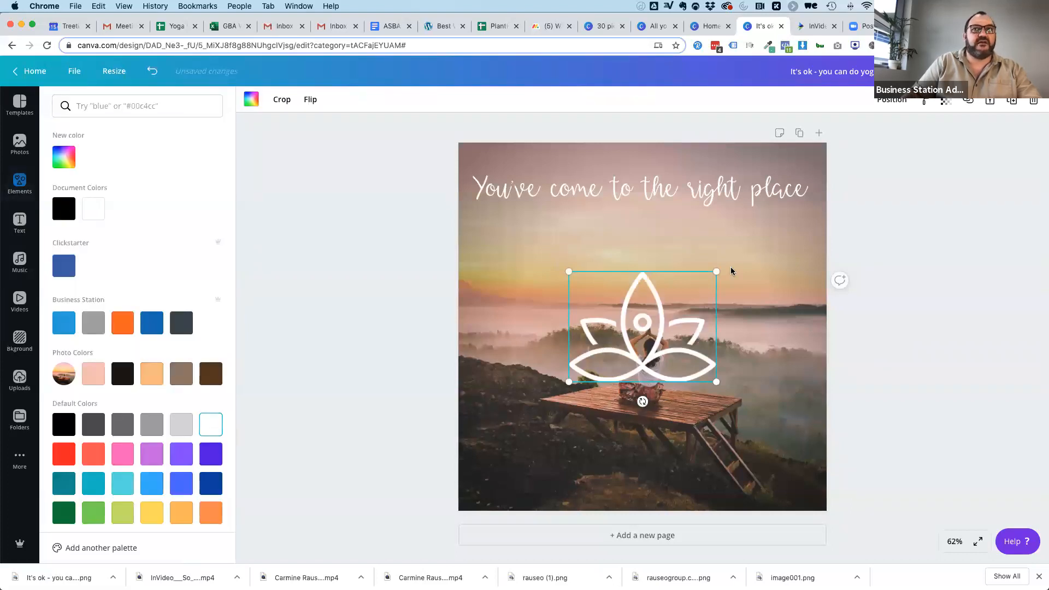
drag(682, 276, 602, 319)
drag(599, 369, 647, 463)
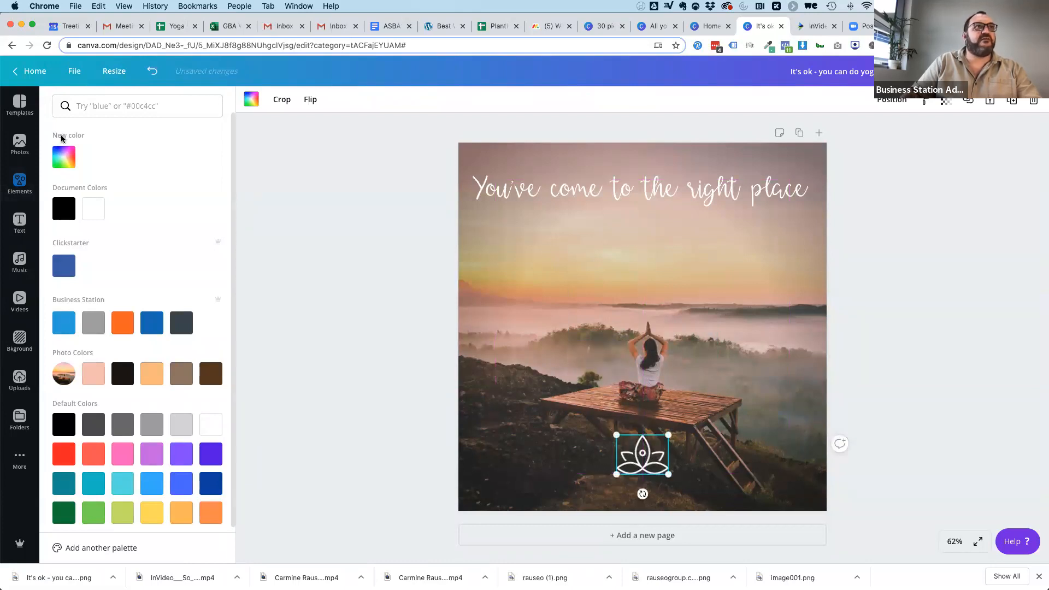
Add the body text "MY YOGA STUDIO" centred just below the lotus graphic and enlarge it to size 19.2.
click(20, 222)
click(77, 226)
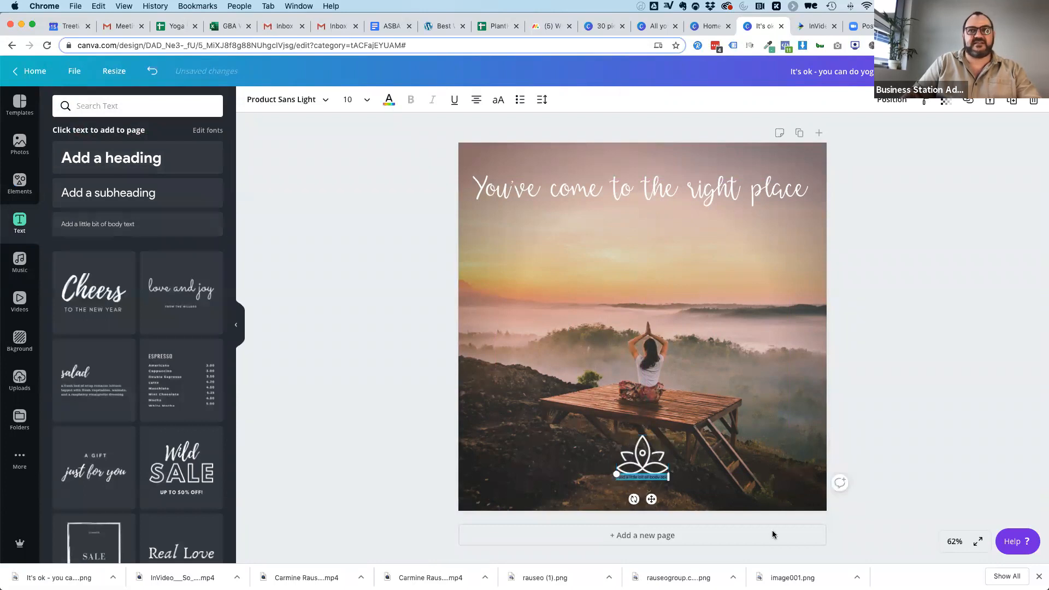
text(MY YOGA STUDIO)
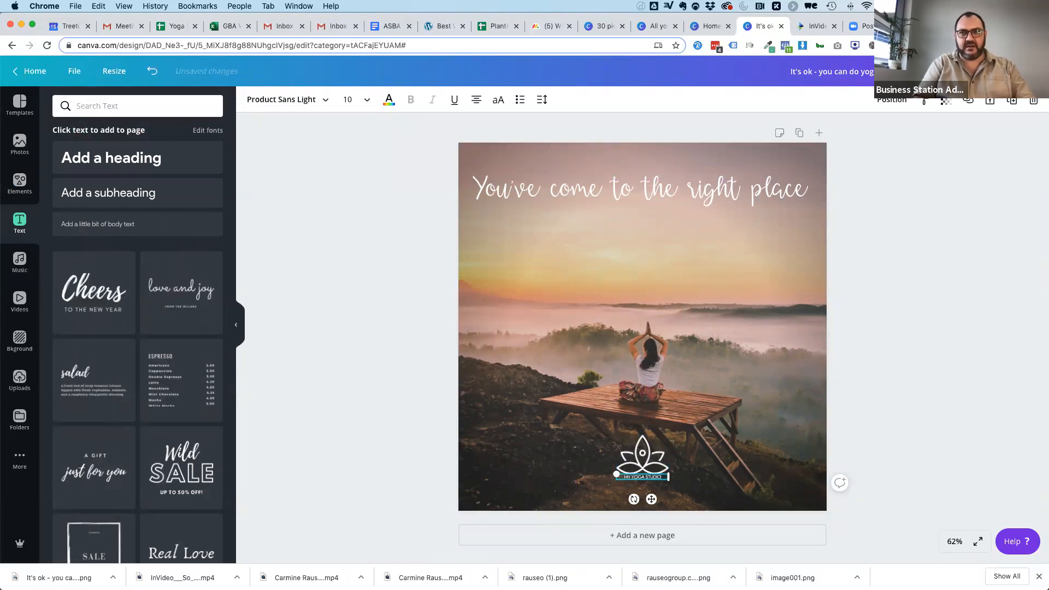
click(704, 494)
click(628, 479)
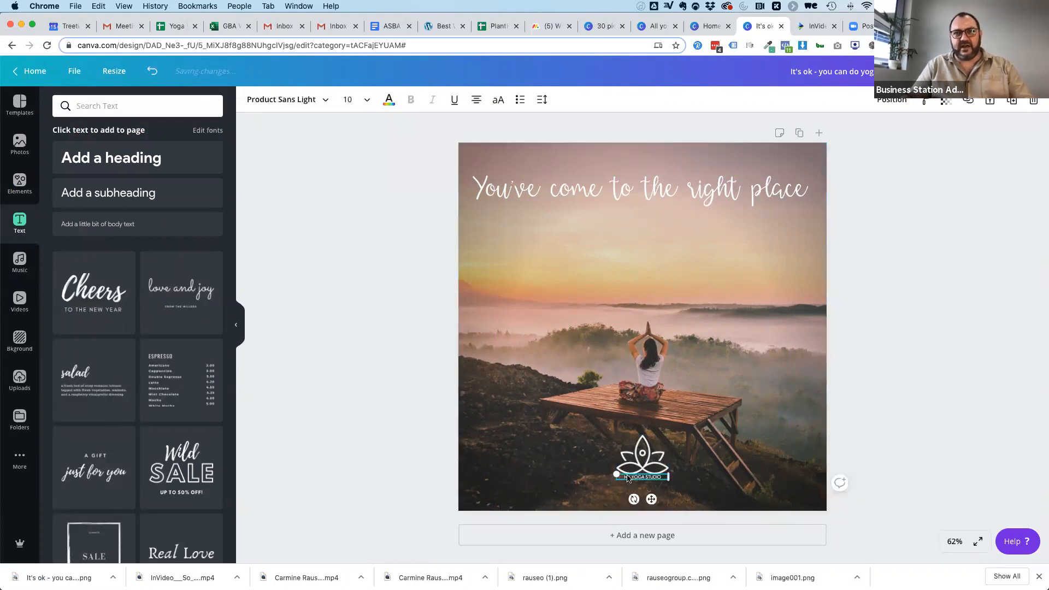
mouse_move(616, 472)
mouse_down()
mouse_move(568, 468)
mouse_move(618, 486)
mouse_up()
click(595, 428)
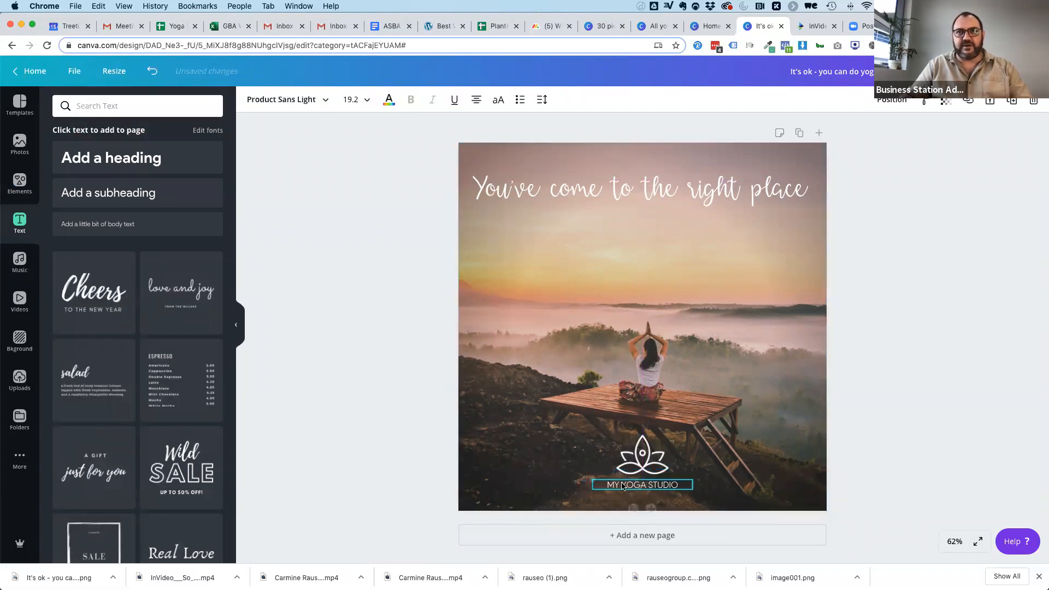
click(763, 482)
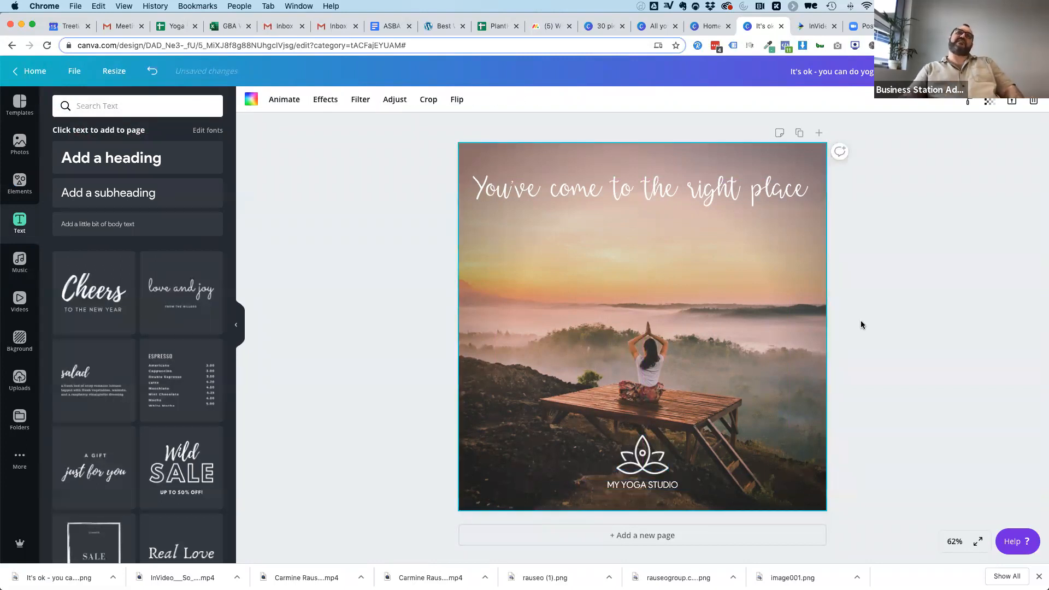
Move the "You've come to the right place" tagline slightly closer to the image's upper edge.
drag(606, 184, 608, 173)
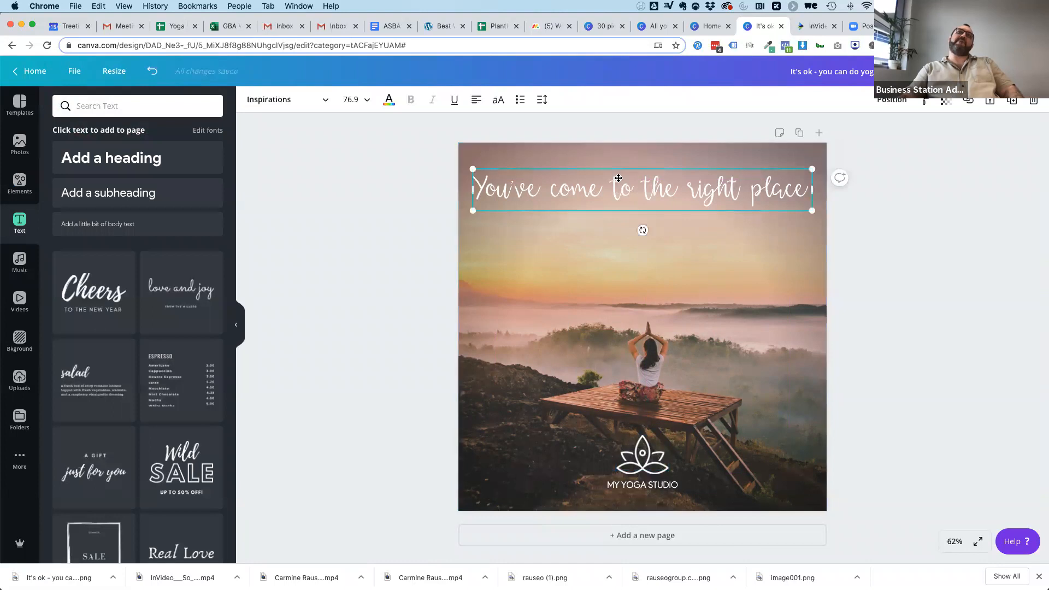
click(940, 228)
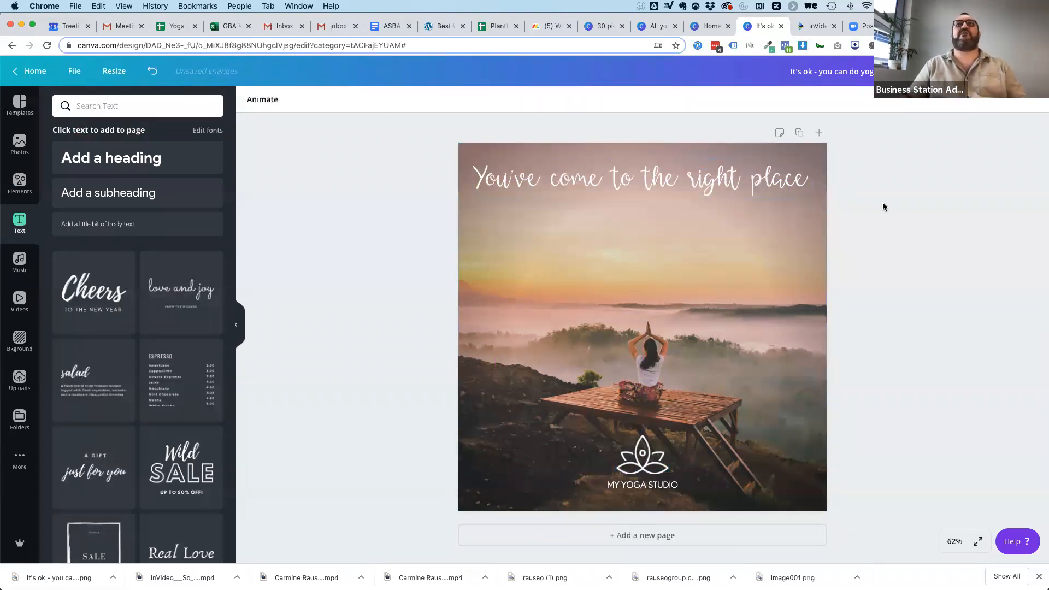
Review the opening sentence of the yoga blog post, highlighting it up to "what's involved".
click(929, 26)
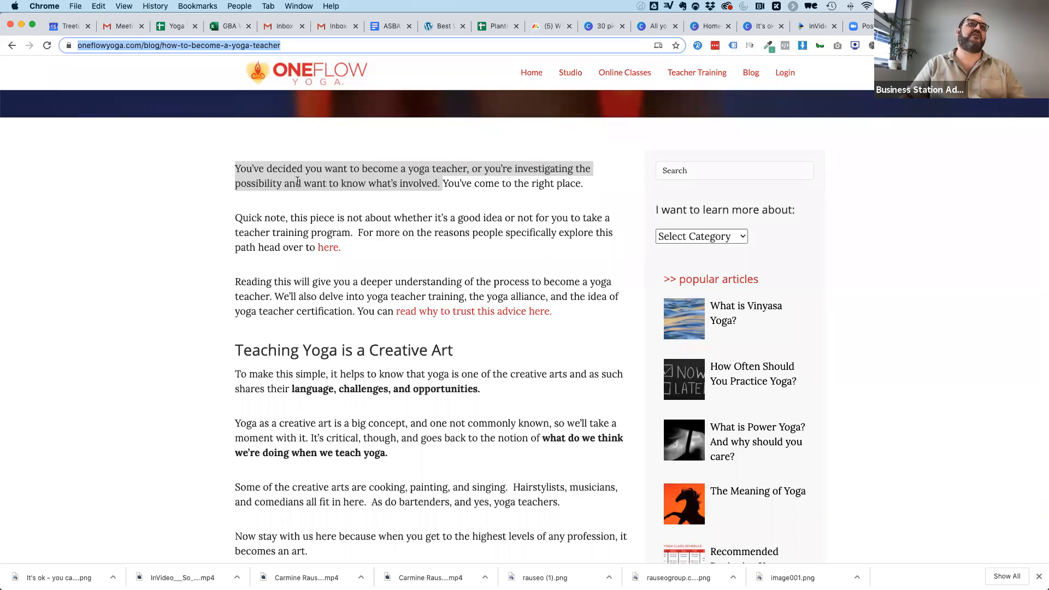
drag(234, 167, 427, 182)
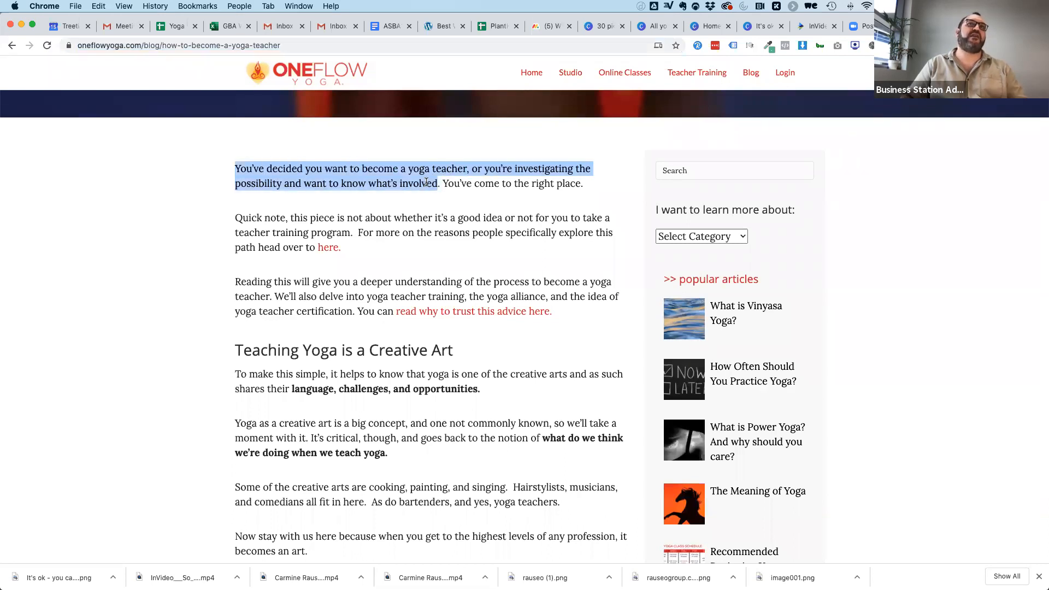
click(943, 157)
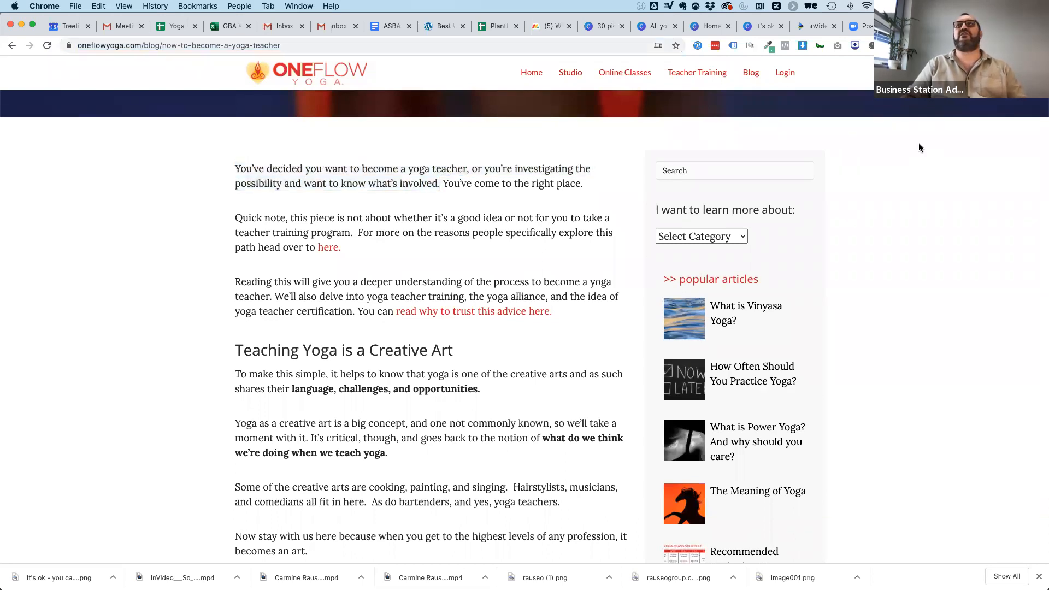
click(815, 26)
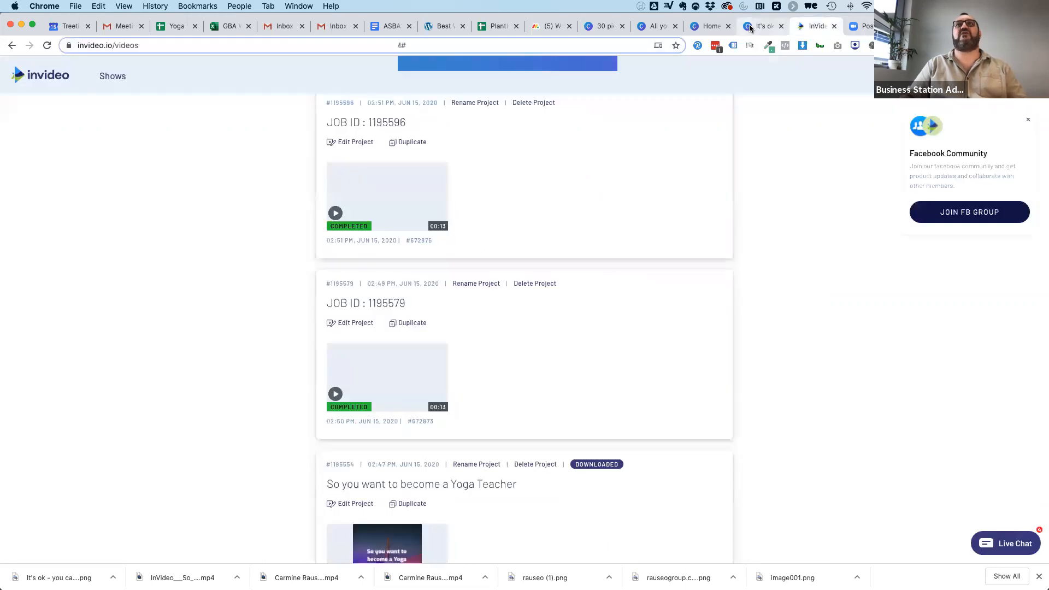
Return to the Canva yoga design, download it as a PNG and dismiss the confirmation dialog.
click(762, 27)
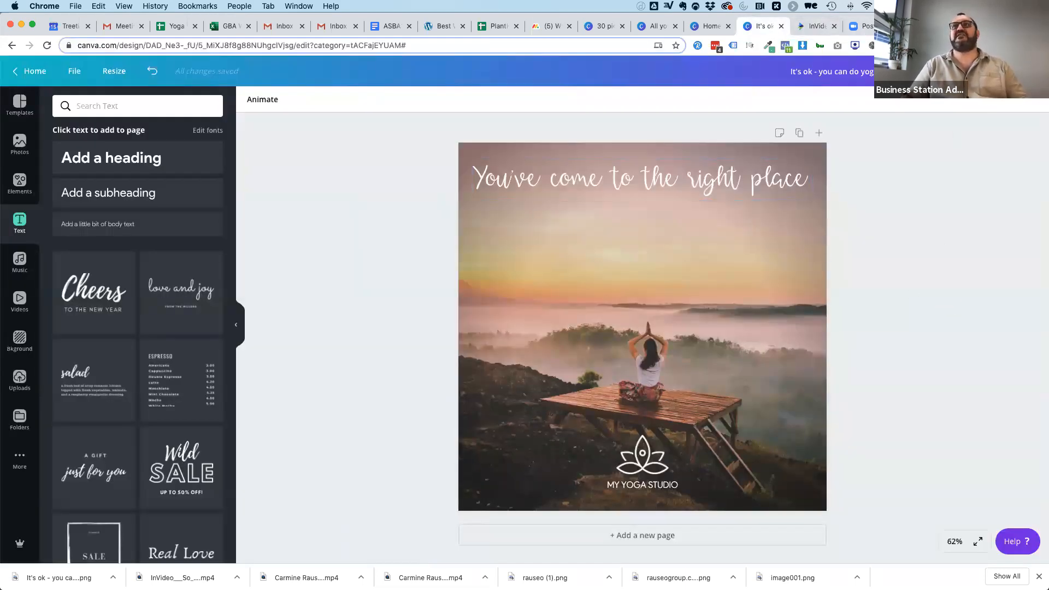
click(962, 71)
click(962, 257)
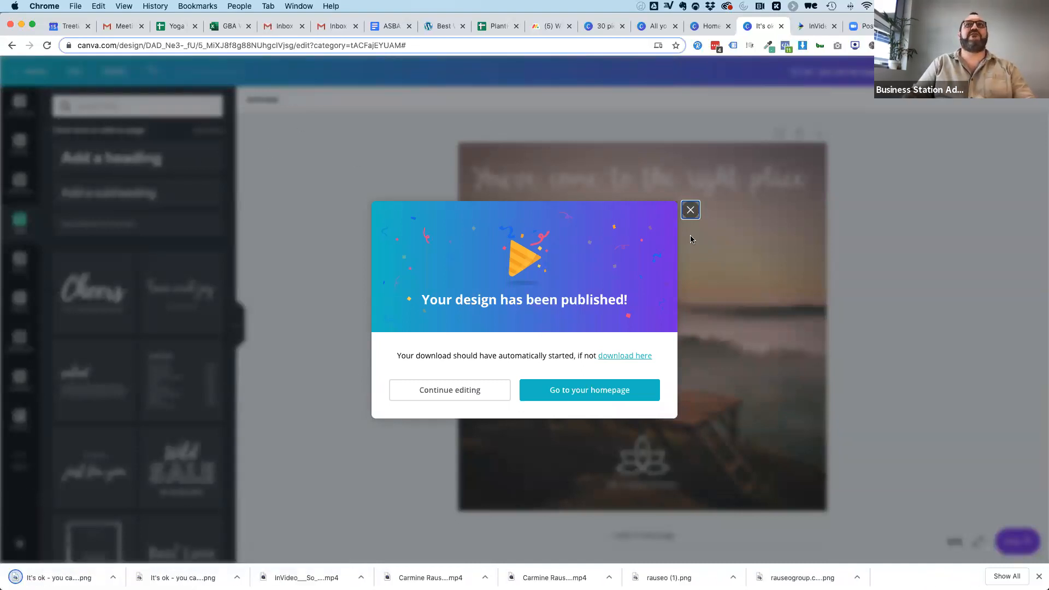
click(690, 210)
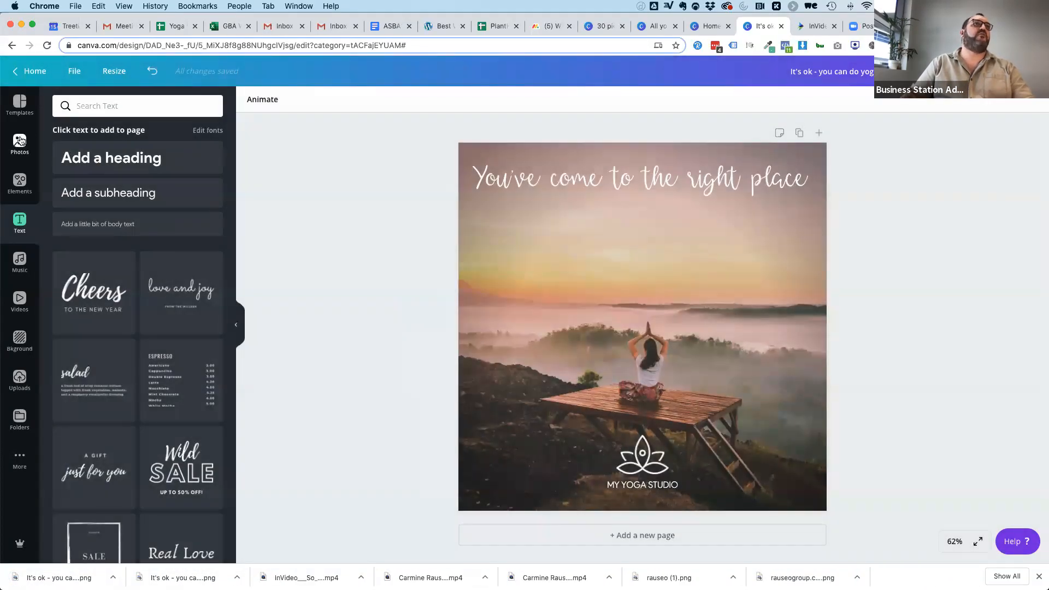
In the yoga blog post, highlight the passage from "Reading this will give you" to "yoga teacher certification", then return to the Canva design with the yoga photos shown.
click(19, 141)
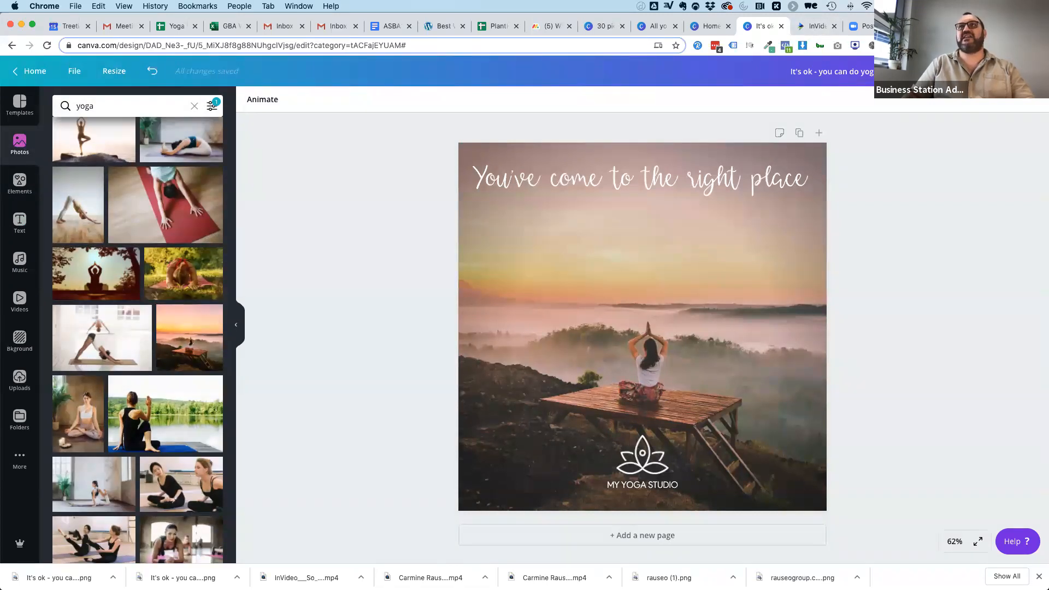
click(924, 27)
scroll(229, 267, down, 2)
drag(235, 238, 275, 250)
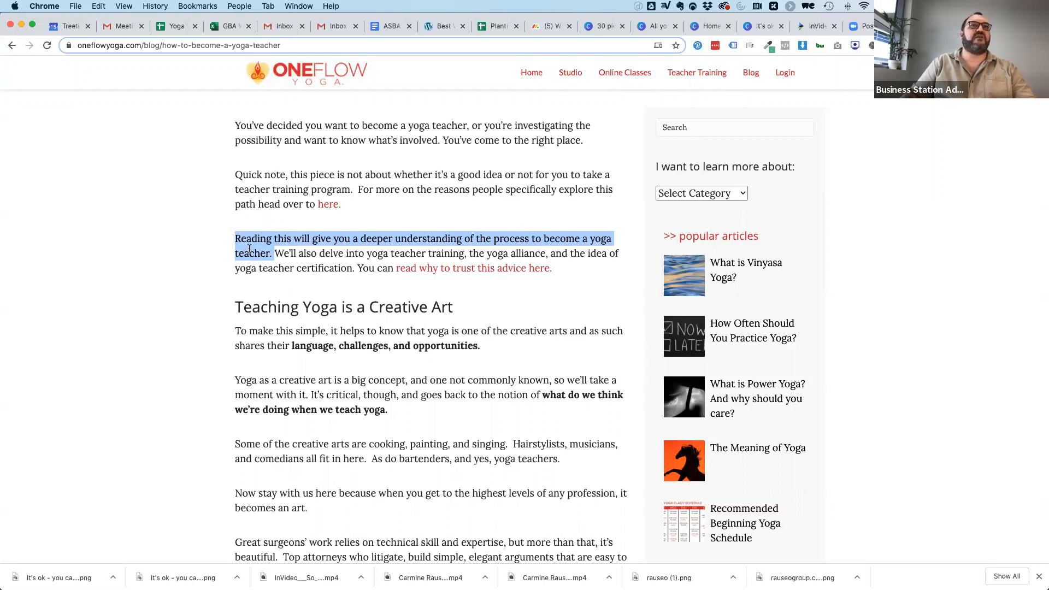
drag(236, 238, 355, 266)
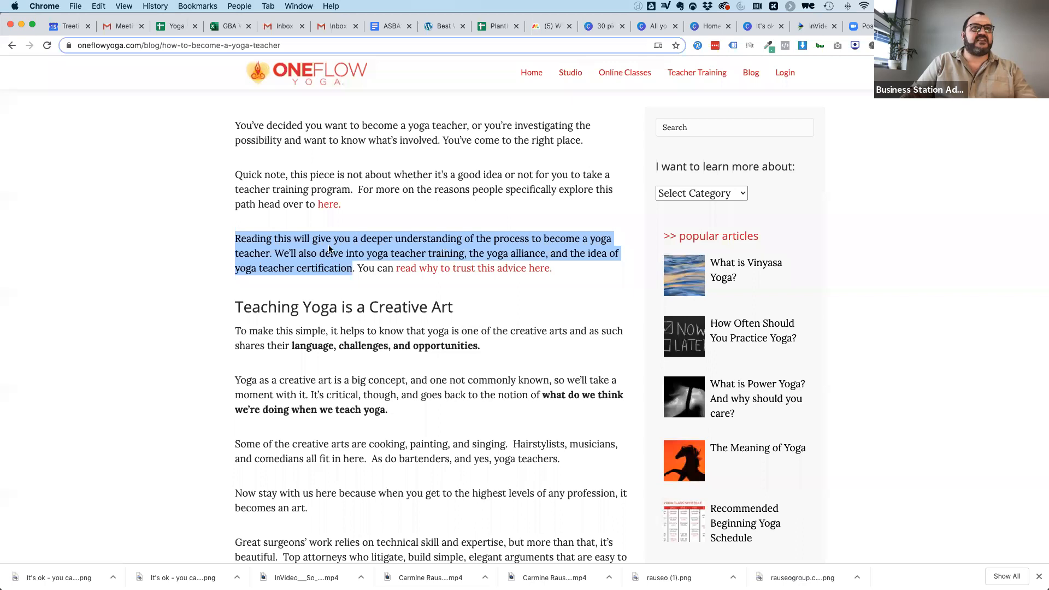
click(808, 24)
click(759, 27)
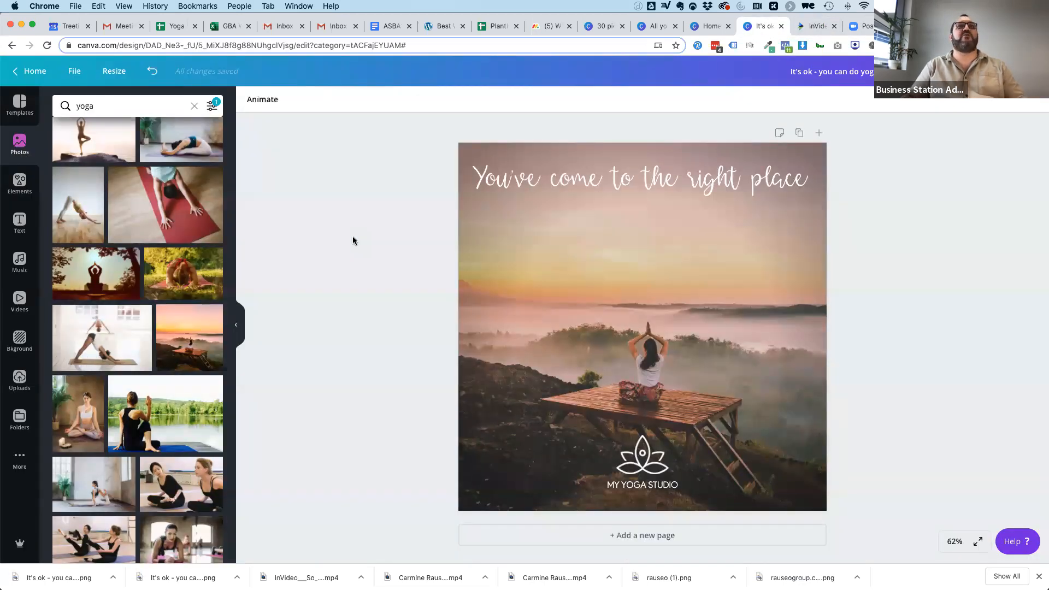
Replace the sunset background with the photo of two women in black sitting on a yoga studio floor.
scroll(165, 358, up, 10)
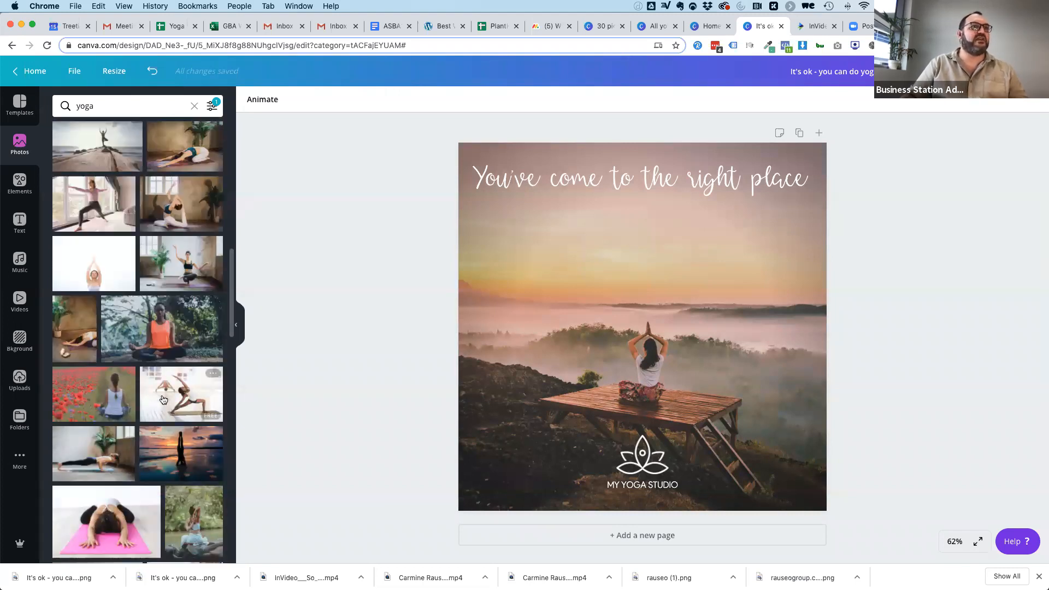
scroll(152, 251, down, 15)
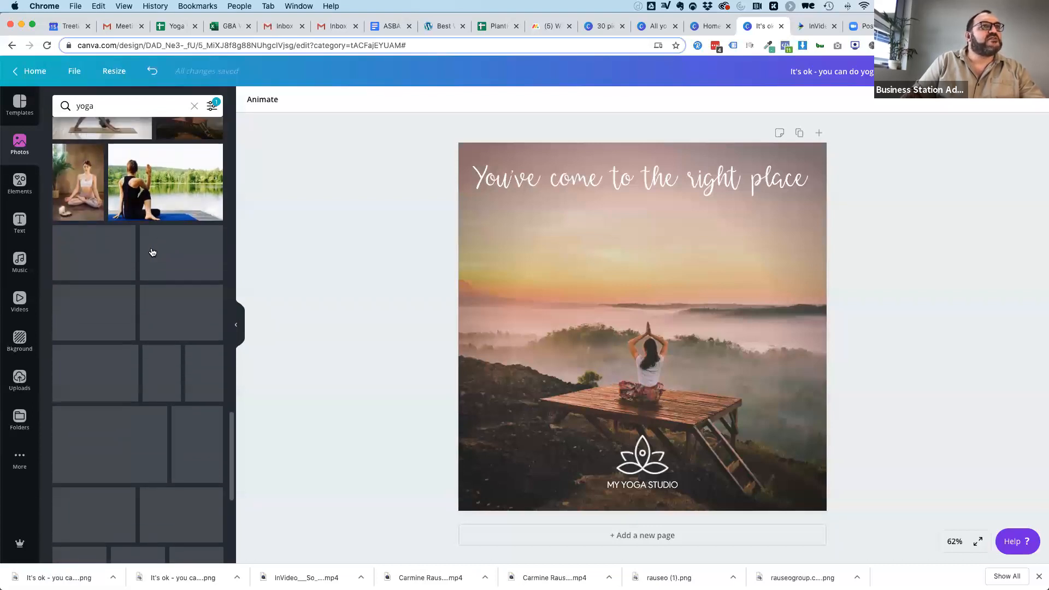
scroll(131, 257, down, 1)
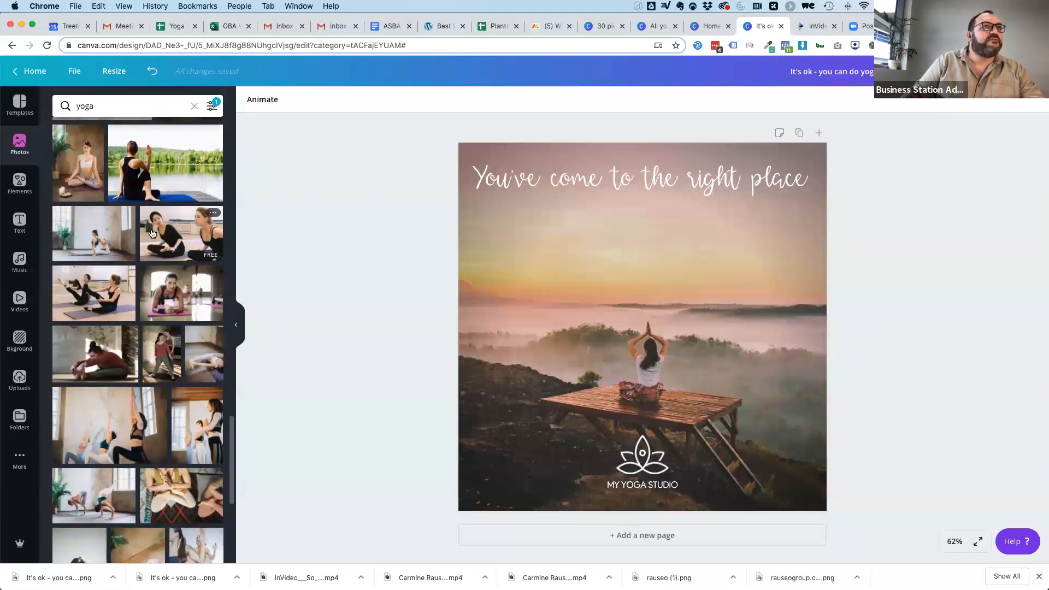
drag(156, 234, 601, 306)
Change the tagline's font to Product Sans Light Regular and narrow its text box so it wraps onto two lines.
click(605, 178)
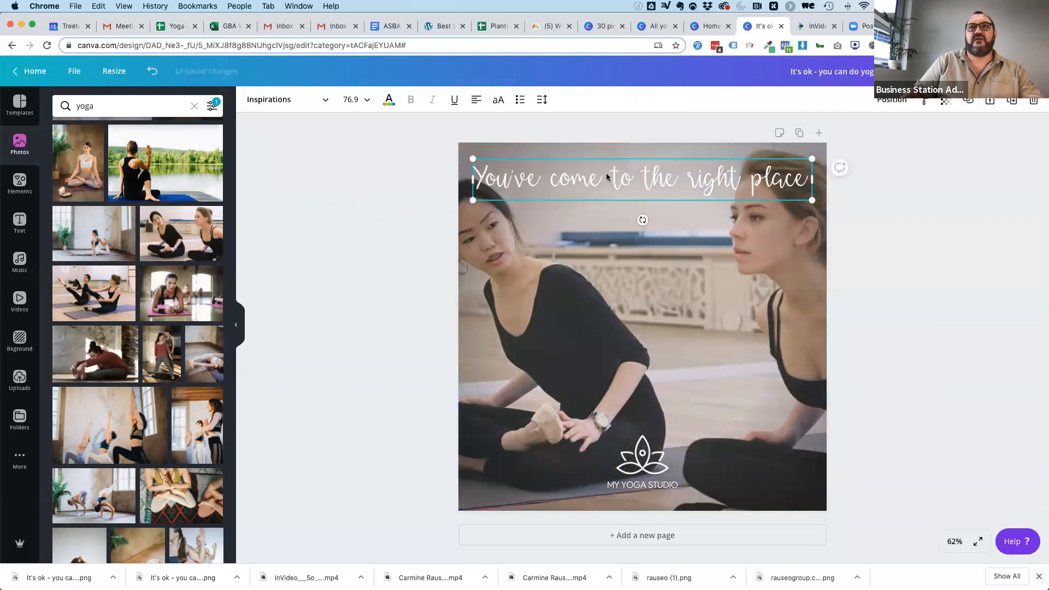
drag(813, 176, 574, 177)
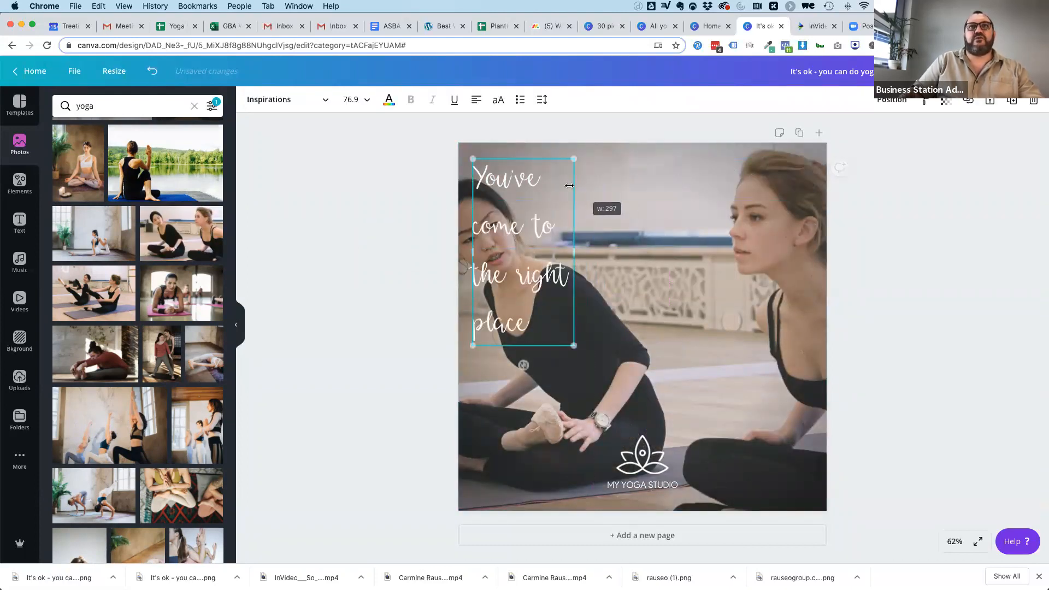
click(515, 230)
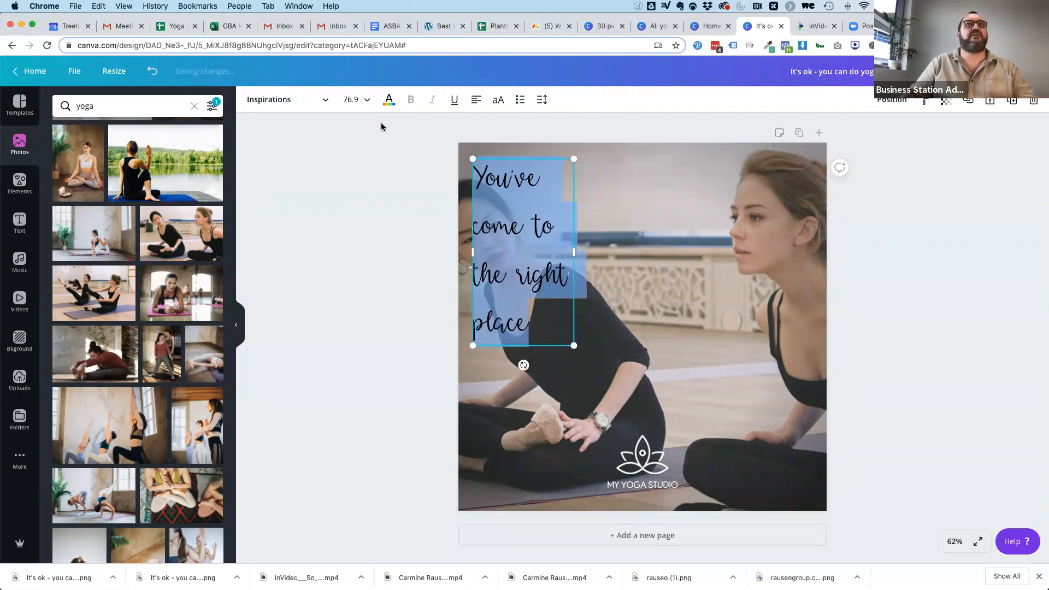
click(281, 105)
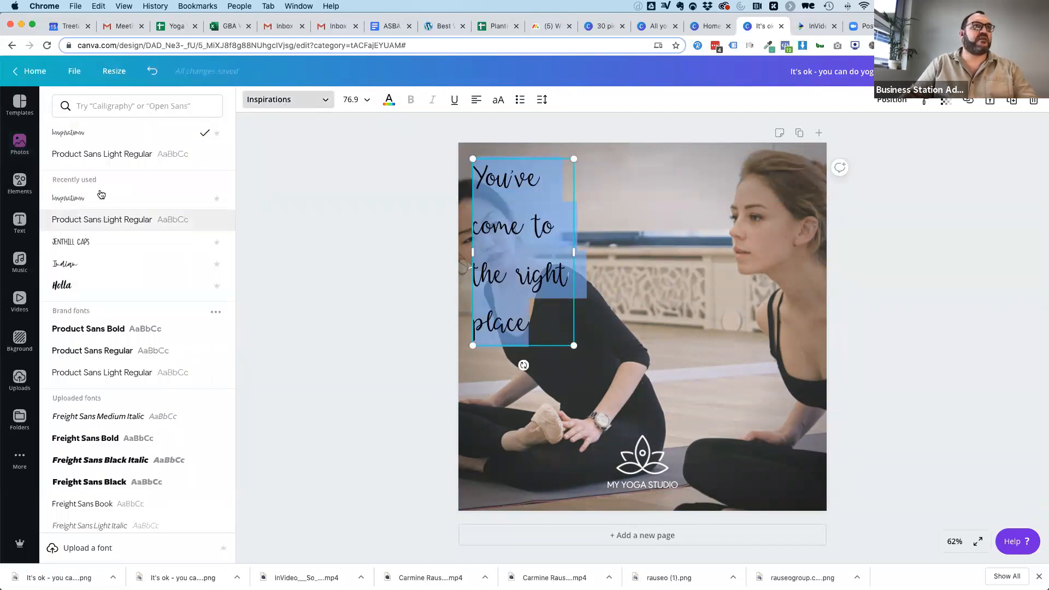
click(95, 221)
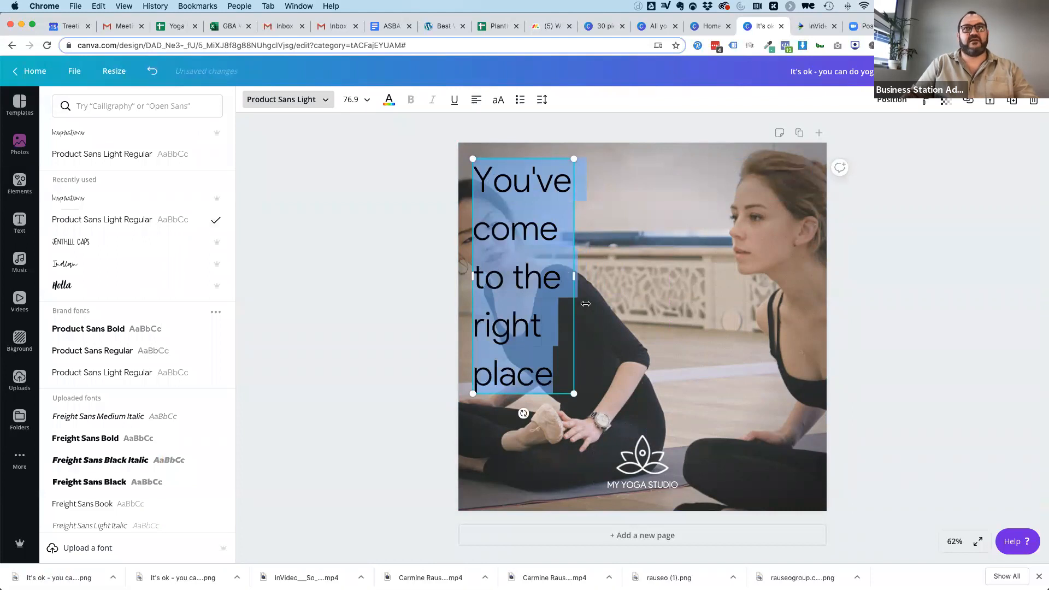
drag(663, 264, 715, 276)
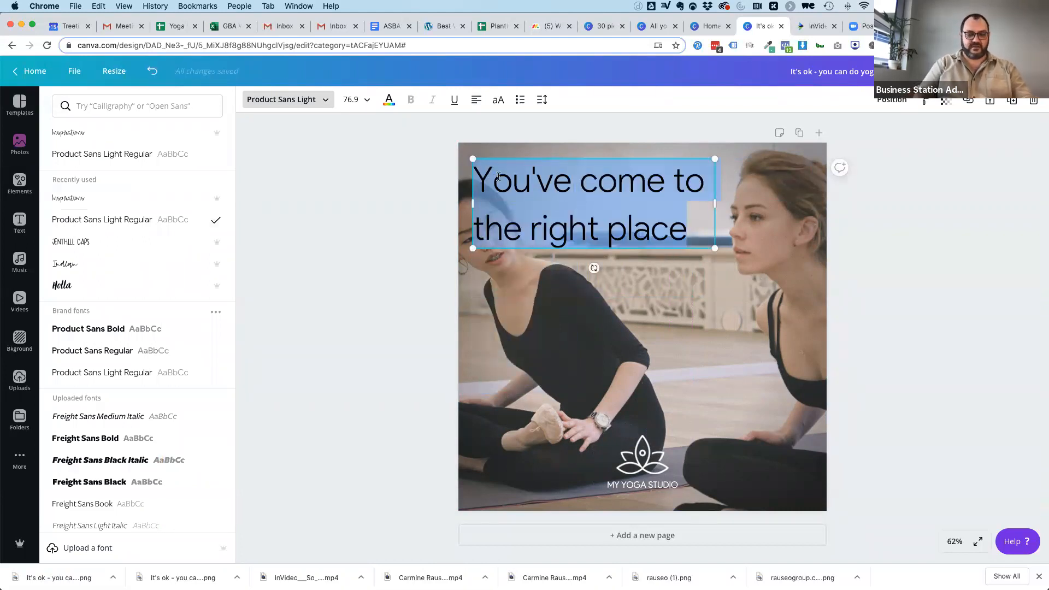
Replace the tagline with "The process.", "The training.", "The certification." and "The alliance." as successive phrases.
text(The)
key(BackSpace)
key(BackSpace)
key(BackSpace)
text(e)
key(BackSpace)
key(BackSpace)
text(hje p)
key(BackSpace)
key(BackSpace)
key(BackSpace)
key(BackSpace)
text(e porces)
key(BackSpace)
key(BackSpace)
key(BackSpace)
key(BackSpace)
key(BackSpace)
text(rocess.)
key(Return)
text(Teh trainin)
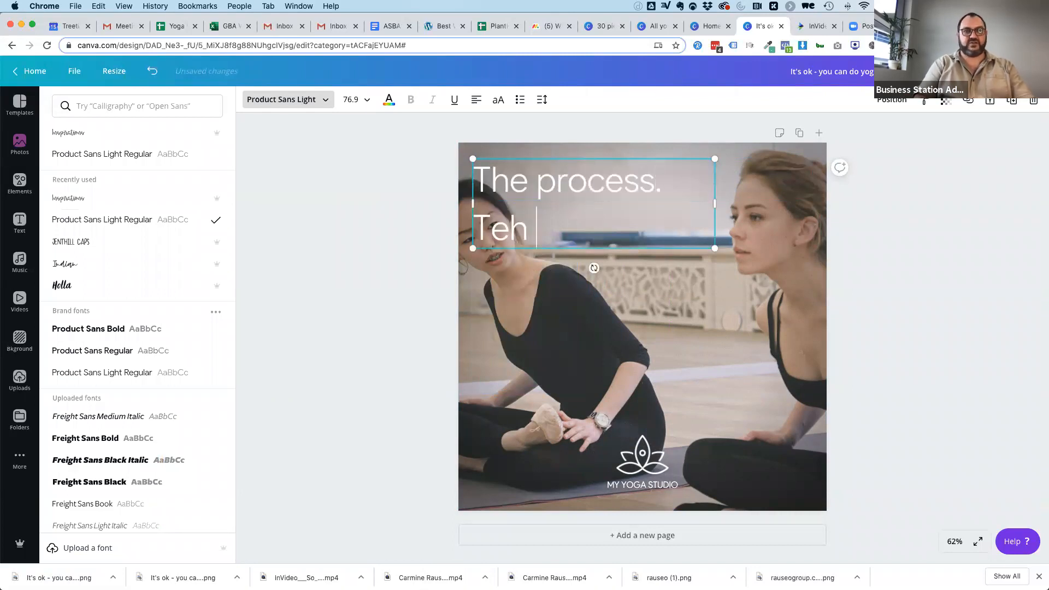
key(BackSpace)
key(BackSpace)
key(BackSpace)
key(BackSpace)
key(BackSpace)
key(BackSpace)
key(BackSpace)
key(BackSpace)
text(he training.)
key(Return)
text(The certification.)
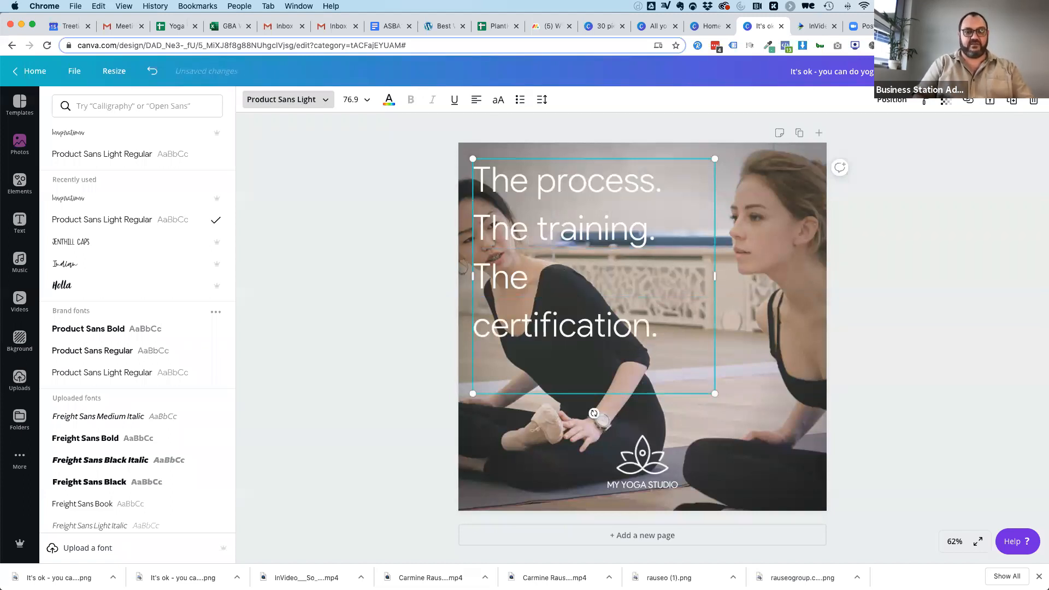
text(The allianc)
key(BackSpace)
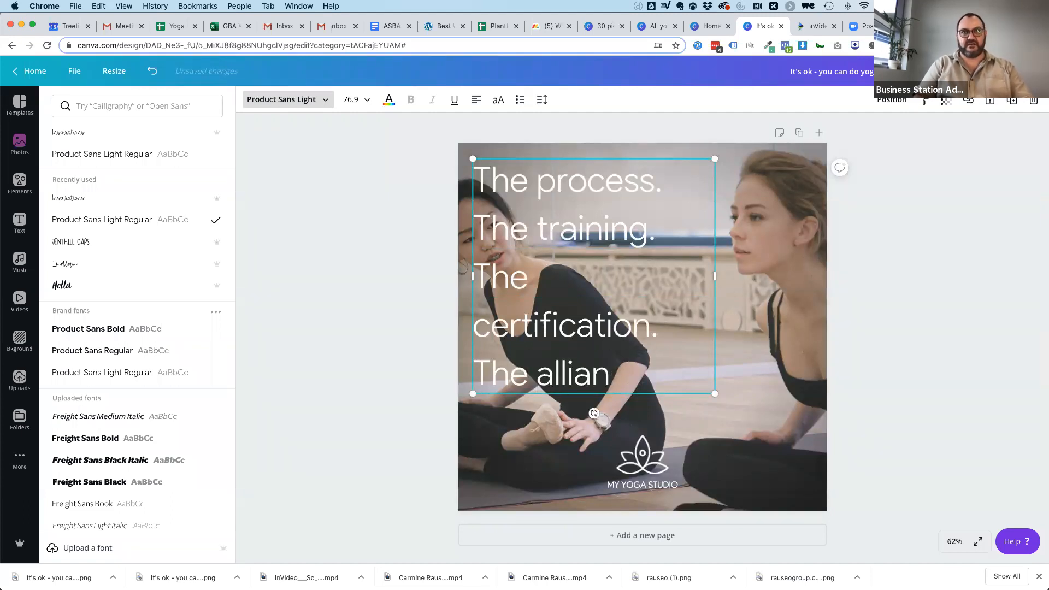
text(ce.)
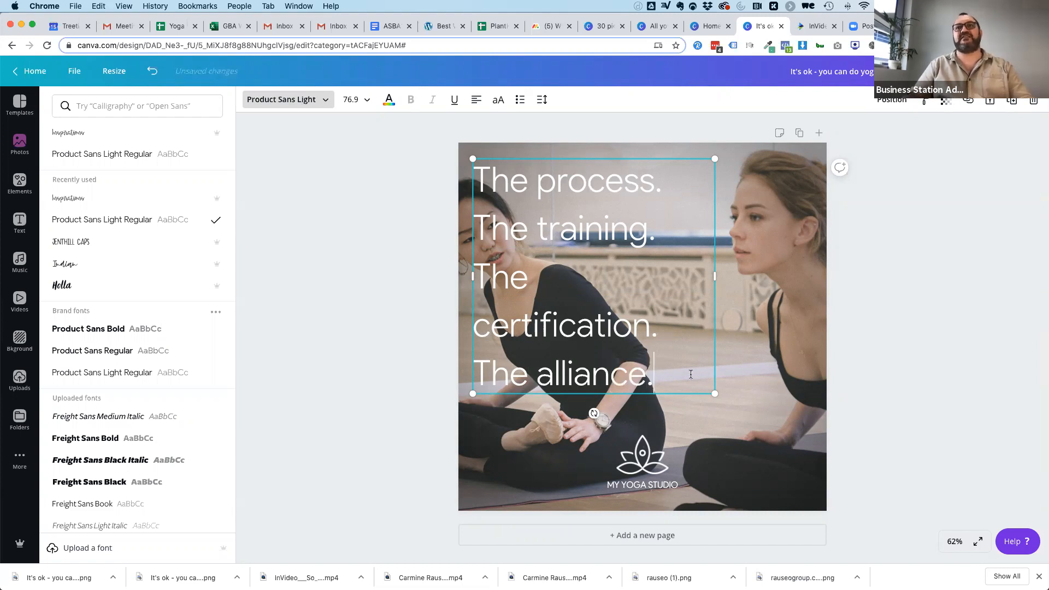
Widen the text box so each phrase fits on one line and scale the text down to size 38.7.
drag(725, 278, 828, 298)
drag(828, 346, 651, 253)
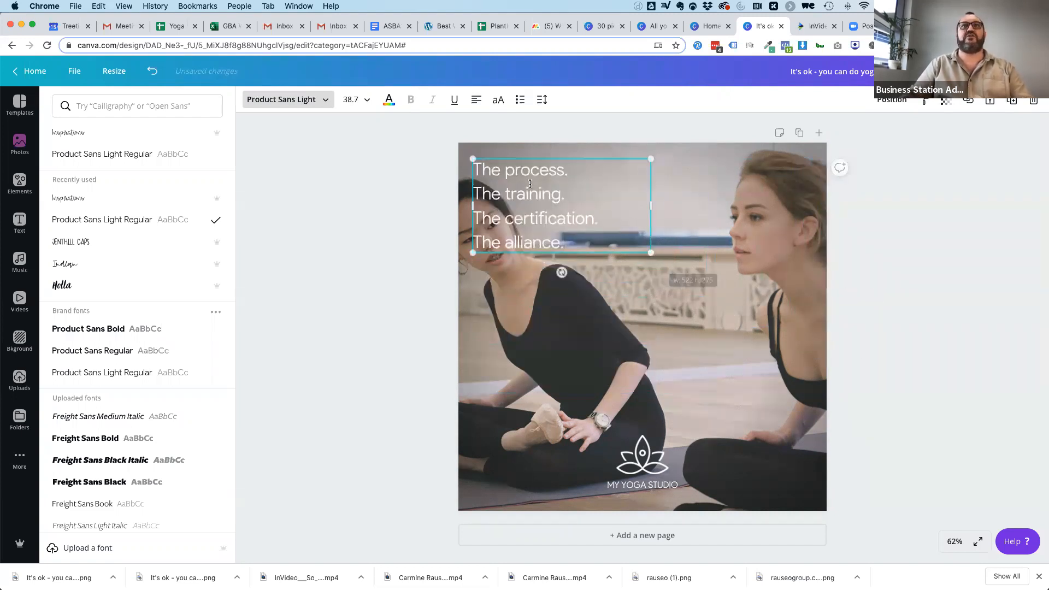
click(637, 327)
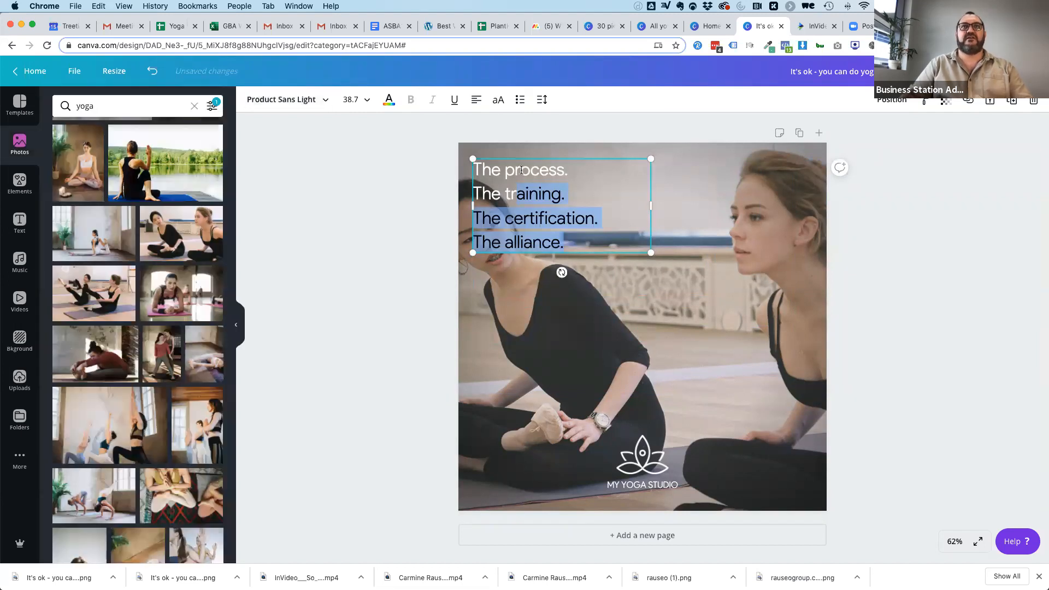
Move the four-line text to the image's lower left corner and the My Yoga Studio logo to its lower right.
click(520, 165)
click(678, 170)
drag(503, 172, 503, 421)
drag(651, 452, 757, 448)
click(645, 459)
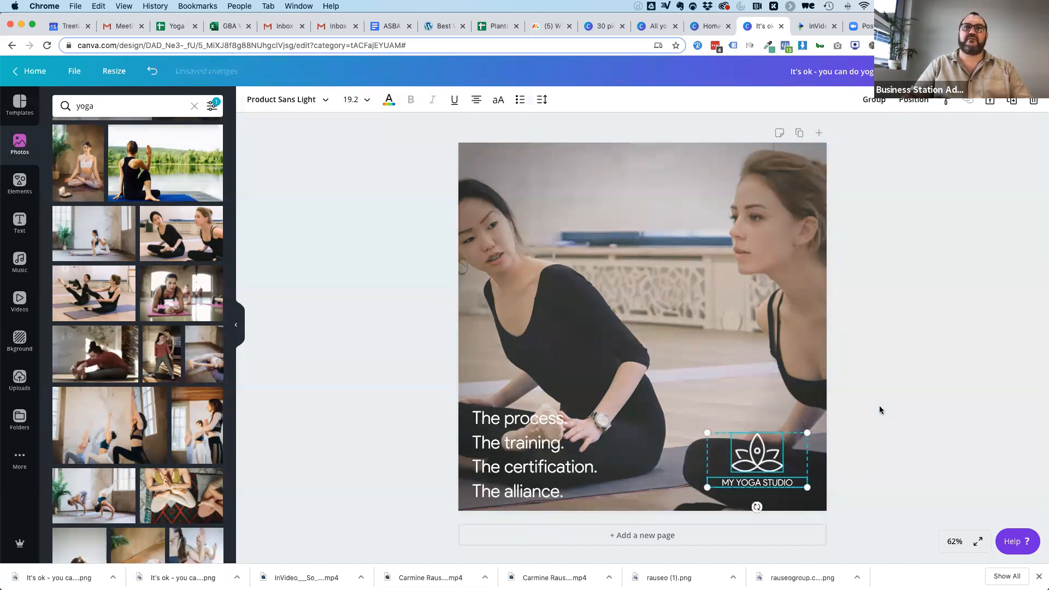
click(880, 410)
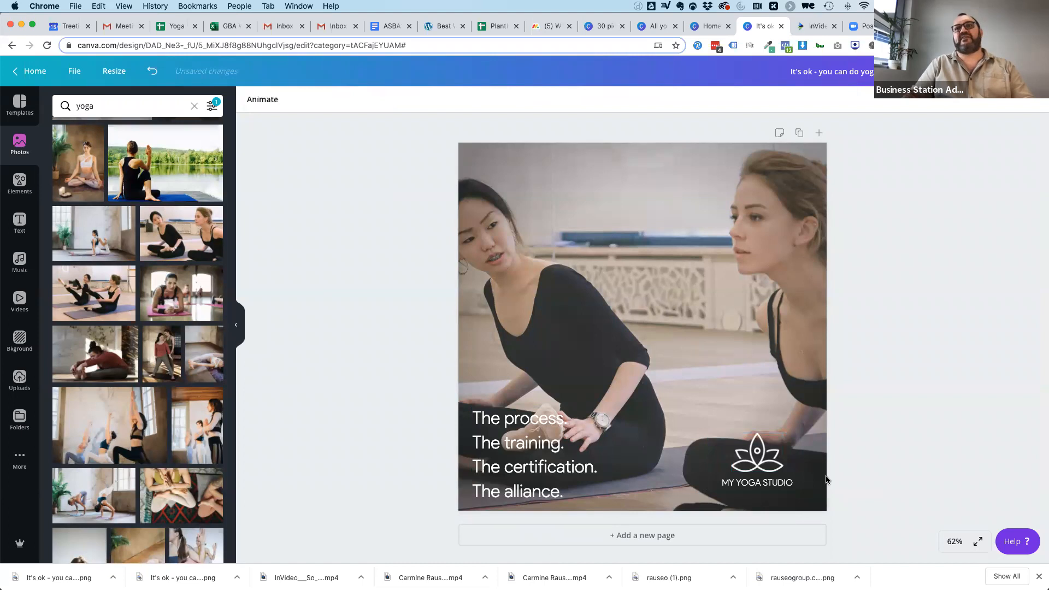
Add a square shape and stretch it into a full-width band across the bottom of the image.
click(18, 182)
click(194, 106)
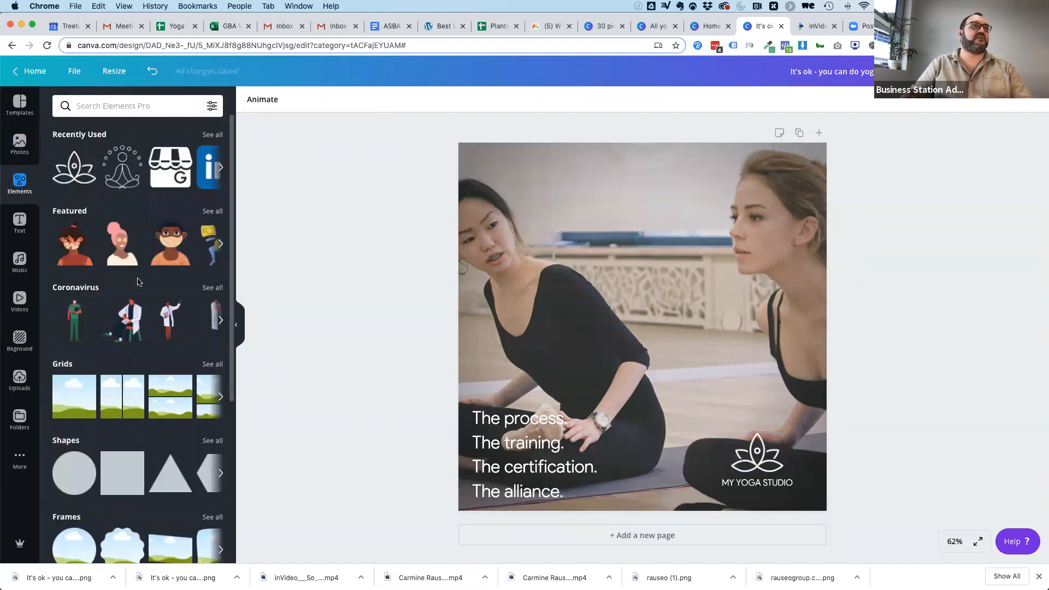
click(123, 473)
drag(659, 323, 604, 375)
drag(558, 307, 548, 400)
drag(661, 455, 828, 455)
Send the blue band backward behind the lotus logo and make it mostly transparent.
click(892, 108)
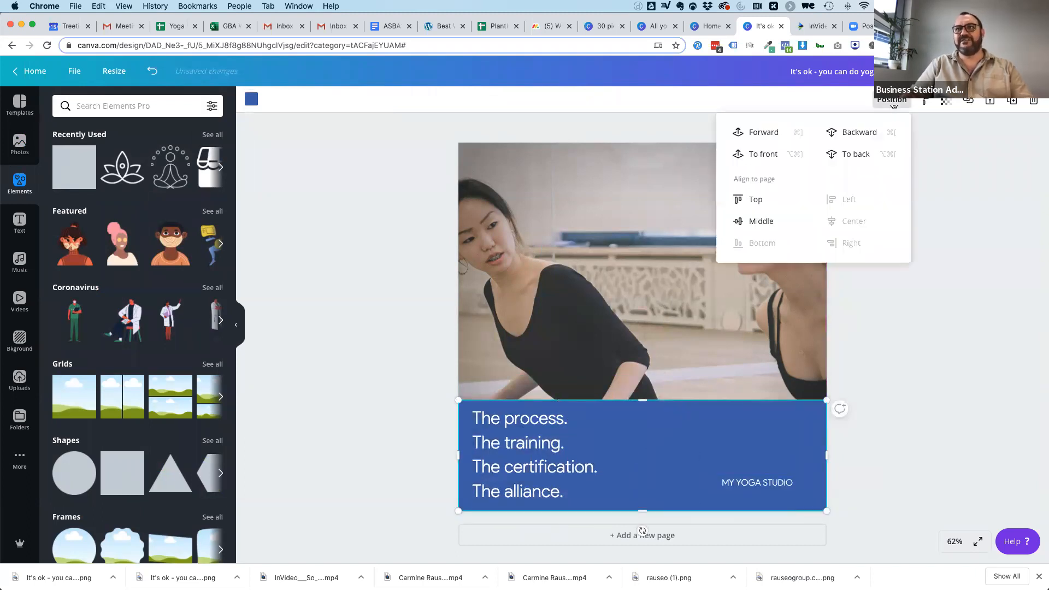
click(857, 132)
click(944, 107)
drag(914, 128, 863, 128)
click(925, 363)
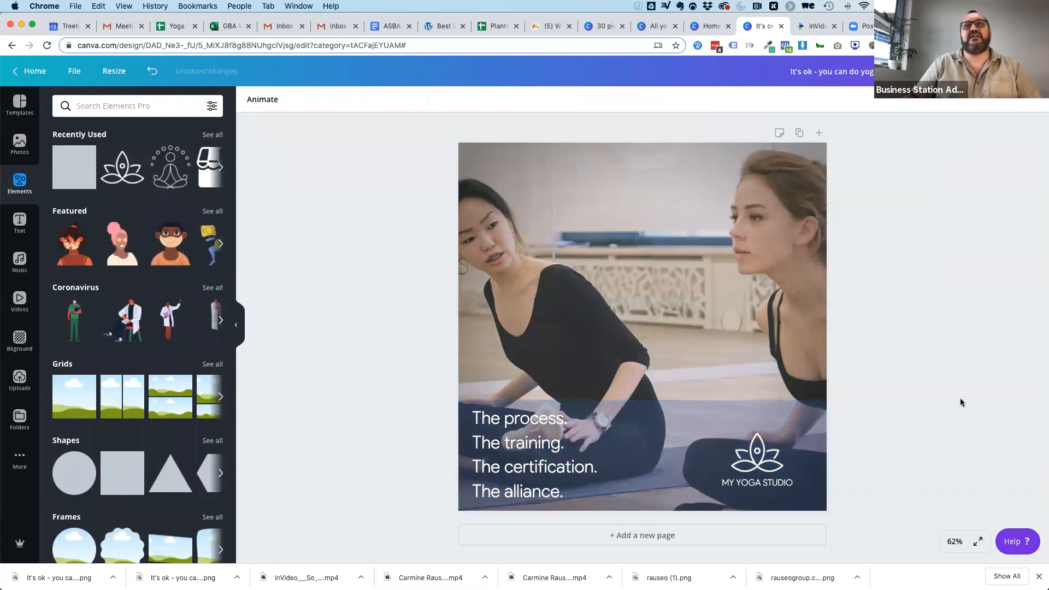
Extend the transparent band upward to cover the whole photo and recolor it pink.
click(658, 421)
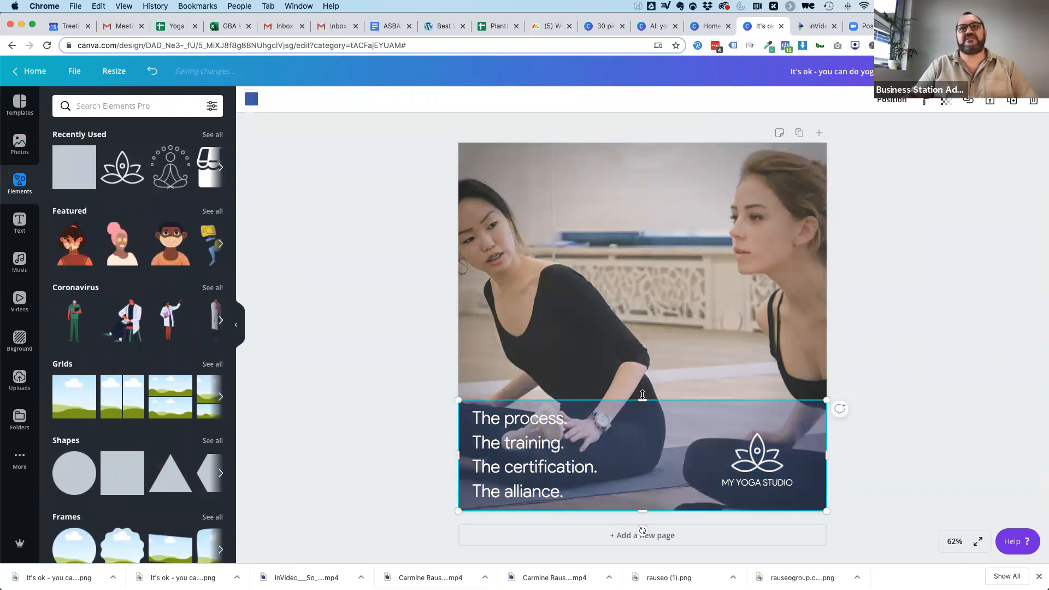
drag(637, 356, 621, 135)
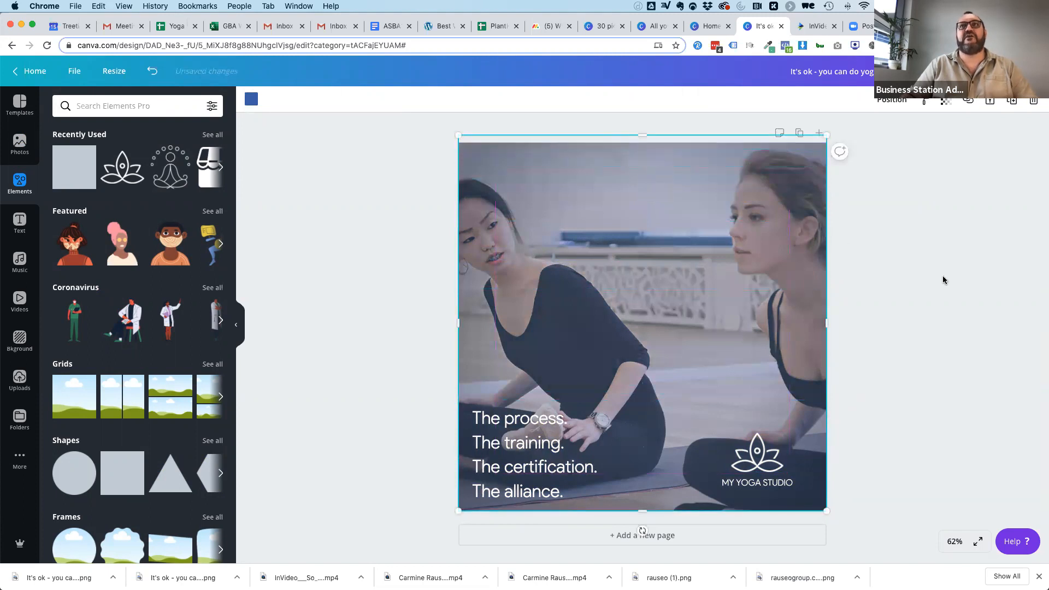
click(251, 99)
click(116, 444)
click(954, 433)
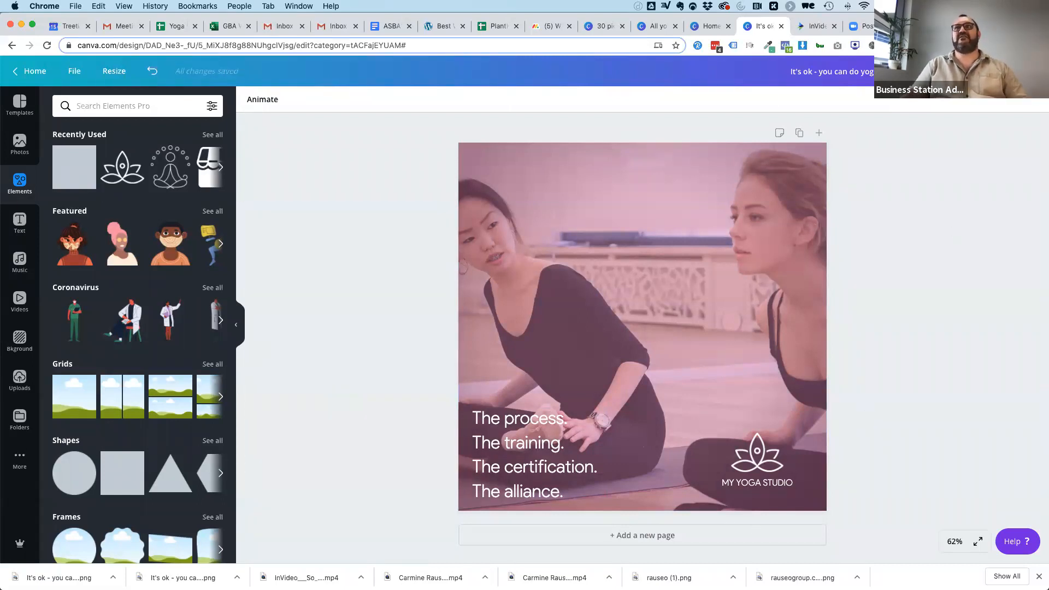
Download the pink-tinted yoga design as an image.
click(979, 71)
click(954, 256)
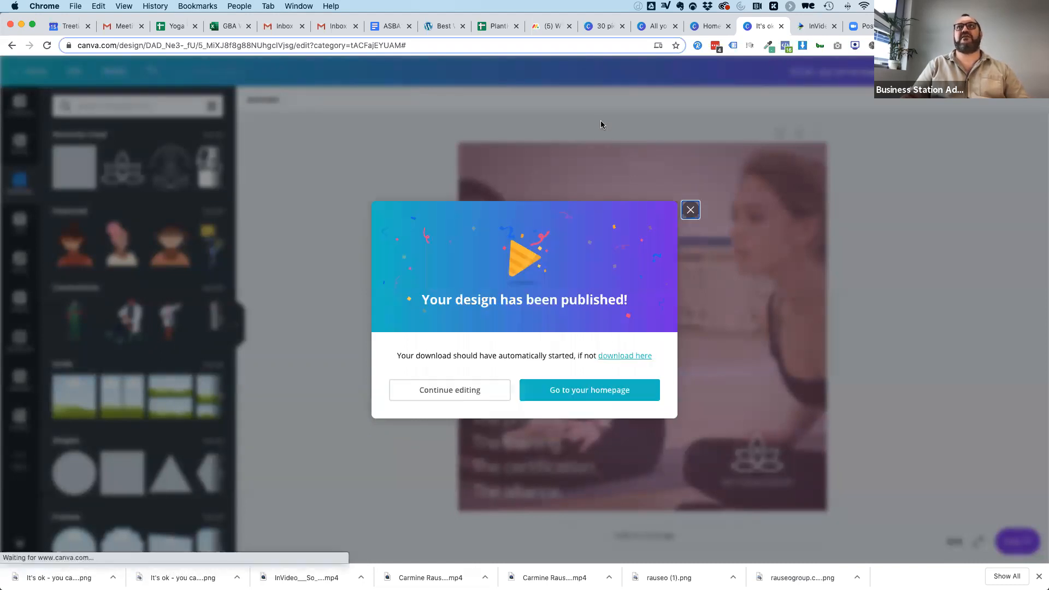
Switch to InVideo and download the two completed 13-second videos of the stretching woman.
click(814, 25)
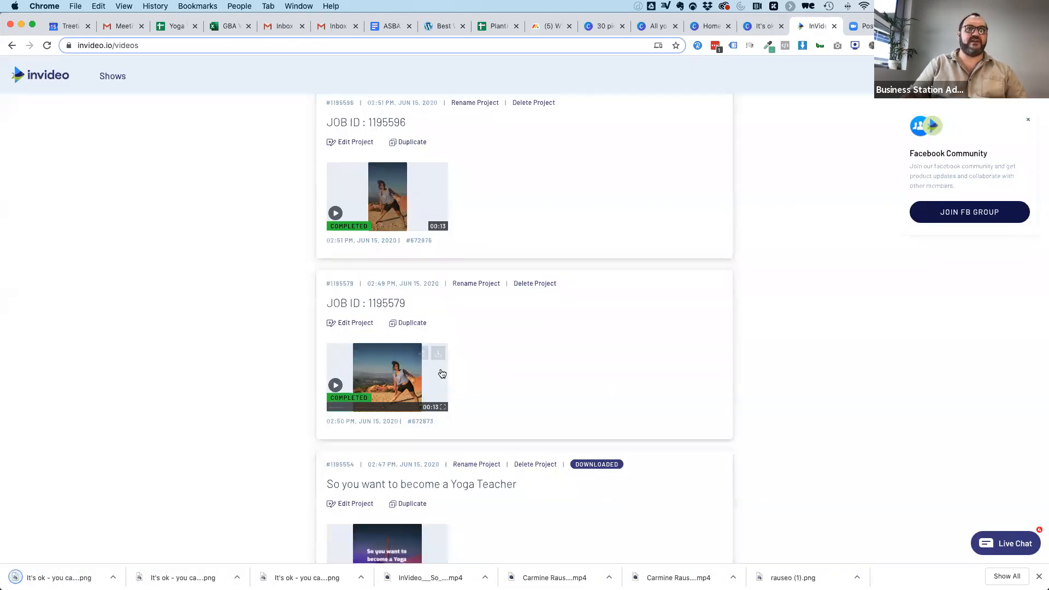
click(438, 353)
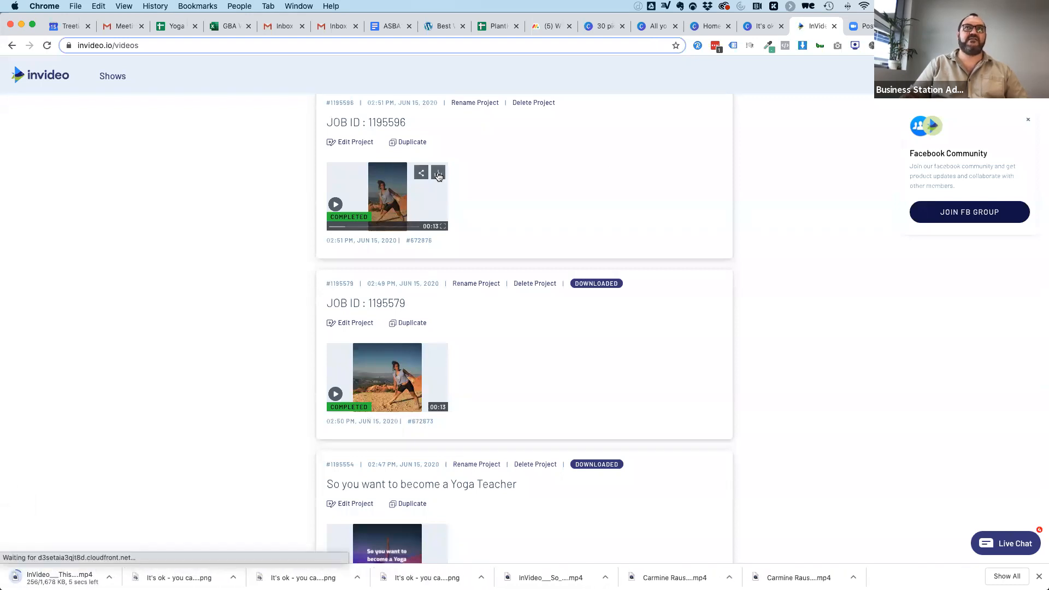
click(439, 174)
Return to the yoga blog post and highlight from the heading "Teaching Yoga is a Creative Art" through "language, challenges, and opportunities.".
click(761, 26)
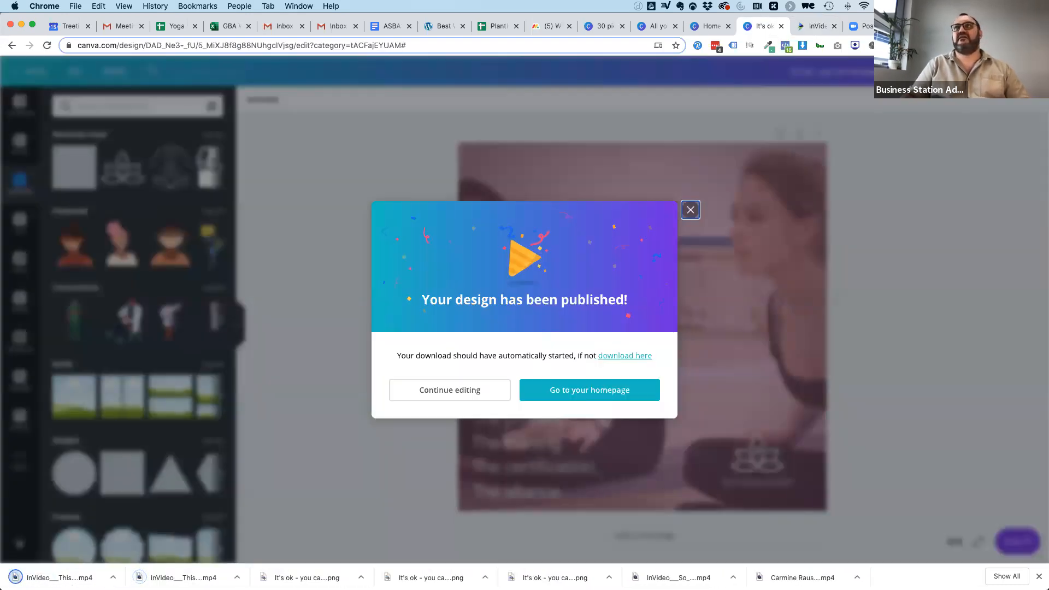
click(923, 25)
scroll(197, 401, down, 2)
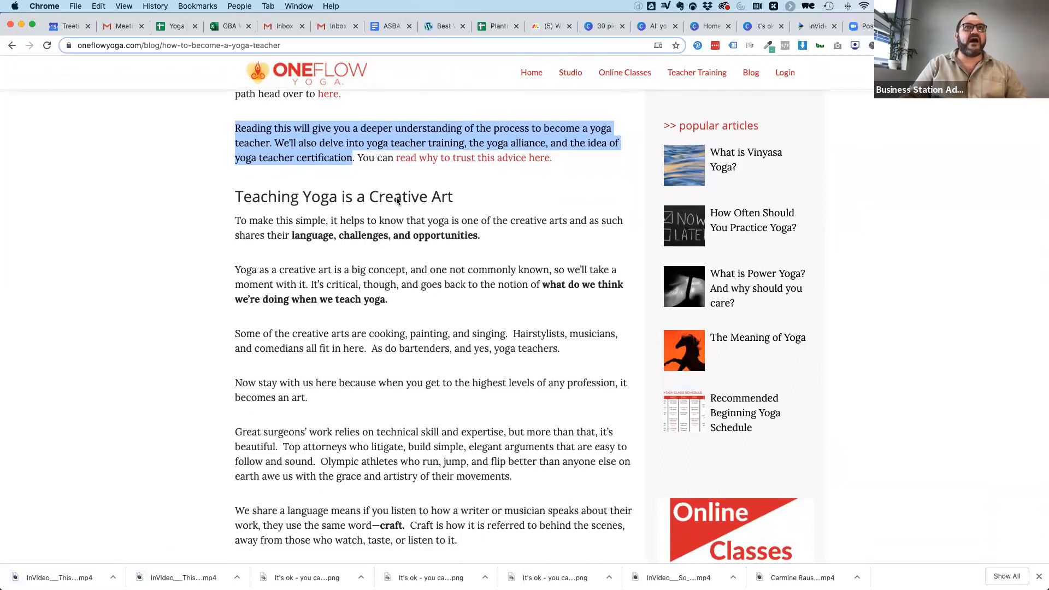
drag(236, 198, 485, 239)
key(super+c)
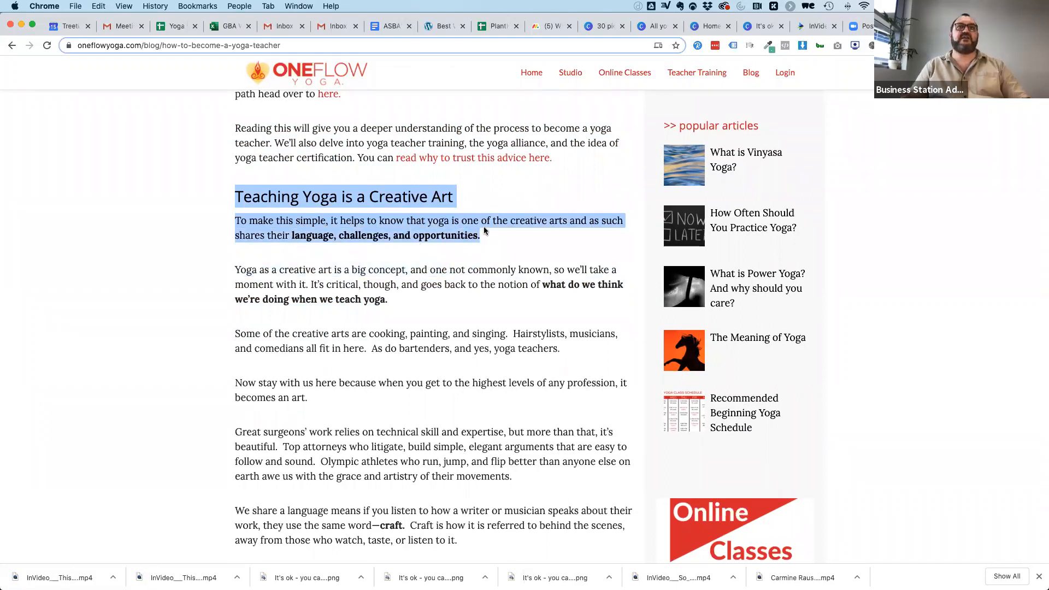
Switch to InVideo and start a new article-to-video project in the Facebook News Feed format.
click(818, 26)
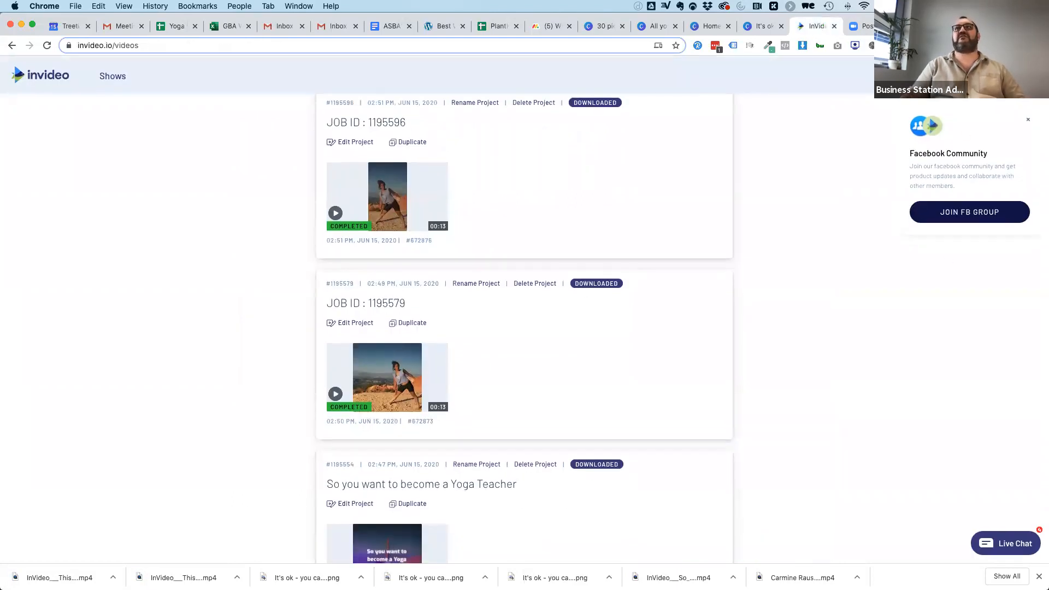
click(971, 76)
click(520, 122)
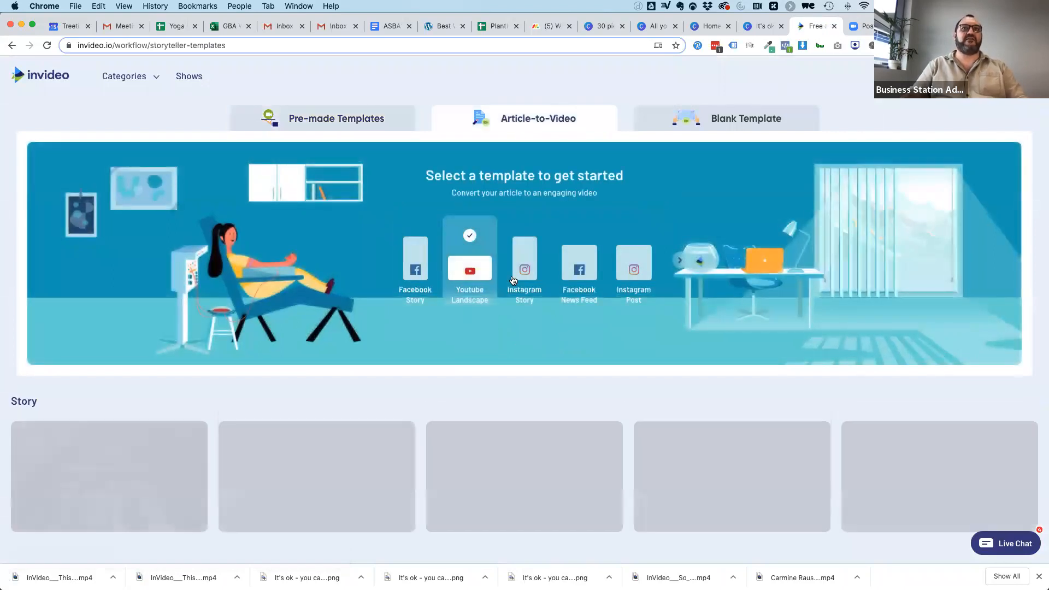
click(557, 284)
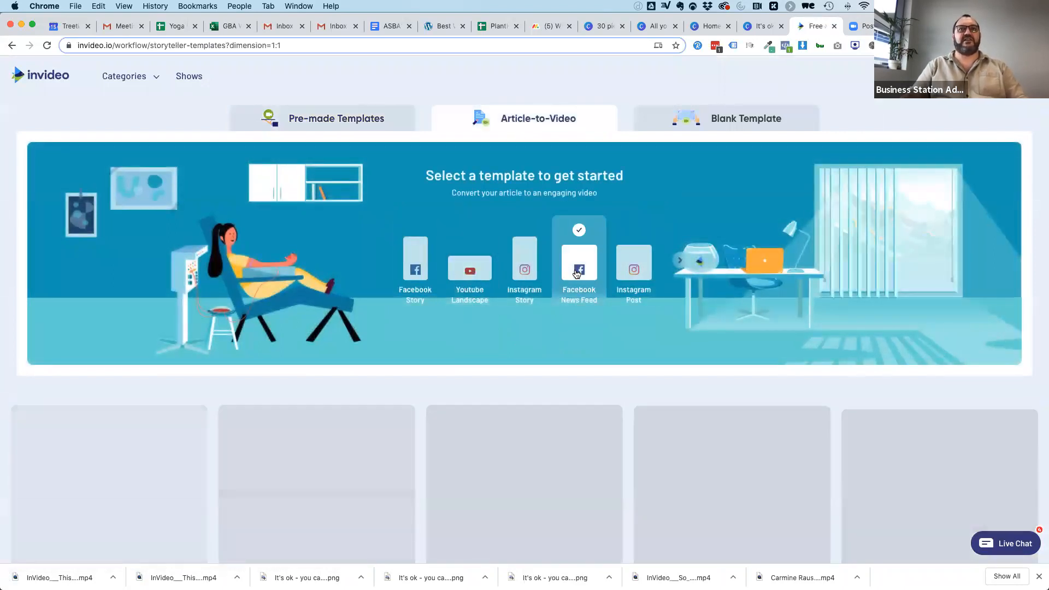
Choose the Glamour story template in square 1:1 format for the new video.
scroll(531, 343, down, 5)
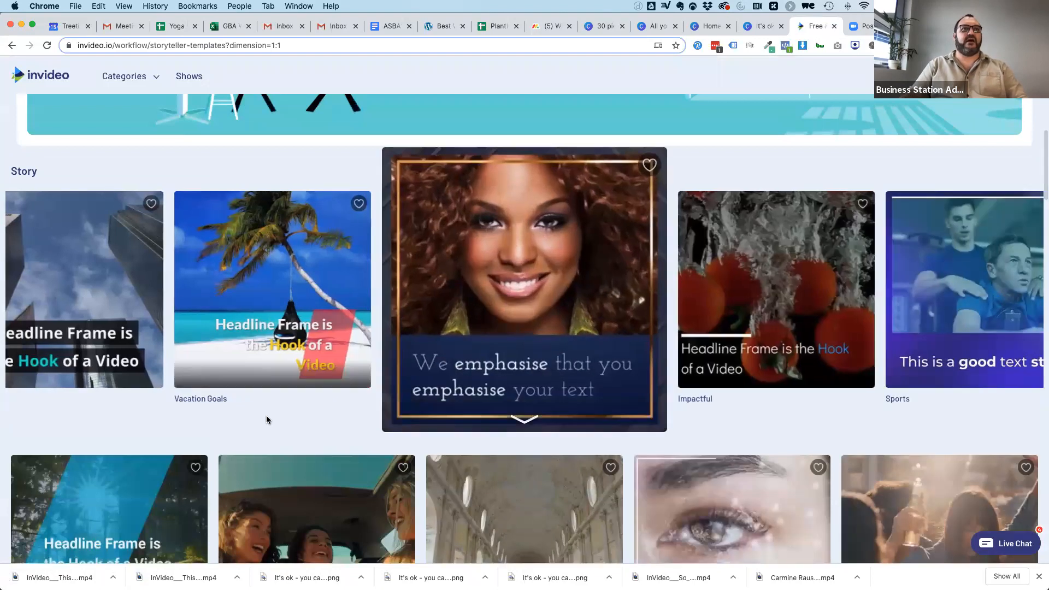
scroll(320, 434, down, 1)
scroll(322, 438, down, 7)
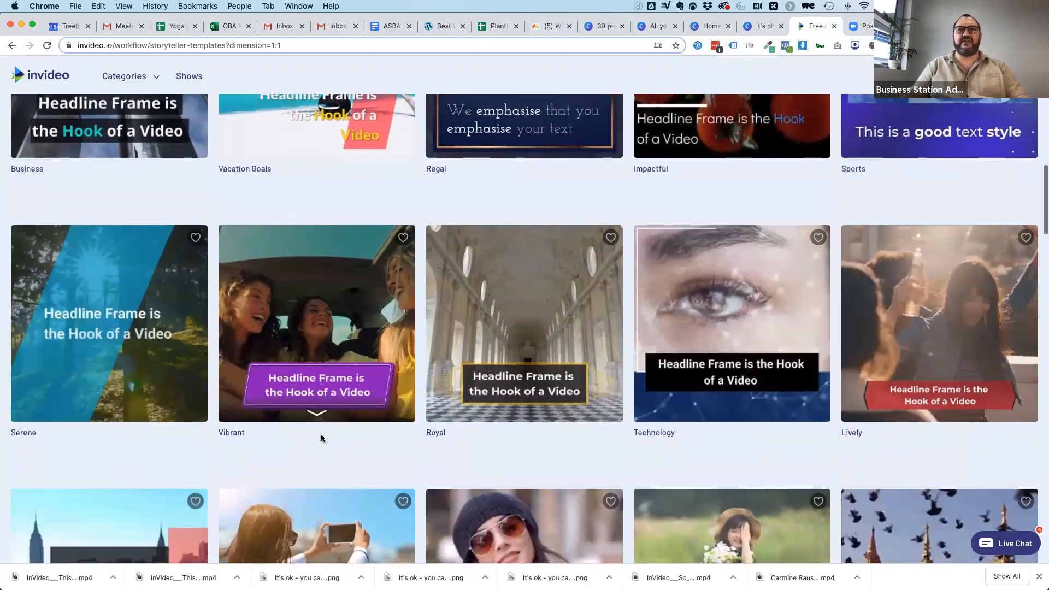
scroll(321, 434, down, 6)
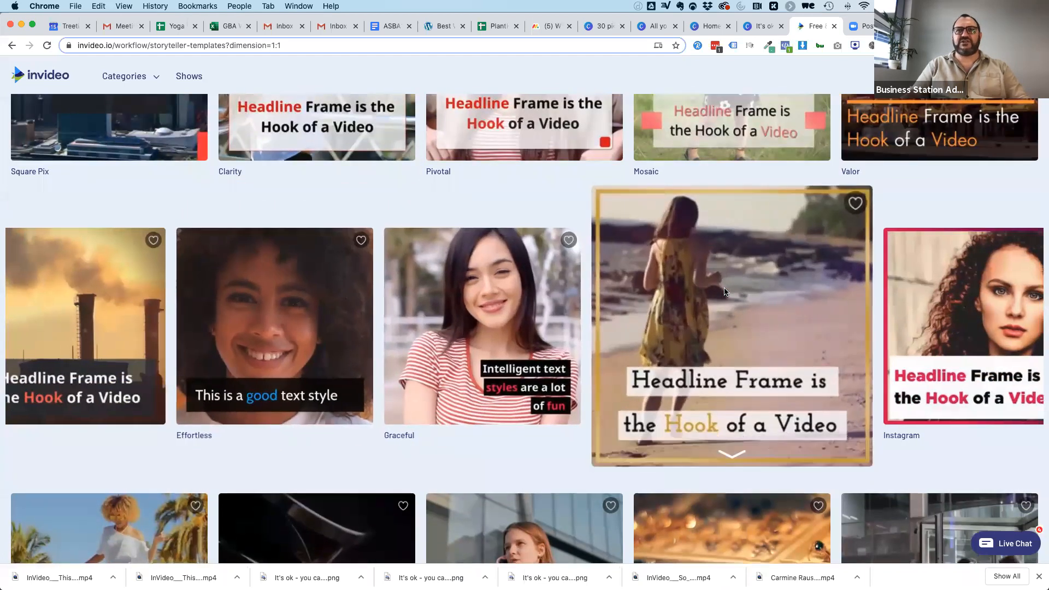
click(709, 326)
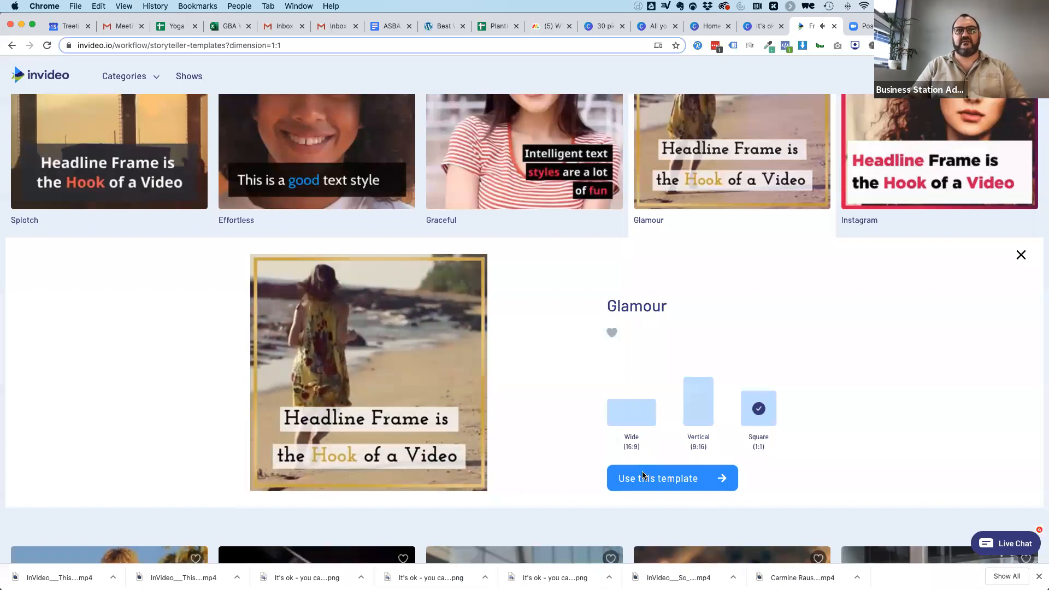
click(664, 479)
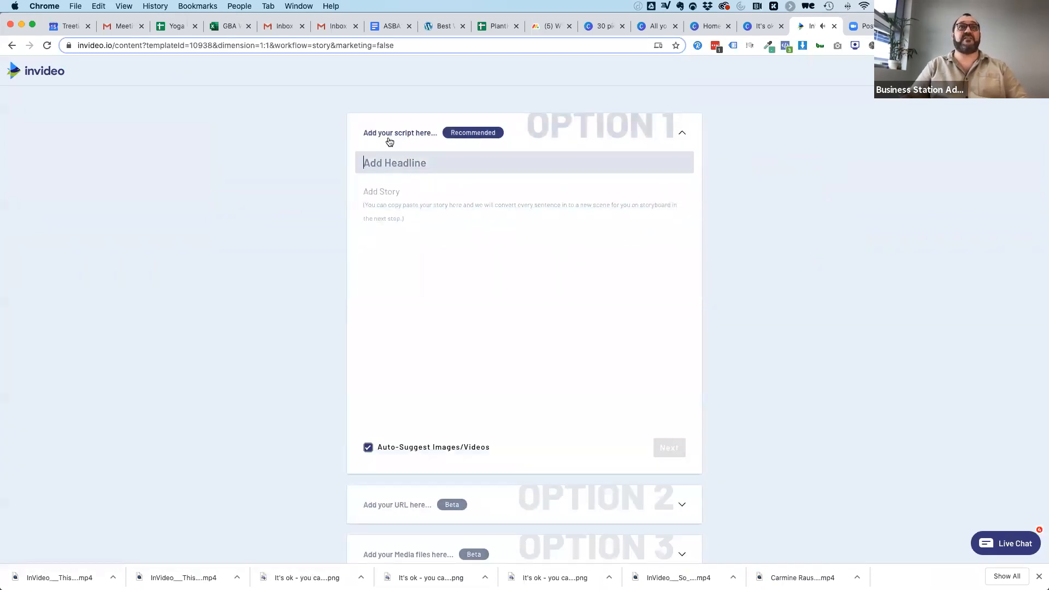
click(390, 143)
click(396, 189)
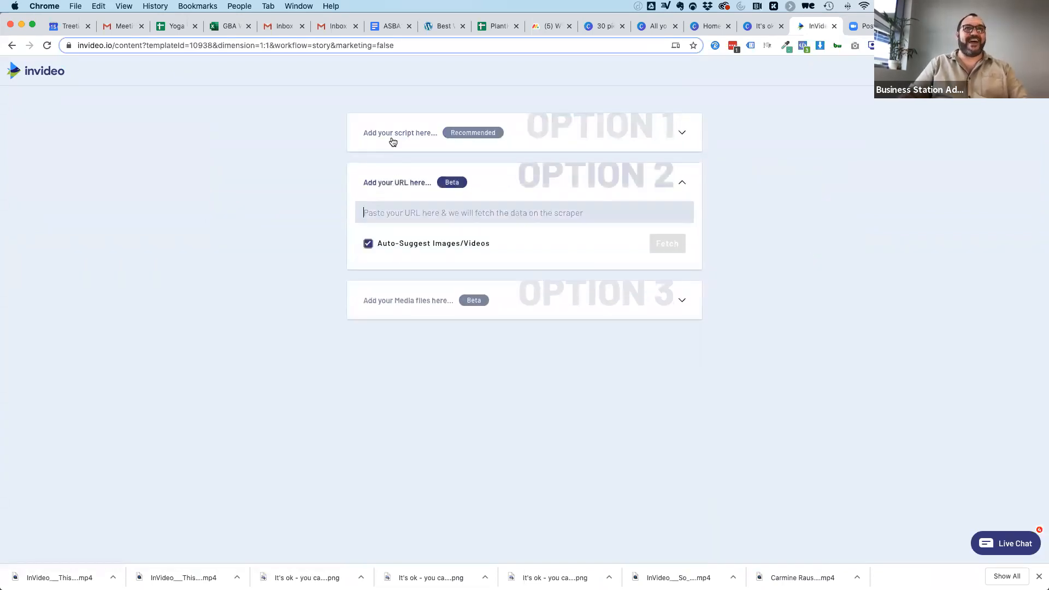
click(392, 143)
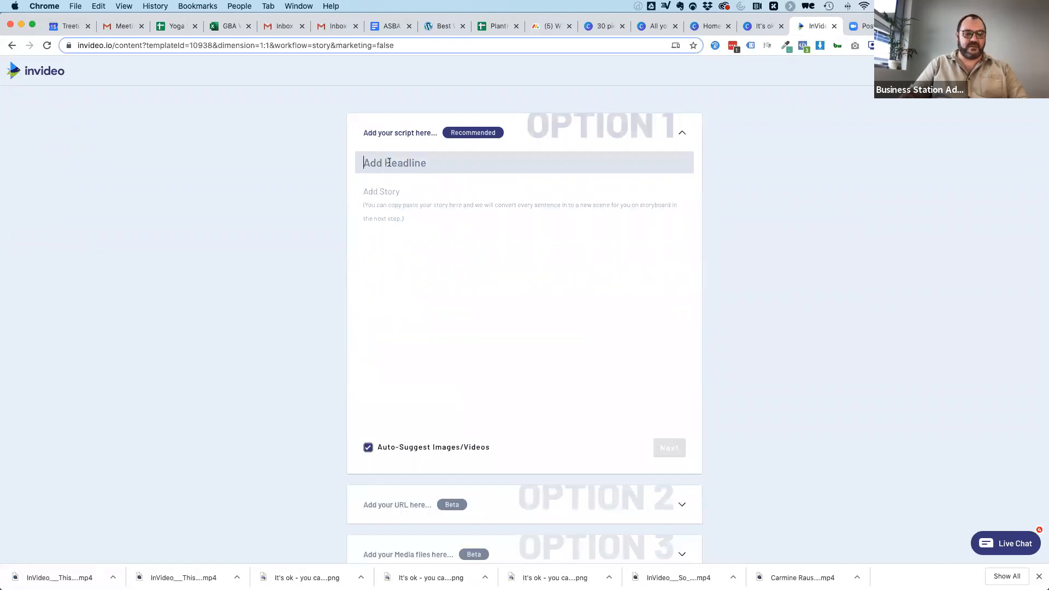
Paste the copied article passage as the story, move "Teaching Yoga is a Creative Art" into the headline, and generate the storyboard.
click(381, 195)
key(super+v)
triple_click(378, 191)
key(super+c)
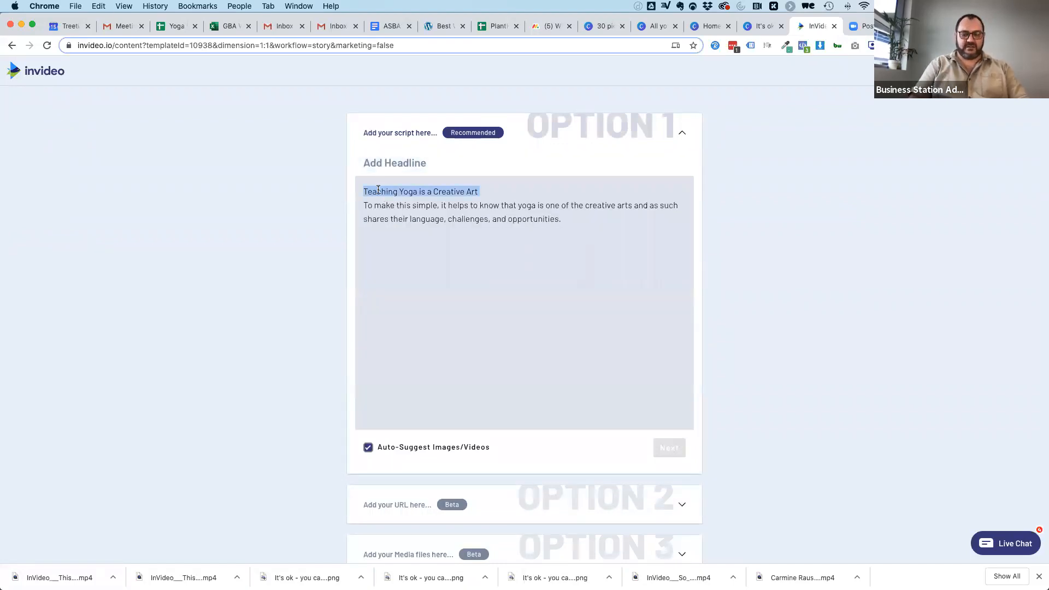
key(BackSpace)
click(399, 173)
key(super+v)
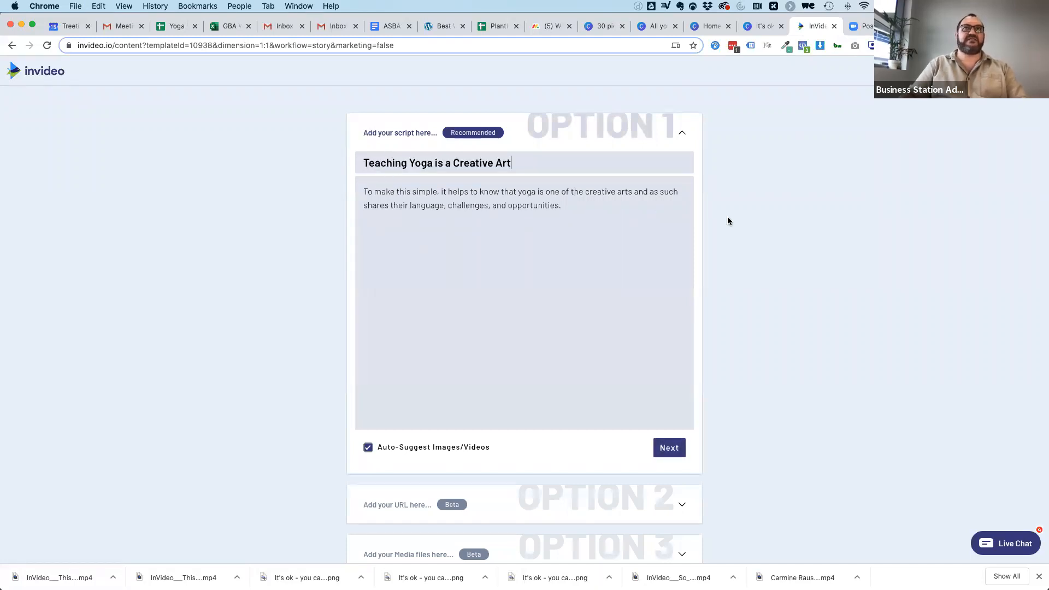
click(671, 447)
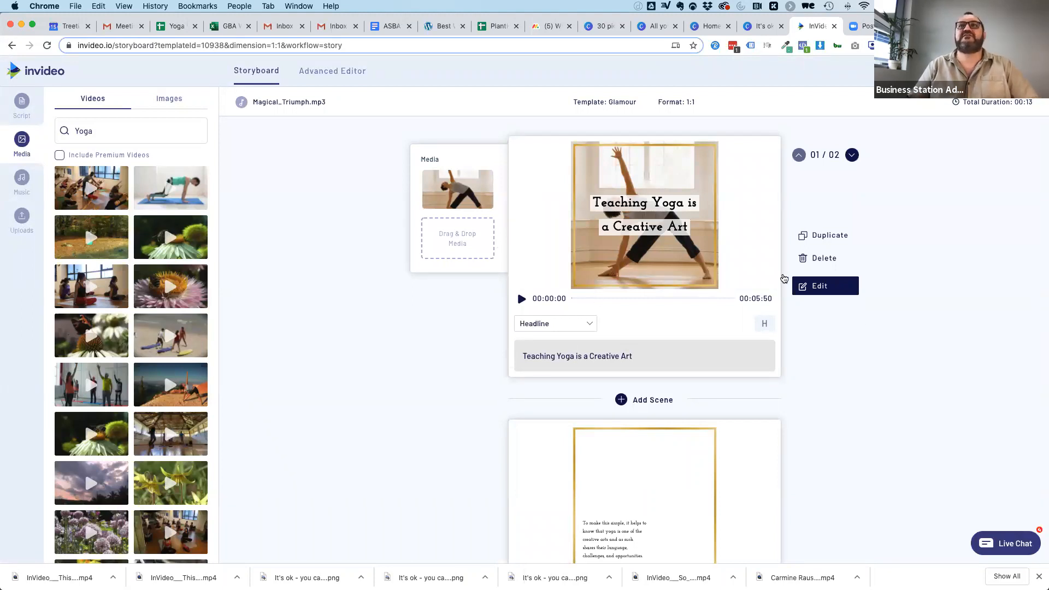
Cut "language, challenges, and opportunities." from the second scene's text so that it ends with "shares their...".
scroll(450, 382, down, 5)
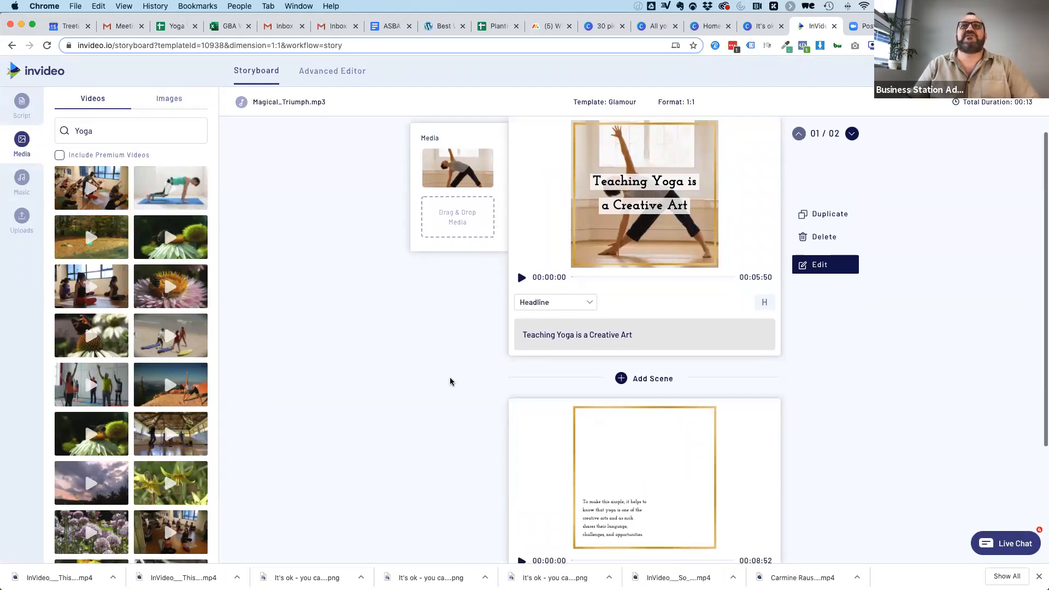
scroll(614, 410, down, 3)
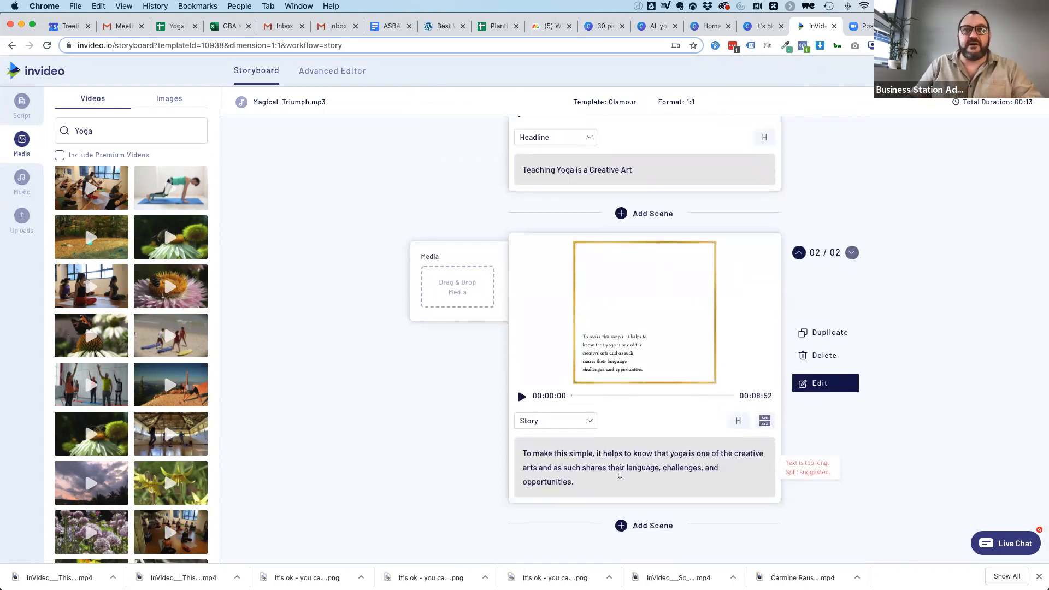
drag(578, 479, 628, 468)
key(cmd+c)
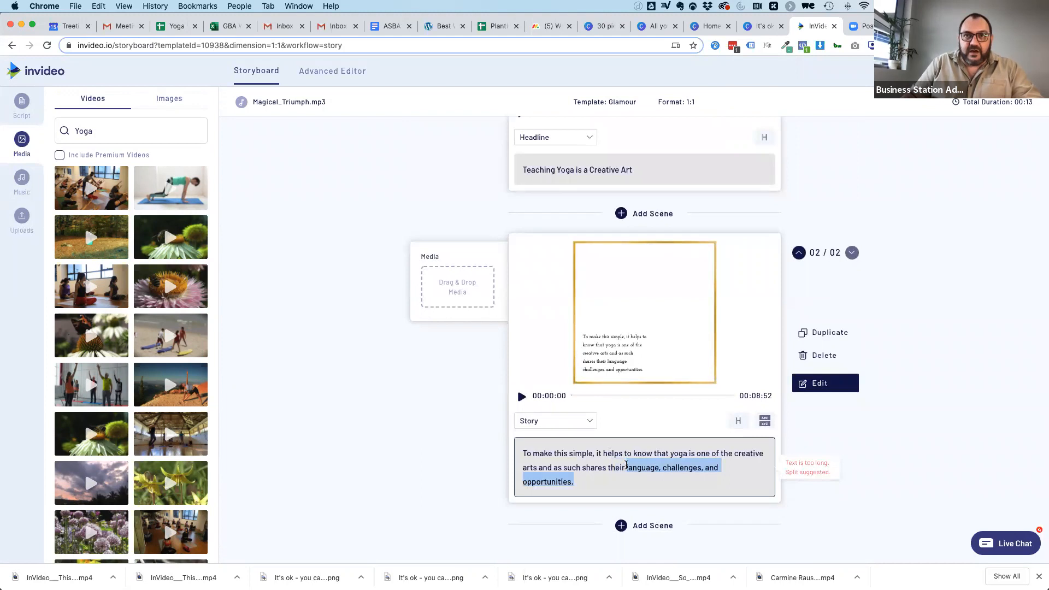
key(BackSpace)
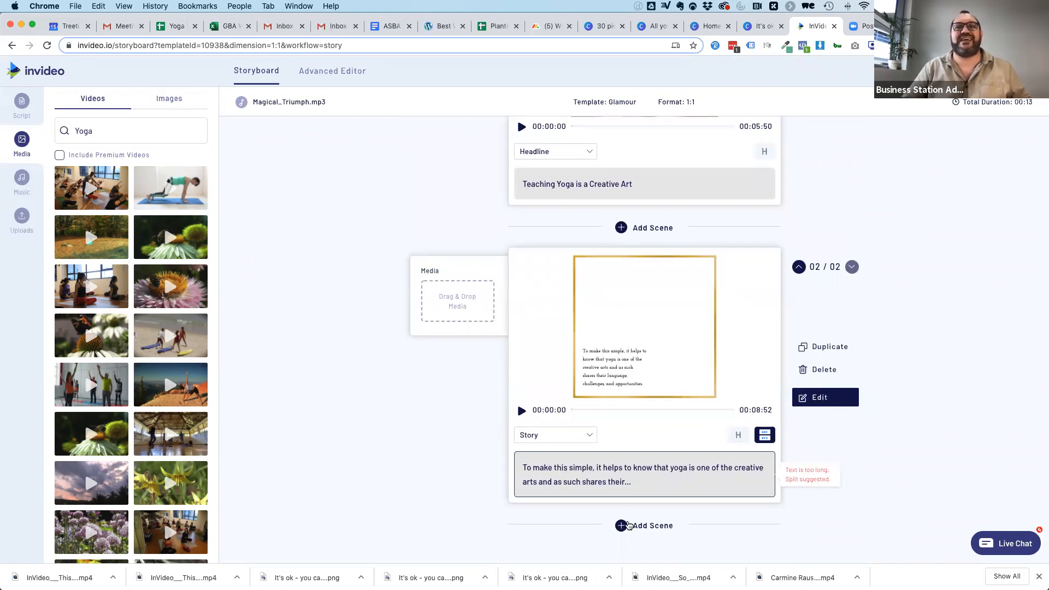
Add a third scene with the cut phrase and reduce its text to "language", cutting the remainder.
click(618, 525)
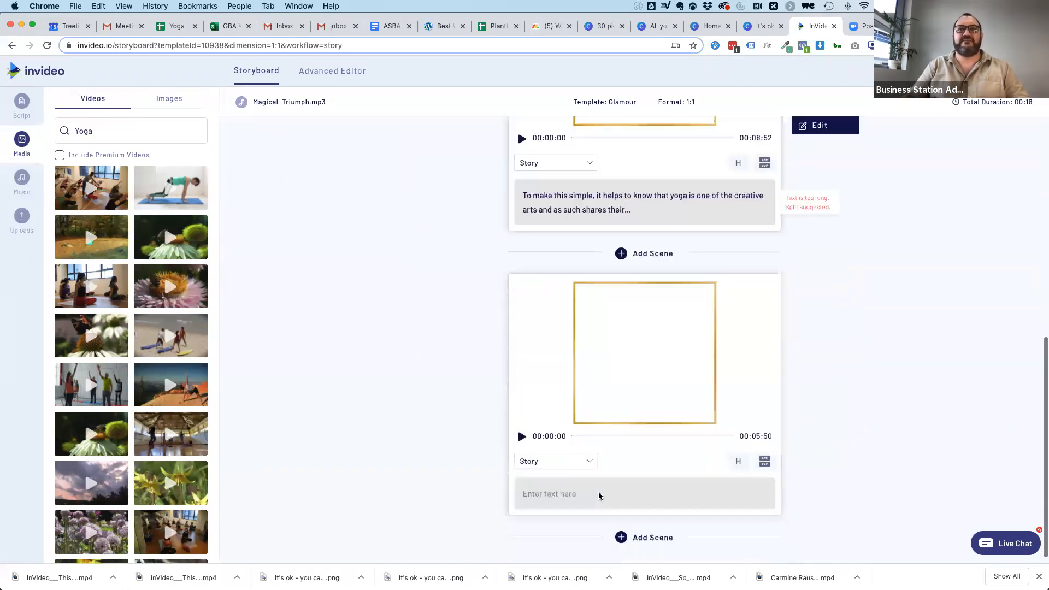
click(567, 476)
key(cmd+v)
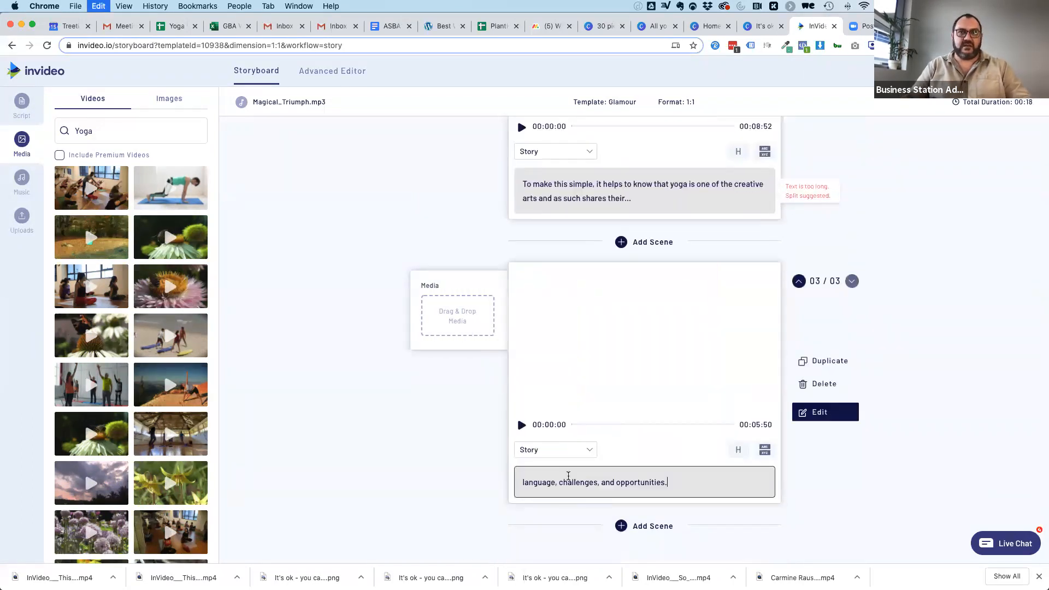
drag(556, 482, 745, 482)
key(super+c)
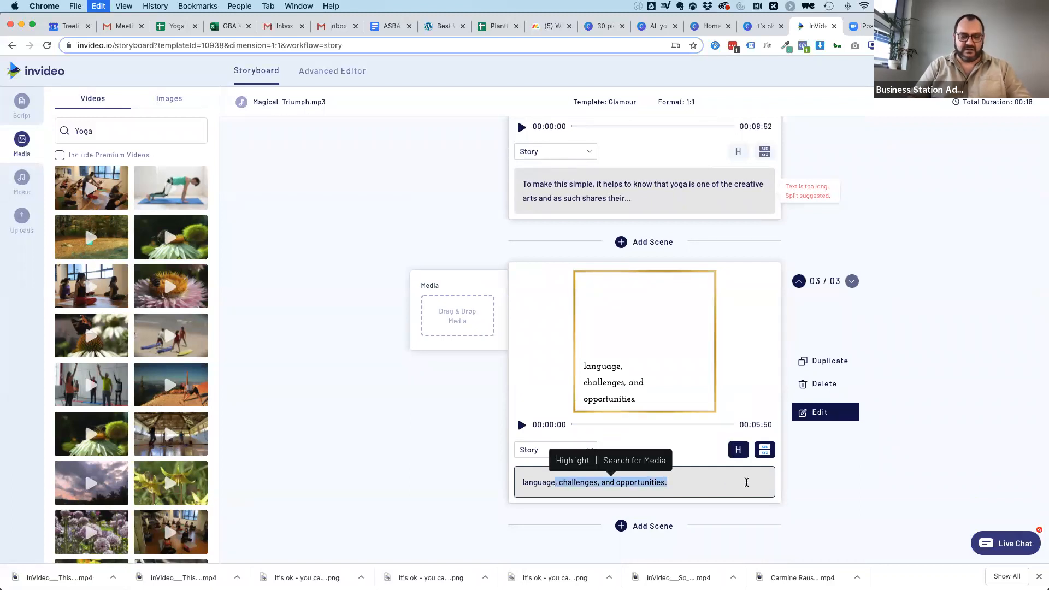
key(BackSpace)
Add a fourth scene with the remaining phrase and reduce its text to "challenges".
click(623, 526)
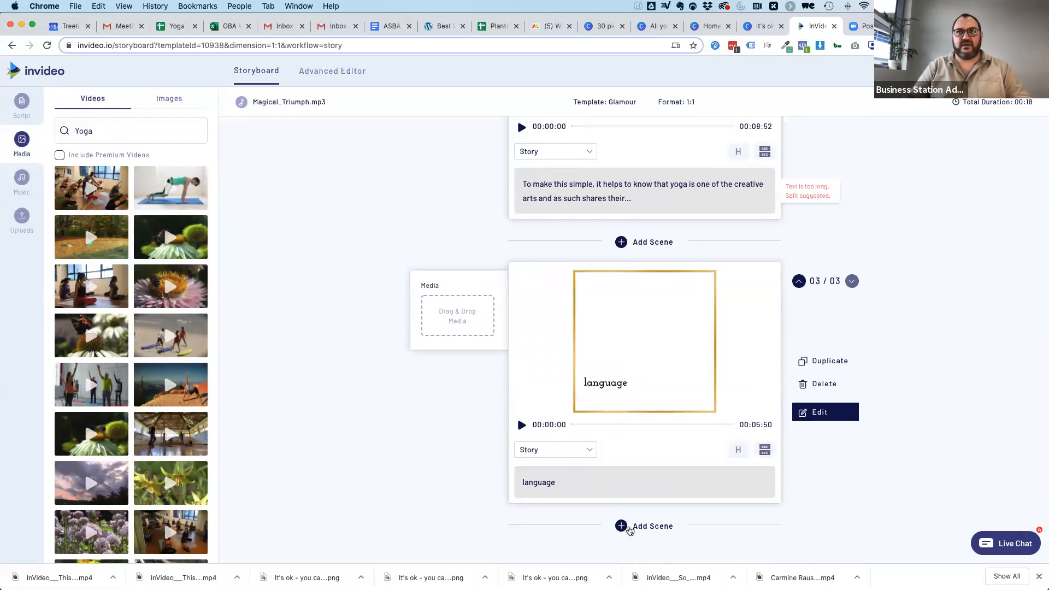
click(567, 481)
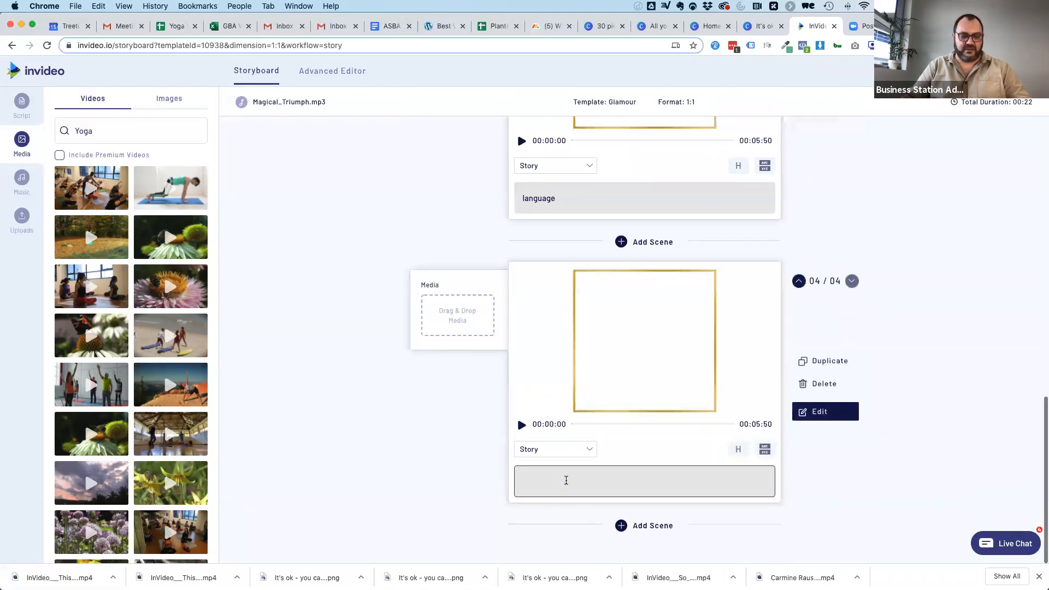
key(super+v)
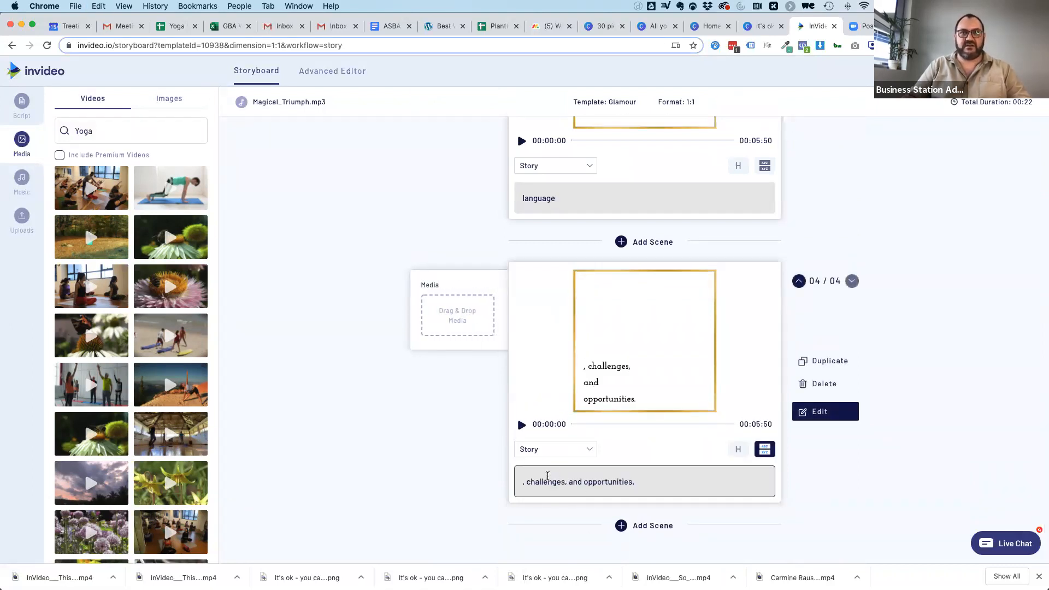
key(BackSpace)
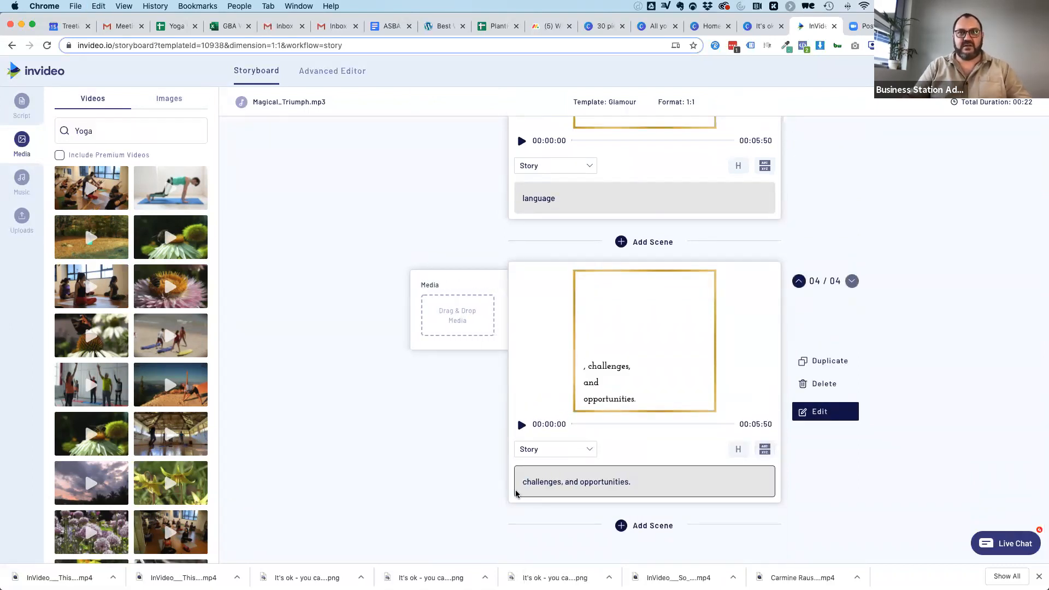
drag(561, 482, 740, 482)
key(BackSpace)
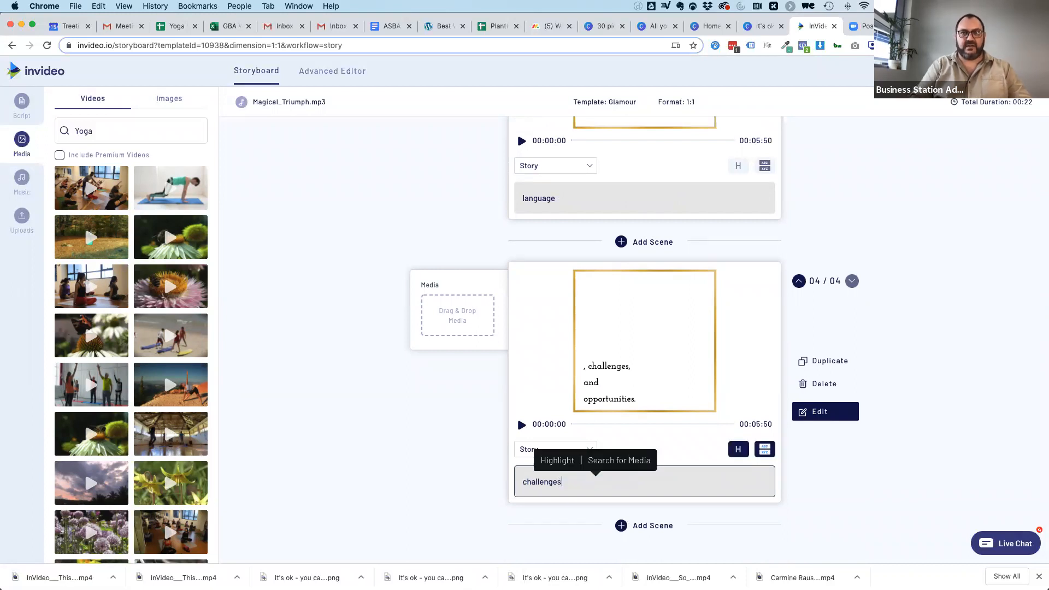
Add a fifth scene with the text "and opportunities...".
click(621, 527)
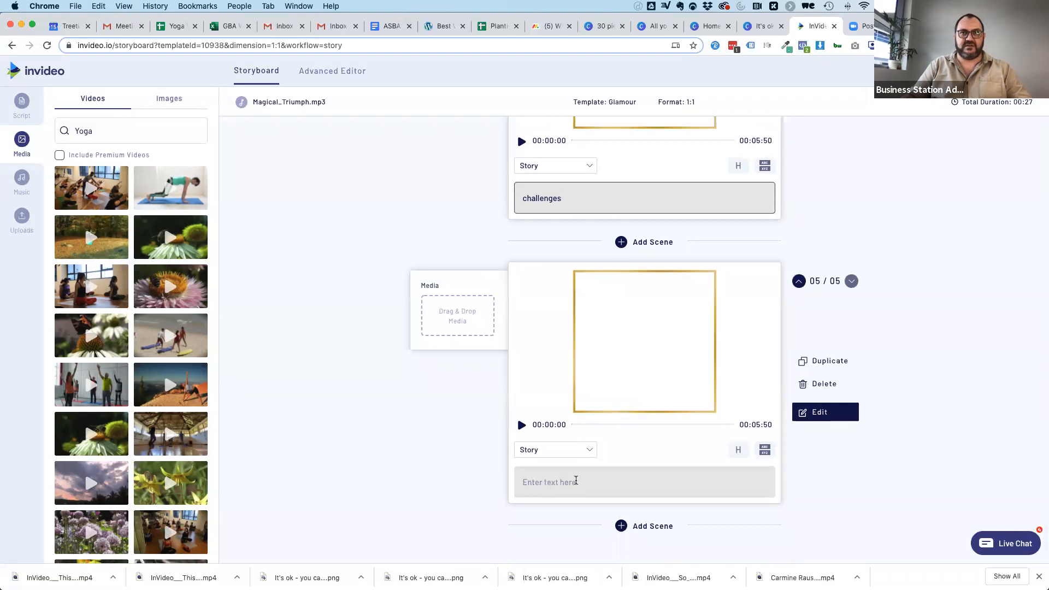
click(537, 483)
text(nd)
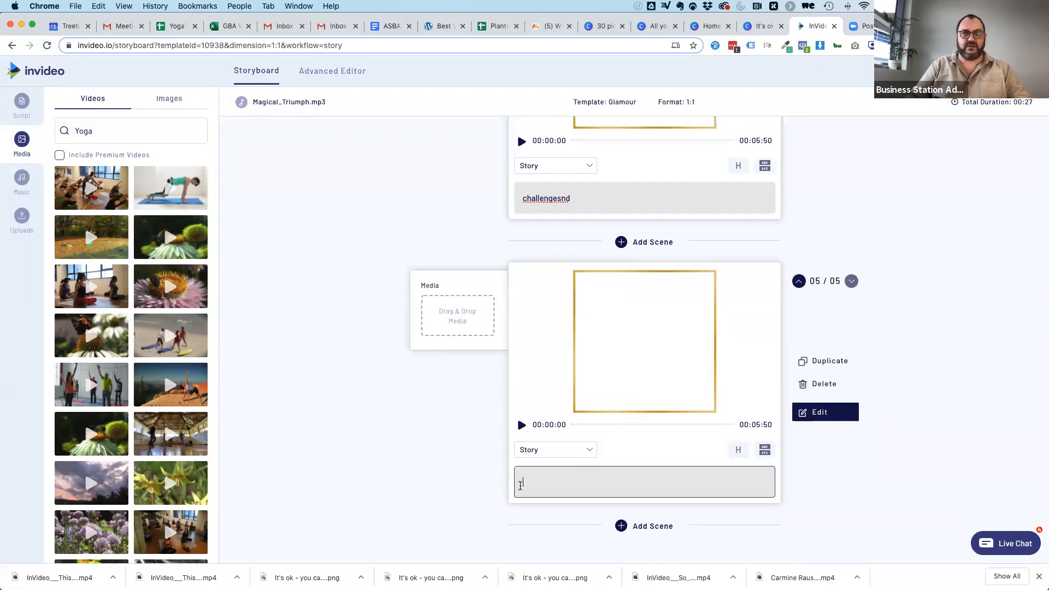
text(and opportunities...)
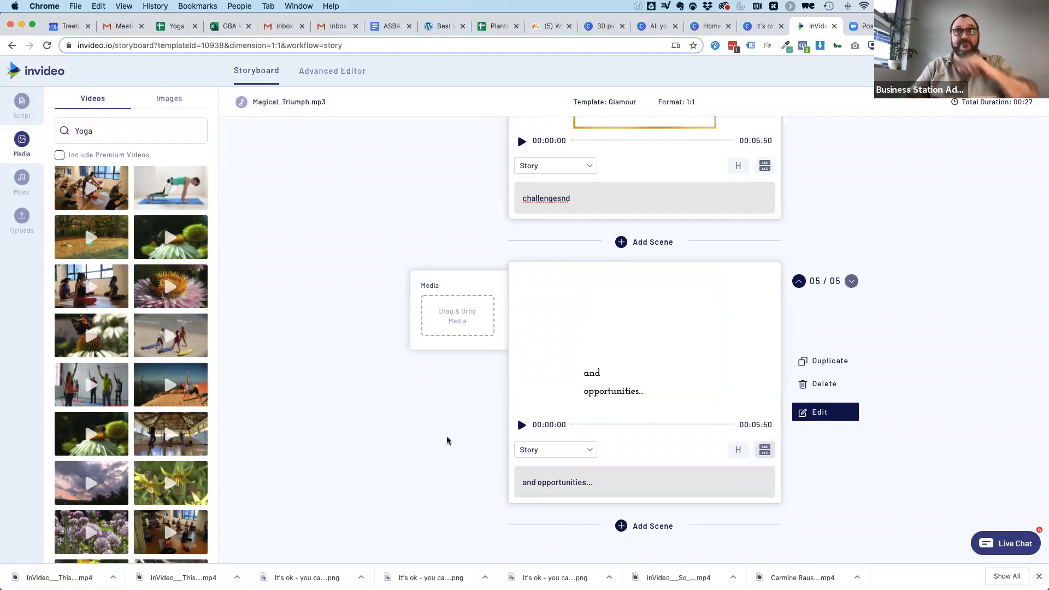
Correct the fourth scene's text to "challenges..." and open the "language" scene's text for editing.
scroll(295, 325, up, 3)
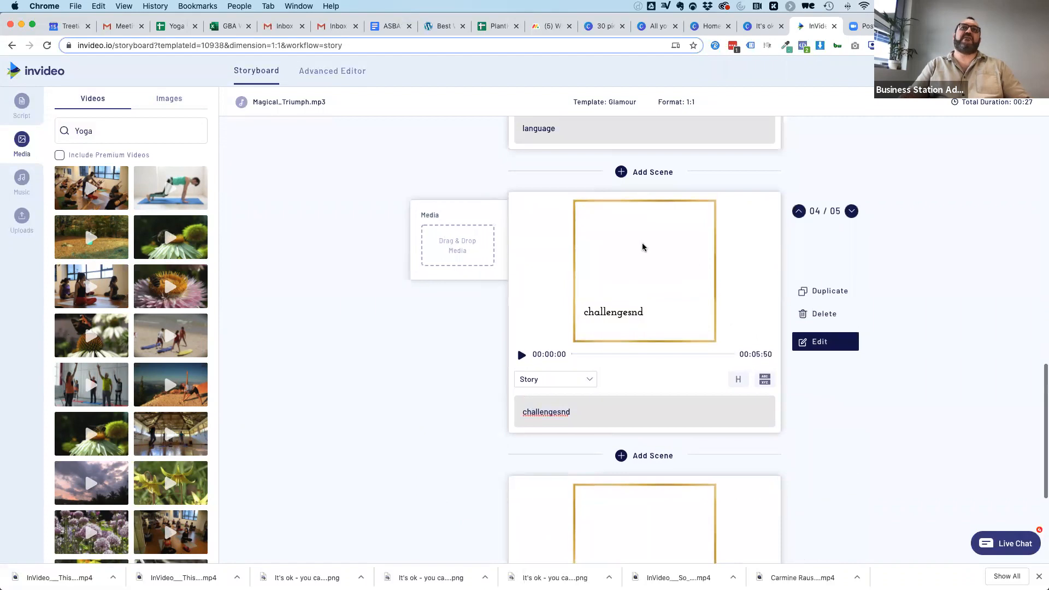
scroll(648, 263, up, 3)
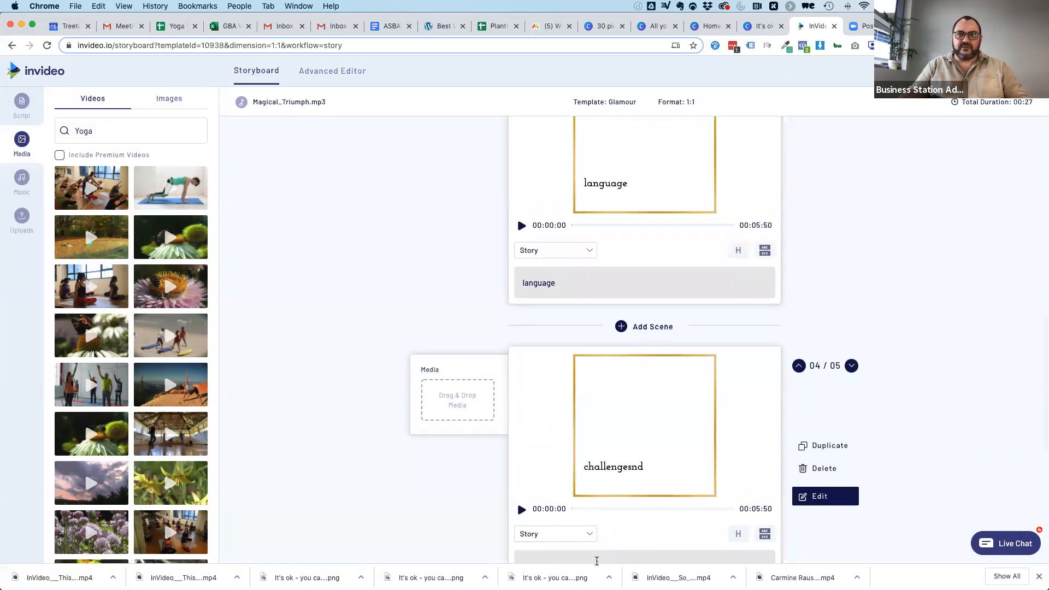
scroll(601, 481, down, 2)
click(578, 479)
key(BackSpace)
key(BackSpace)
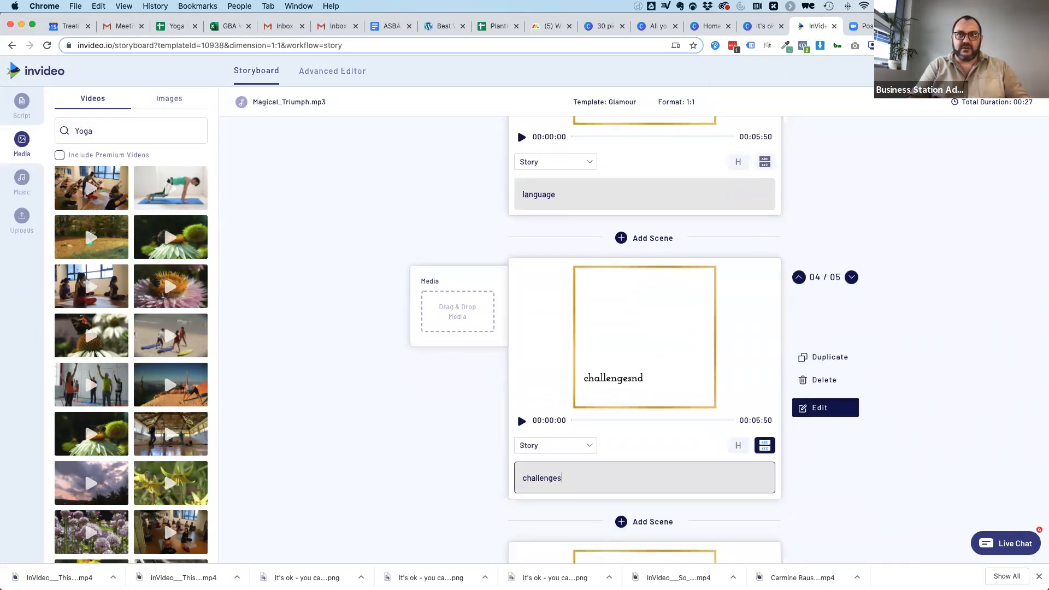
click(571, 199)
click(482, 235)
Add the dark misty seascape from the Yoga image results as the second scene's media.
scroll(482, 236, up, 10)
scroll(481, 236, up, 5)
scroll(411, 378, down, 3)
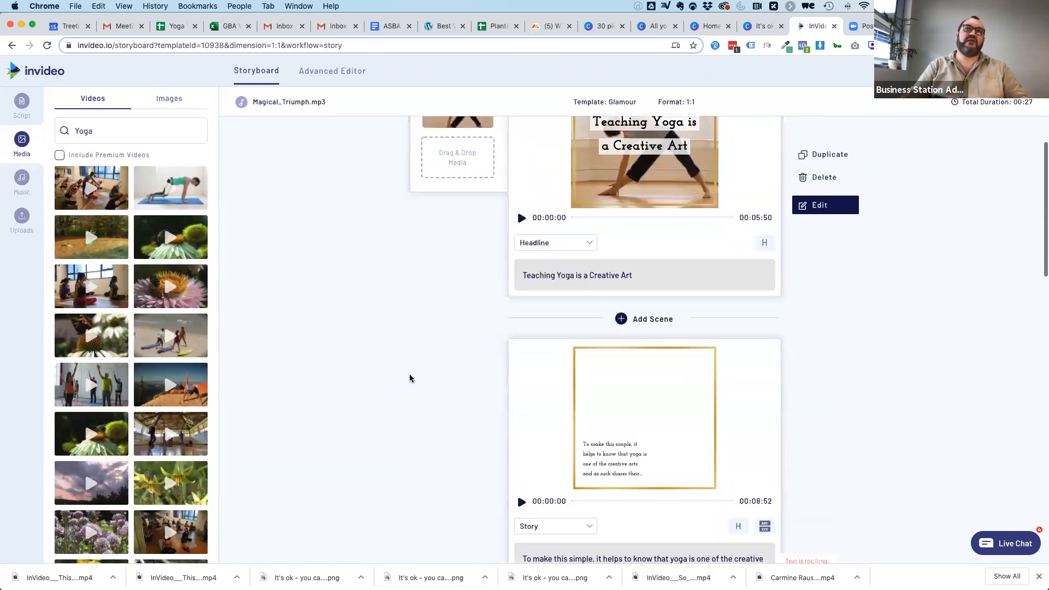
scroll(411, 379, down, 2)
click(169, 98)
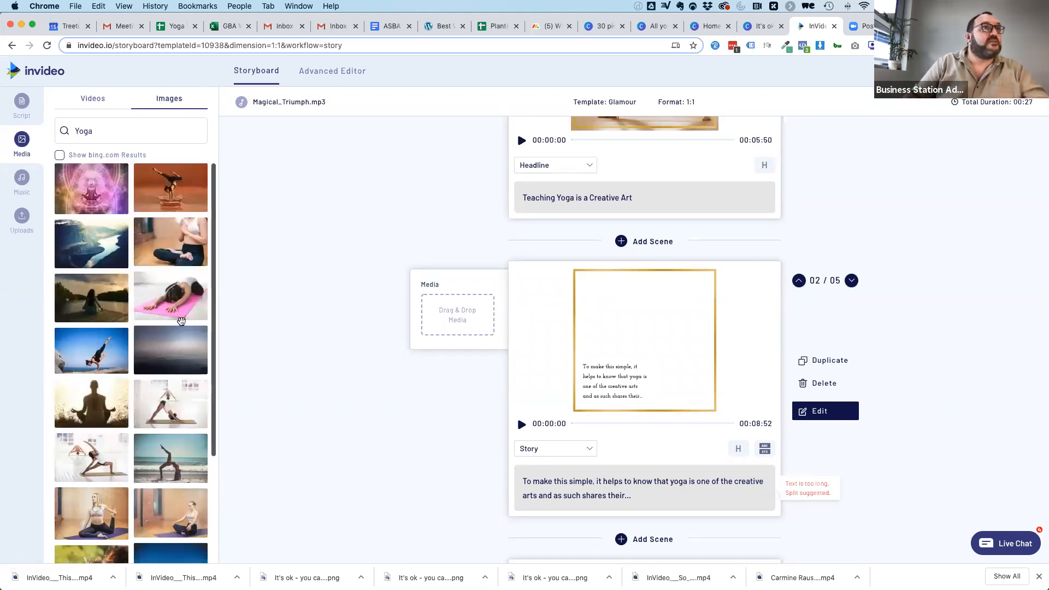
scroll(165, 285, down, 3)
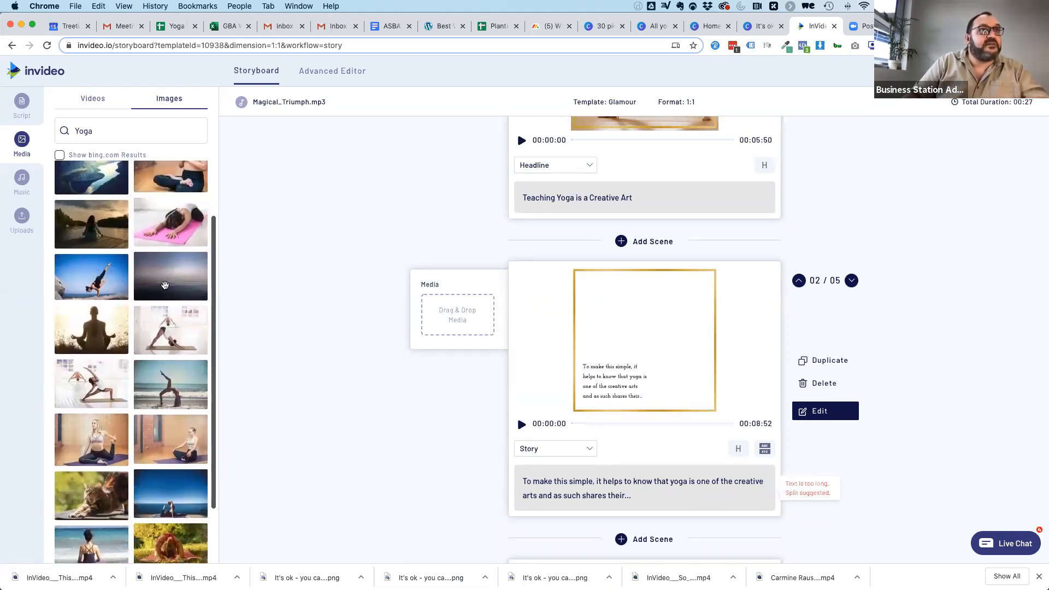
drag(328, 335, 458, 326)
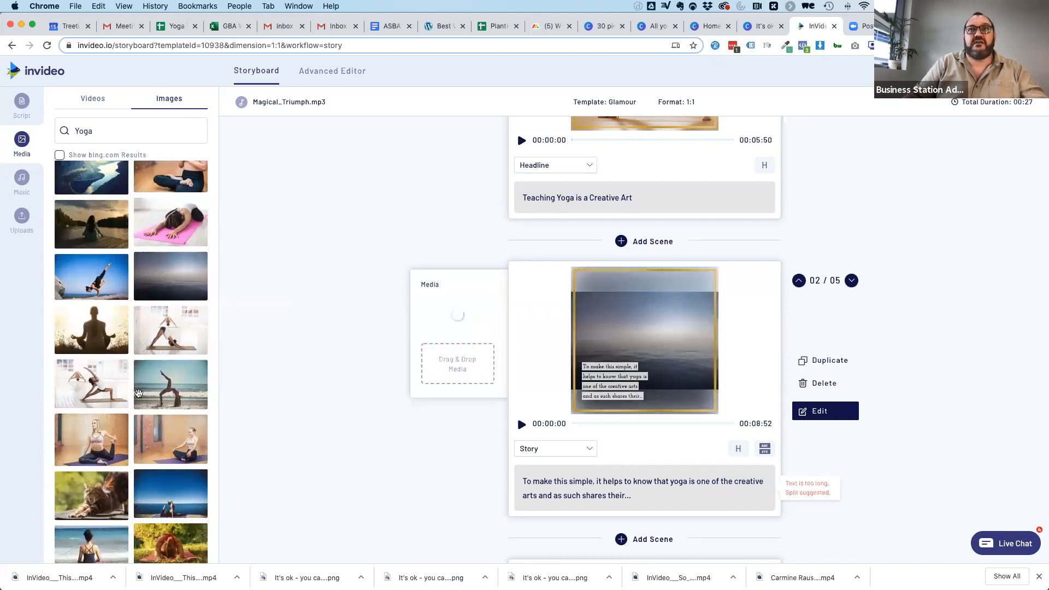
Crop the second scene's seascape image to 1:1 and widen it to fill the whole square frame.
click(809, 415)
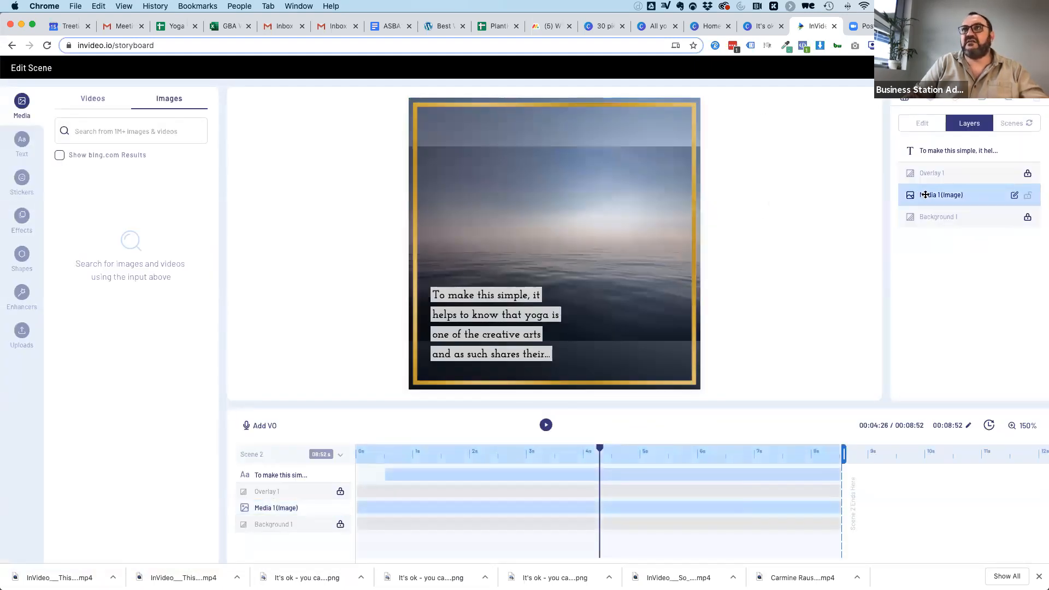
click(935, 187)
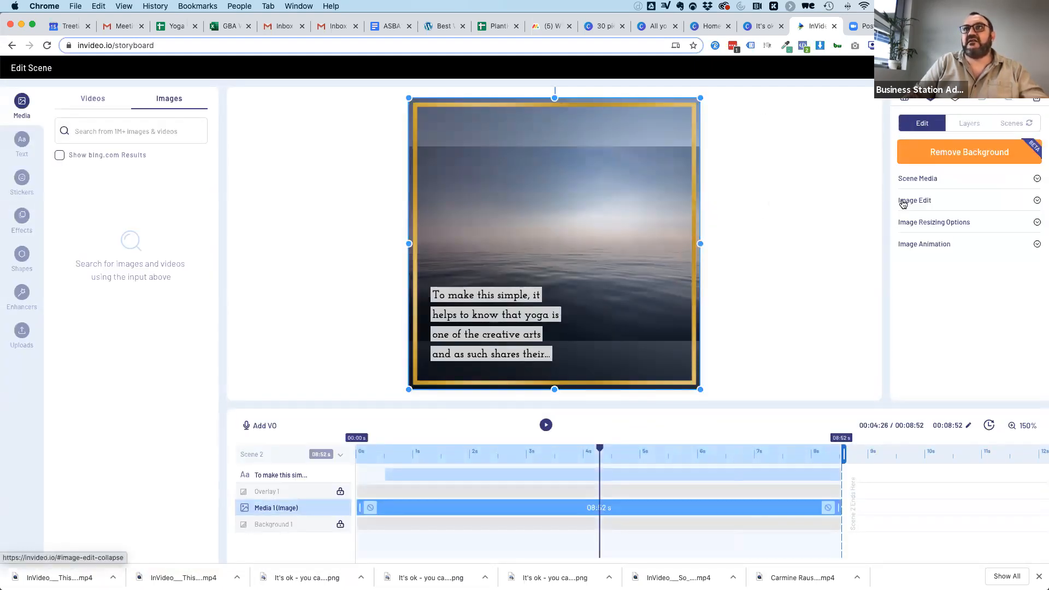
click(905, 202)
click(912, 221)
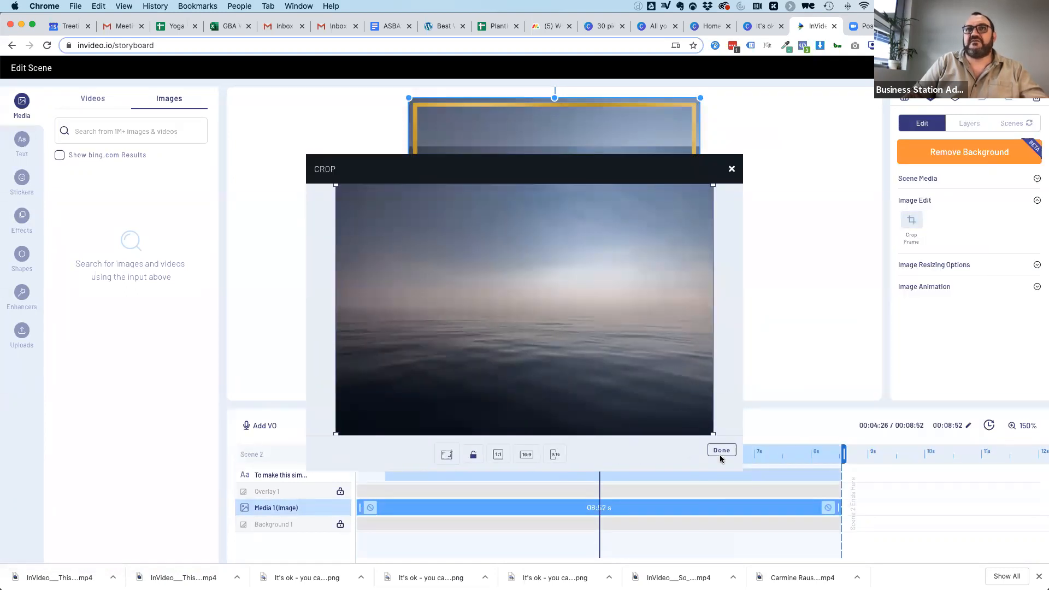
click(500, 455)
click(721, 450)
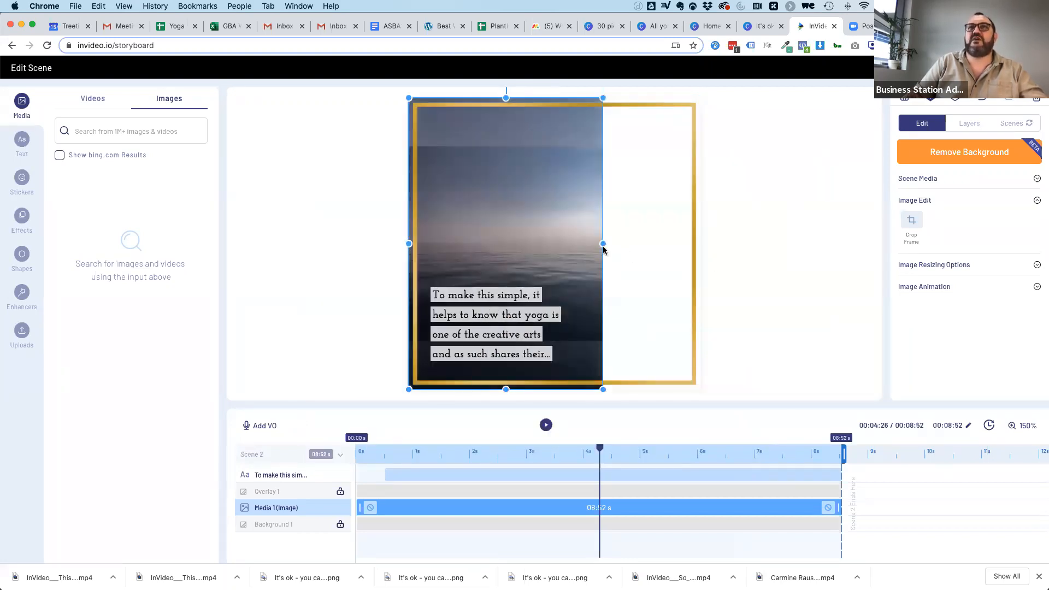
drag(604, 242, 714, 245)
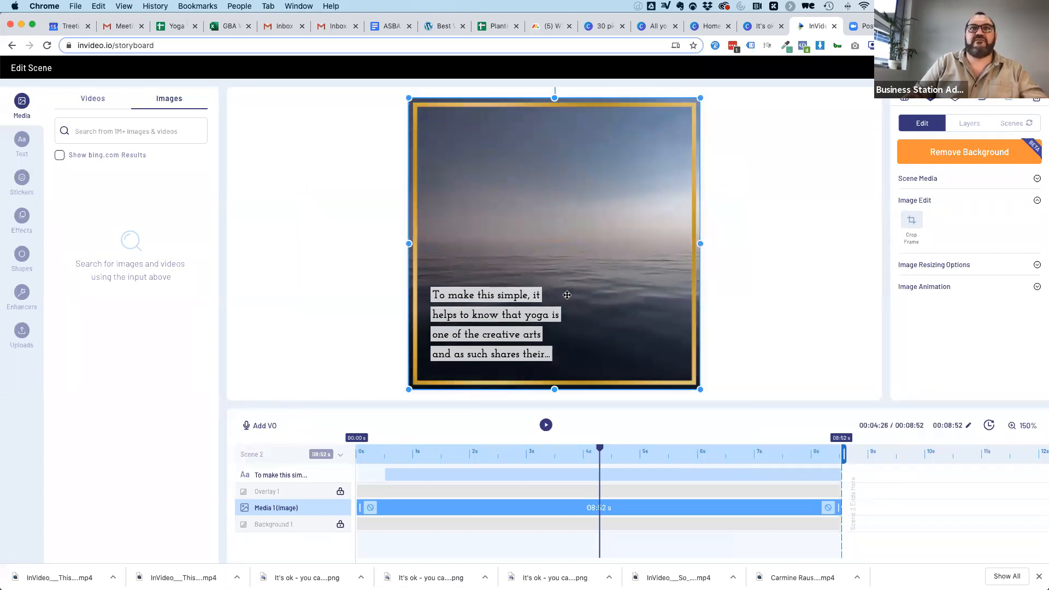
Widen the second scene's text box to nearly the gold frame's full width and centre-align its text.
click(539, 316)
drag(585, 324, 681, 327)
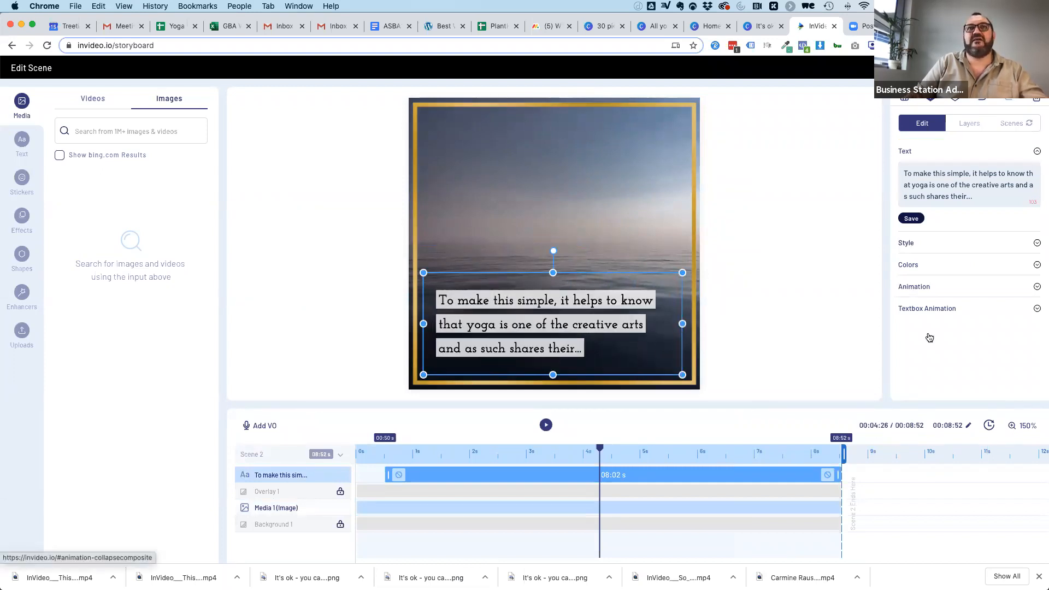
drag(607, 322, 609, 321)
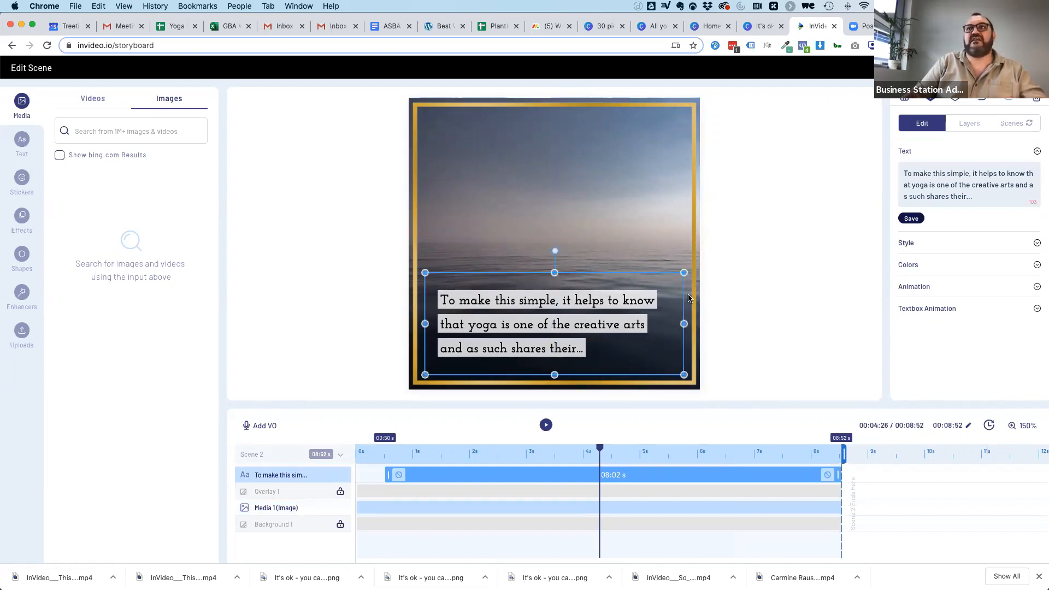
click(924, 244)
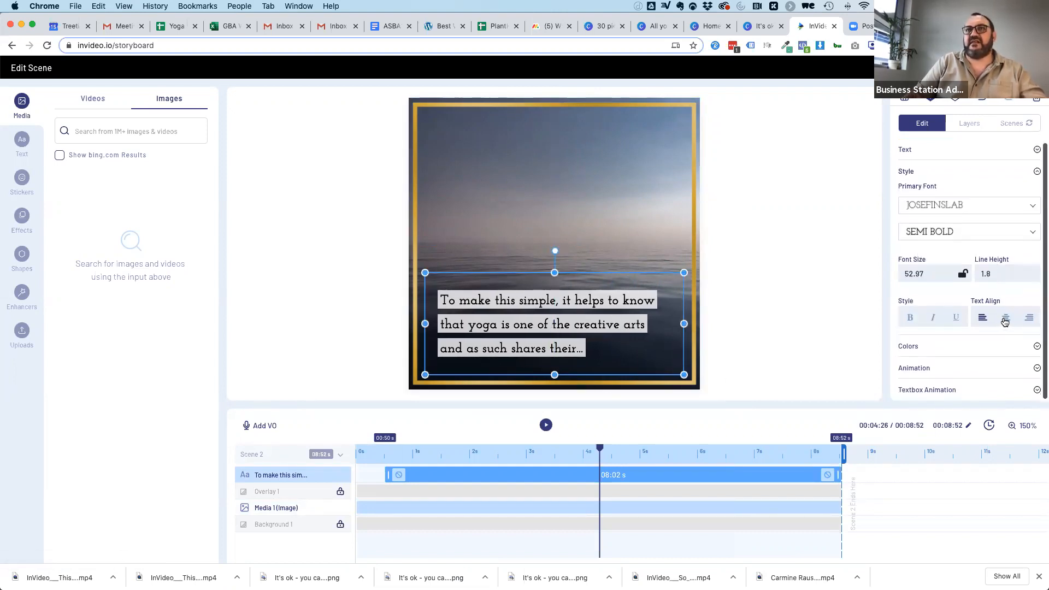
click(1005, 320)
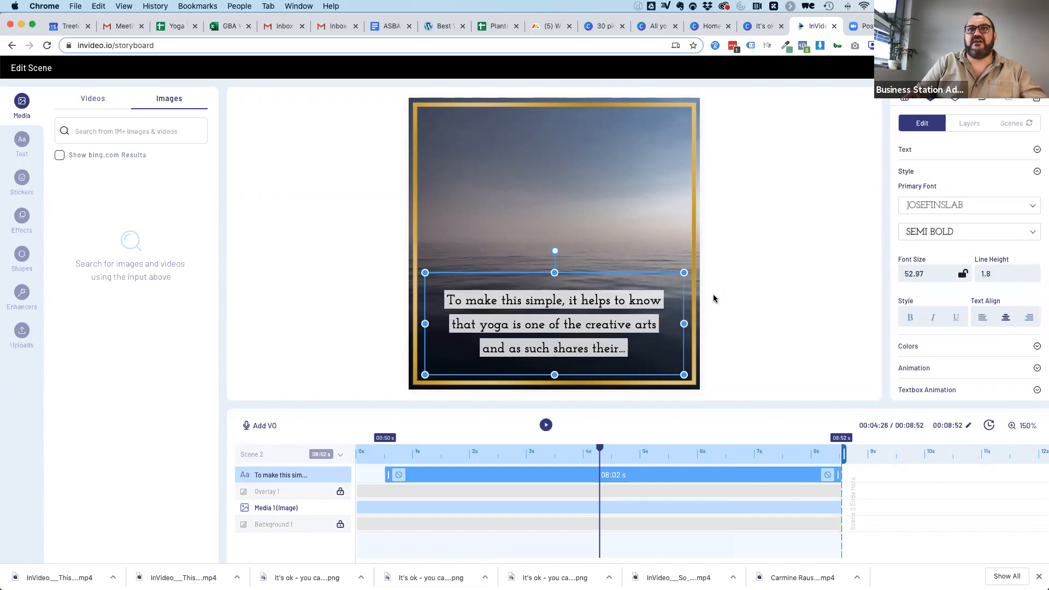
Set the second scene's text font to Quicksand with the Medium weight.
click(623, 227)
click(597, 298)
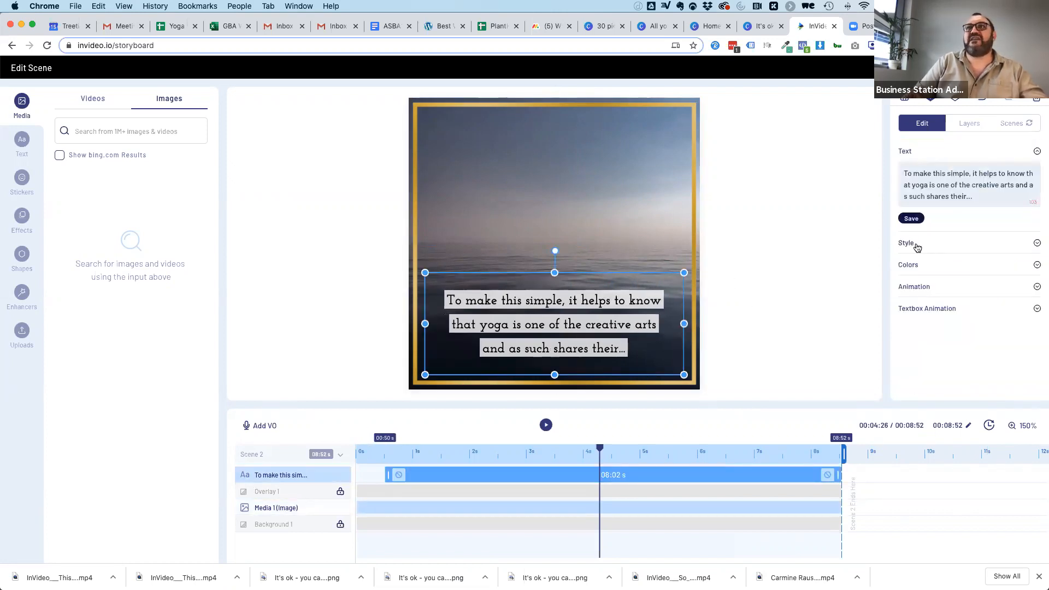
click(918, 246)
click(940, 207)
scroll(948, 304, down, 8)
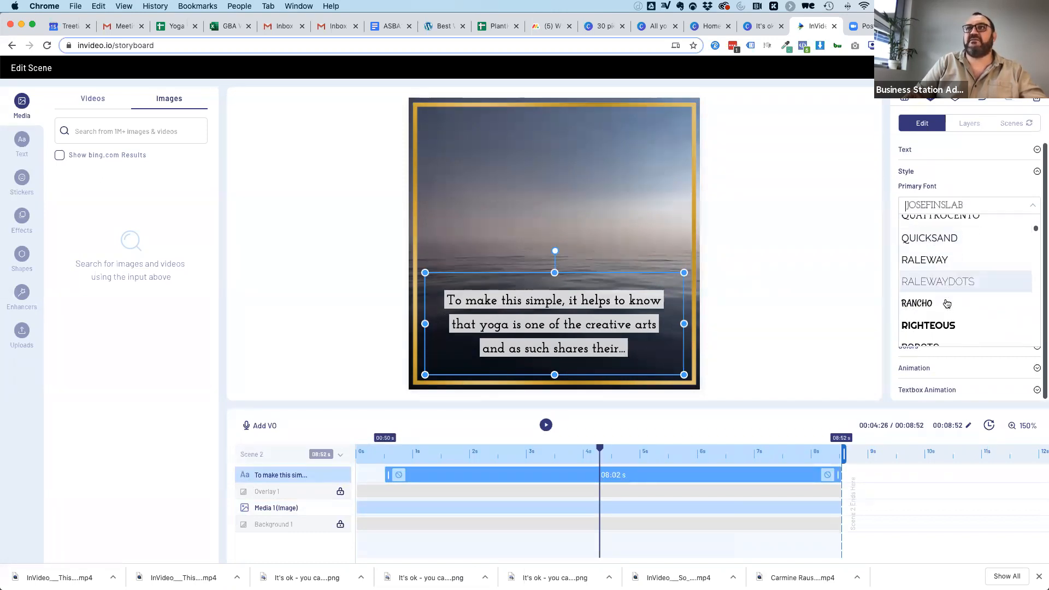
scroll(947, 304, down, 15)
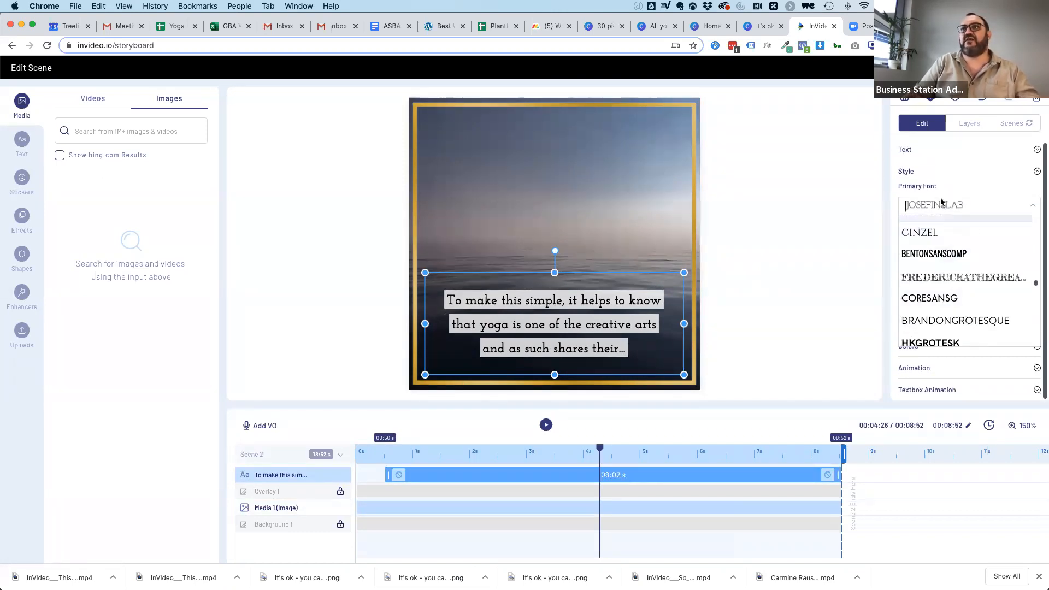
text(quick)
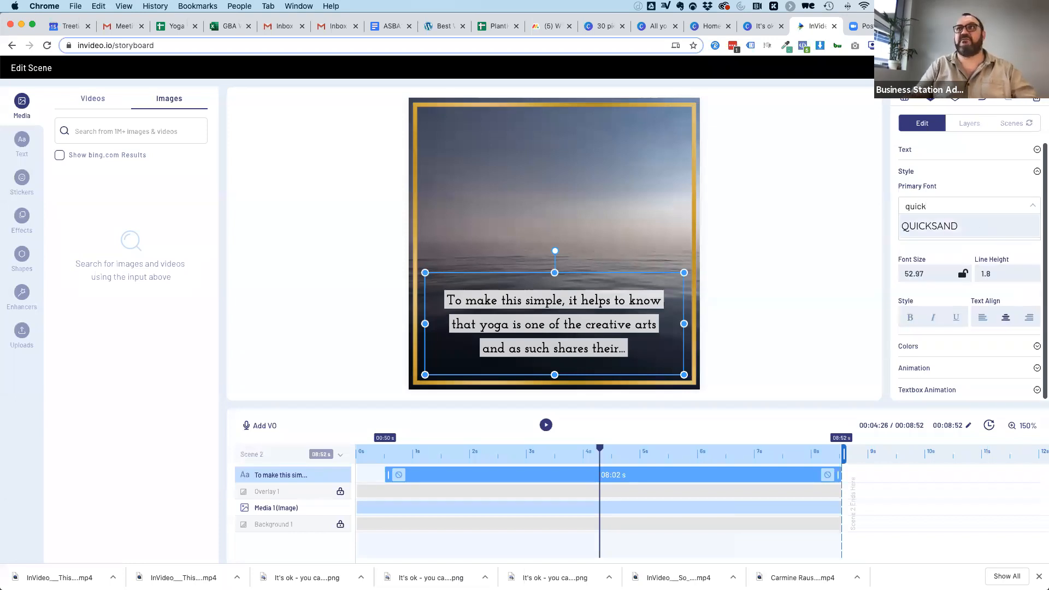
click(949, 224)
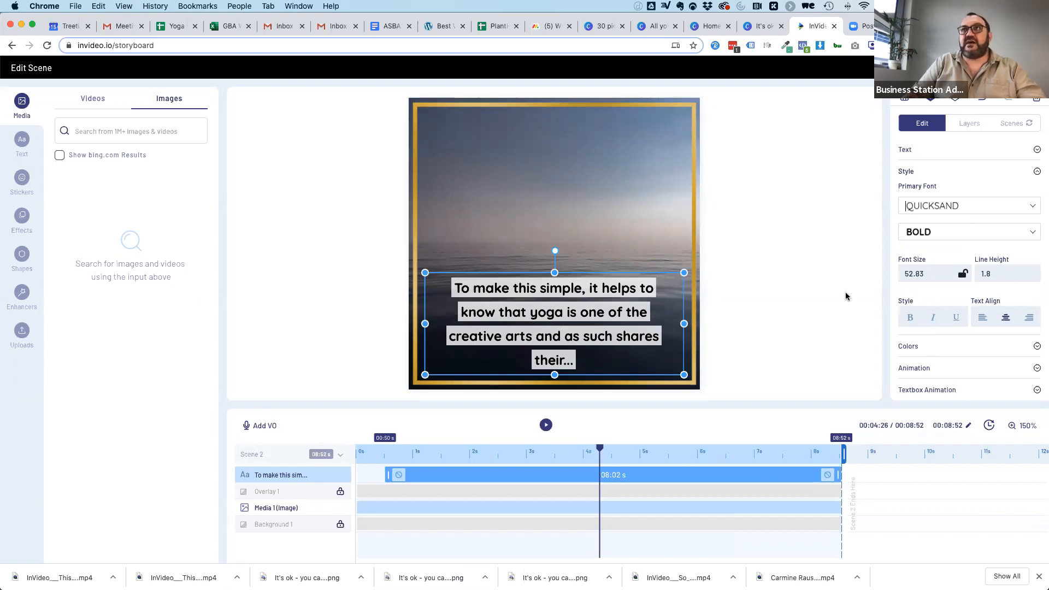
click(936, 234)
click(932, 253)
click(924, 234)
click(925, 297)
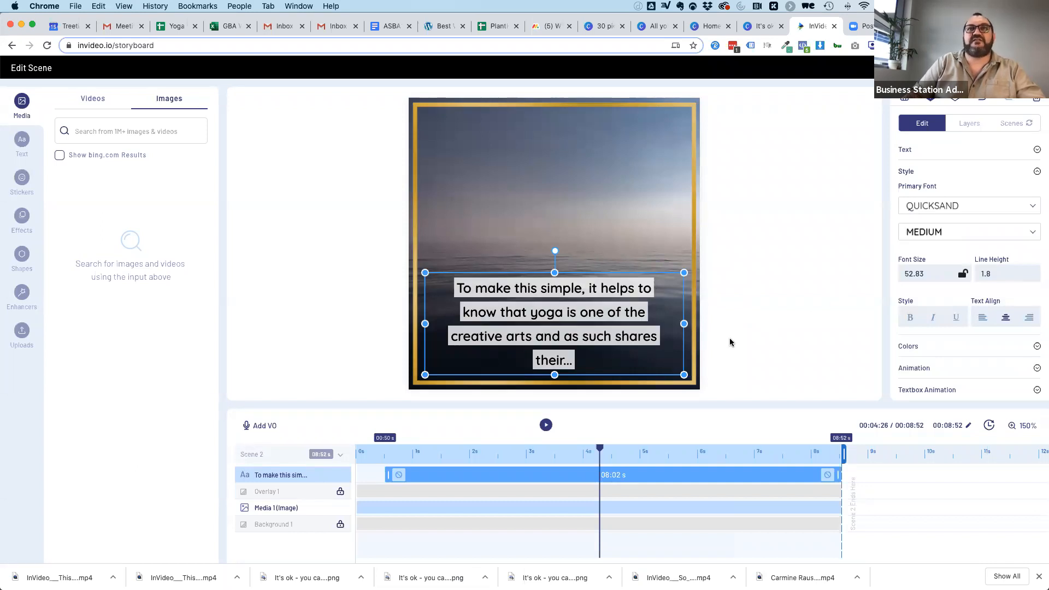
Narrow the second scene's text box slightly, recentre it within the gold frame, and return to the storyboard.
drag(685, 324, 653, 322)
drag(534, 298, 550, 296)
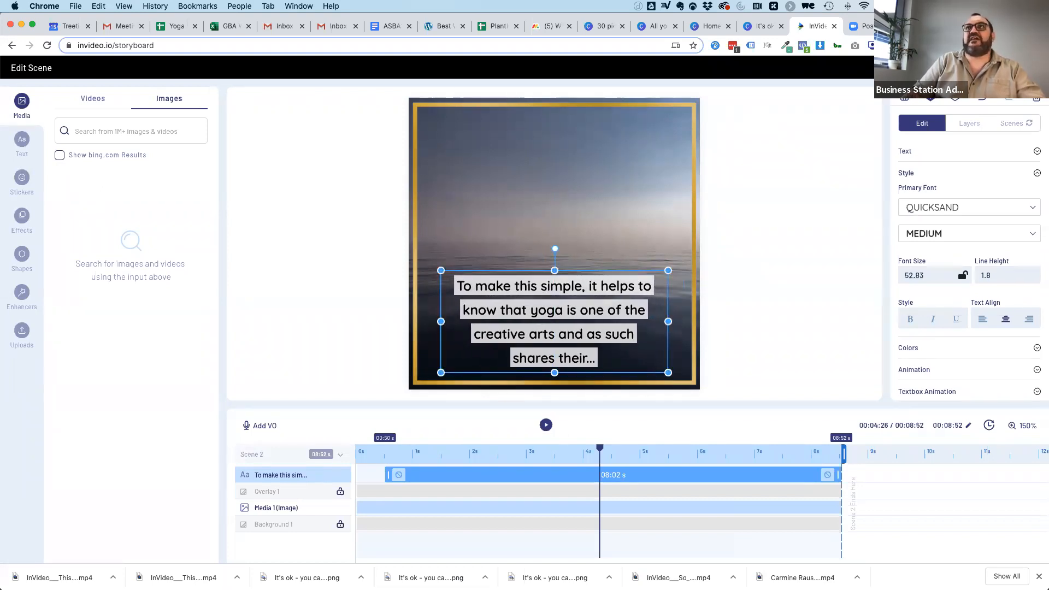
click(1015, 68)
Add the blue-sky handstand image from the Yoga results as the third scene's media and open that scene for editing.
scroll(650, 350, down, 6)
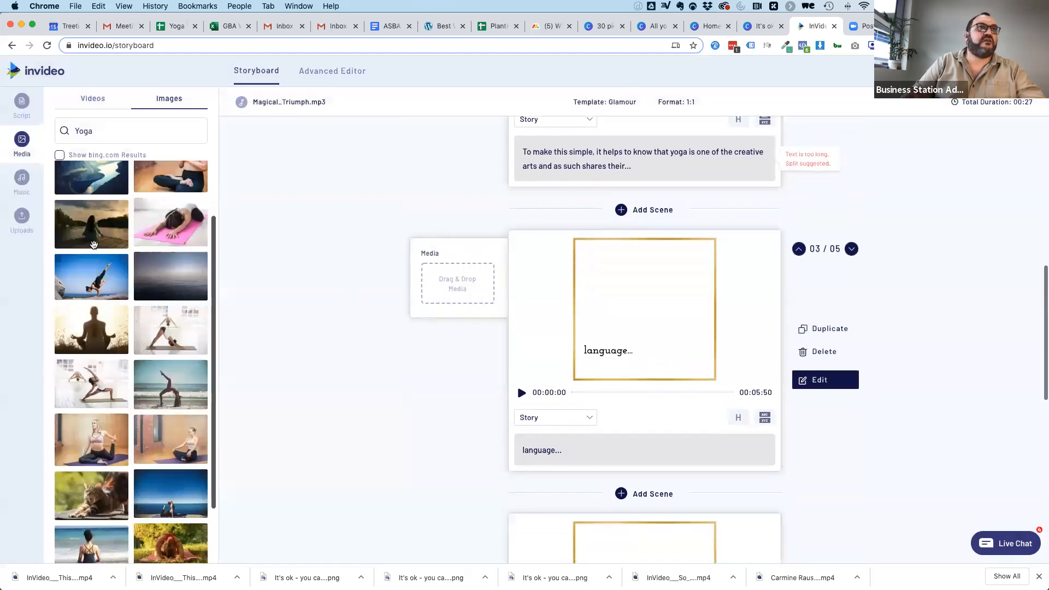
drag(82, 280, 461, 287)
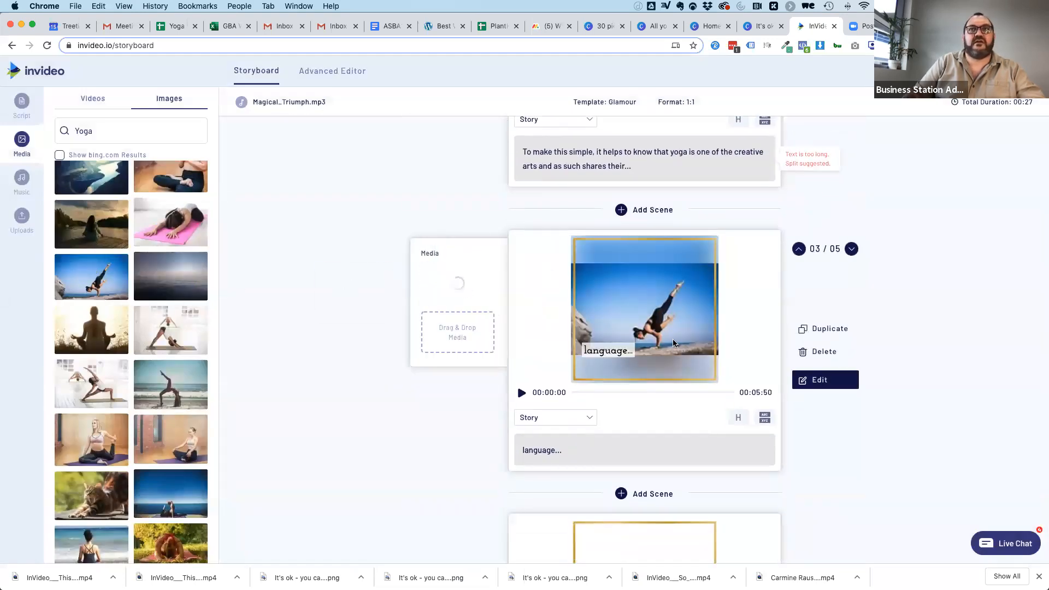
click(820, 379)
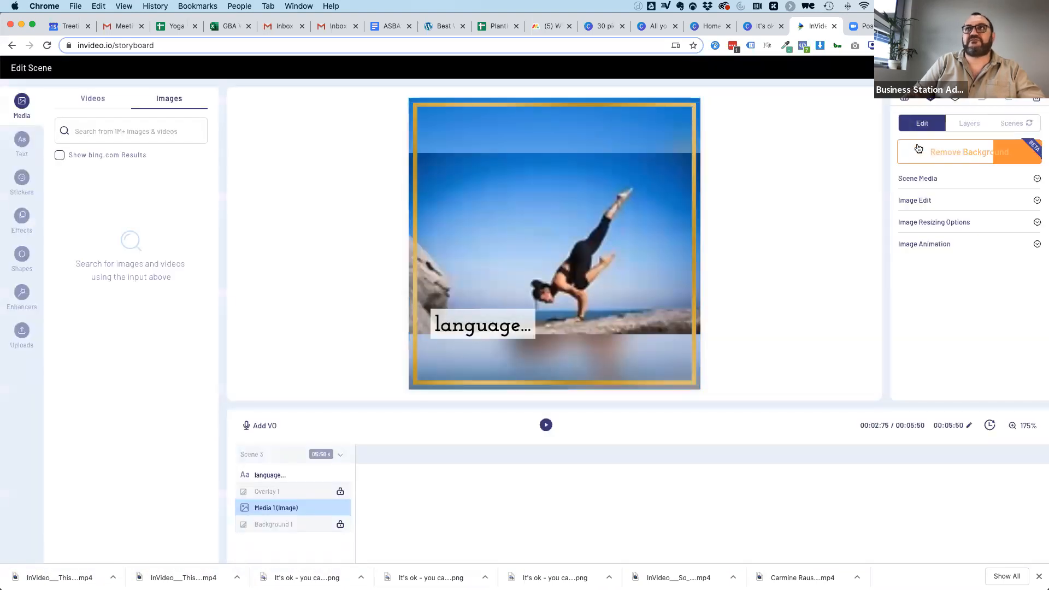
Crop the third scene's handstand image to 1:1 around the woman and enlarge it to fill the square frame.
click(960, 124)
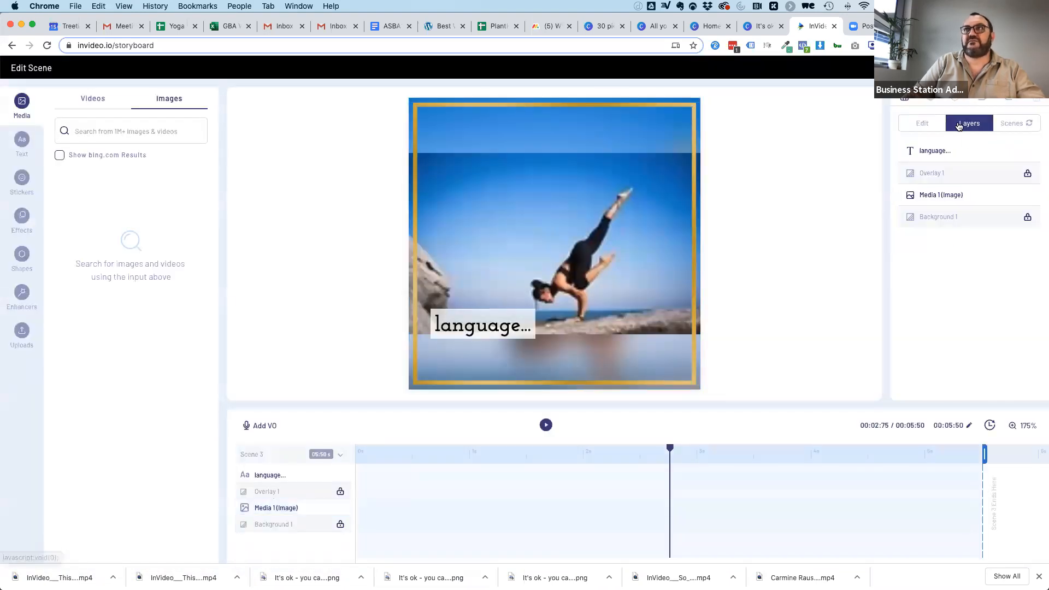
click(943, 194)
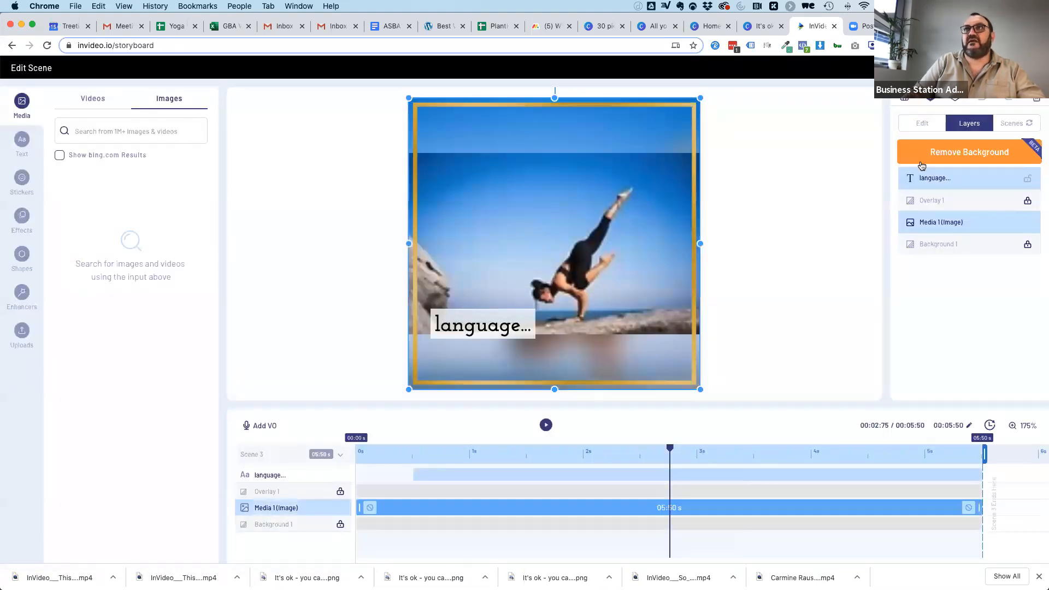
click(918, 125)
click(923, 203)
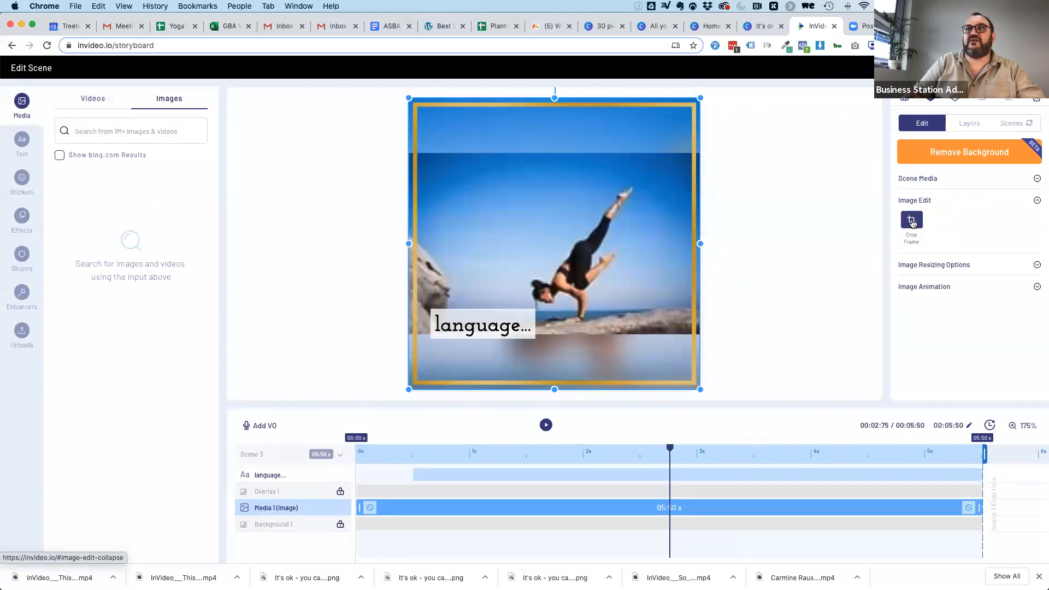
click(912, 221)
click(499, 455)
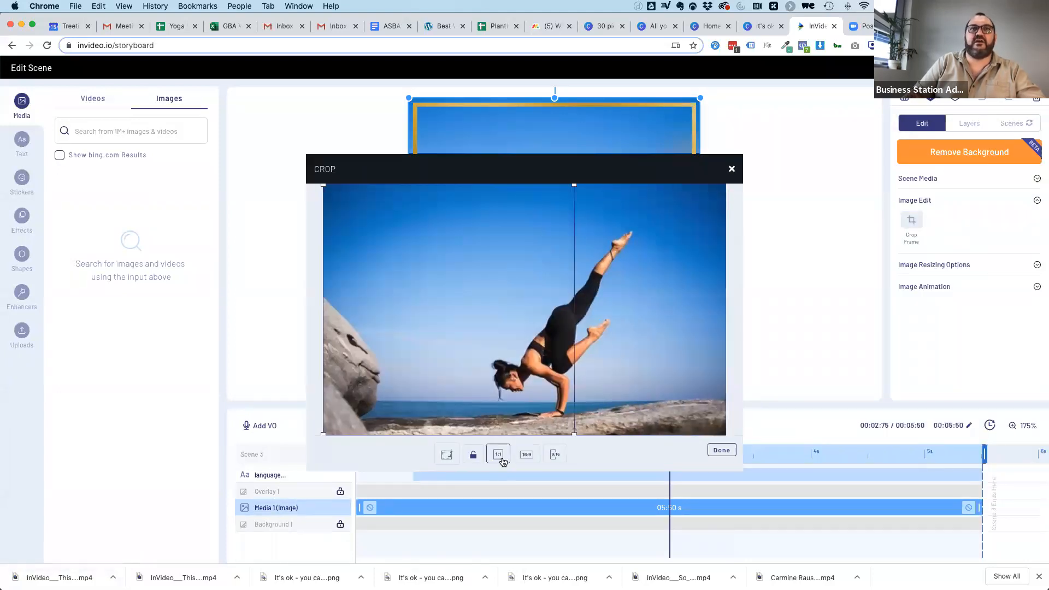
drag(512, 363, 551, 361)
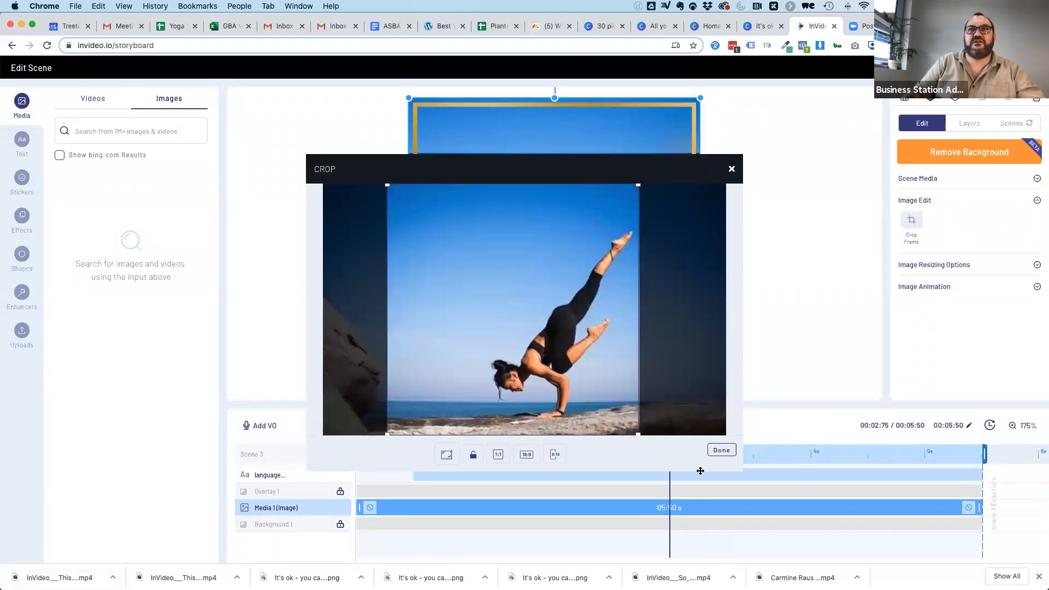
click(722, 450)
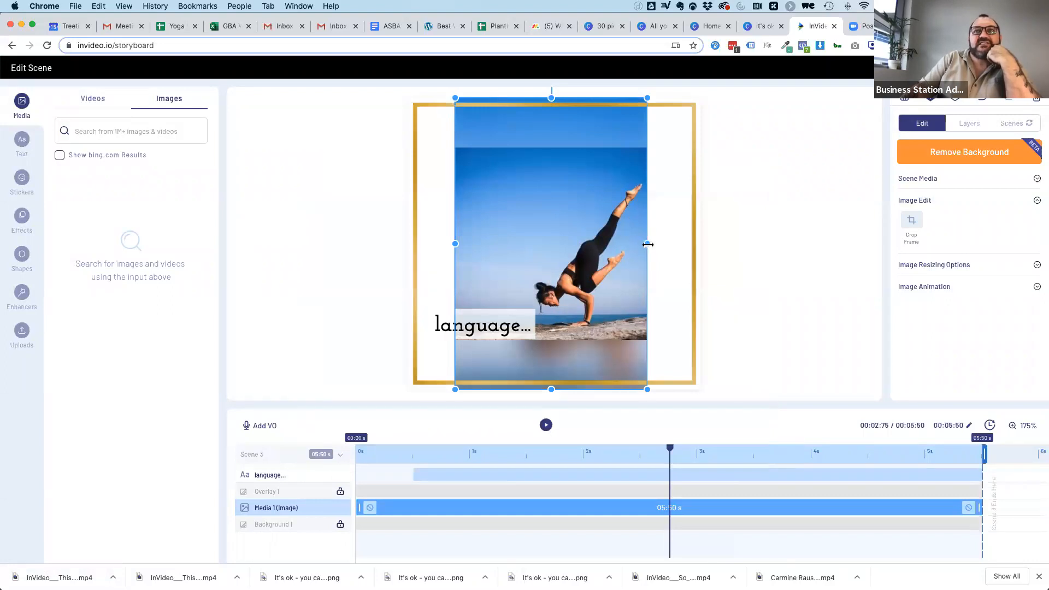
drag(647, 244, 704, 244)
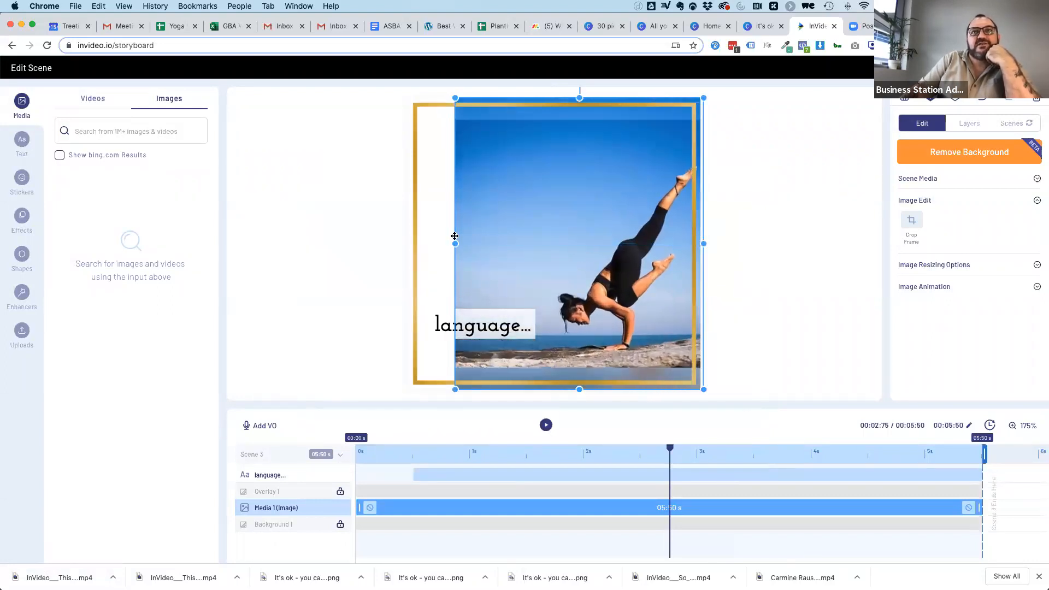
drag(447, 243, 409, 244)
Move the "language..." text to the upper left of the image and set its font to Quicksand Medium.
drag(475, 325, 475, 159)
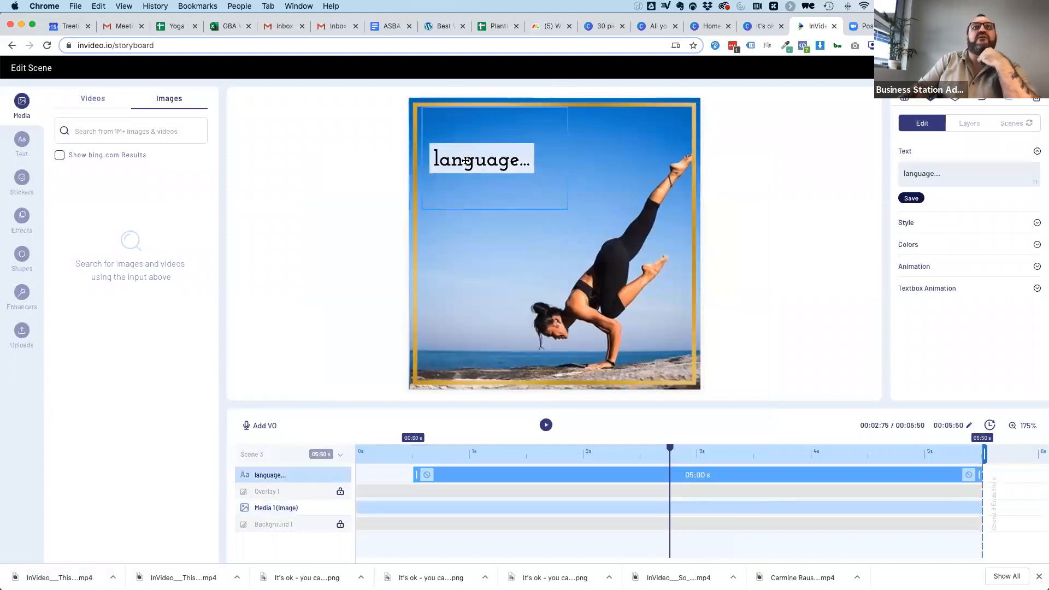
click(922, 223)
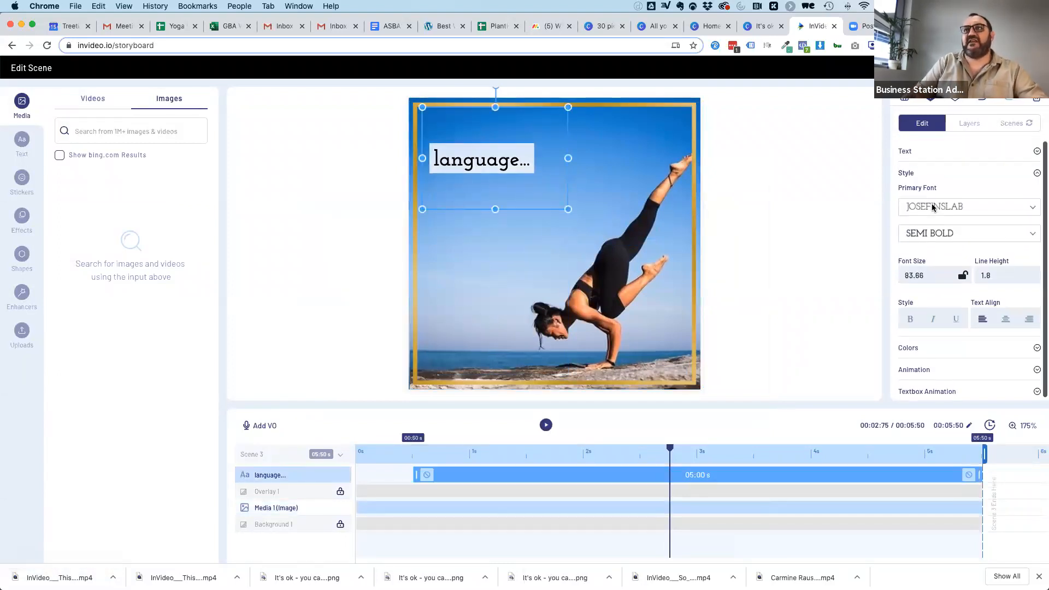
click(932, 203)
text(quick)
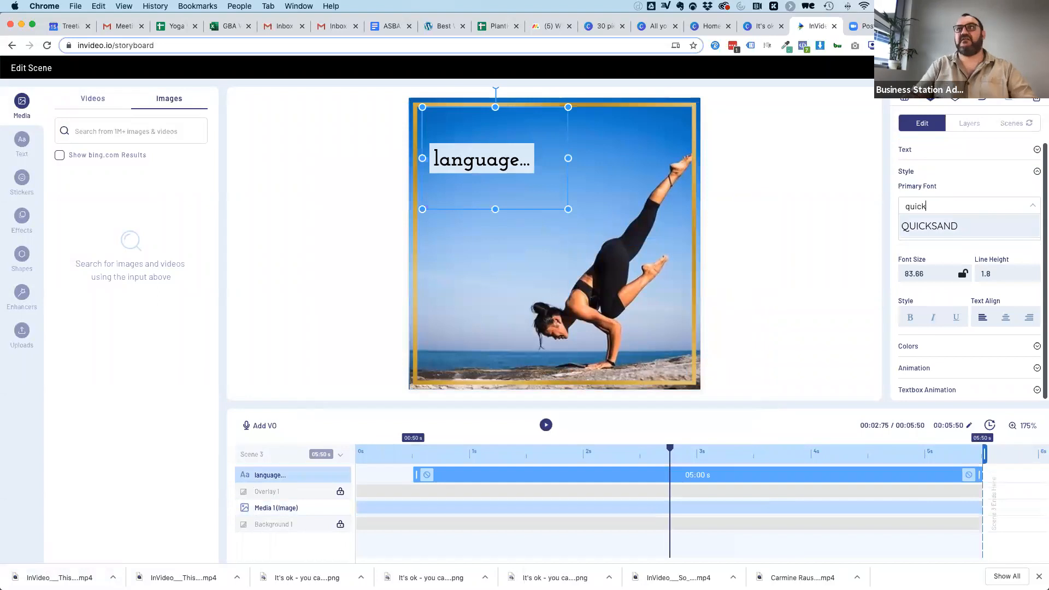
click(943, 229)
click(930, 232)
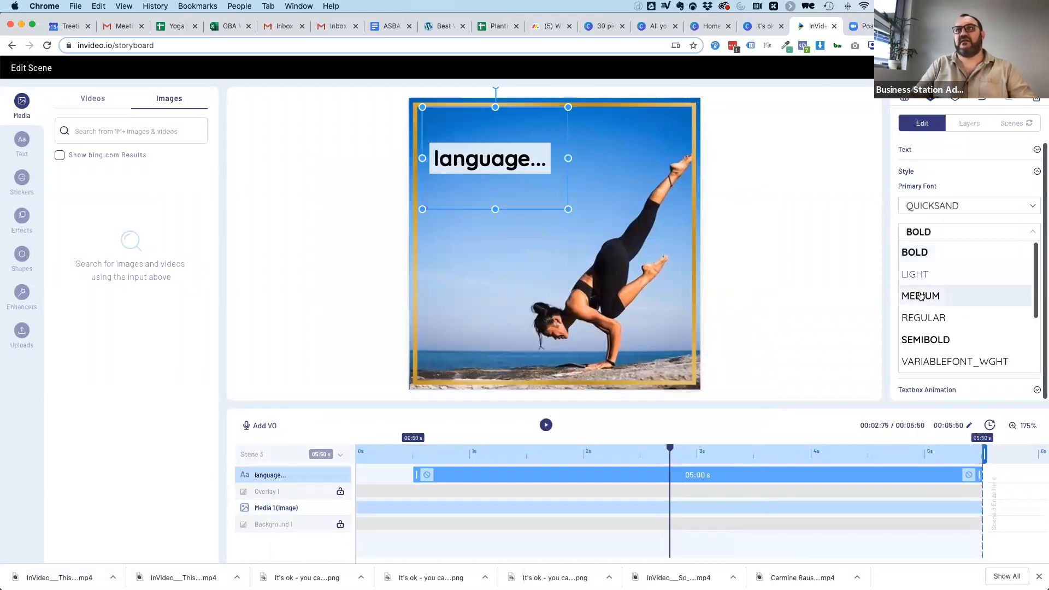
click(921, 292)
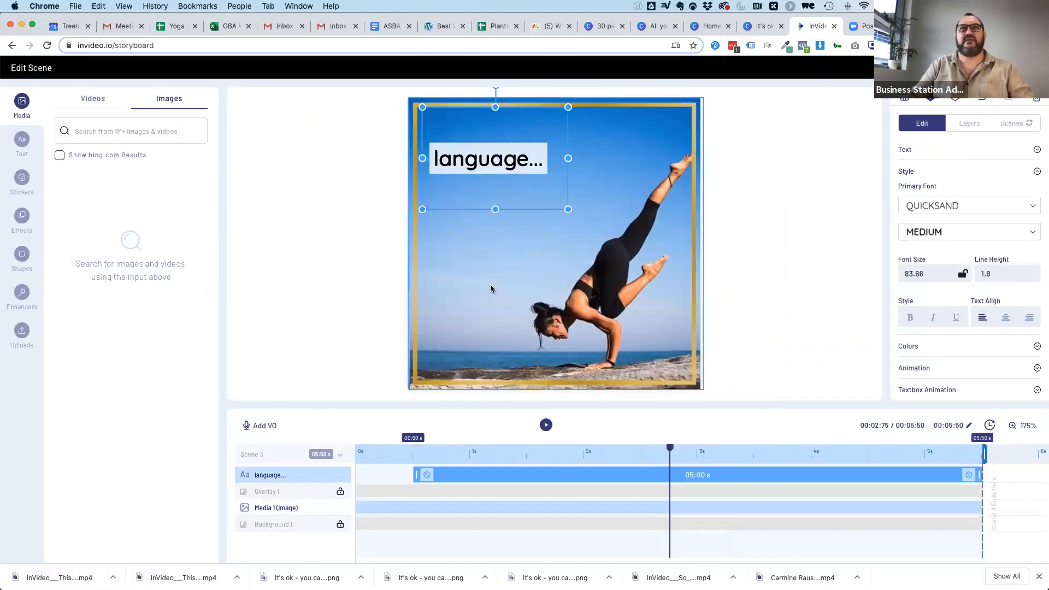
Change the "language..." text colour to white (#ffffff).
click(492, 246)
click(463, 159)
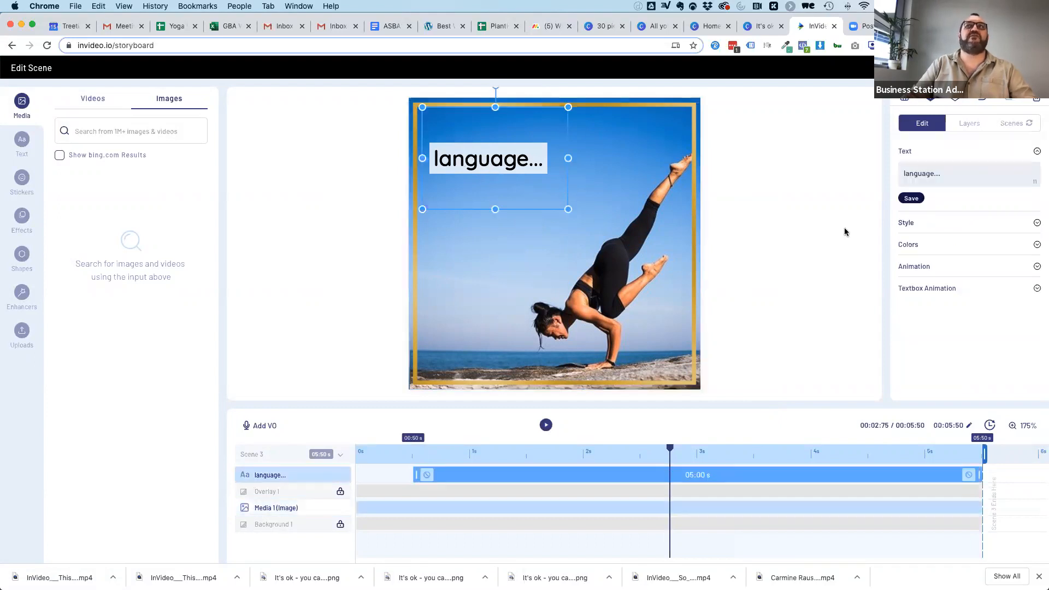
click(926, 242)
click(932, 215)
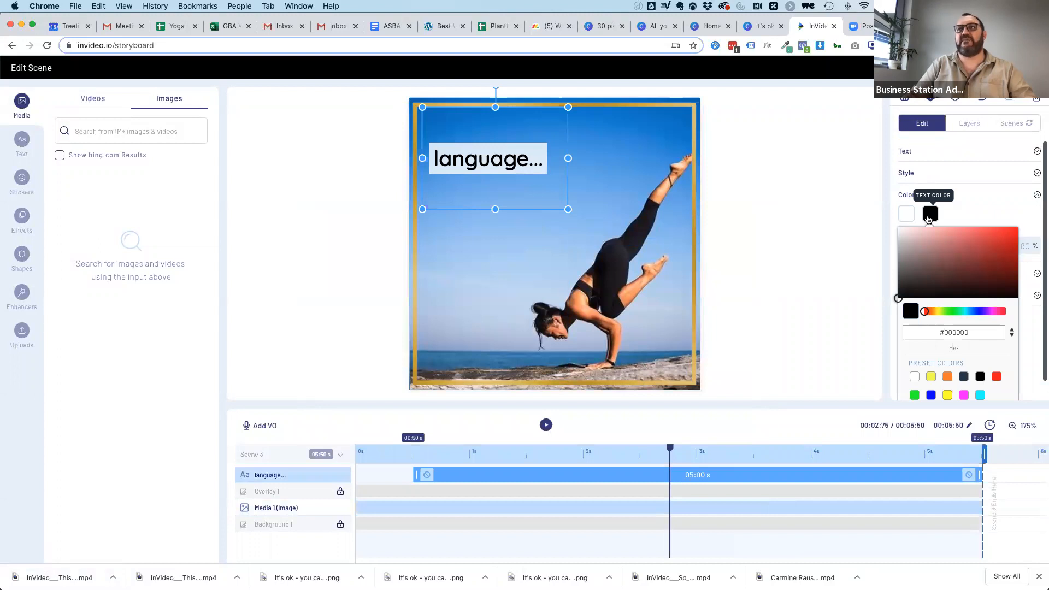
click(915, 375)
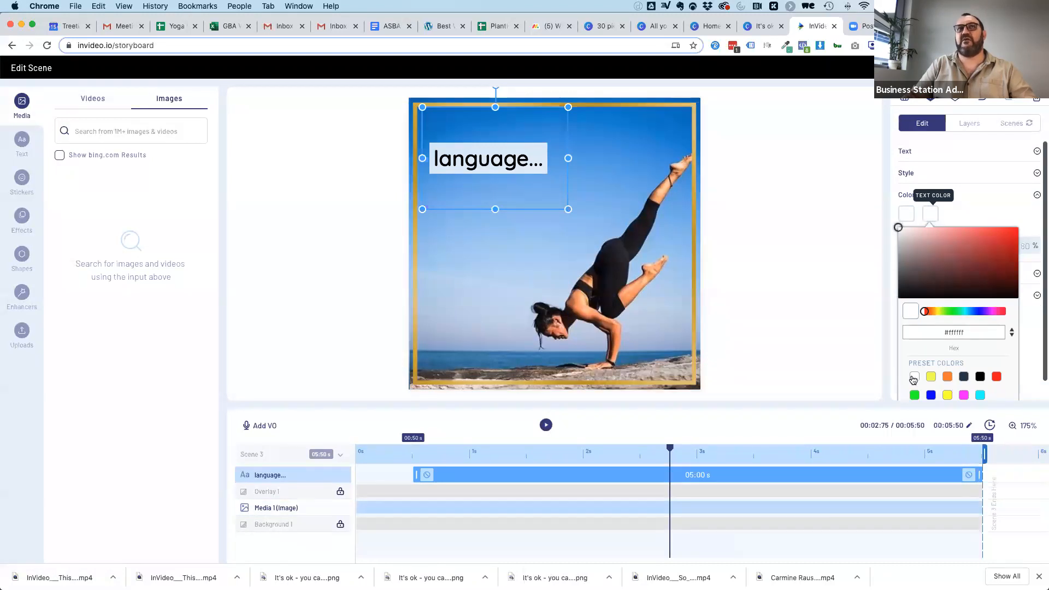
Set the "language..." text band opacity to 0%, shorten its text box from the lower edge, and return to the storyboard.
click(907, 215)
click(907, 215)
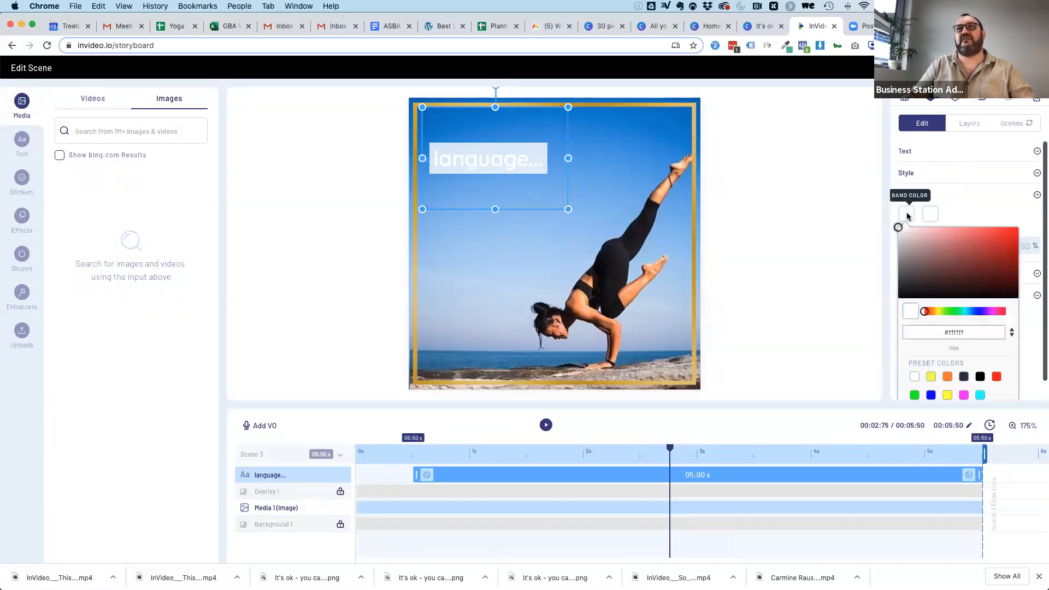
scroll(930, 306, down, 1)
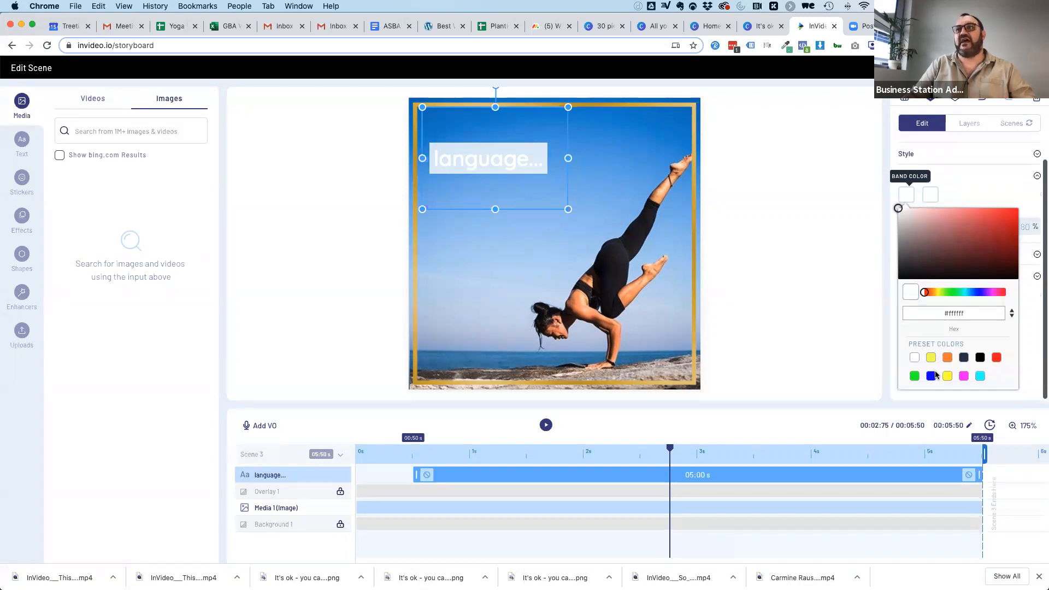
click(908, 196)
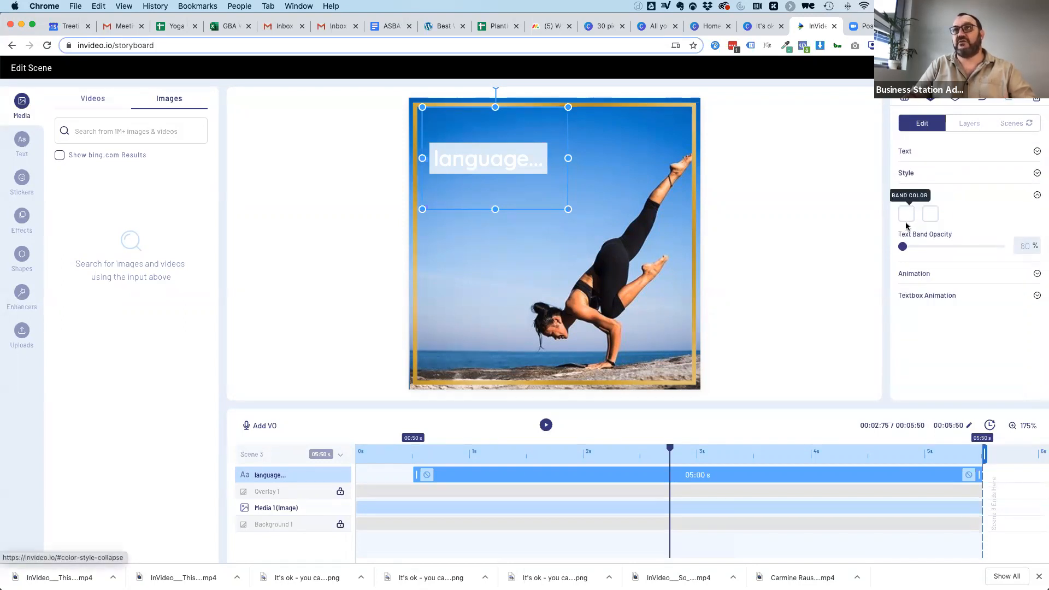
drag(943, 251, 796, 258)
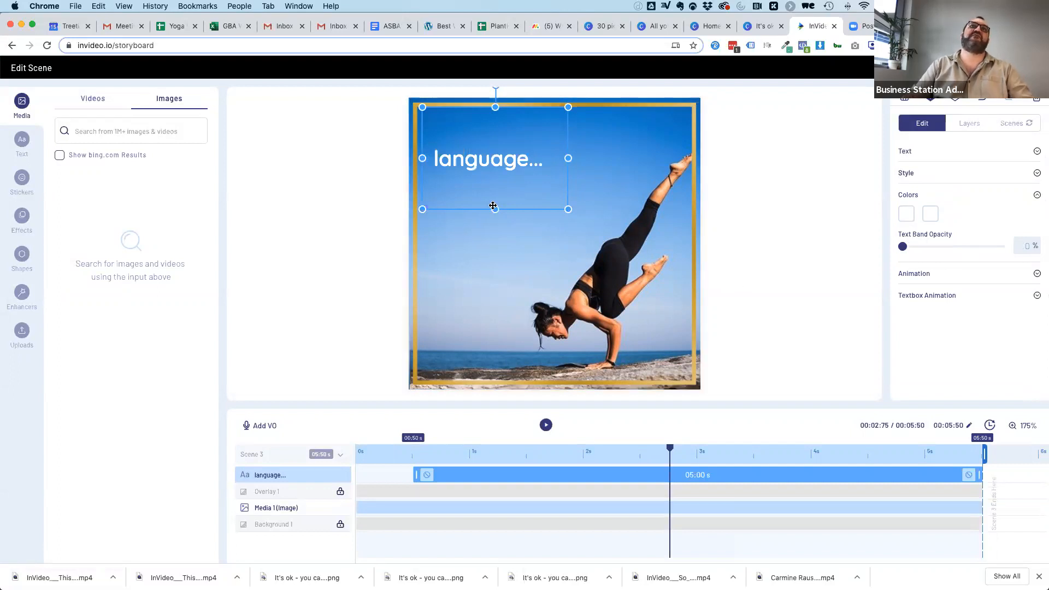
drag(496, 206, 490, 178)
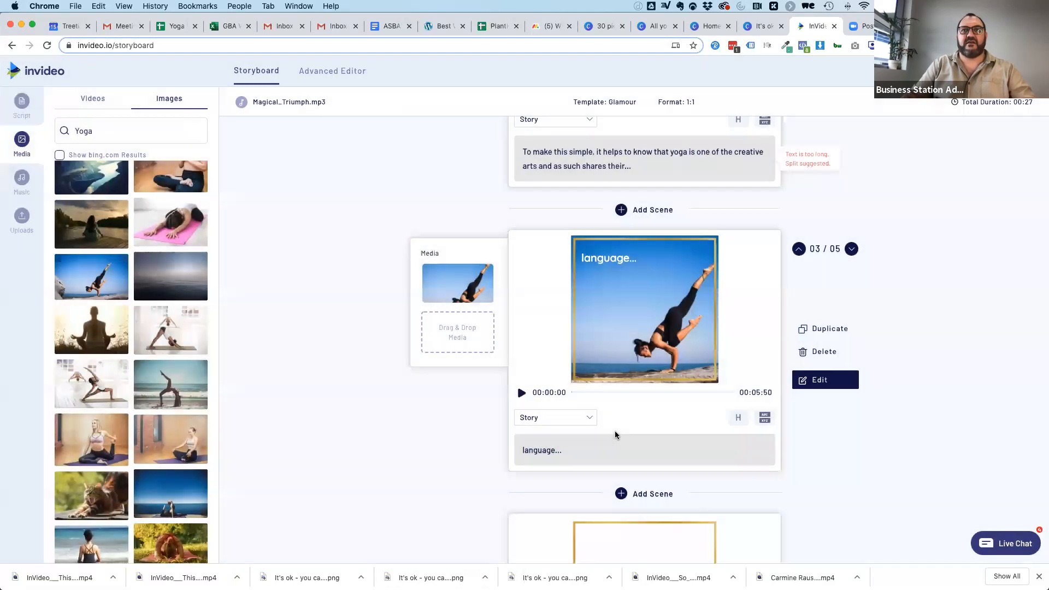
Add the Yoga result of a woman bending forward on a red mat as the fourth scene's media and open that scene for editing.
scroll(615, 435, down, 3)
scroll(191, 178, down, 4)
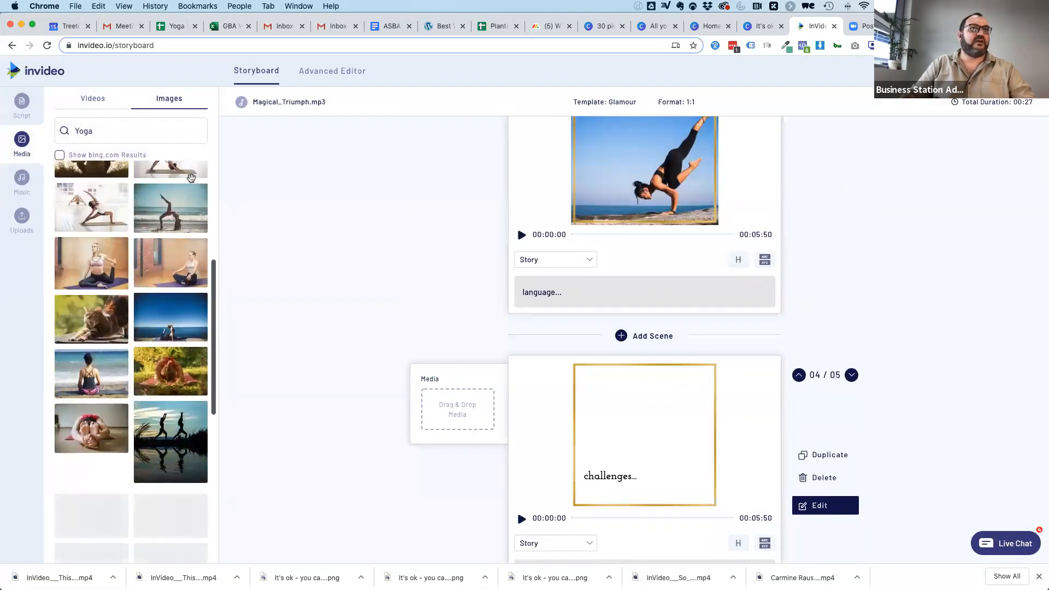
drag(148, 369, 451, 403)
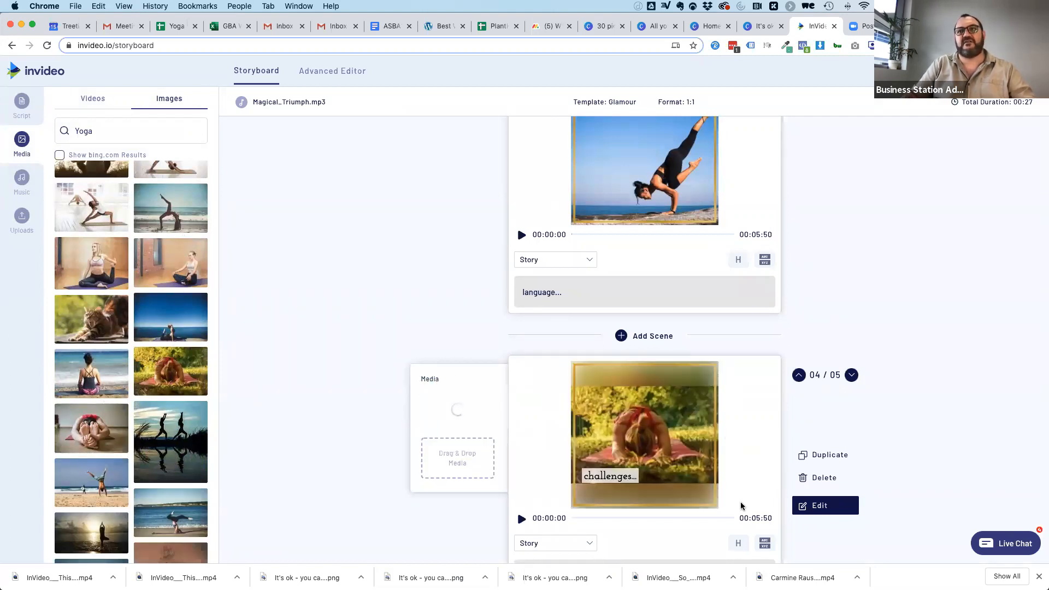
click(822, 512)
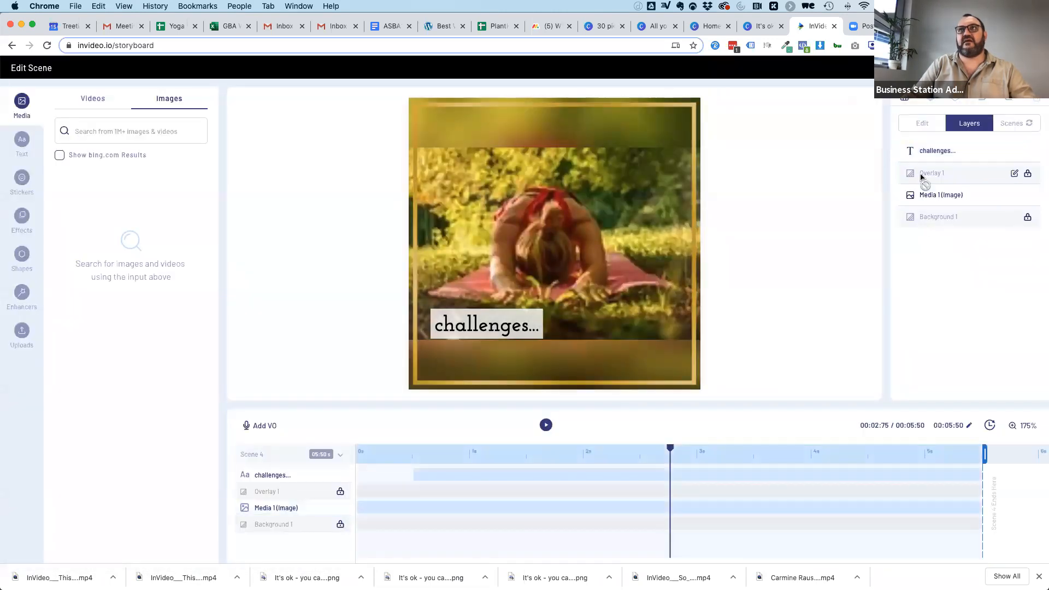
Crop the fourth scene's image to 1:1 around the woman and widen it on both sides to fill the square frame.
click(929, 195)
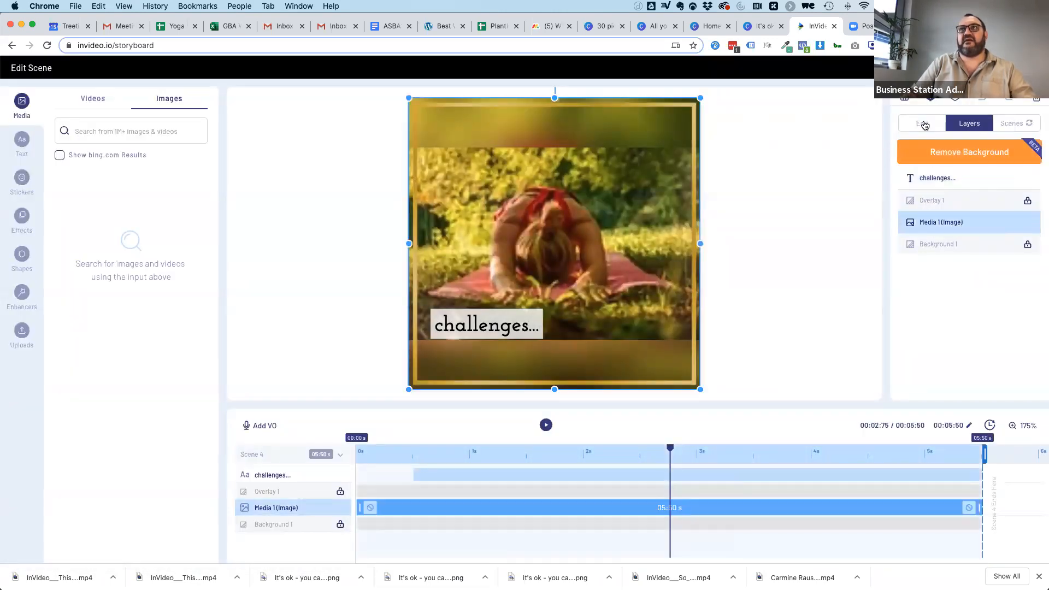
click(924, 124)
click(919, 201)
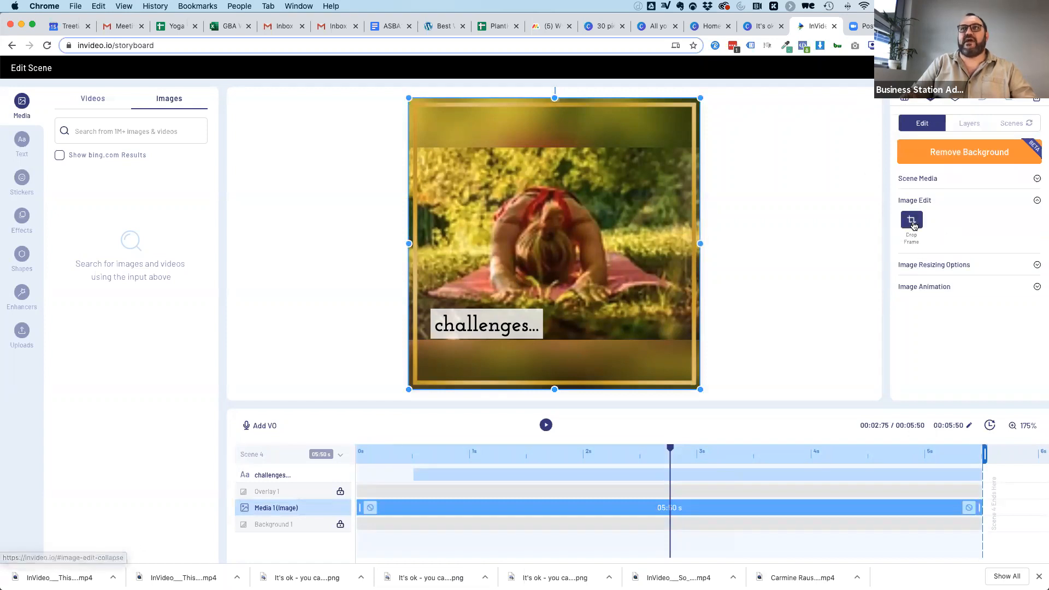
click(913, 221)
click(498, 456)
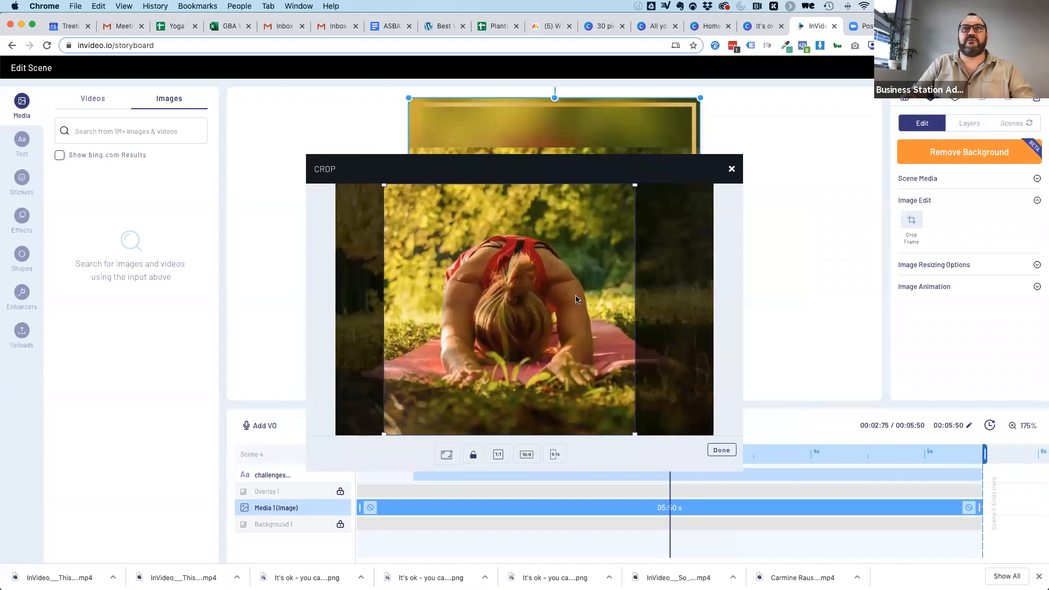
click(730, 452)
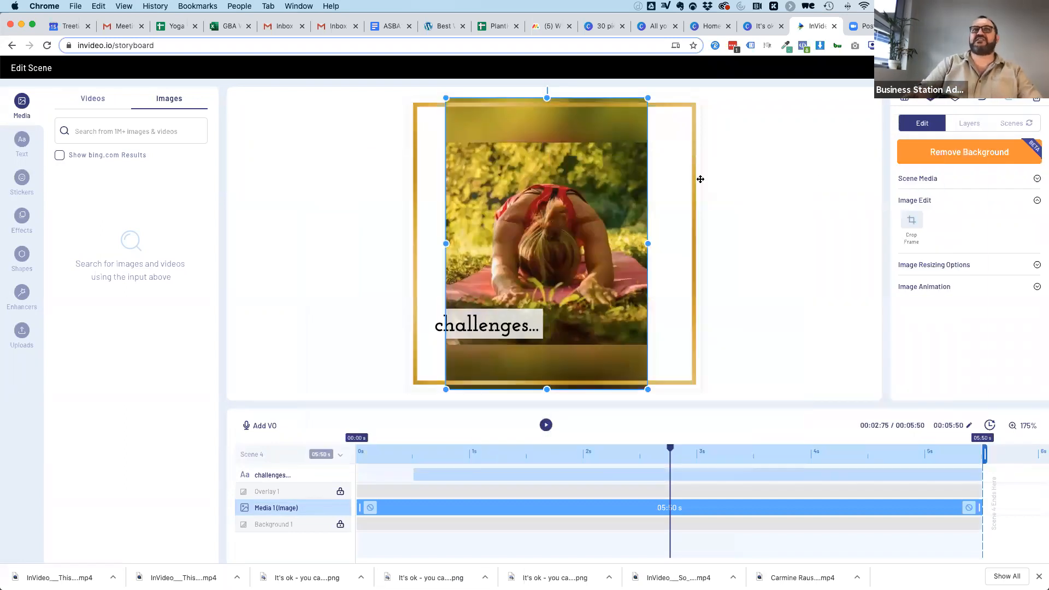
drag(451, 240, 406, 244)
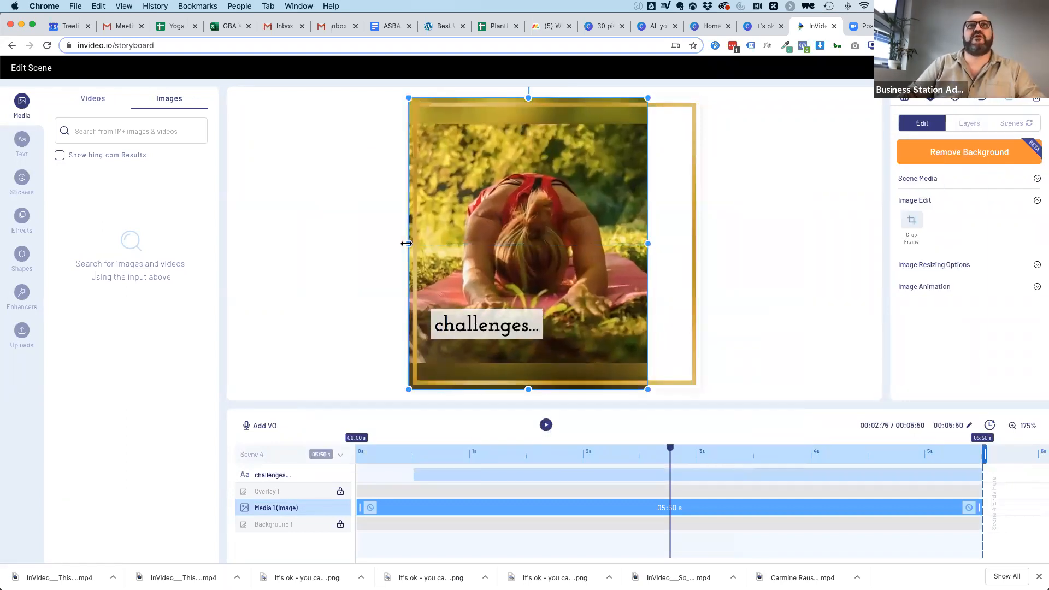
drag(646, 243, 700, 244)
Move the "challenges..." text box to the horizontal middle of the image and centre-align its text.
drag(480, 318, 534, 316)
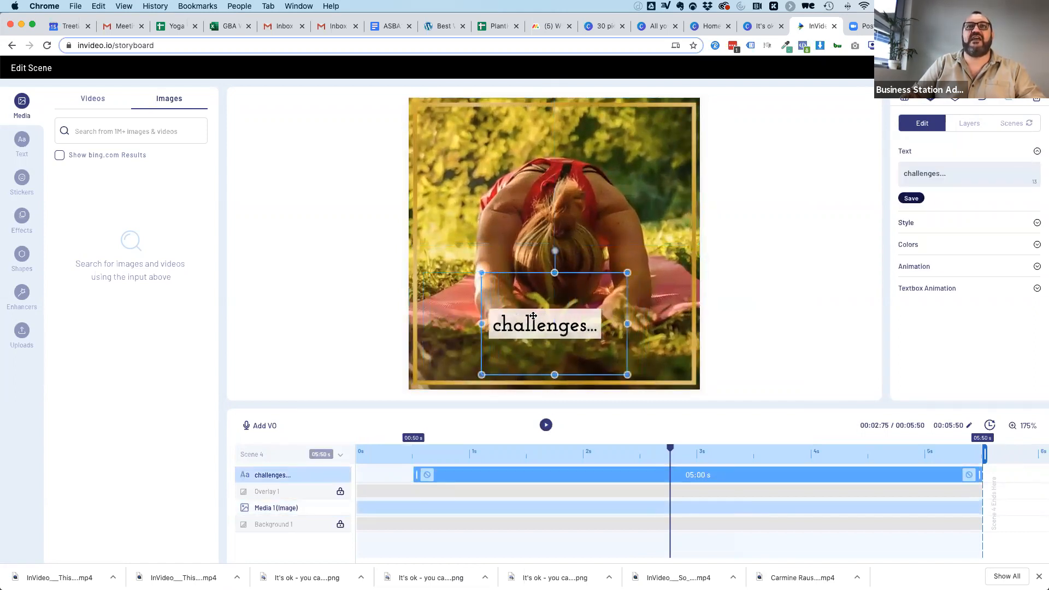
click(926, 224)
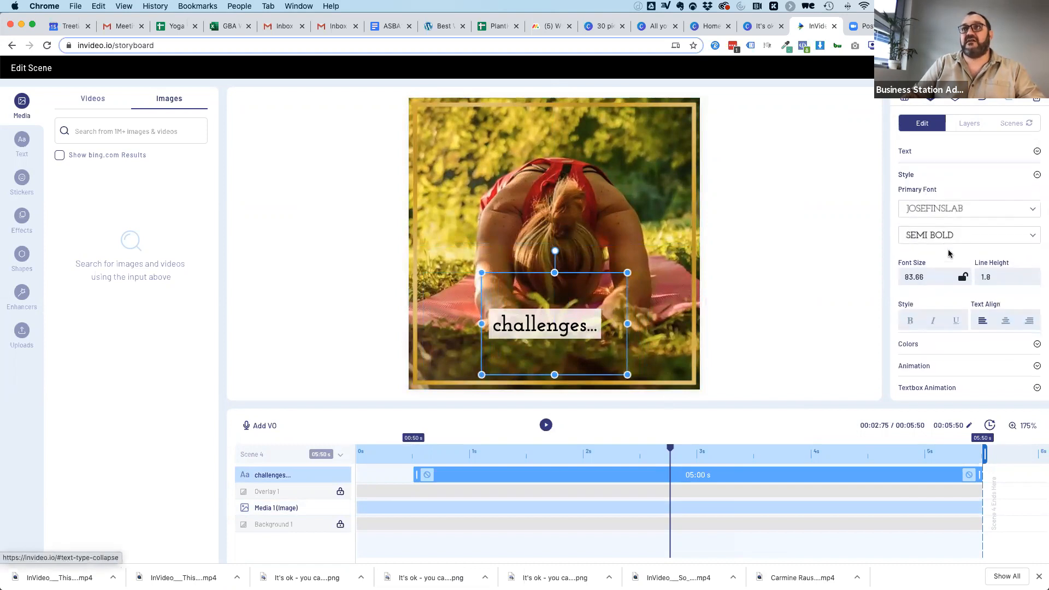
click(1005, 319)
Set the "challenges..." text font to Quicksand Medium.
click(930, 206)
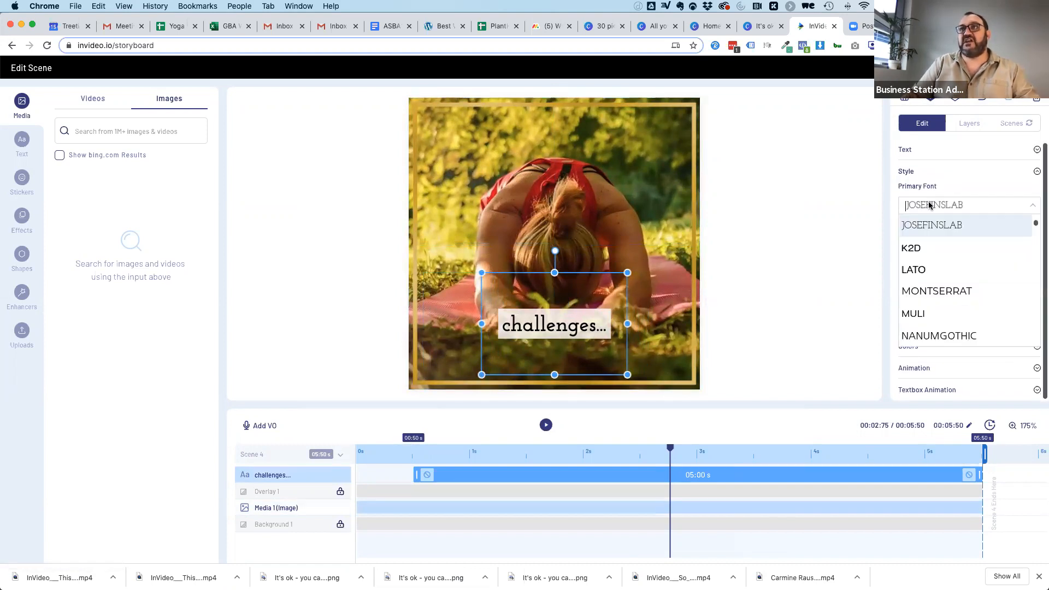
text(quick)
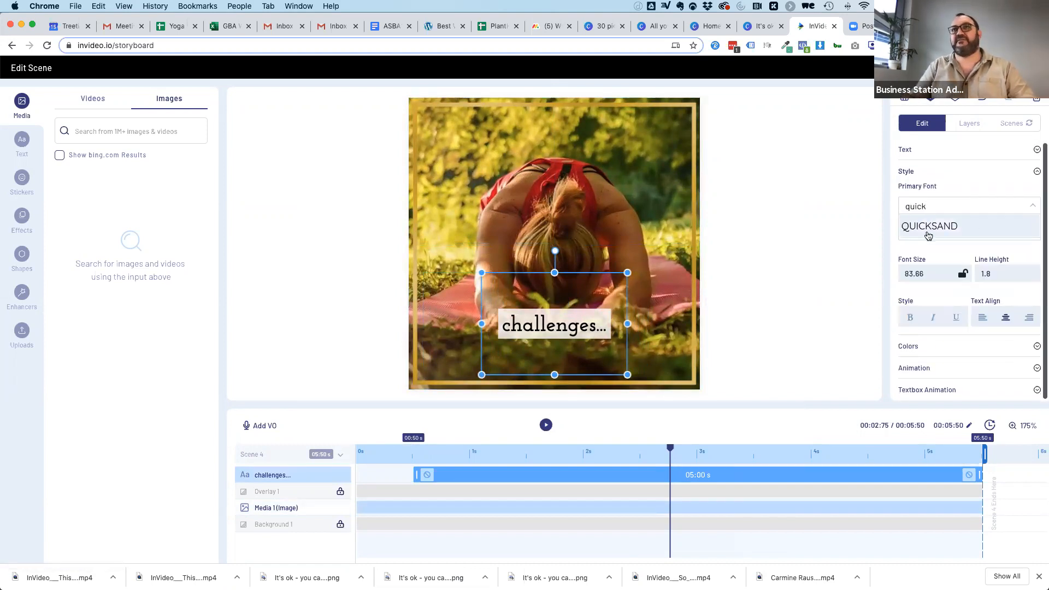
click(929, 235)
click(933, 237)
click(926, 297)
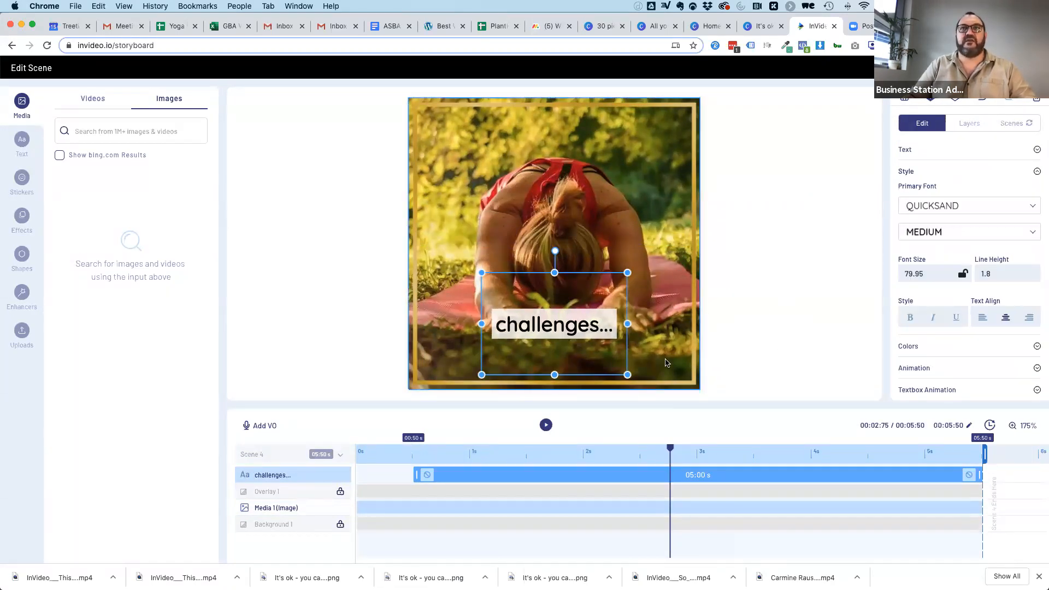
Shorten the "challenges..." text box from its upper edge so the text sits nearer the frame's lower edge, and return to the storyboard.
click(551, 300)
click(550, 325)
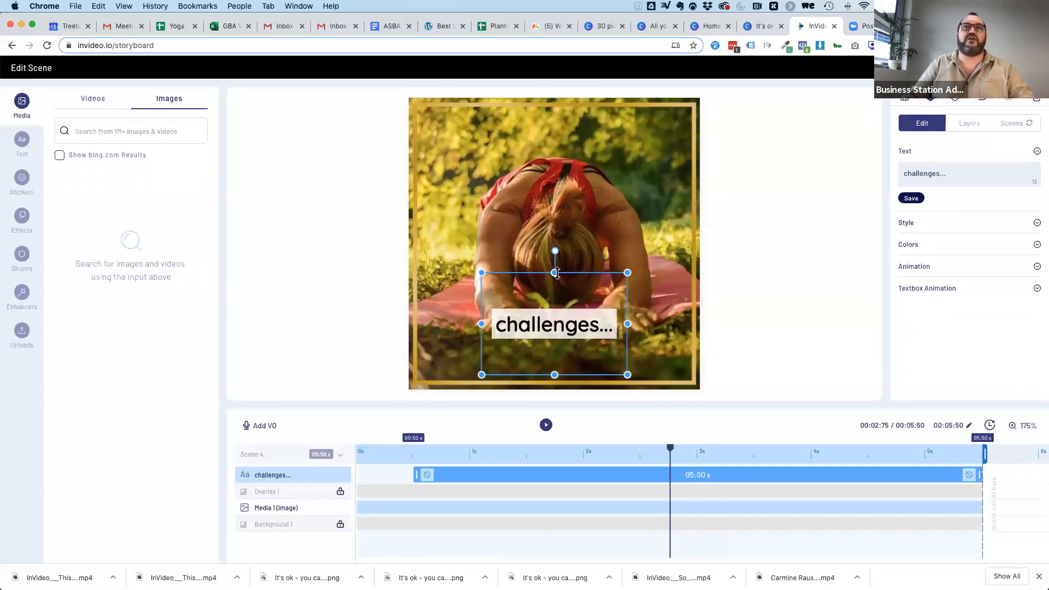
drag(554, 273, 555, 322)
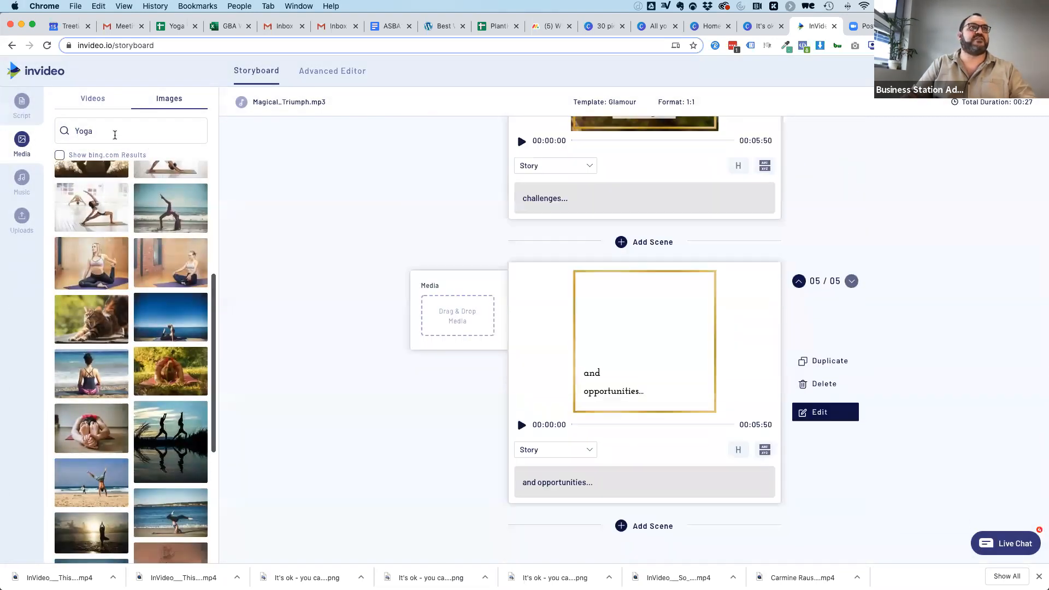
Search images for "opportunity", add the forked road with misty hill as the fifth scene's media, and open that scene for editing.
double_click(114, 134)
text(opportunity)
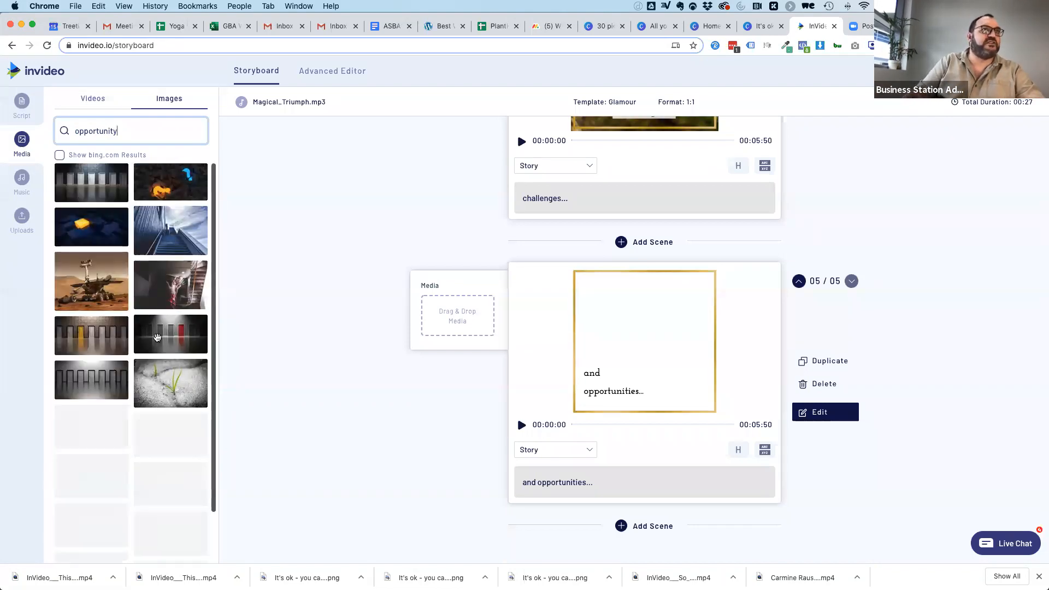
scroll(97, 328, down, 5)
scroll(90, 328, down, 8)
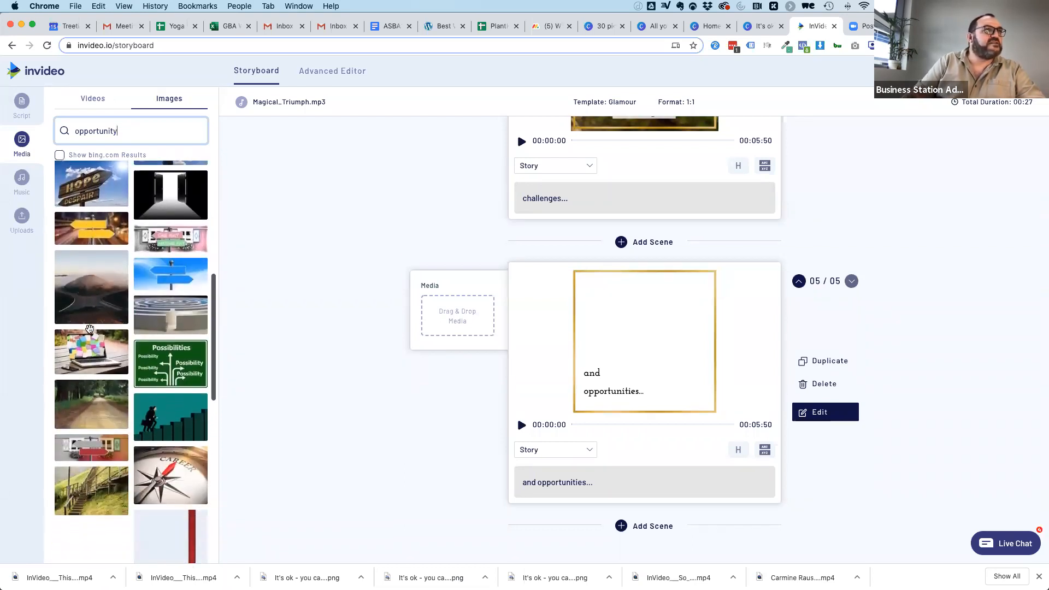
drag(87, 291, 445, 321)
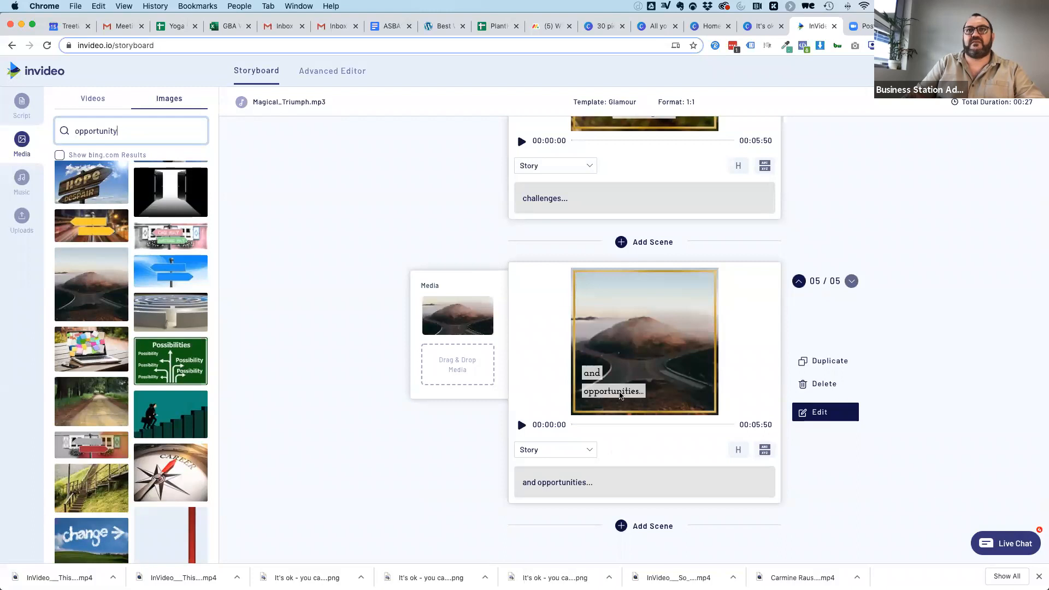
click(820, 409)
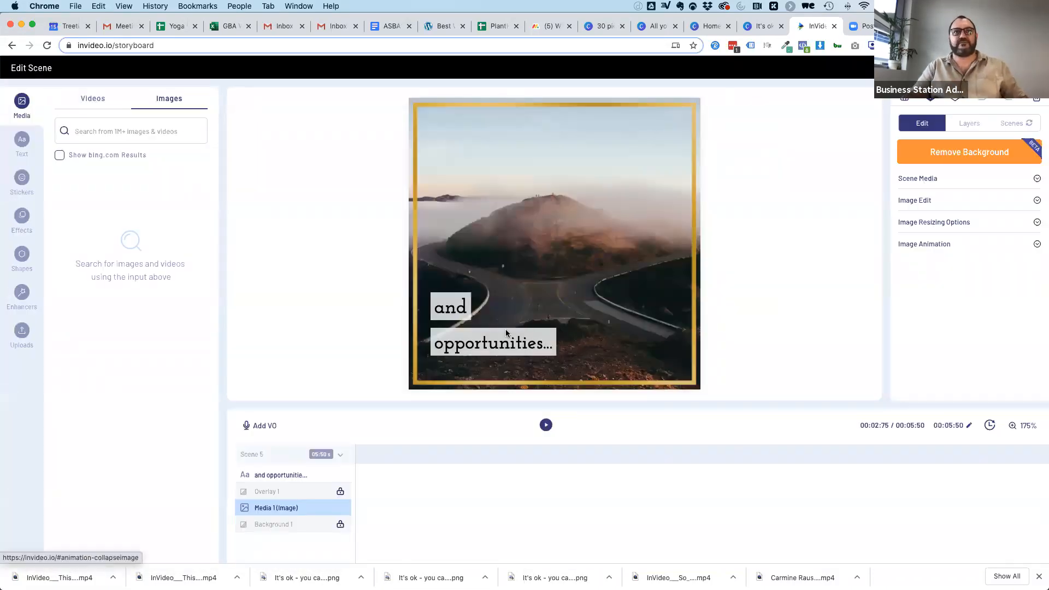
Widen the "and opportunities..." text box across the gold frame to fit one line and centre-align its text.
click(506, 332)
drag(569, 324, 687, 323)
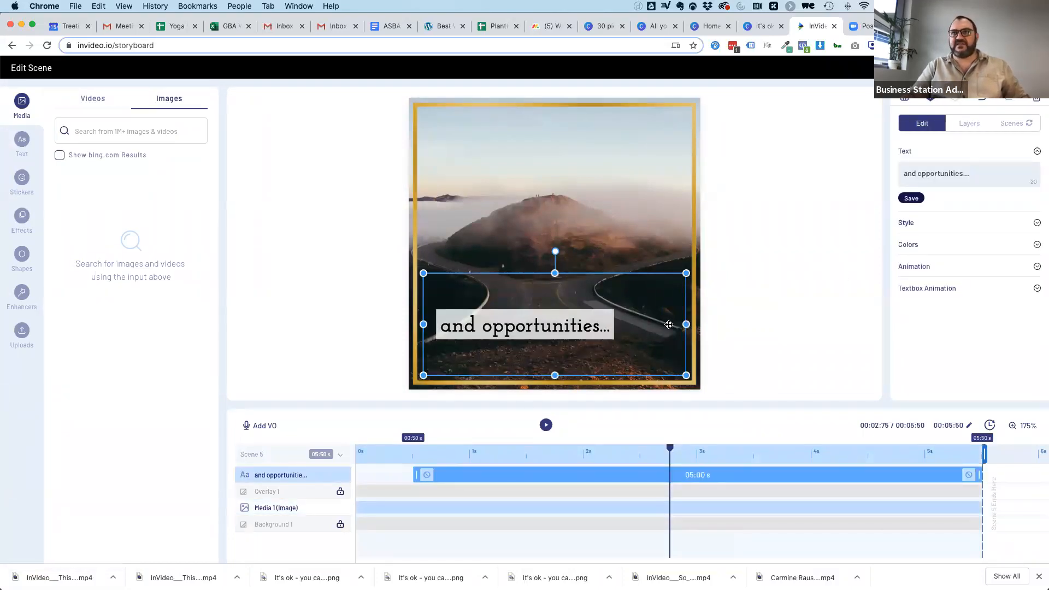
click(907, 224)
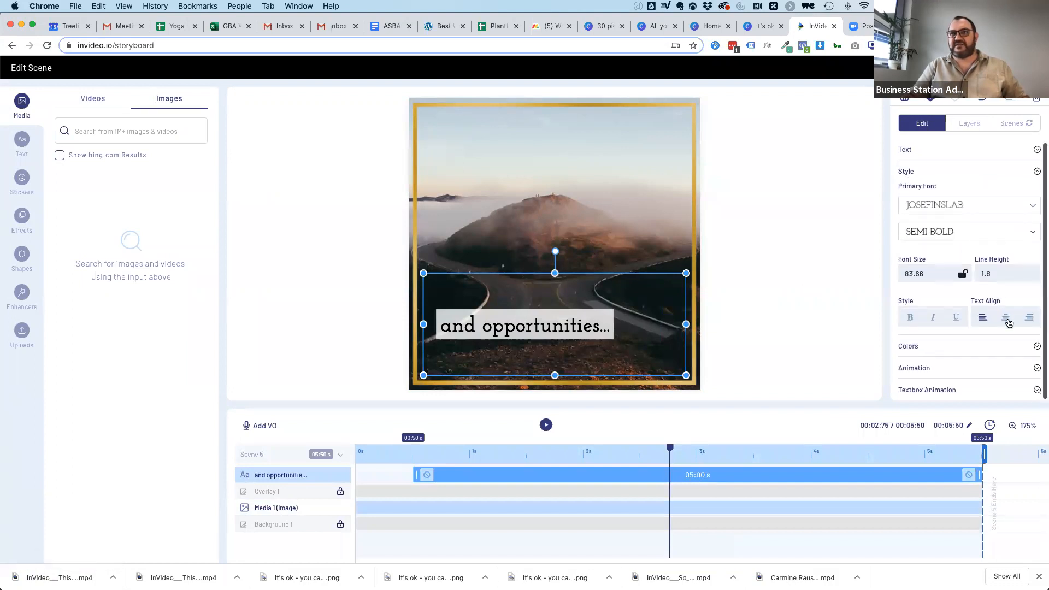
click(1006, 317)
Set the "and opportunities..." text font to Quicksand, keeping the Bold weight.
click(950, 205)
text(quick)
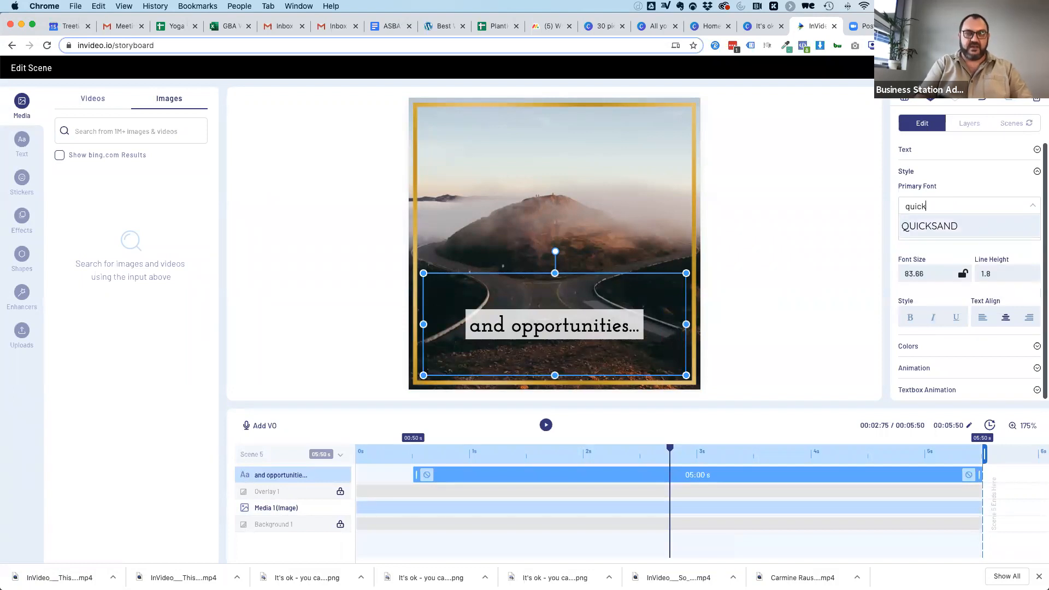
click(933, 226)
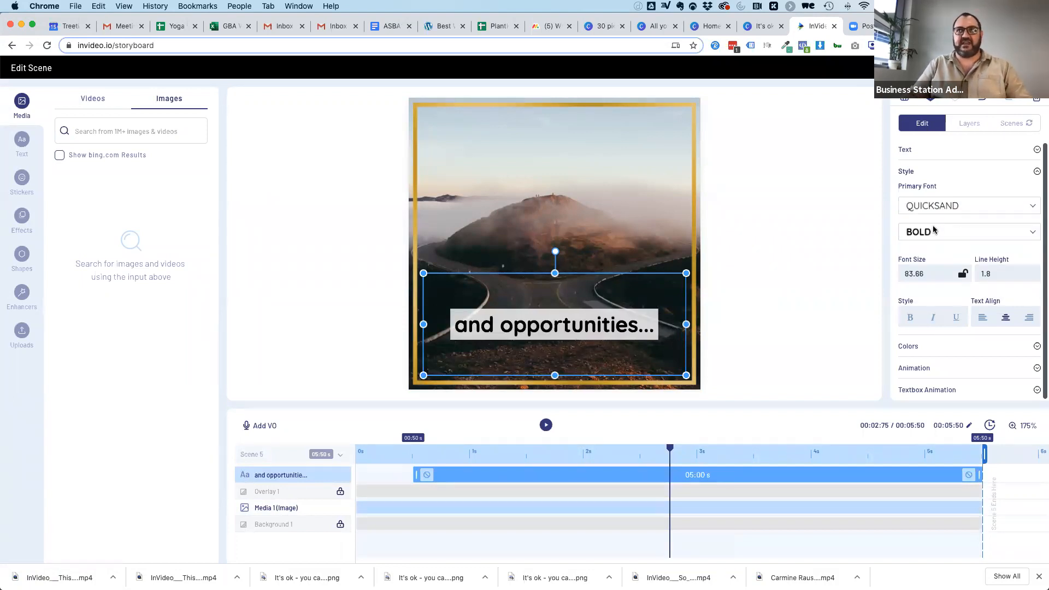
click(932, 233)
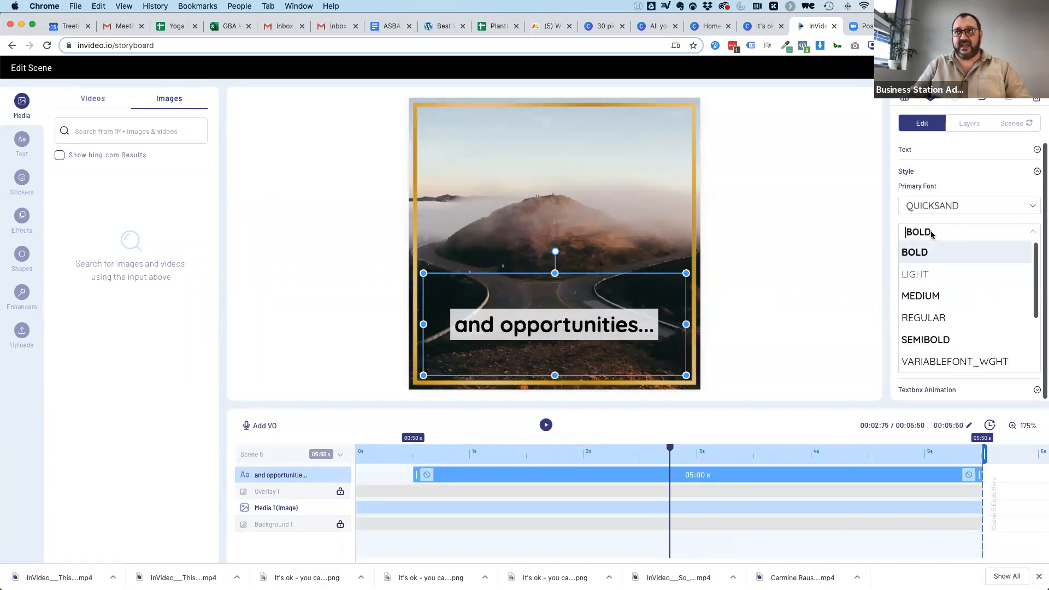
Replace the ellipsis at the end of the fifth scene's text with an exclamation mark, making it "and opportunities!".
click(654, 326)
click(643, 325)
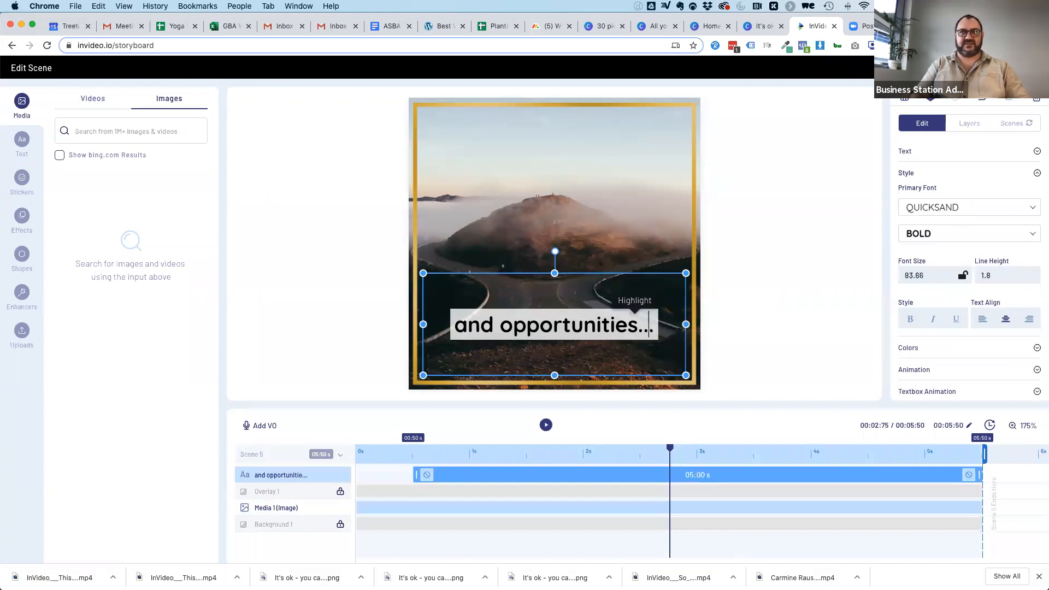
key(BackSpace)
key(BackSpace)
key(BackSpace)
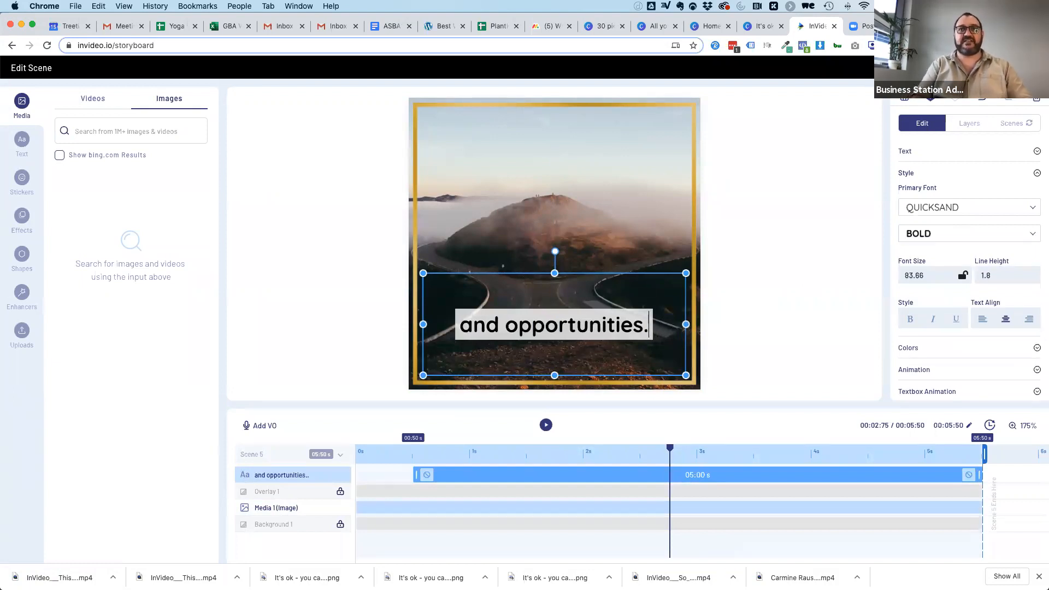
text(!)
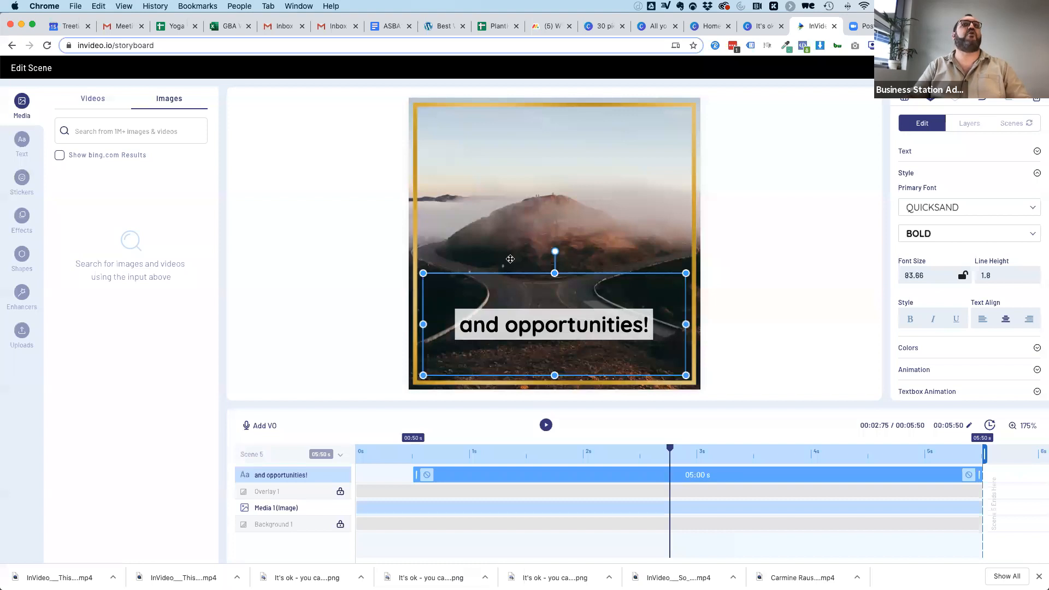
Move the "and opportunities!" text into the sky just inside the gold frame's upper edge and reduce its text box height.
click(525, 202)
drag(540, 303, 540, 155)
drag(555, 201, 553, 170)
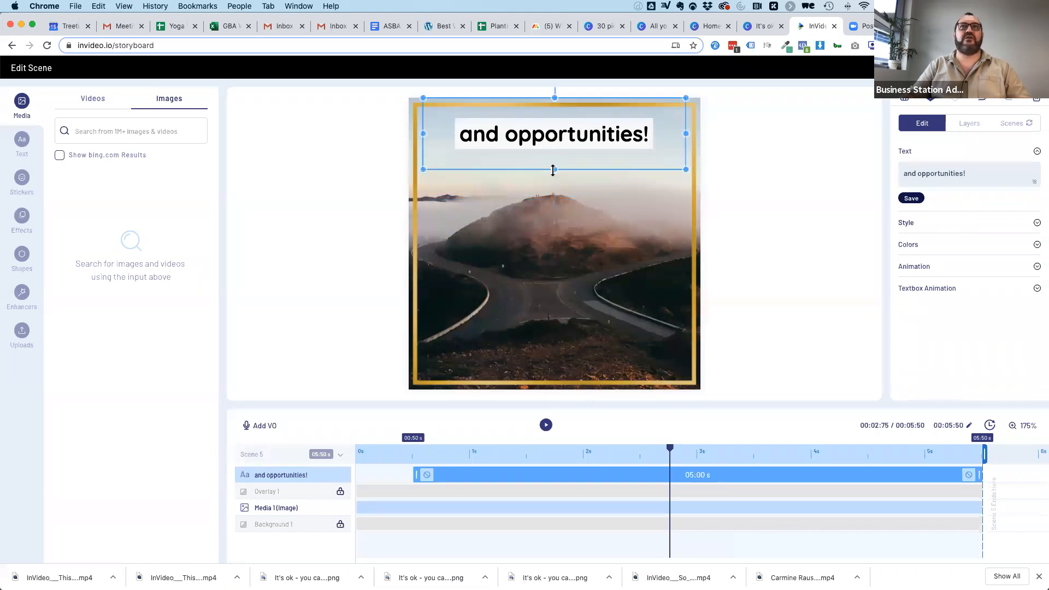
drag(545, 132, 545, 142)
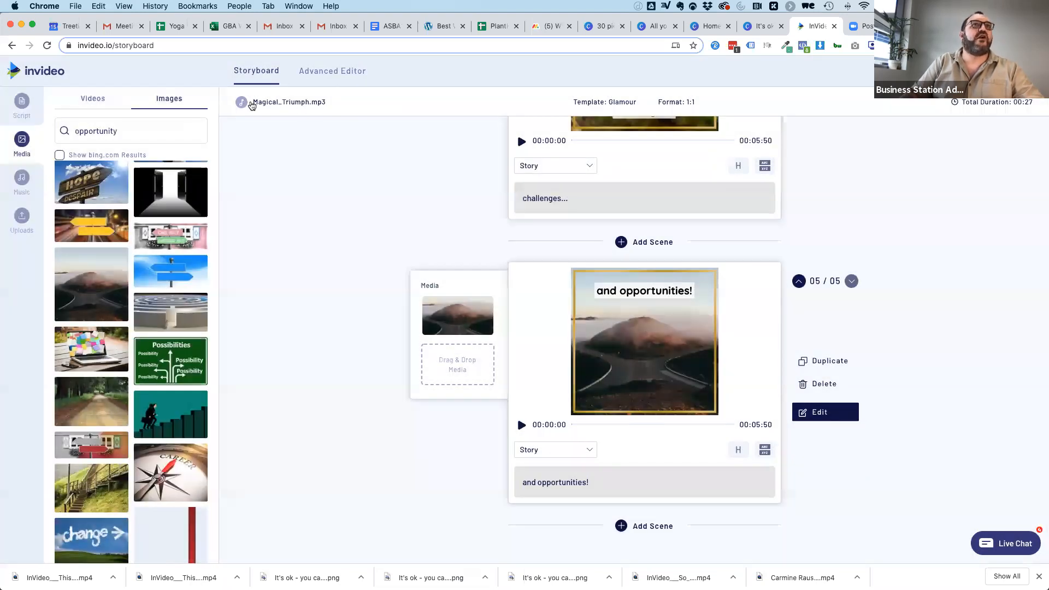
Replace the video's background music with the track "Beth" from the Inspirational category.
click(284, 105)
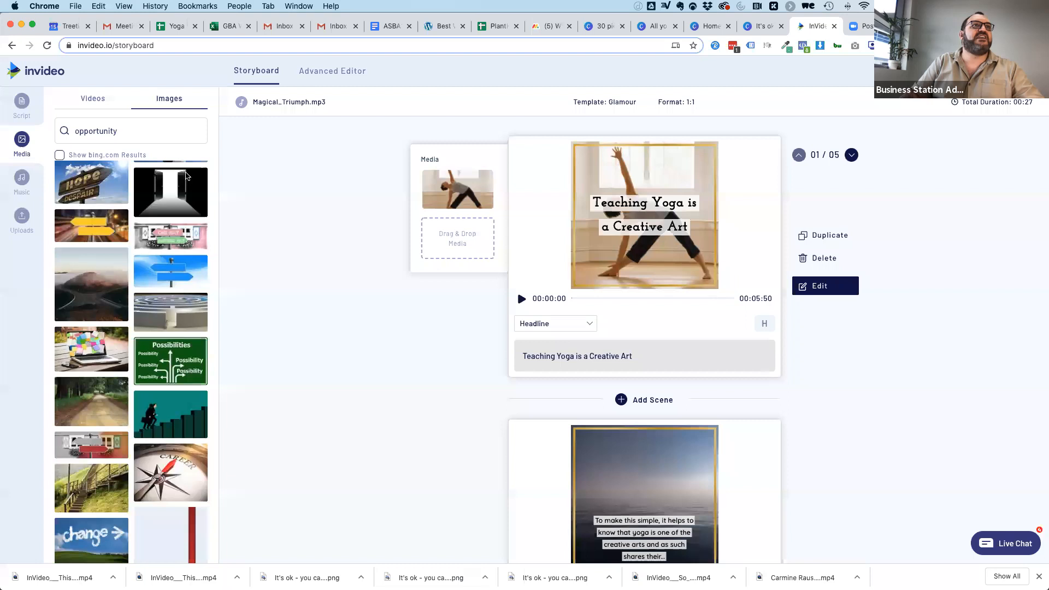
click(147, 225)
scroll(106, 352, down, 3)
scroll(109, 328, down, 2)
scroll(122, 284, up, 1)
click(117, 306)
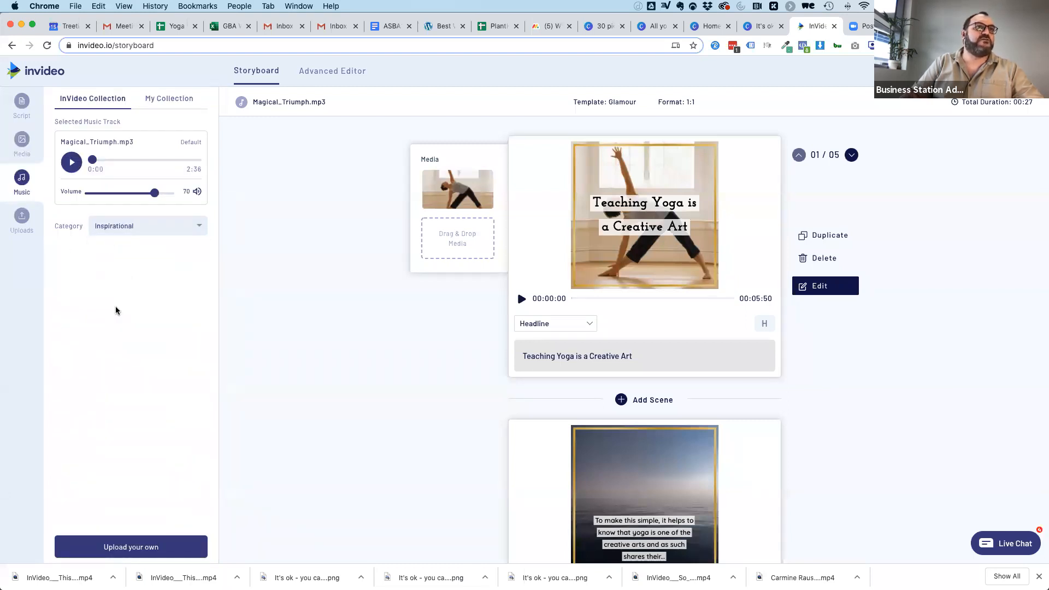
scroll(83, 365, down, 3)
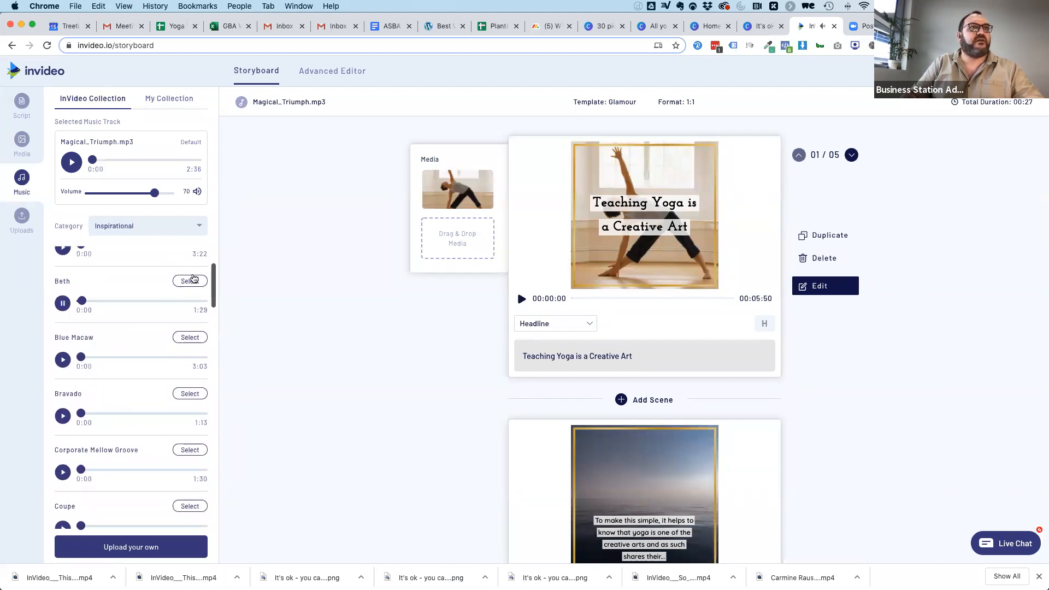
click(190, 281)
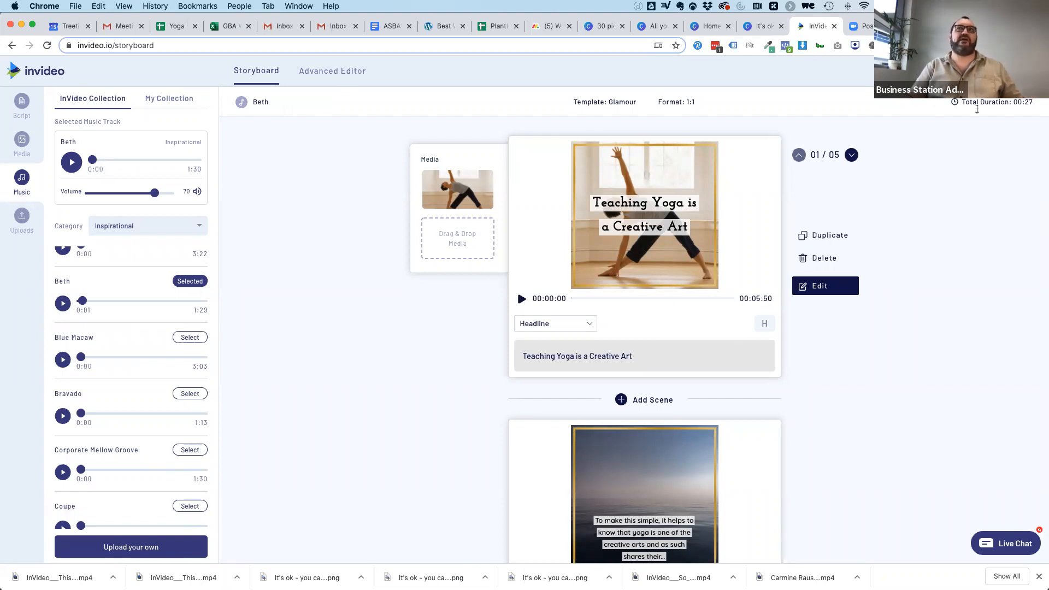
Play a preview of the complete video, enlarged to check the scenes and music.
click(984, 71)
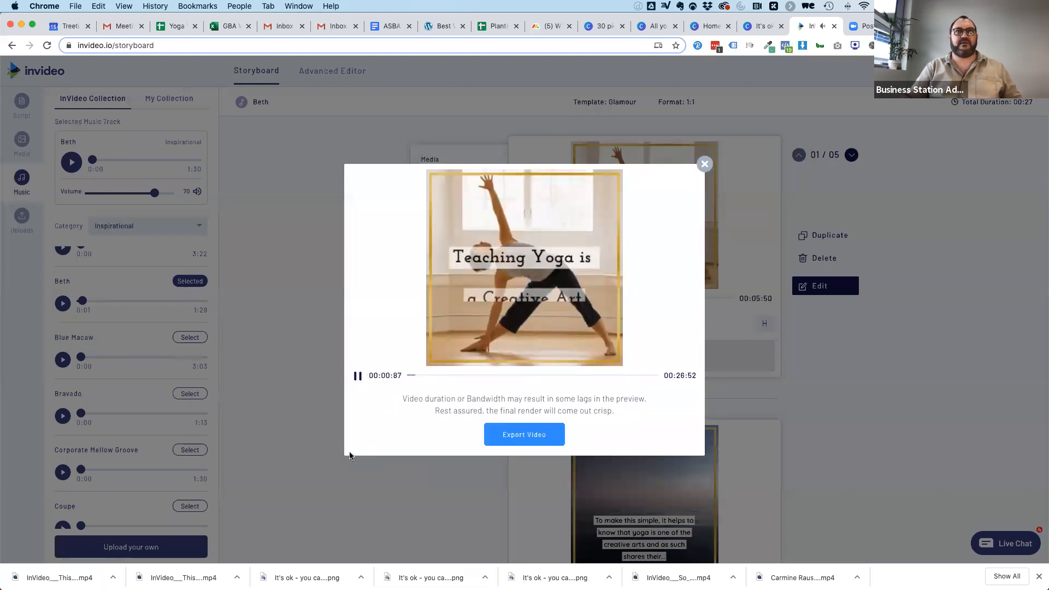
scroll(350, 457, up, 10)
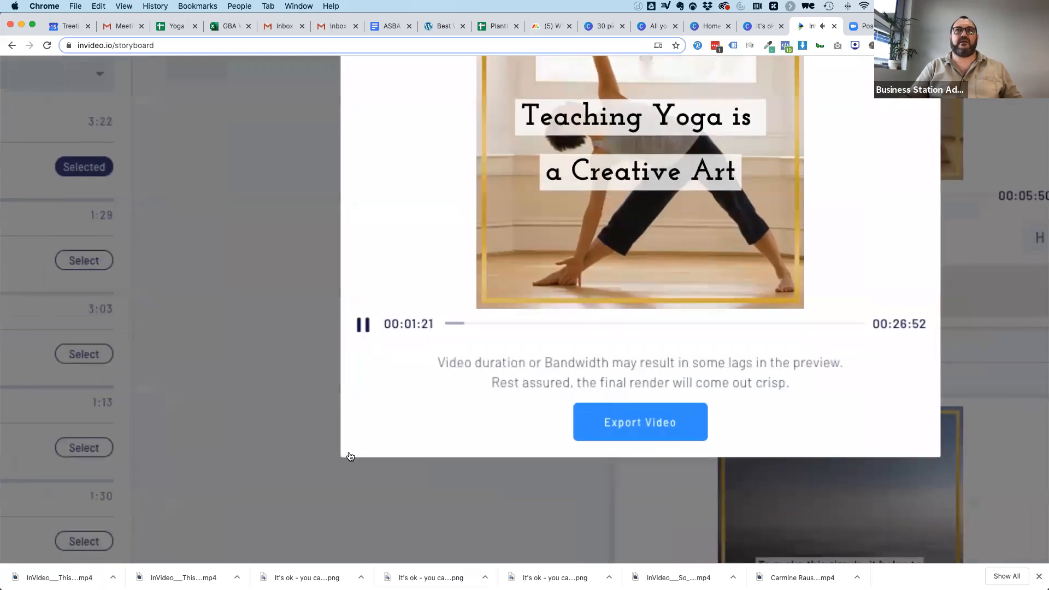
scroll(336, 278, up, 5)
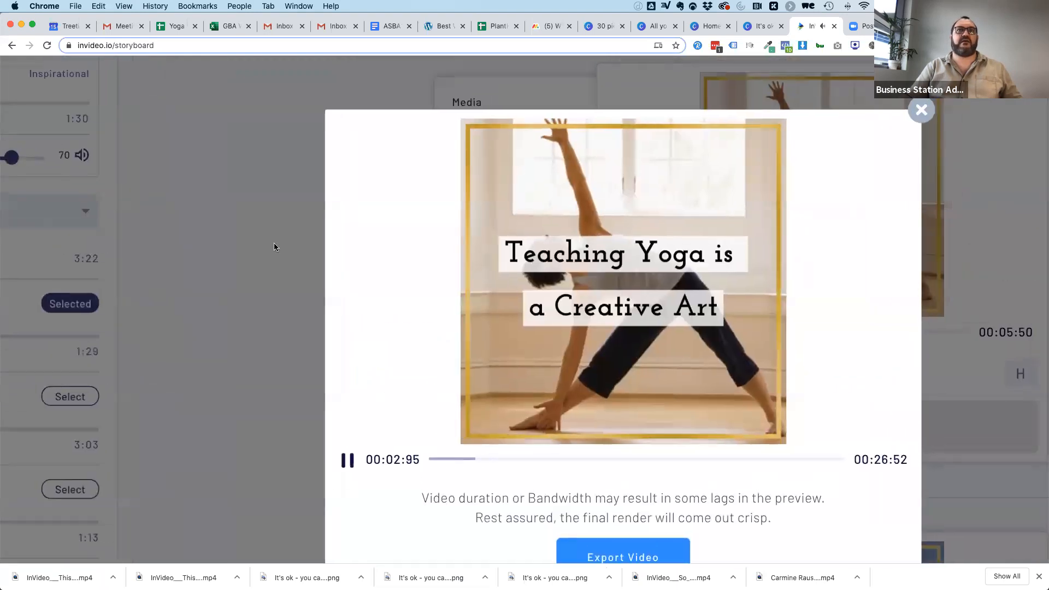
scroll(274, 244, right, 3)
scroll(274, 244, down, 1)
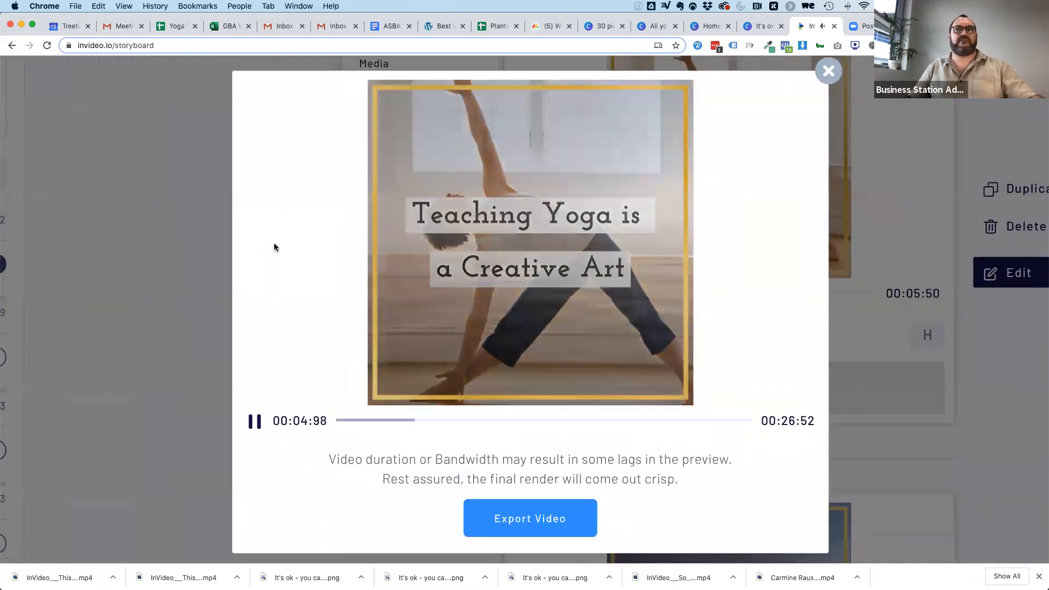
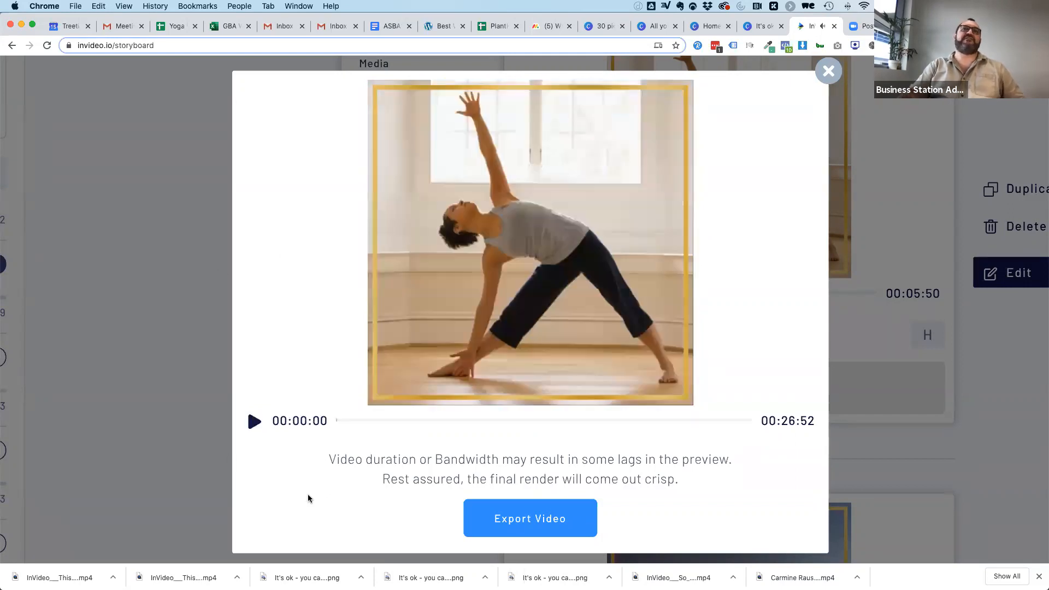
Export the finished Glamour video and check it in the list of video projects.
click(541, 519)
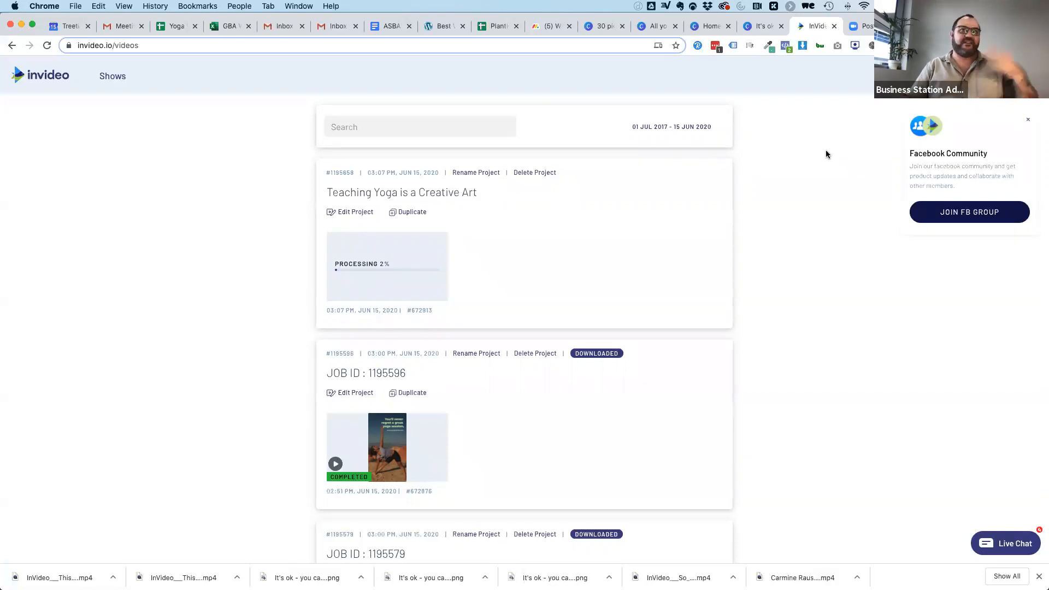
scroll(779, 361, down, 5)
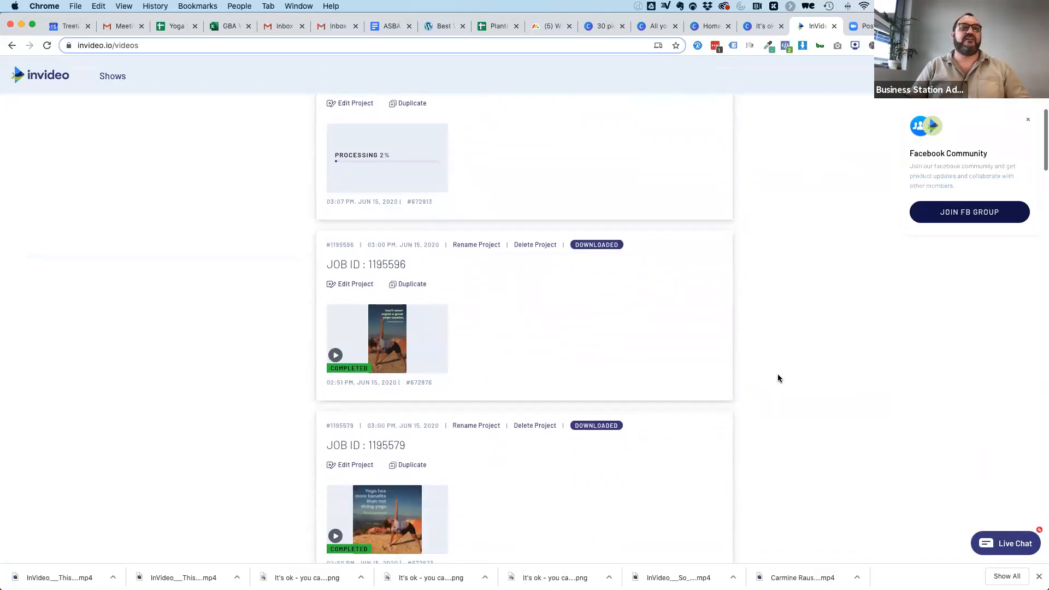
scroll(779, 378, down, 3)
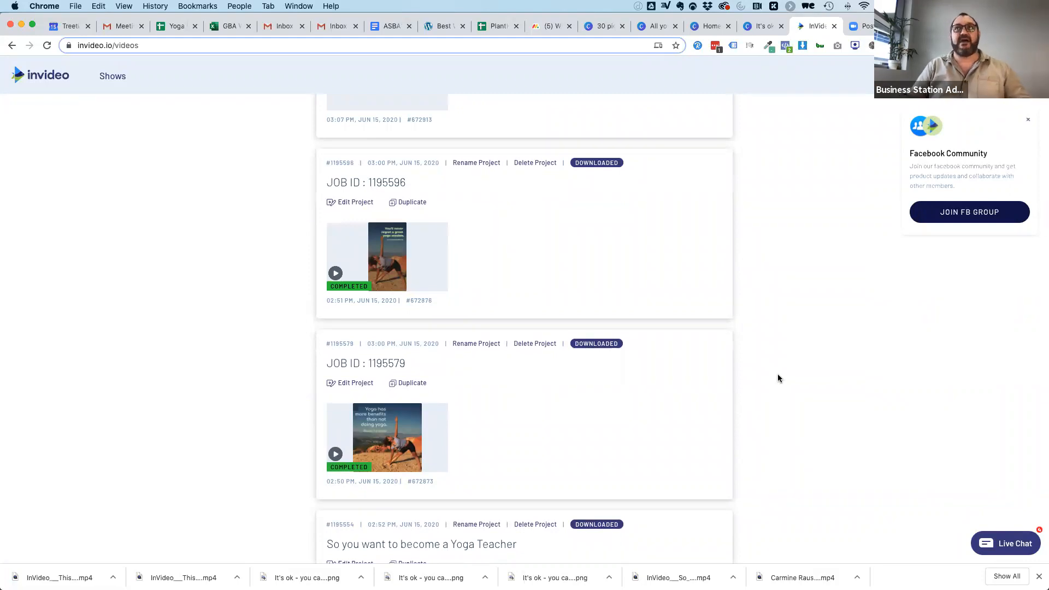
Switch to the yoga blog post and highlight the paragraph starting "Some of the creative arts are cooking, painting, and singing".
click(923, 27)
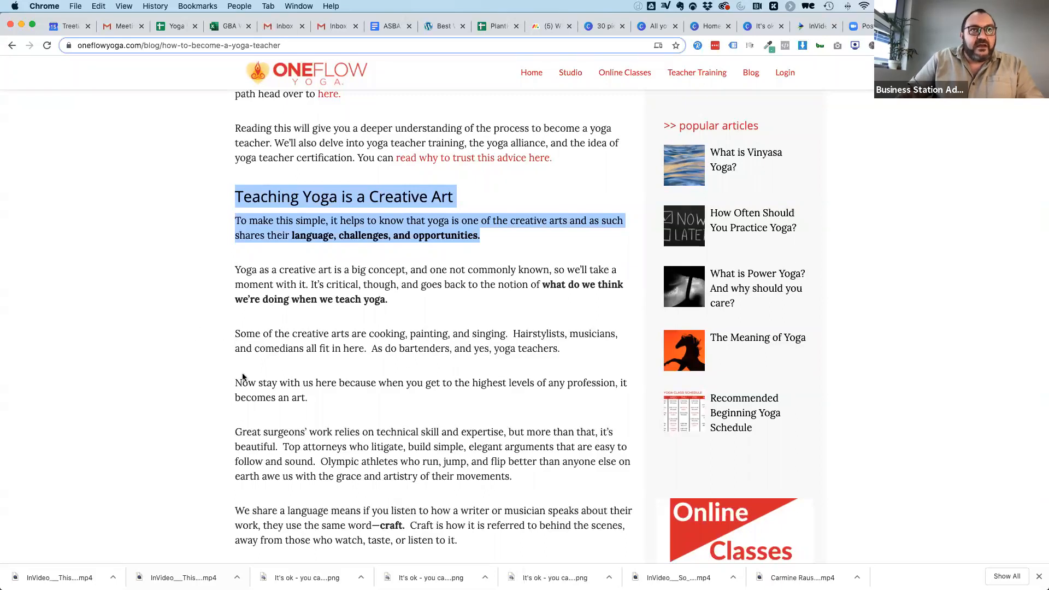
scroll(244, 377, down, 1)
drag(236, 318, 573, 332)
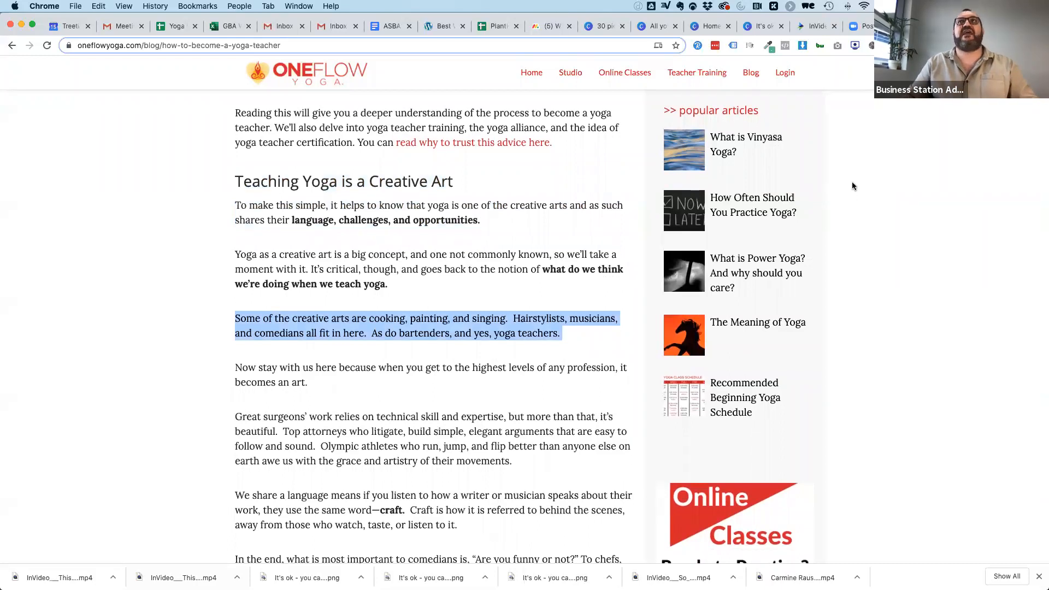
Switch to the yoga design in Canva, dismiss its publishing confirmation and go to the Canva home page.
click(760, 29)
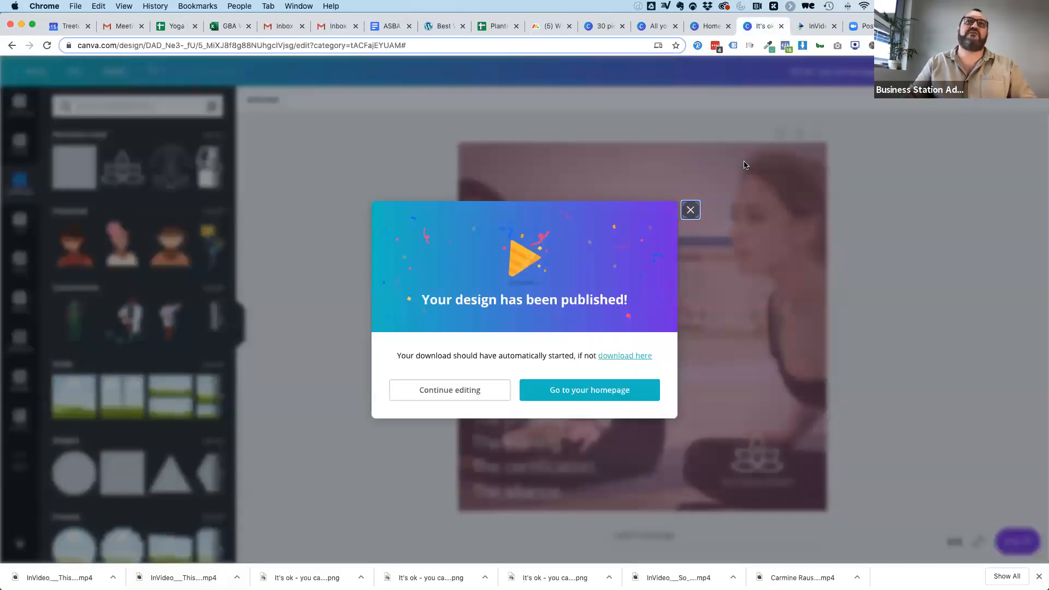
click(691, 210)
click(710, 26)
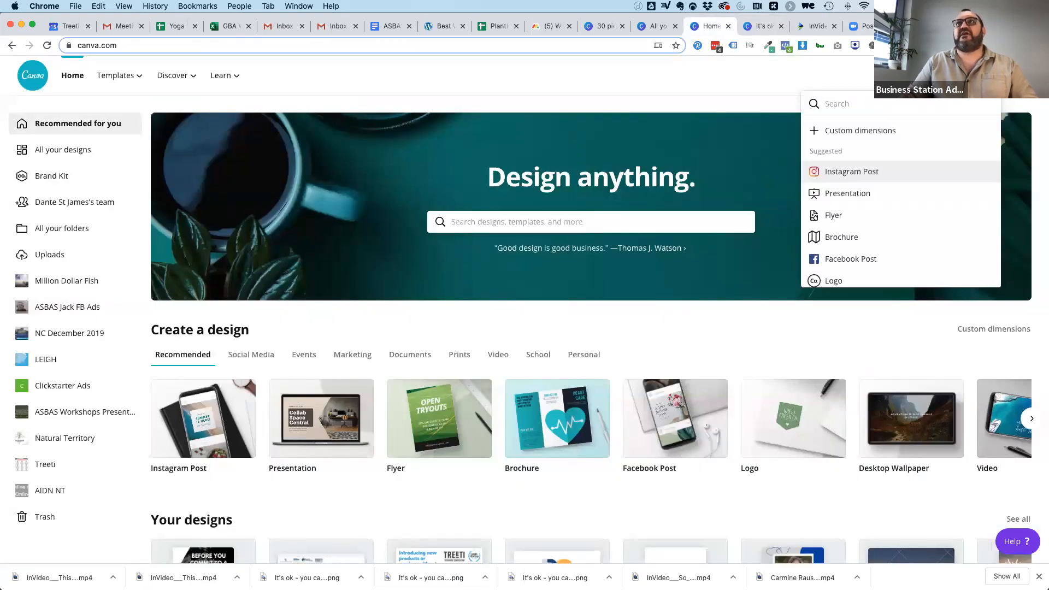
Switch to the clickstarterau Instagram profile and examine how its arrow-shaped posts form multi-part rows.
click(921, 26)
scroll(815, 472, down, 7)
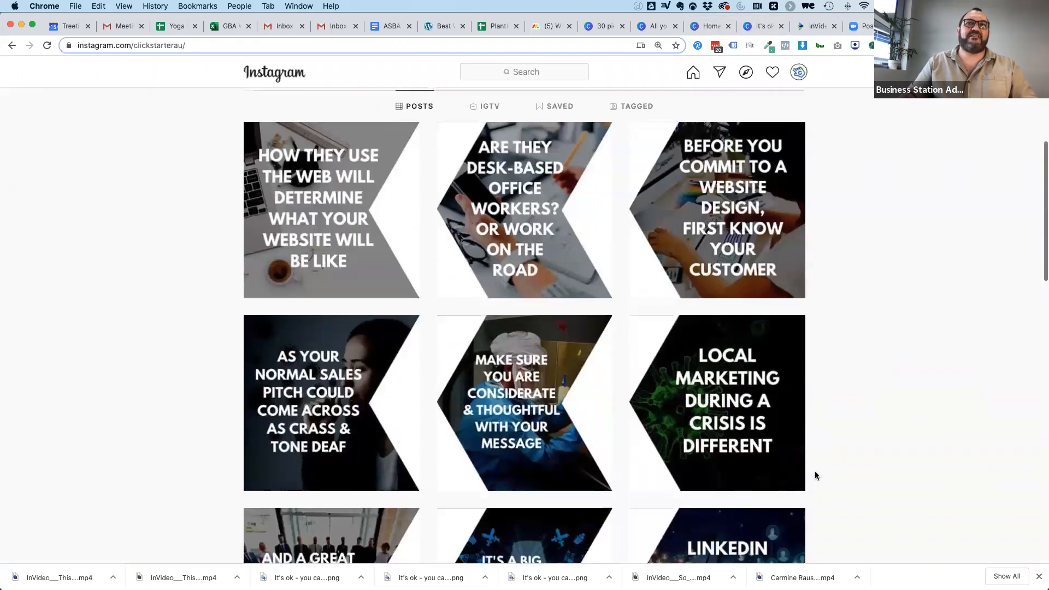
scroll(817, 475, down, 6)
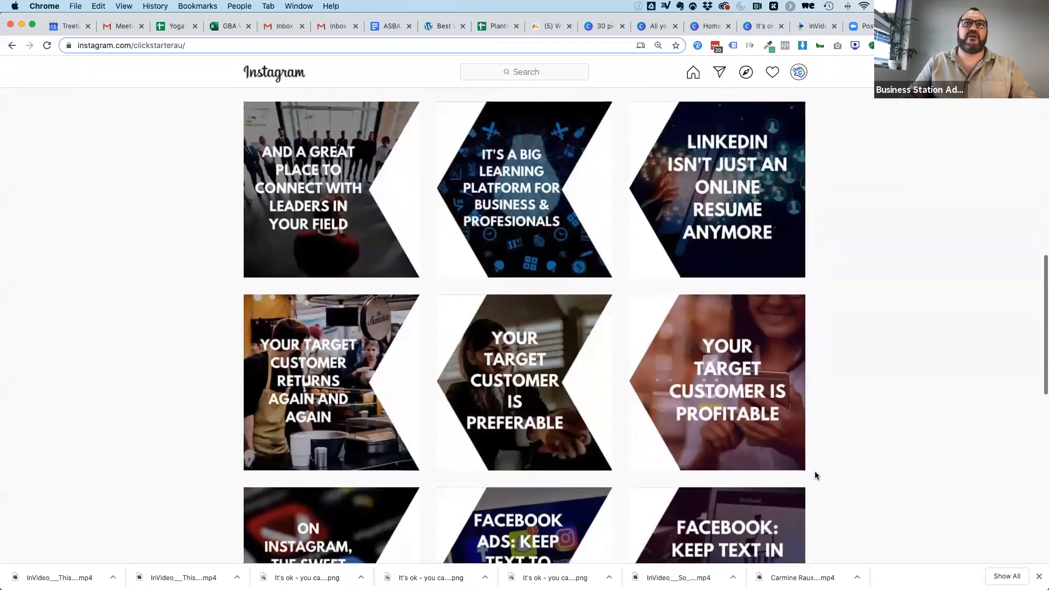
scroll(817, 476, up, 5)
scroll(815, 475, up, 5)
scroll(816, 475, down, 5)
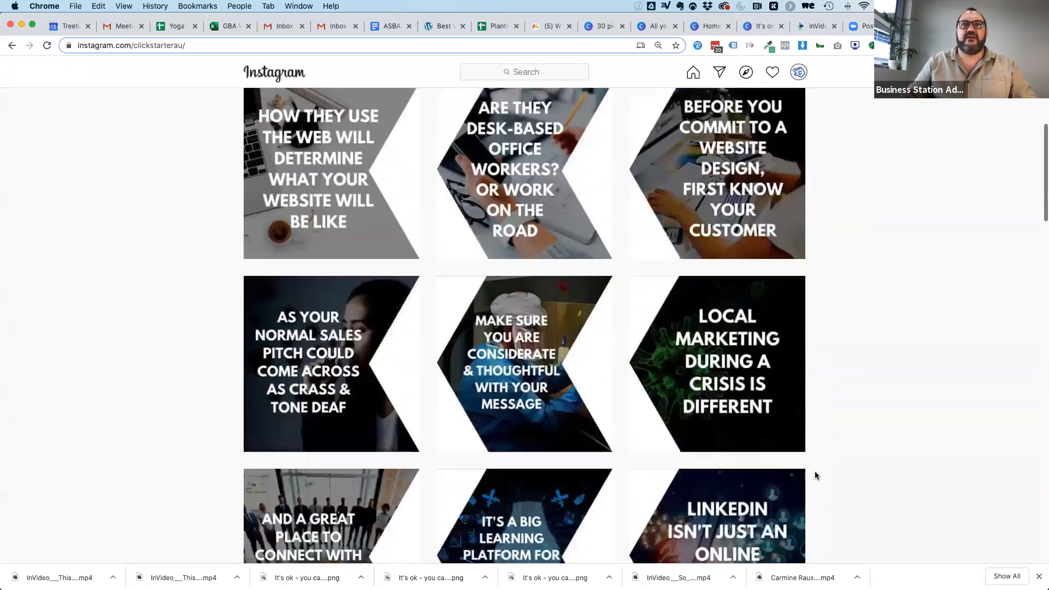
scroll(815, 476, down, 2)
scroll(815, 475, up, 9)
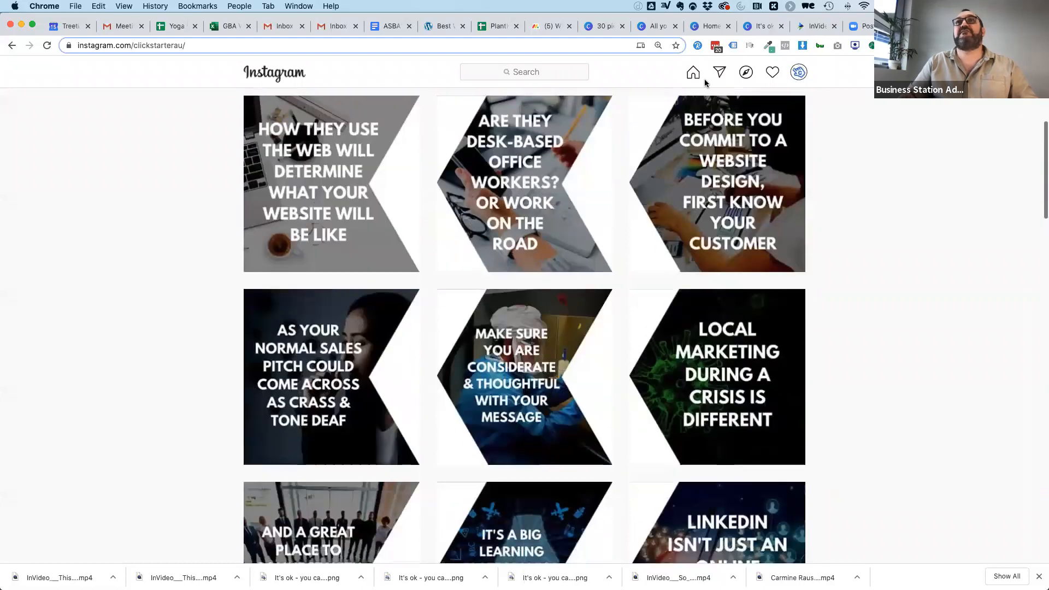
Return to Canva and create a blank Instagram Post design.
click(704, 26)
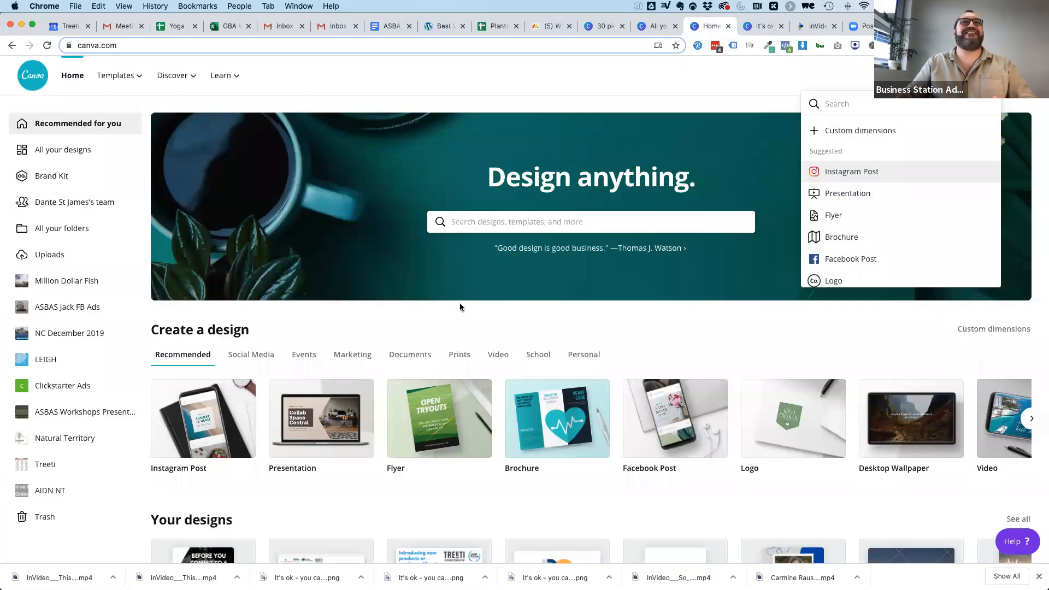
click(842, 171)
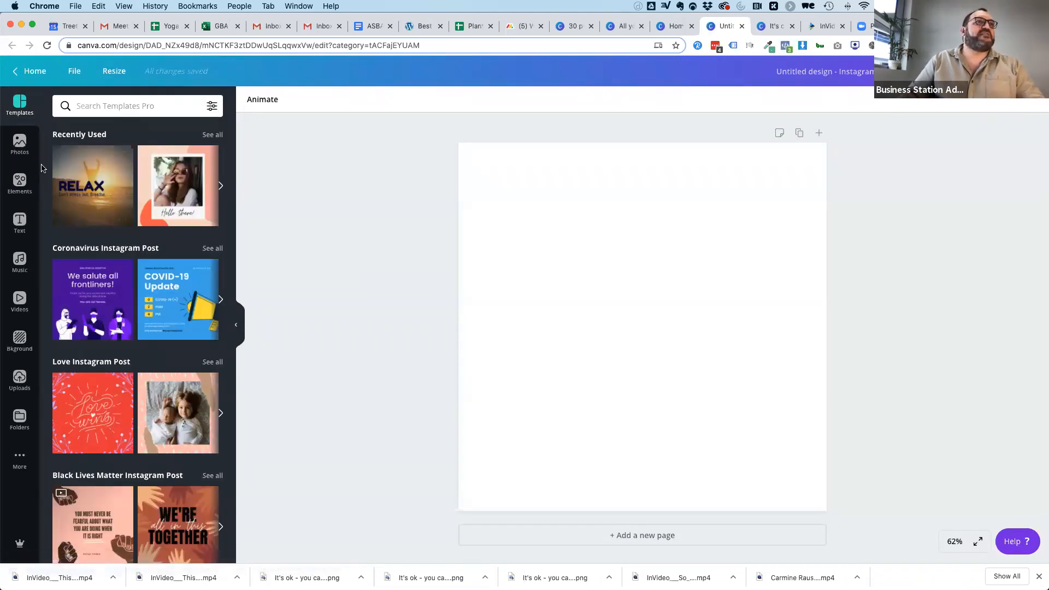
Browse the grid elements and fill the page with a grid of six equal vertical strips.
click(20, 179)
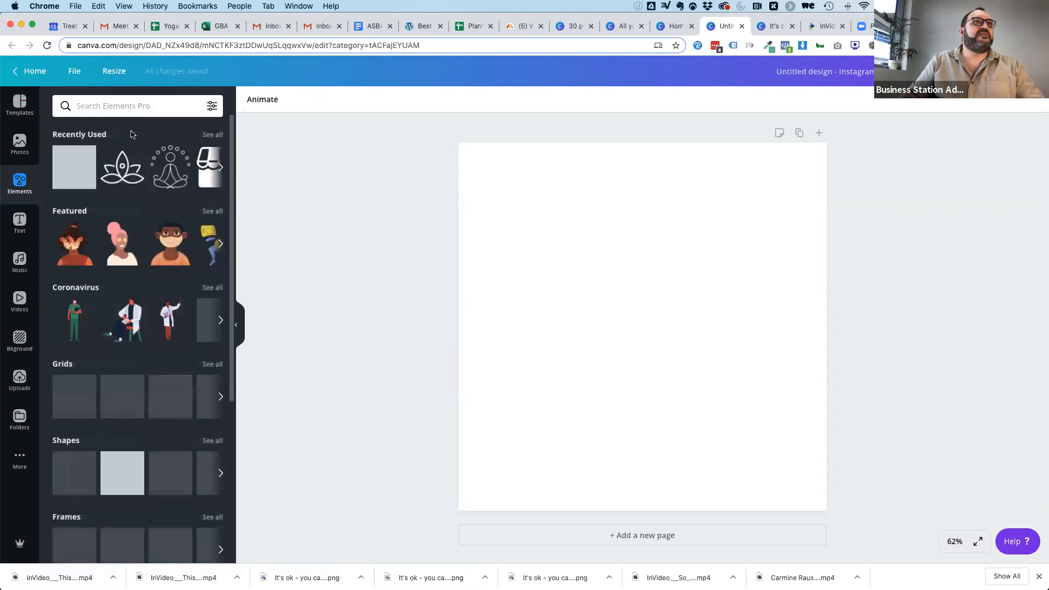
click(221, 397)
click(221, 399)
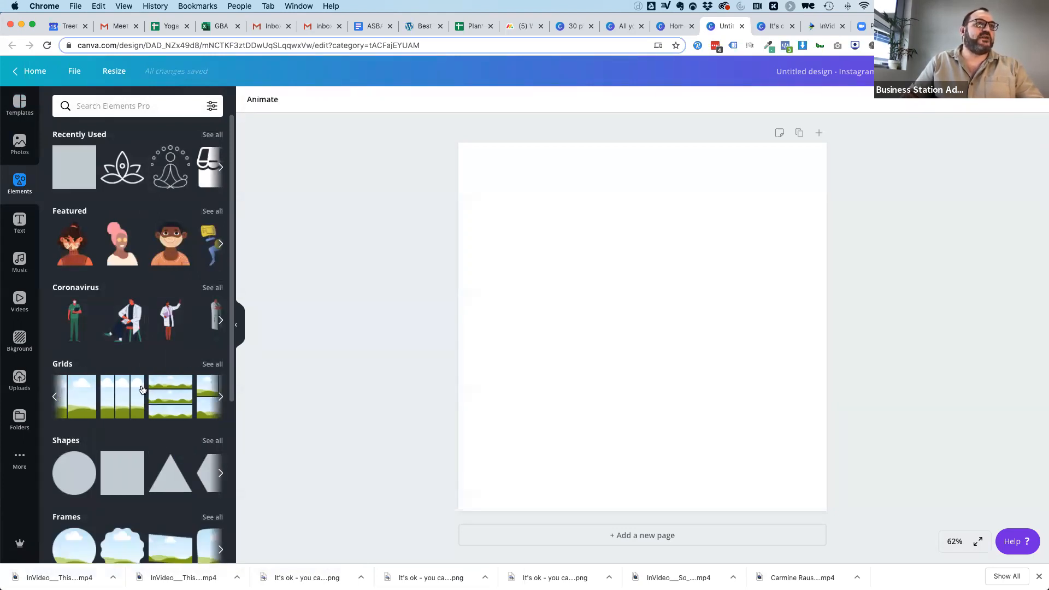
click(221, 398)
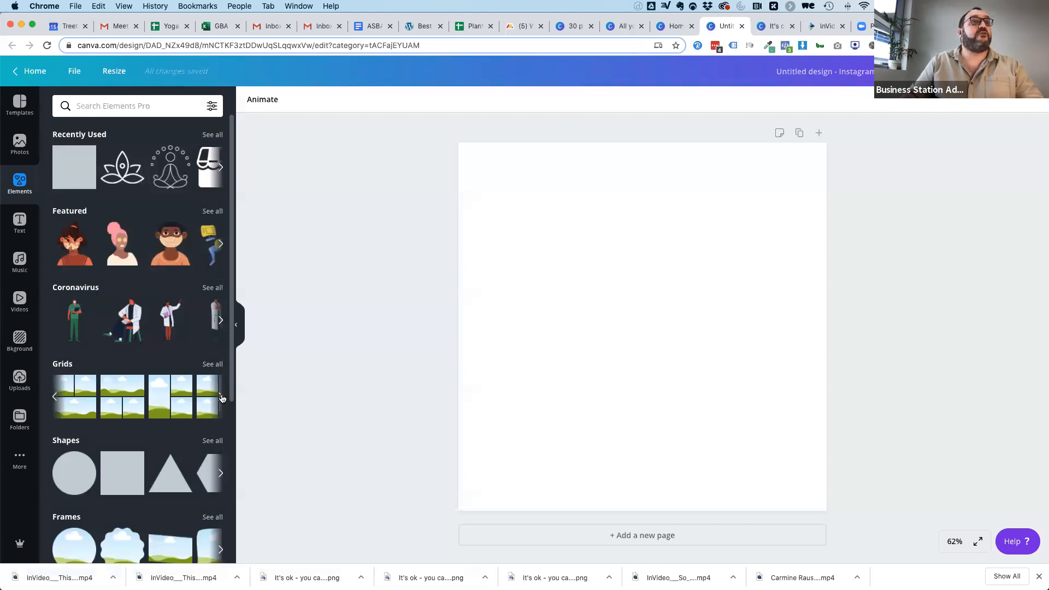
click(221, 398)
click(221, 399)
click(221, 398)
click(198, 399)
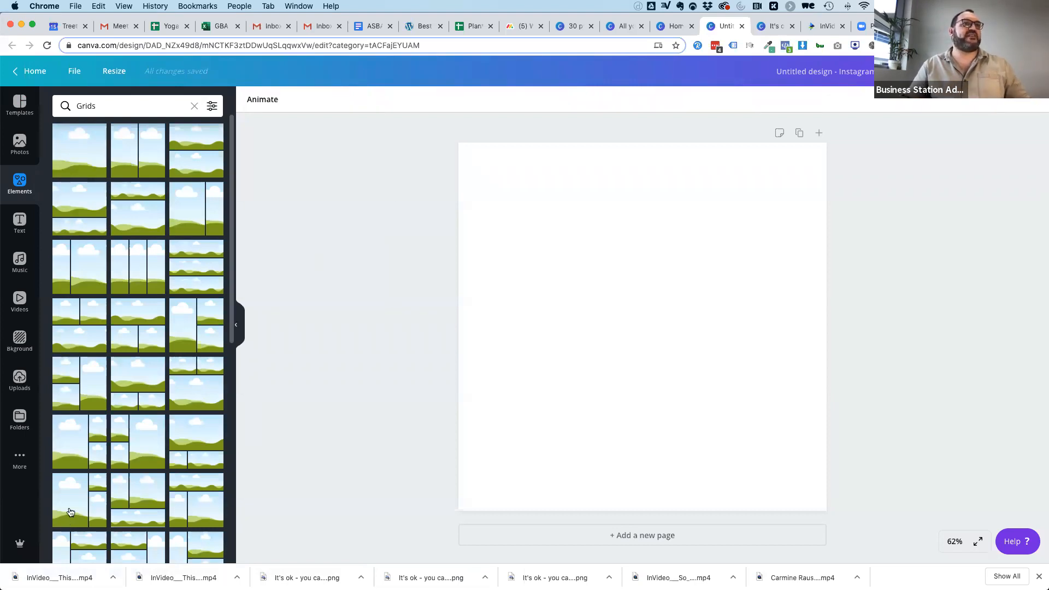
scroll(70, 512, down, 5)
scroll(70, 511, down, 3)
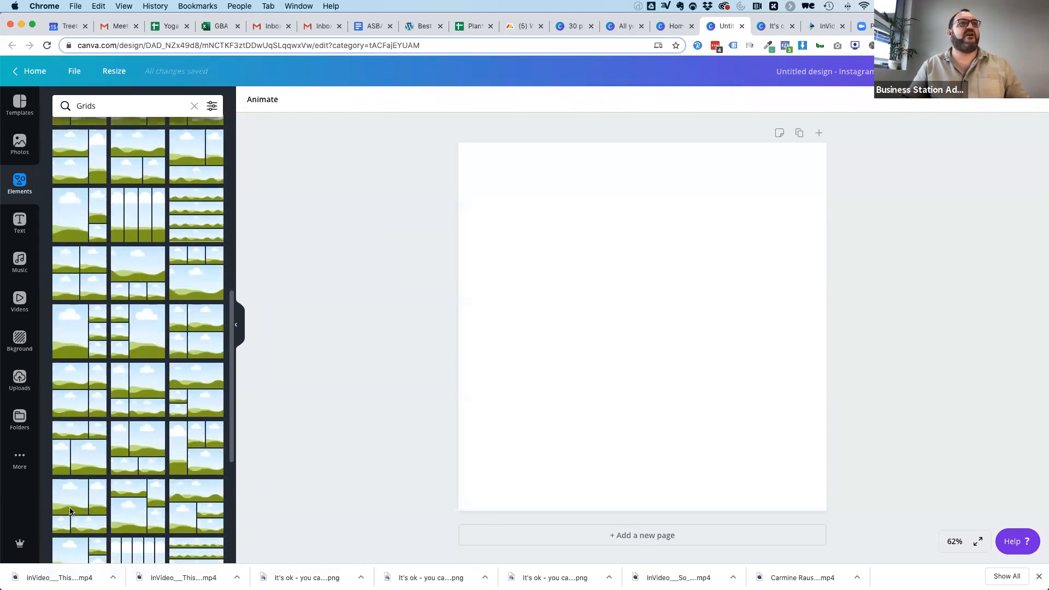
scroll(153, 350, down, 1)
click(147, 378)
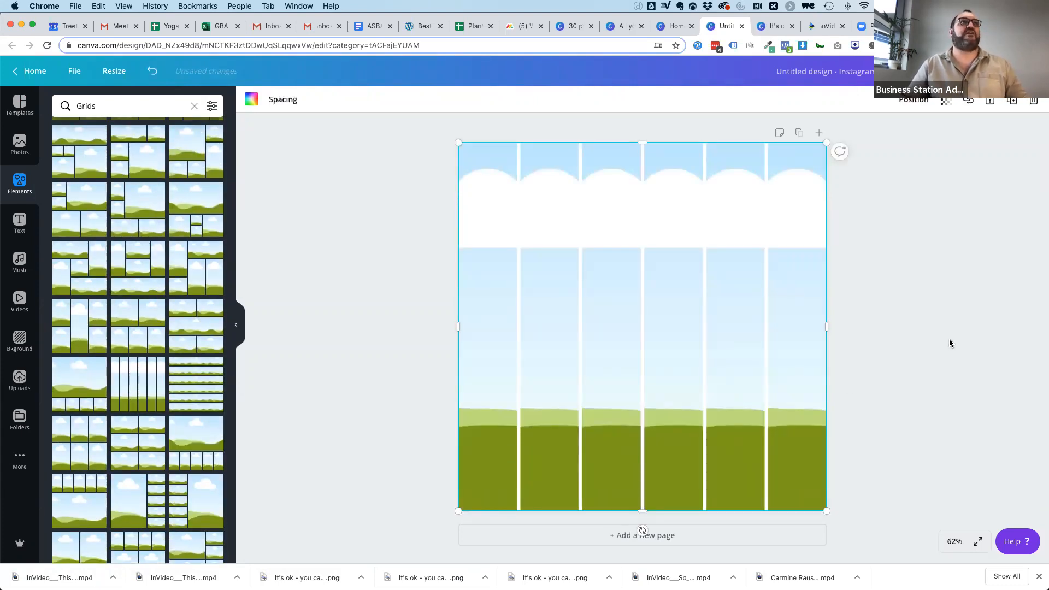
Place the recently used photo of two seated women in the first strip, cropped to its outermost left part.
click(19, 144)
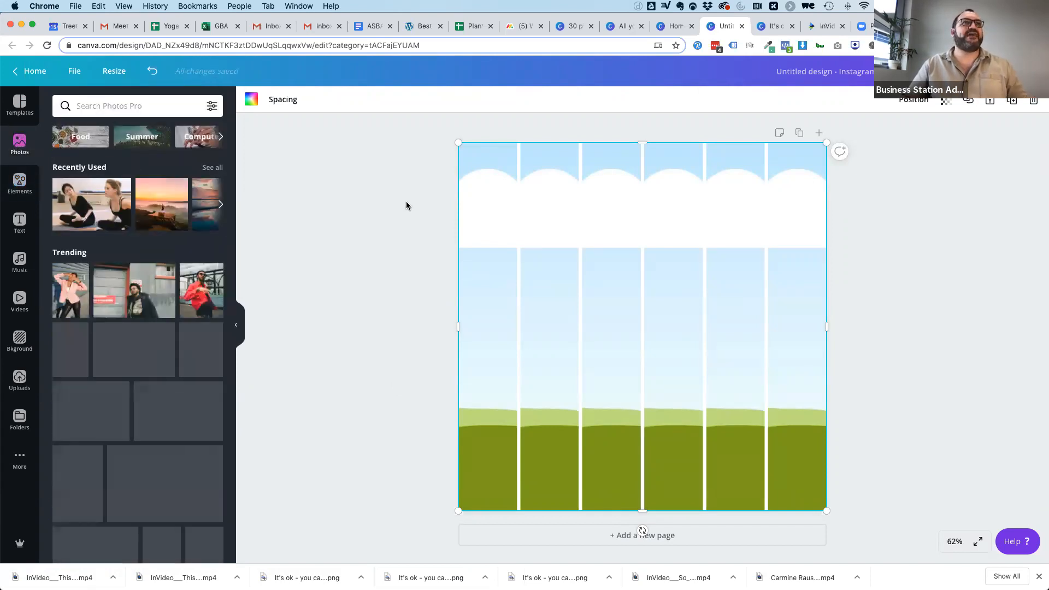
drag(112, 188, 796, 199)
double_click(467, 200)
click(359, 224)
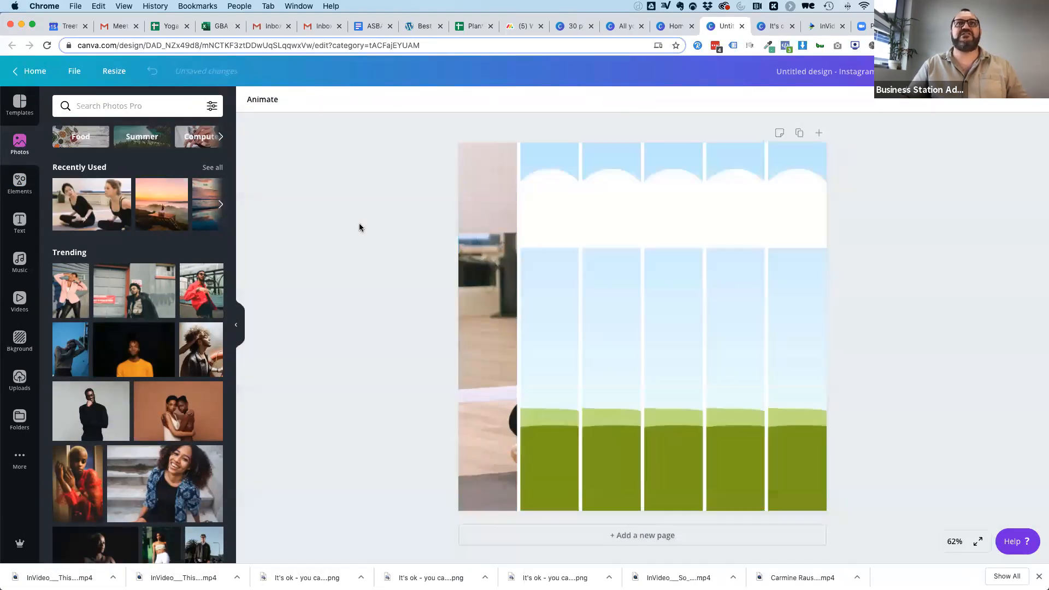
Add the same photo to the second strip and shift its crop to continue the image from the first strip.
drag(112, 209, 757, 227)
double_click(539, 234)
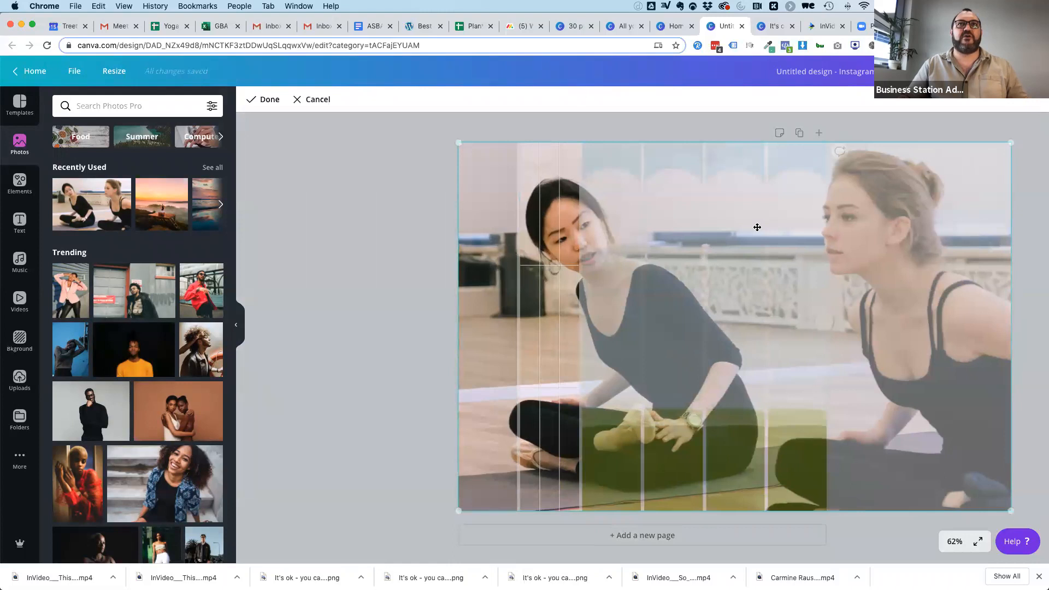
click(394, 212)
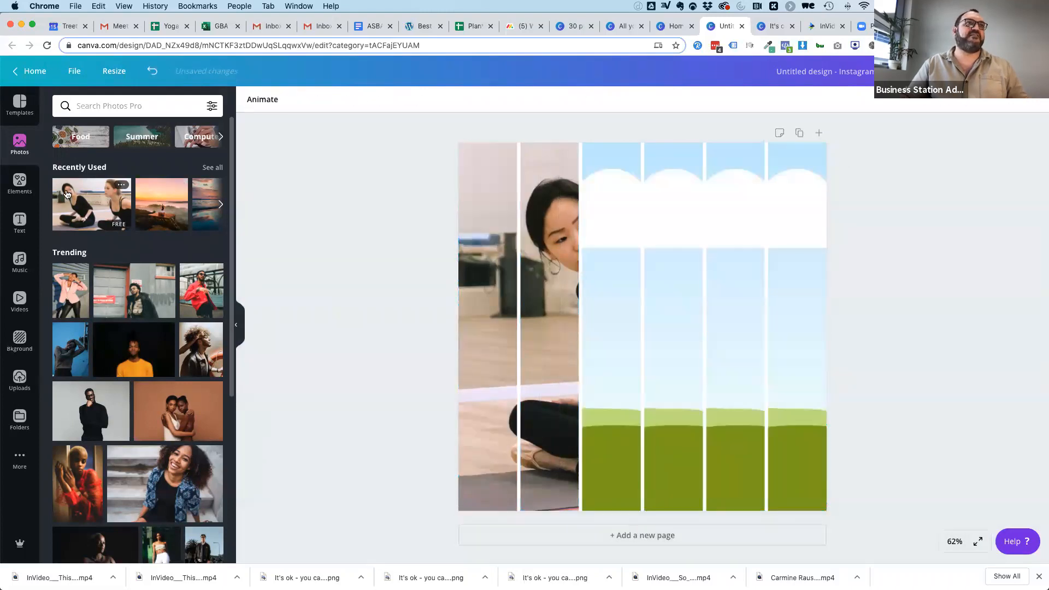
Add the photo to the third strip and shift its crop so the dark-haired woman's face continues across the gap.
drag(594, 202, 621, 204)
double_click(616, 226)
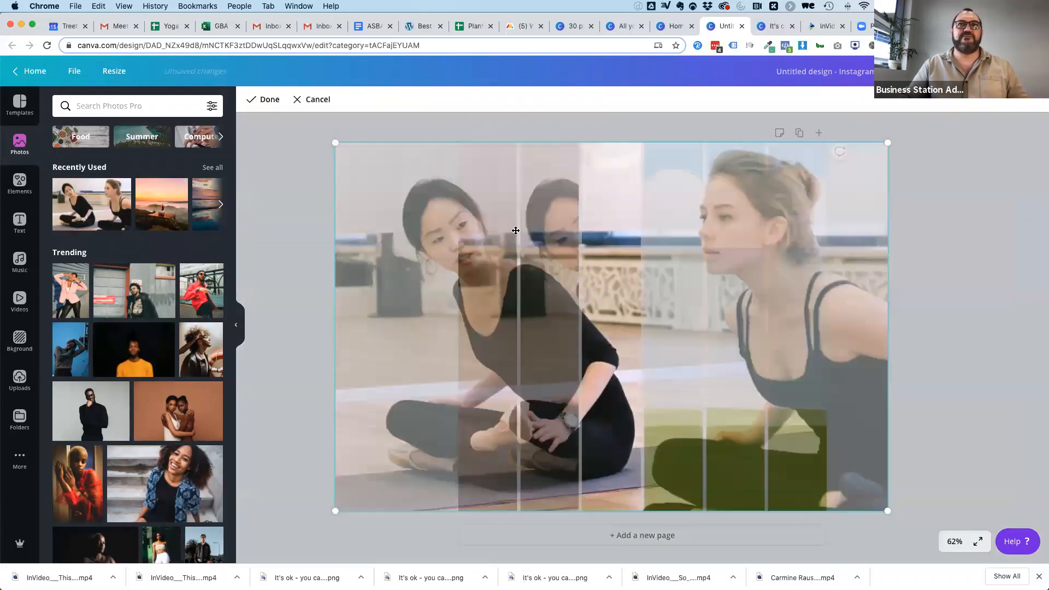
drag(450, 248, 541, 255)
click(330, 230)
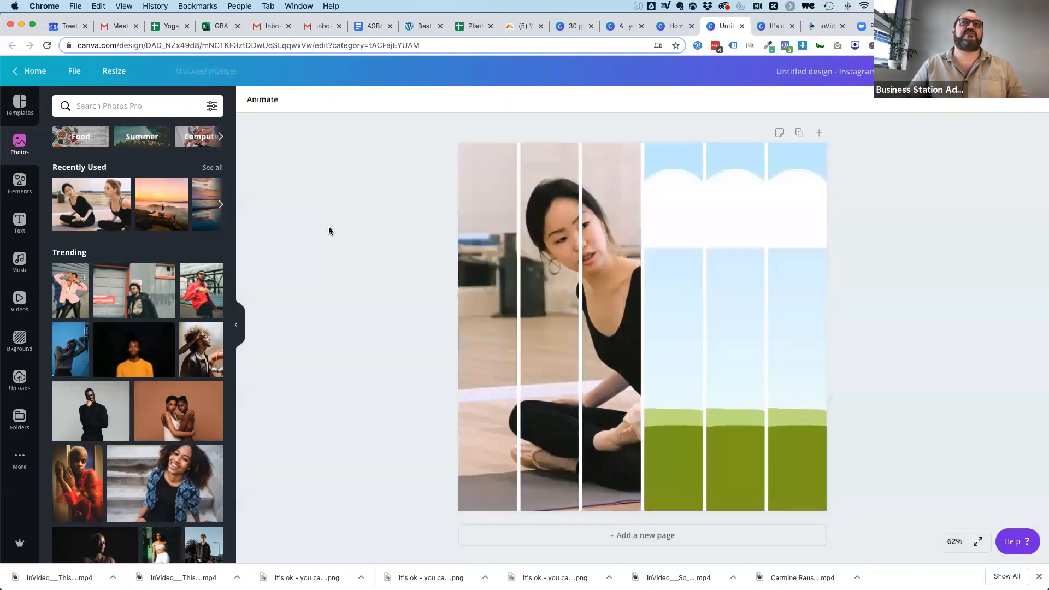
Place the photo in the fourth strip and align its crop with the first three strips.
drag(104, 207, 672, 222)
double_click(671, 221)
drag(418, 240, 488, 239)
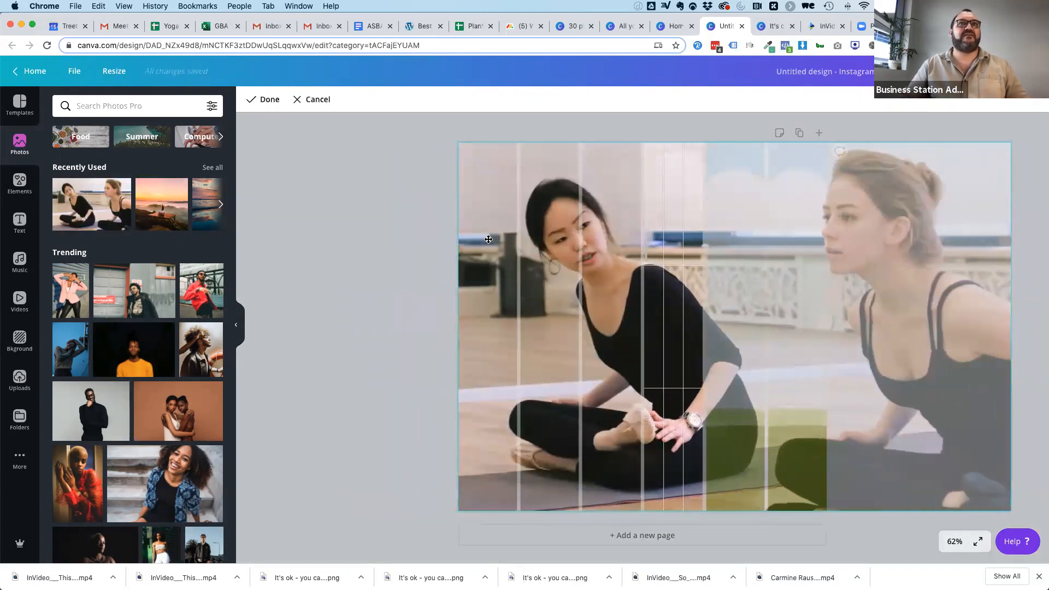
click(330, 240)
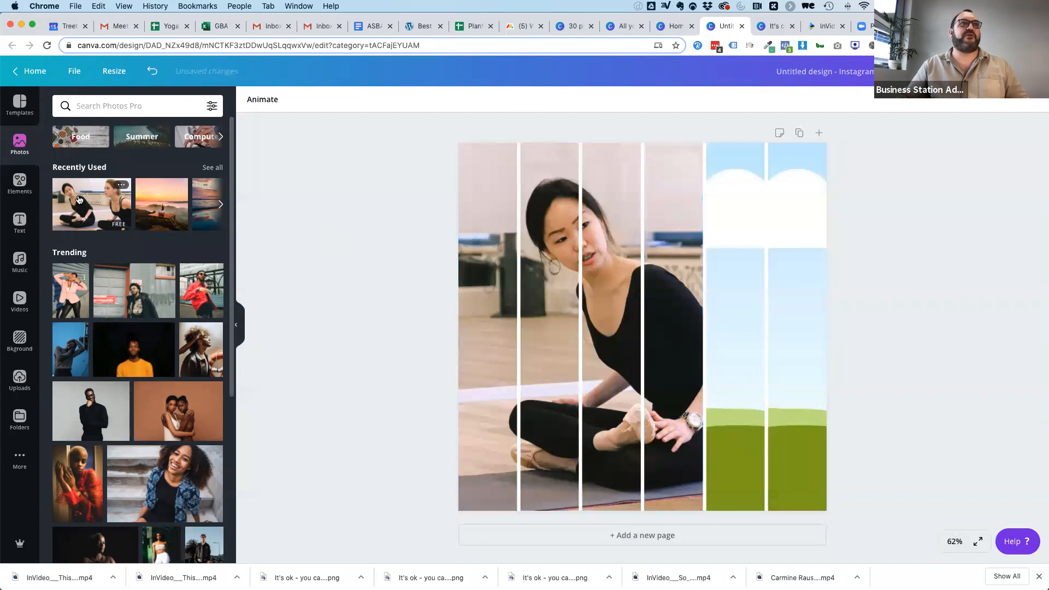
Fill the last two strips with the same photo and align the fifth strip's crop with its neighbours.
drag(91, 204, 792, 220)
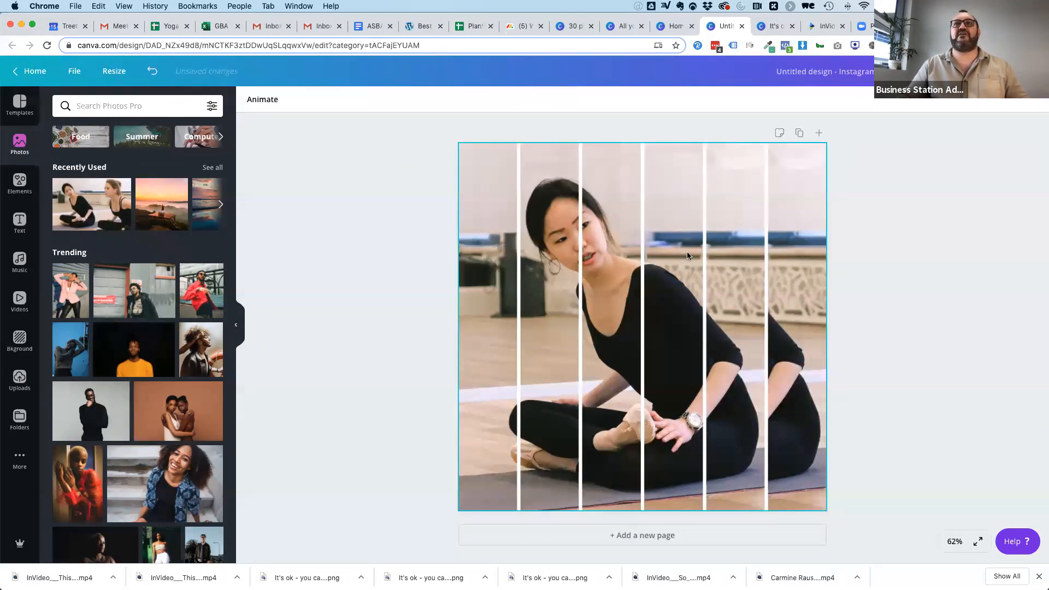
double_click(741, 244)
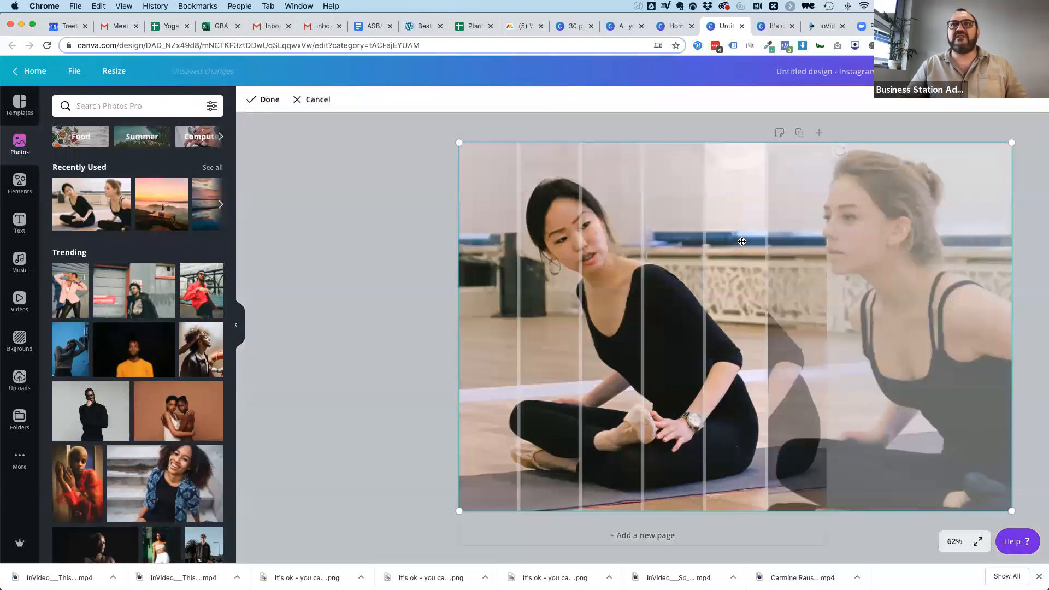
mouse_move(749, 244)
mouse_down()
mouse_move(772, 243)
mouse_move(749, 243)
mouse_up()
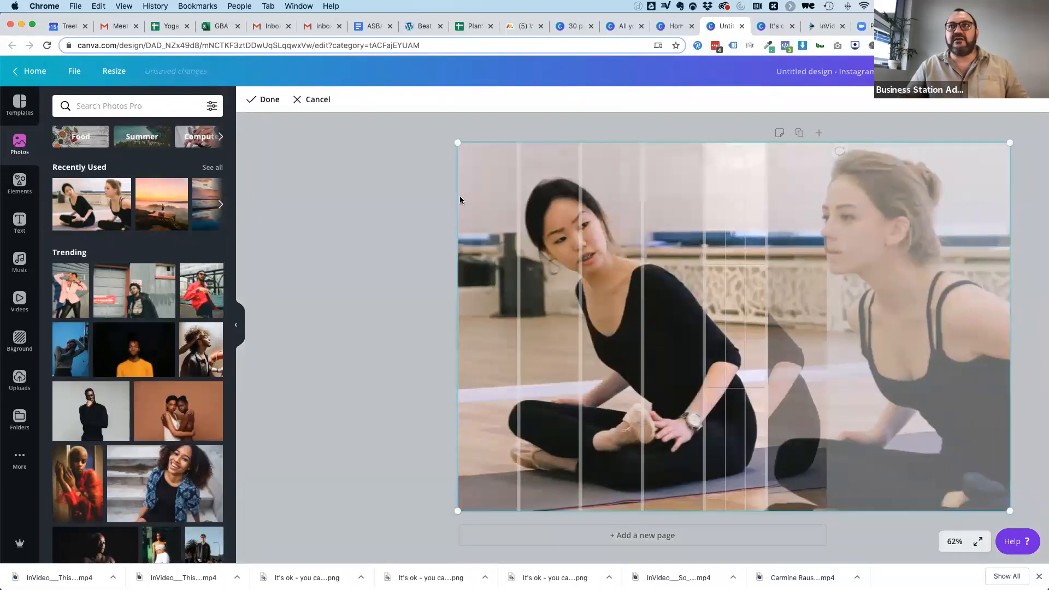
click(388, 200)
double_click(546, 273)
click(486, 276)
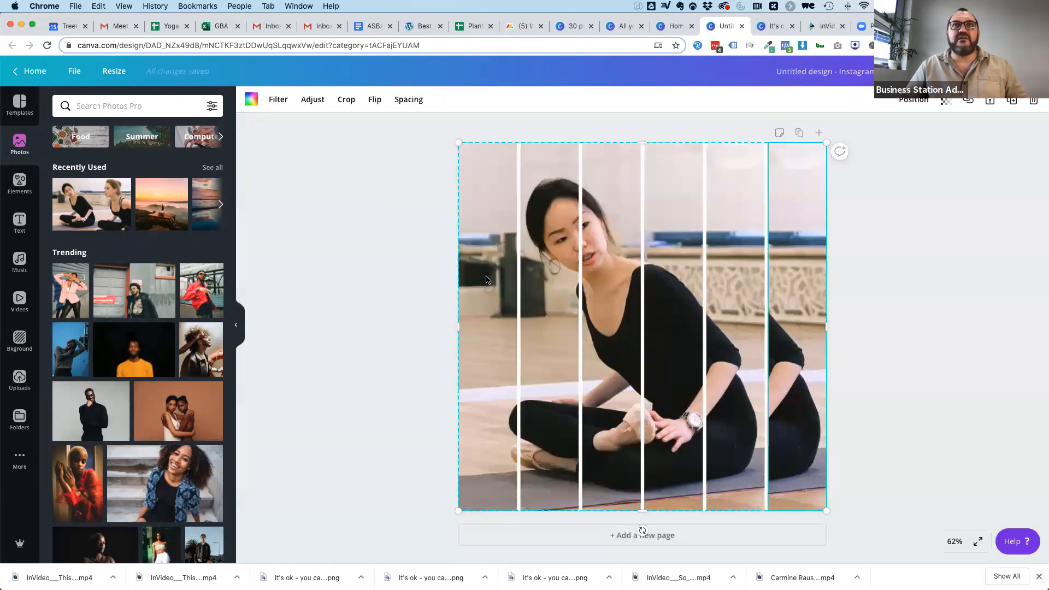
Shift the sixth strip's photo crop so it completes the continuous picture across the grid.
double_click(797, 287)
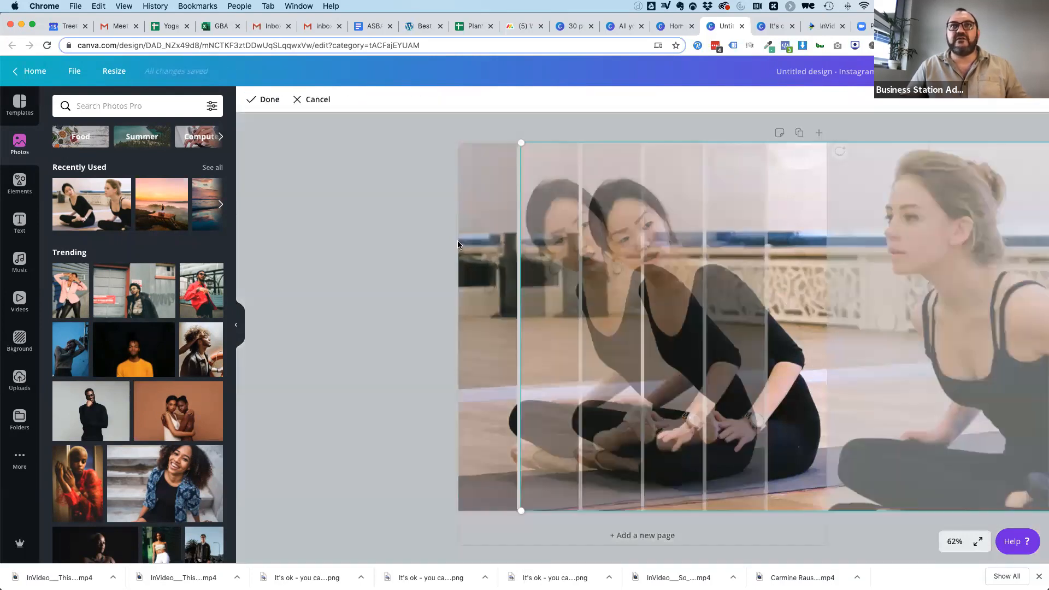
drag(566, 229, 494, 235)
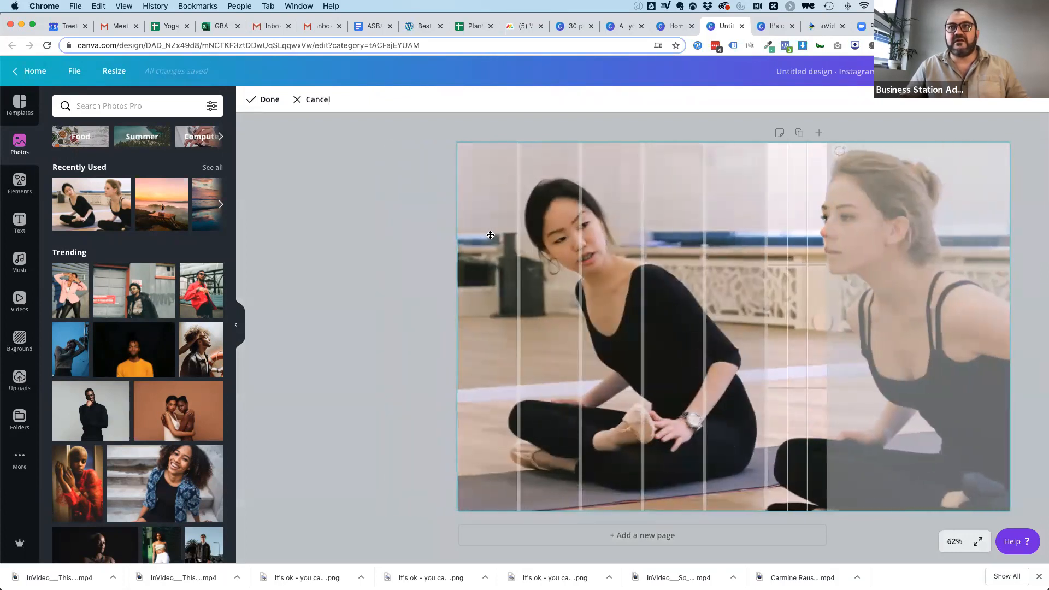
click(323, 165)
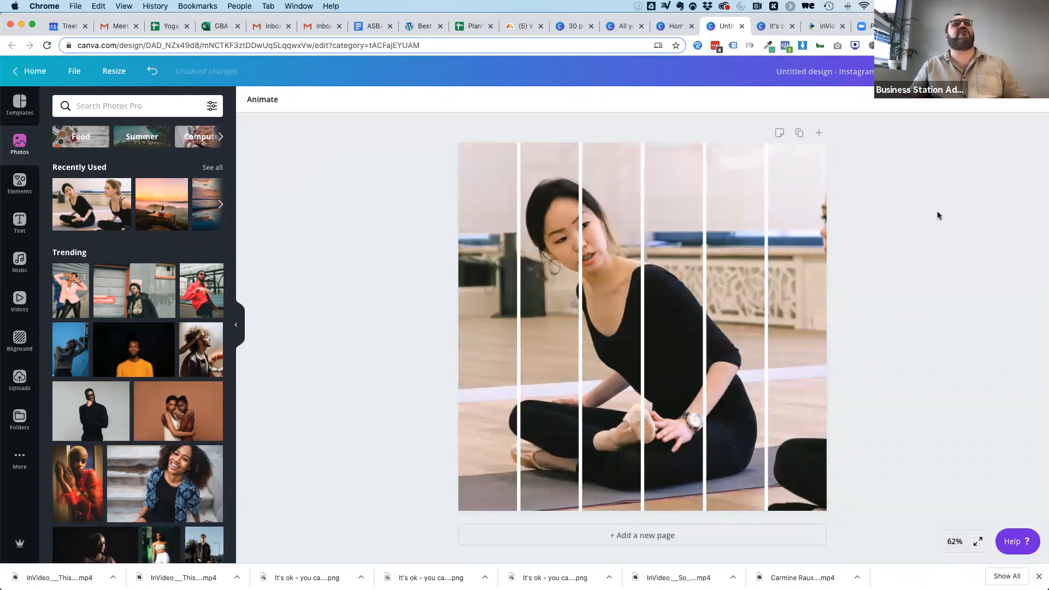
Download the finished six-strip photo design as a PNG and return to editing.
click(960, 71)
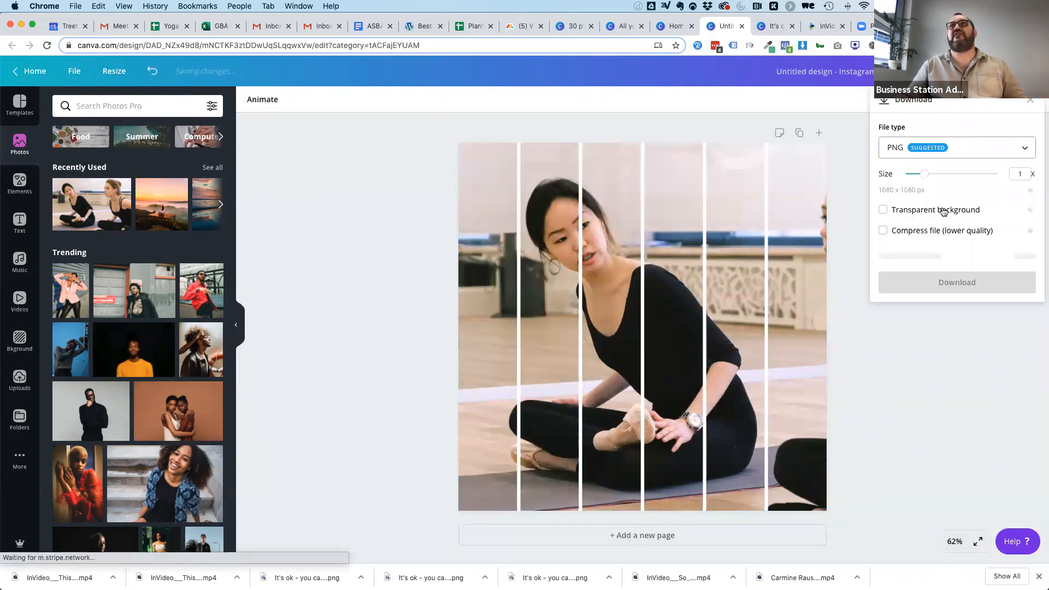
click(956, 257)
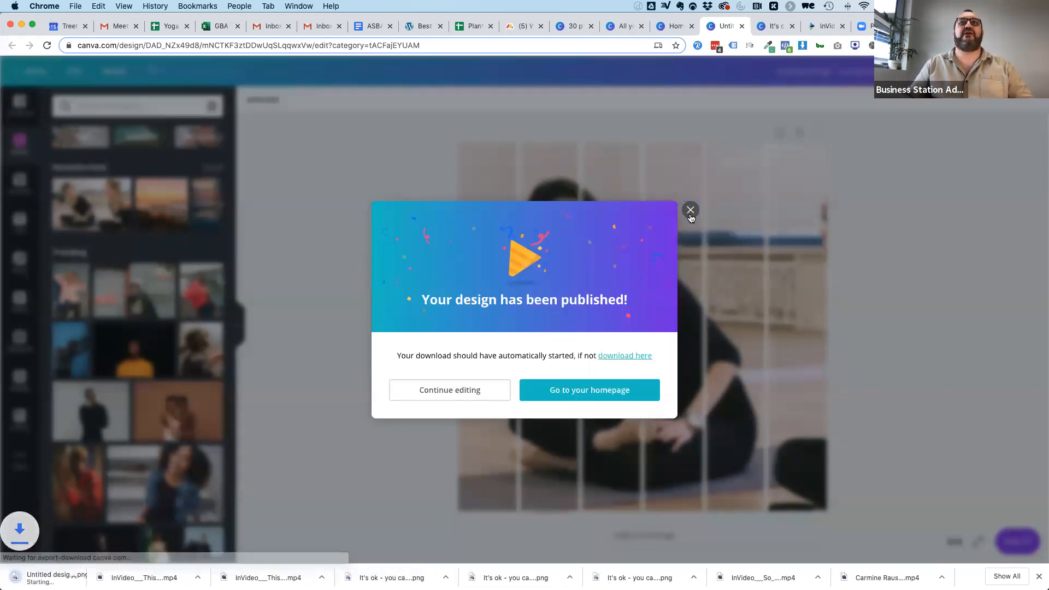
click(690, 211)
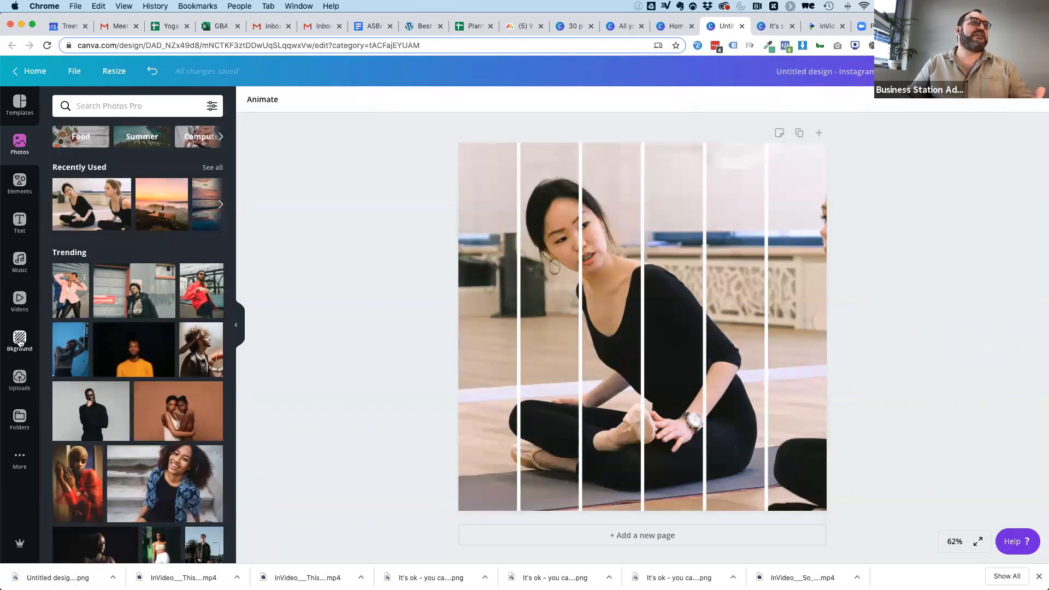
Cover the page with a single-cell grid from the Grids collection.
click(19, 185)
scroll(176, 408, down, 10)
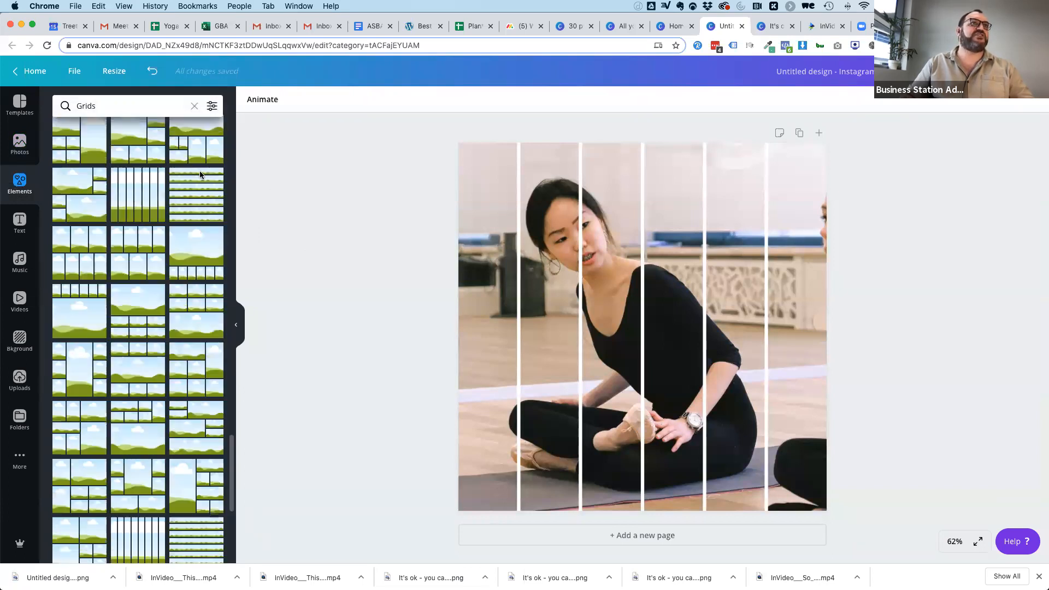
scroll(176, 343, down, 5)
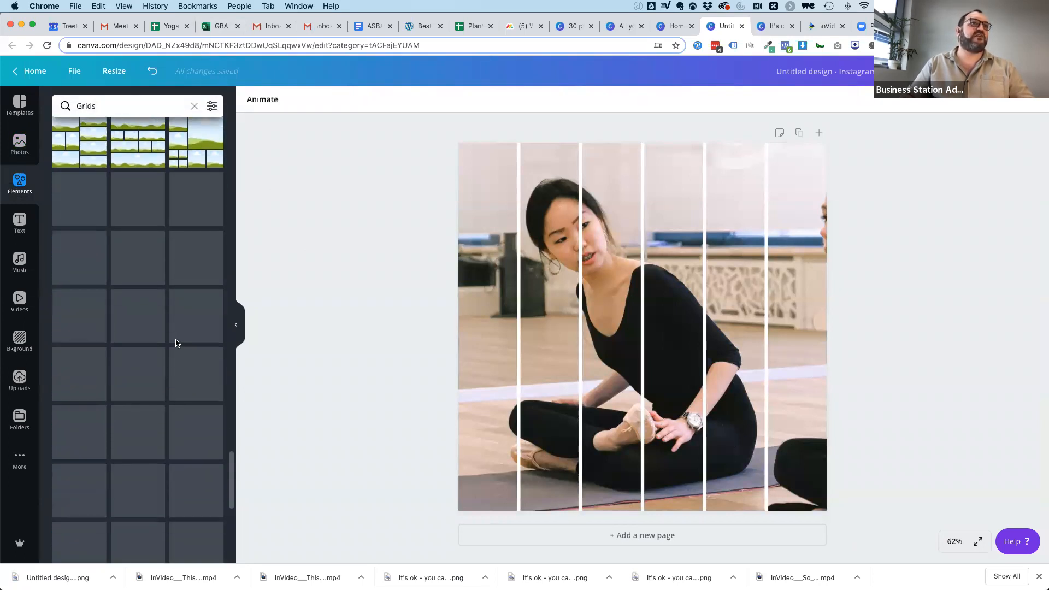
click(193, 107)
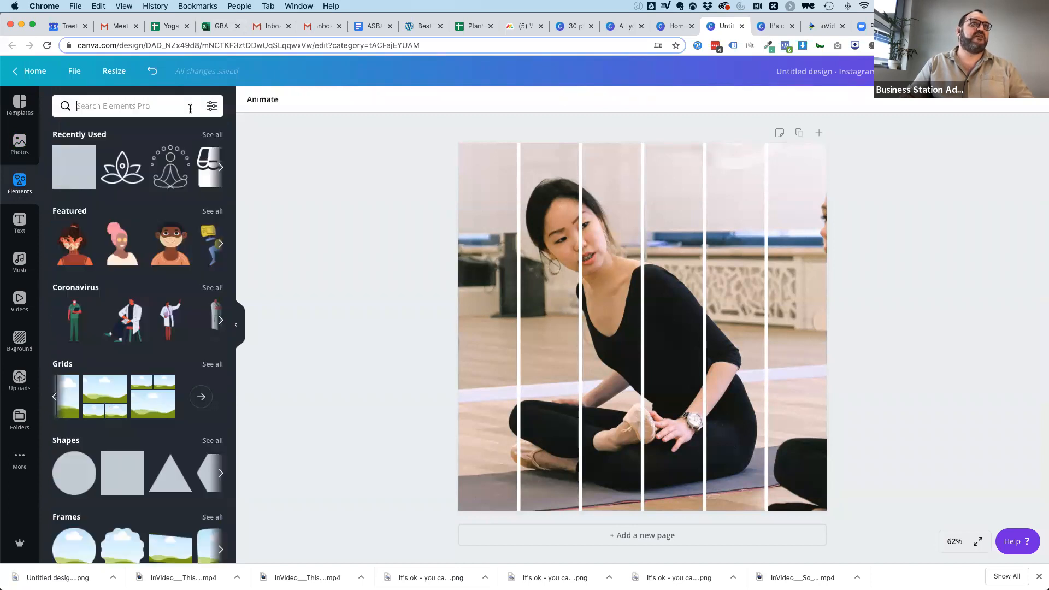
click(54, 399)
click(54, 399)
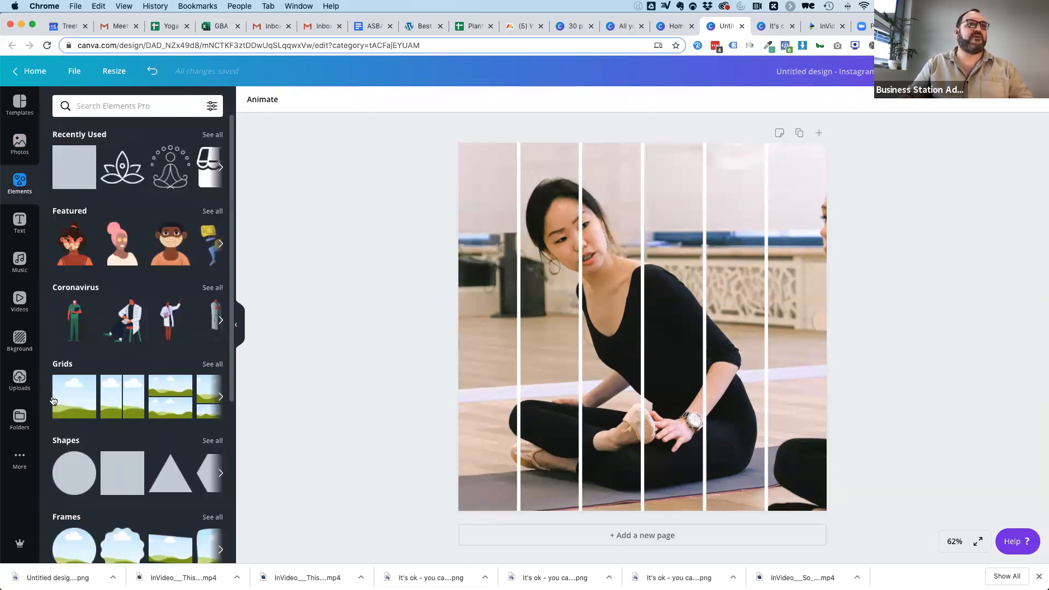
click(68, 402)
Look through the full collection of grid layouts for multi-photo arrangements.
click(205, 370)
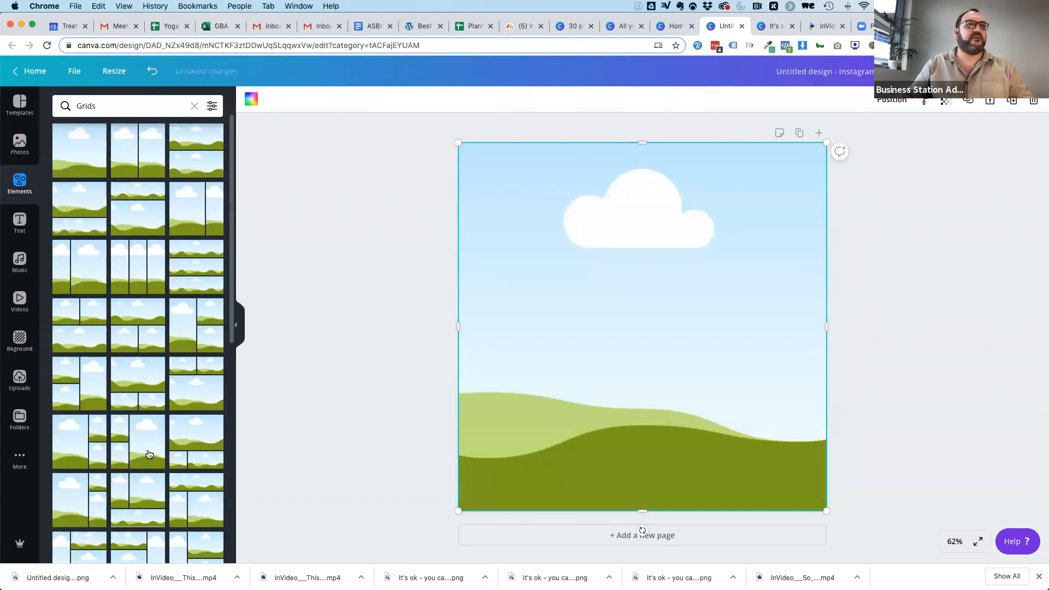
scroll(149, 454, down, 15)
scroll(149, 454, down, 14)
scroll(149, 453, down, 2)
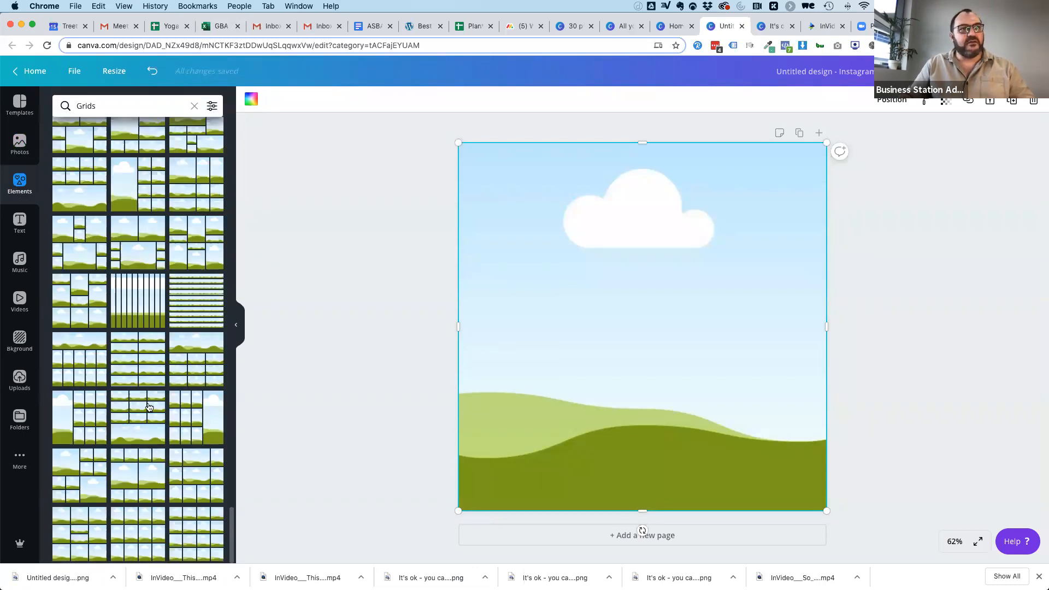
scroll(146, 424, down, 5)
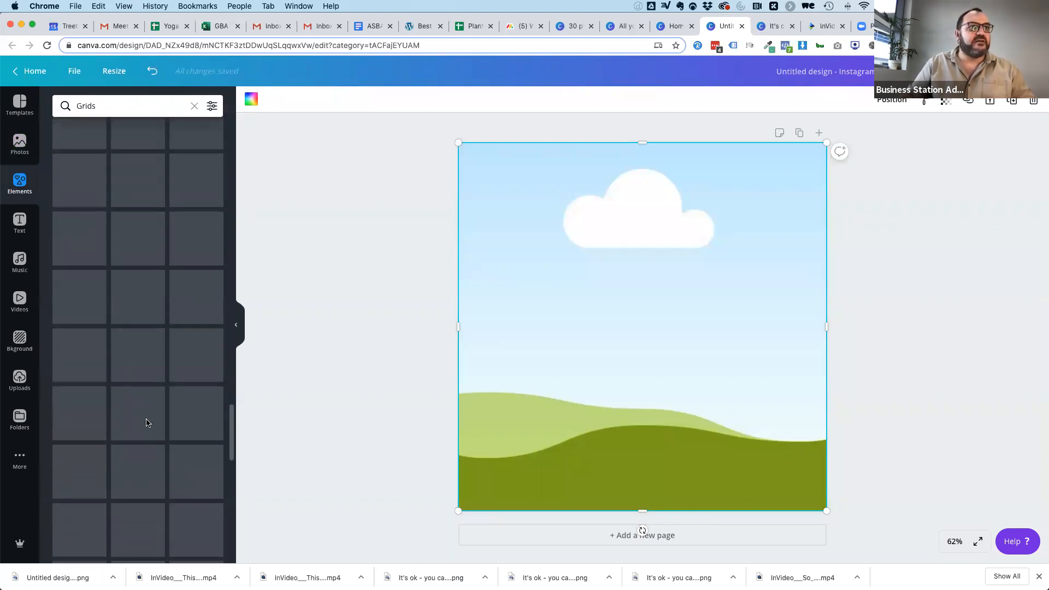
scroll(146, 424, down, 10)
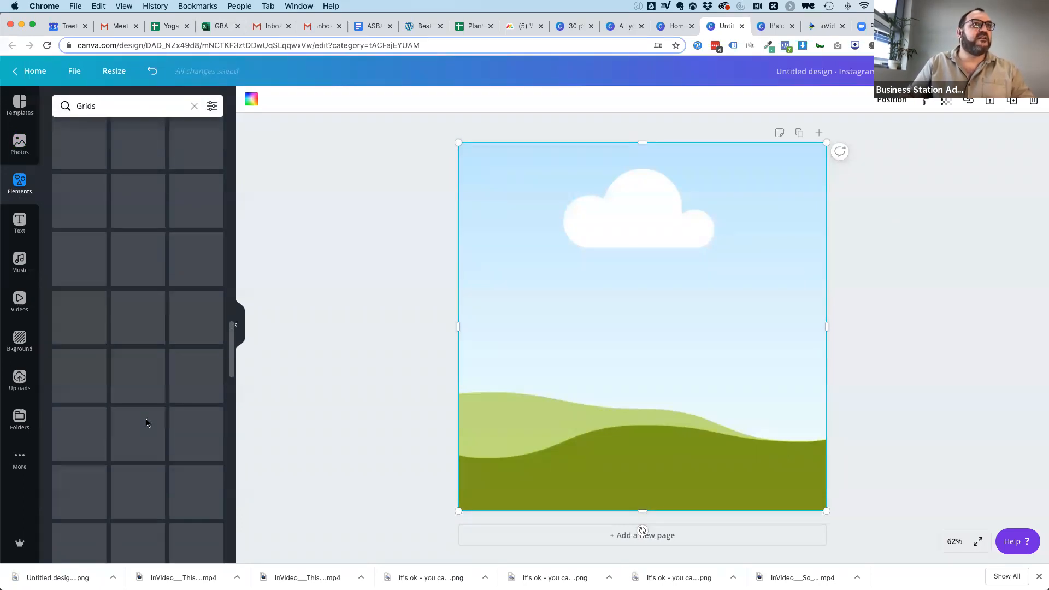
scroll(147, 423, down, 5)
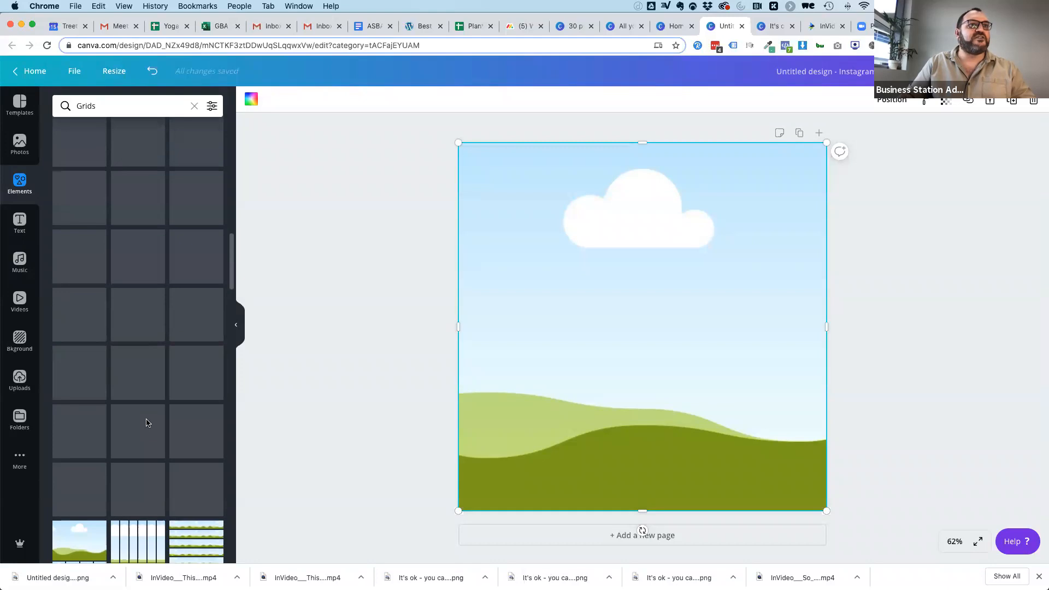
scroll(147, 423, down, 10)
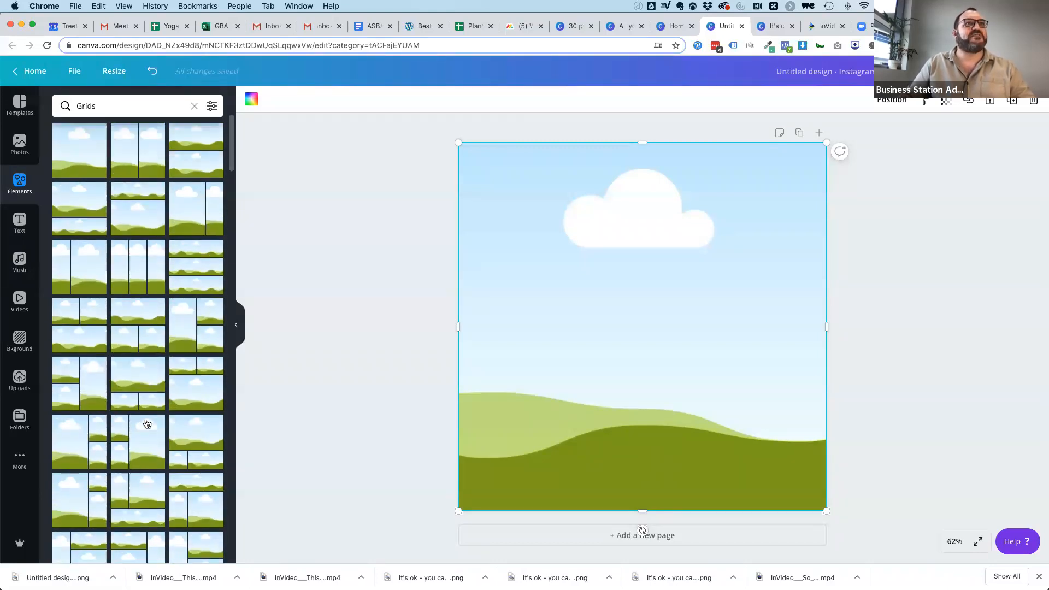
Leave the grid collection and add the smartphone frame to the page.
click(194, 105)
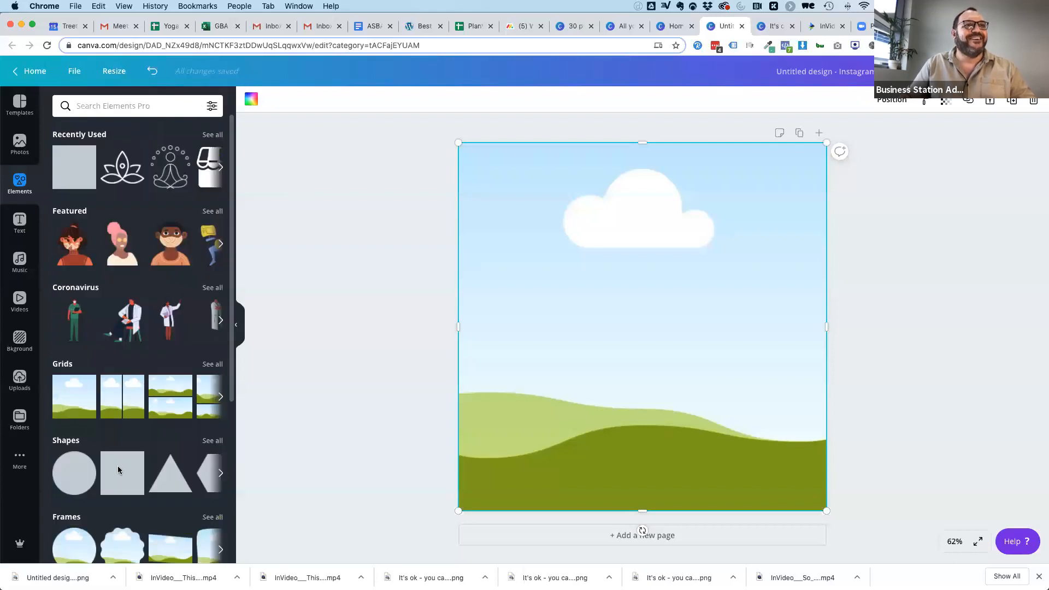
scroll(221, 402, down, 5)
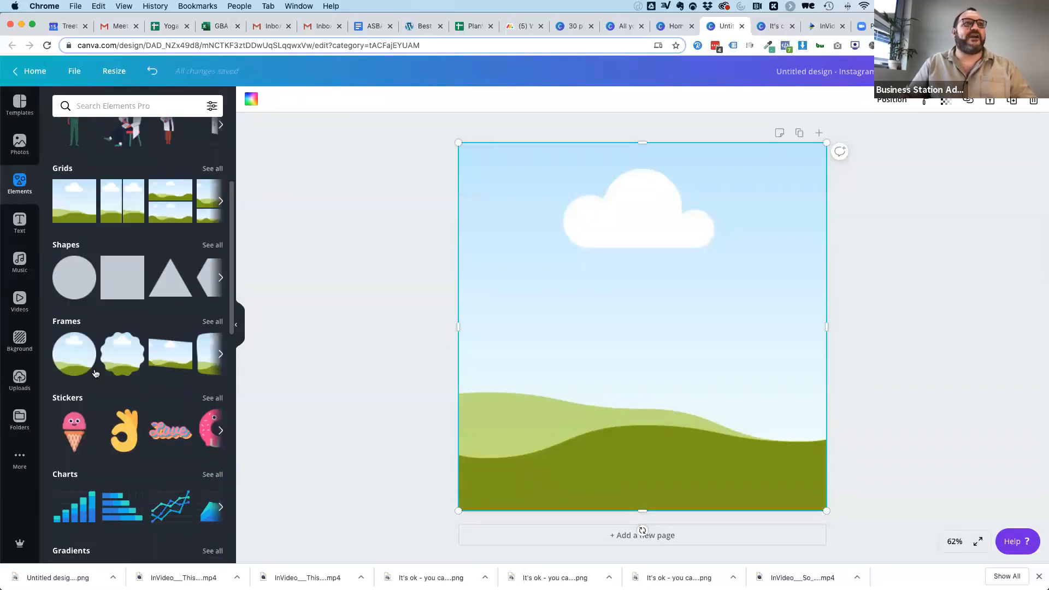
click(219, 355)
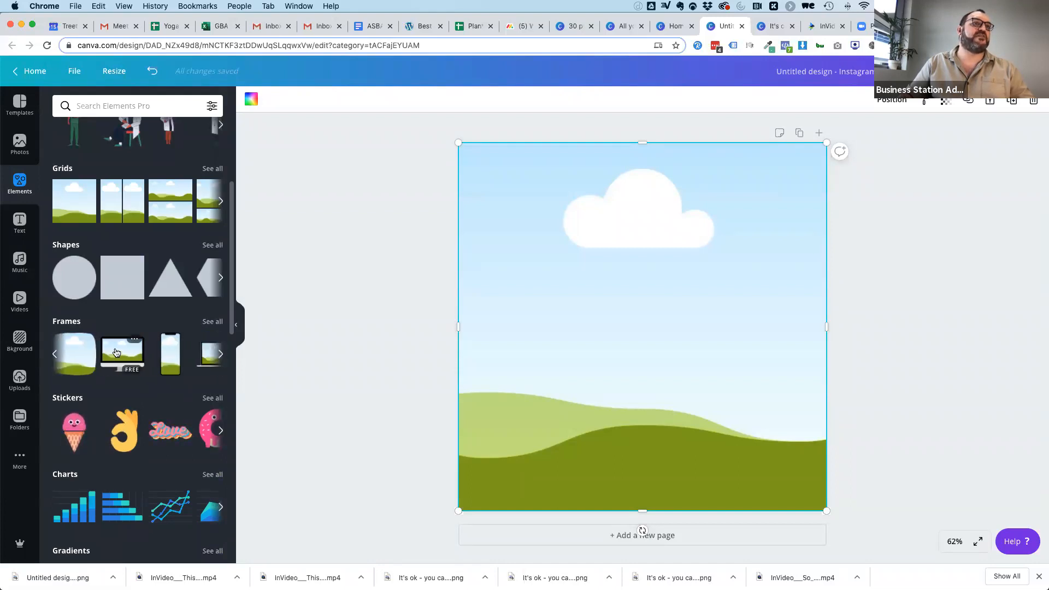
click(171, 350)
Delete the single-cell grid and the six-strip photo grid behind the phone frame.
click(511, 210)
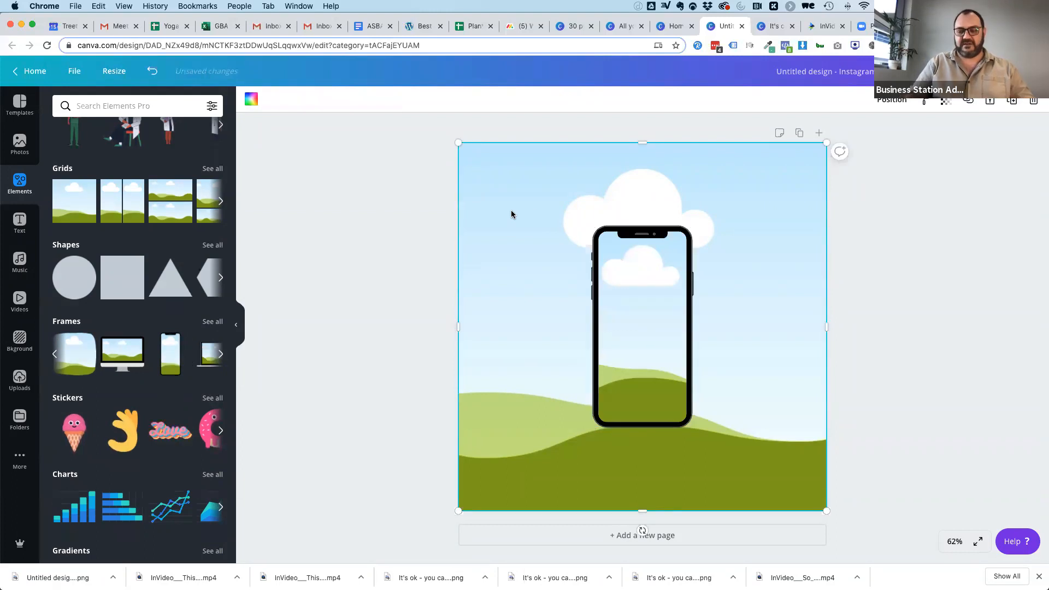
key(Delete)
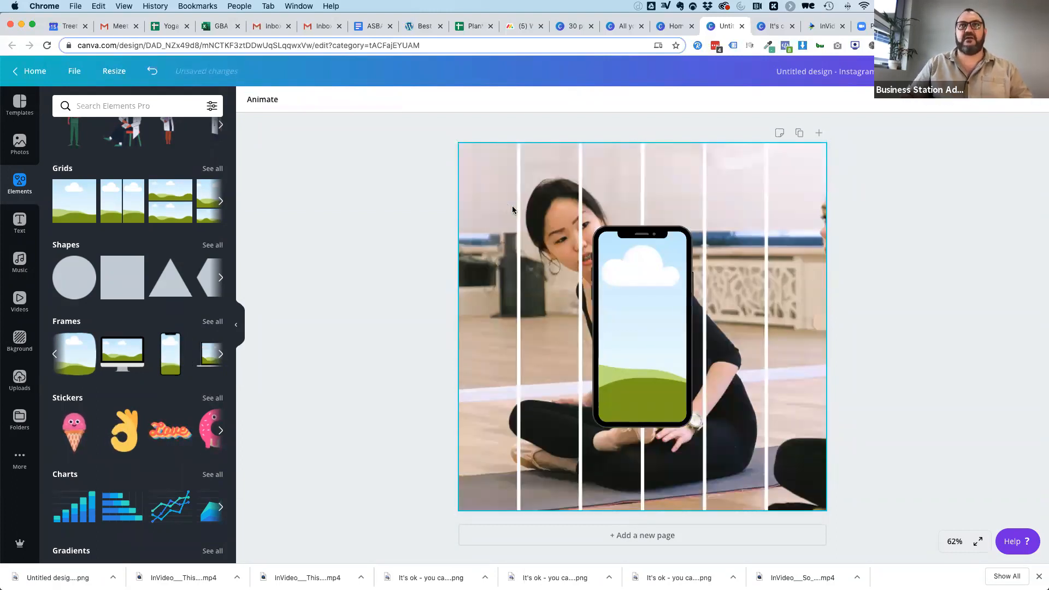
click(487, 184)
key(Delete)
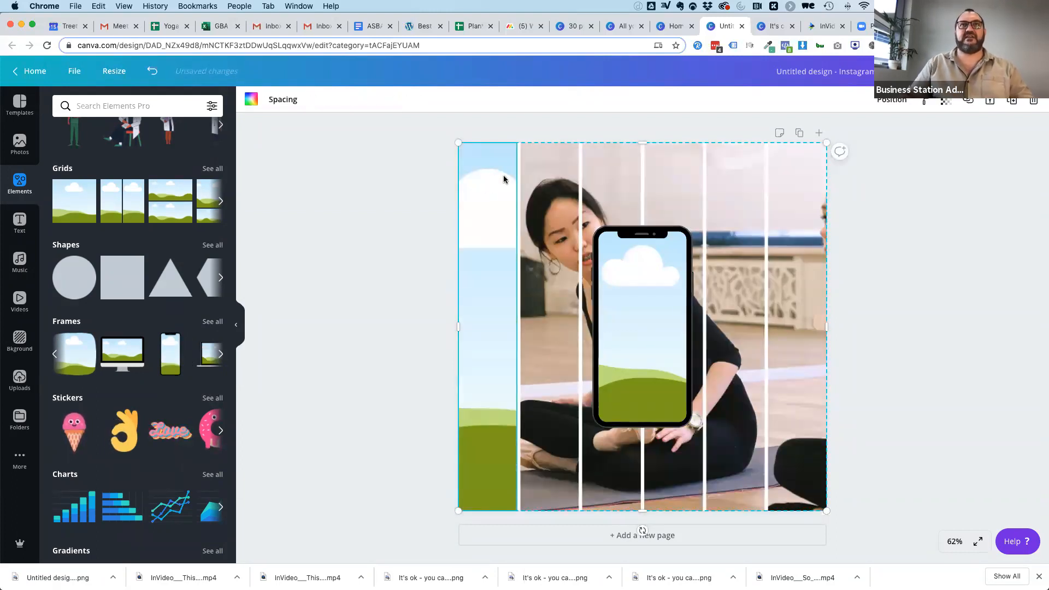
key(Delete)
Move the phone frame to the page's upper-left corner and enlarge it to nearly the full page height.
drag(651, 294, 520, 216)
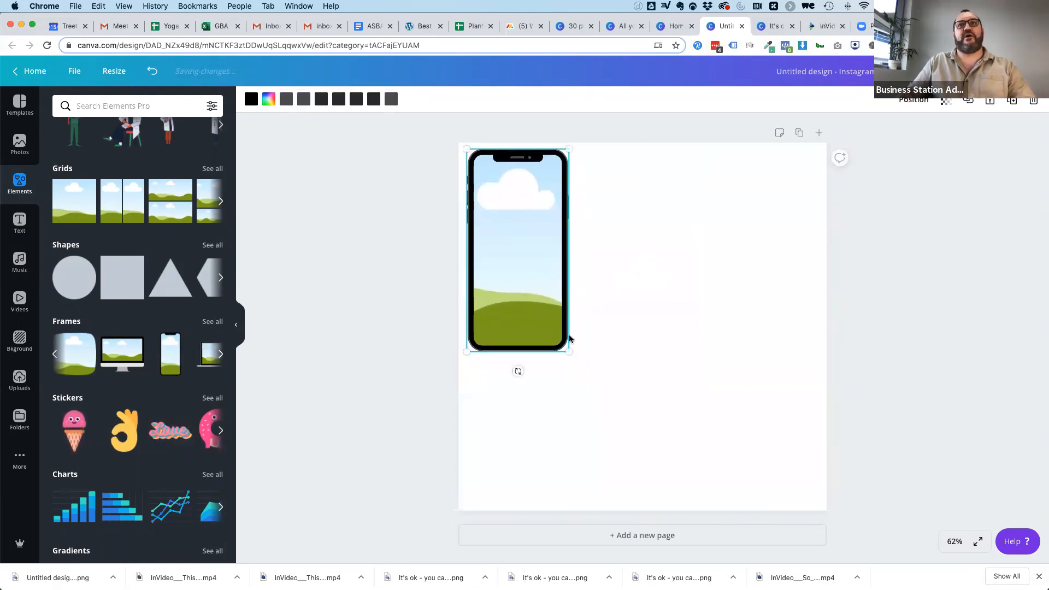
drag(596, 370, 698, 481)
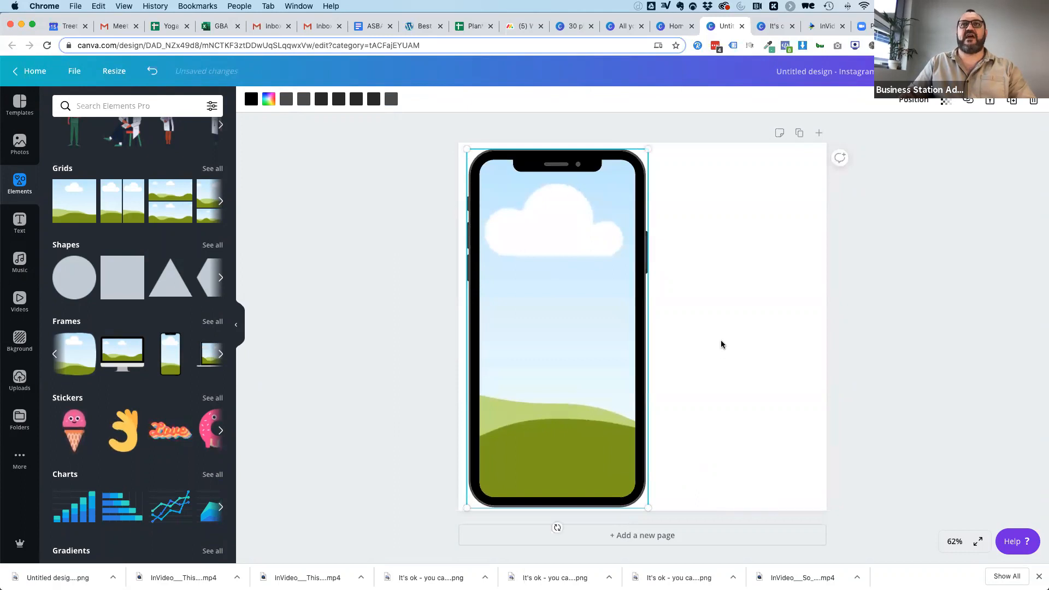
click(680, 288)
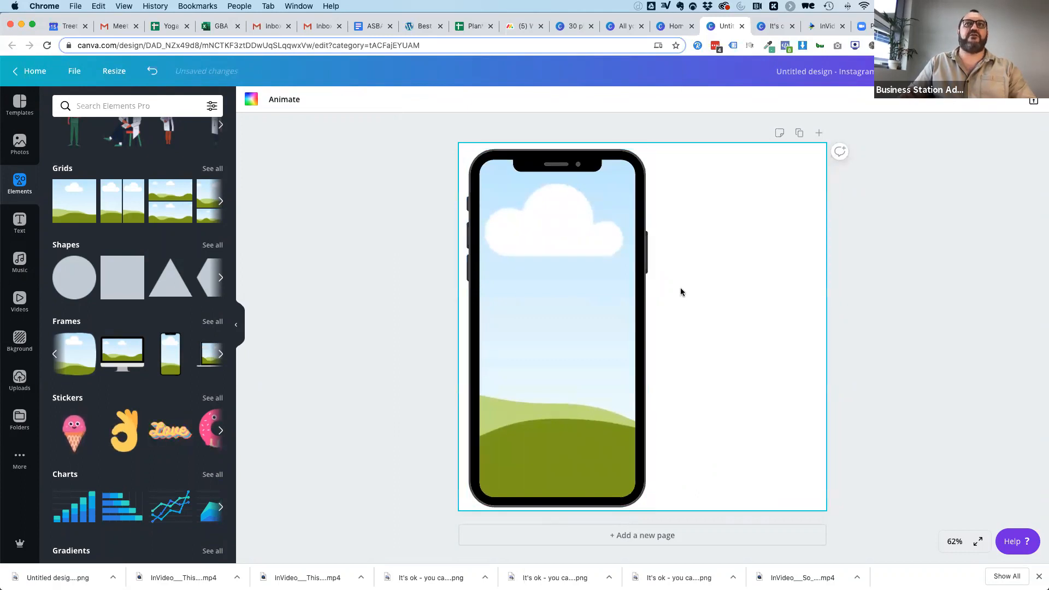
Add a heading and place it in the blank area beside the phone frame.
click(19, 221)
click(155, 164)
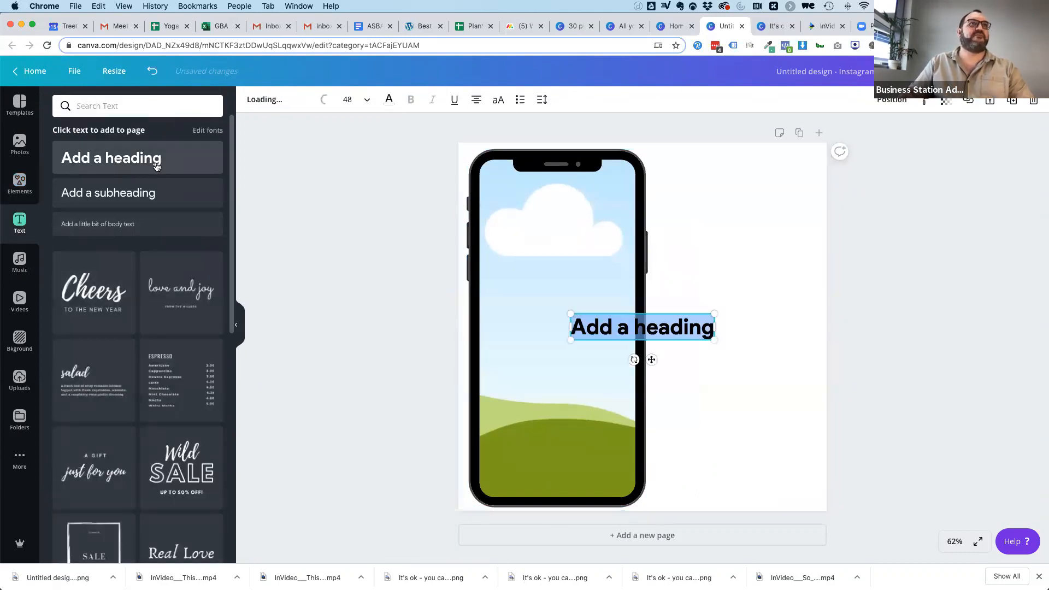
click(677, 345)
click(671, 334)
drag(680, 326, 772, 322)
Replace the heading text with "Our clients love our studio!".
triple_click(738, 325)
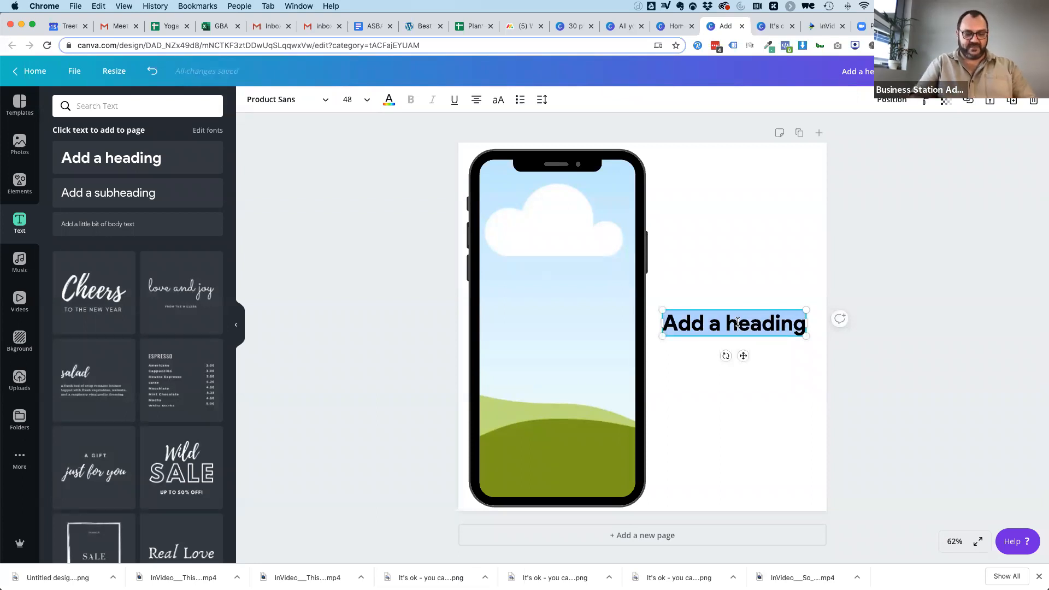
text(OUr clients)
key(ctrl+a)
text(Our clisnt)
key(BackSpace)
key(BackSpace)
text(ents love our studio!)
click(780, 403)
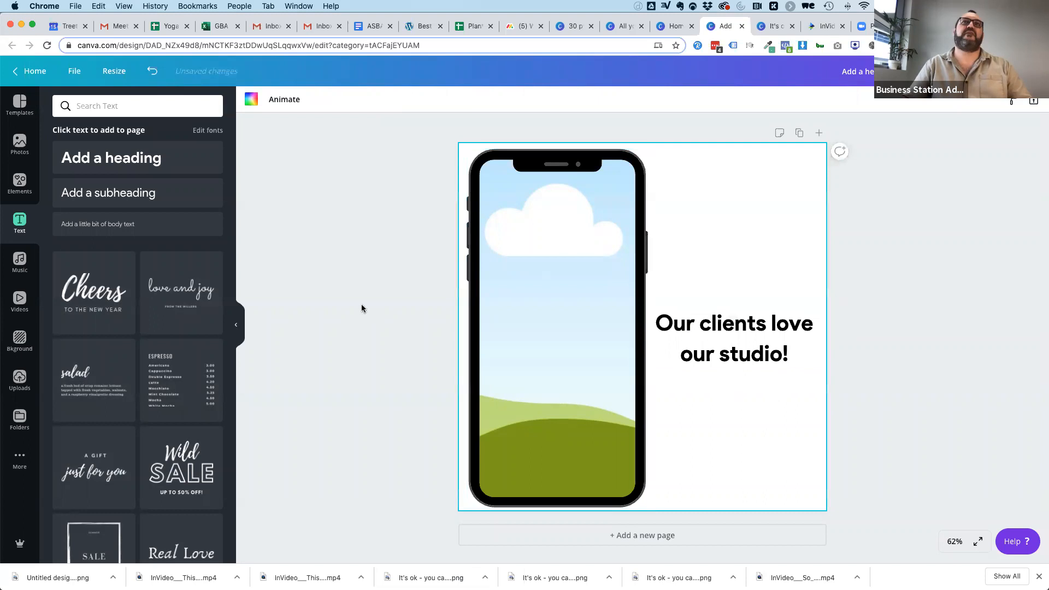
Search the photos for "yoga" and fill the phone frame with the close-up of a cross-legged meditation pose.
click(20, 145)
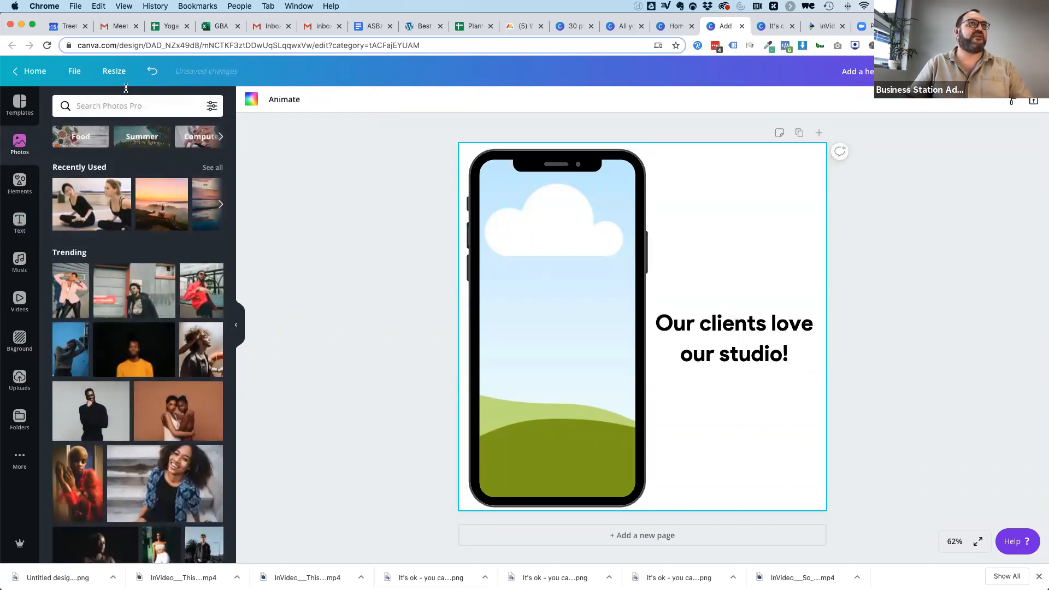
click(126, 106)
text(yoga)
key(Return)
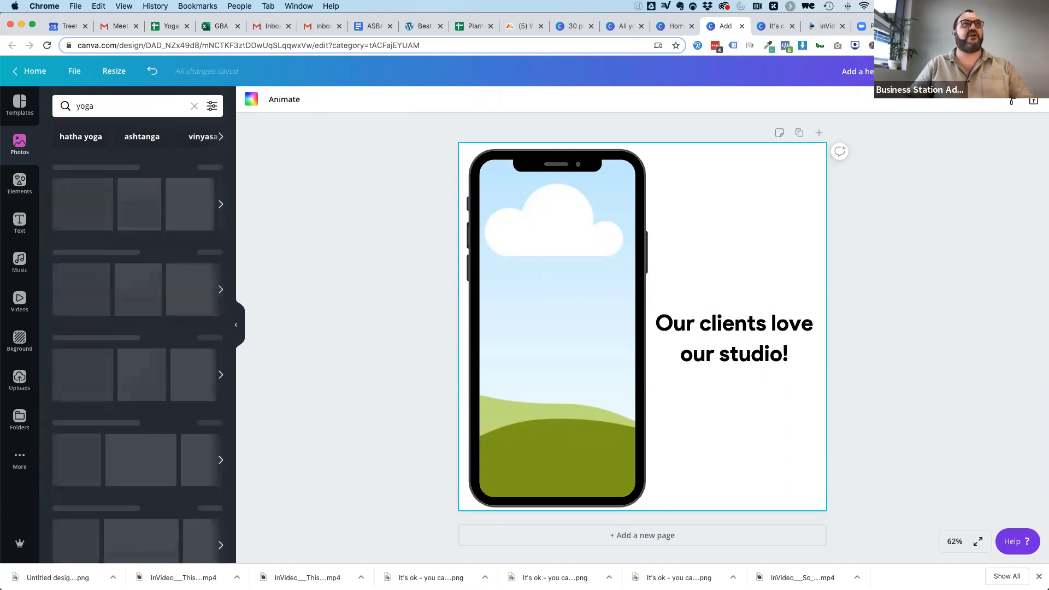
drag(94, 250, 523, 235)
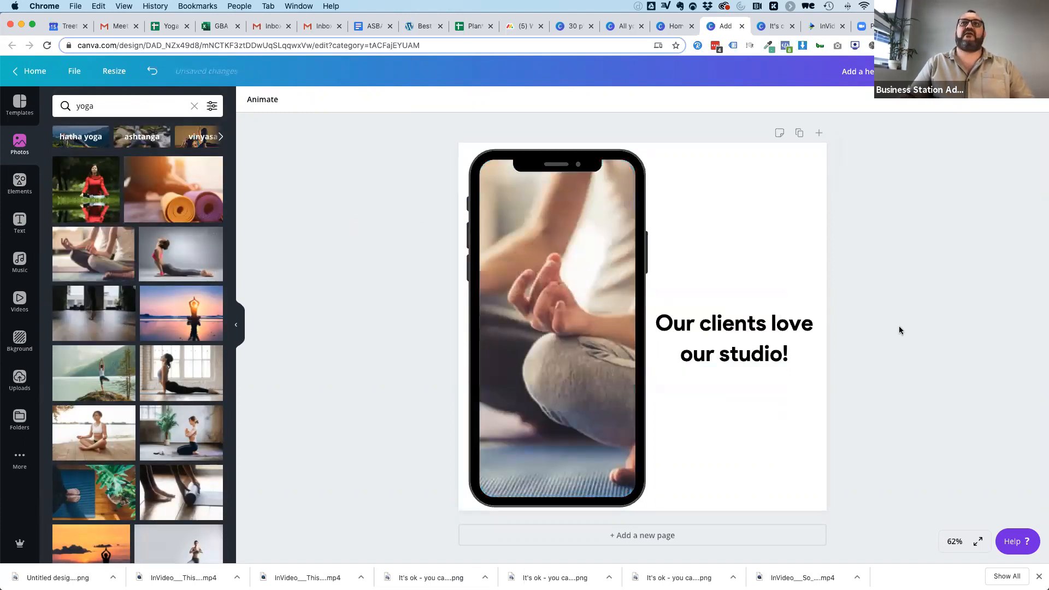
Download the phone mockup design as a PNG and return to editing.
click(970, 71)
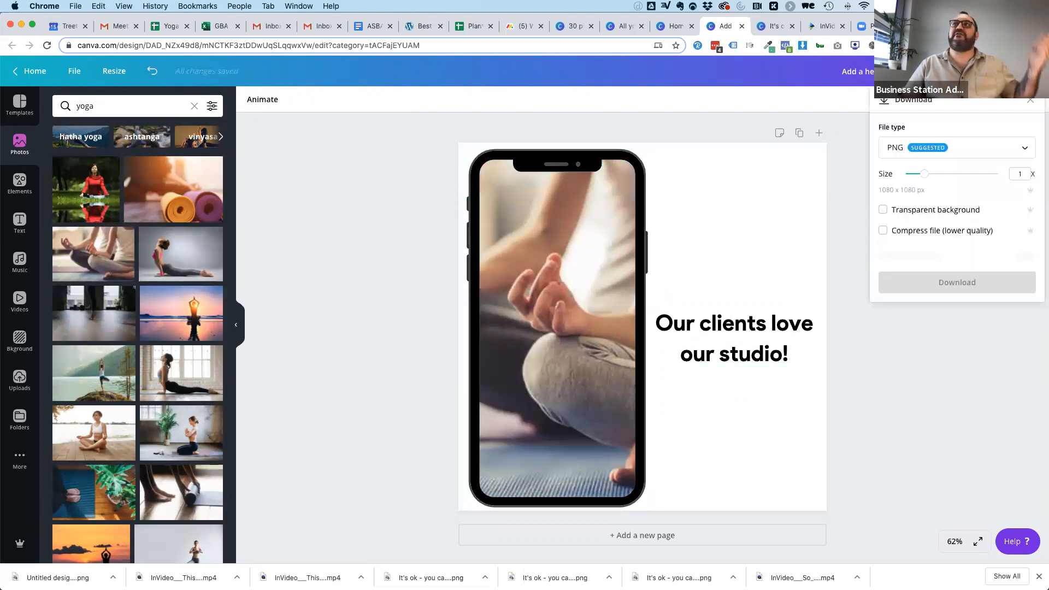
click(973, 257)
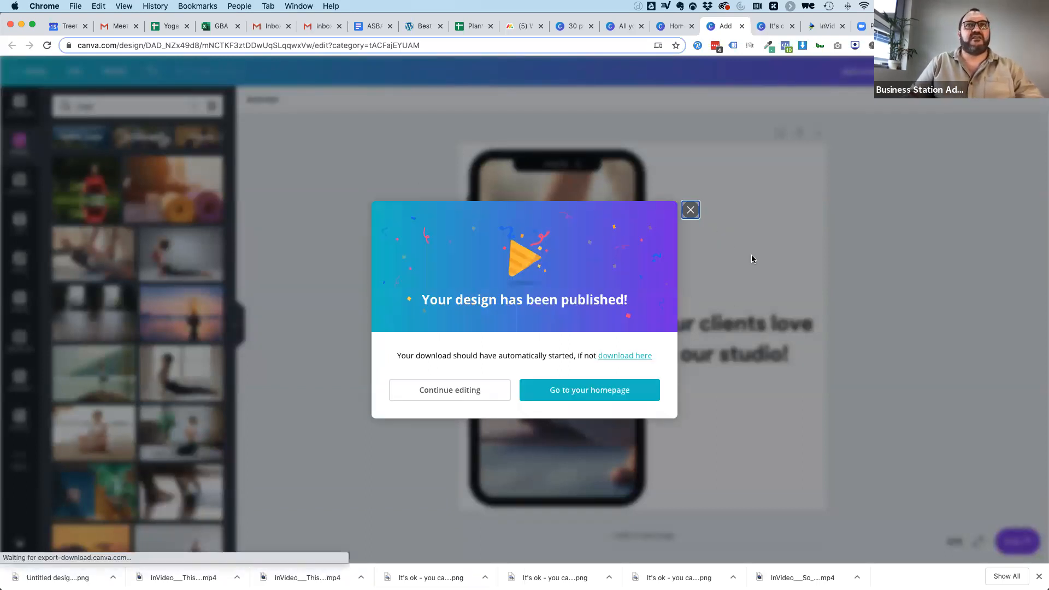
click(691, 210)
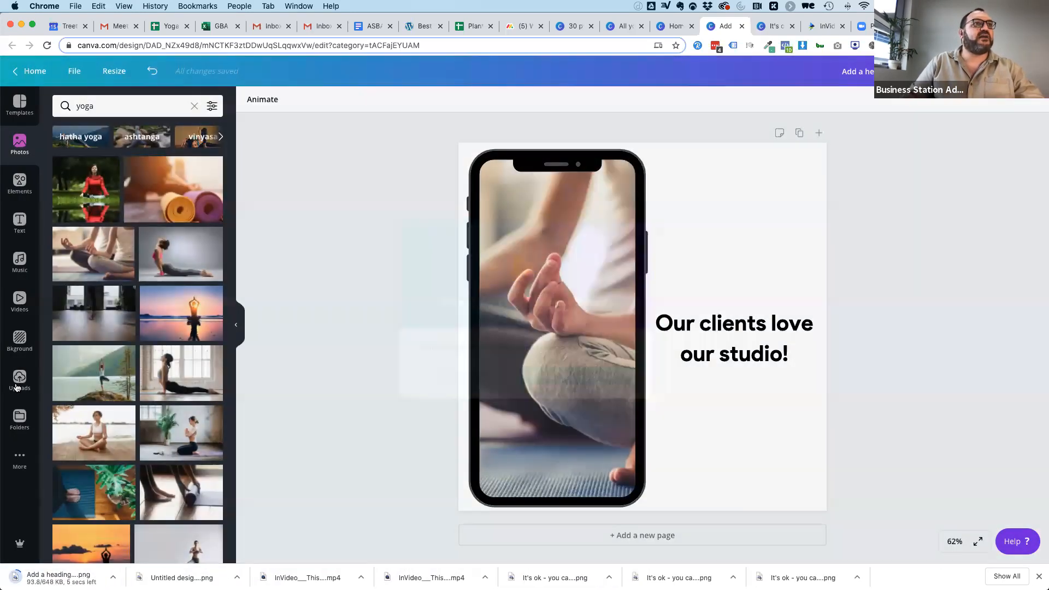
Add the open-book frame with two photo pages to the design.
click(19, 181)
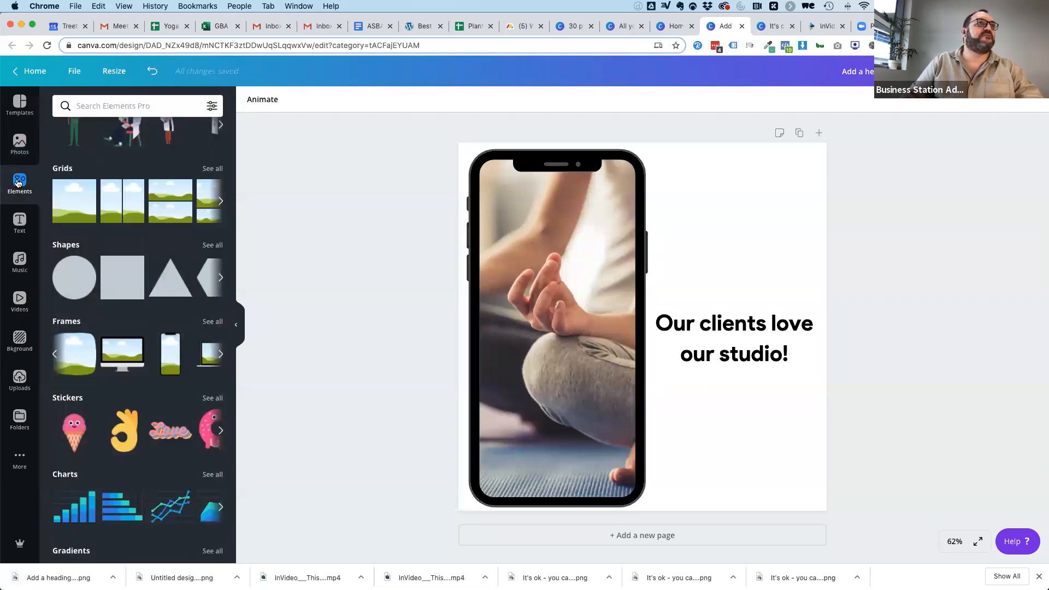
click(220, 354)
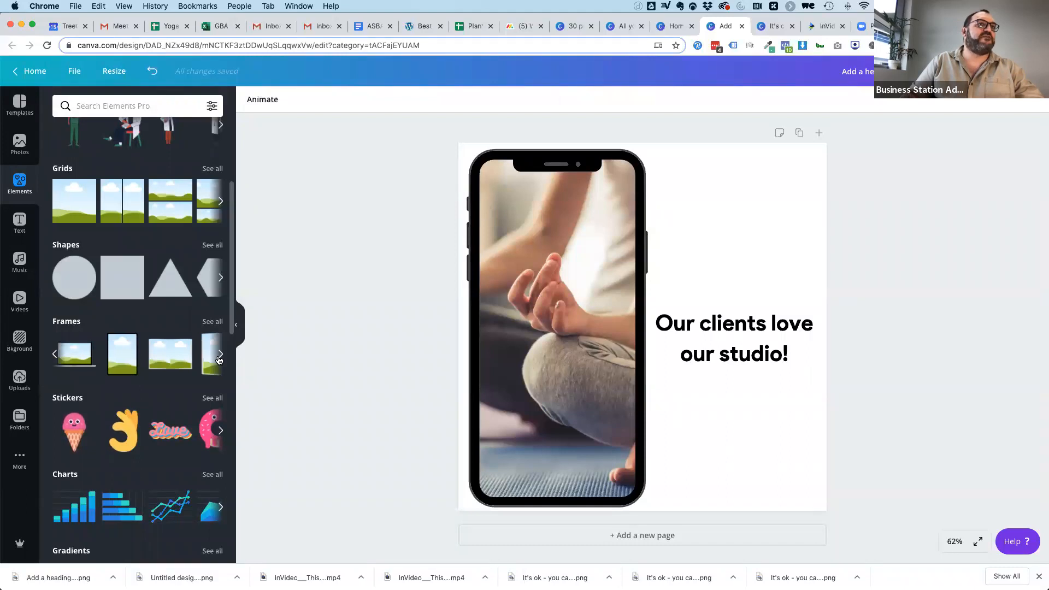
click(155, 358)
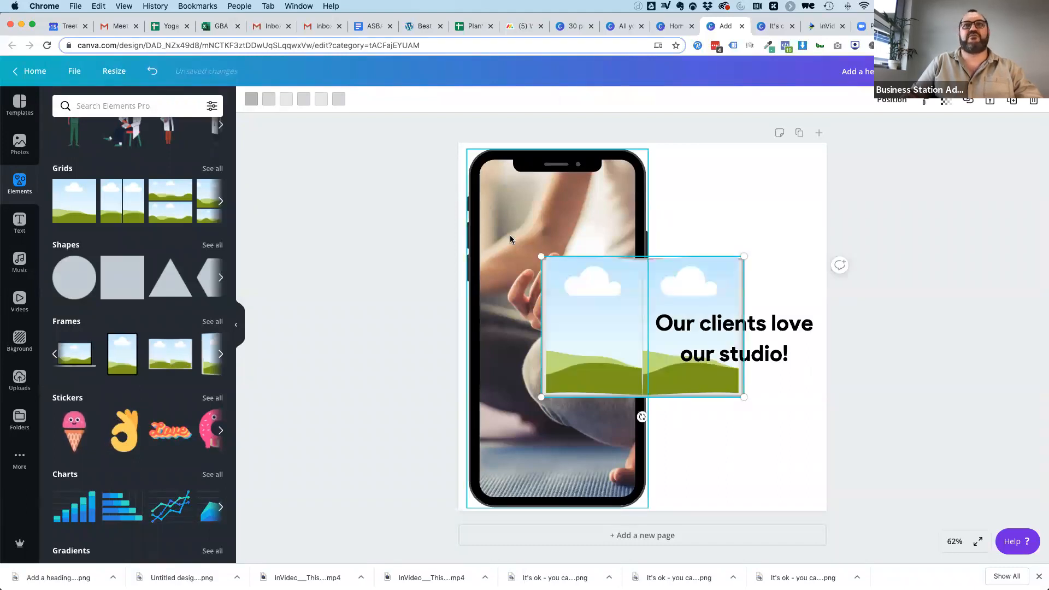
Delete the phone mockup with its photo and enlarge the open-book frame to span the upper part of the page.
click(569, 184)
key(Delete)
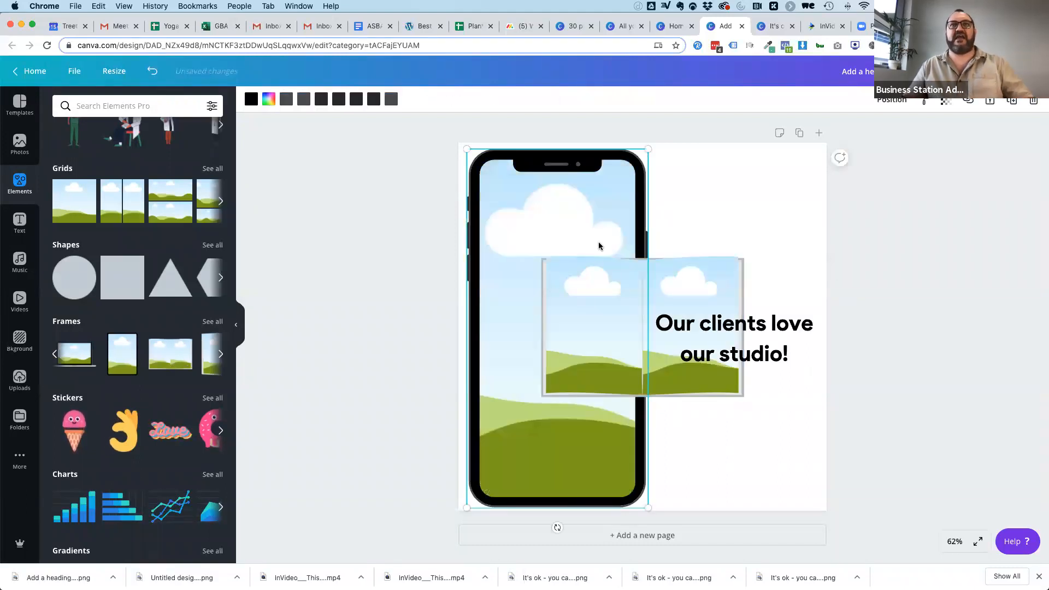
key(Delete)
drag(578, 265, 504, 160)
drag(669, 294, 837, 380)
click(913, 335)
Fill the book's first page with the woman meditating on a wooden deck and its second with the orange sunset silhouette.
click(19, 143)
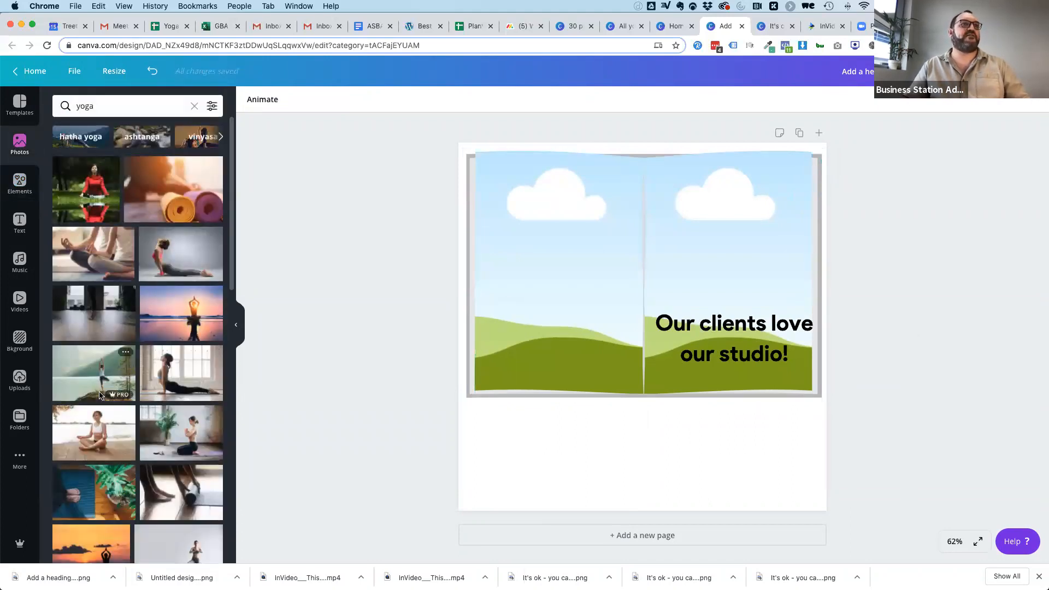
drag(86, 428, 540, 299)
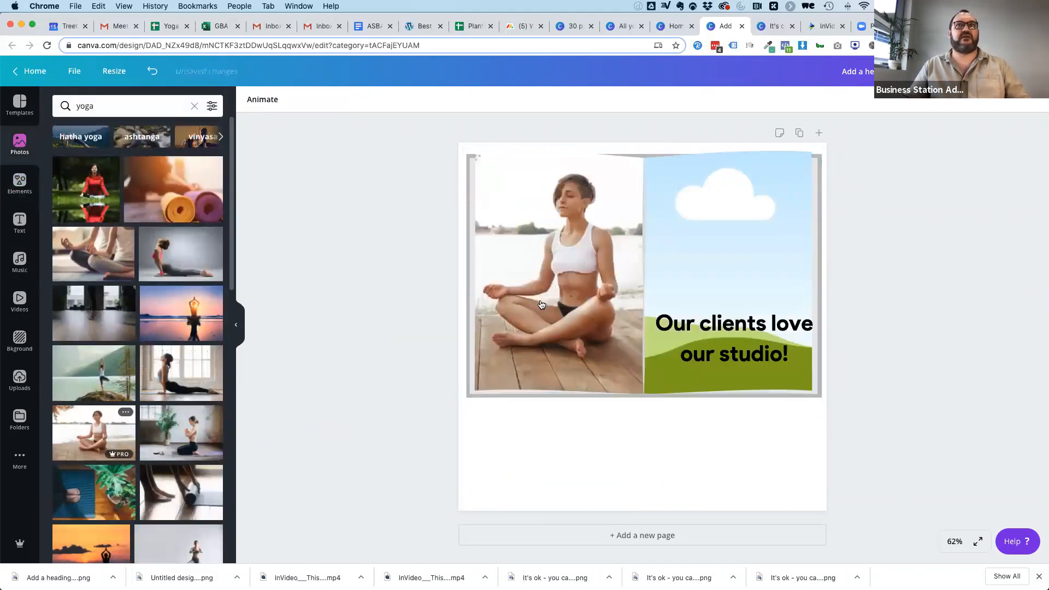
scroll(100, 474, down, 5)
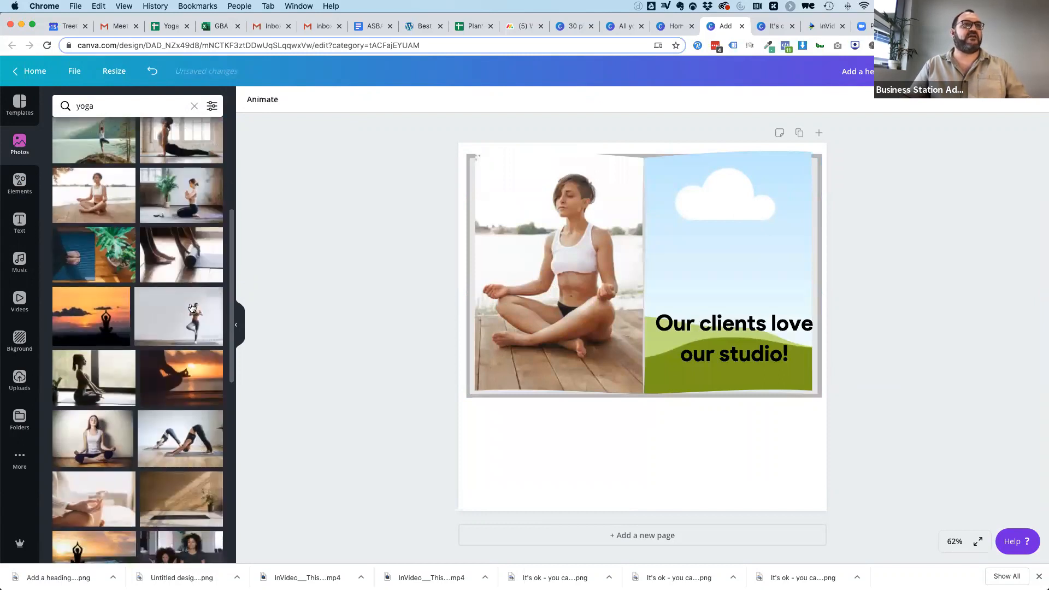
drag(92, 317, 672, 254)
Move the heading below the book, centred, and set the page background to the lightest grey of the document colors.
drag(701, 315, 610, 427)
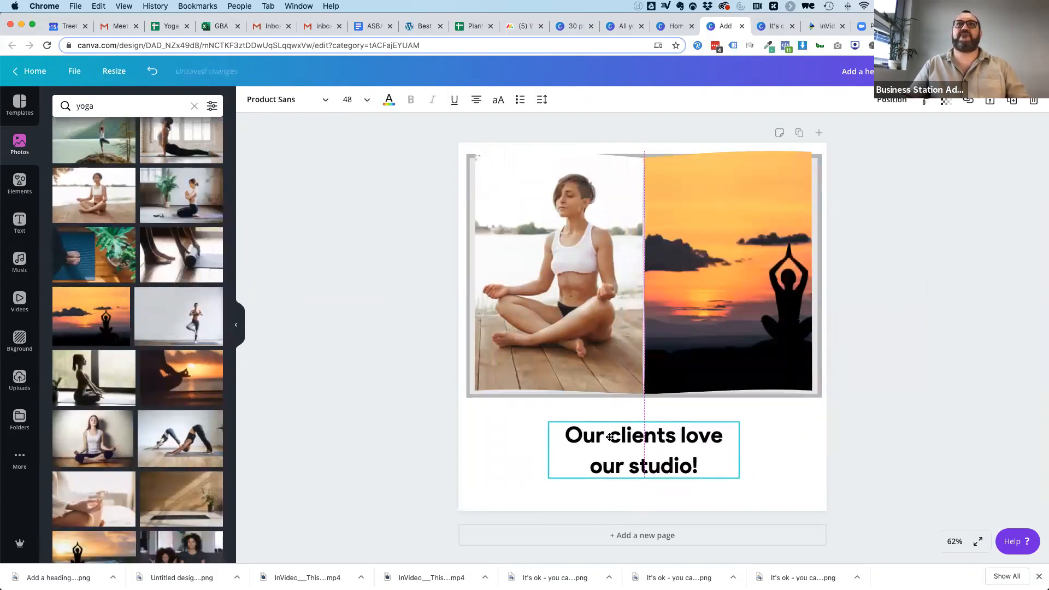
click(930, 288)
click(796, 471)
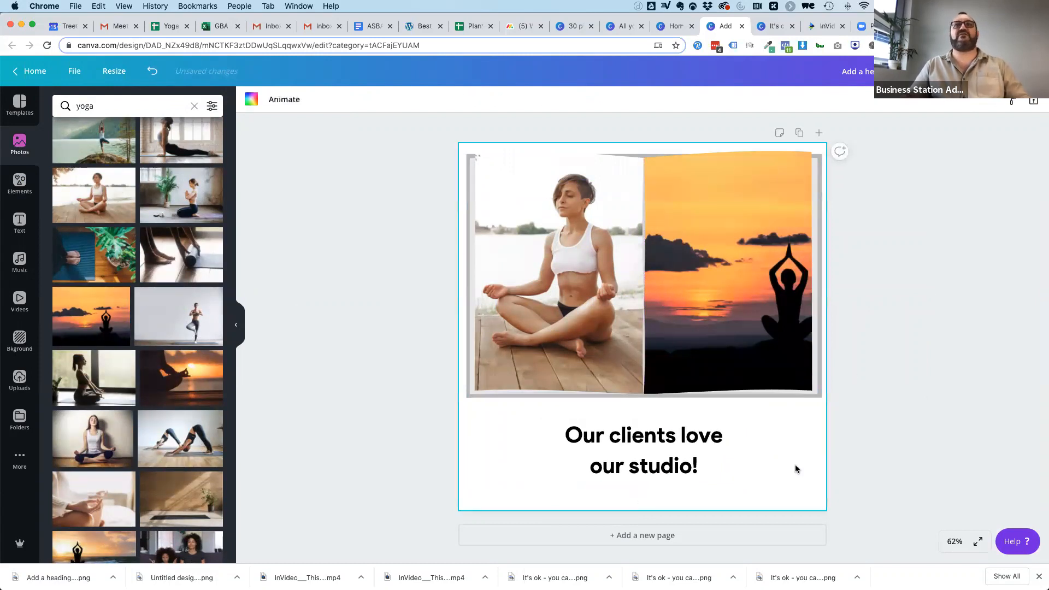
click(251, 100)
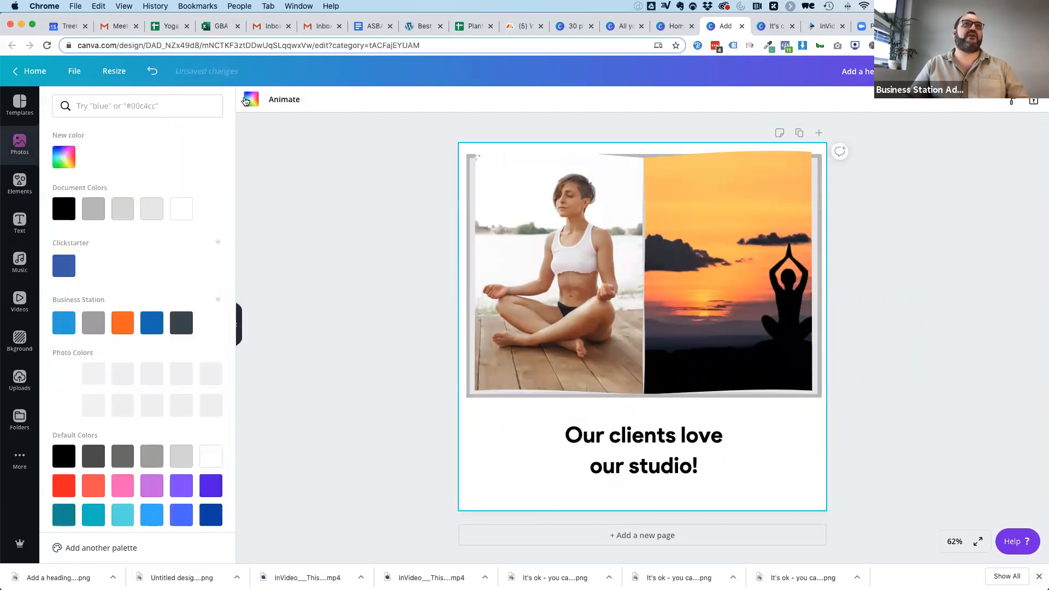
click(150, 212)
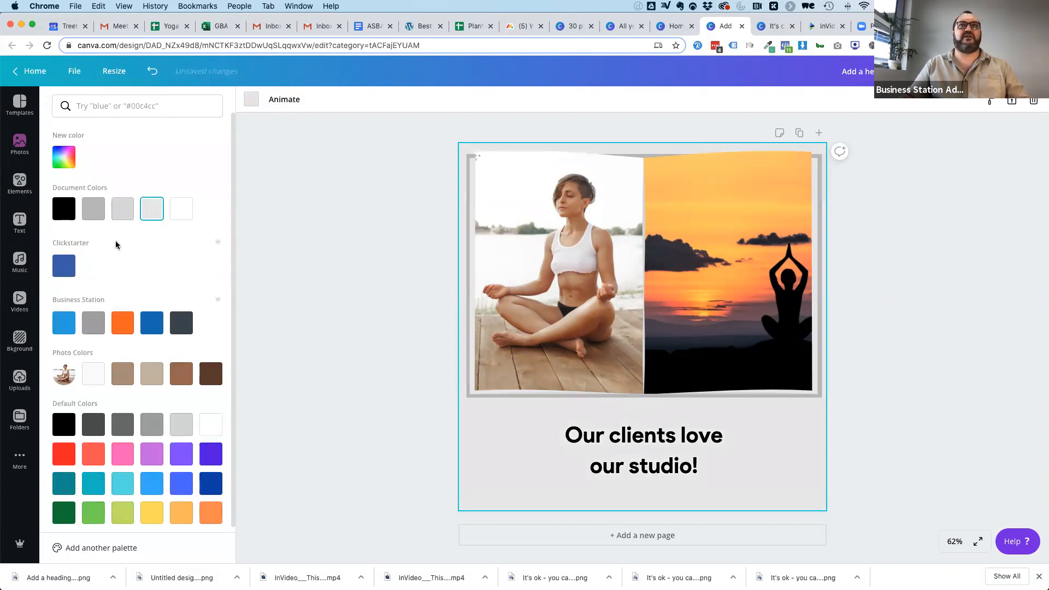
click(385, 258)
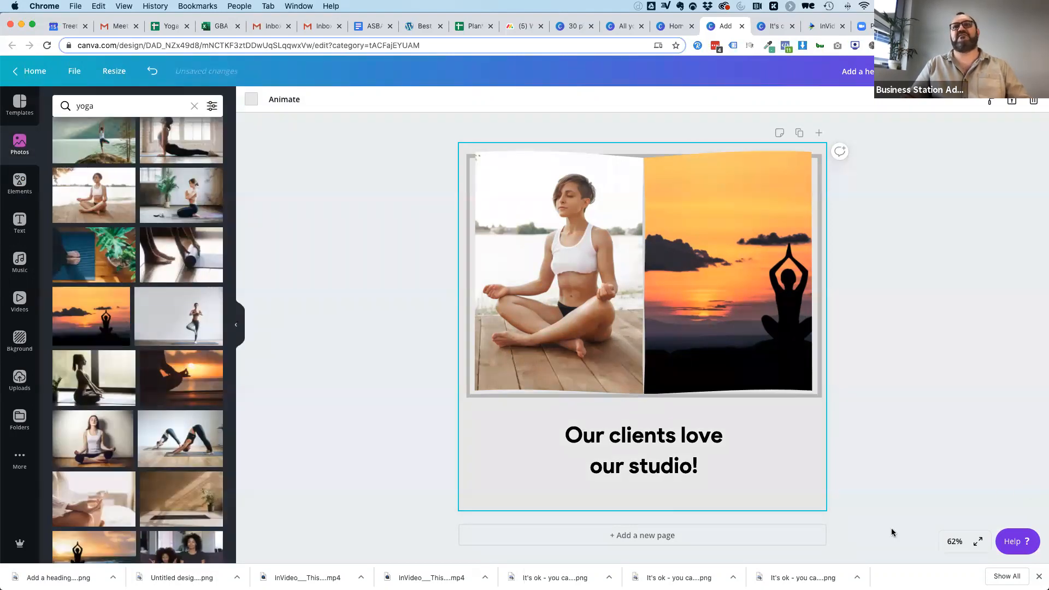
Shift the book frame and heading slightly lower on the page and download the design as a PNG.
drag(637, 342, 637, 360)
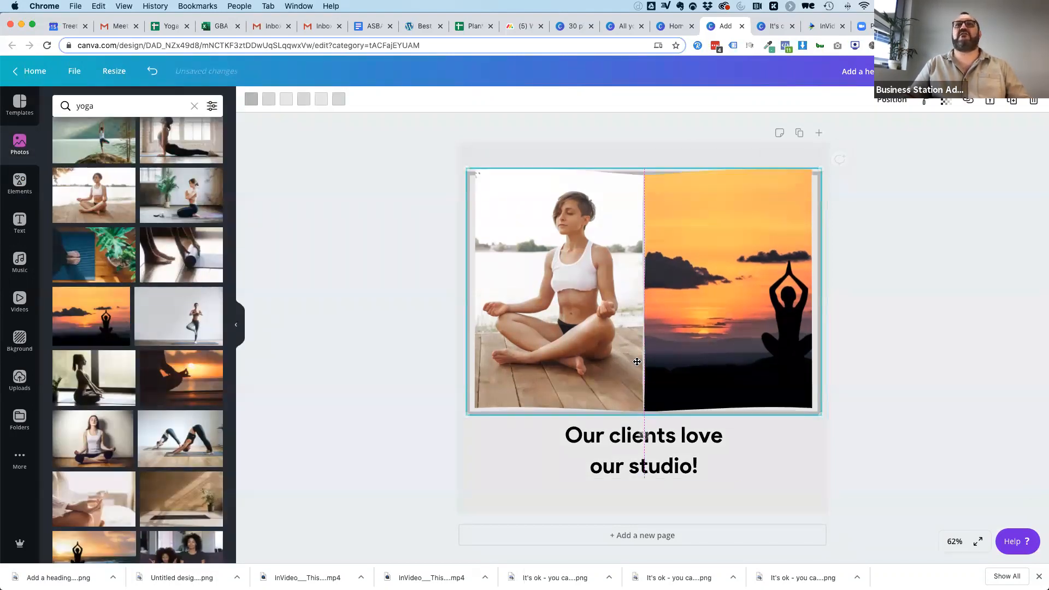
drag(647, 441, 647, 458)
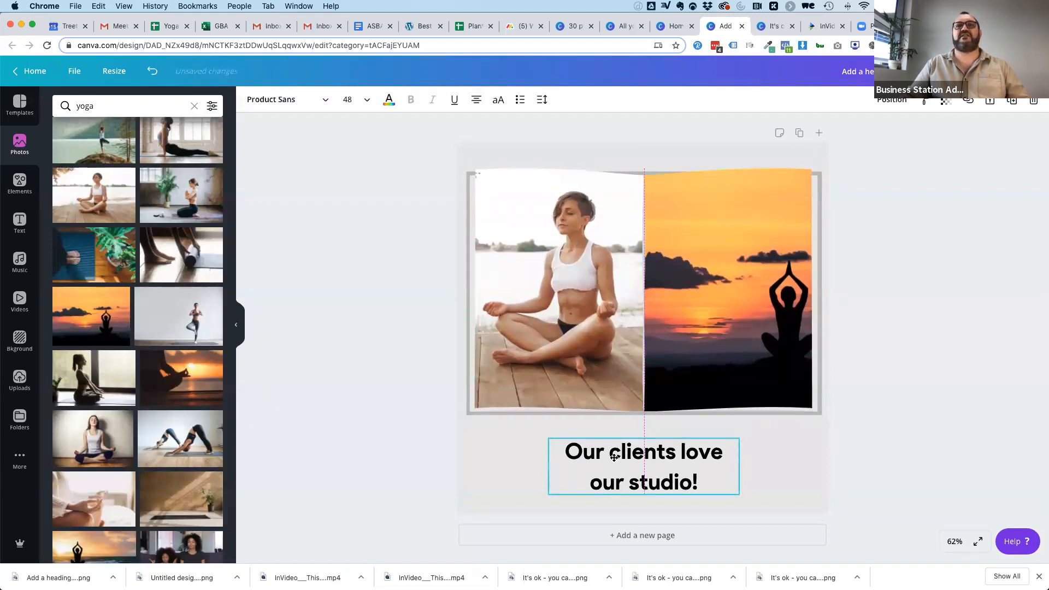
click(902, 328)
click(984, 71)
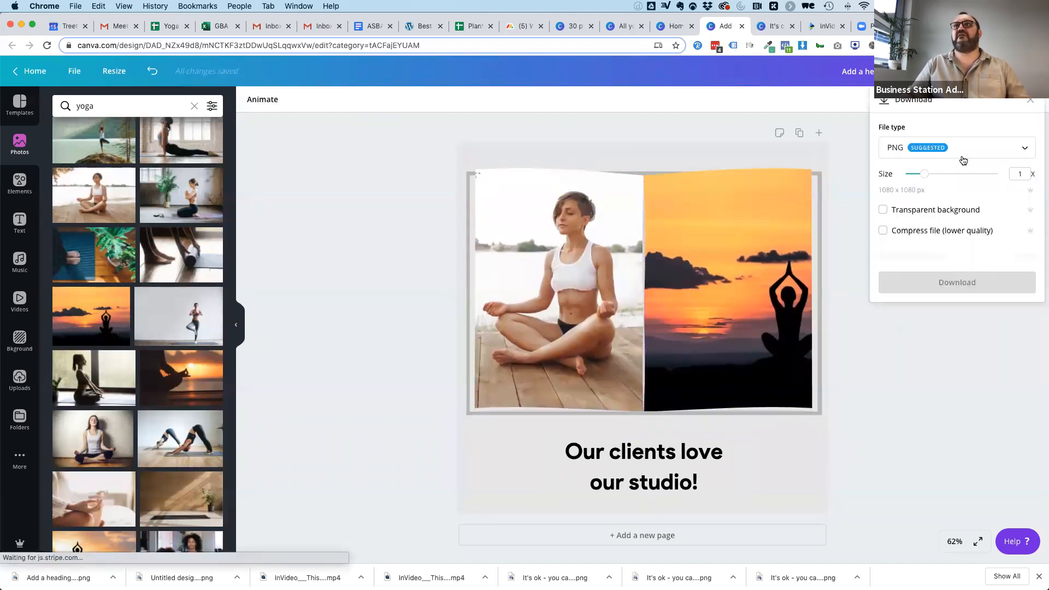
click(956, 256)
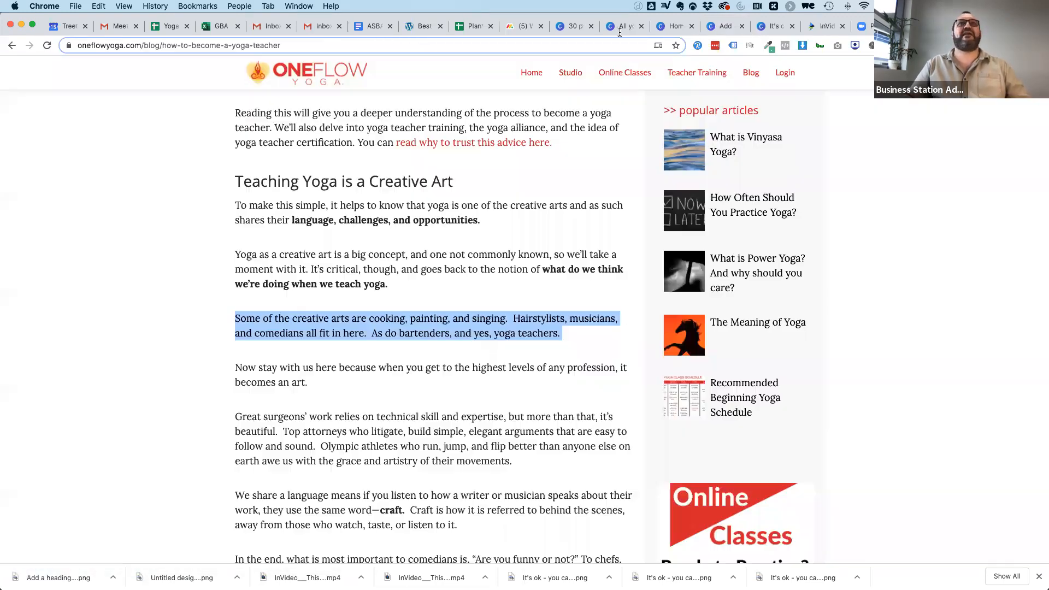
Switch to the yoga teacher blog post and copy the block quote about cooking an omelet.
scroll(273, 408, down, 10)
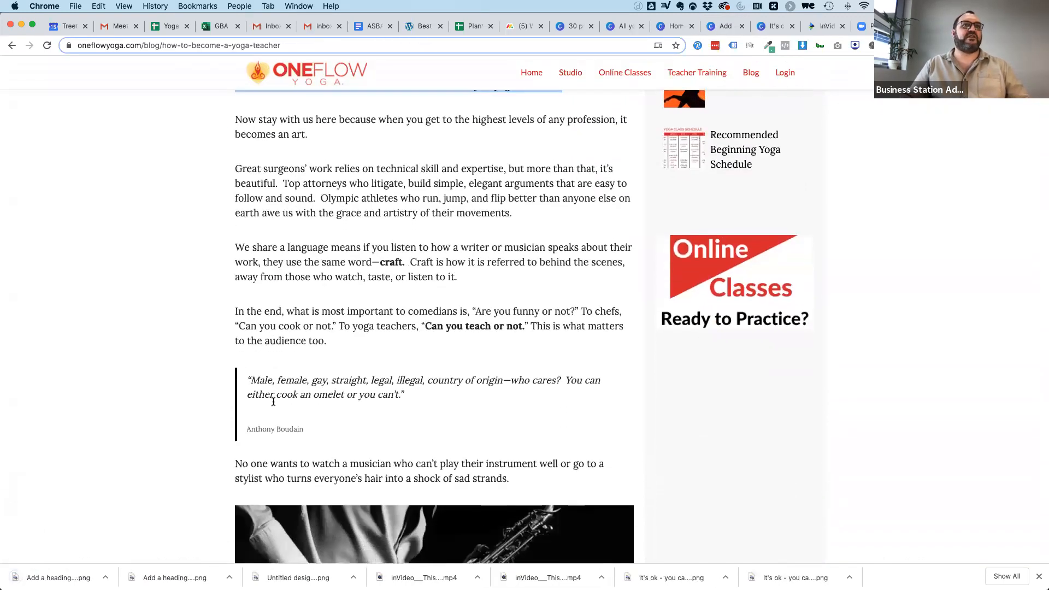
drag(248, 329, 394, 340)
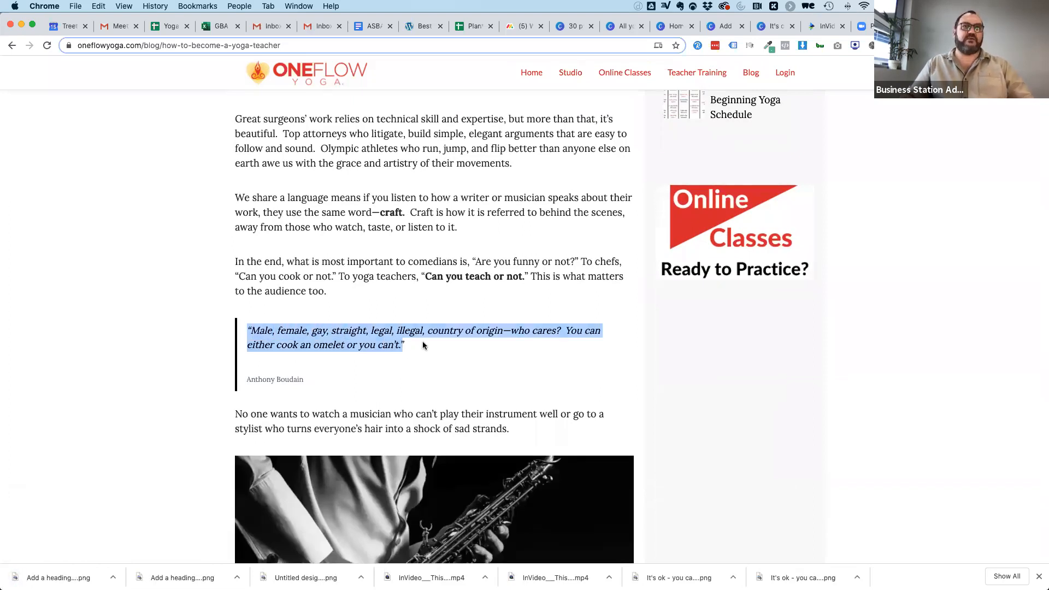
drag(405, 343, 247, 332)
key(super+c)
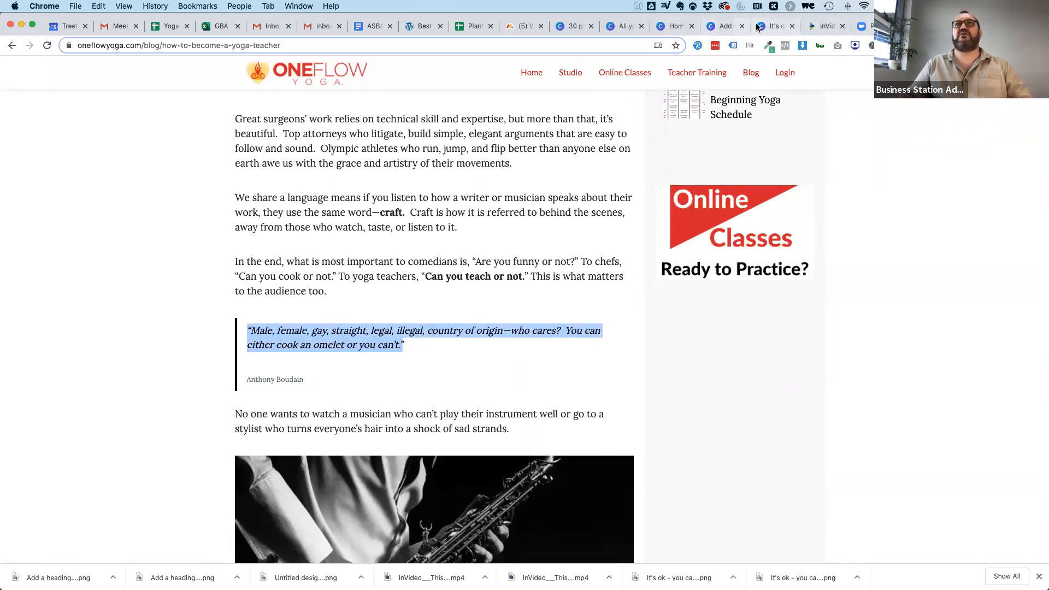
Return to the book design in Canva, replace the heading text with the copied quote, and move it up to fit the page.
click(776, 26)
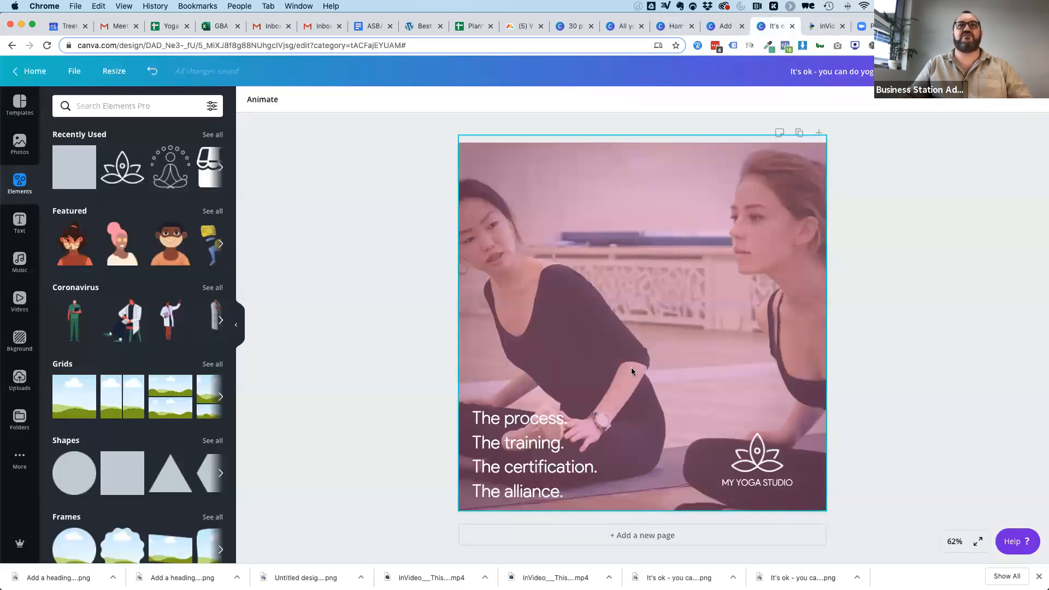
click(726, 26)
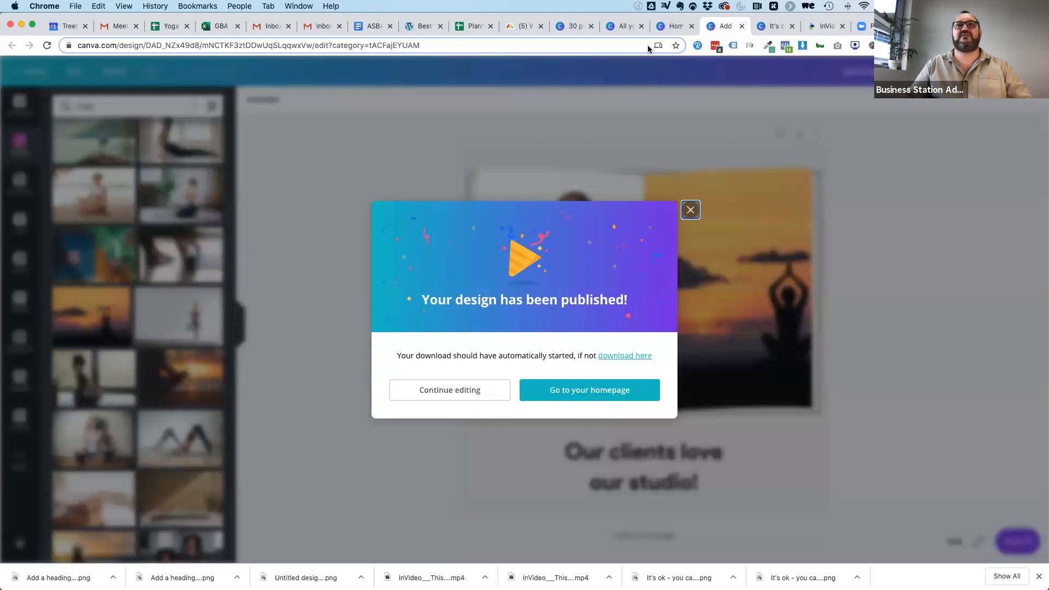
click(690, 210)
double_click(644, 467)
key(super+v)
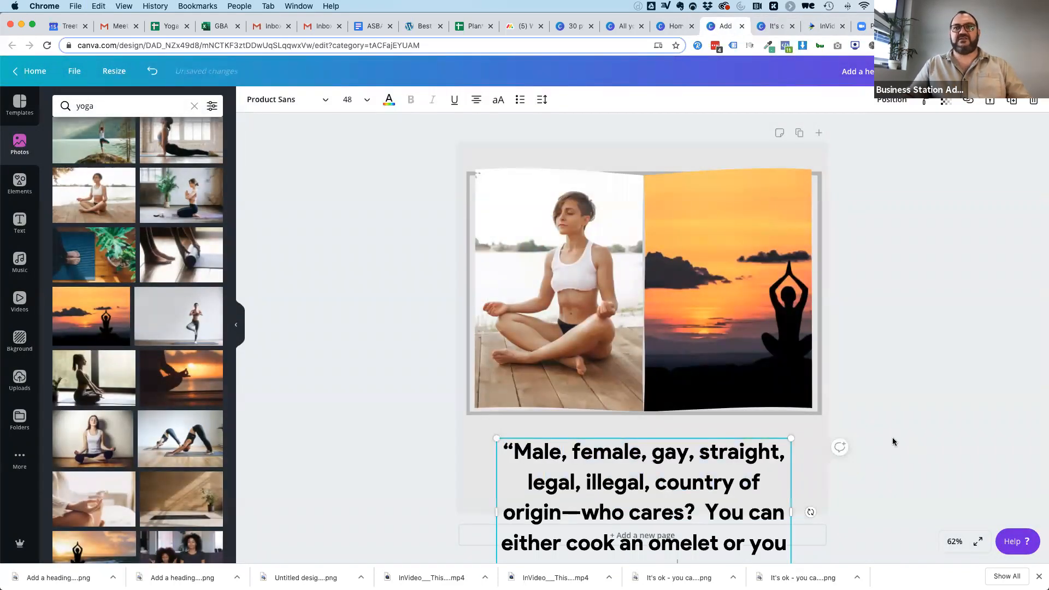
scroll(916, 454, down, 1)
click(923, 430)
click(600, 452)
drag(579, 434, 579, 346)
Delete the open-book frame and both of its photos, keeping only the quote on the grey page.
click(699, 223)
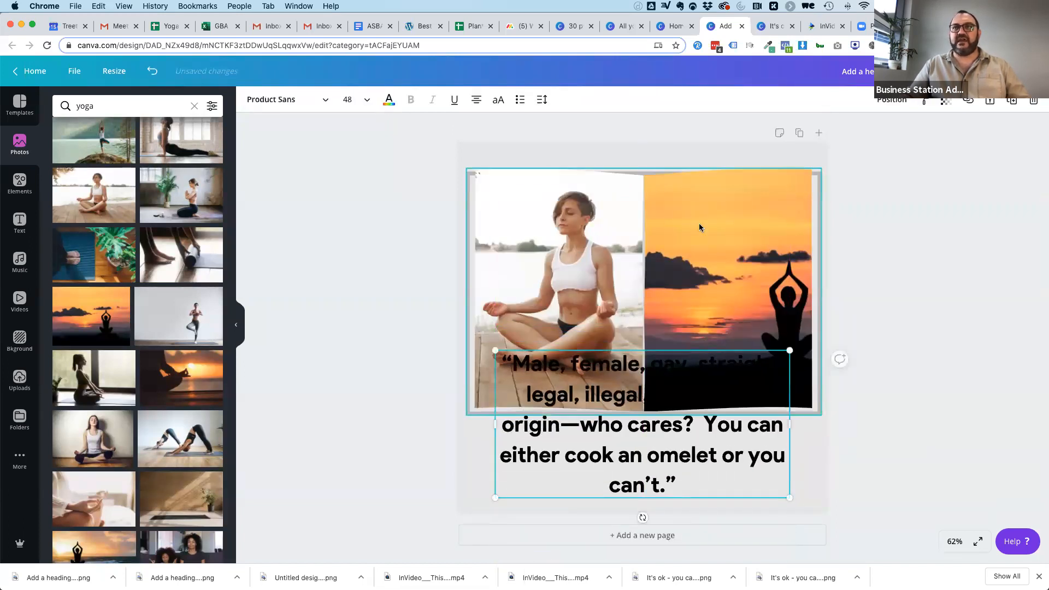
key(super+z)
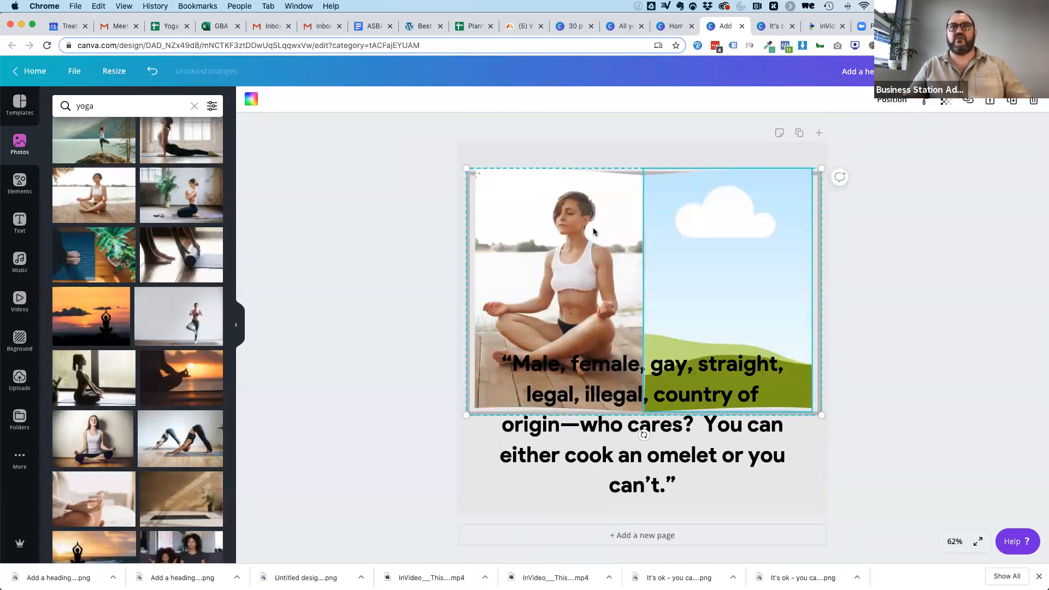
key(super+z)
key(super+z)
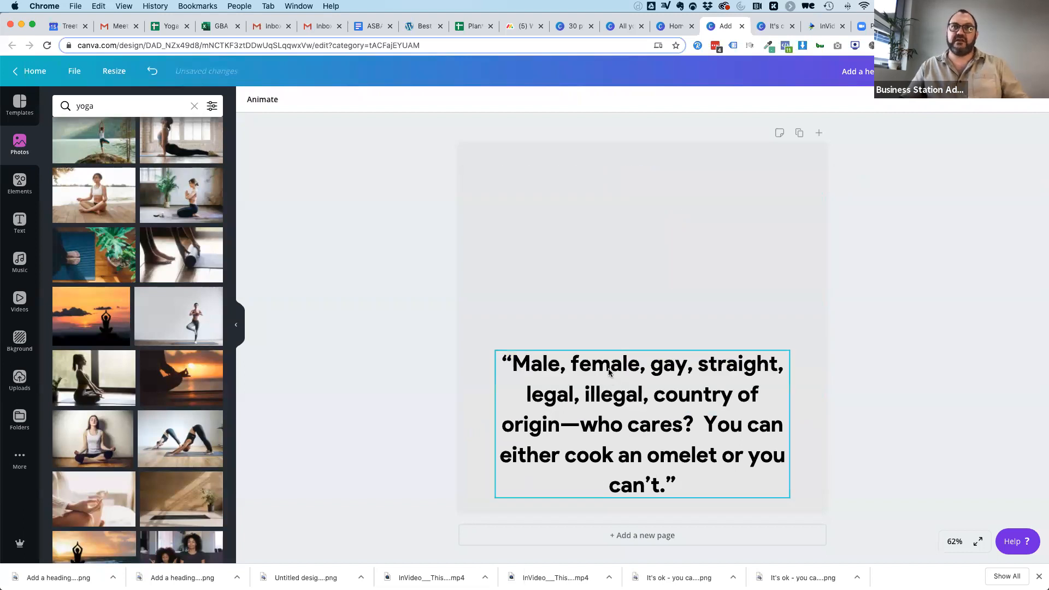
Reduce the quote's line height to 1.03.
click(540, 99)
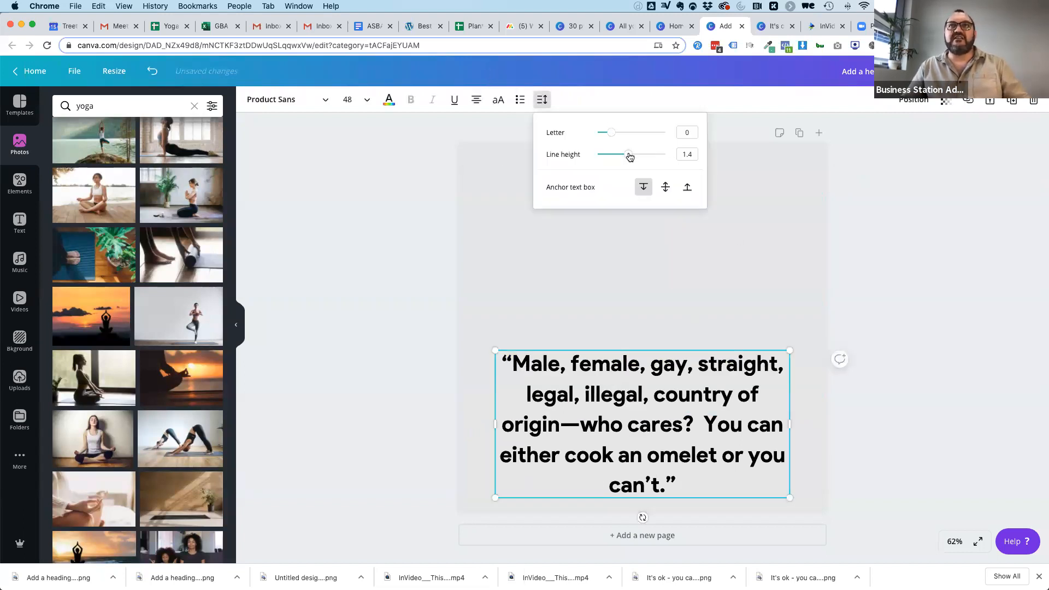
drag(621, 157, 616, 158)
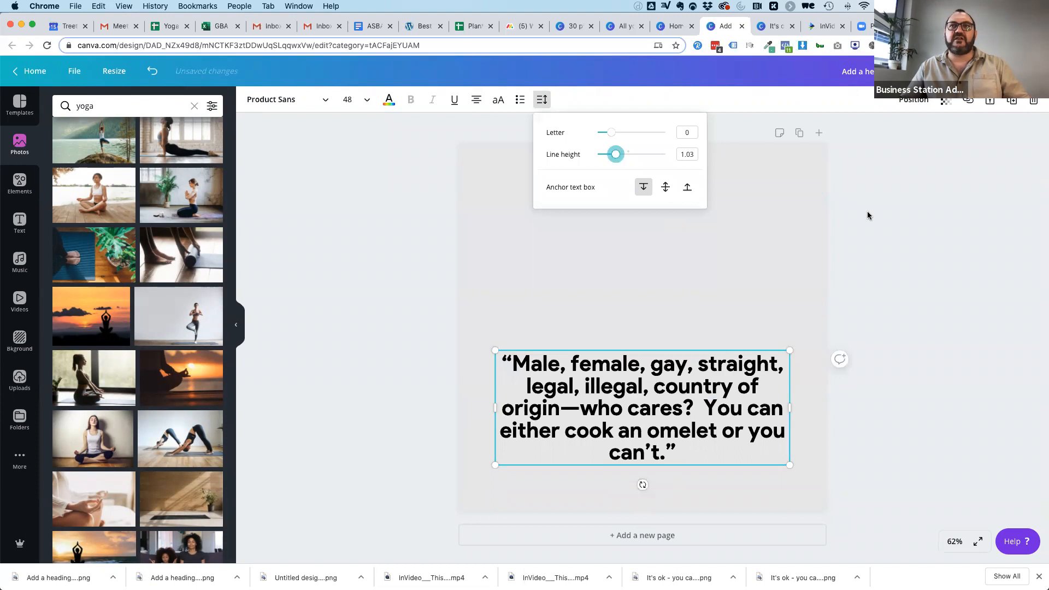
click(363, 141)
Change the quote's font to Product Sans Light Regular.
click(656, 439)
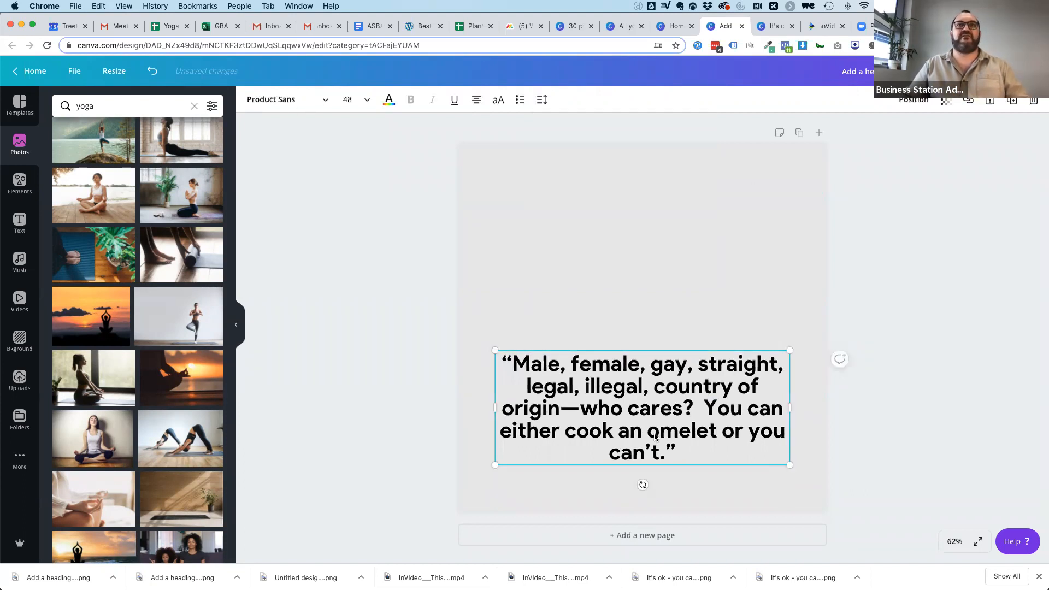
click(293, 102)
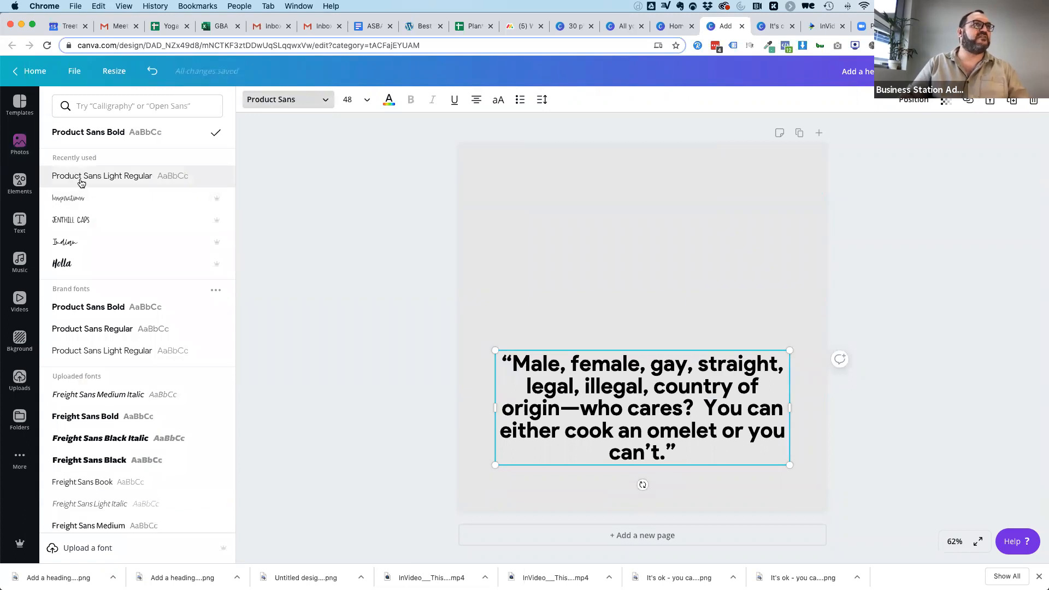
scroll(89, 372, down, 3)
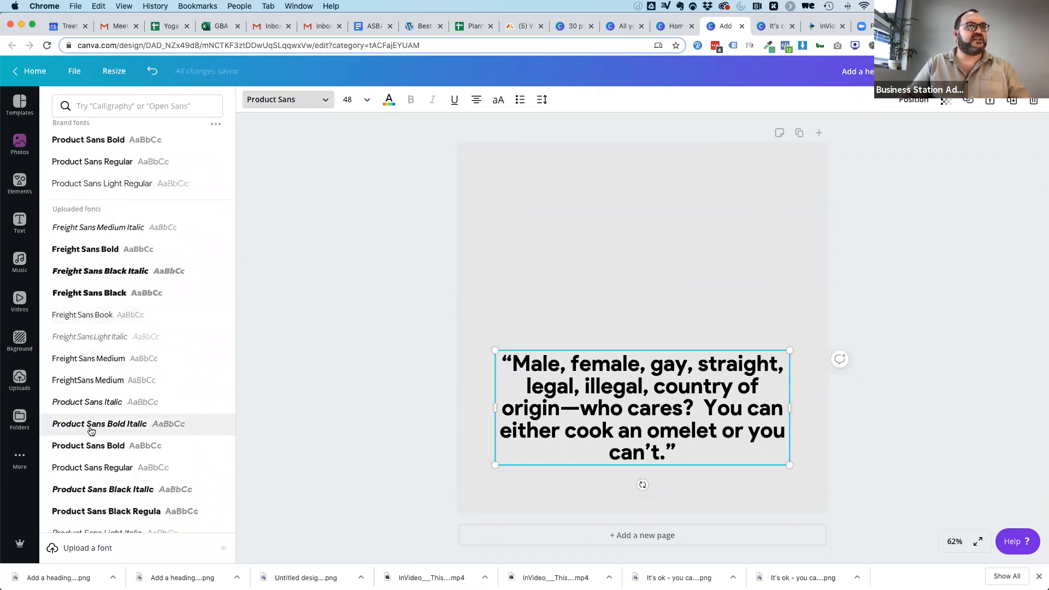
scroll(89, 375, down, 3)
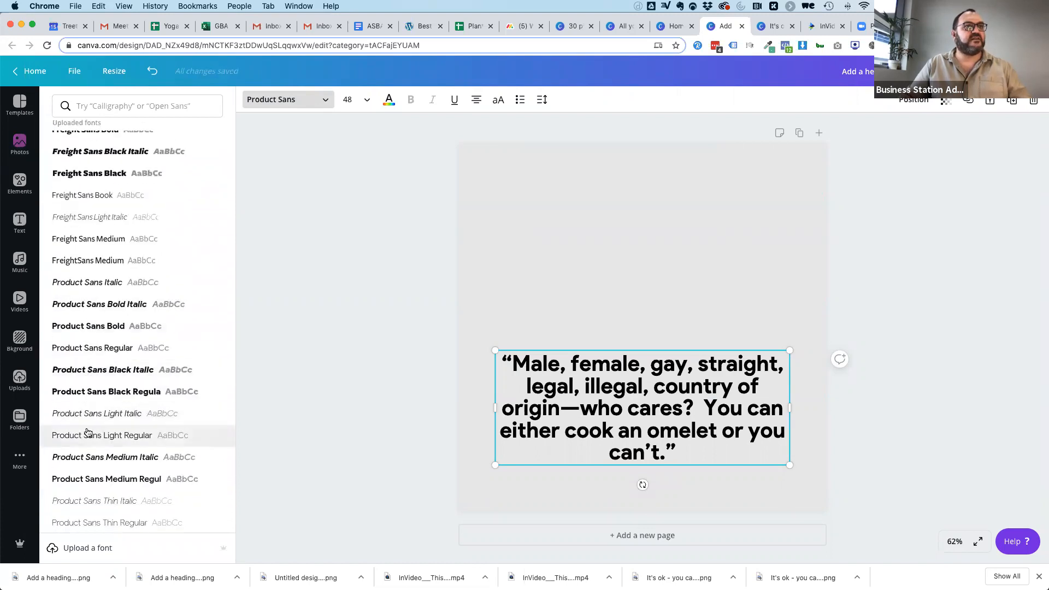
click(87, 439)
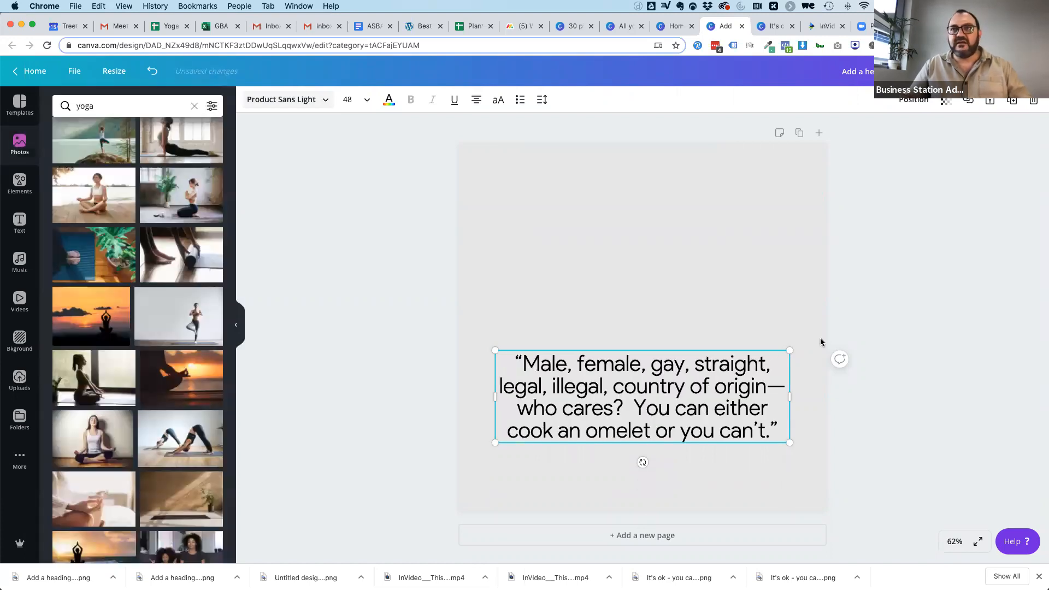
Move the quote up to the middle of the page and duplicate it below.
drag(657, 373, 613, 423)
click(623, 358)
click(622, 312)
key(super+d)
Replace the text of the lower quote copy with "The same goes for teaching yoga!".
double_click(614, 422)
key(super+a)
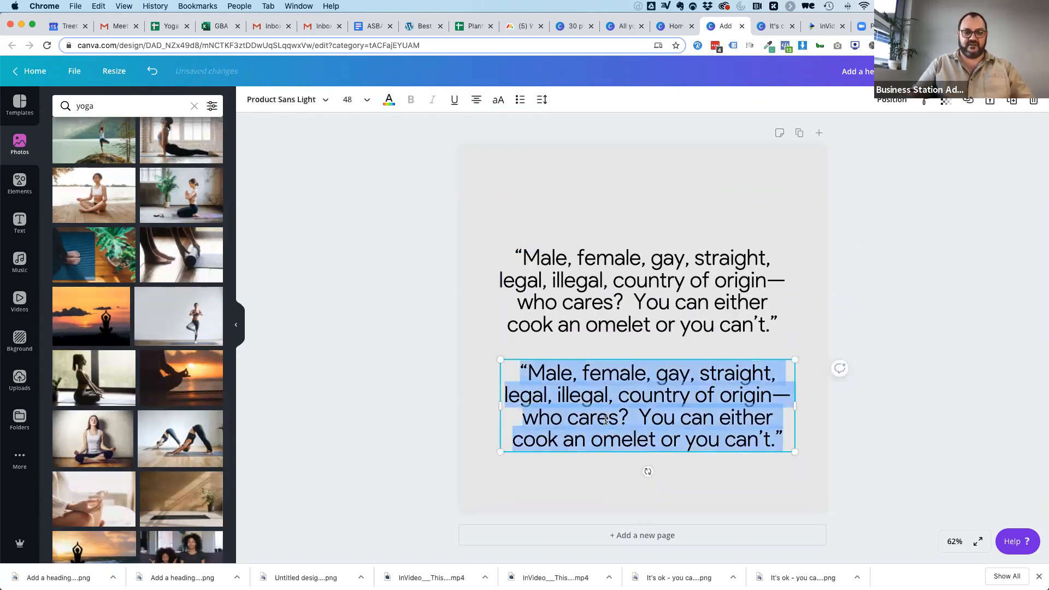
text(The same goes for)
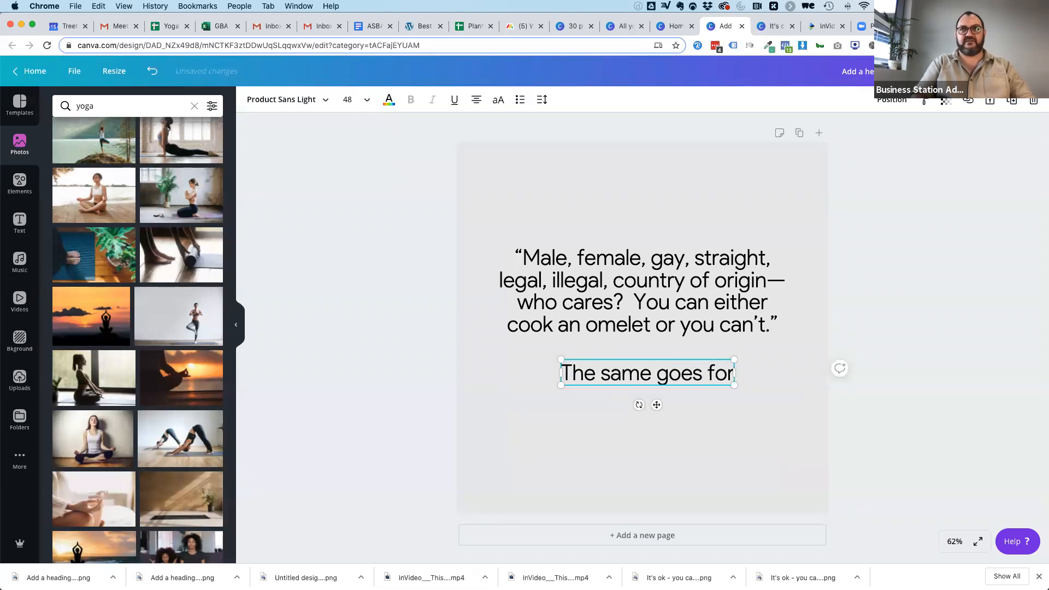
text( teaching yoga!)
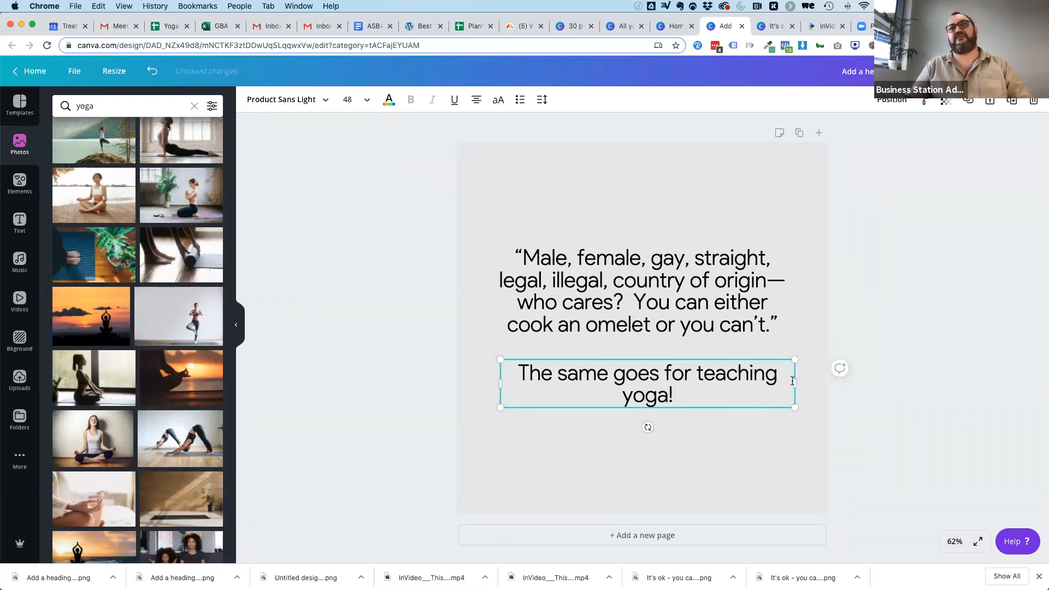
Narrow the "The same goes for teaching yoga!" text box so it wraps after "for", and centre it under the quote.
drag(796, 381, 691, 380)
click(594, 426)
drag(578, 374, 623, 379)
click(323, 141)
Set the photo of the woman in tree pose against a pale wall as the page background.
scroll(78, 406, down, 2)
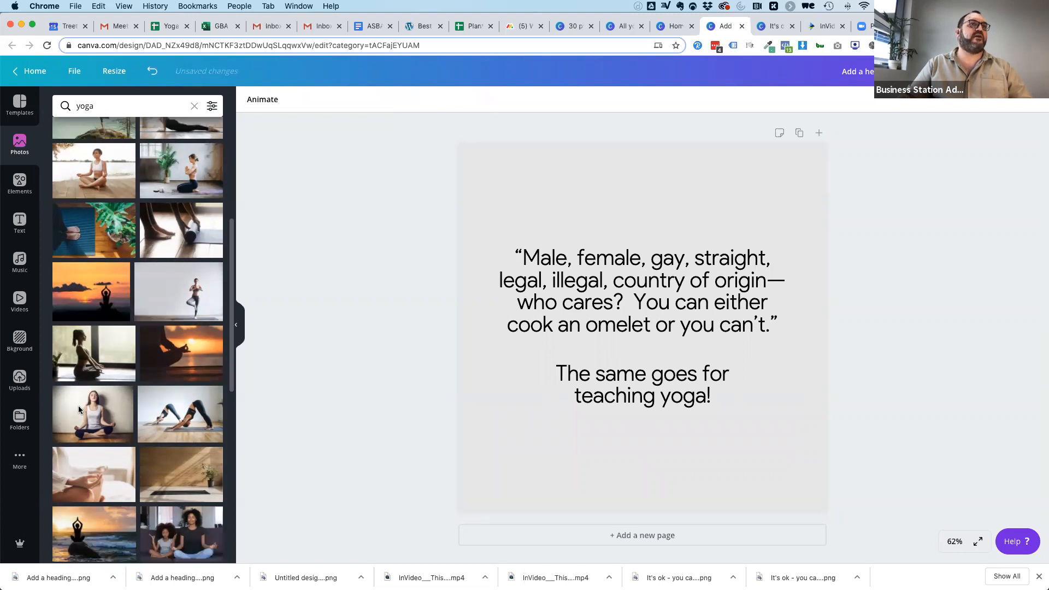
scroll(77, 405, down, 1)
drag(178, 246, 473, 205)
Shrink the quote and move both text blocks into the empty wall area beside the woman.
drag(599, 258, 582, 187)
drag(771, 171, 688, 197)
drag(624, 383, 563, 295)
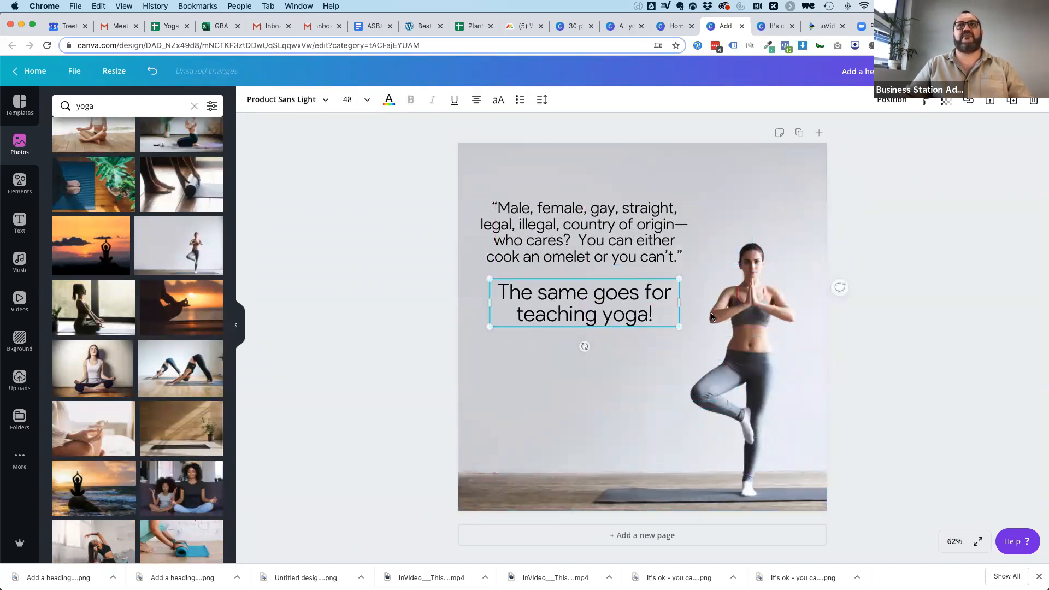
click(942, 307)
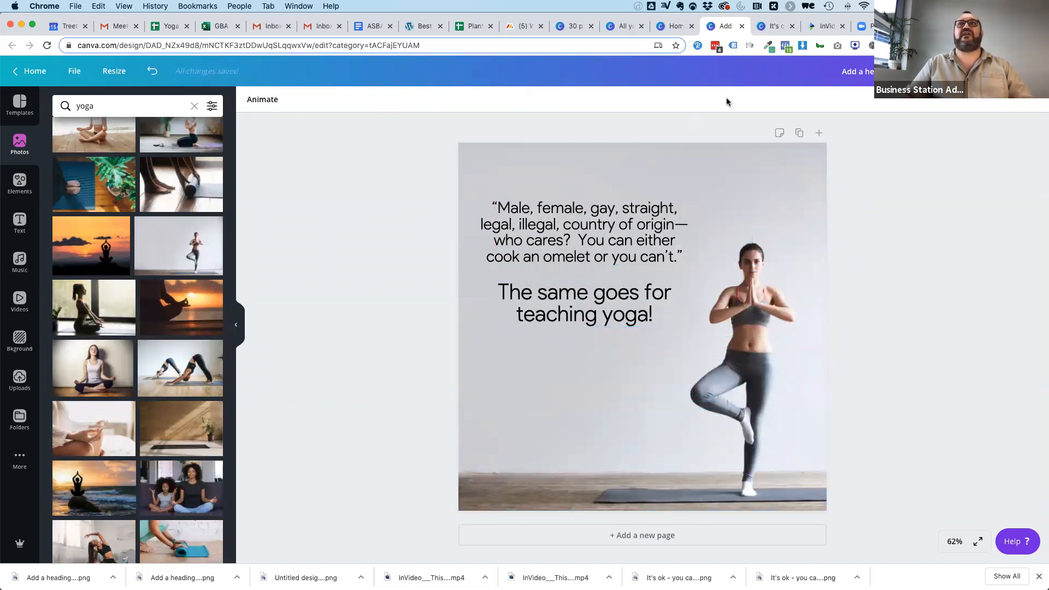
Copy the lotus logo and "MY YOGA STUDIO" text from the "It's ok" design and place them below "The same goes for teaching yoga!".
click(775, 24)
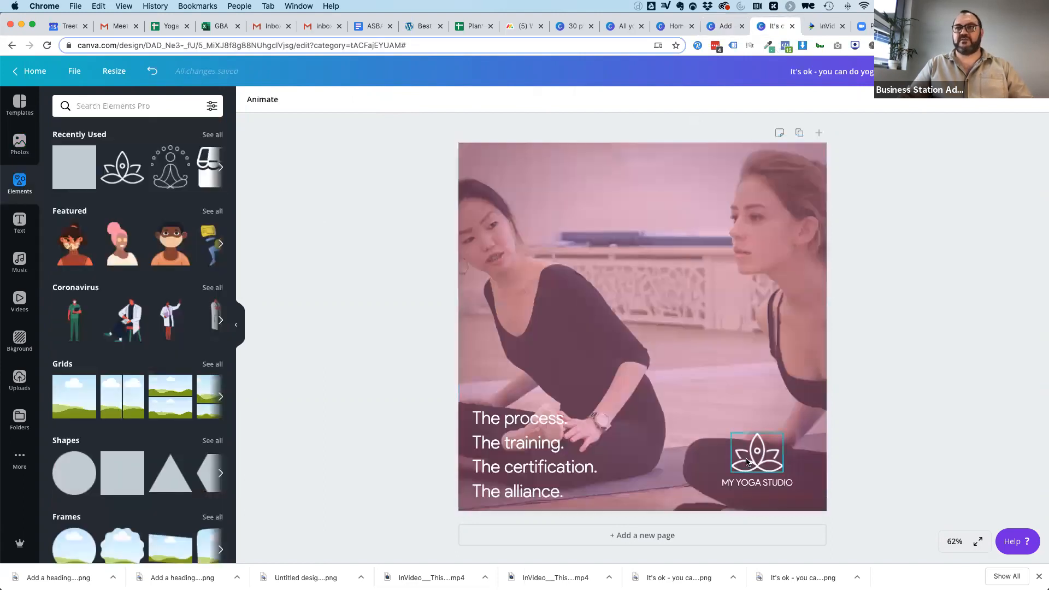
click(756, 454)
shift+click(741, 488)
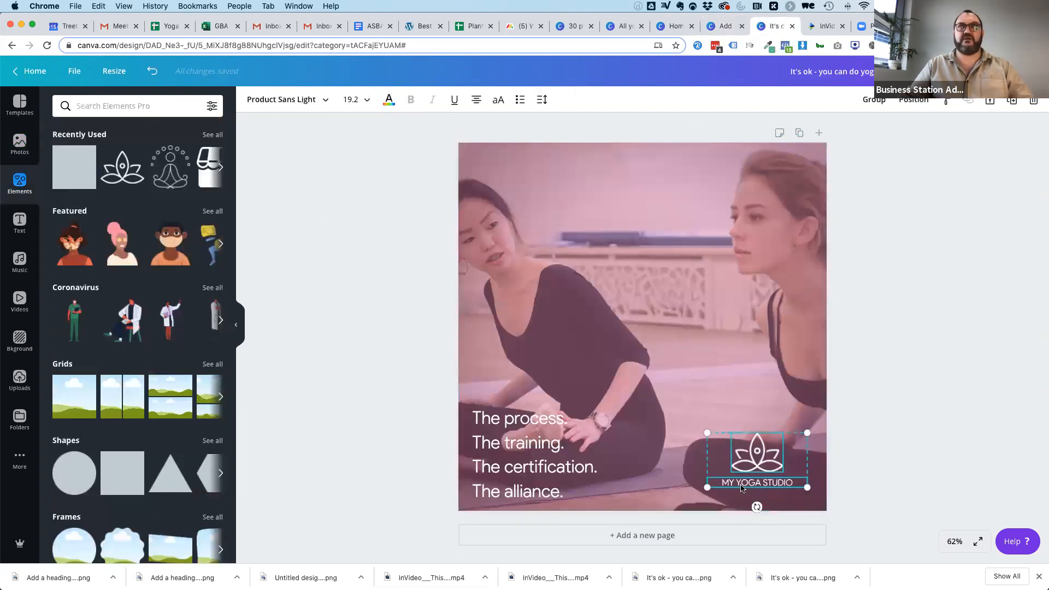
click(723, 30)
click(662, 402)
key(cmd+v)
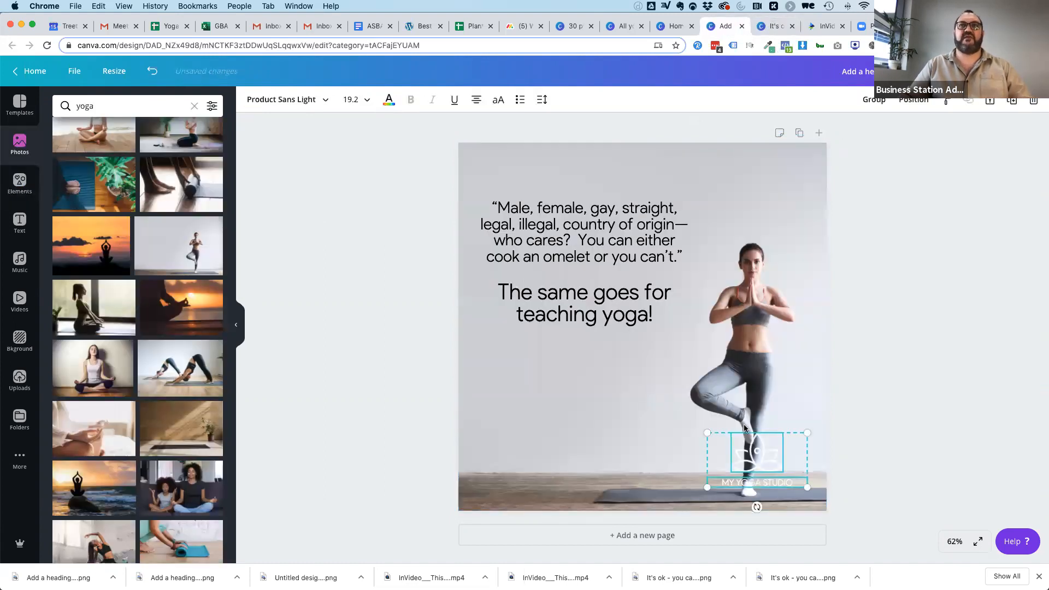
drag(761, 452, 587, 362)
click(963, 302)
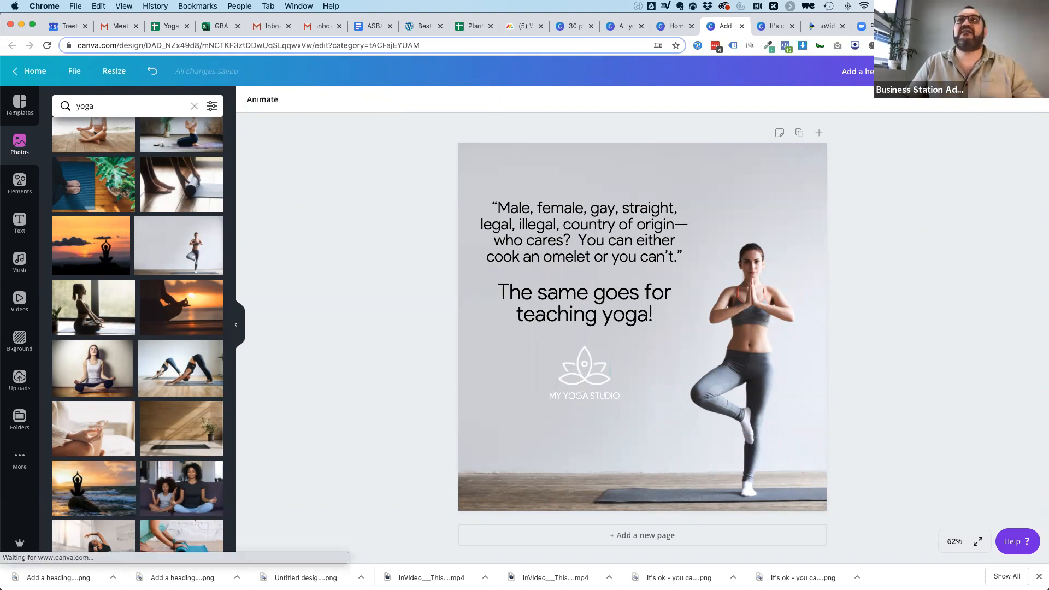
Download the tree pose quote design as a PNG.
click(983, 71)
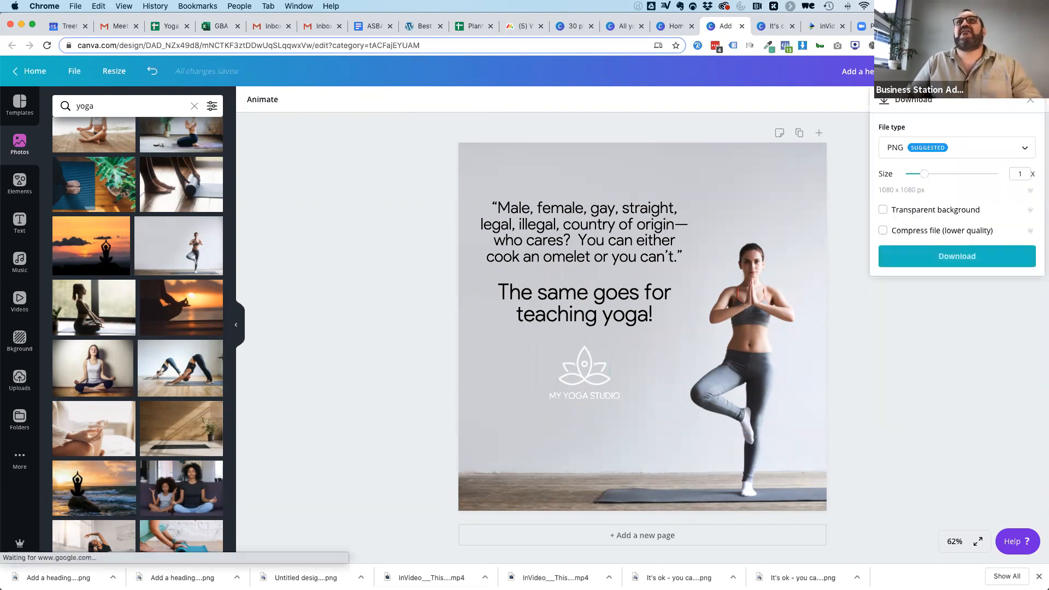
click(959, 259)
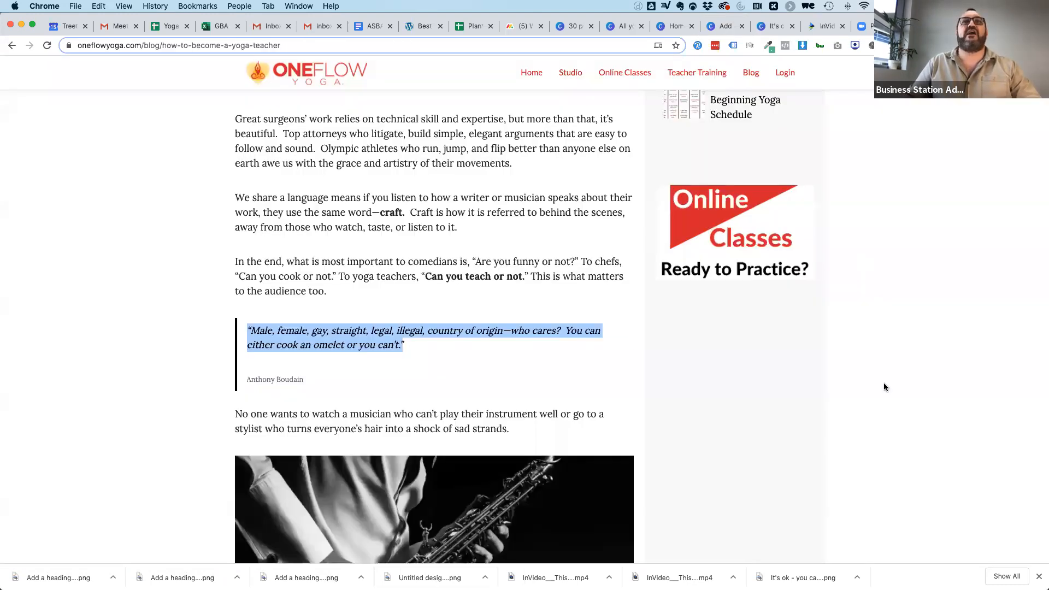
Look through the "How to Become a Yoga Teacher" blog post for further quotes and passages to reuse as posts.
scroll(884, 385, down, 20)
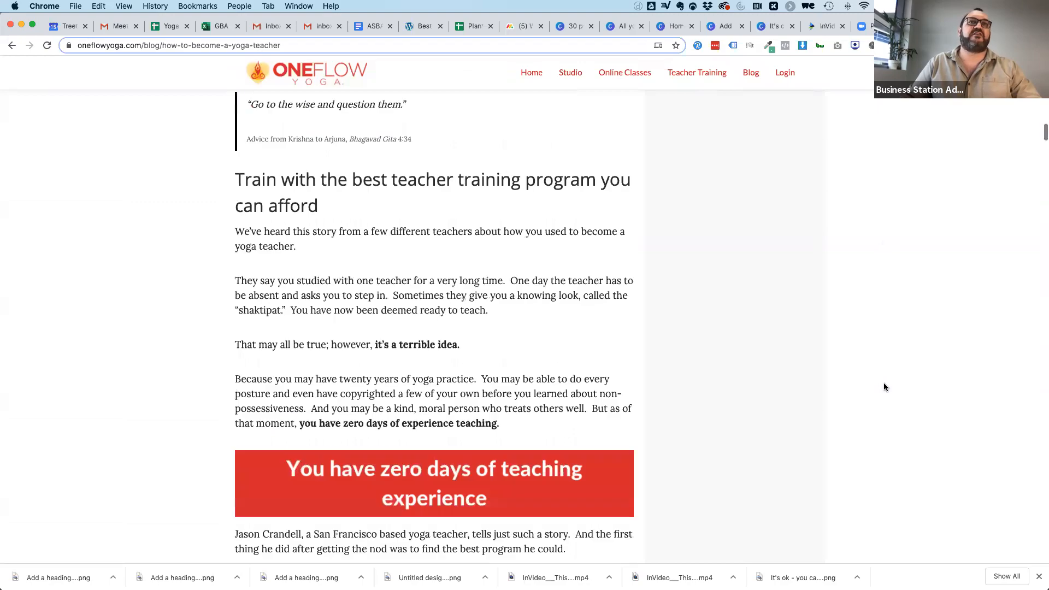
scroll(886, 387, down, 20)
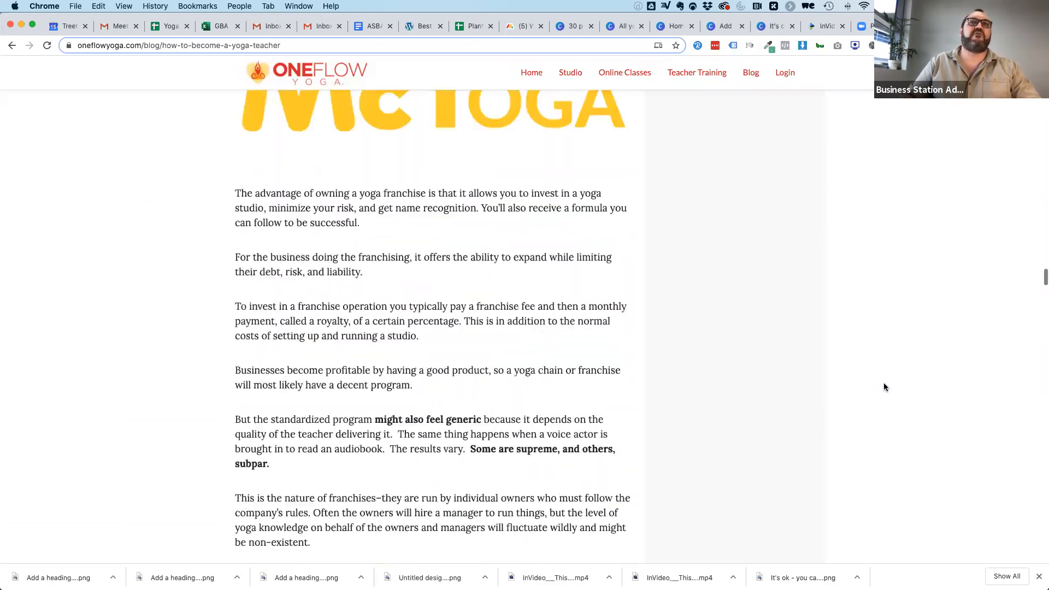
scroll(885, 387, down, 20)
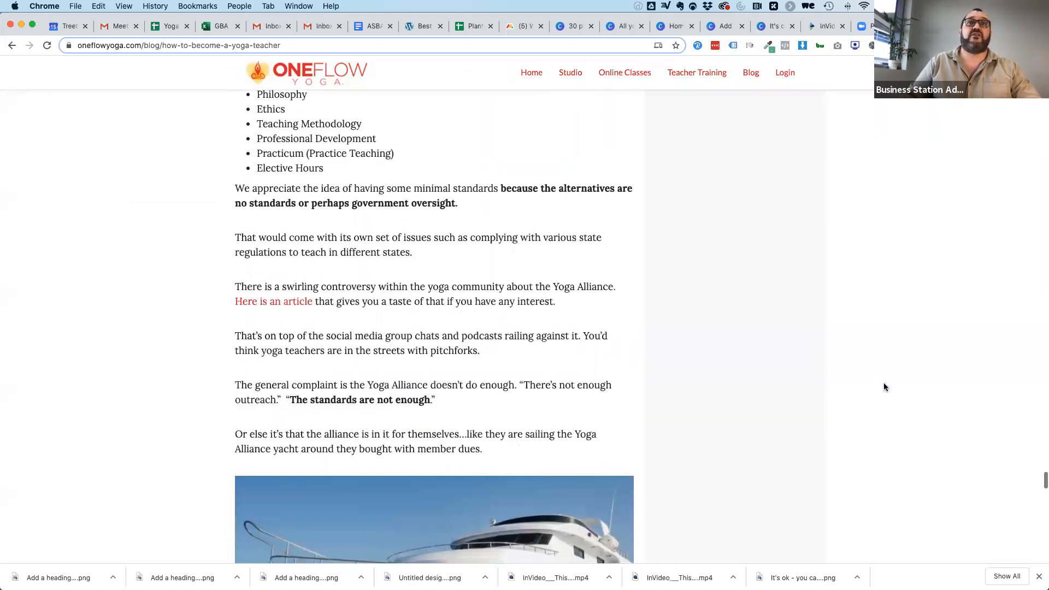
scroll(885, 387, up, 20)
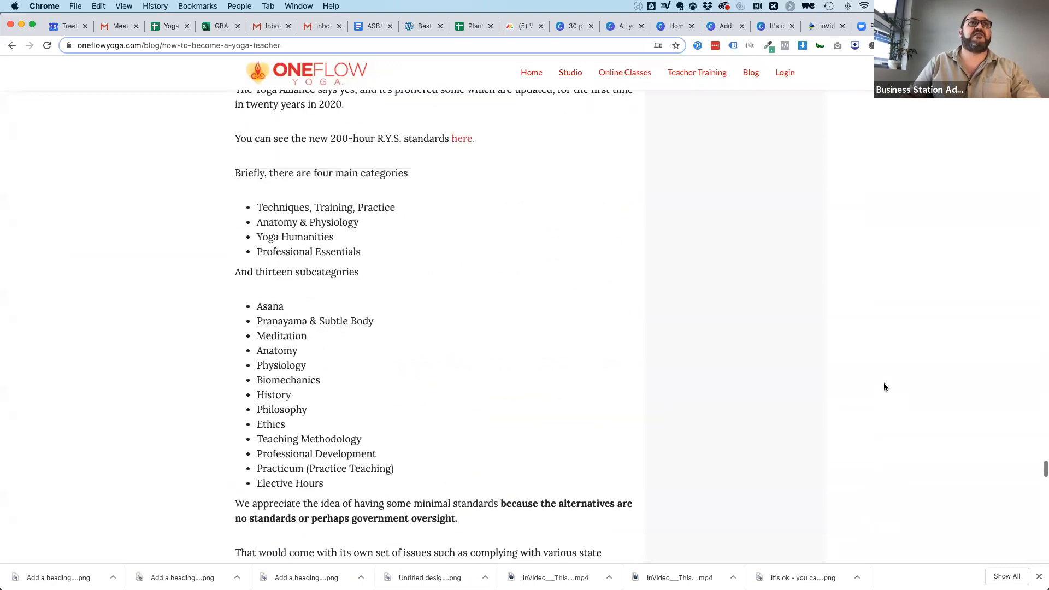
scroll(885, 387, up, 6)
scroll(885, 387, down, 20)
scroll(885, 387, up, 2)
scroll(885, 386, down, 20)
scroll(656, 213, up, 4)
scroll(656, 213, up, 6)
scroll(508, 384, down, 2)
scroll(507, 384, down, 2)
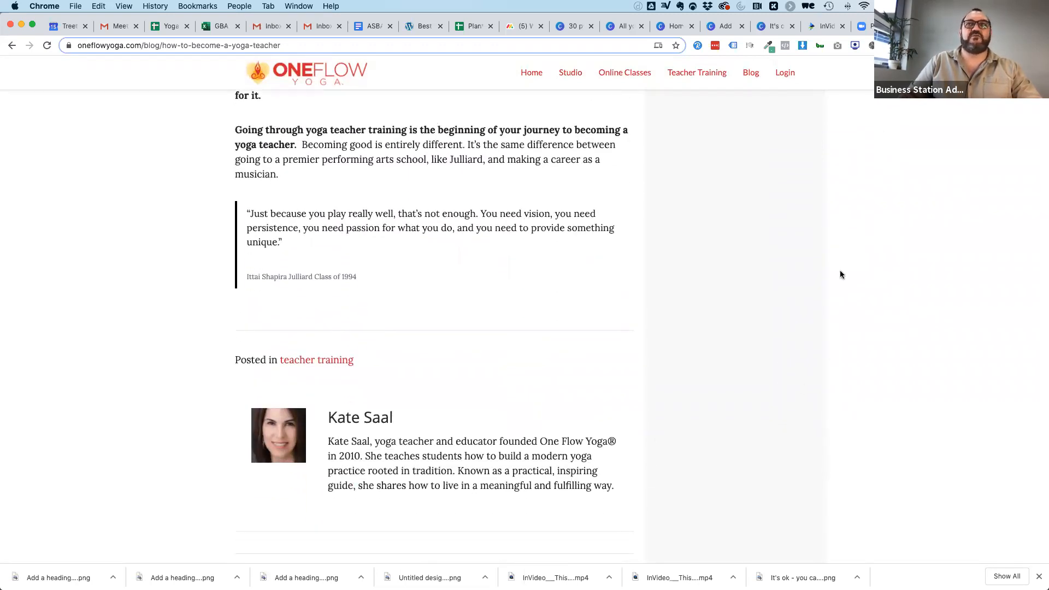
scroll(874, 132, up, 20)
scroll(874, 135, up, 20)
scroll(874, 136, up, 15)
scroll(846, 433, down, 5)
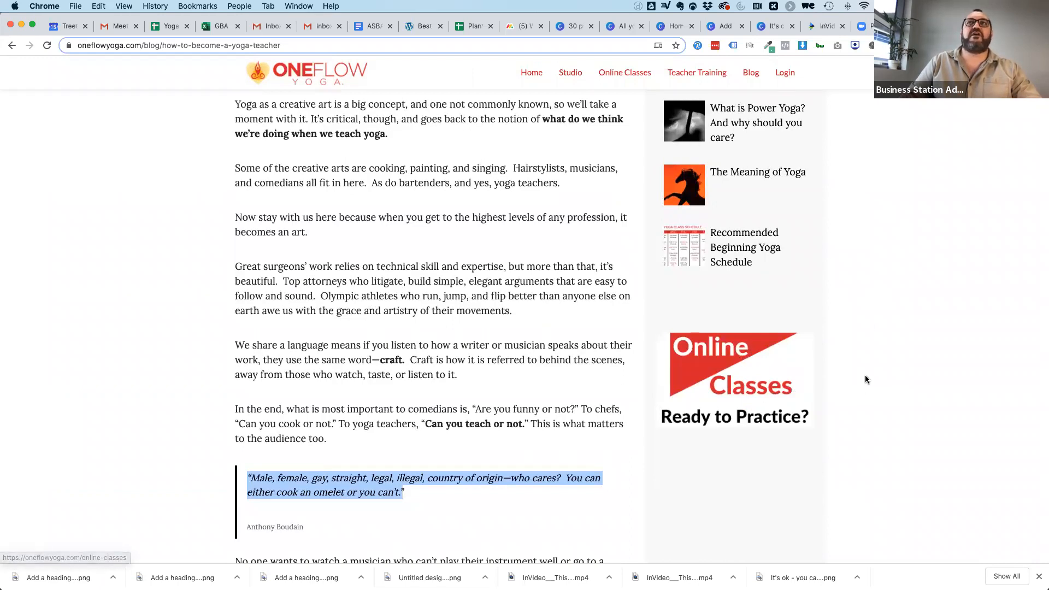
scroll(865, 321, up, 4)
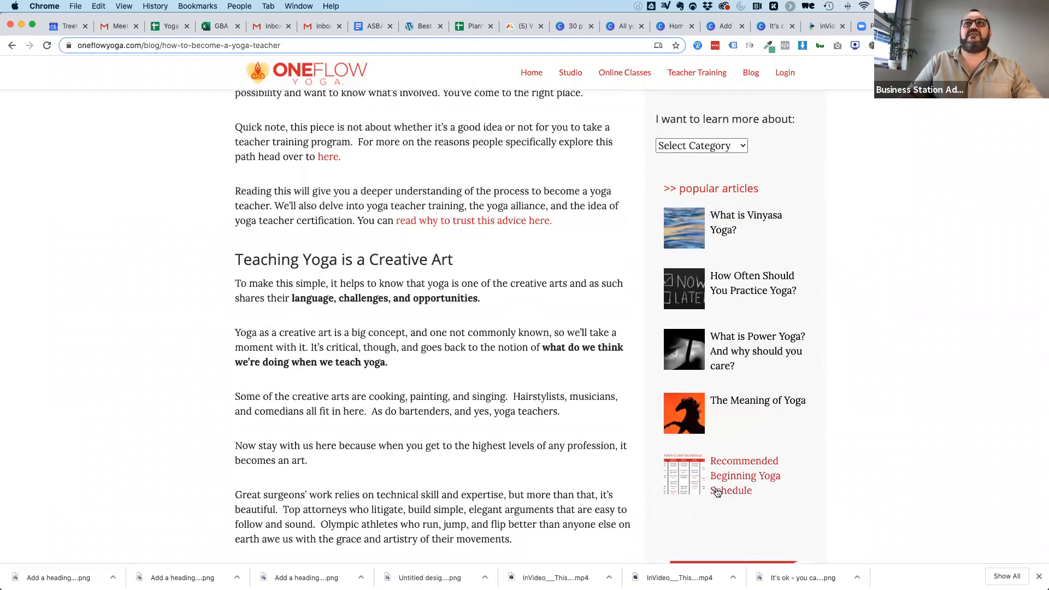
scroll(930, 302, up, 3)
scroll(931, 302, up, 3)
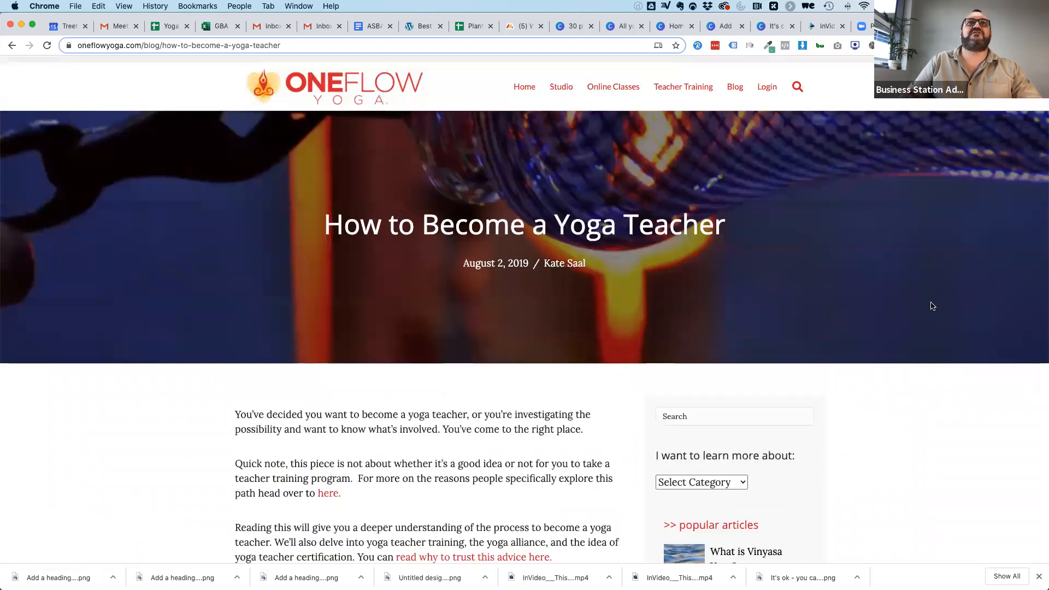
scroll(917, 415, down, 6)
scroll(917, 419, down, 5)
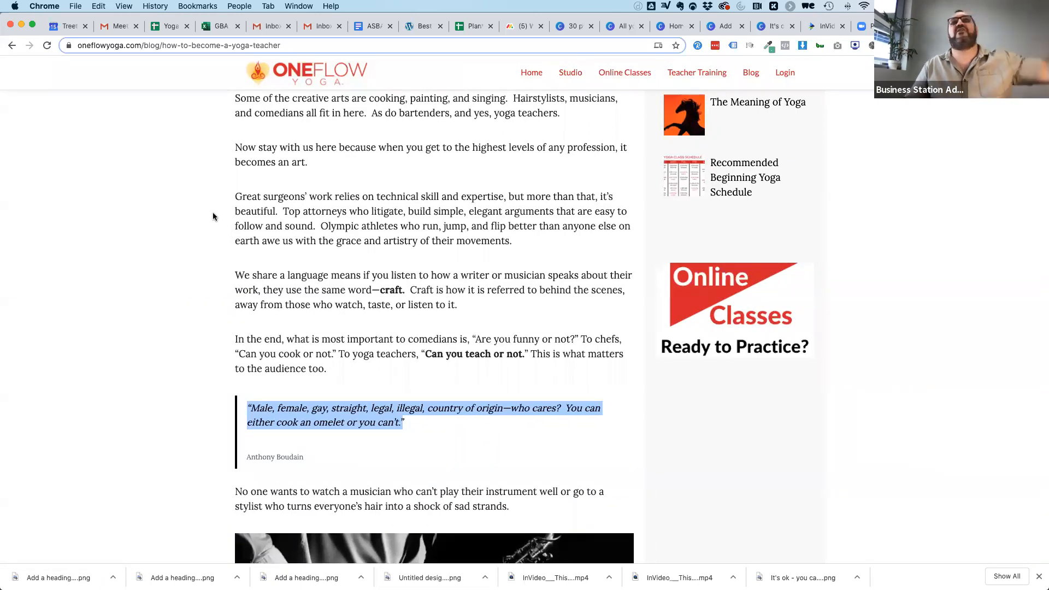
Return to the tree pose quote design in Canva and dismiss the published message.
click(678, 26)
click(722, 27)
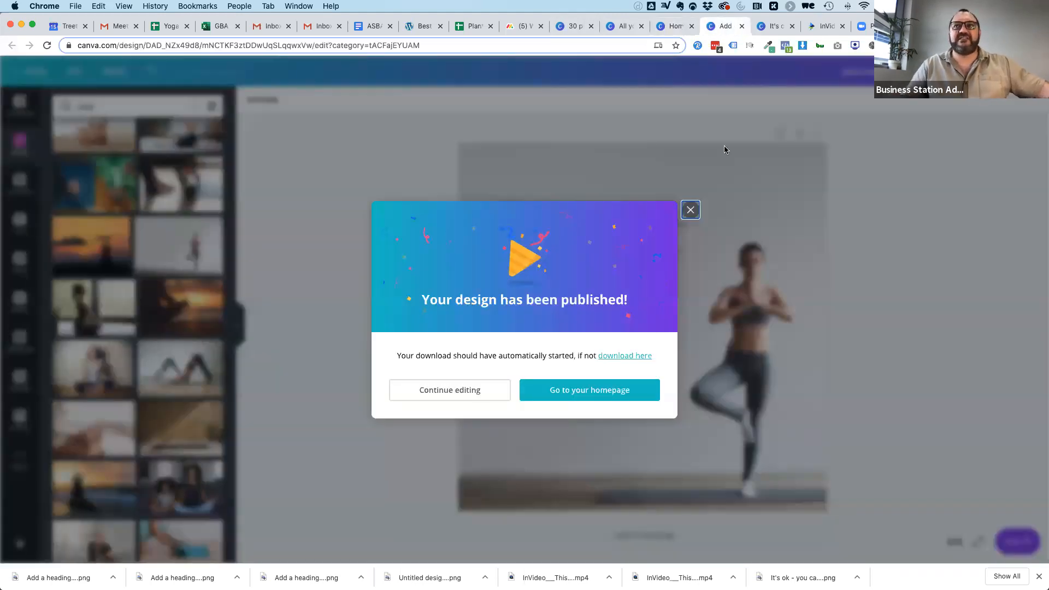
click(691, 213)
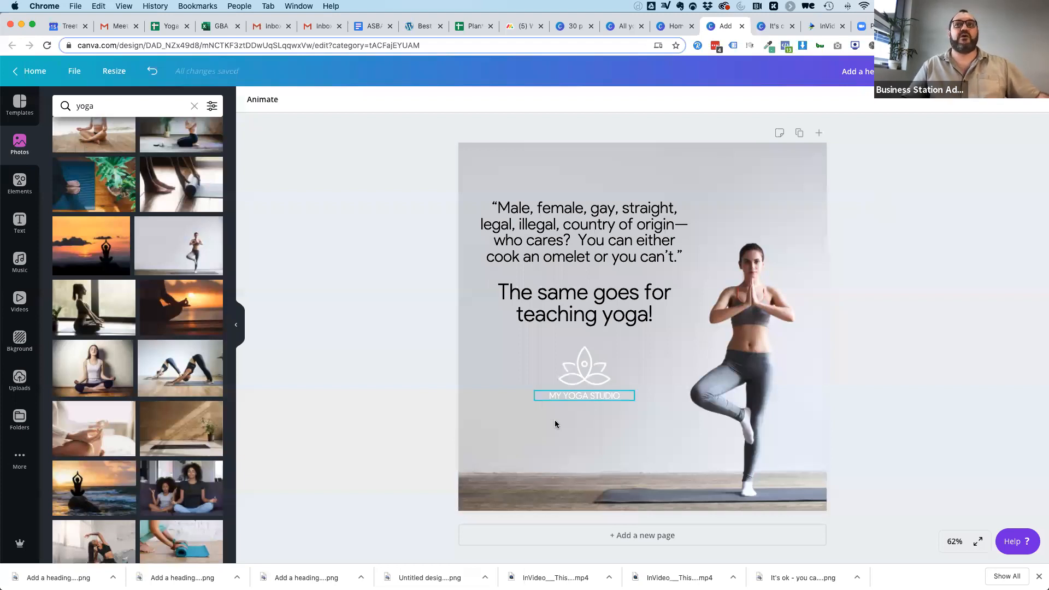
drag(591, 370, 585, 365)
click(911, 329)
drag(602, 219, 604, 219)
click(919, 257)
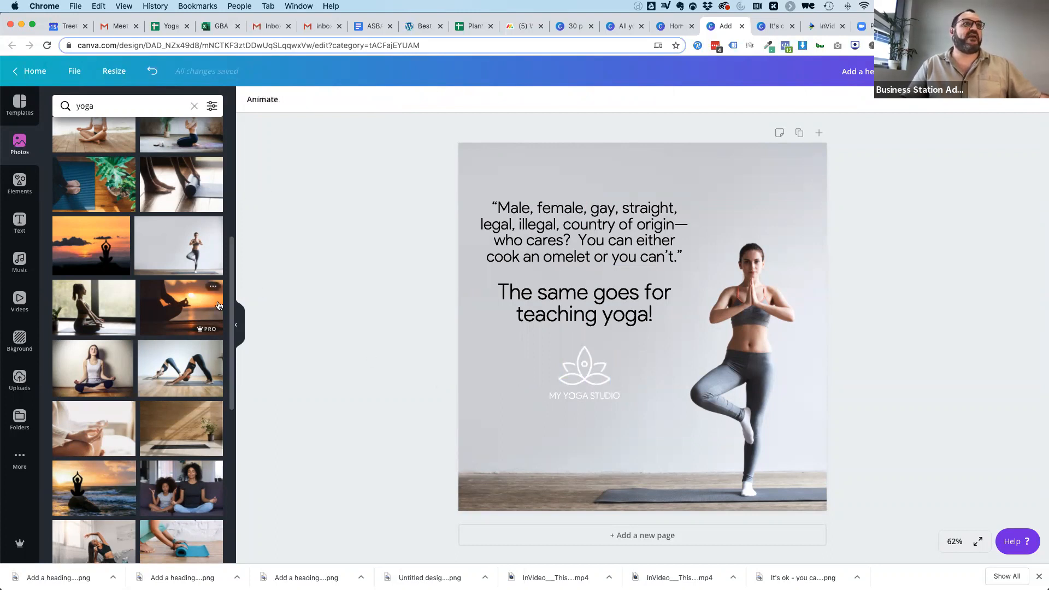
In the blog post, copy the quote "If you want to be successful as a comic, get onstage, on any stage, as much as you can.".
click(929, 27)
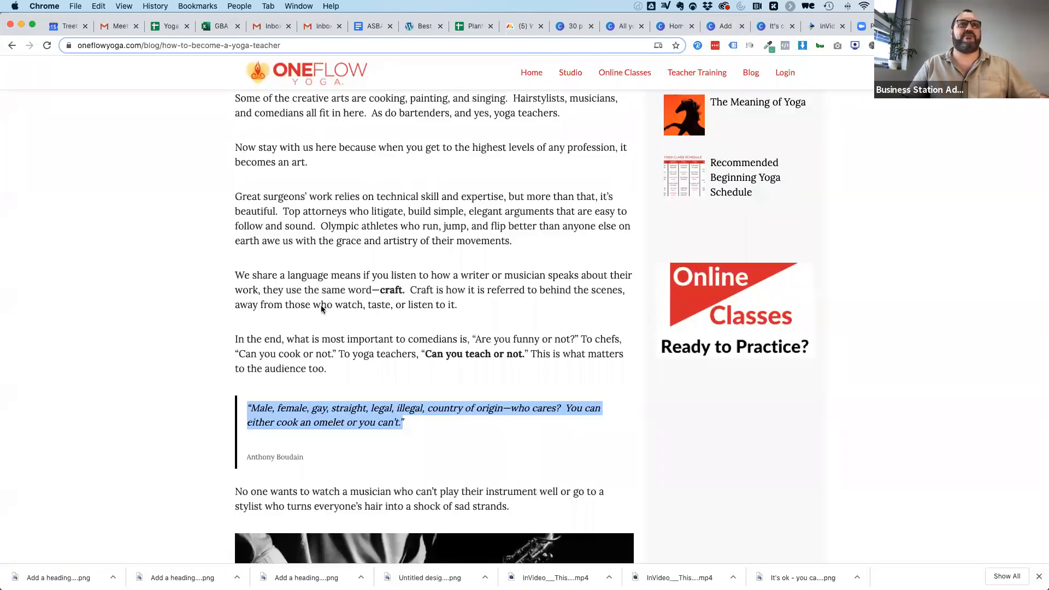
scroll(321, 310, down, 12)
scroll(158, 337, down, 3)
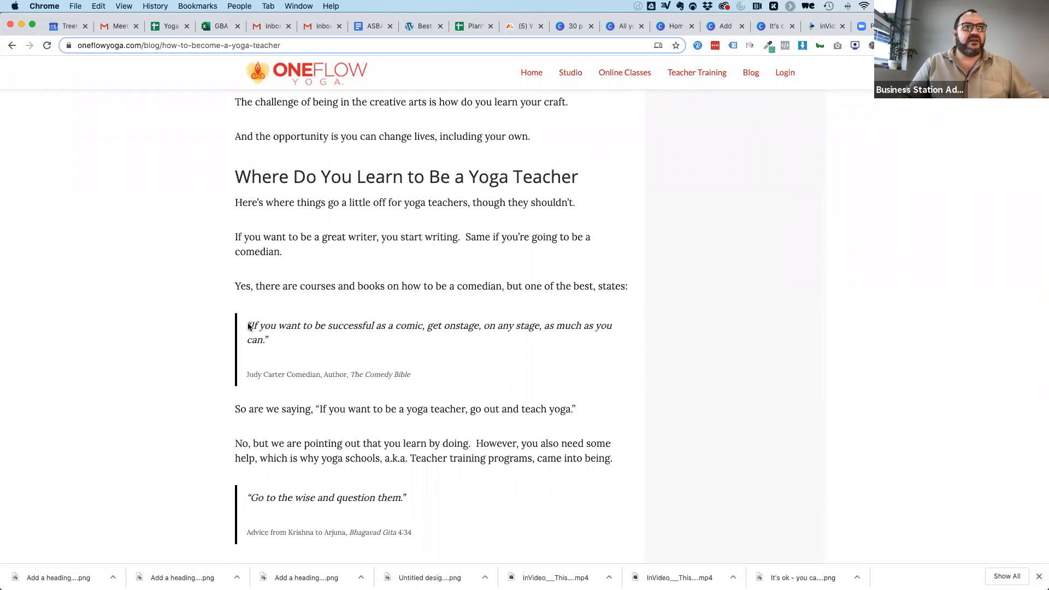
drag(253, 328, 270, 340)
key(super+c)
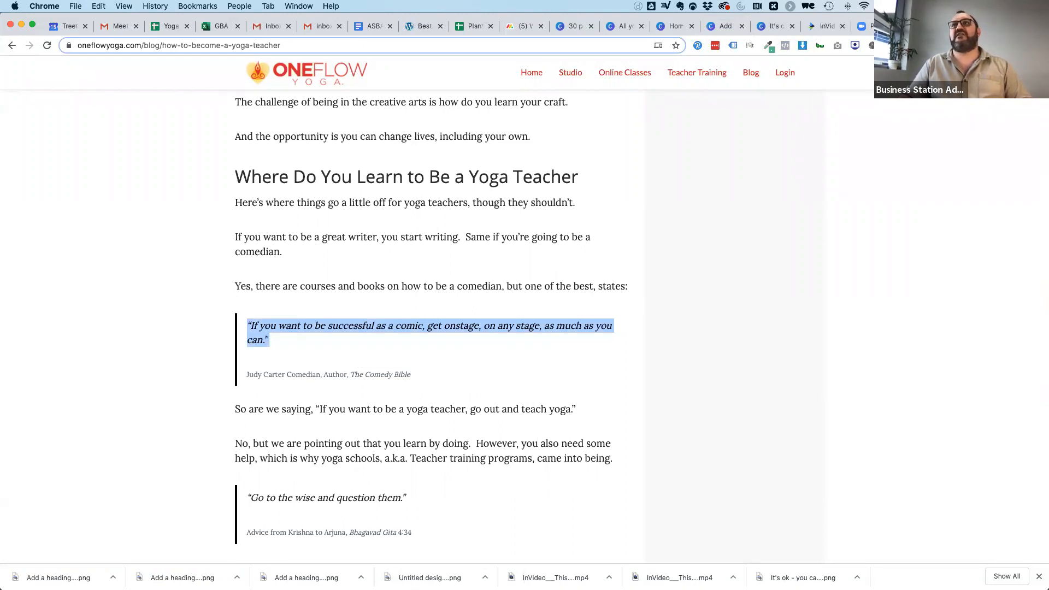
Back in the Canva design, replace the omelet quote with the copied comic quote.
click(951, 26)
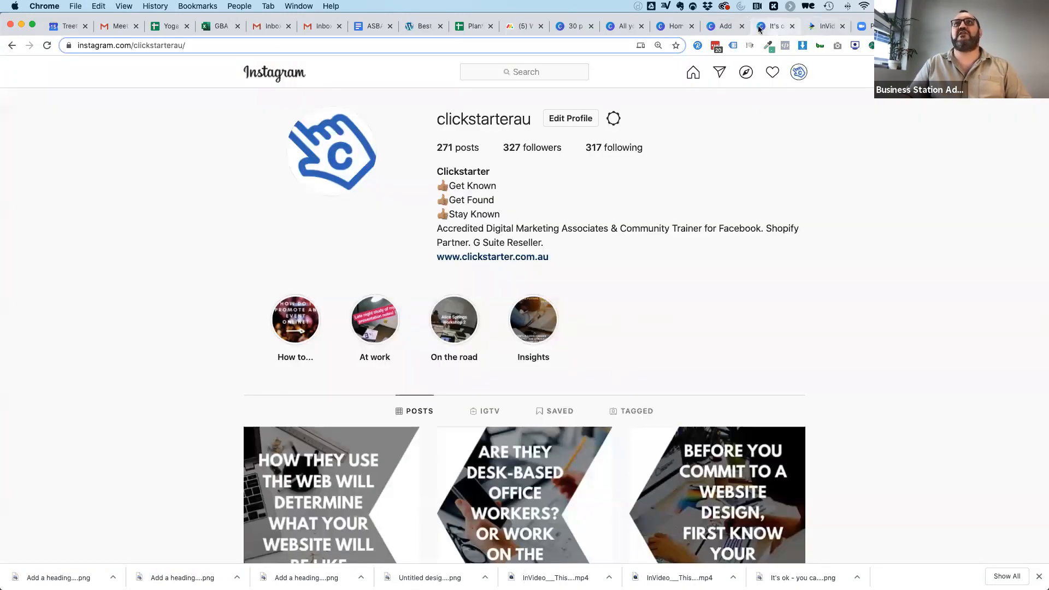
click(724, 25)
click(611, 212)
key(super+a)
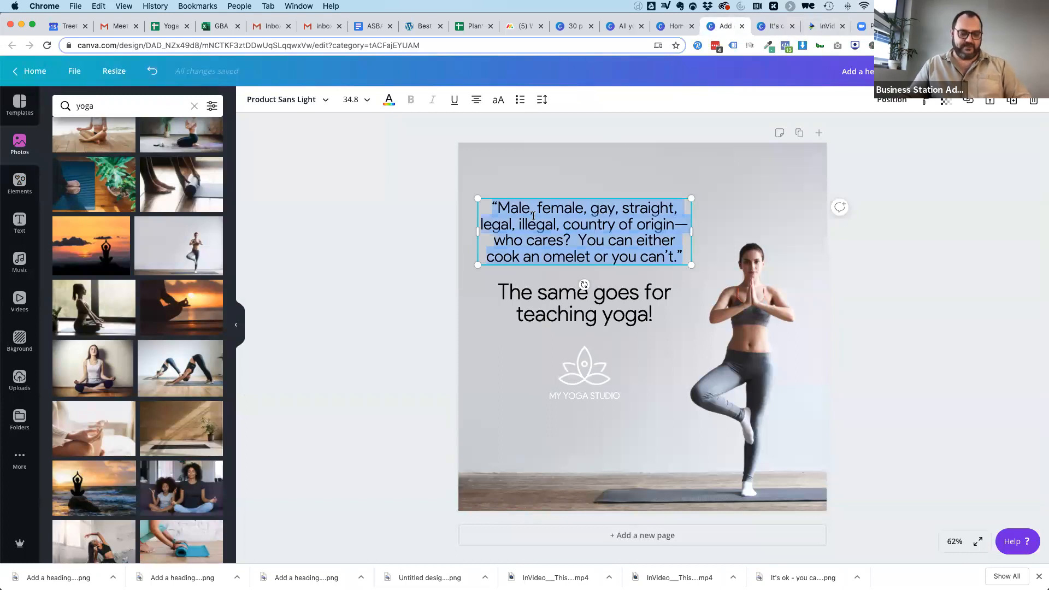
key(super+v)
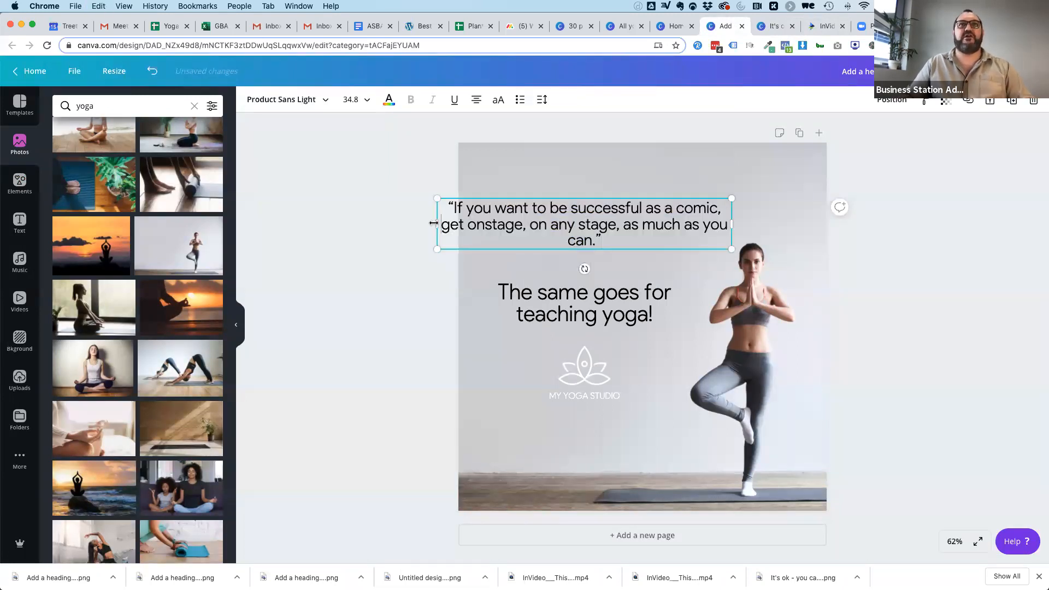
Narrow the comic quote's text box from both sides so it wraps onto four lines above "The same goes for teaching yoga!".
drag(436, 223, 490, 223)
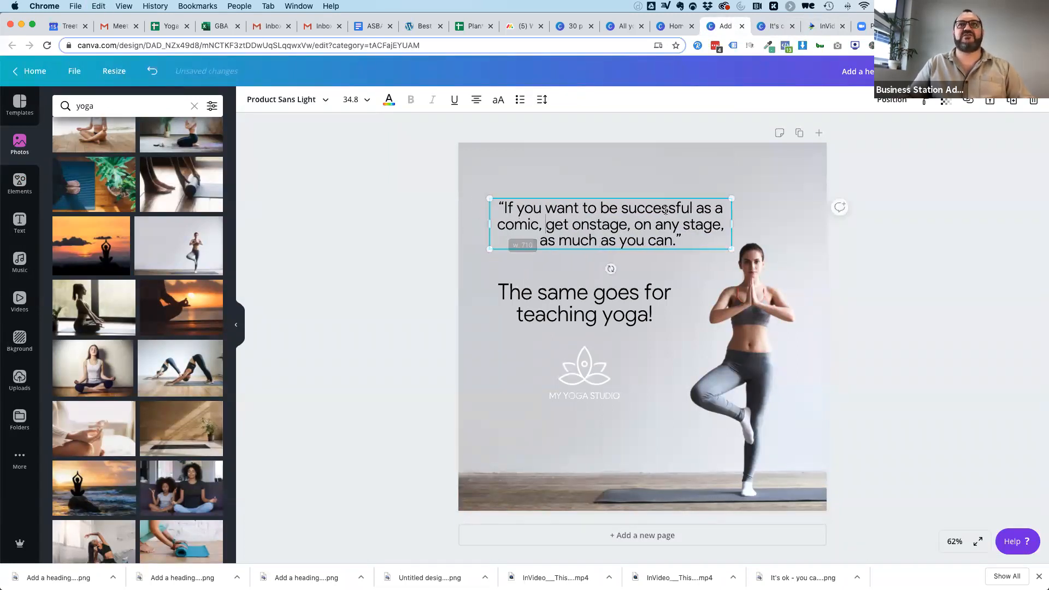
drag(734, 222, 680, 224)
click(579, 289)
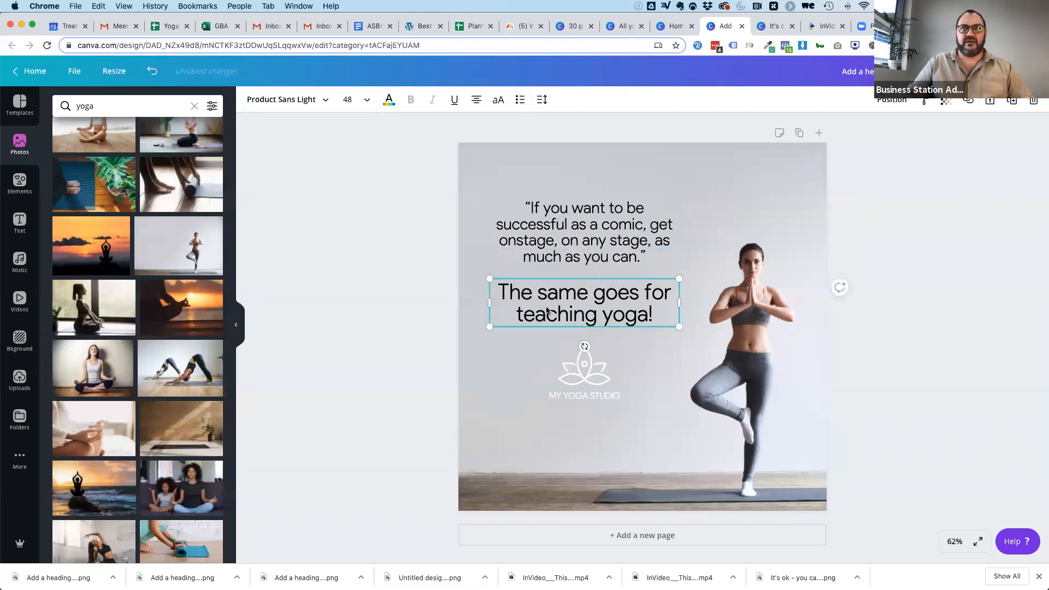
click(426, 306)
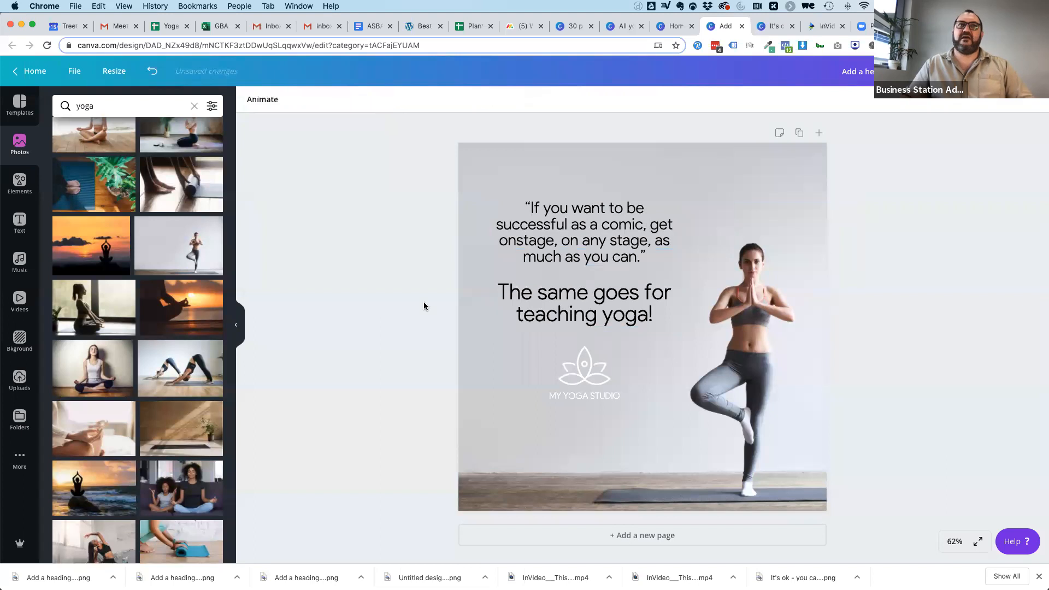
Replace the page background with the yoga photo of a woman and a man meditating cross-legged on mats.
scroll(164, 470, down, 5)
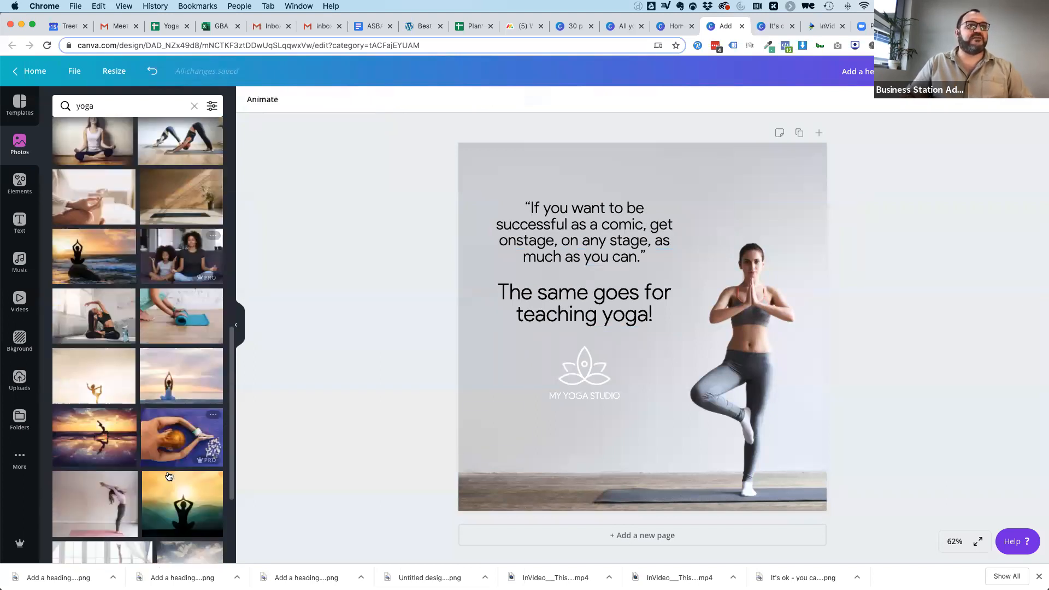
scroll(137, 306, down, 5)
scroll(132, 283, down, 6)
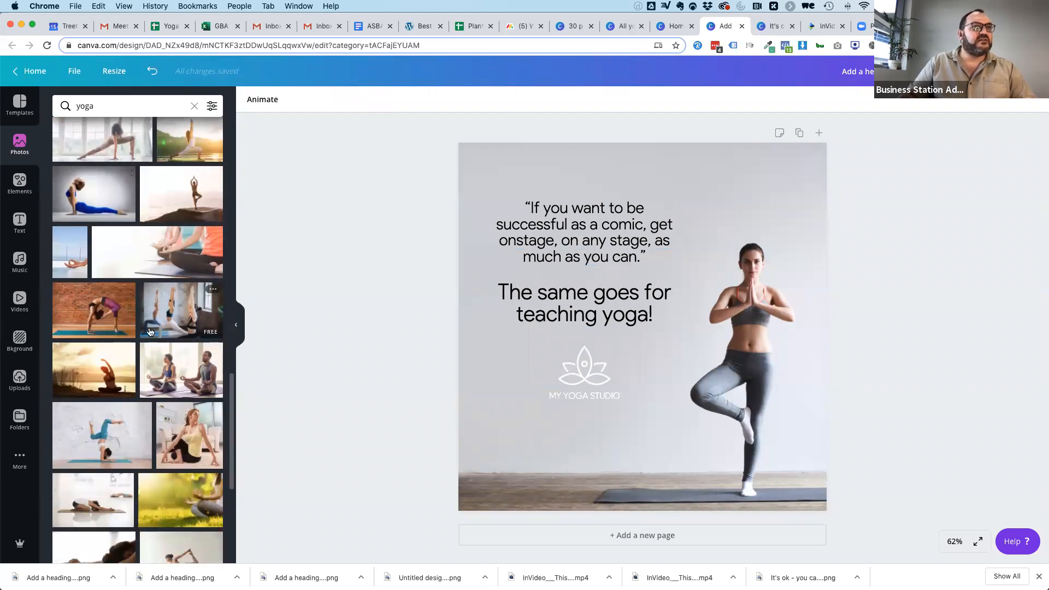
drag(180, 366, 481, 332)
Move both text blocks into the bright area between the two people and the logo to the photo's lower-left corner.
drag(555, 210, 646, 180)
drag(583, 295, 677, 254)
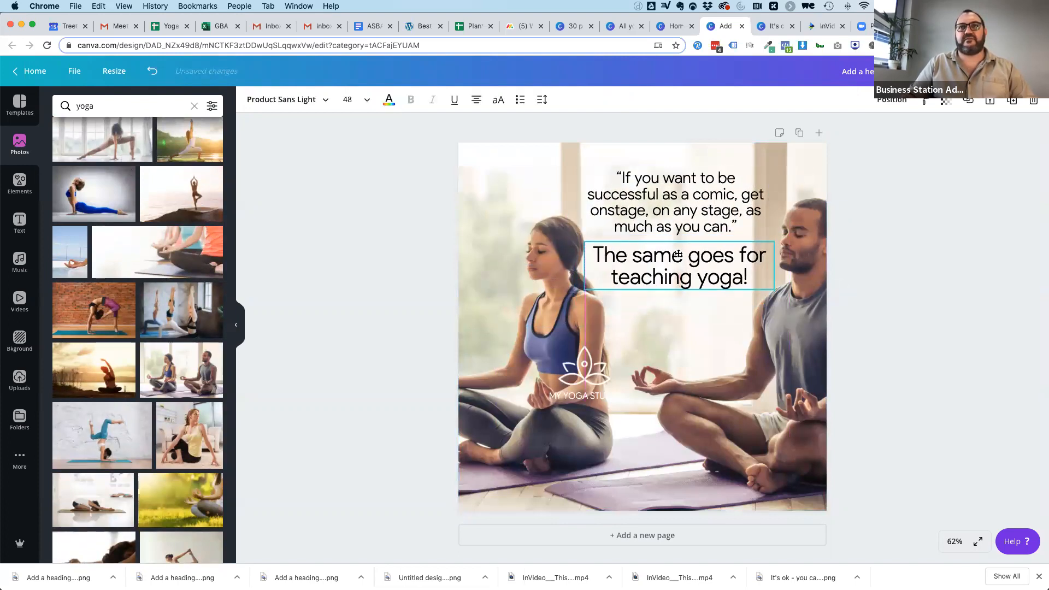
drag(591, 356, 508, 459)
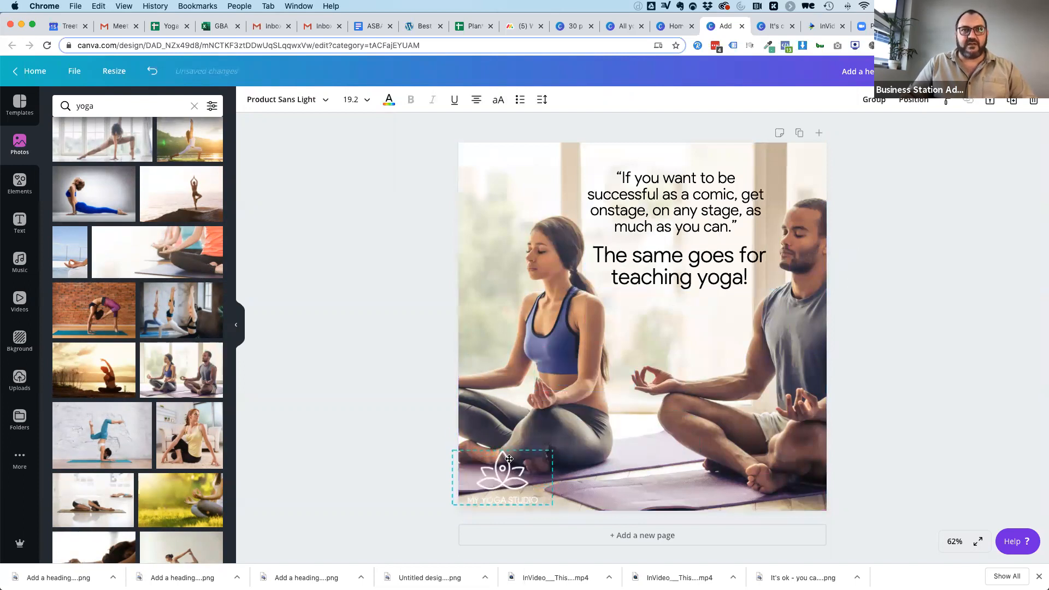
click(936, 420)
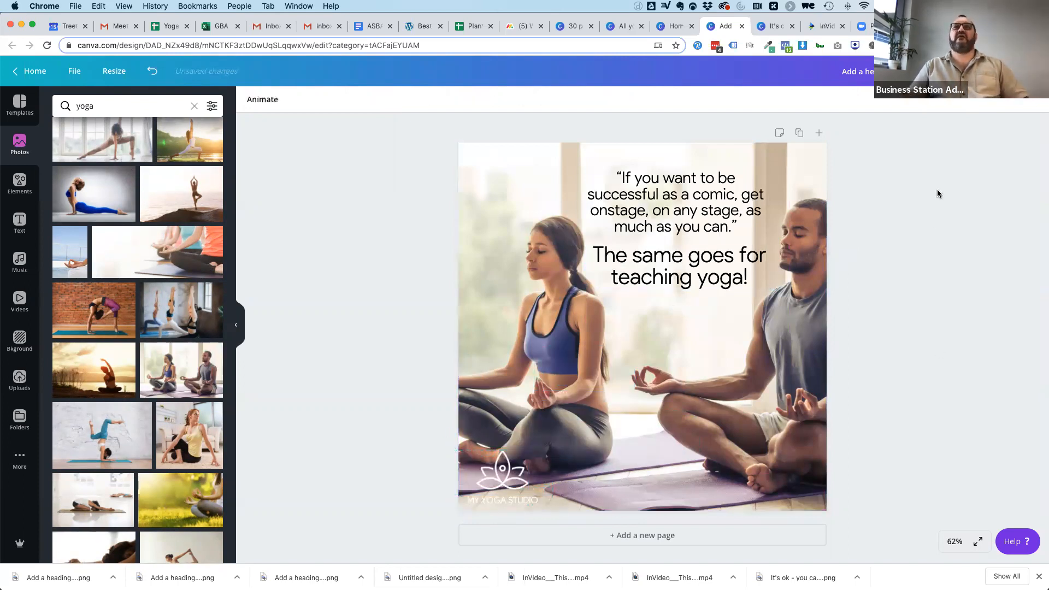
Download the comic quote design as a PNG and dismiss the published message.
click(970, 71)
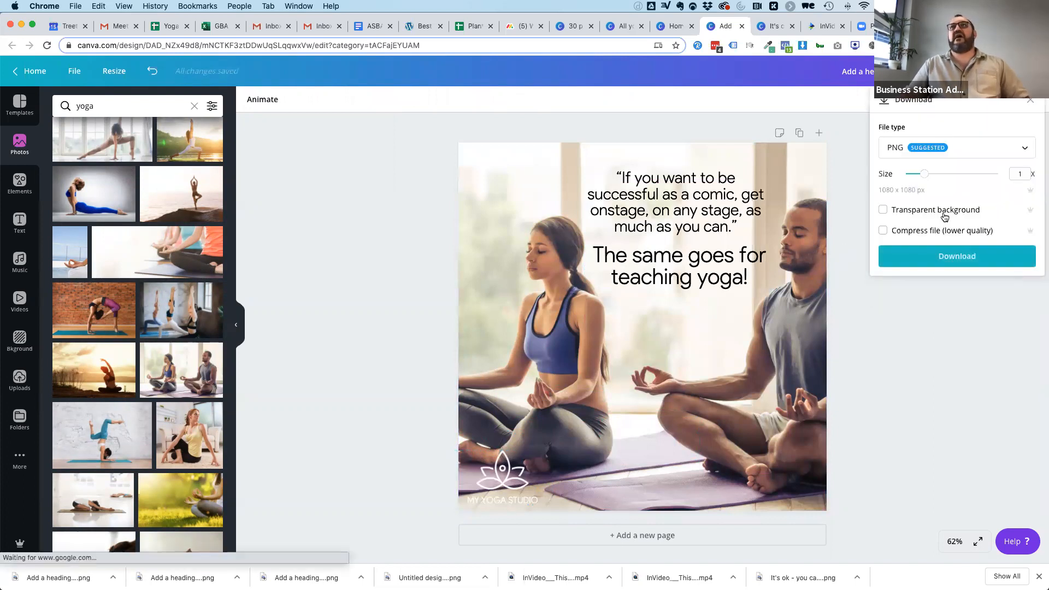
click(949, 254)
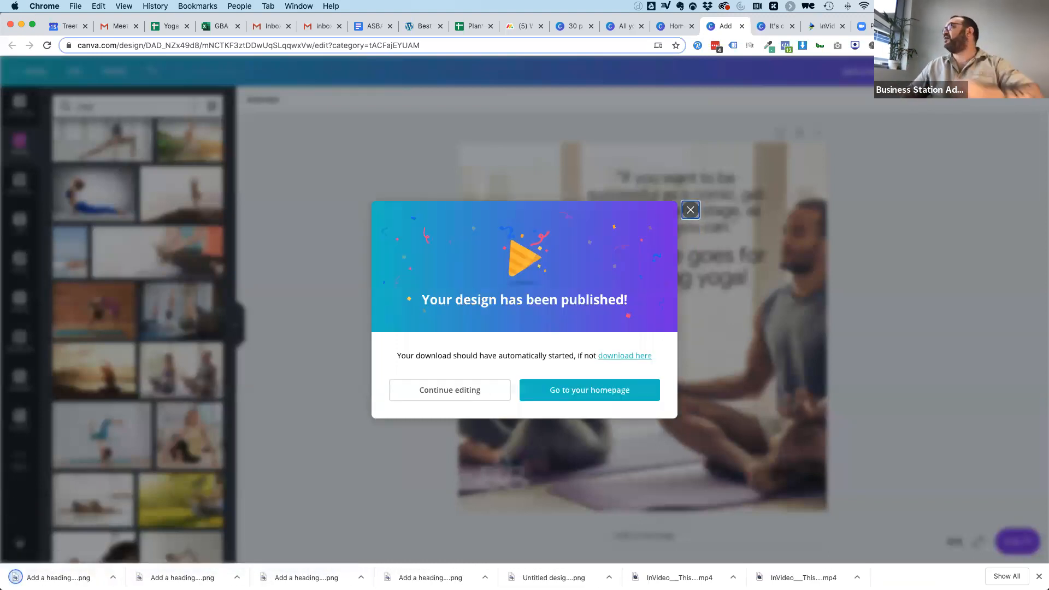
click(692, 210)
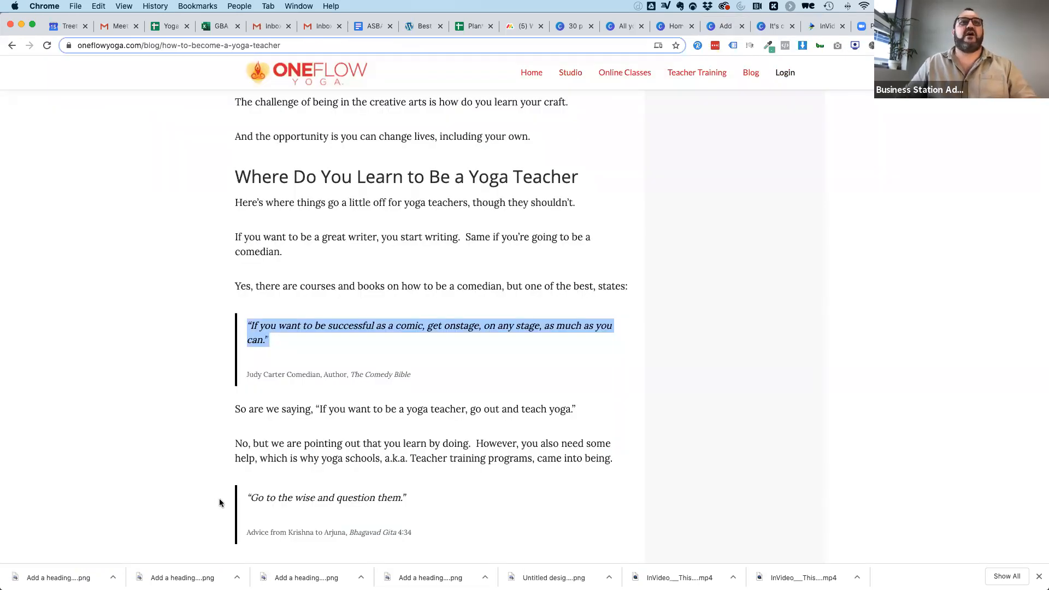
Copy the blog passage from "it takes to become a yoga teacher" through "You need time to change, heal, and grow.".
scroll(152, 508, down, 5)
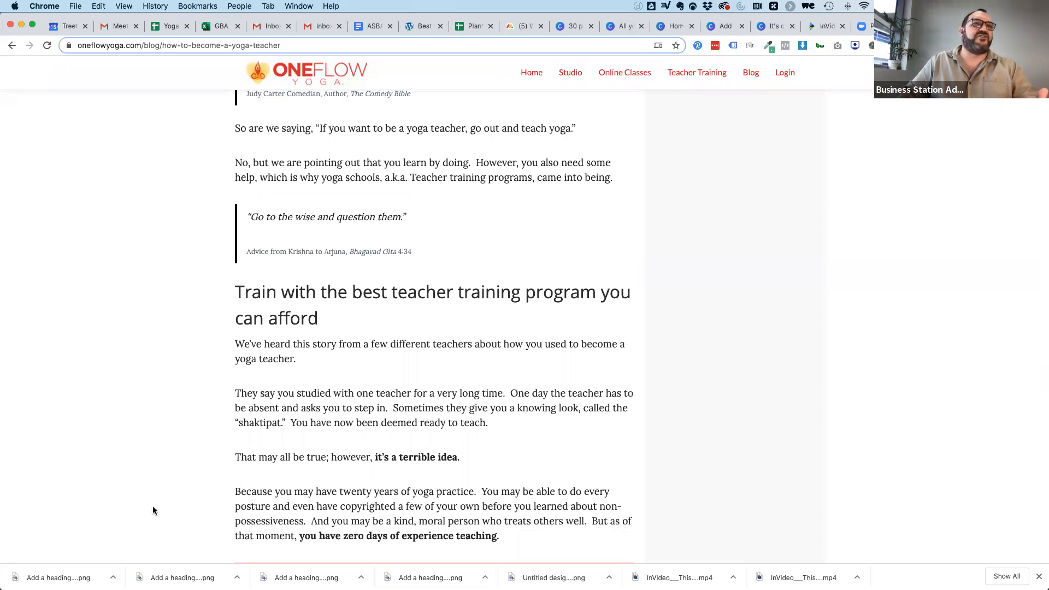
scroll(152, 510, up, 2)
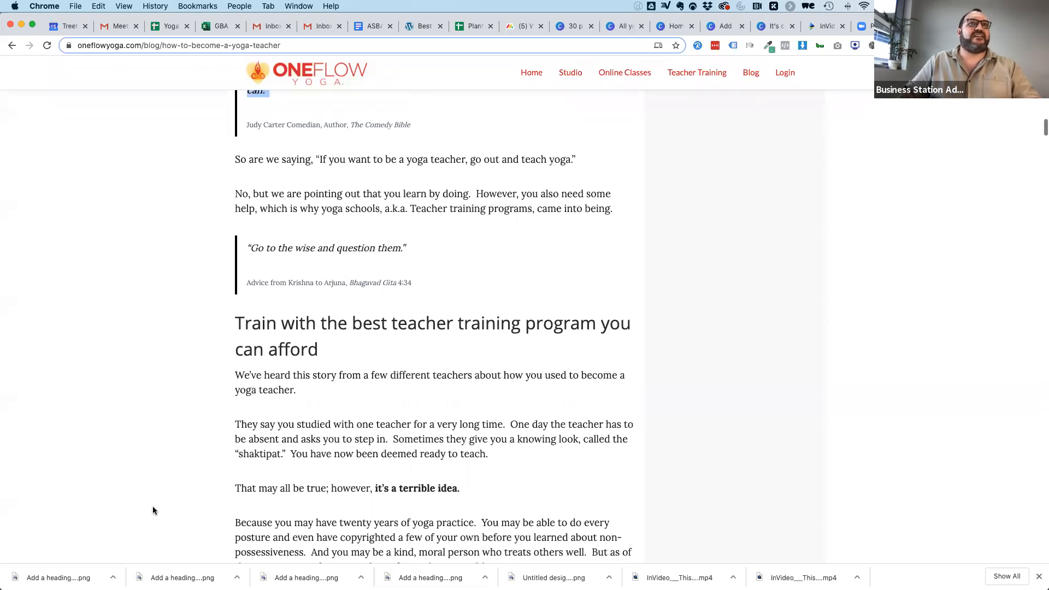
scroll(152, 511, up, 1)
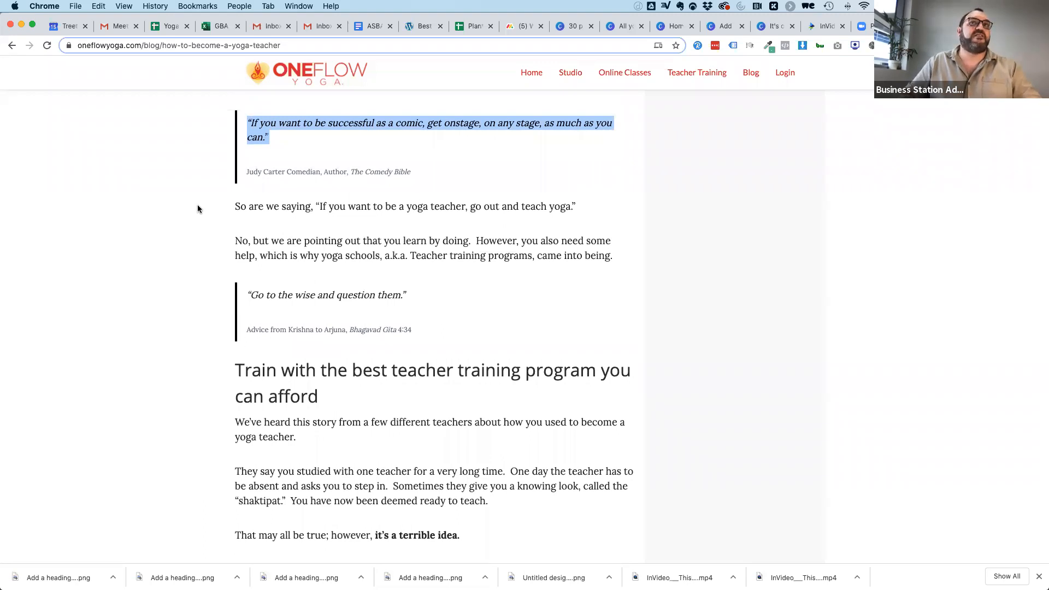
scroll(198, 290, down, 5)
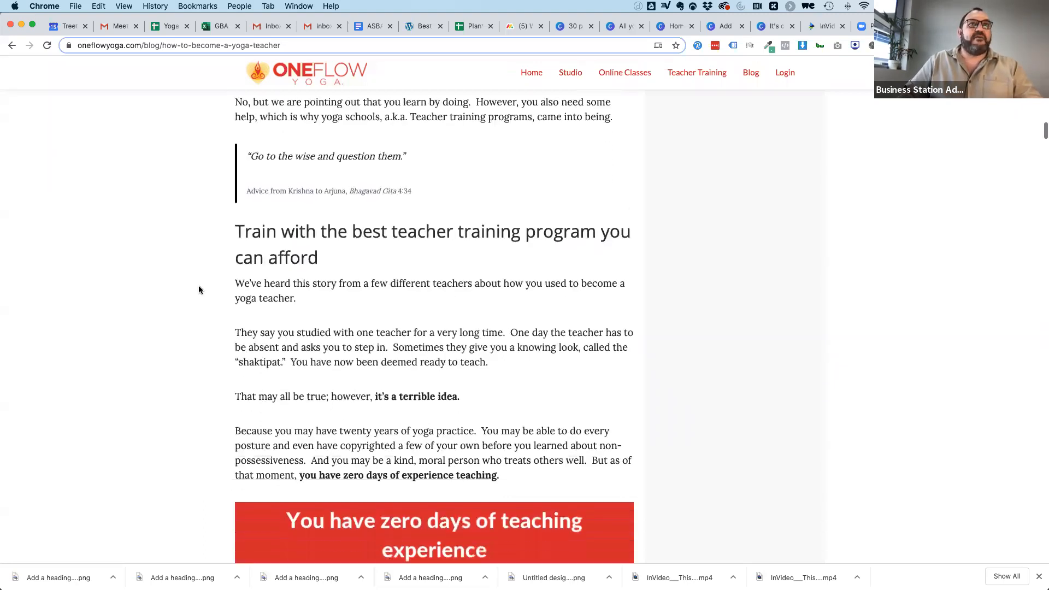
scroll(199, 290, down, 6)
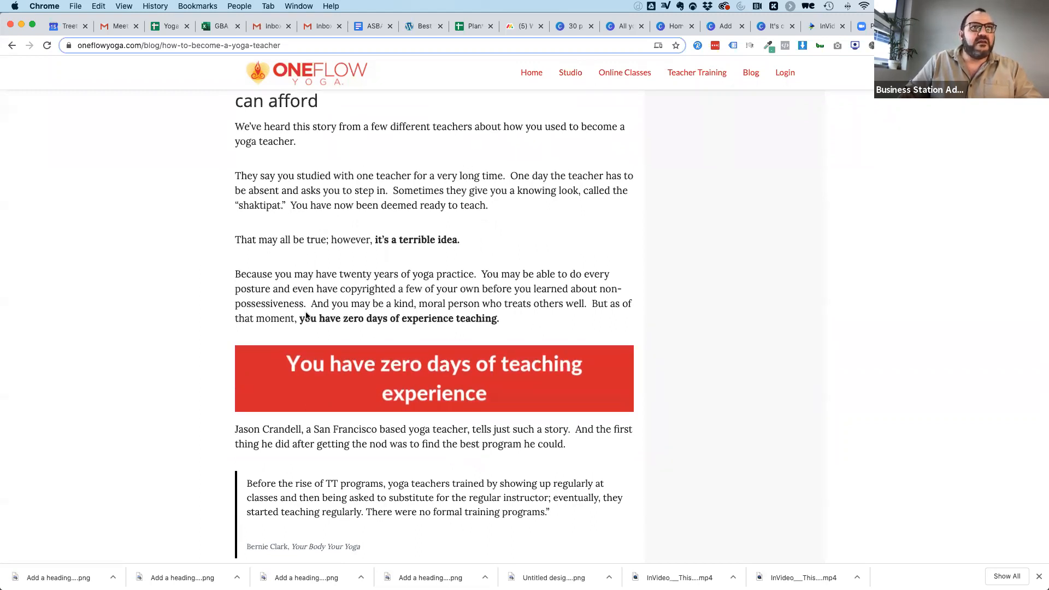
scroll(307, 315, down, 12)
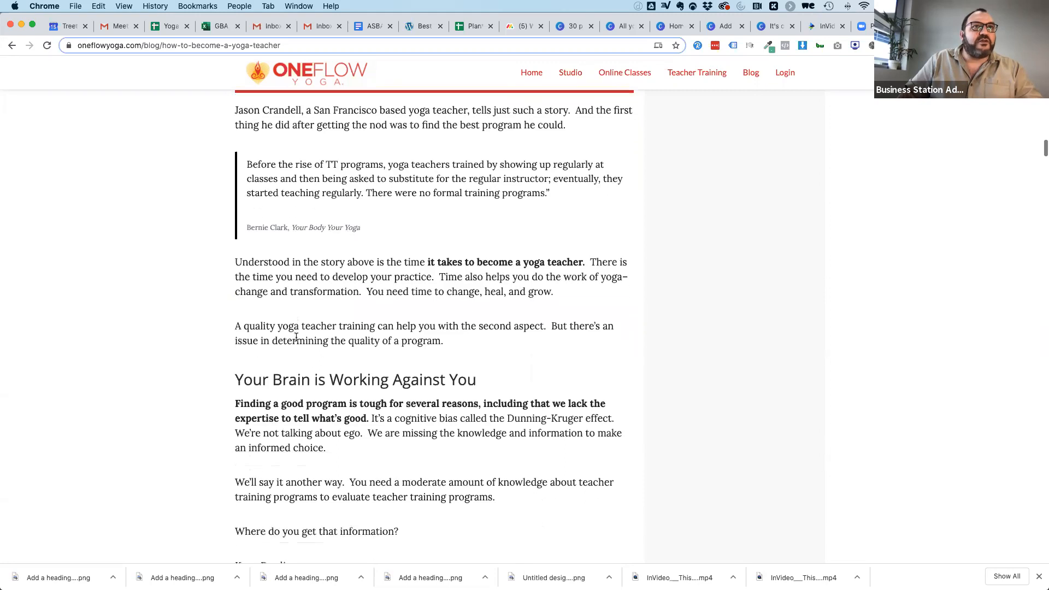
scroll(296, 337, down, 1)
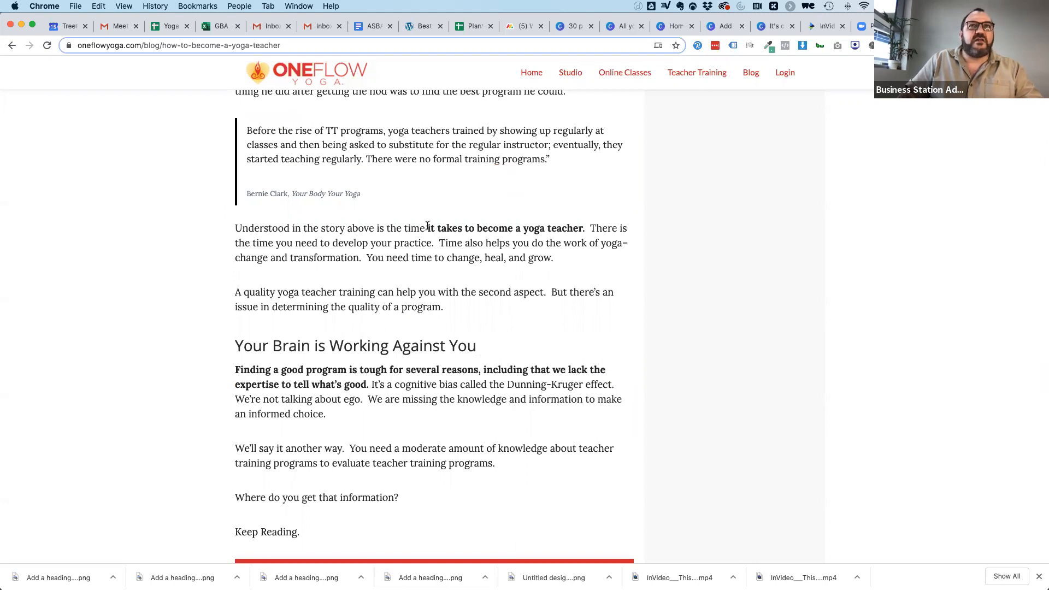
mouse_move(428, 230)
mouse_down()
mouse_move(436, 243)
mouse_move(564, 256)
mouse_up()
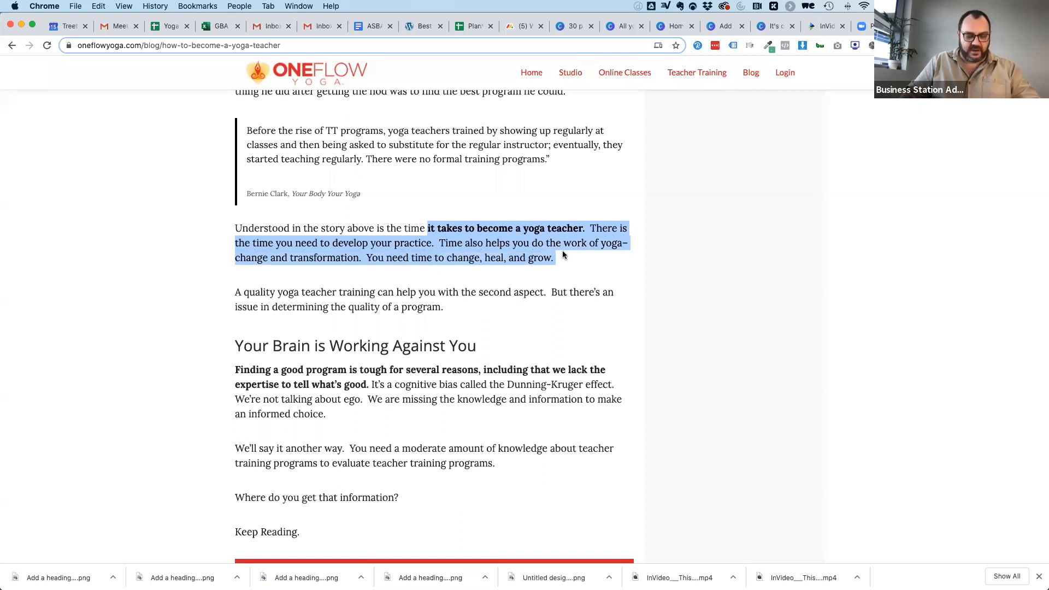
In the Canva quote design, delete "The same goes for teaching yoga!" and replace the comic quote with the copied passage.
click(722, 28)
click(664, 271)
key(Delete)
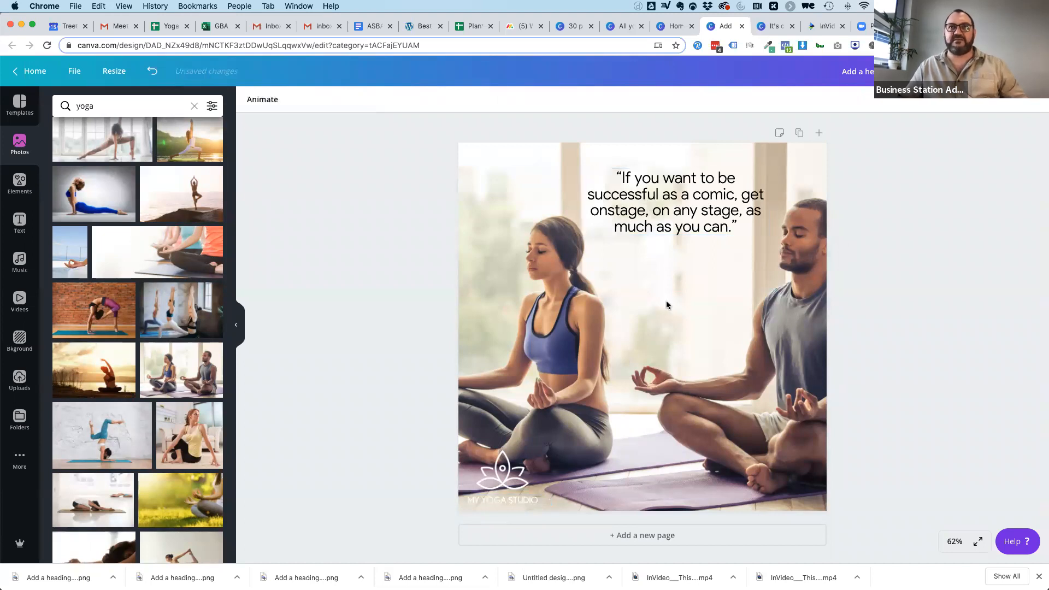
double_click(674, 200)
text(it takes to become a yoga teacher.  There is the time you need to develop your practice.  Time also helps you do the work of yoga–change and transformation.  You need time to change, heal, and grow.)
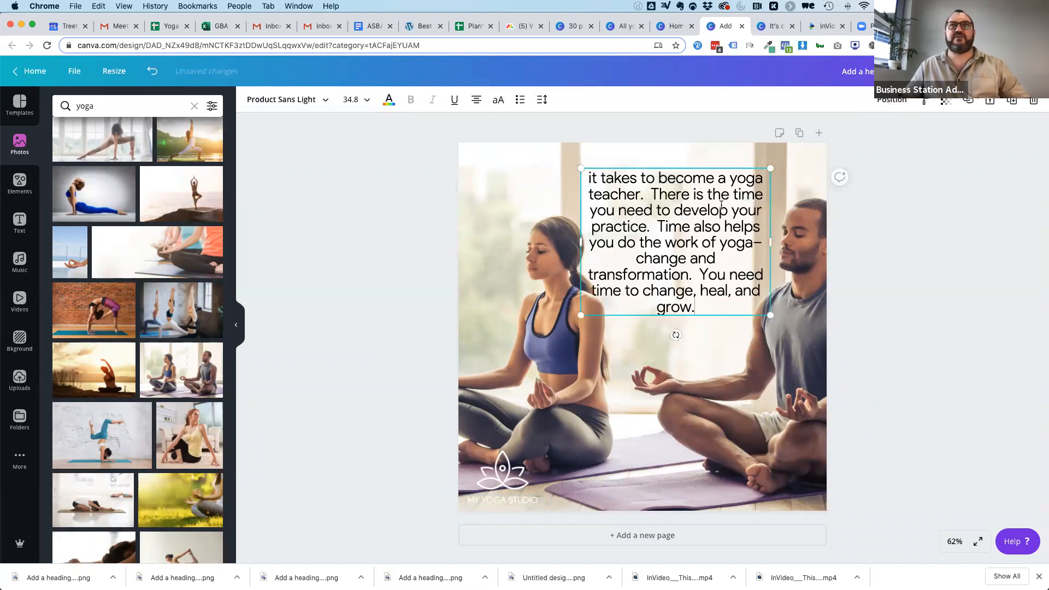
Widen the passage's text box, move it to the middle of the page and place the logo directly beneath it.
click(919, 349)
click(651, 219)
drag(581, 241, 487, 237)
click(841, 206)
drag(632, 187, 647, 245)
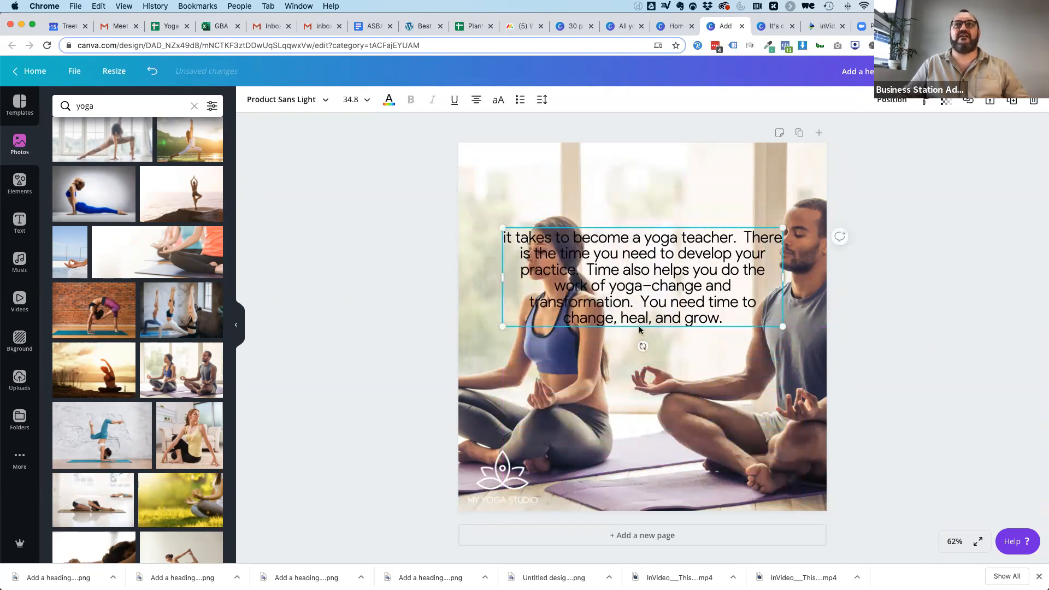
click(499, 461)
drag(499, 461, 637, 348)
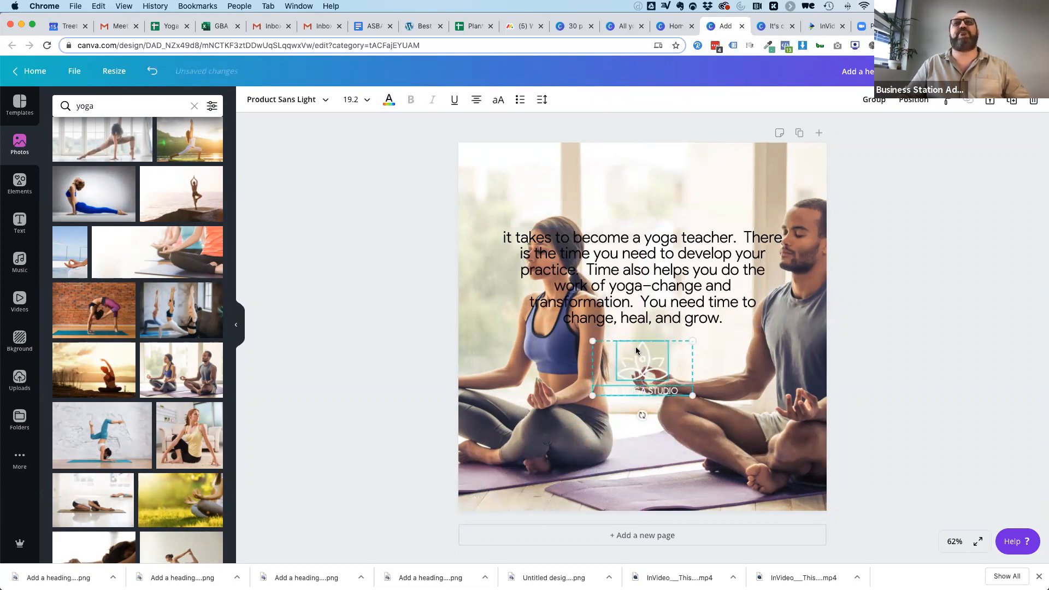
click(878, 280)
Replace the page background with the sunset yoga photo of a woman meditating on a cliff edge.
scroll(124, 301, down, 5)
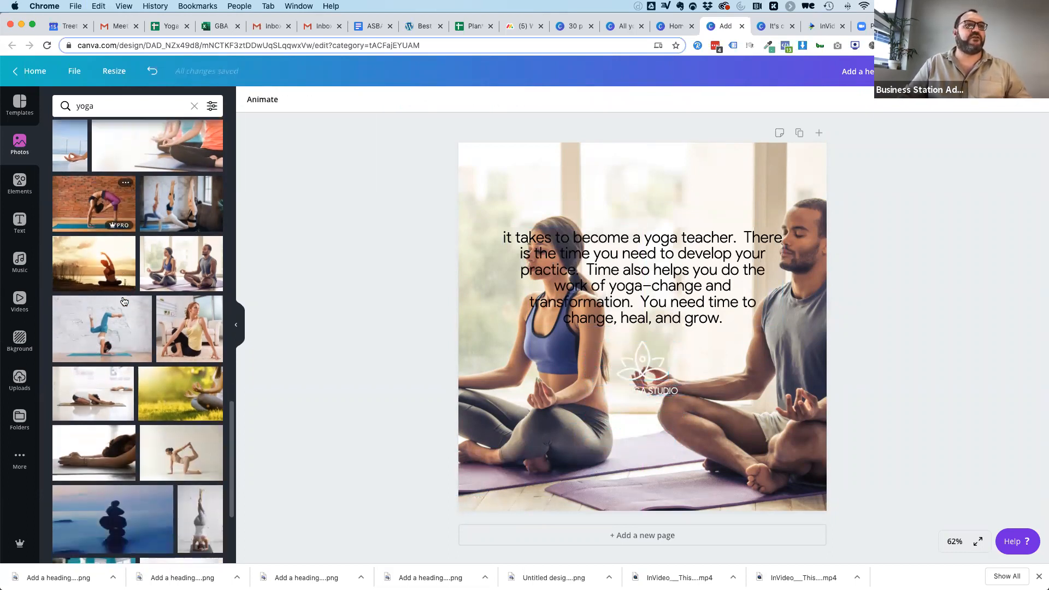
scroll(126, 306, down, 4)
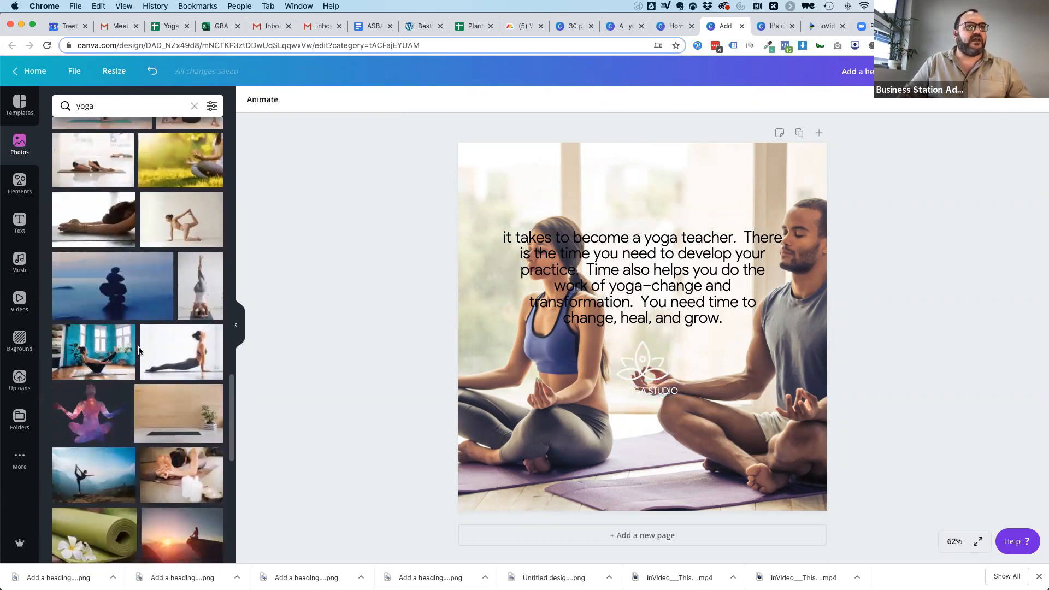
scroll(138, 350, down, 2)
scroll(138, 350, down, 1)
drag(165, 323, 477, 220)
Narrow the passage's text box and place it in the sky beside the woman, and move the logo to the photo's lower-right corner.
drag(598, 274, 572, 226)
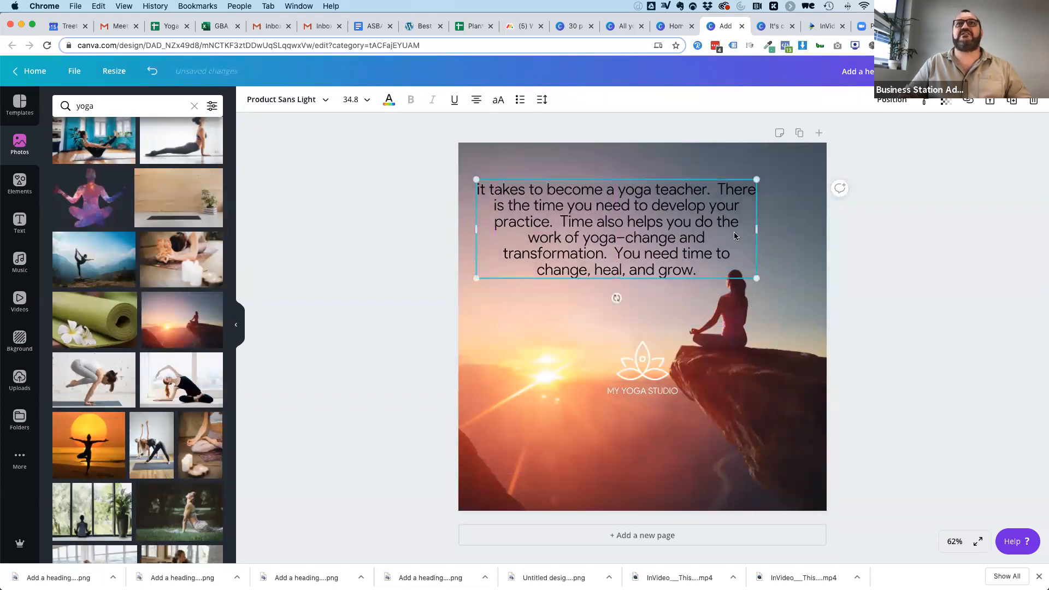
drag(757, 229, 650, 230)
drag(558, 219, 576, 220)
drag(638, 381, 575, 352)
drag(579, 352, 784, 462)
click(974, 299)
Capitalize the passage's opening word so it reads "It".
click(600, 212)
double_click(517, 193)
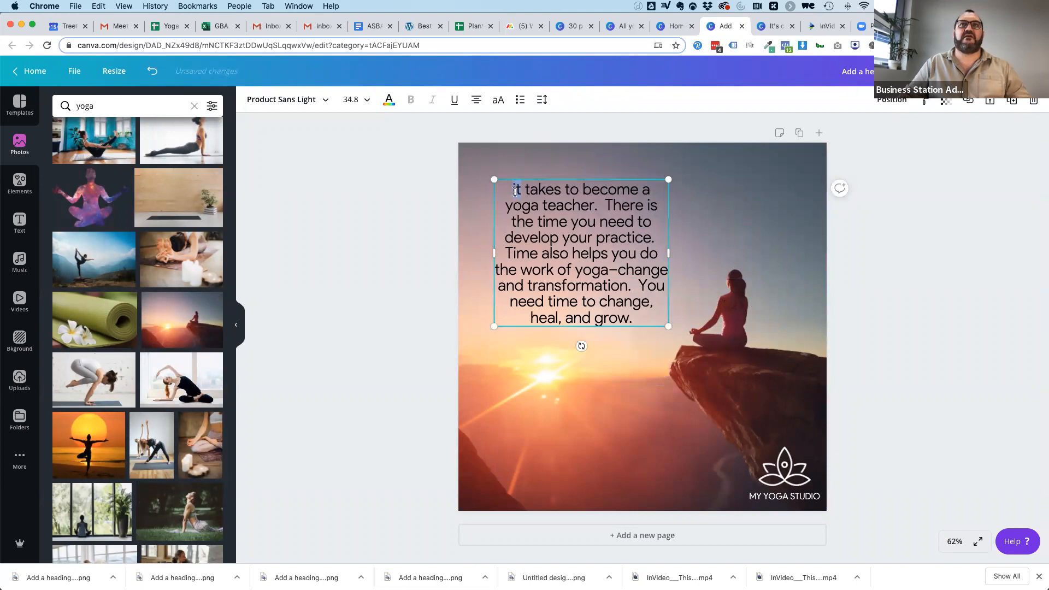
text(It)
click(705, 239)
Color the passage text white and shift it closer to the photo's upper-left corner.
click(594, 211)
click(389, 99)
click(122, 209)
click(569, 395)
drag(576, 261, 559, 242)
click(953, 278)
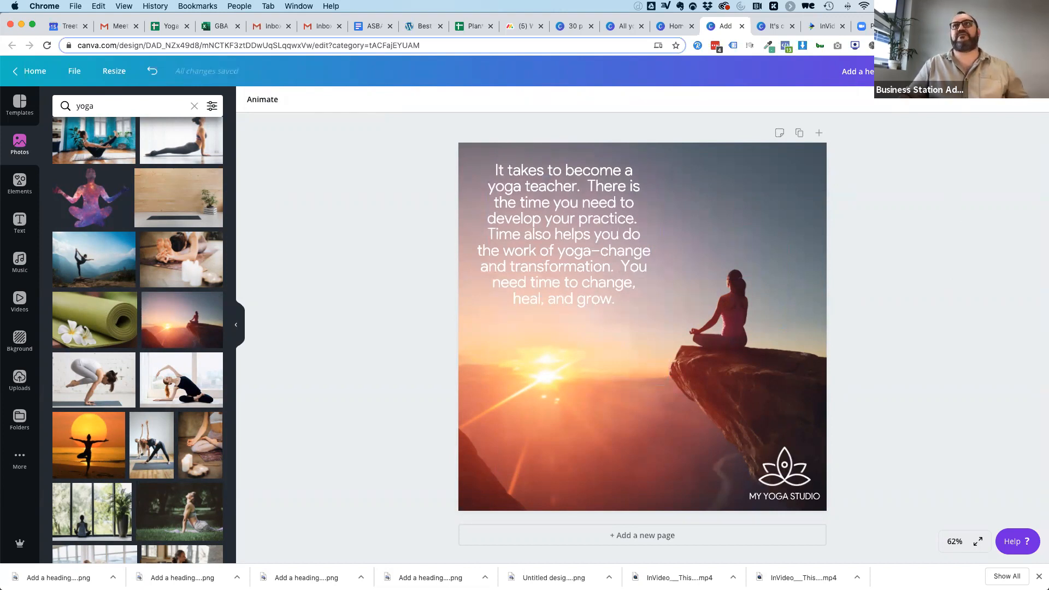
Download the sunset quote design as a PNG and dismiss the published message.
click(954, 72)
click(975, 256)
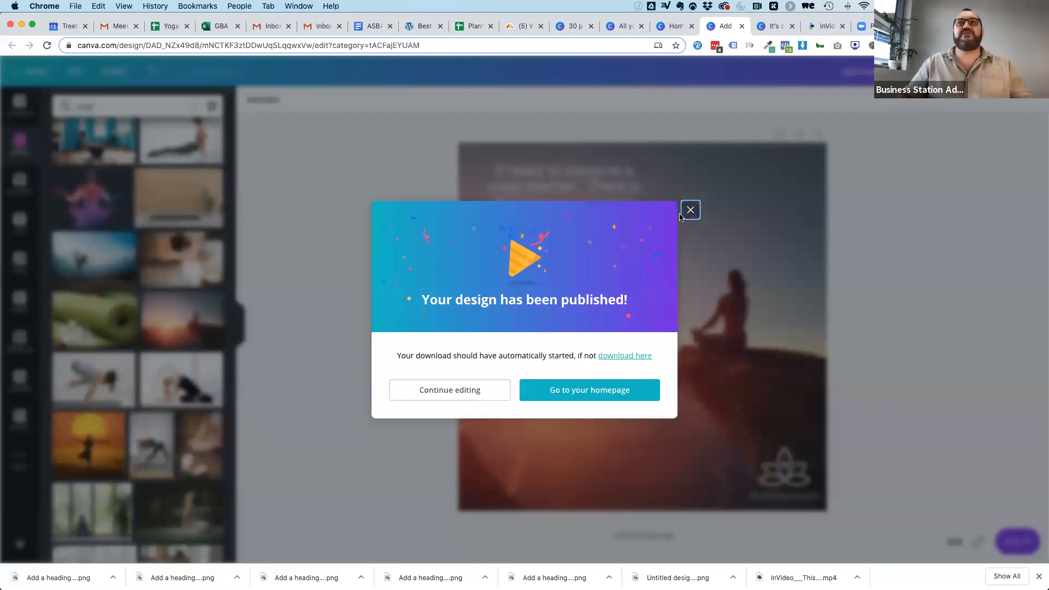
click(691, 211)
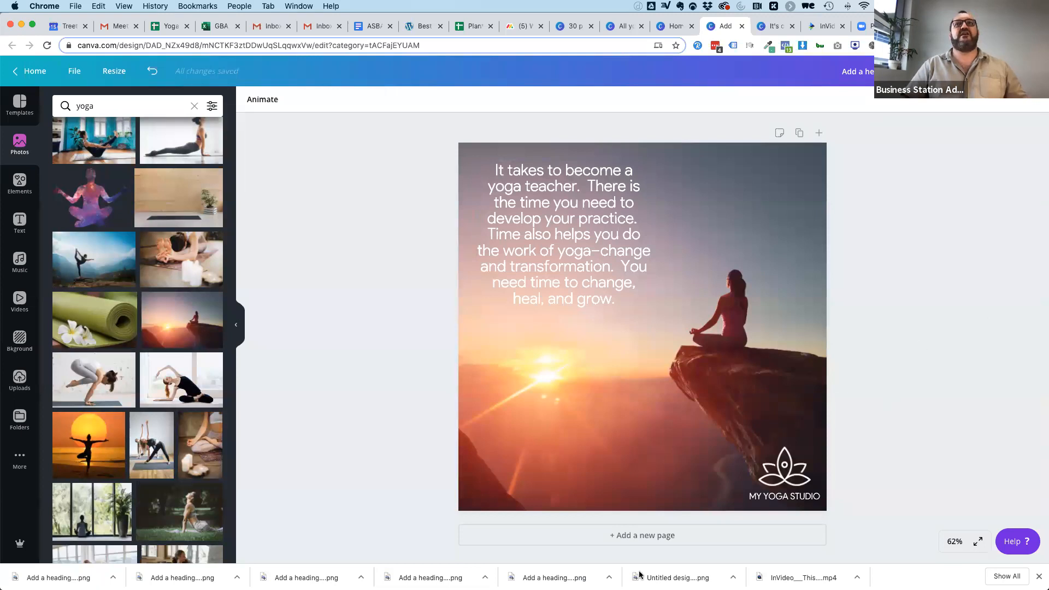
click(927, 27)
scroll(356, 403, down, 10)
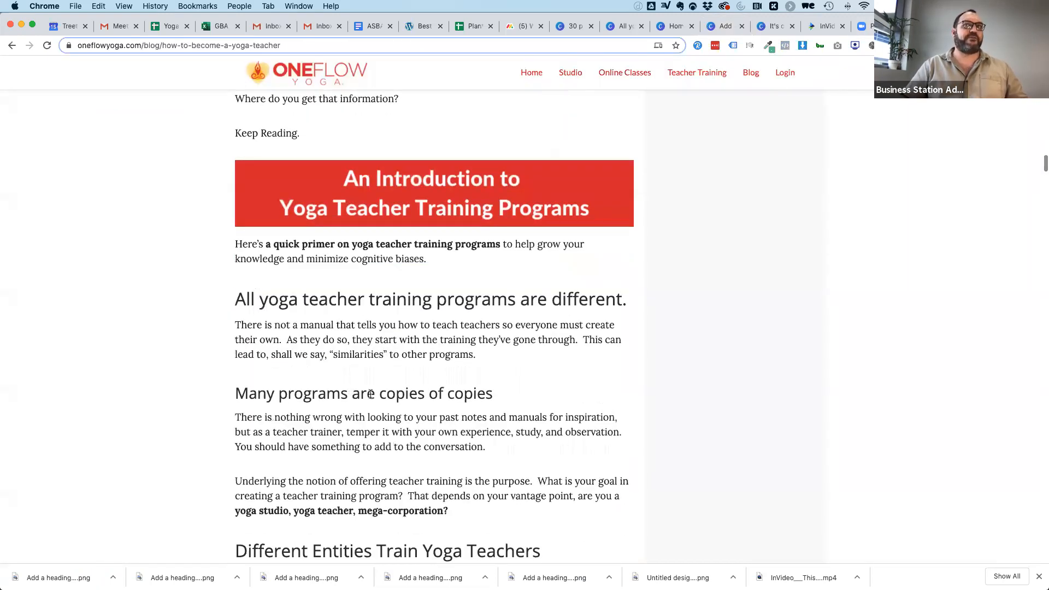
click(774, 26)
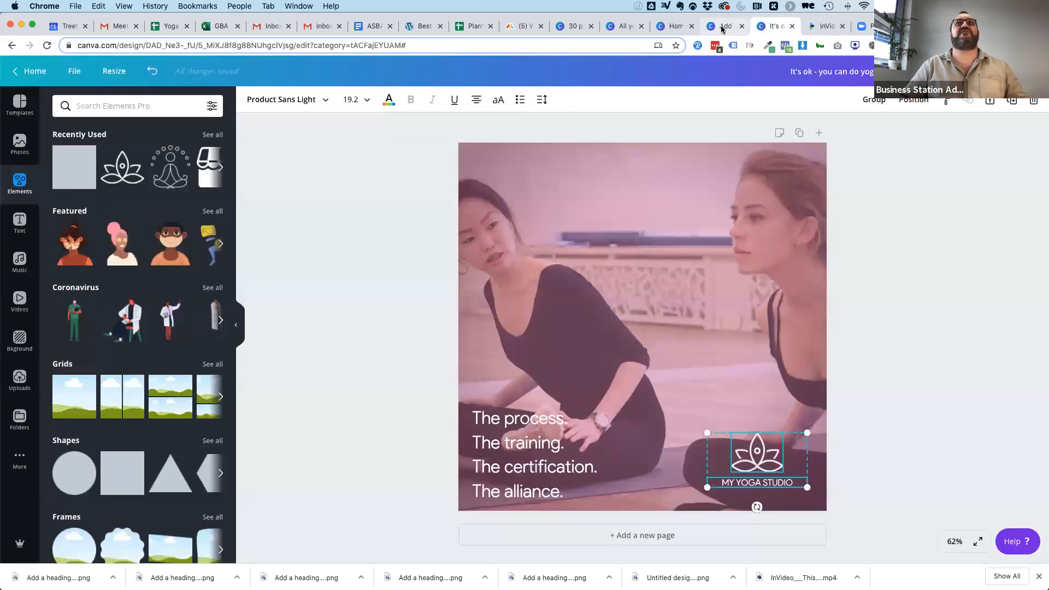
Show the downloaded files in the Downloads folder and go through the created videos and images up to "Add a heading (8).png".
click(113, 578)
click(156, 563)
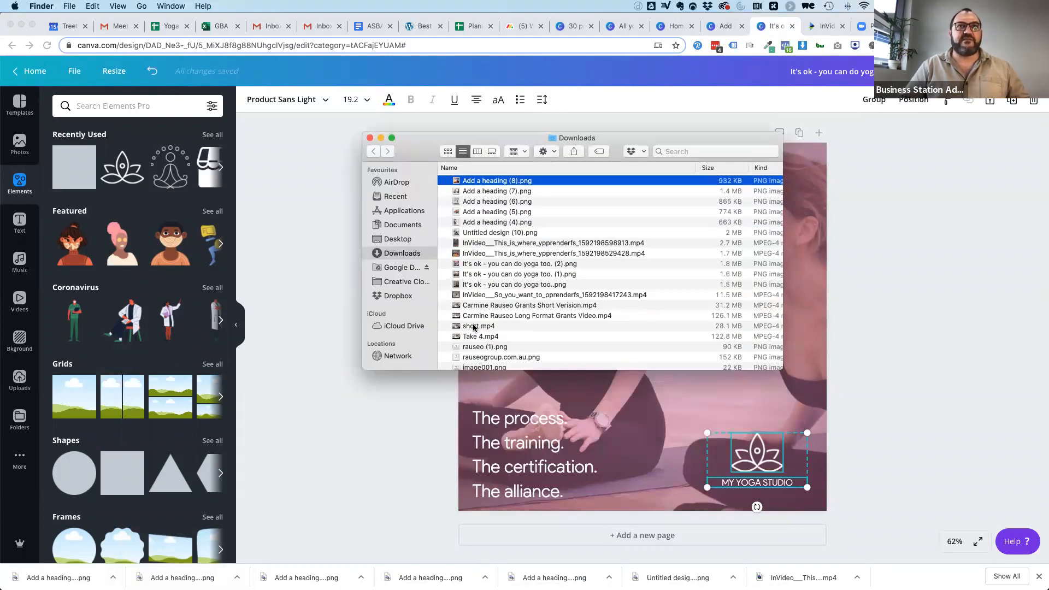
click(485, 296)
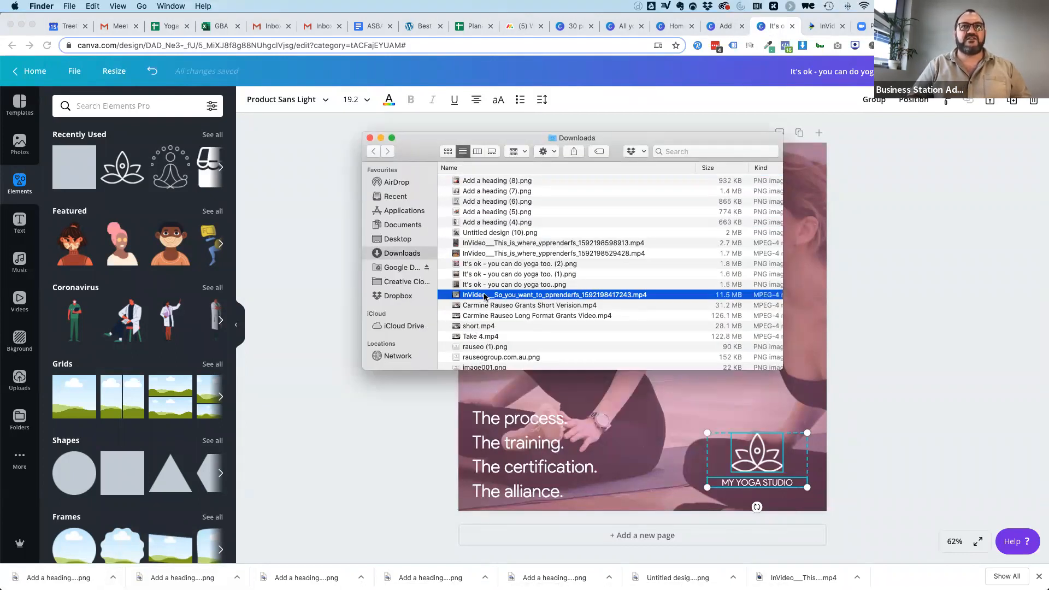
key(Up)
key(Up)
key(Up)
key(Up)
key(Up)
key(Up)
key(Up)
key(Up)
key(Up)
key(Up)
key(Up)
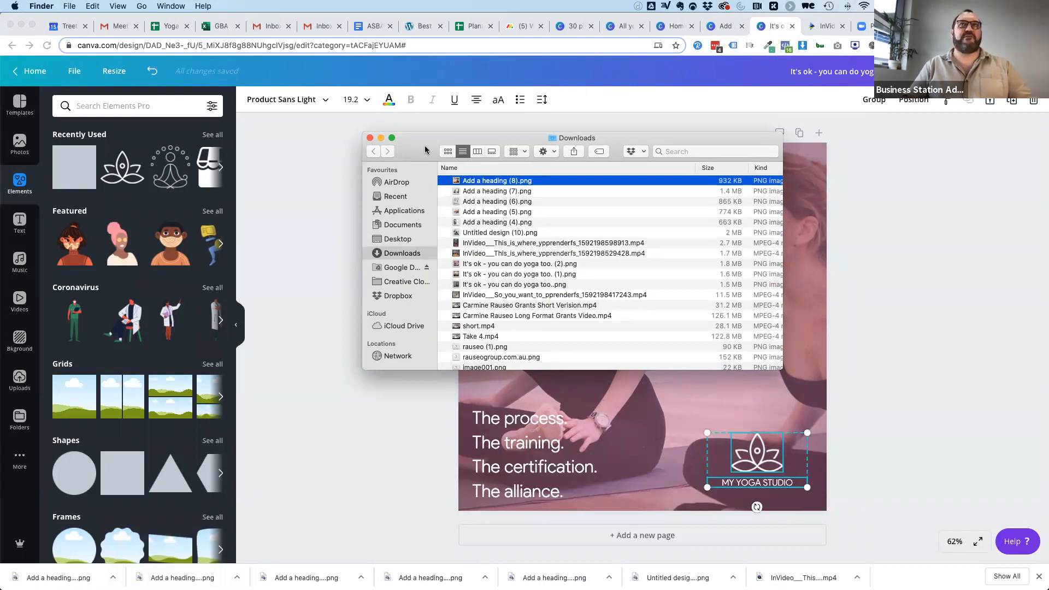
Switch back to Chrome and open Google My Business at business.google.com in a new browser tab.
key(super+Tab)
key(super+t)
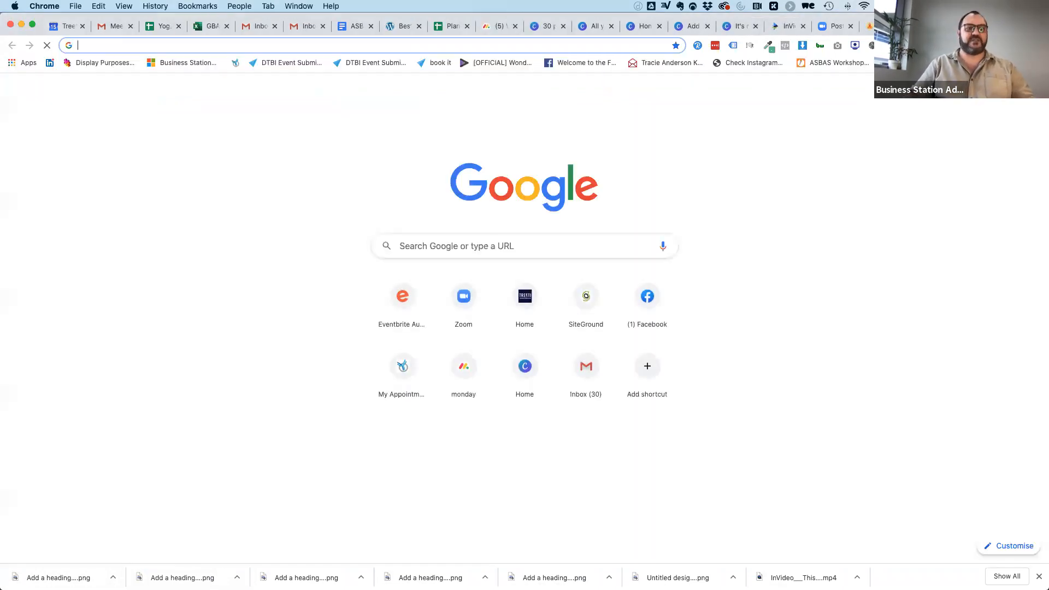
text(business)
key(Return)
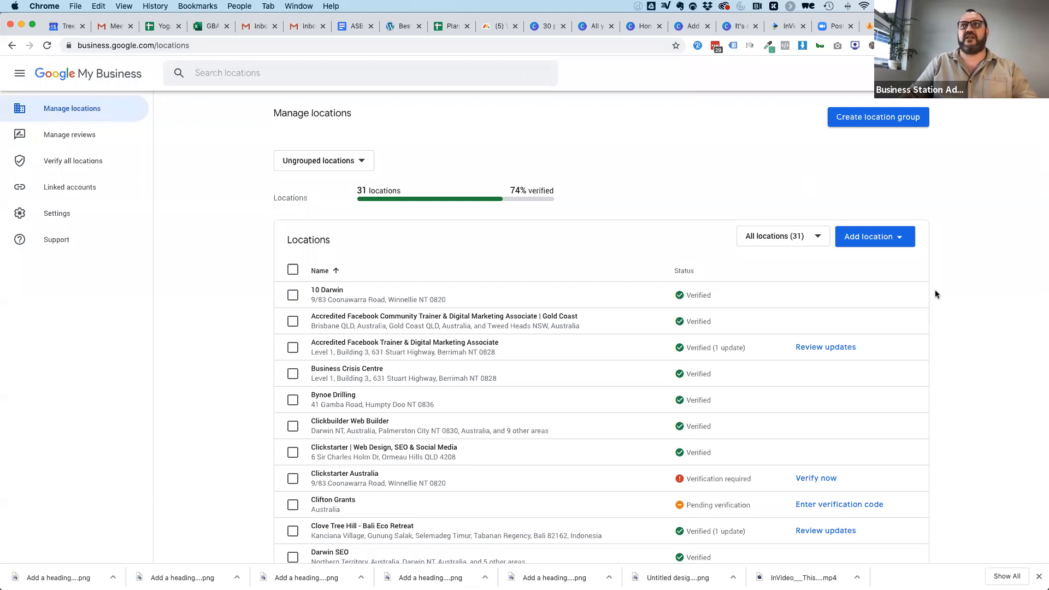
Open the posts of the "Accredited Facebook Trainer & Digital Marketing Associate" location with the Berrimah address.
scroll(230, 431, down, 1)
scroll(231, 432, down, 3)
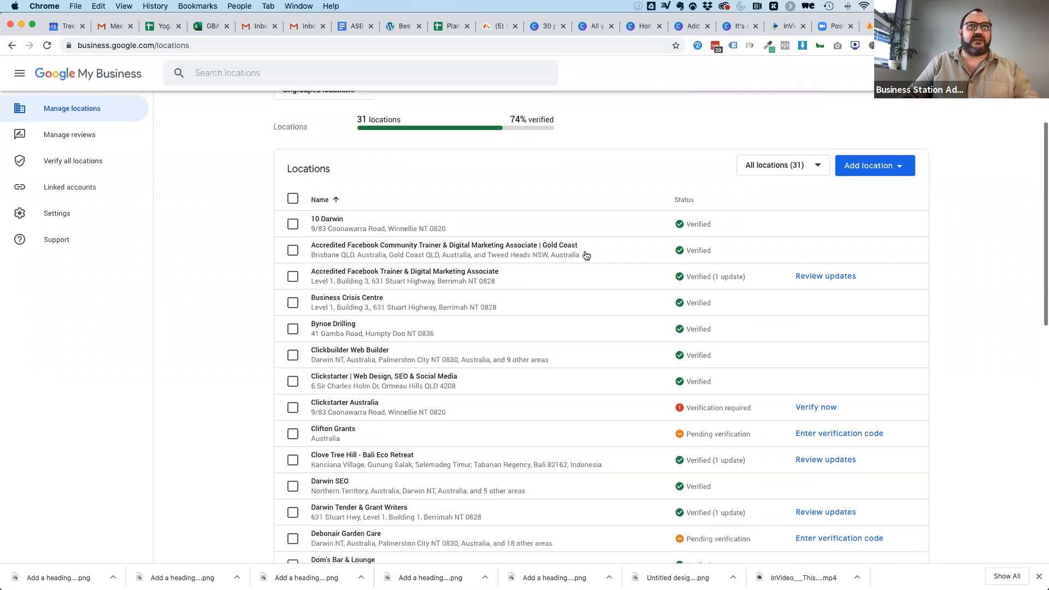
click(326, 273)
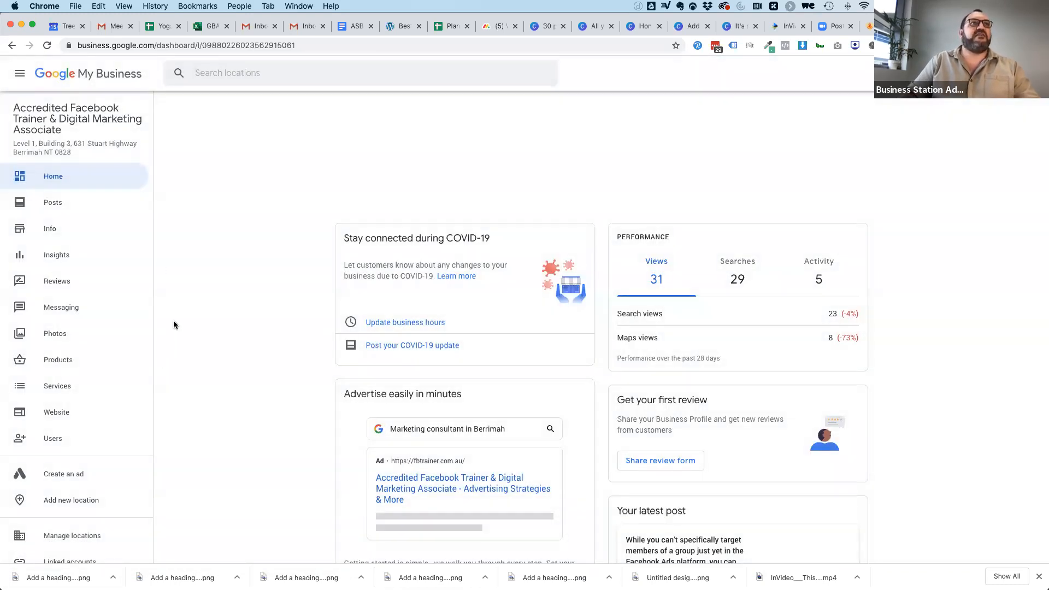
click(56, 202)
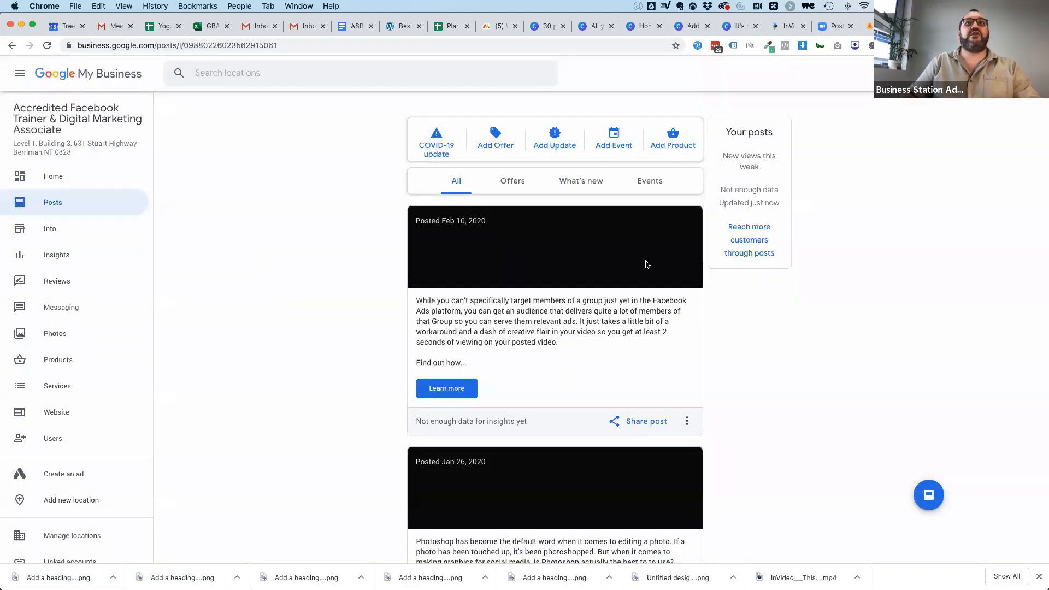
Examine the location's published posts, looking at their branded images, blog summaries and read-more or listen links.
scroll(628, 446, down, 6)
scroll(627, 446, down, 10)
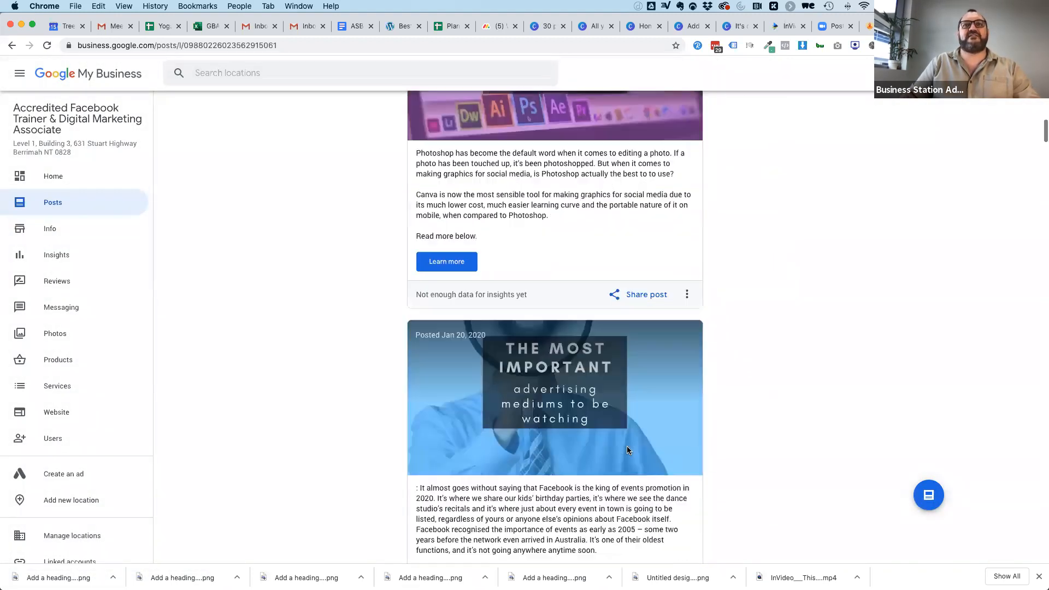
scroll(628, 450, down, 10)
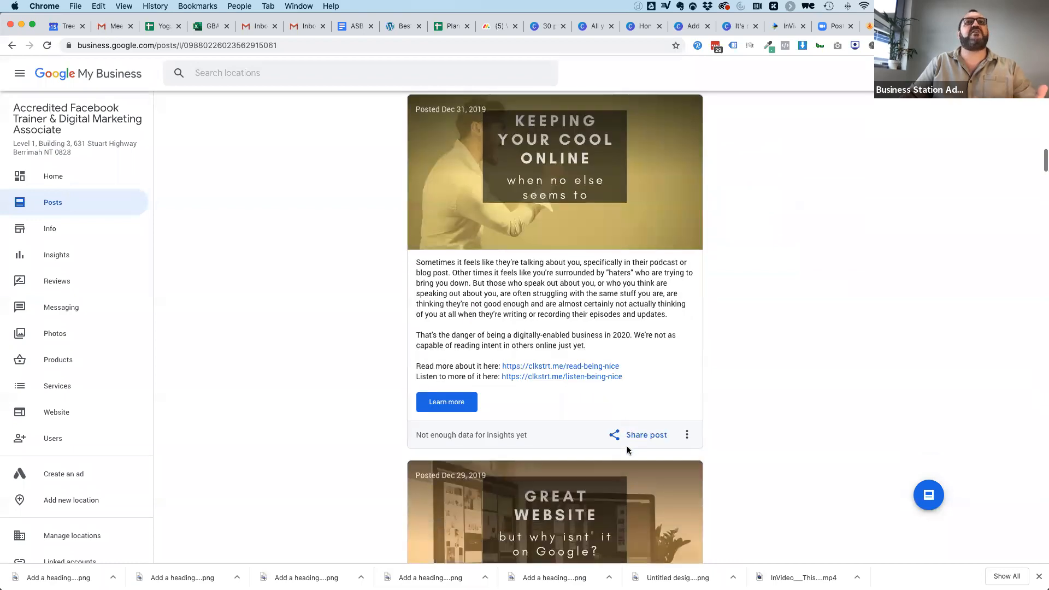
scroll(627, 446, down, 8)
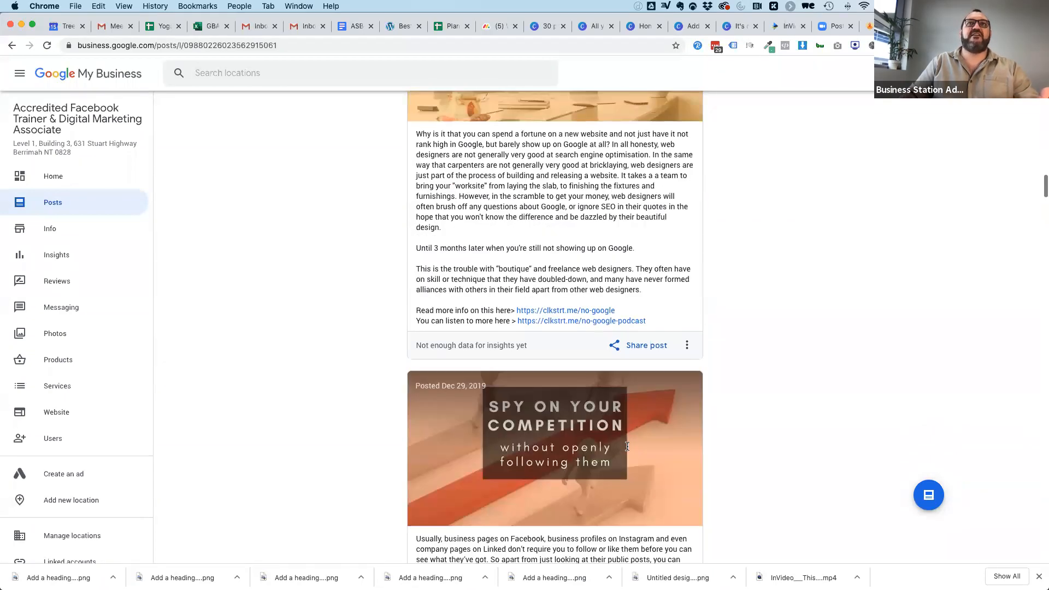
scroll(596, 163, up, 4)
scroll(596, 163, up, 10)
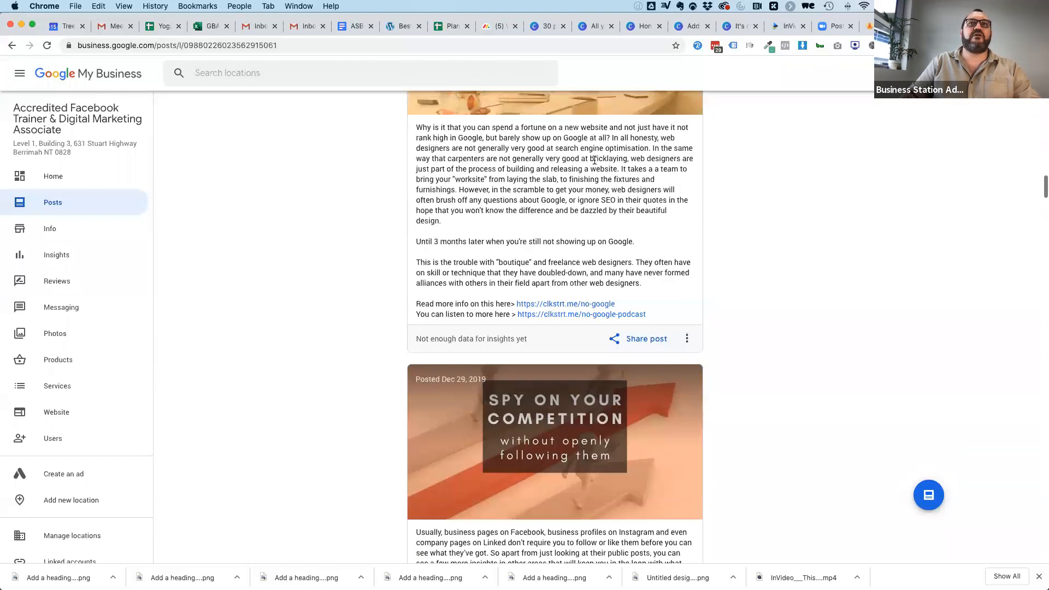
scroll(709, 369, up, 4)
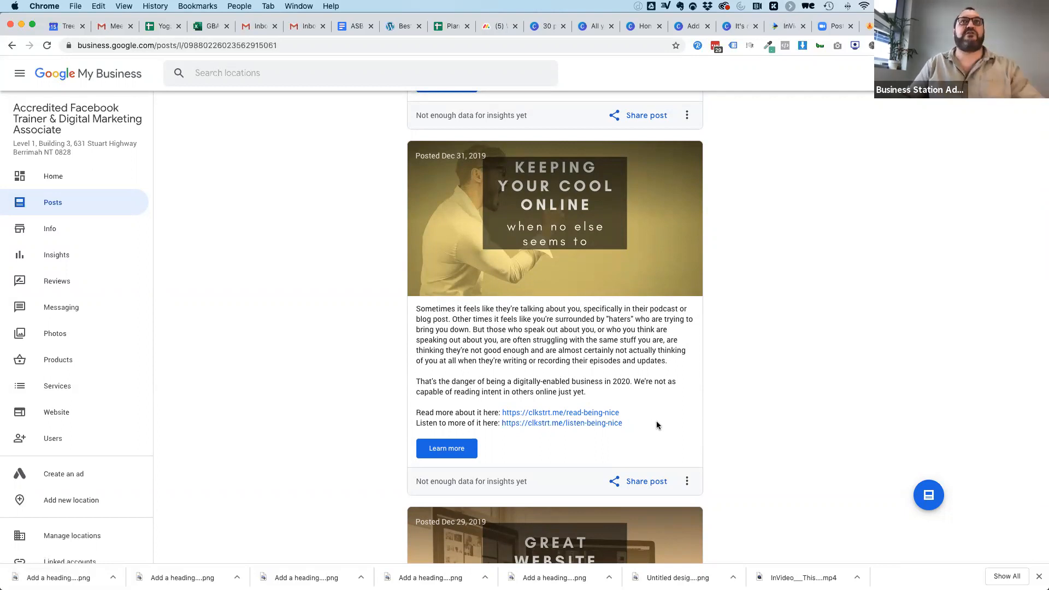
scroll(279, 272, up, 3)
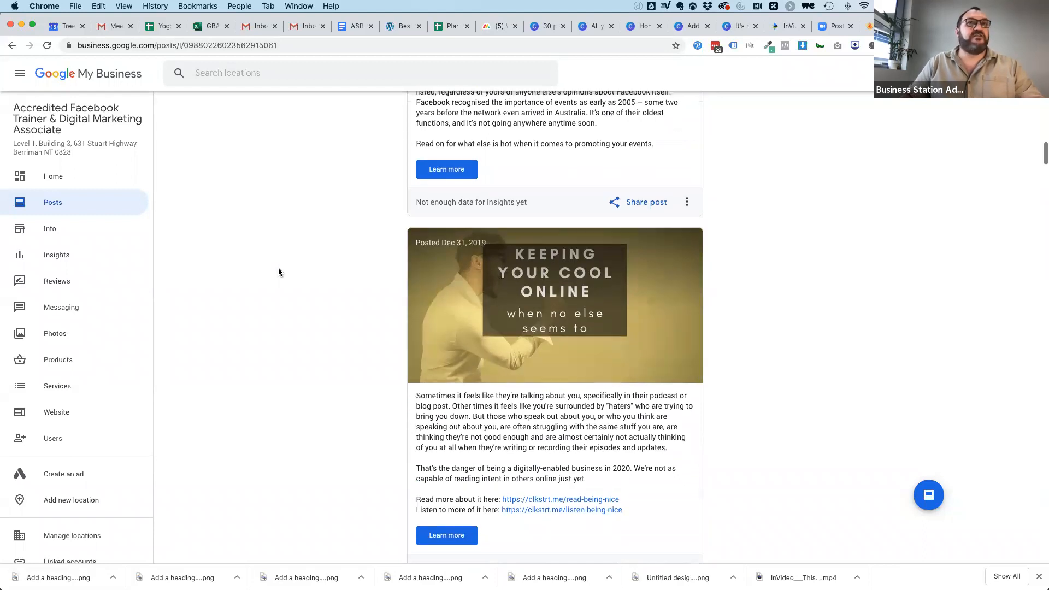
Start a new Google My Business update post and look through the Offer and Event post types and their fields.
scroll(279, 272, up, 12)
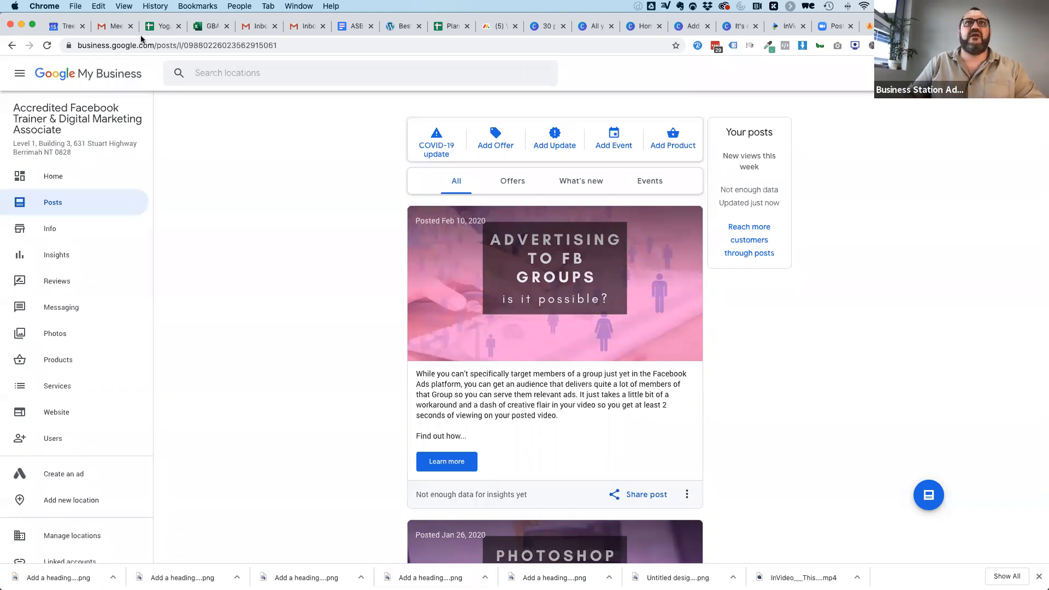
click(555, 141)
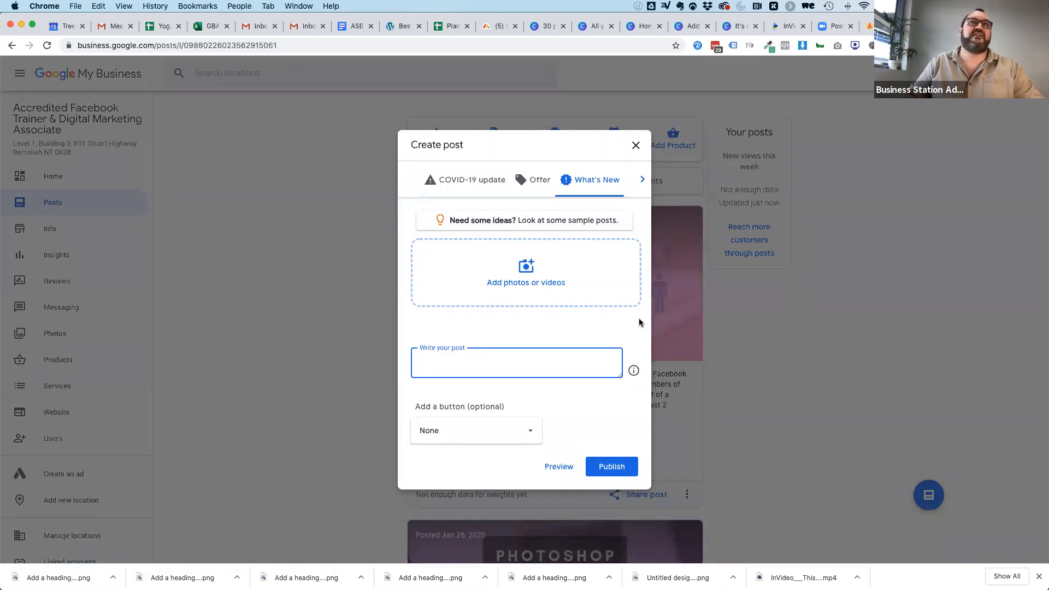
click(540, 182)
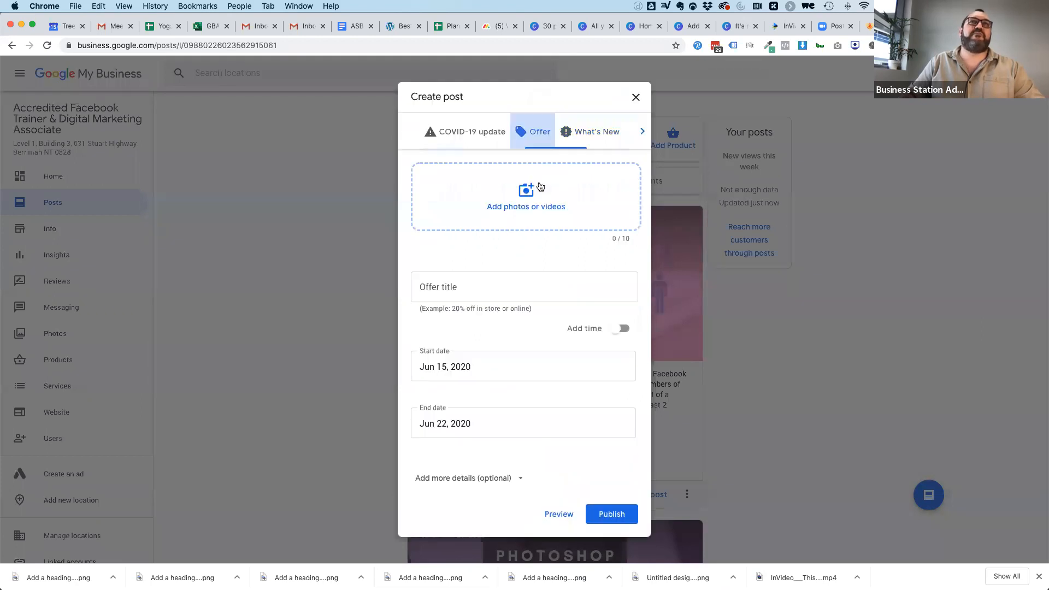
click(643, 132)
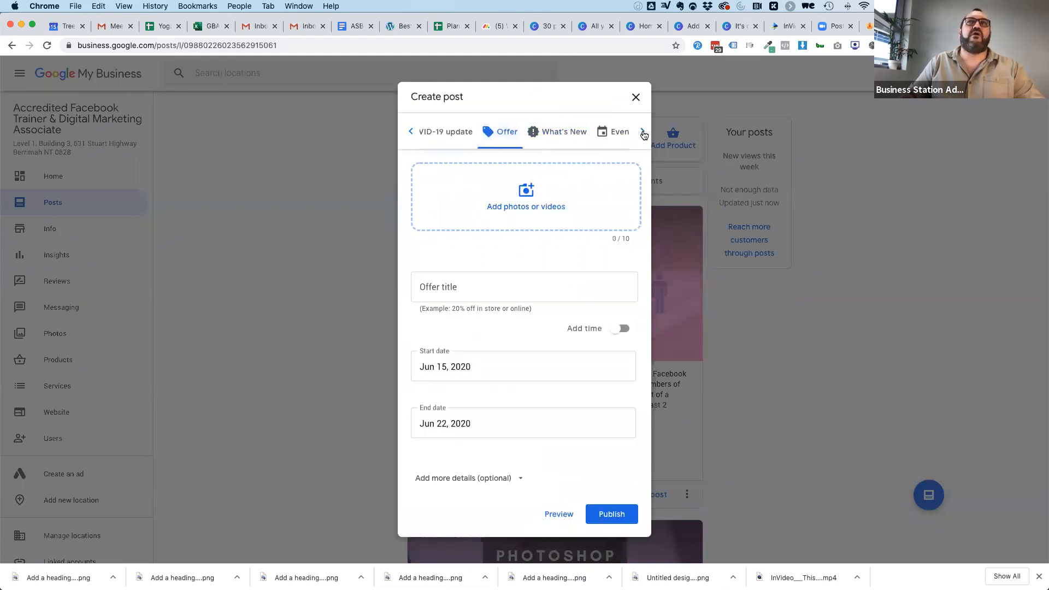
click(612, 136)
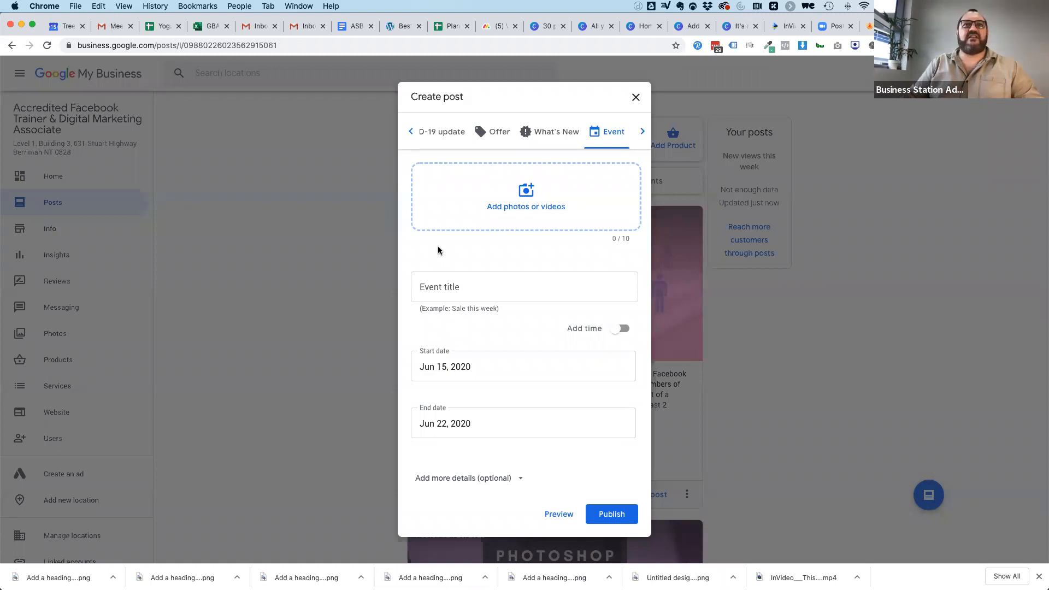
click(433, 290)
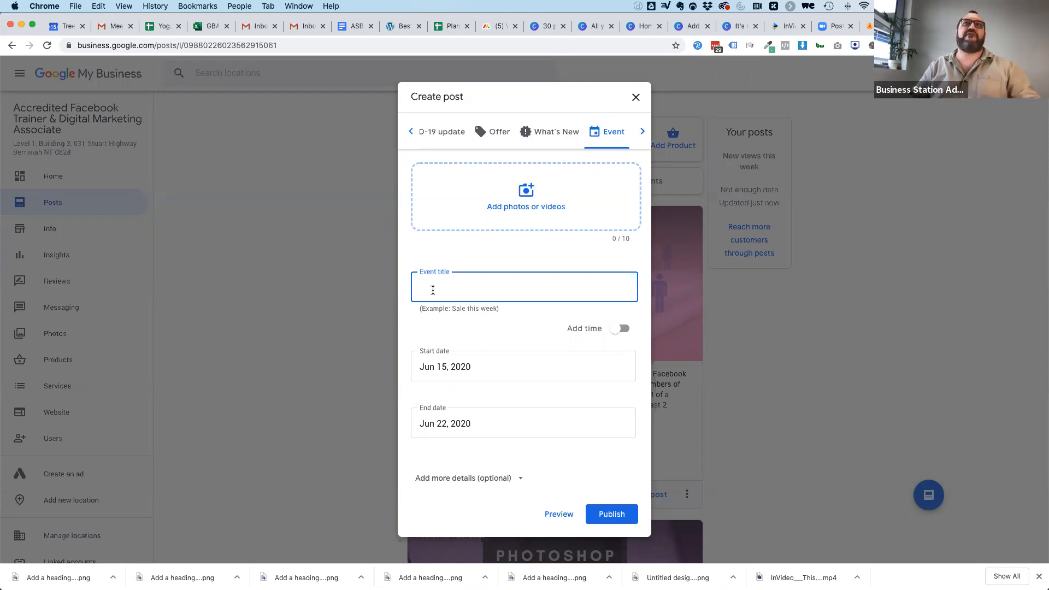
Make the post an offer and add the downloaded "The same goes for teaching yoga!" quote image from the Downloads folder.
click(489, 134)
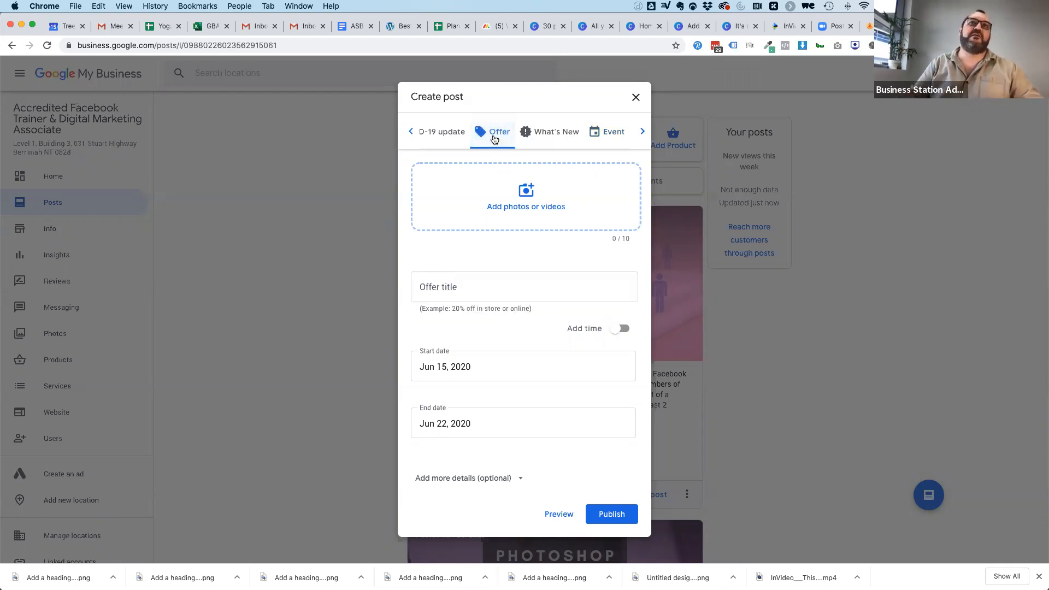
click(461, 410)
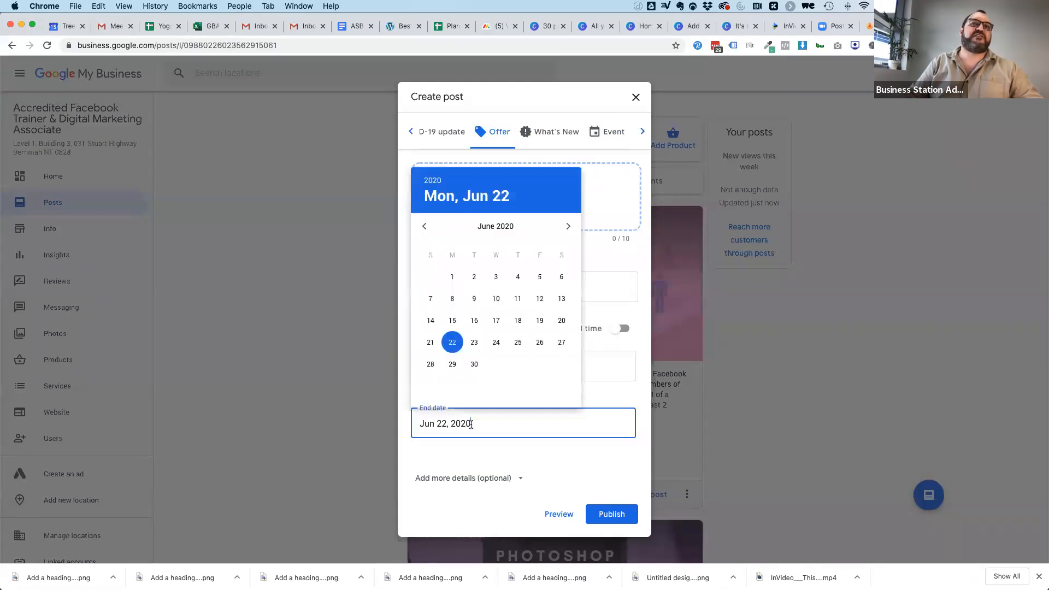
click(628, 400)
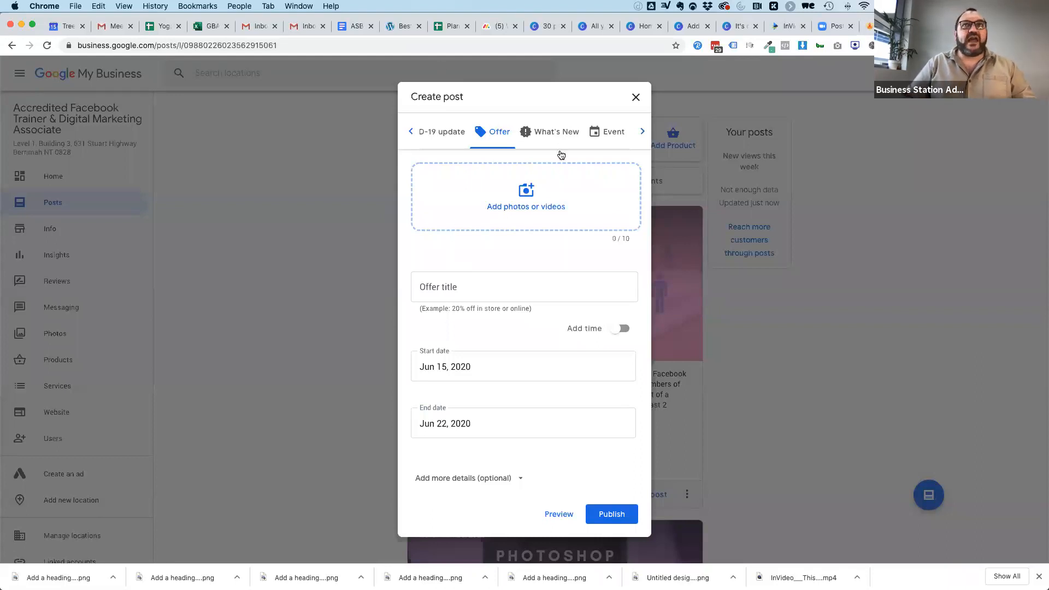
click(525, 205)
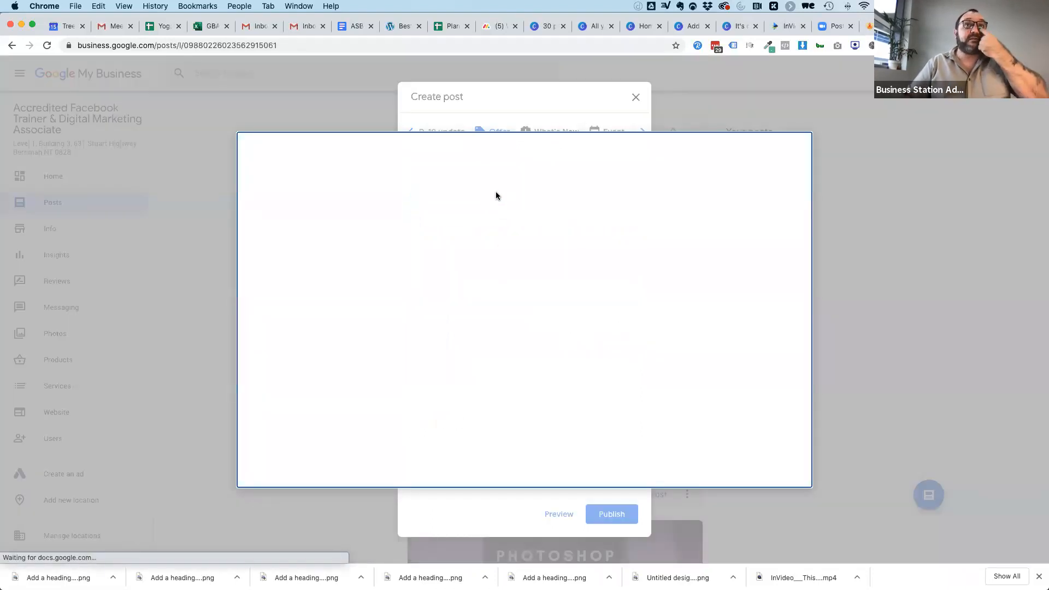
click(511, 338)
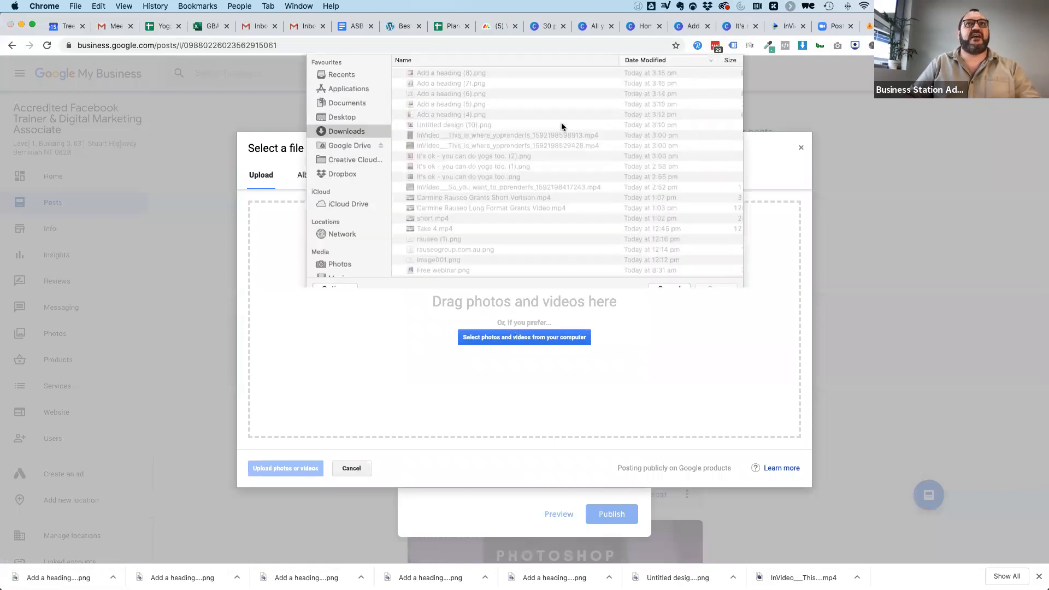
double_click(420, 118)
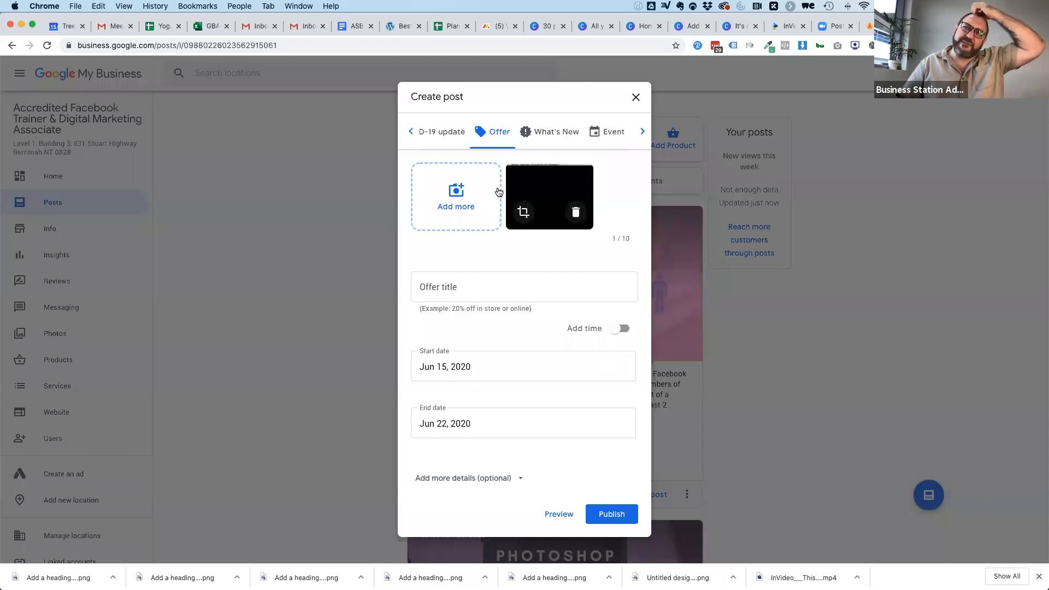
Crop the offer image higher up so the full quote and the studio logo fit in the frame.
click(523, 212)
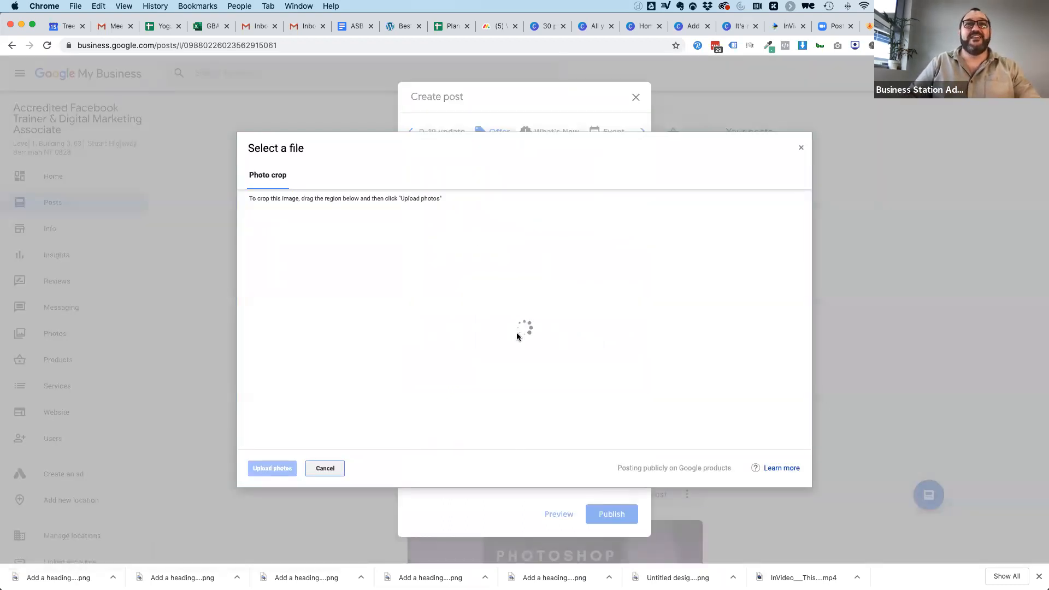
mouse_move(537, 284)
mouse_down()
mouse_move(535, 257)
mouse_move(535, 266)
mouse_up()
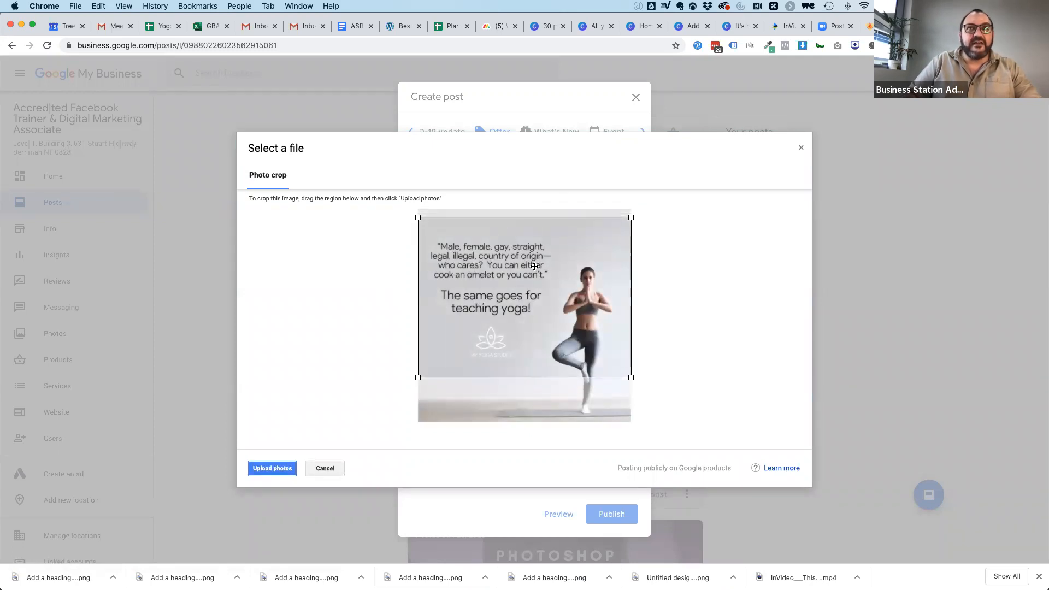
click(272, 468)
Title the offer "Learn to teach yoga" and set its end date to Mar 31, 2021.
click(445, 288)
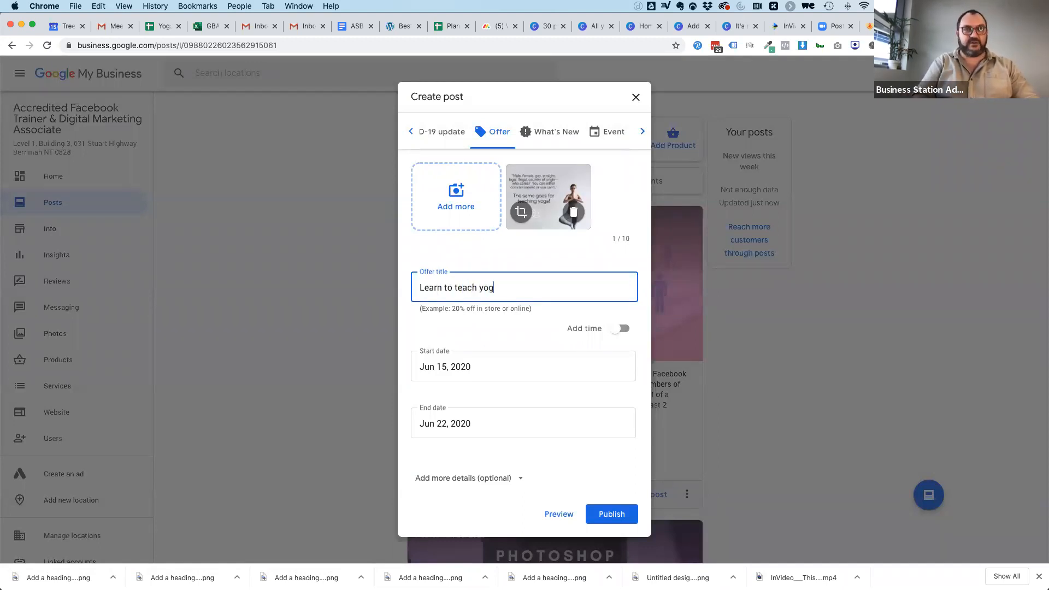
click(448, 411)
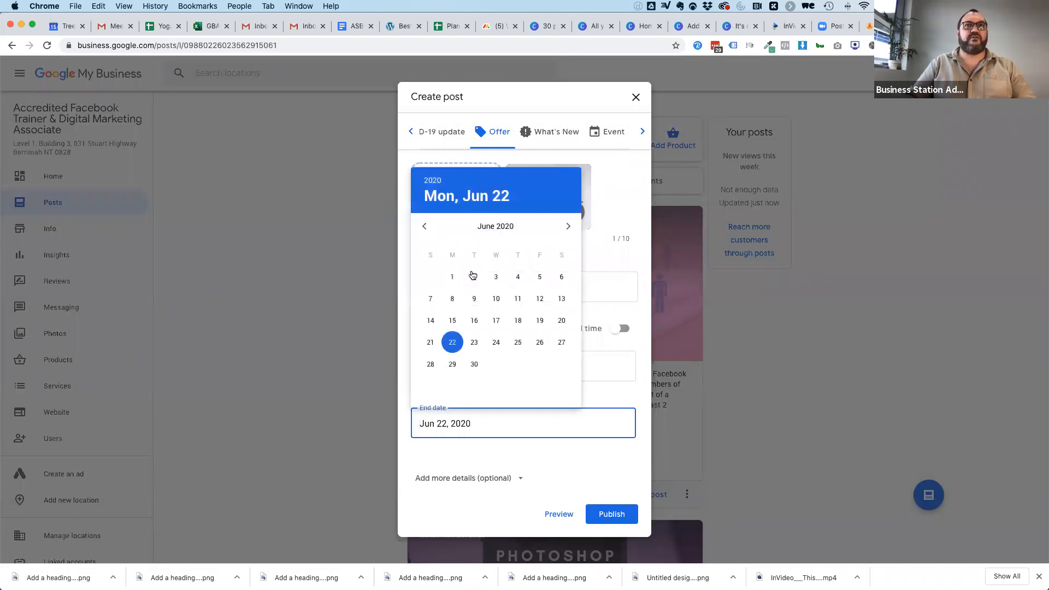
double_click(569, 226)
double_click(569, 227)
double_click(569, 226)
double_click(569, 227)
click(569, 226)
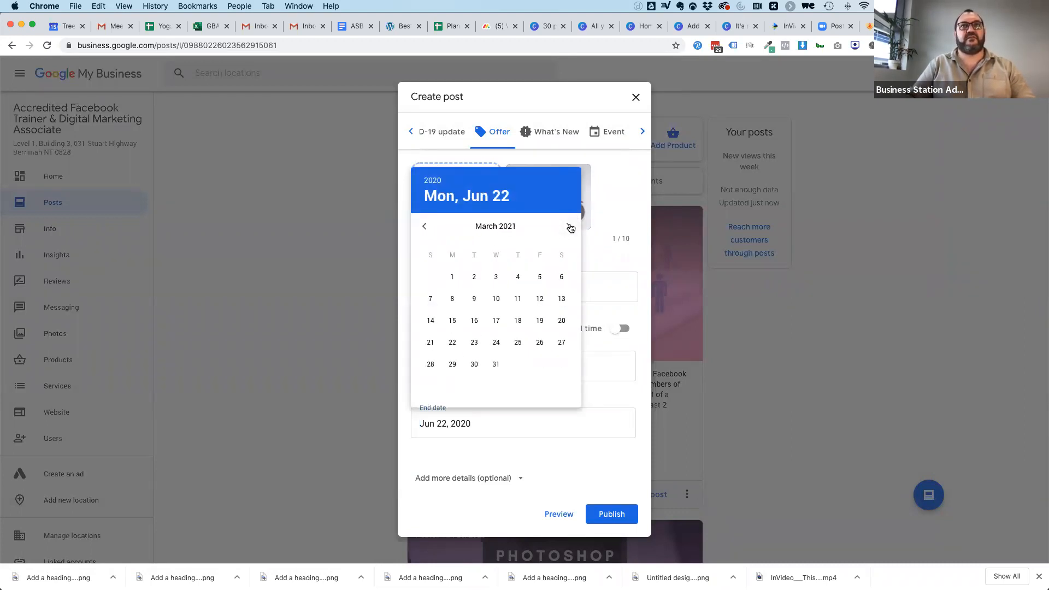
click(497, 364)
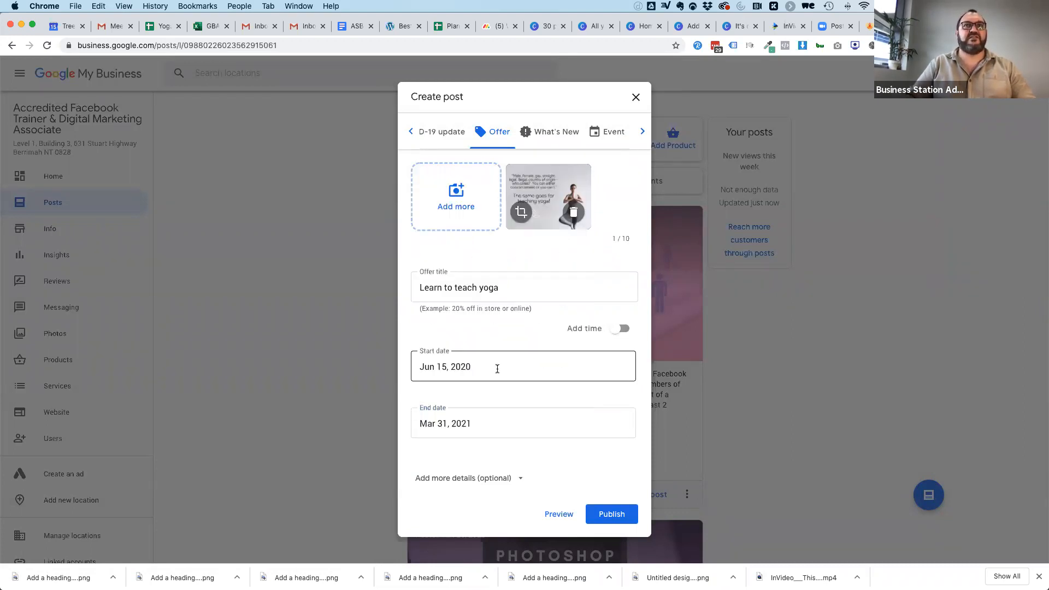
Copy the blog paragraph beginning "There is not a manual that tells you how to teach teachers" into the offer details.
click(469, 479)
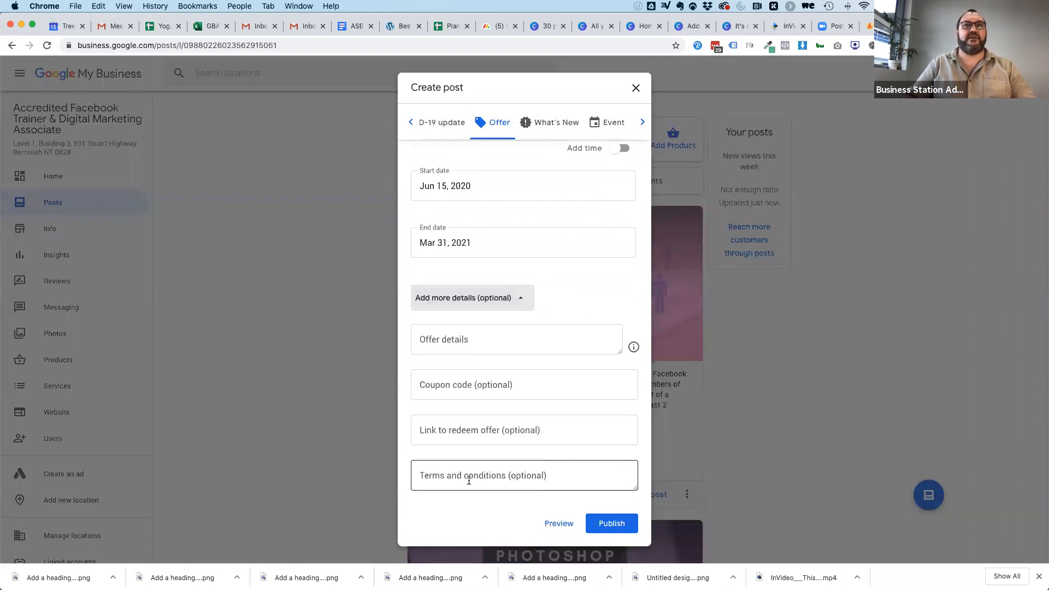
click(456, 338)
click(878, 26)
drag(234, 323, 492, 356)
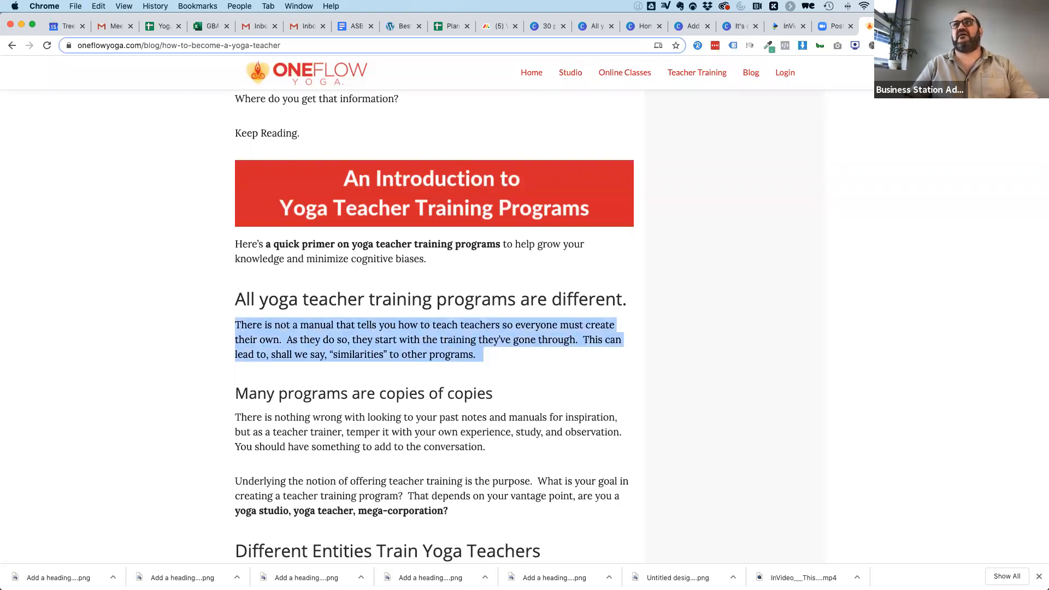
click(923, 26)
key(super+v)
Add the blog URL oneflowyoga.com/blog/how-to-become-a-yoga-teacher as the link to redeem the offer, then publish the post.
click(452, 389)
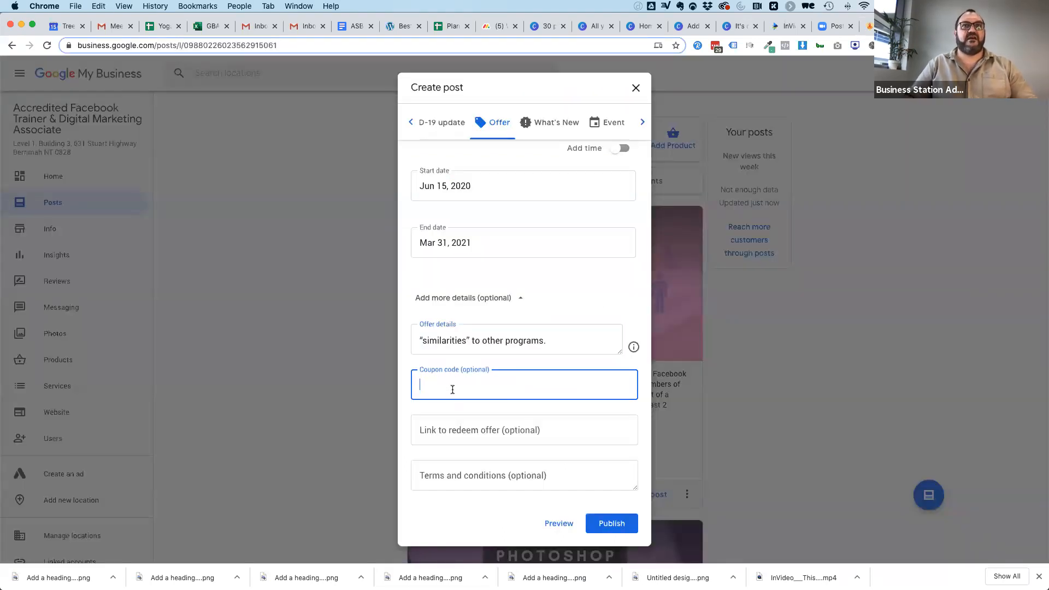
click(437, 431)
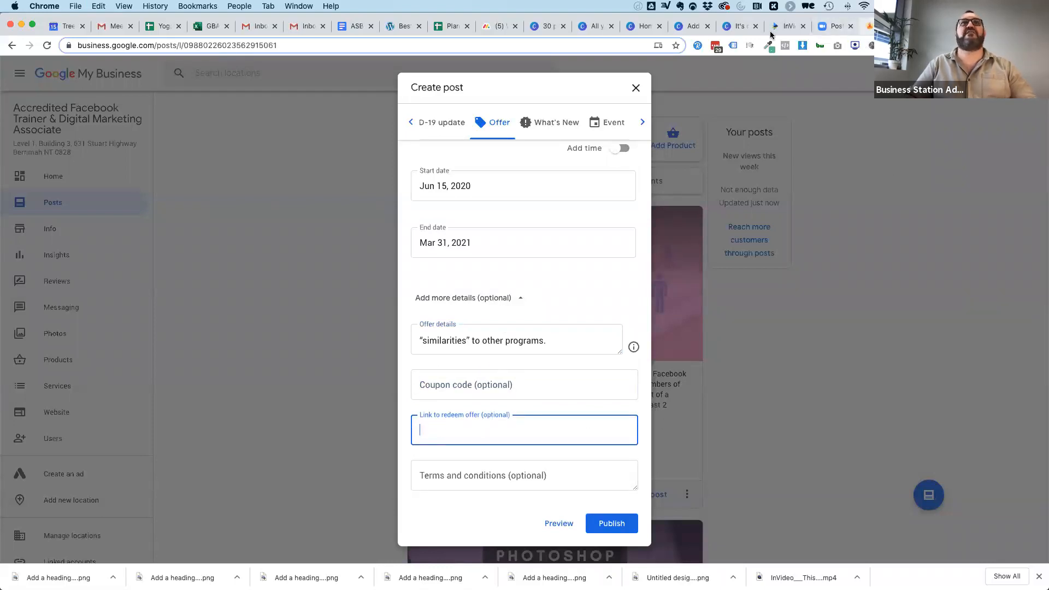
click(872, 26)
click(345, 43)
key(cmd+c)
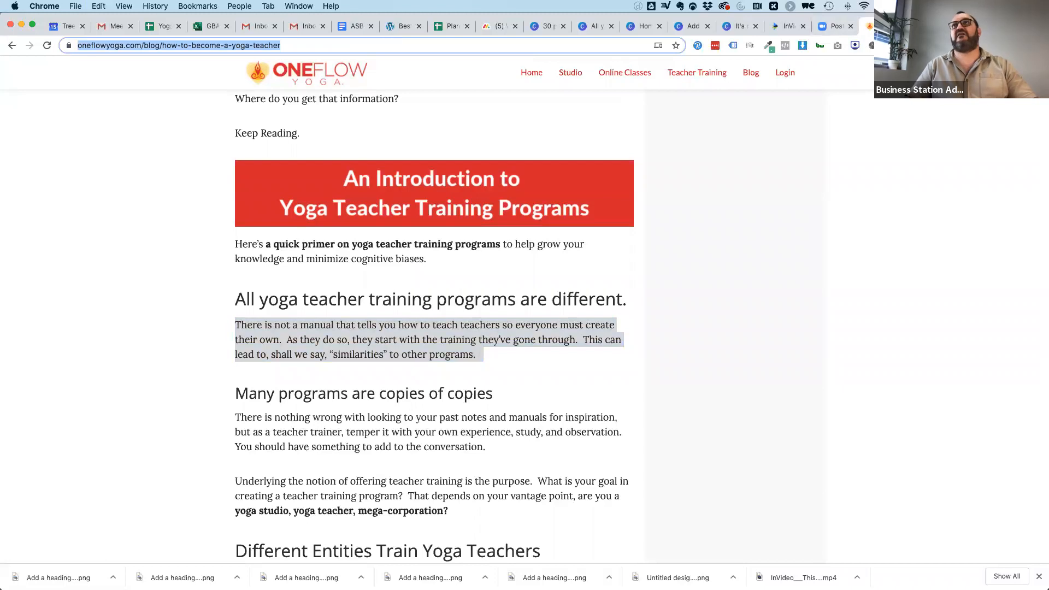
click(834, 25)
key(cmd+v)
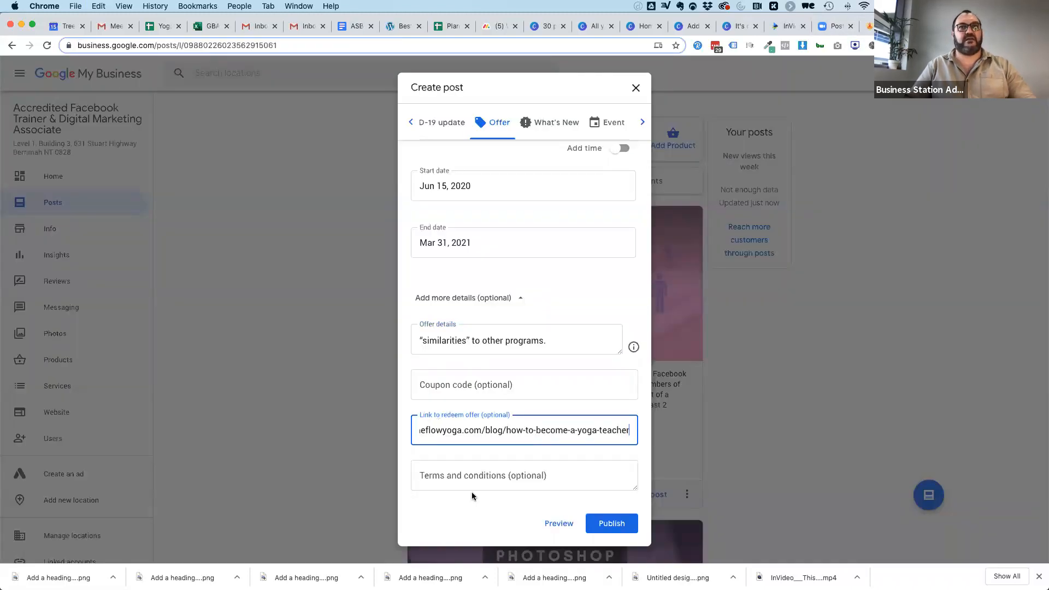
click(612, 523)
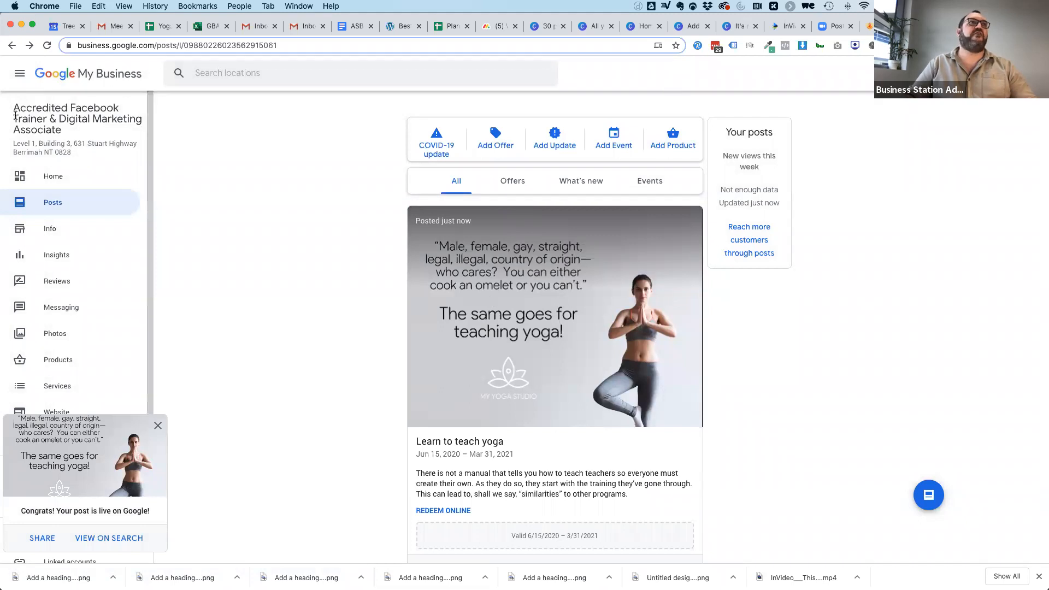
Search Google in a new browser tab for the business name "Accredited Facebook Trainer & Digital Marketing Associate" plus "Darwin".
drag(14, 107, 63, 131)
key(super+c)
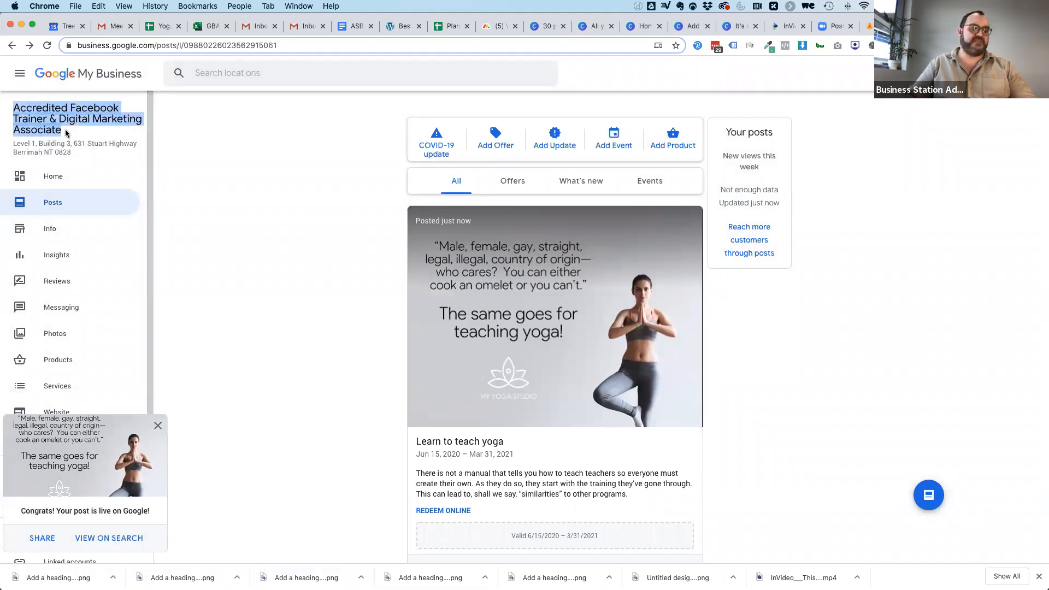
key(super+t)
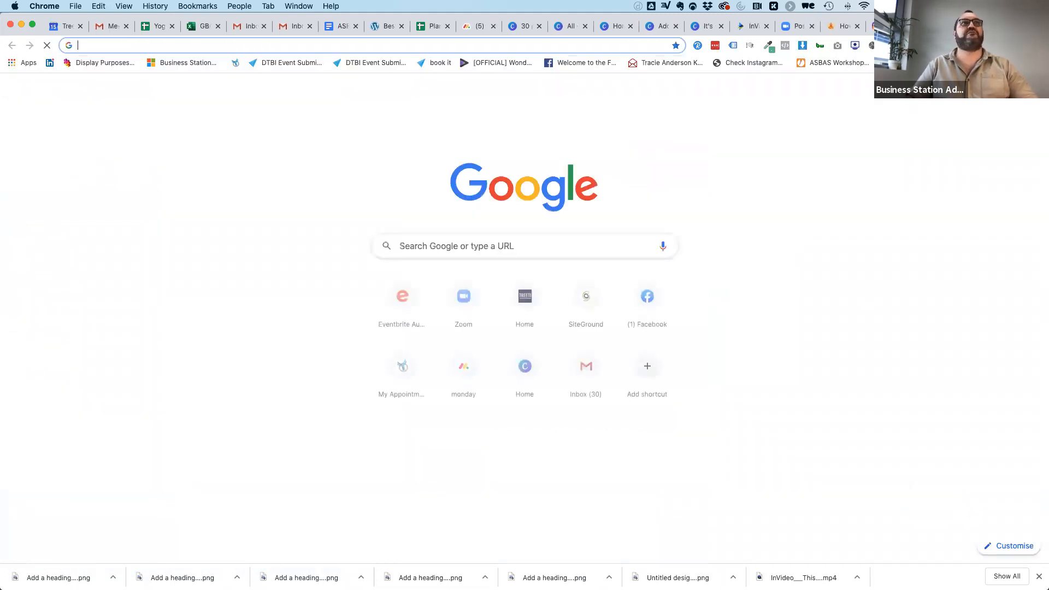
key(super+v)
key(Return)
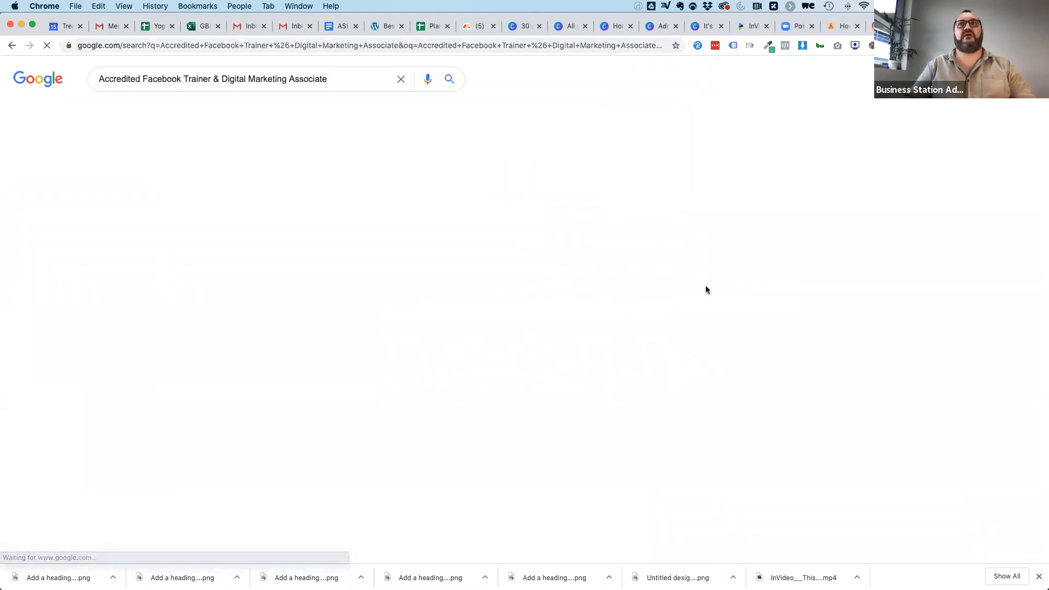
click(345, 78)
text(Darwin)
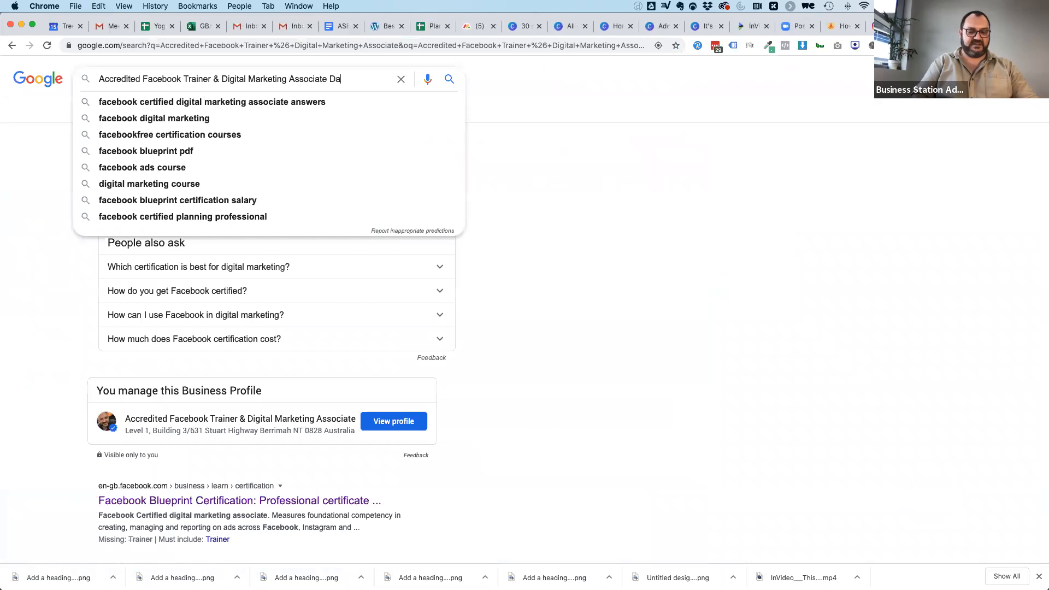
key(Return)
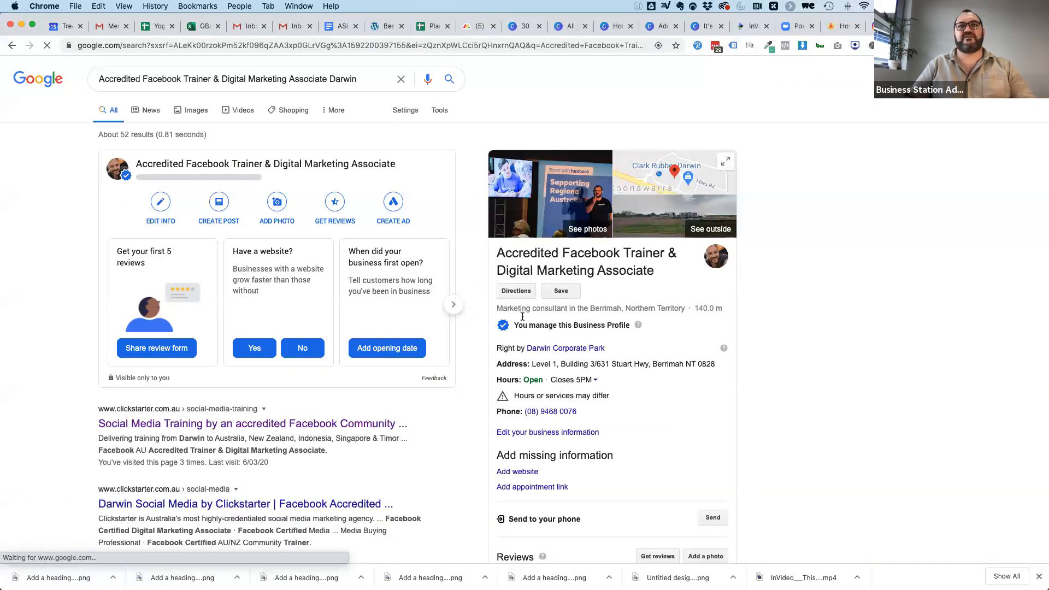
Examine the business profile in the search results, from its contact details to the published "Learn to teach yoga" offer and the posts carousel.
scroll(684, 361, down, 4)
scroll(684, 363, down, 5)
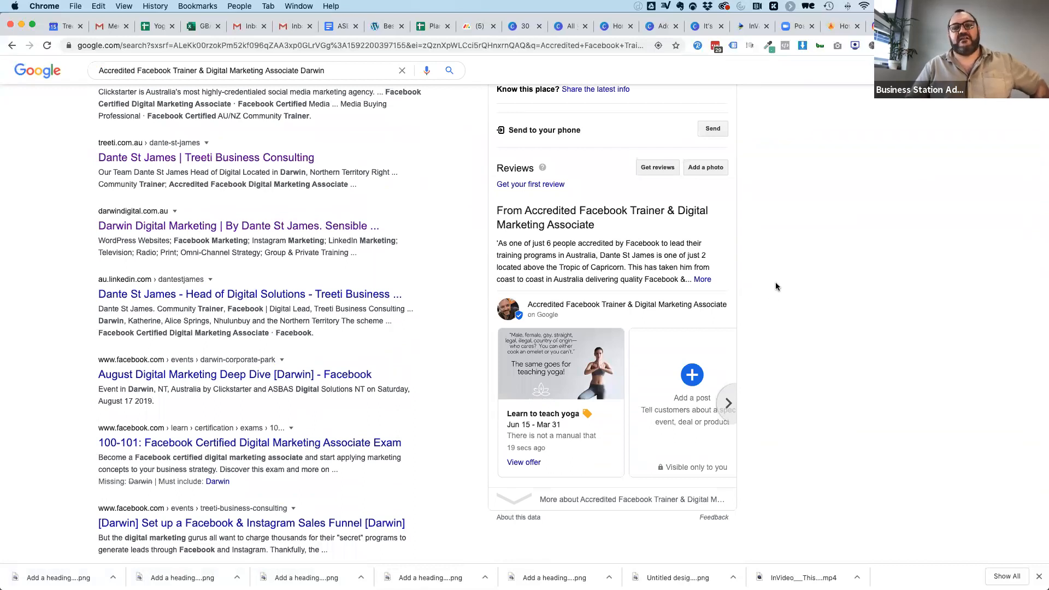
scroll(776, 283, up, 10)
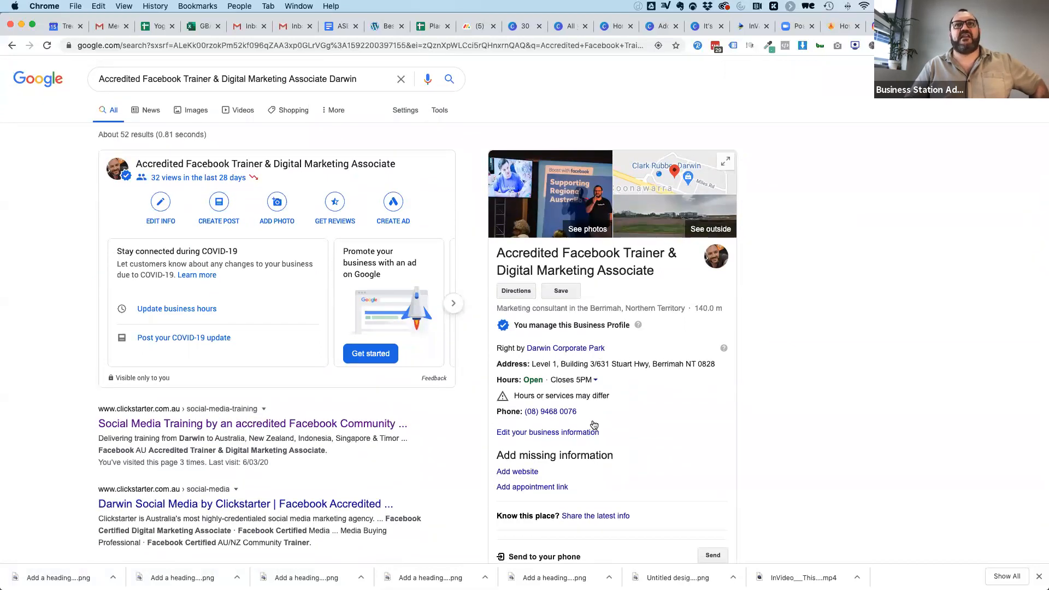
scroll(657, 416, down, 6)
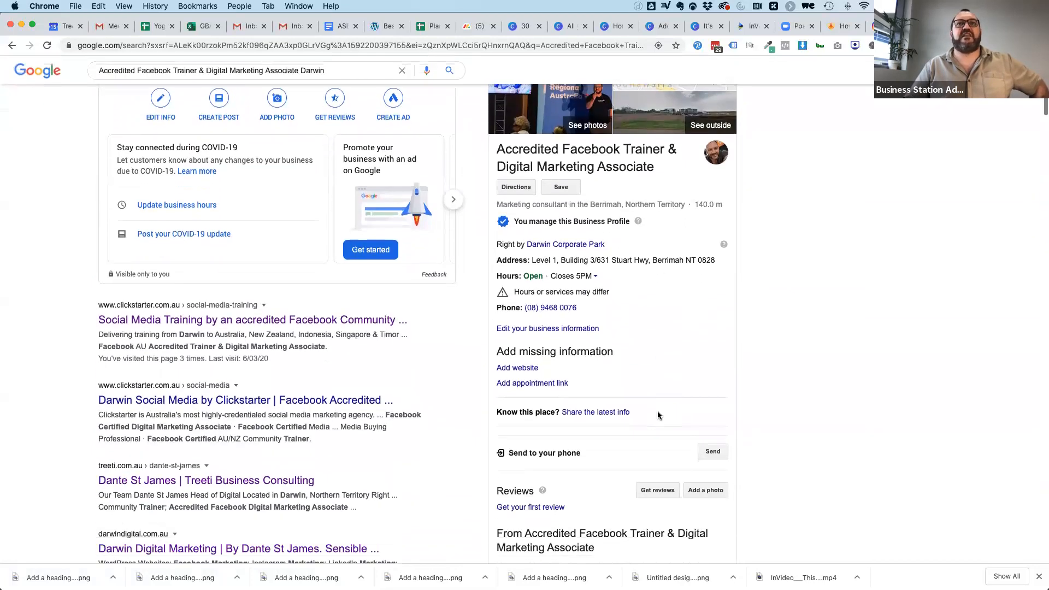
scroll(806, 305, down, 2)
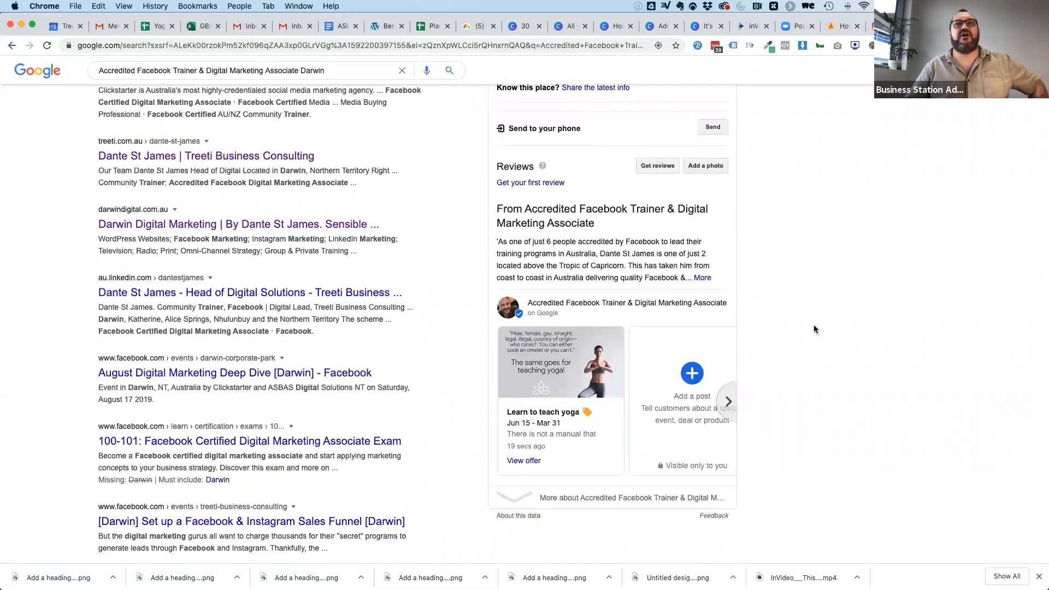
scroll(814, 329, down, 1)
click(728, 337)
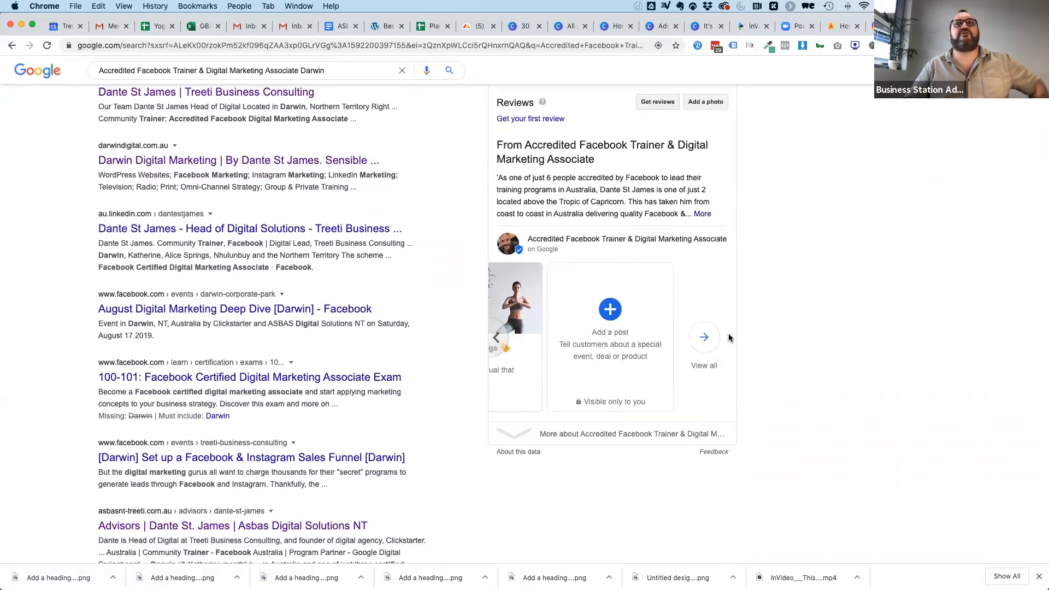
Bring the "Learn to teach yoga" offer back into view in the profile's carousel, and open the post creation page for the business.
click(498, 335)
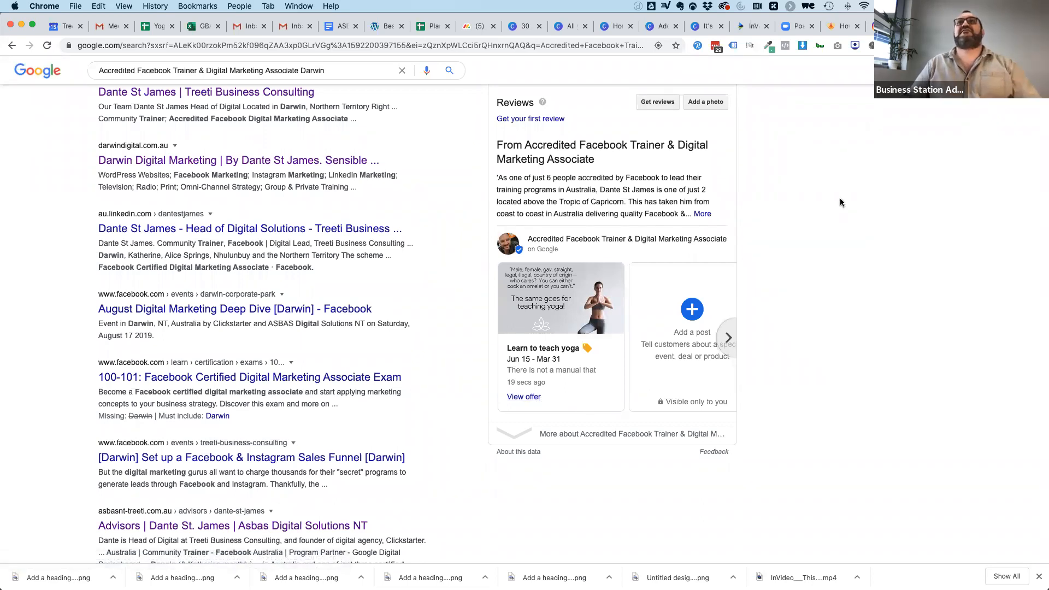
scroll(841, 203, up, 10)
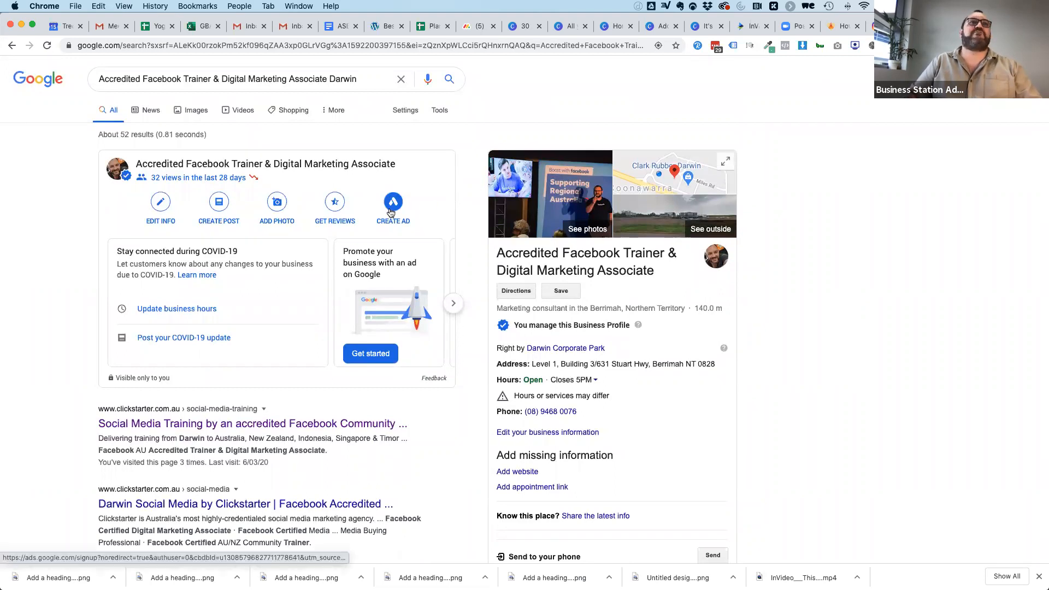
click(219, 205)
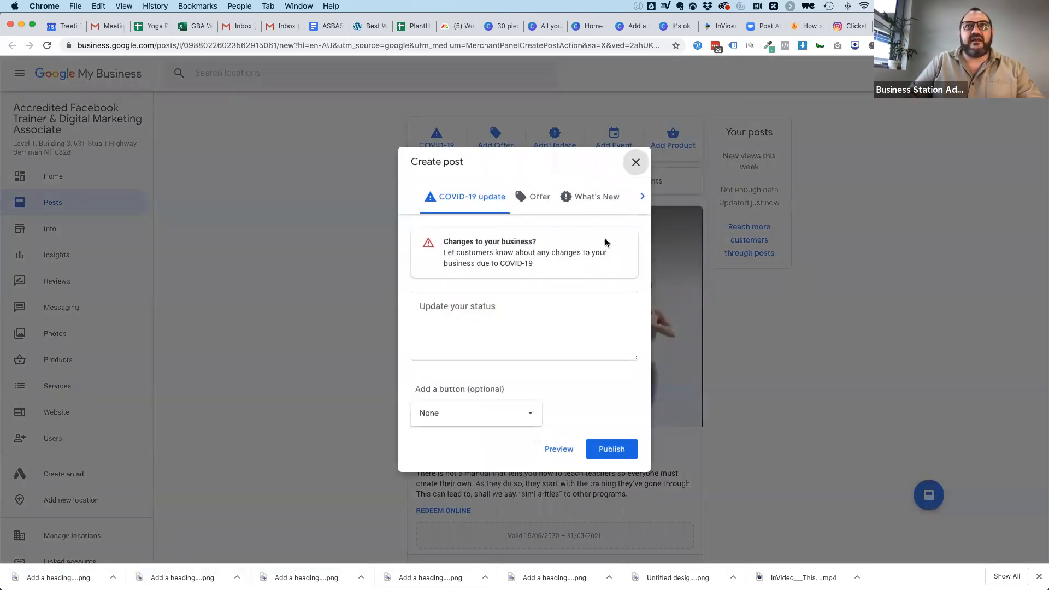
click(642, 197)
click(553, 449)
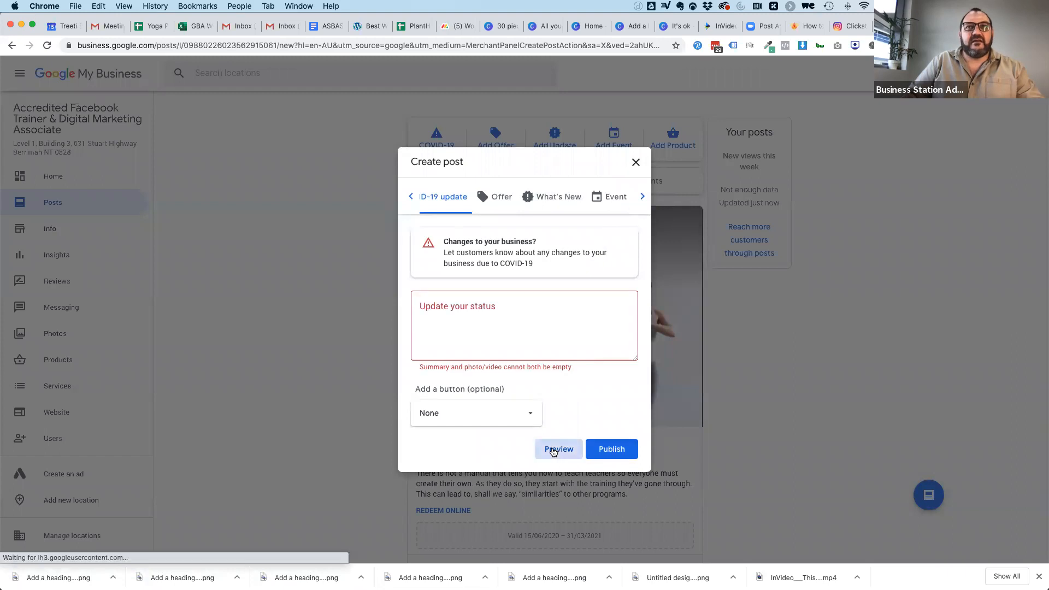
click(635, 161)
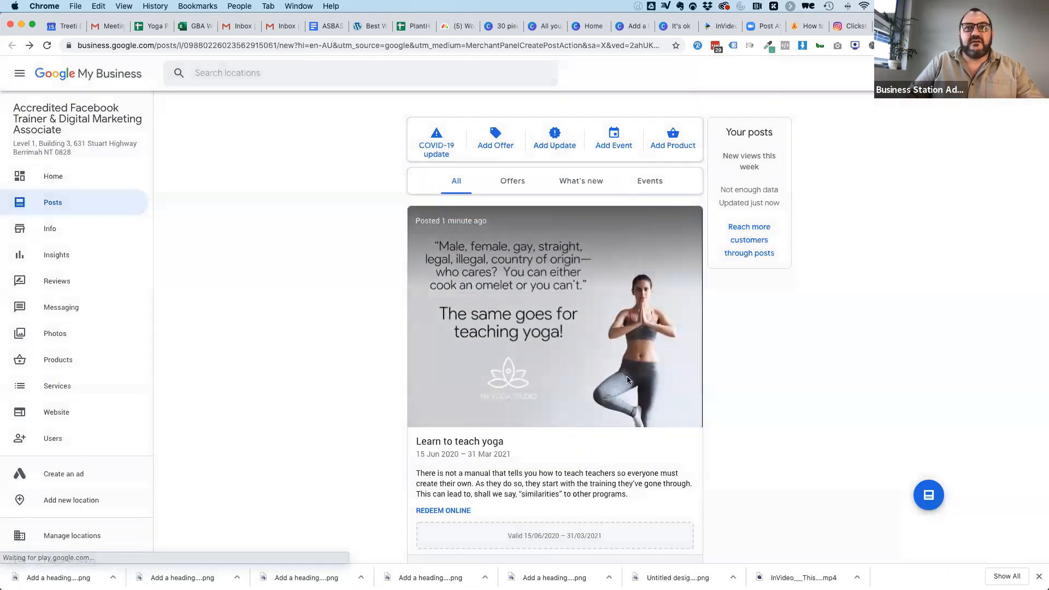
Delete the published "Learn to teach yoga" offer from the business's posts.
scroll(628, 379, down, 2)
click(687, 484)
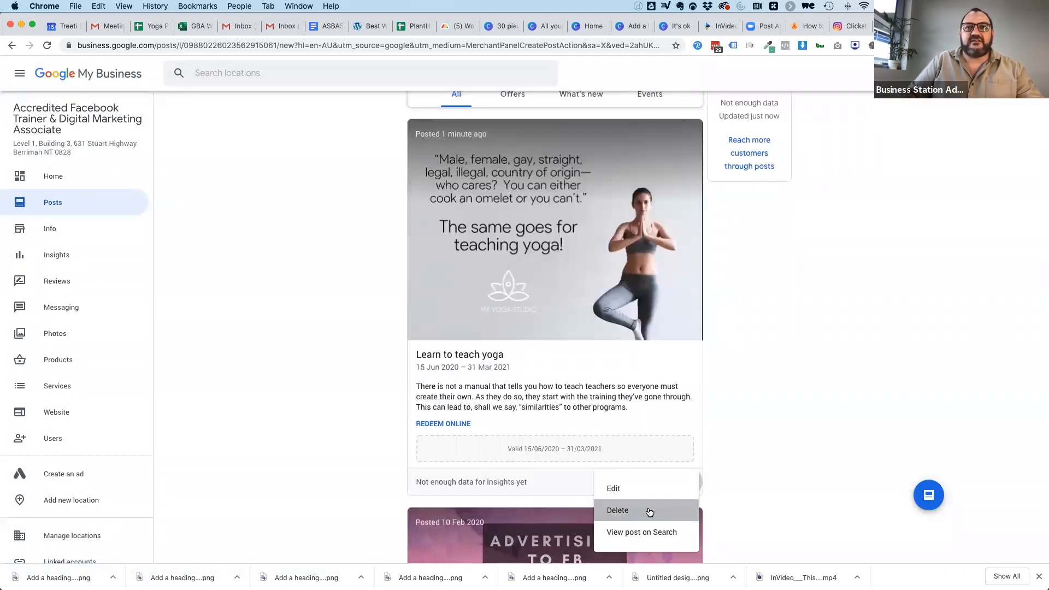
click(650, 511)
click(607, 336)
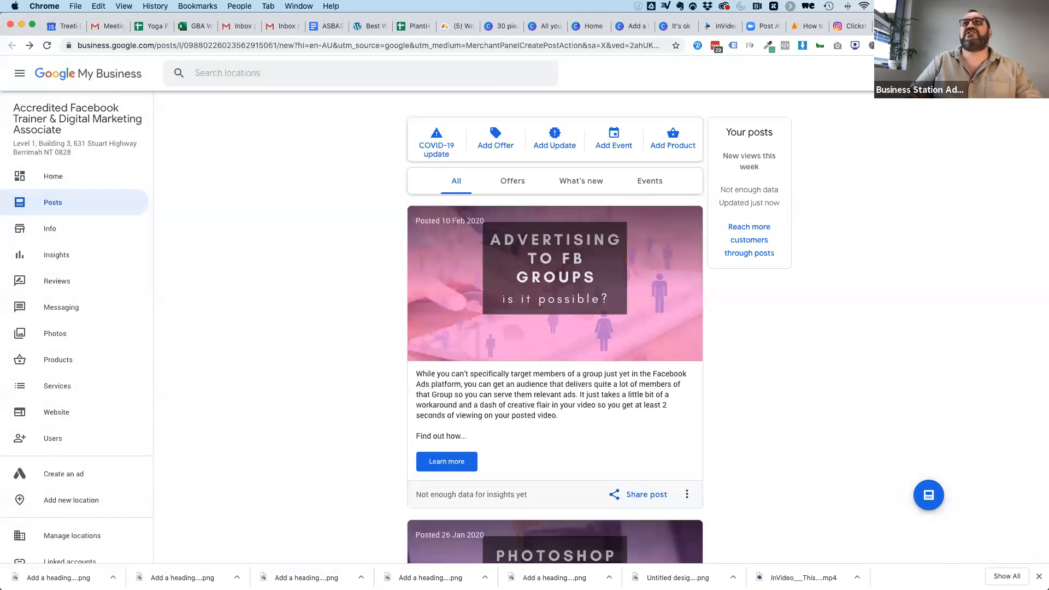
Search Google for "social media marketing darwin" and look at the local business listings with the map.
click(897, 26)
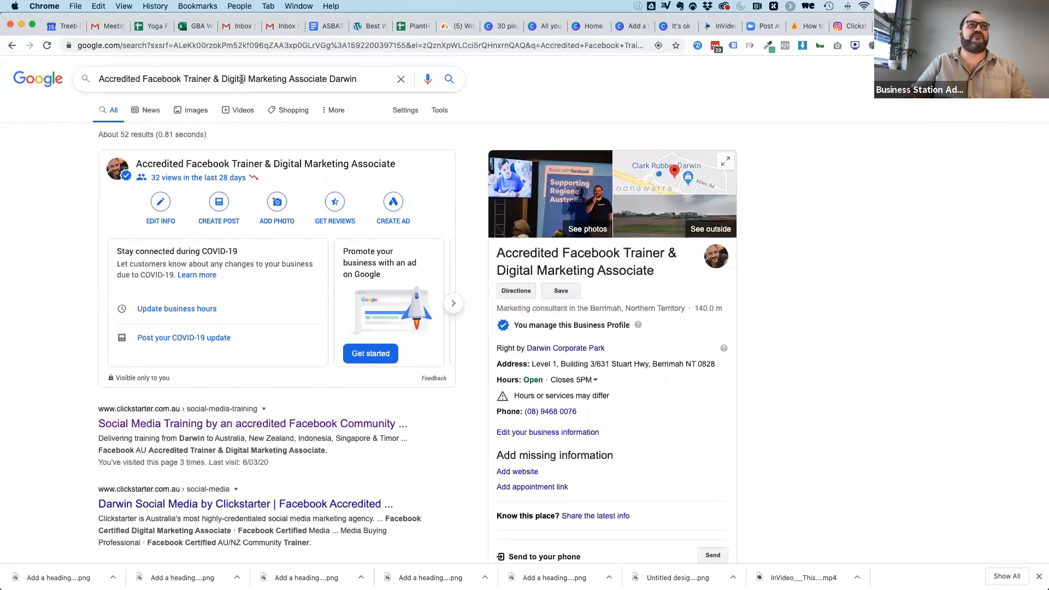
triple_click(242, 80)
text(social mmedia)
key(BackSpace)
key(BackSpace)
key(BackSpace)
key(BackSpace)
key(BackSpace)
text(edia marketing darwin)
key(Return)
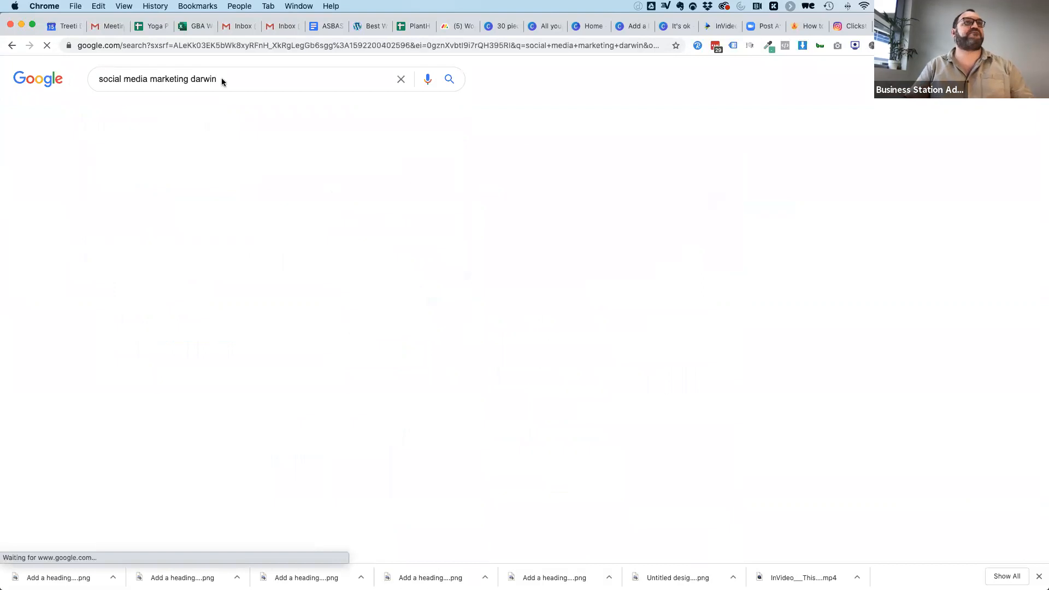
scroll(320, 489, down, 5)
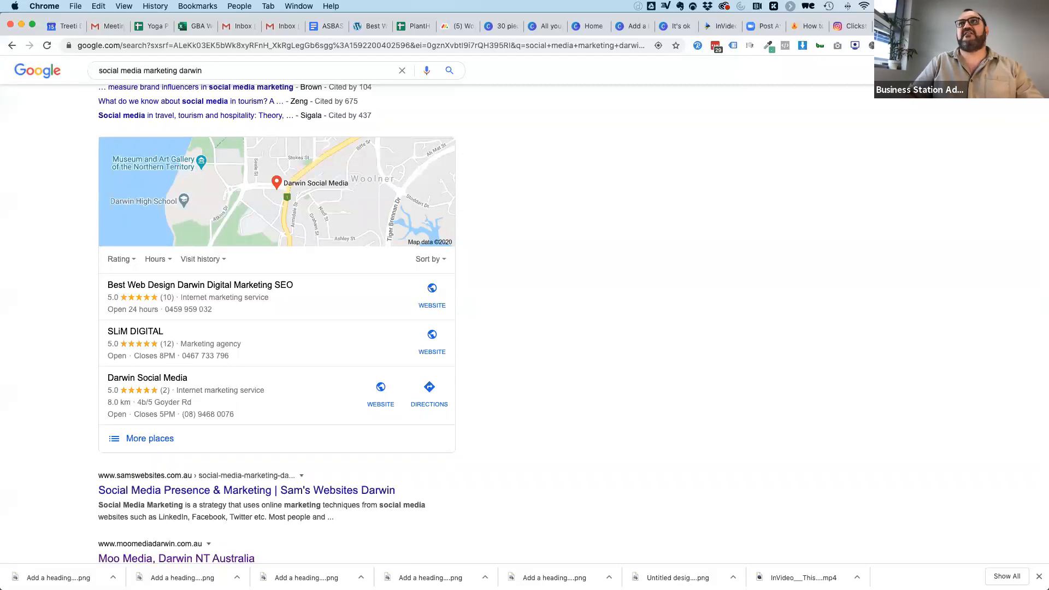
Copy the blog's Yoga Studios section, through the paragraph ending "hire from their teacher training pool".
key(ctrl+Tab)
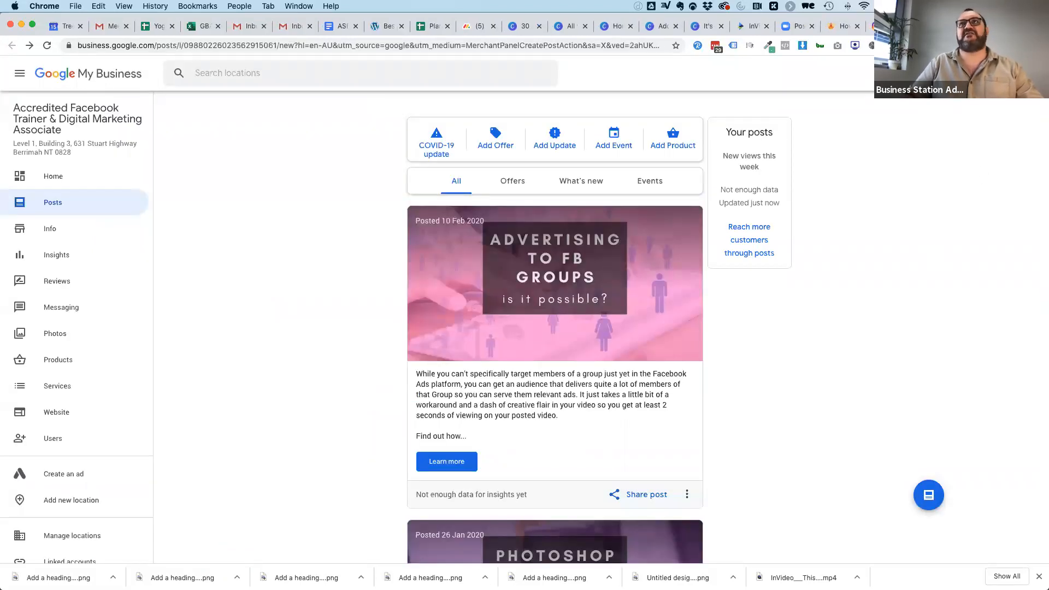
click(838, 28)
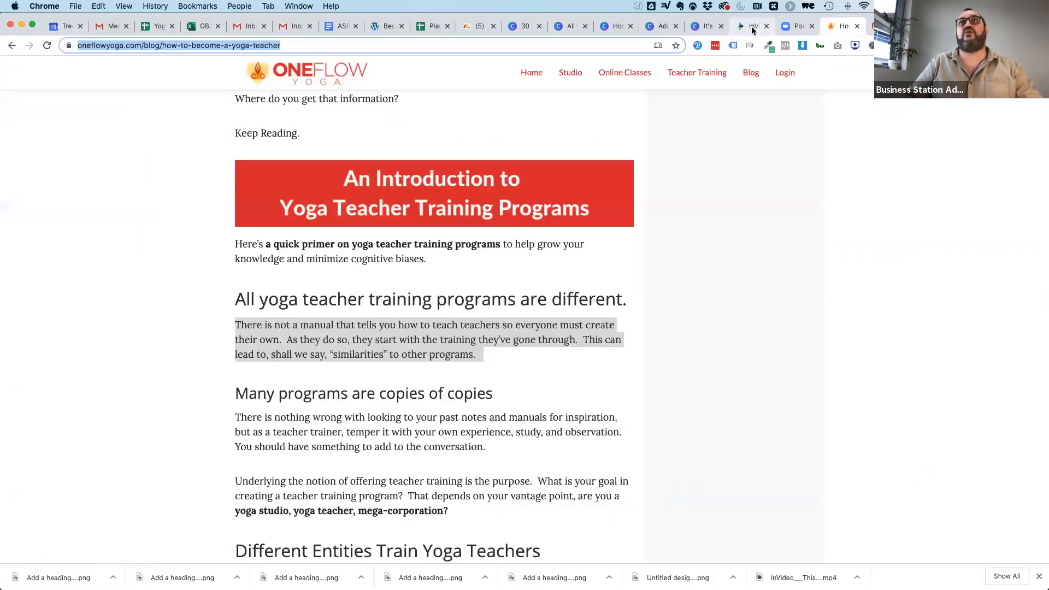
click(752, 28)
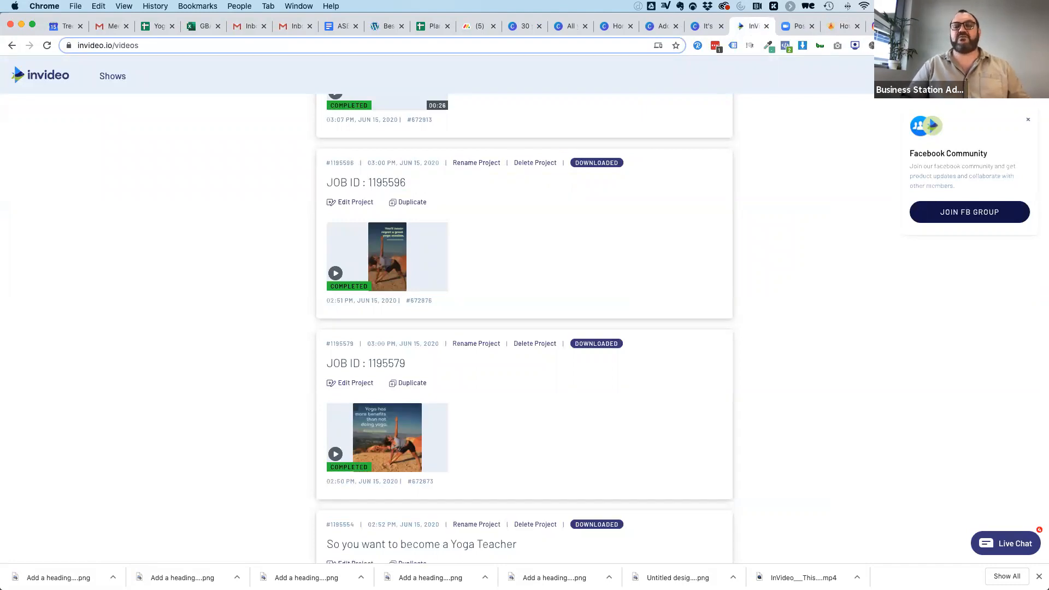
click(829, 28)
scroll(125, 434, down, 10)
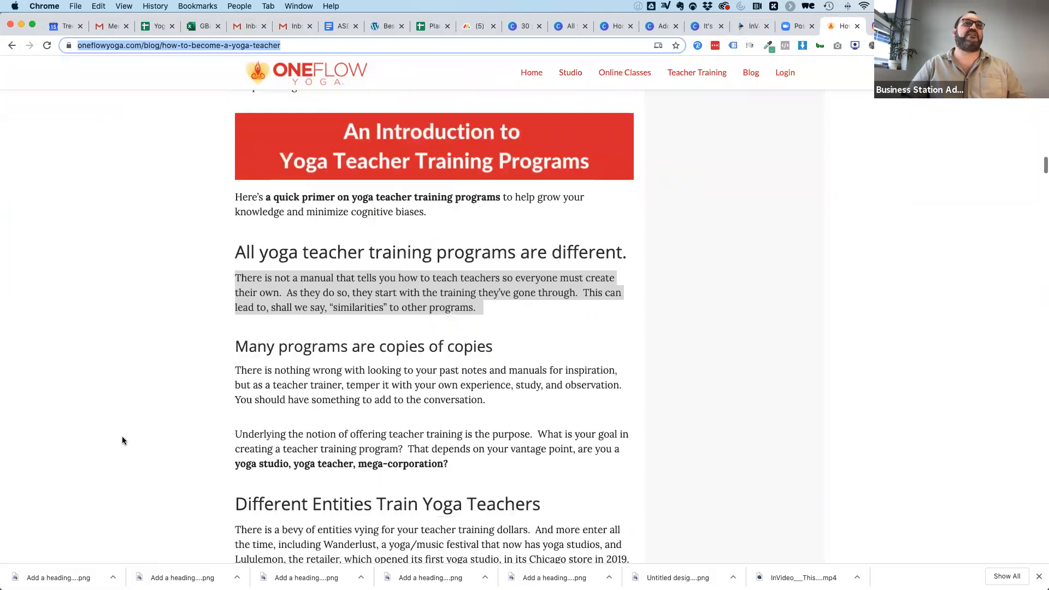
drag(235, 221, 413, 414)
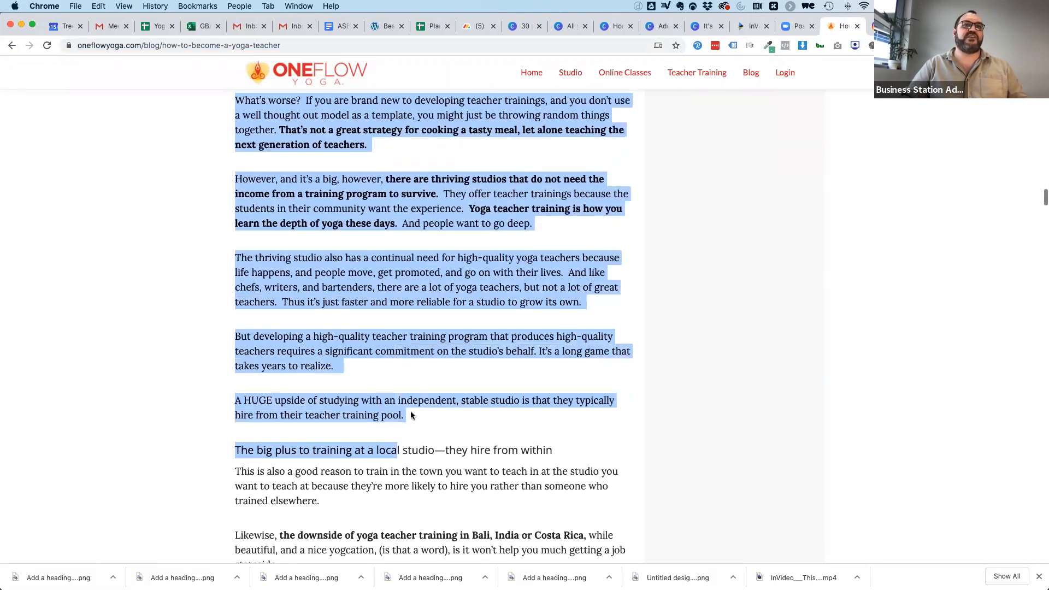
key(super+c)
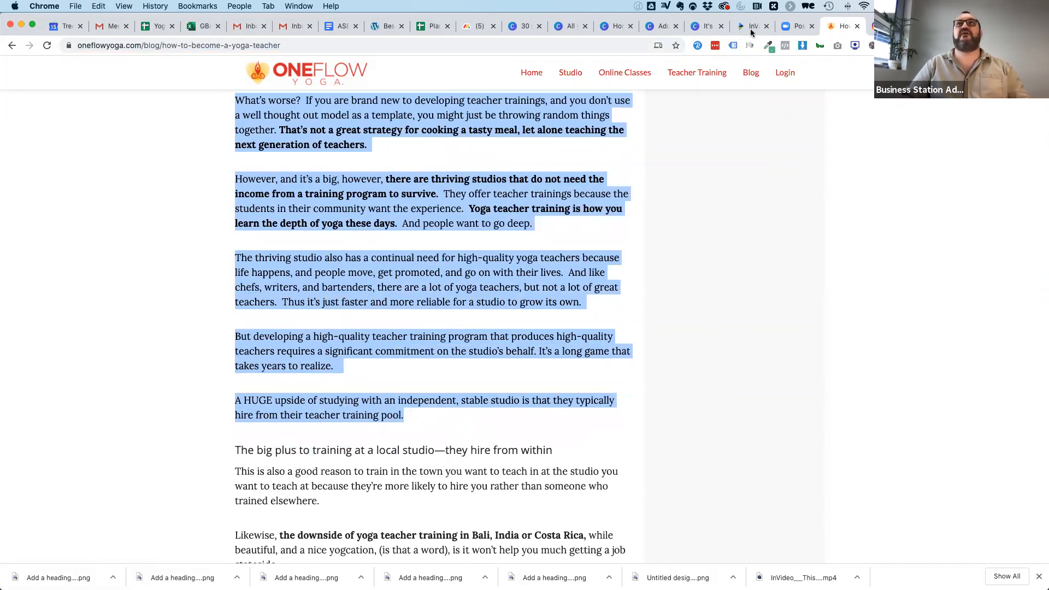
Switch to InVideo and start an Article-to-Video project in Facebook News Feed format with the square Regal template.
click(751, 27)
click(924, 76)
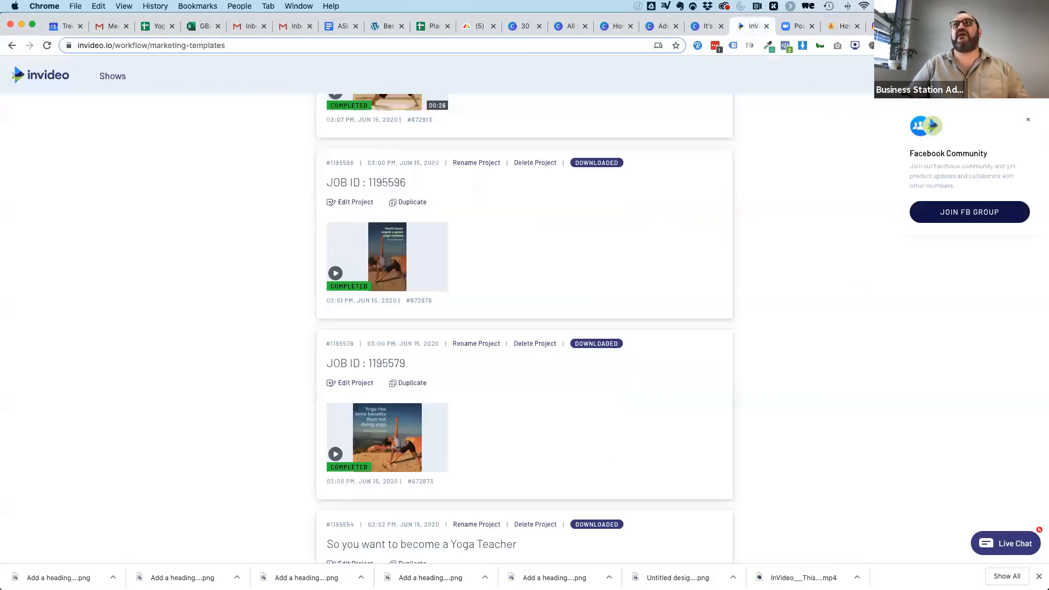
click(518, 118)
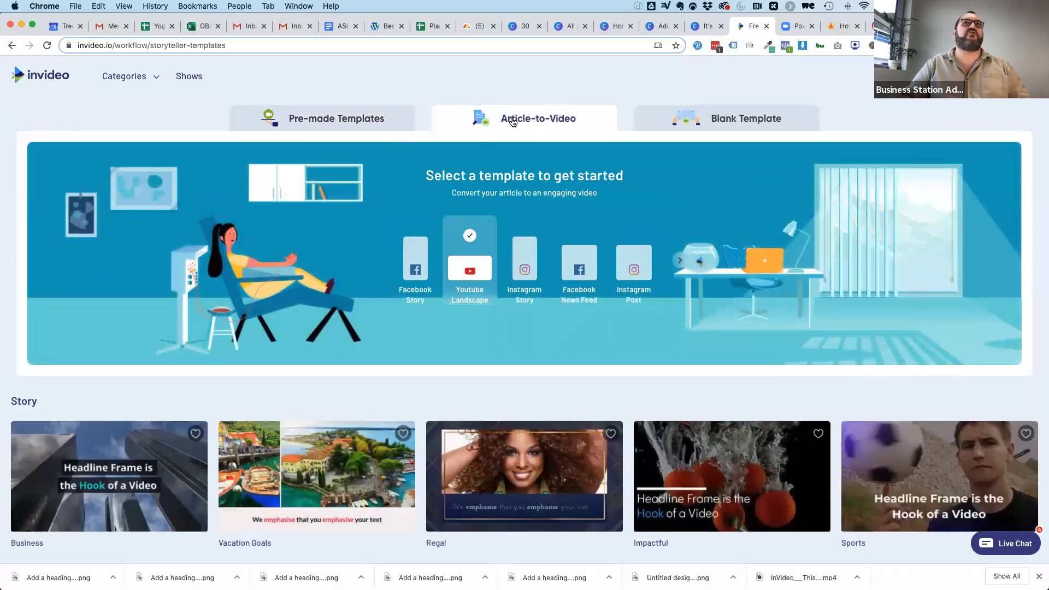
click(579, 266)
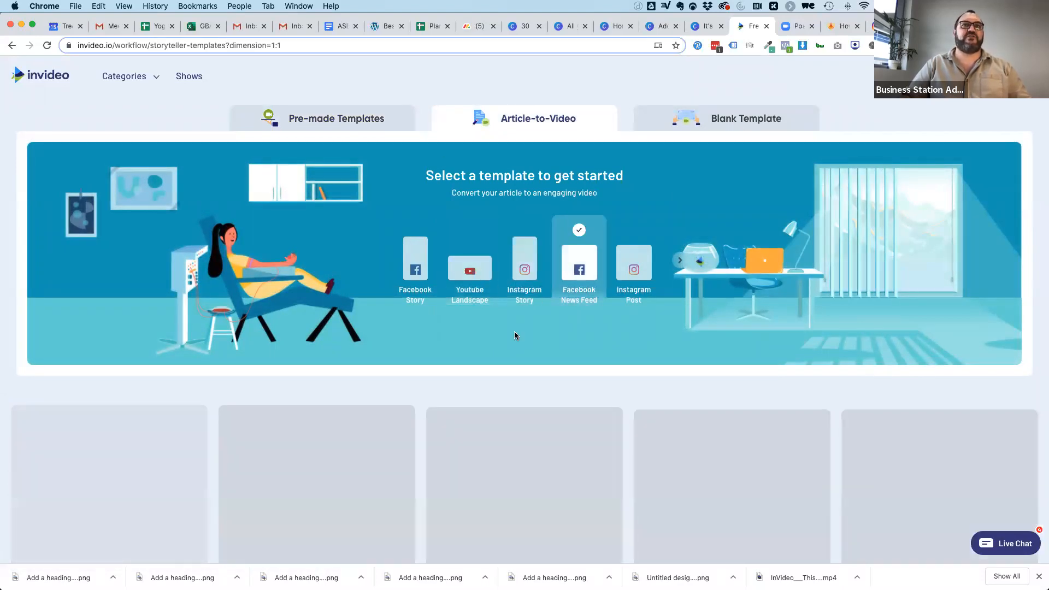
scroll(515, 328, down, 4)
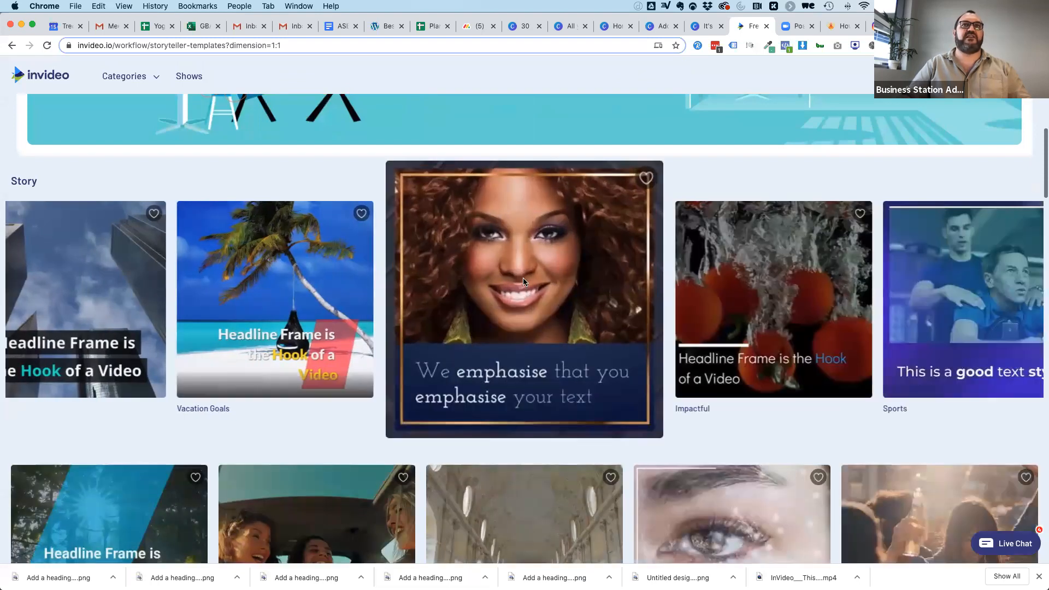
click(523, 281)
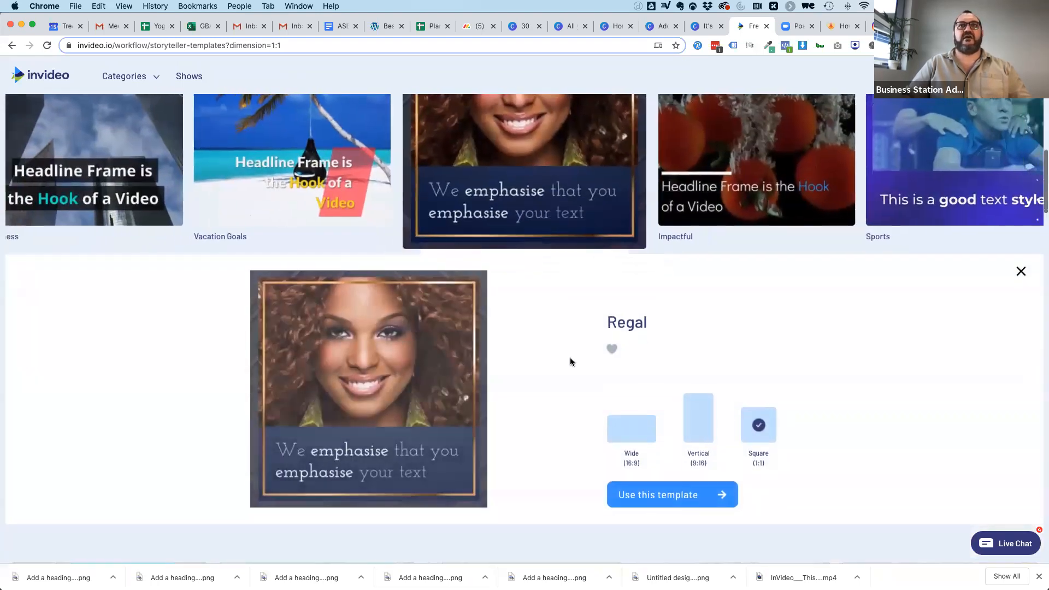
click(672, 495)
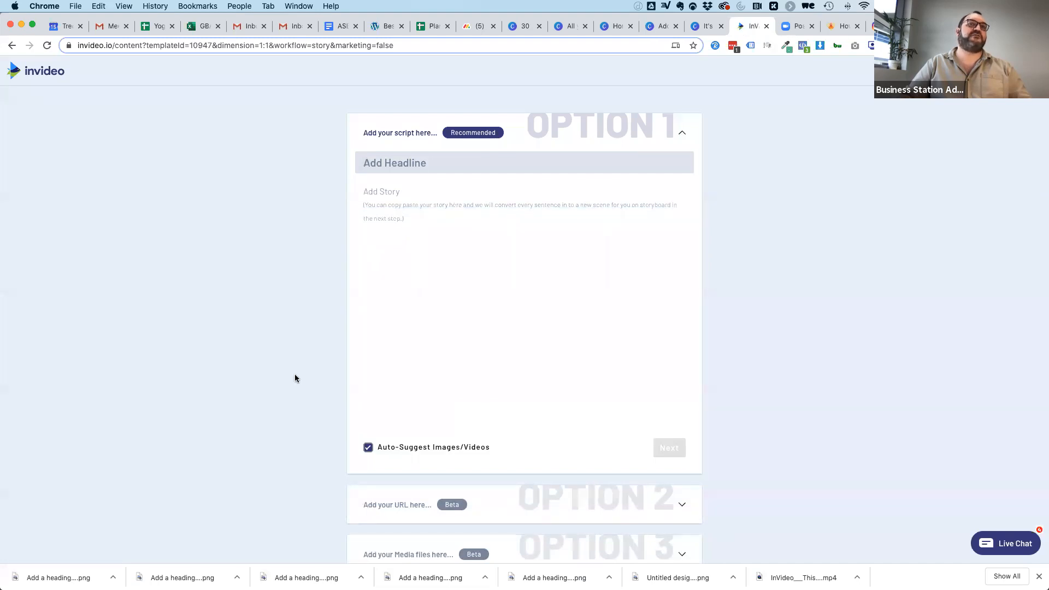
Paste the copied blog section as the script's story, and move its first line "Yoga Studios" into the headline.
scroll(295, 378, down, 1)
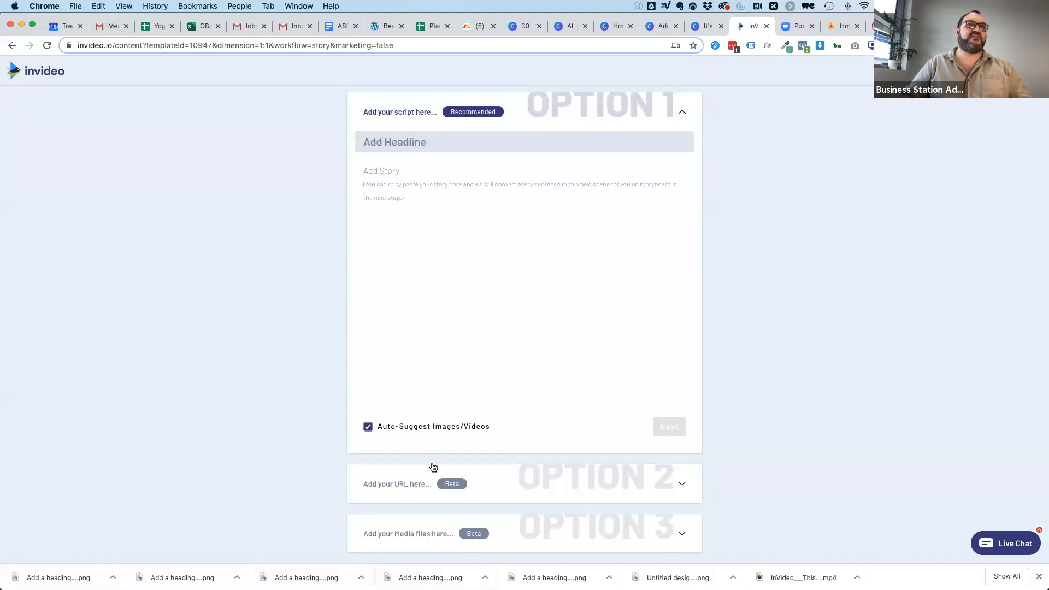
click(373, 168)
key(super+v)
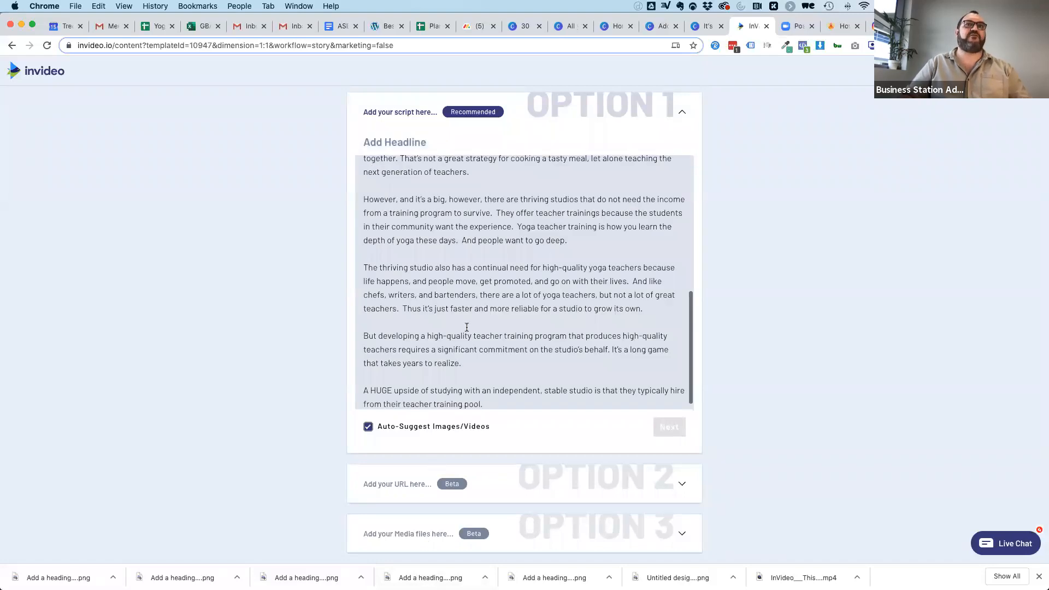
scroll(467, 328, up, 10)
triple_click(379, 171)
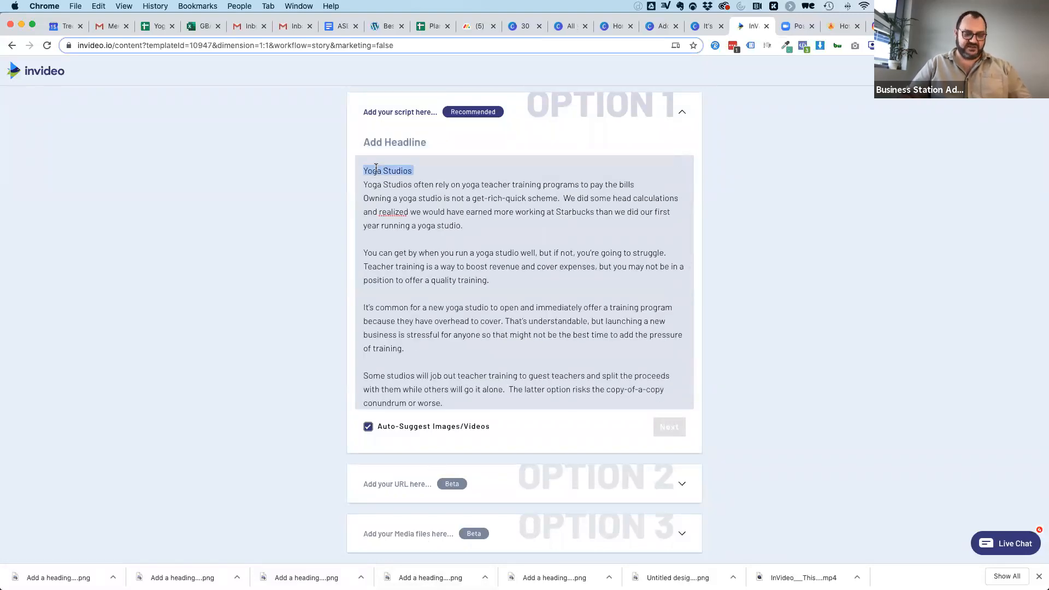
key(BackSpace)
click(388, 152)
key(super+v)
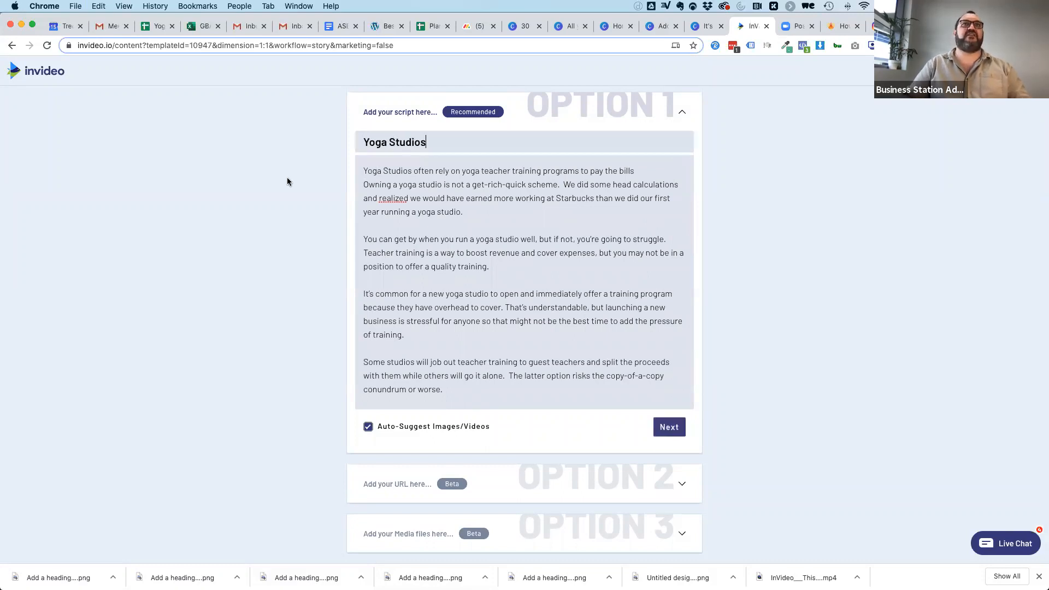
Have the overlong script rearranged into shorter scene text, review it, and generate the video scenes with auto-suggested media.
click(670, 428)
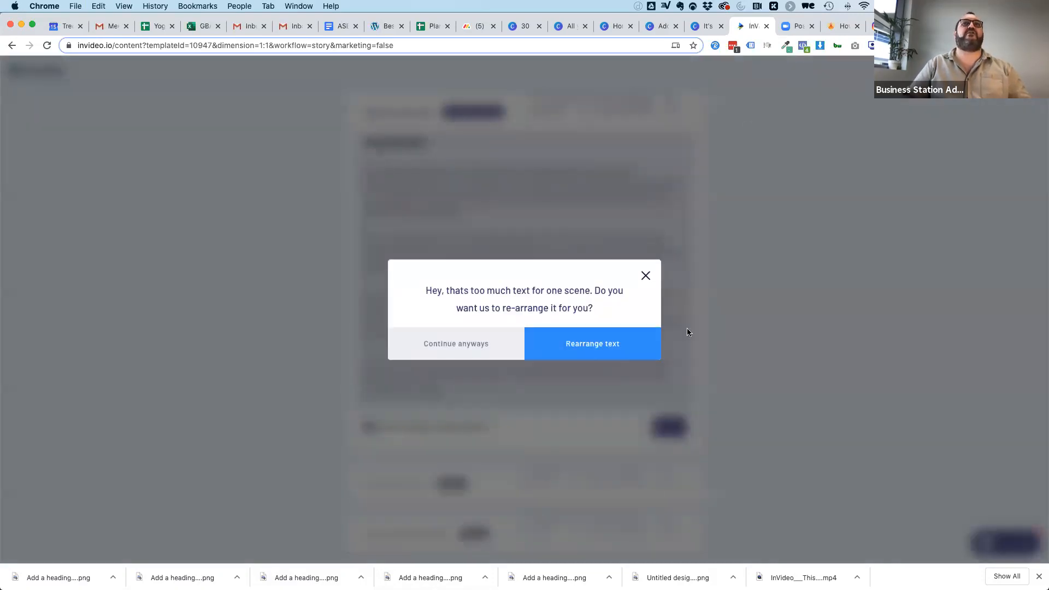
click(646, 277)
scroll(510, 299, down, 10)
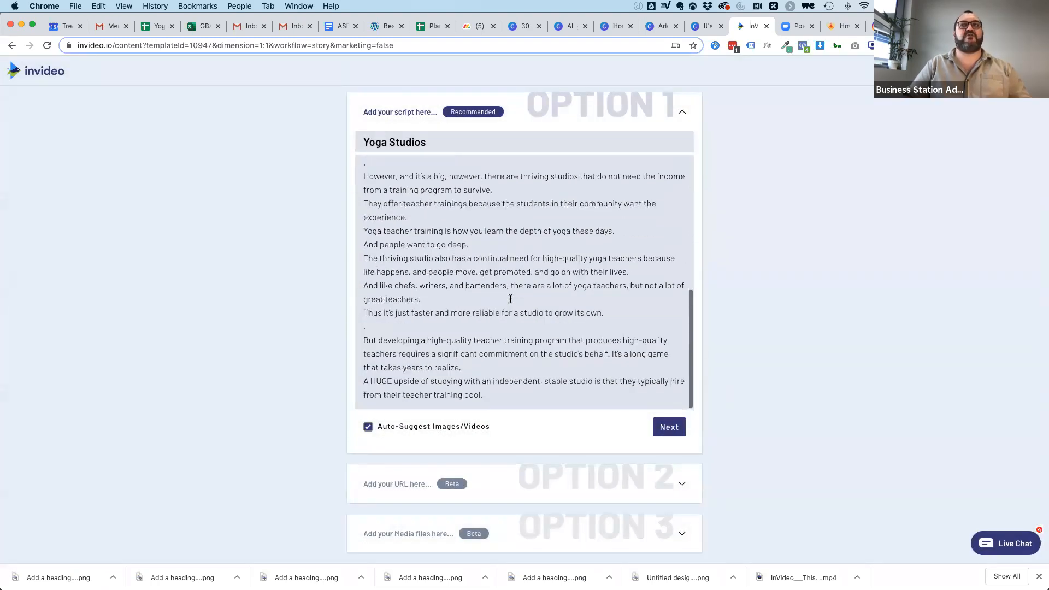
scroll(567, 413, up, 2)
scroll(529, 311, up, 15)
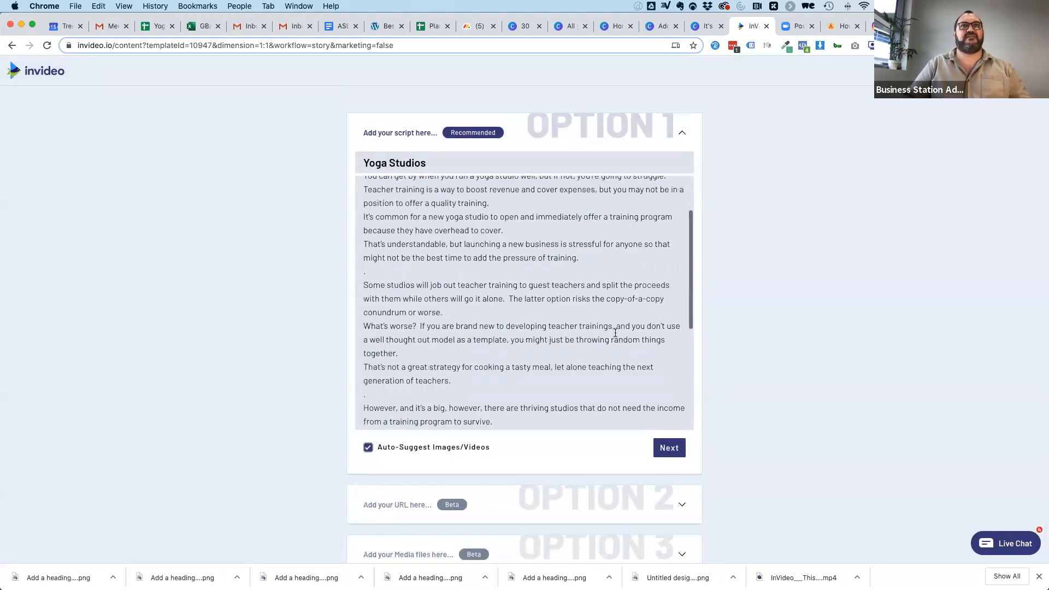
click(683, 449)
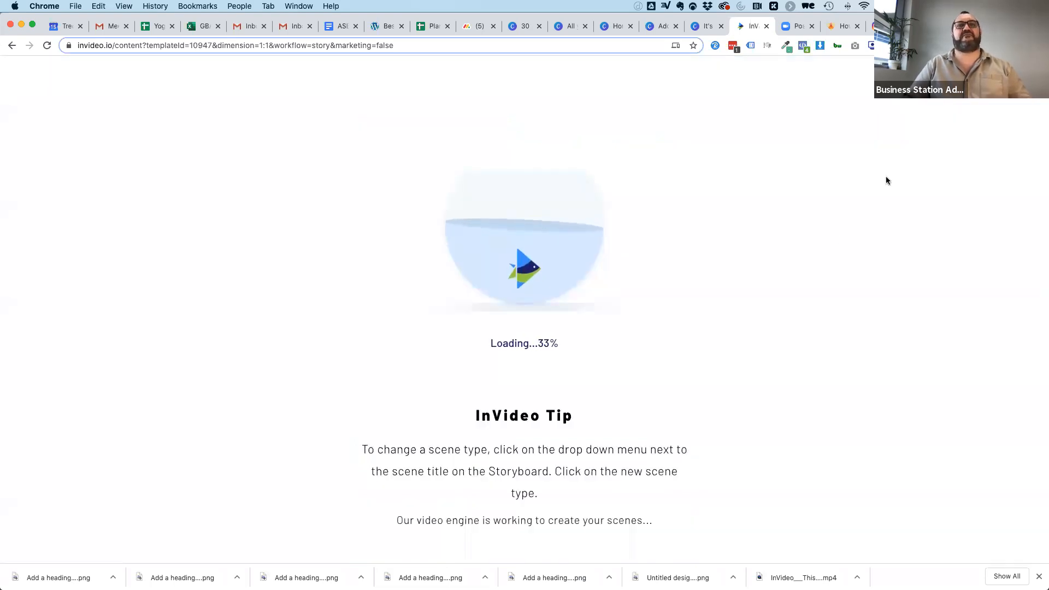
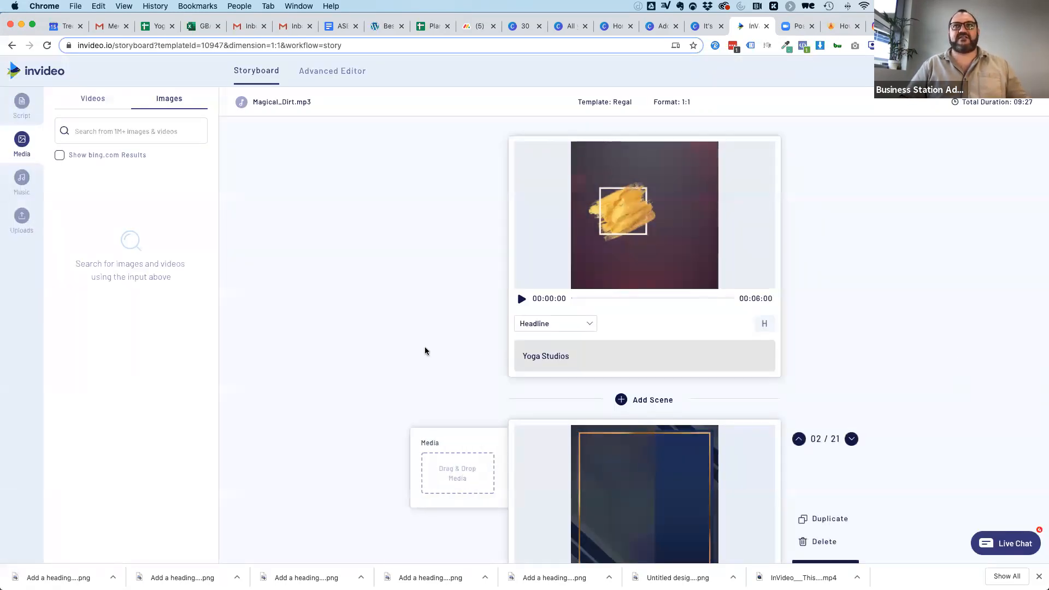
Look through the generated storyboard scenes to check their text, length warnings and empty media slots.
scroll(382, 393, down, 1)
scroll(383, 392, down, 2)
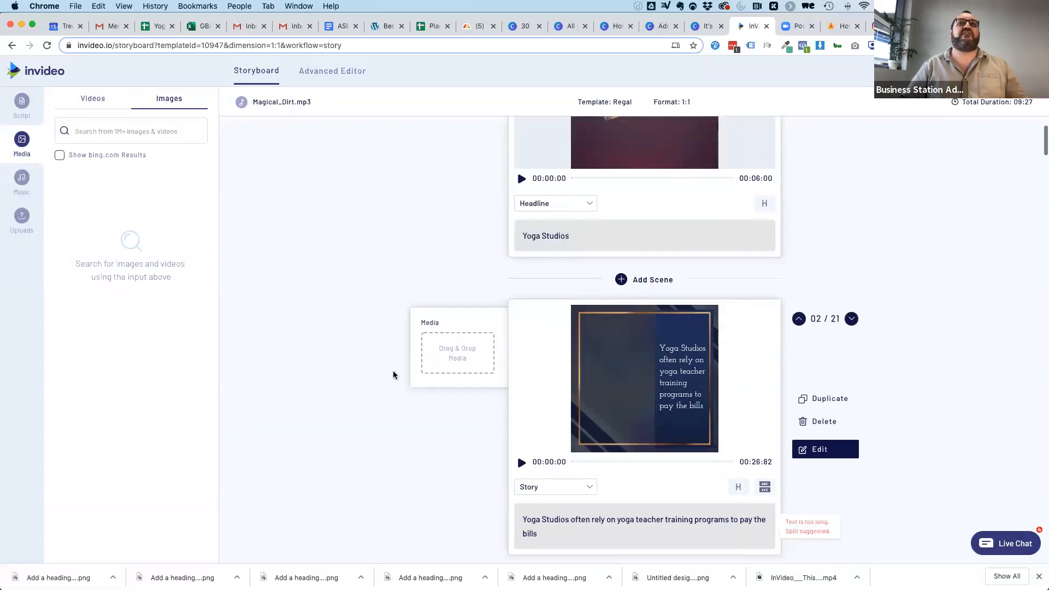
scroll(394, 375, down, 15)
scroll(394, 375, down, 15)
scroll(393, 375, down, 15)
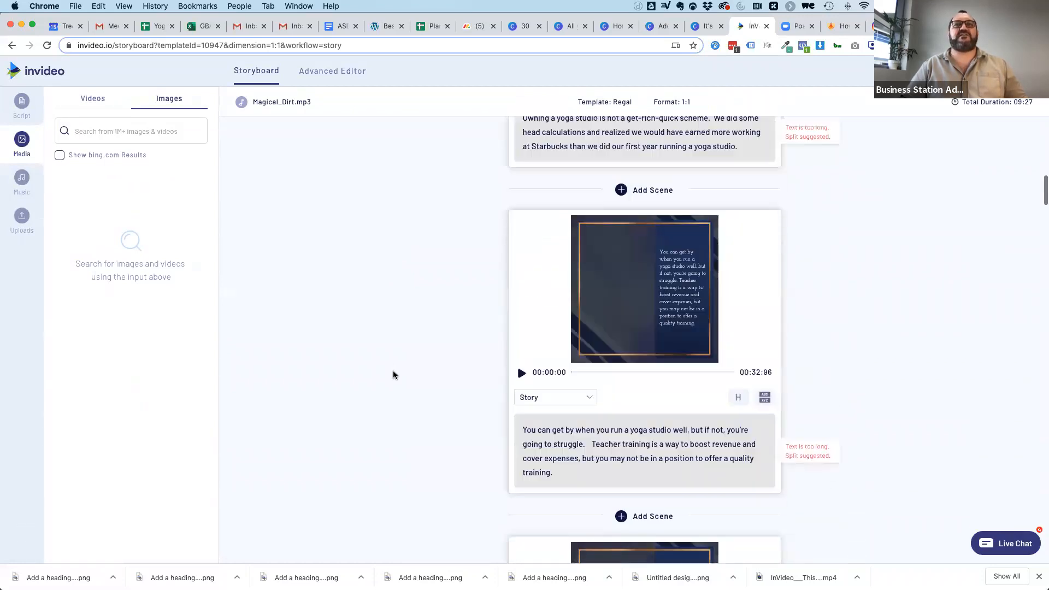
scroll(393, 375, up, 20)
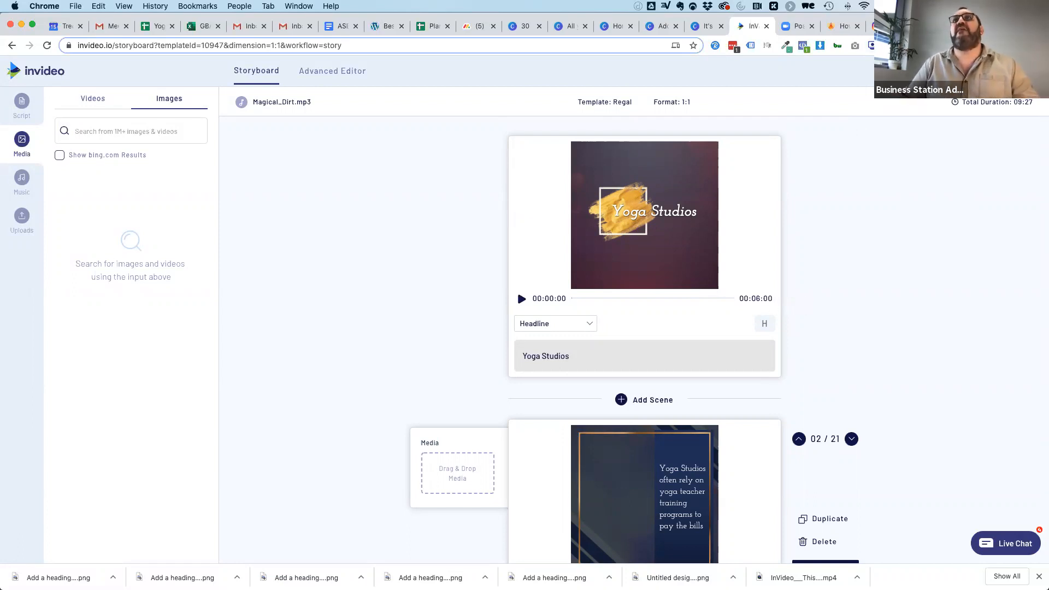
Switch to Canva, look through all existing designs, and open a blank Instagram post.
click(661, 26)
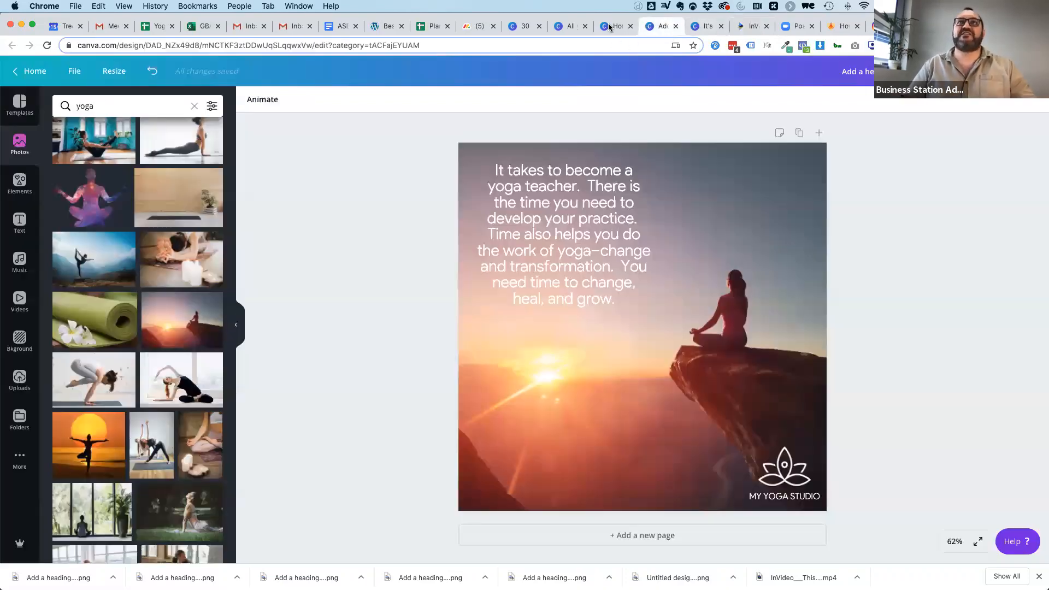
click(598, 25)
click(561, 28)
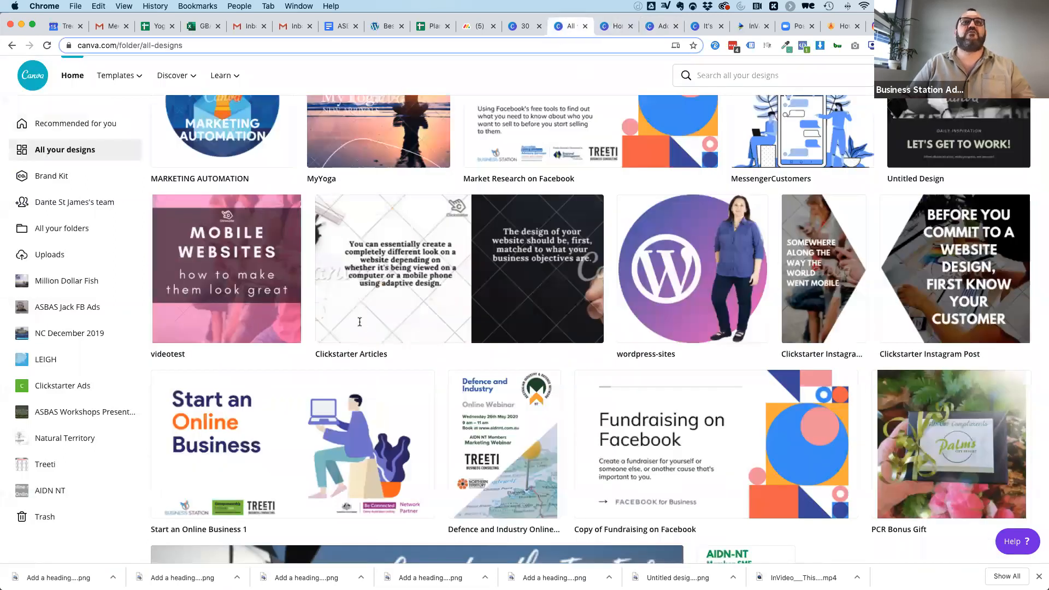
scroll(574, 311, down, 8)
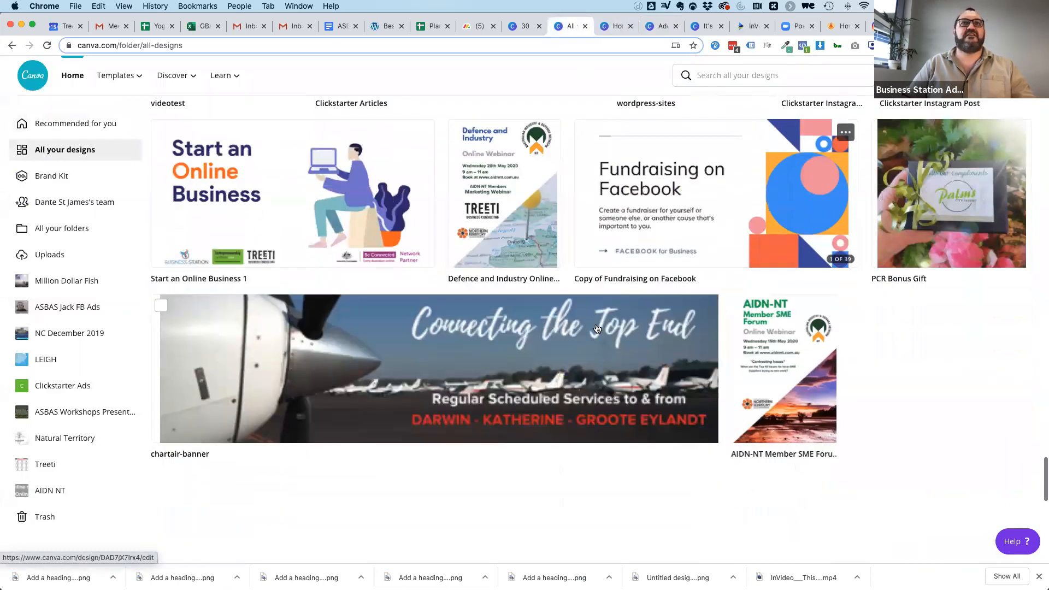
scroll(549, 292, down, 1)
scroll(677, 156, up, 2)
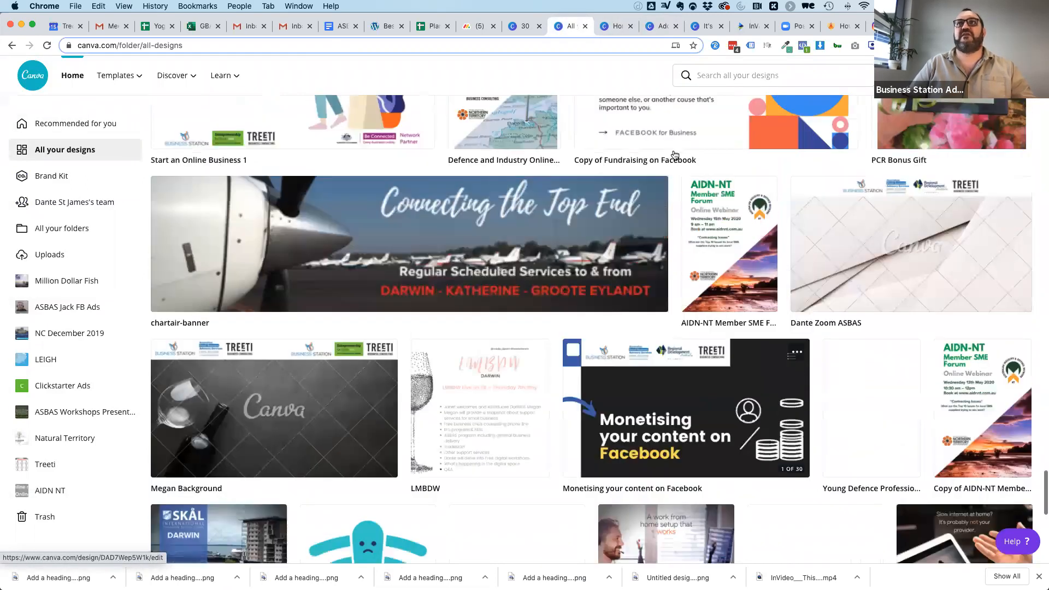
scroll(838, 179, up, 13)
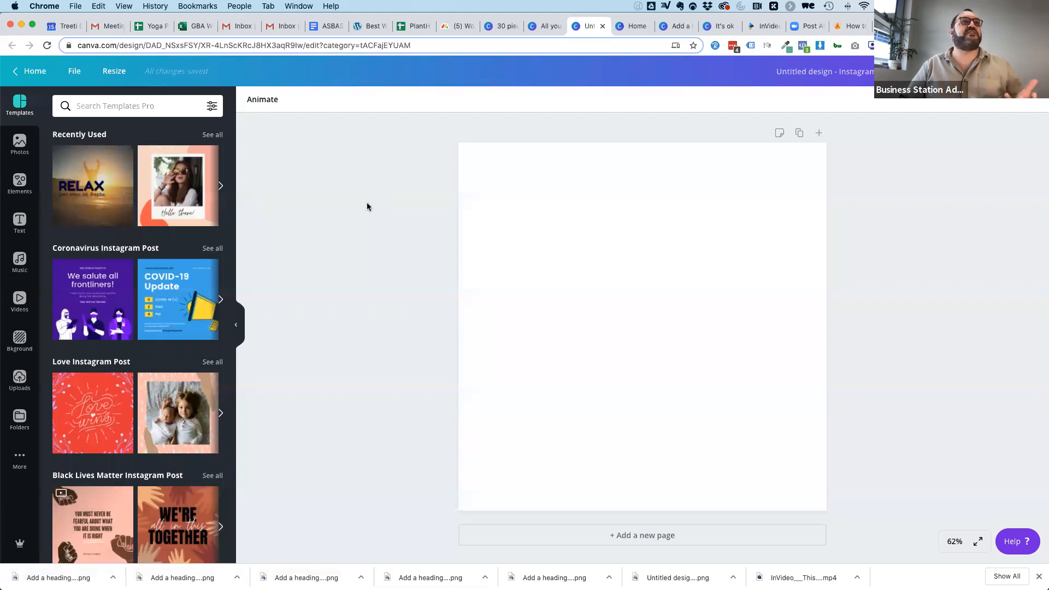
Add a triangle, enlarge it to the full page height, and shift it so its sloping edge cuts off the lower-right corner.
click(17, 182)
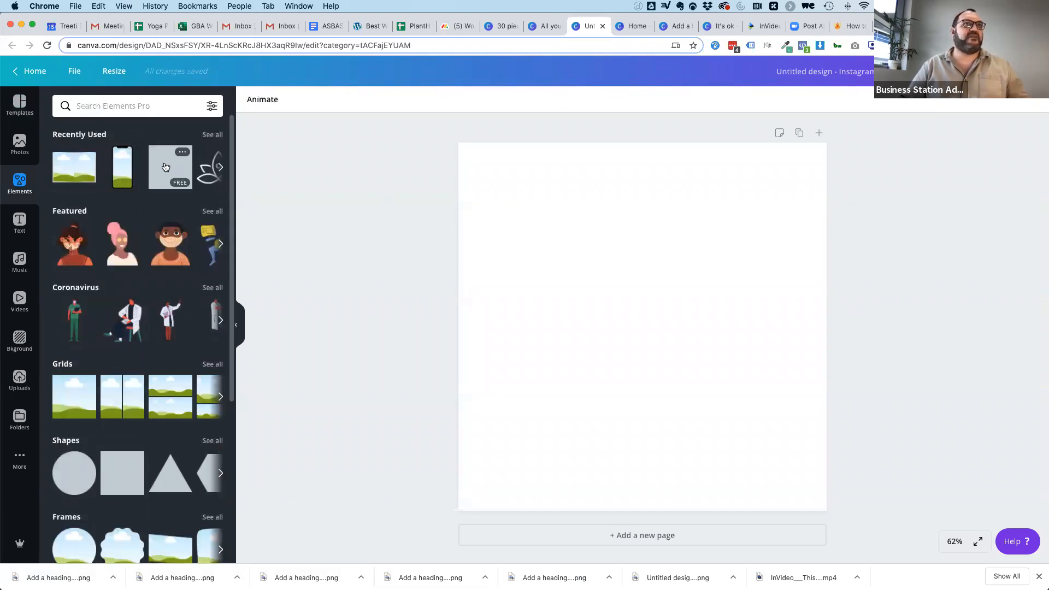
scroll(168, 328, down, 5)
click(169, 358)
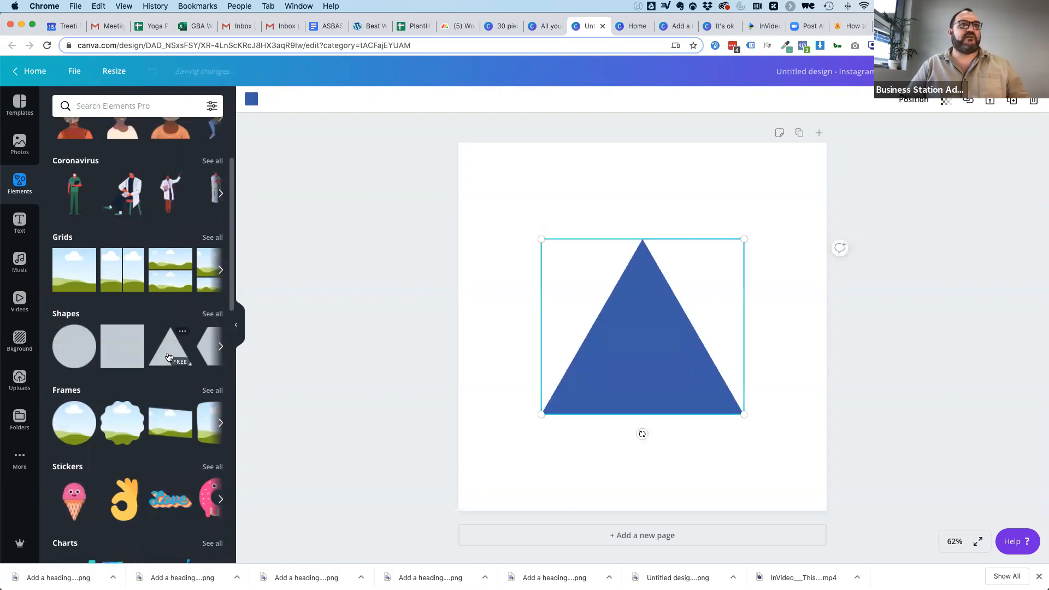
drag(592, 342, 513, 440)
drag(662, 339, 821, 73)
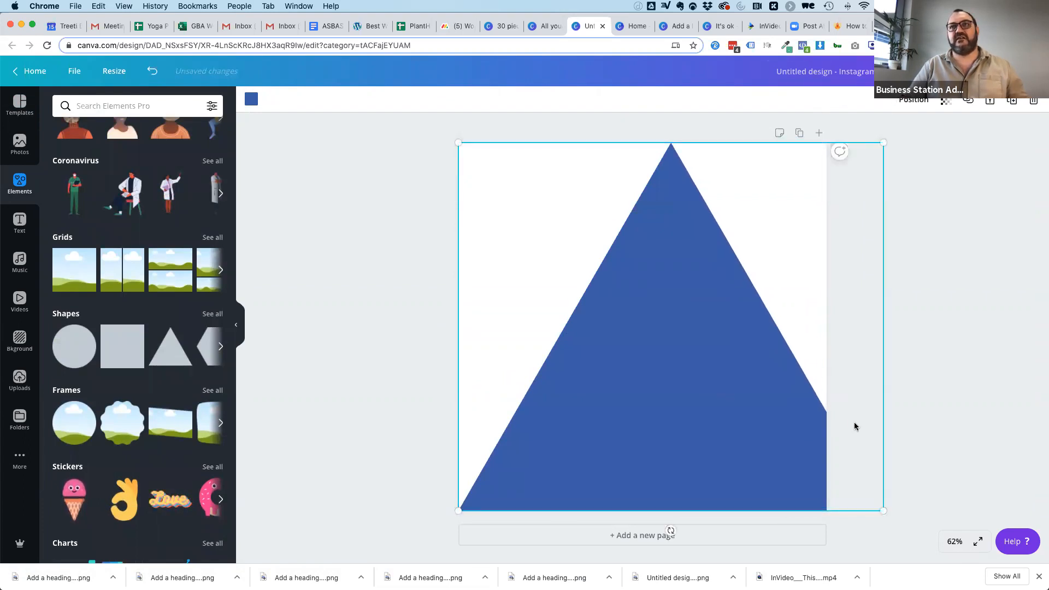
drag(665, 321, 805, 314)
click(394, 304)
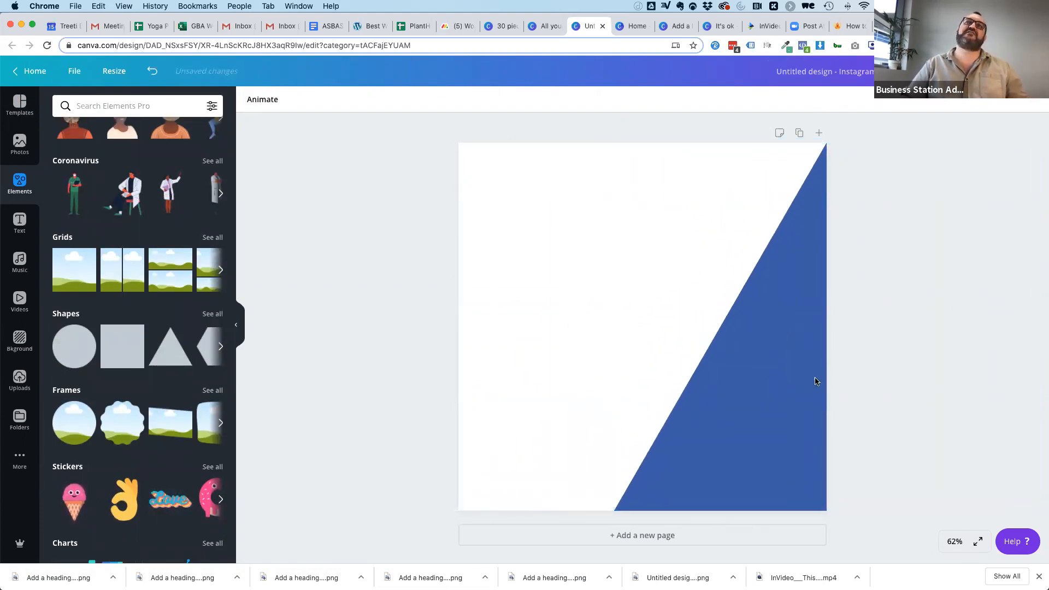
Recolour the triangle from blue to white.
click(740, 431)
click(251, 98)
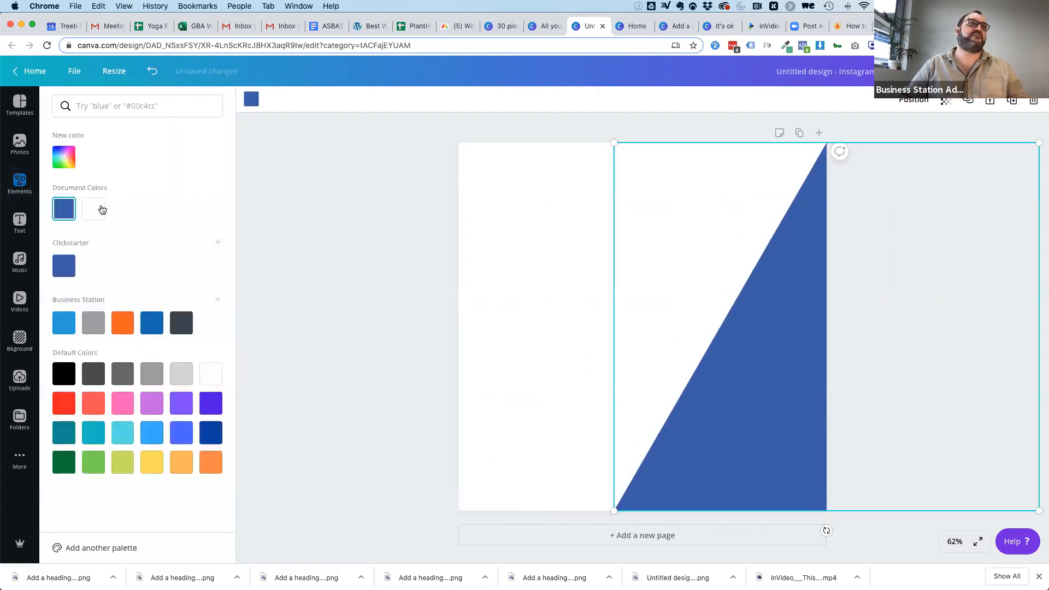
click(94, 208)
click(520, 288)
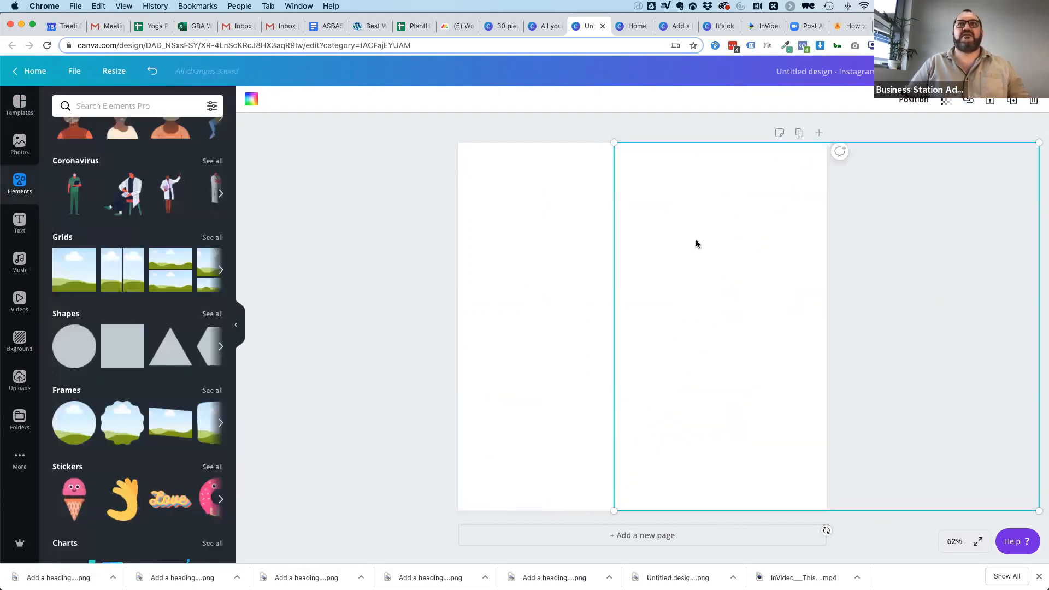
Fill the page background with the photo of the man in a black turtleneck and reposition it so he stands clear of the white triangle.
click(19, 143)
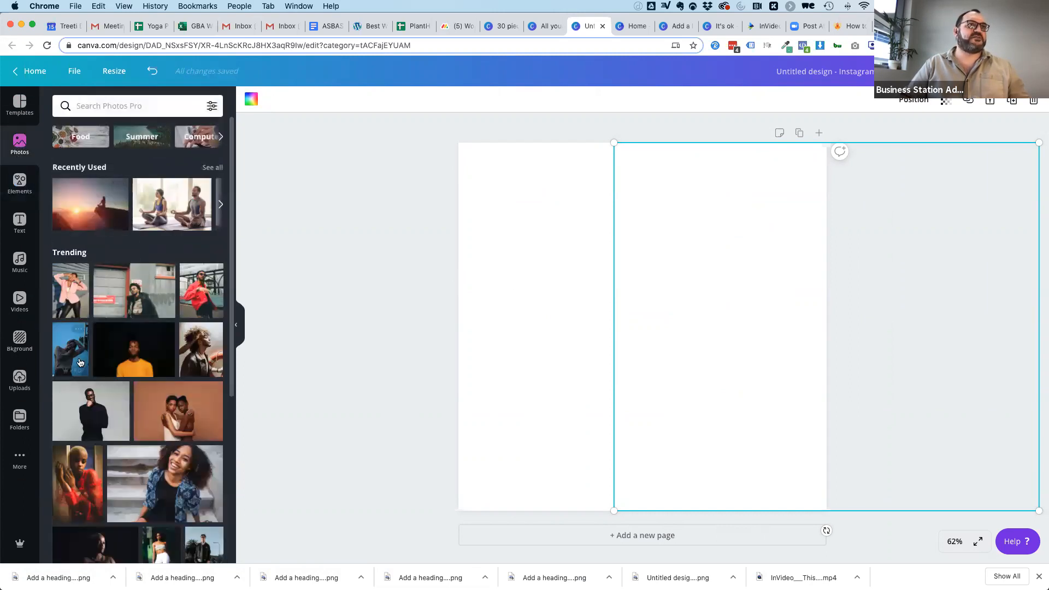
scroll(120, 312, down, 2)
scroll(120, 308, down, 2)
drag(109, 256, 471, 223)
double_click(562, 281)
drag(650, 278, 566, 277)
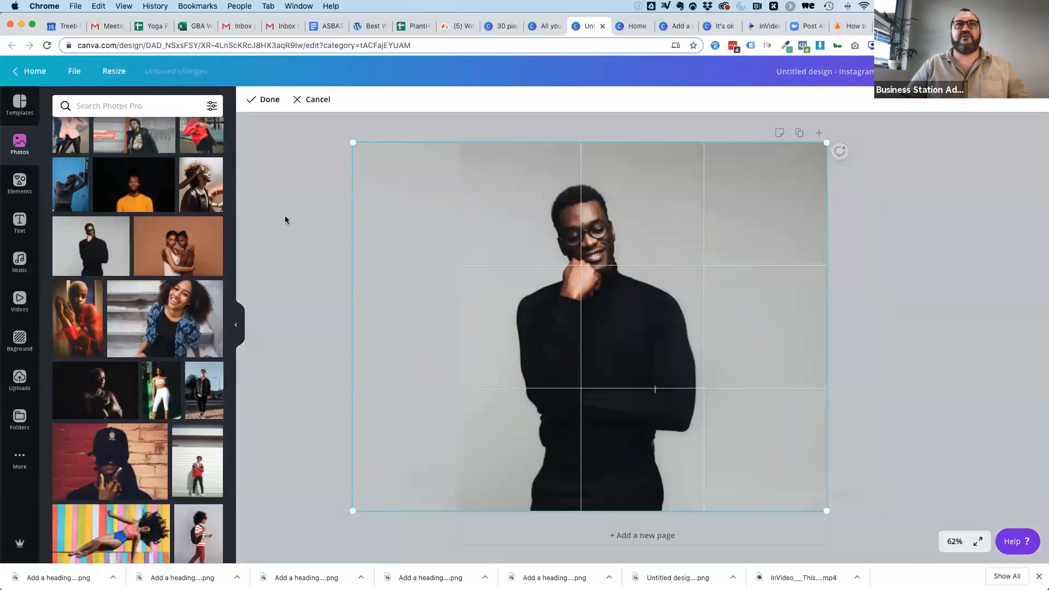
click(263, 100)
click(911, 312)
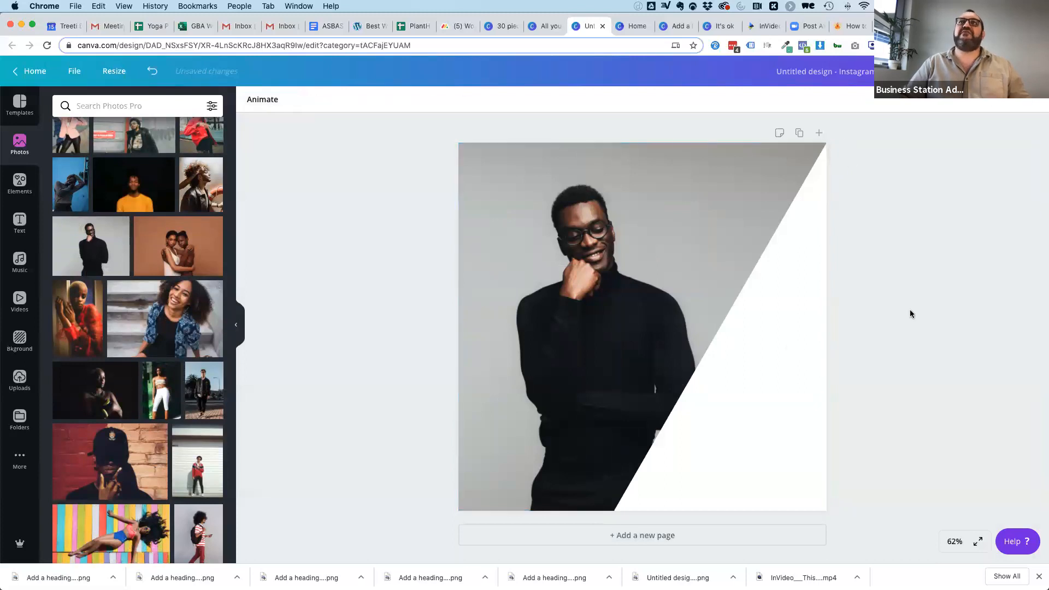
Add the blue strawberry graphic from Organic Sketched Fruit, shrink it, and place it in the white corner as a stand-in logo.
click(772, 369)
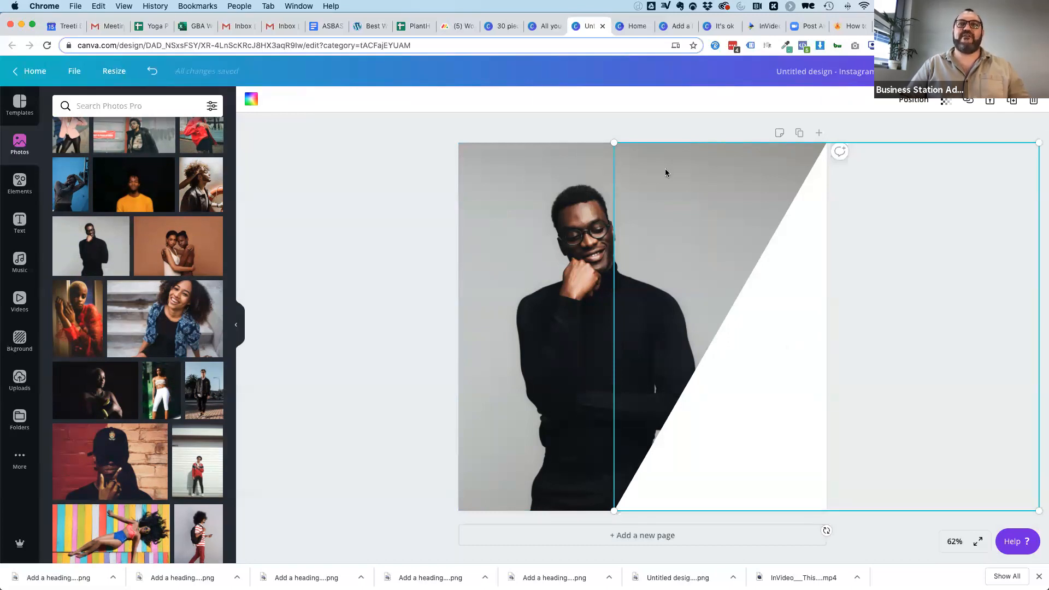
click(373, 331)
click(704, 462)
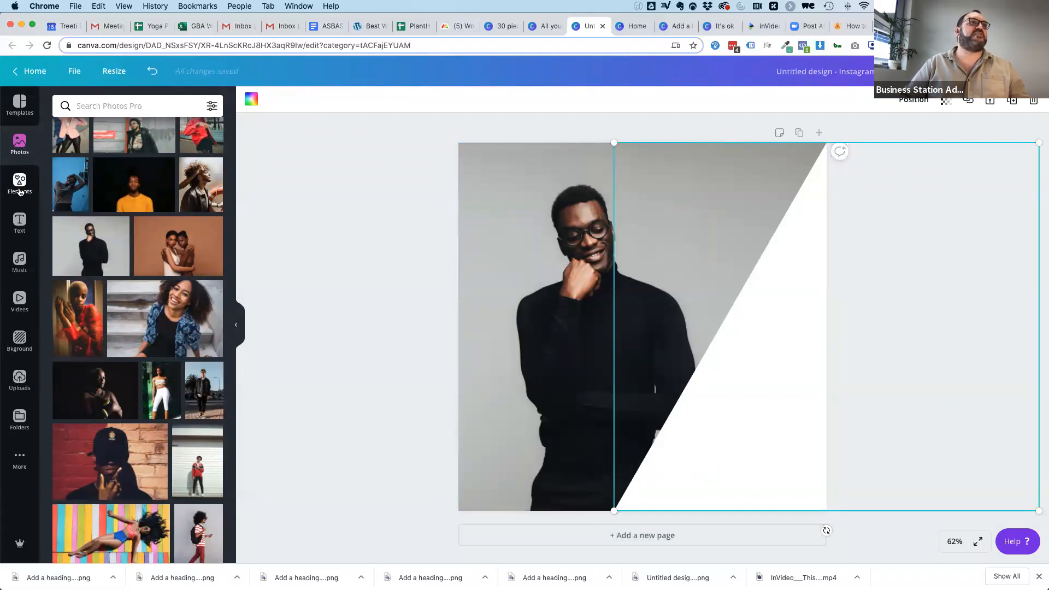
click(19, 186)
scroll(130, 334, down, 5)
scroll(130, 333, down, 8)
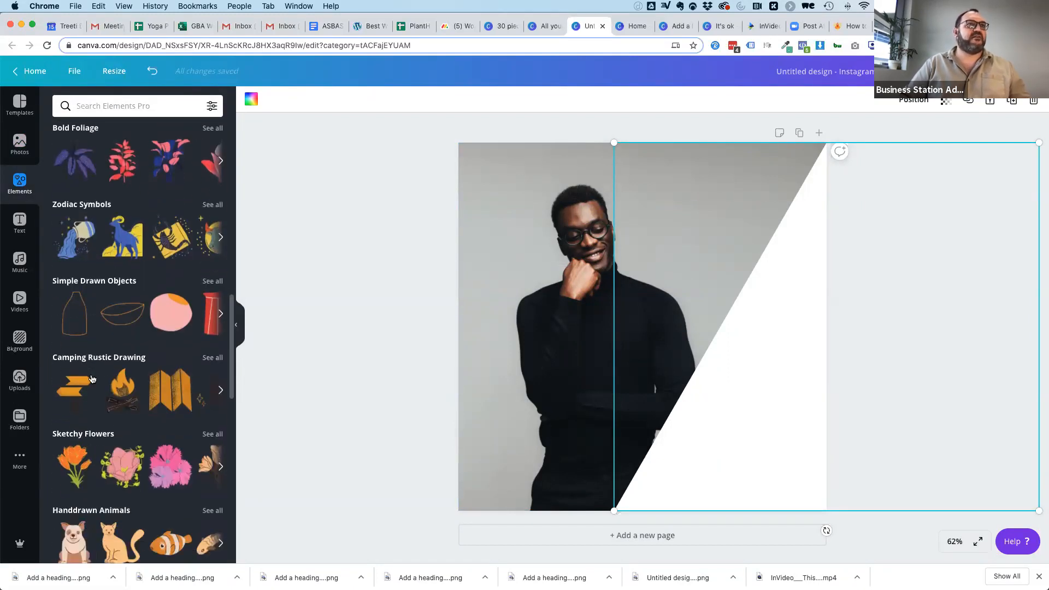
scroll(125, 306, down, 5)
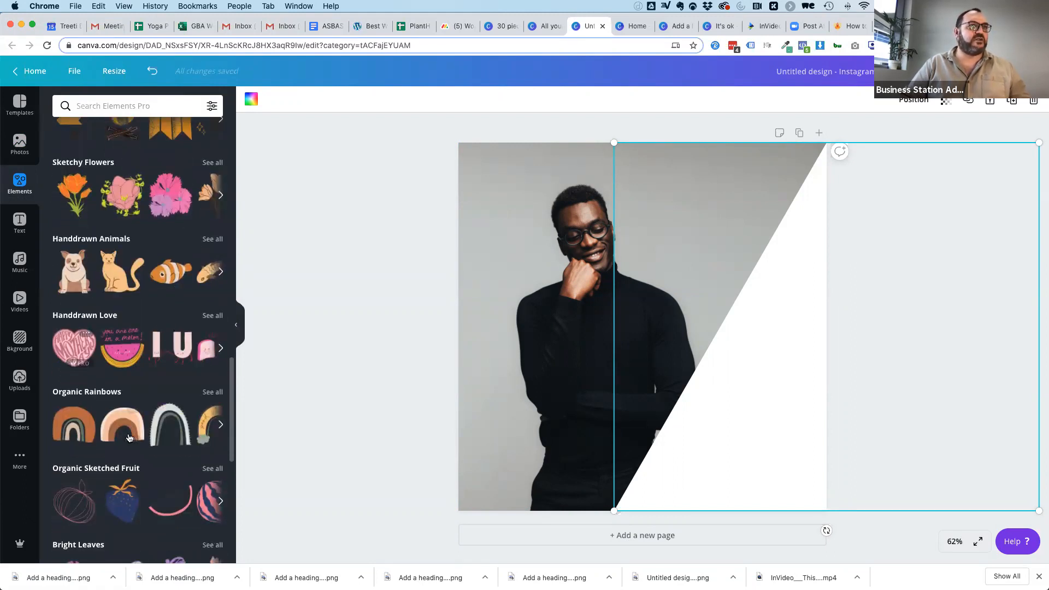
scroll(131, 416, down, 4)
click(121, 387)
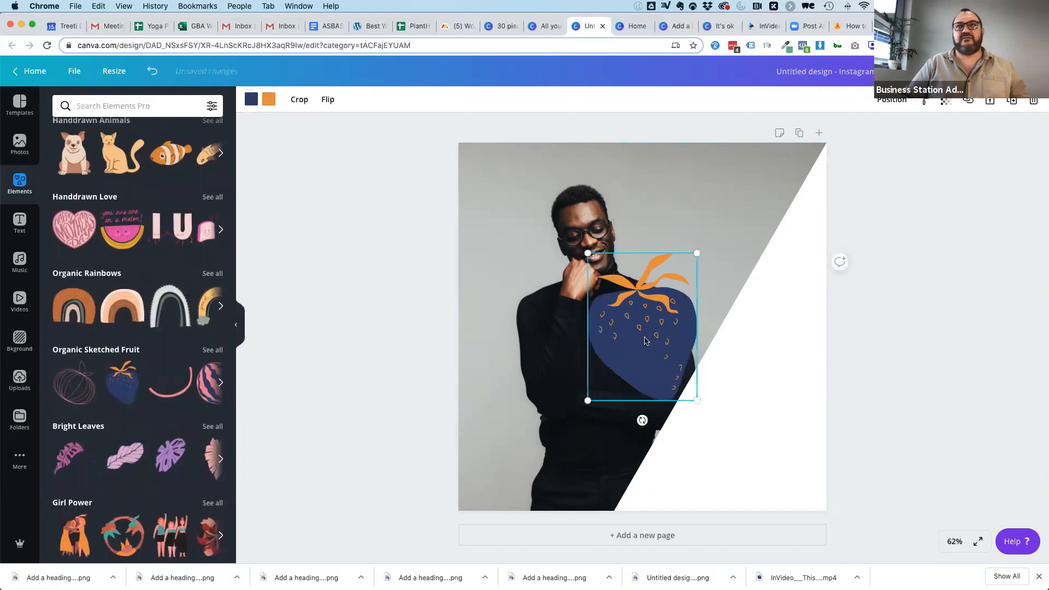
drag(683, 352, 792, 447)
drag(696, 347, 762, 456)
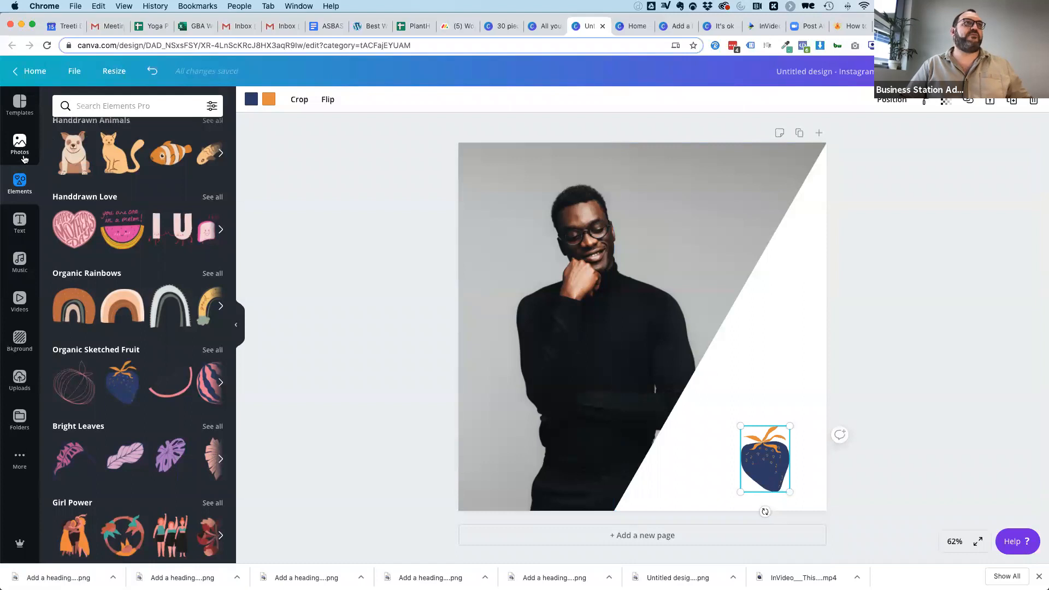
Add a heading reading "THIS IS MY QUOTE, ISN'T IT INSPIRING".
click(20, 223)
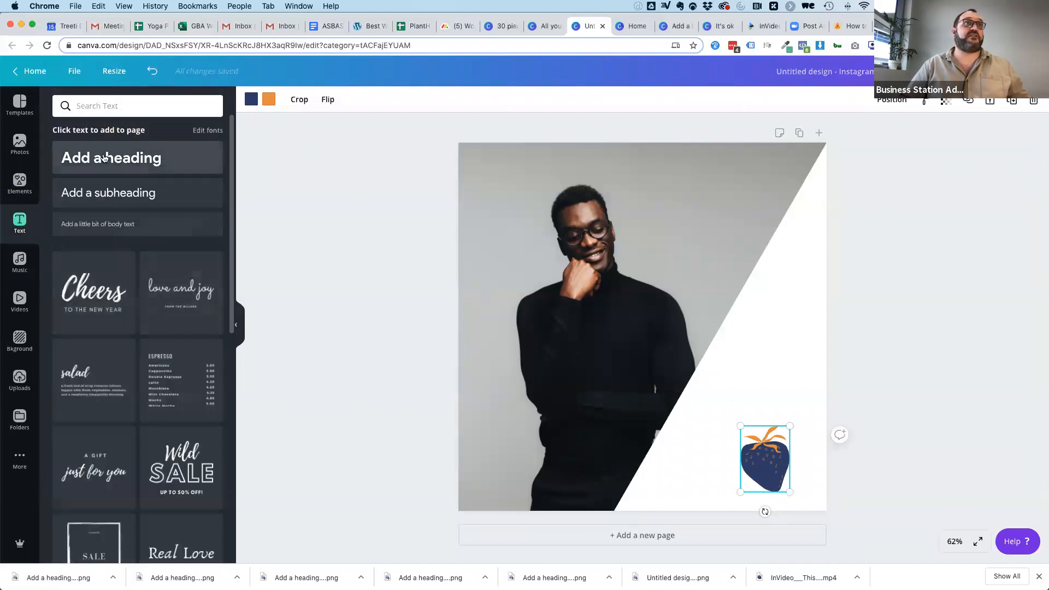
click(104, 158)
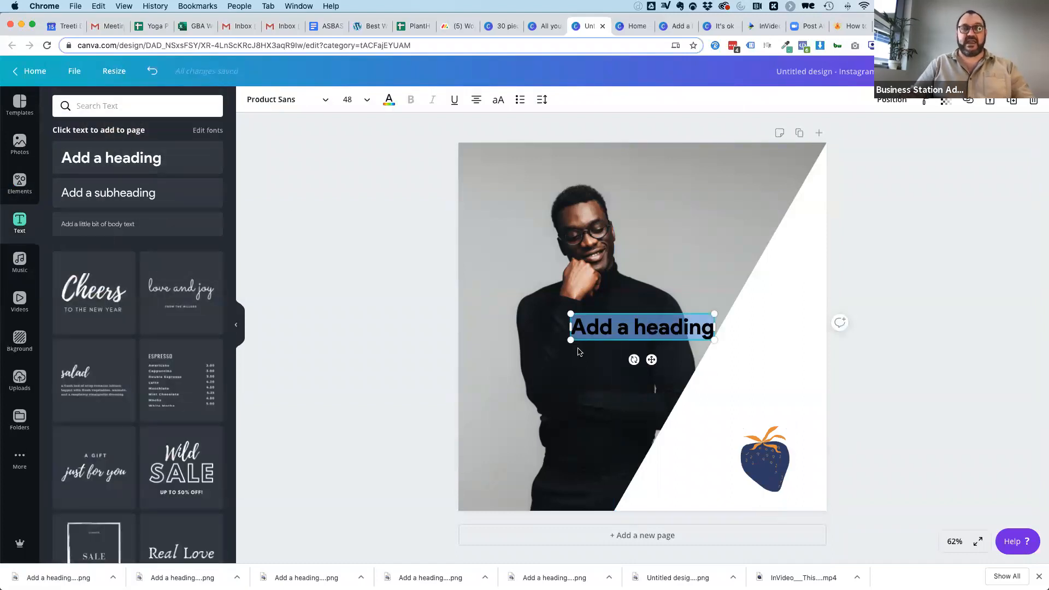
text(THIS IS)
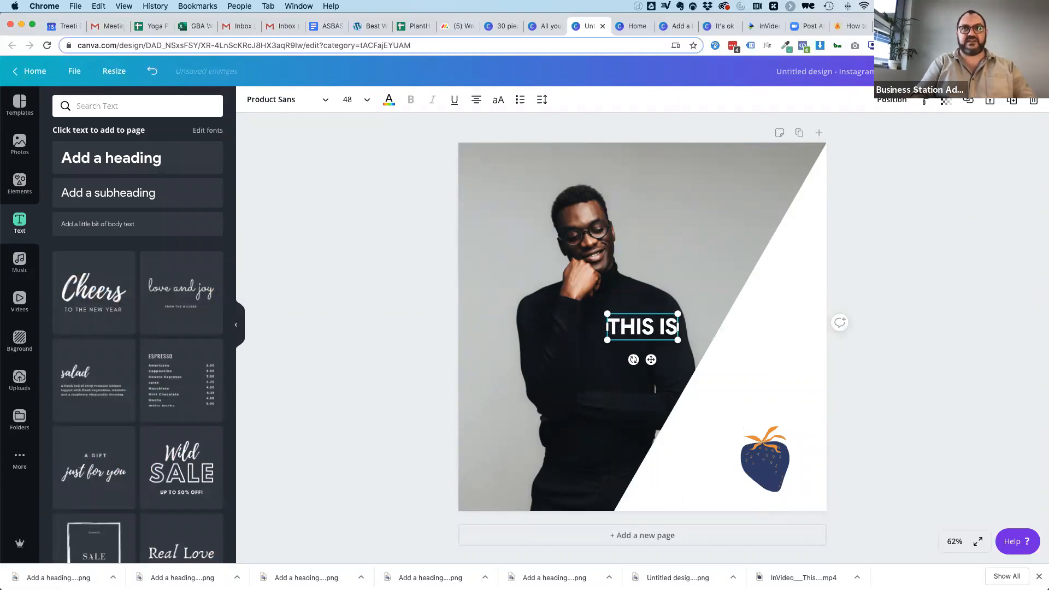
text( MY QUOT)
text(E, IS INSPIRATING)
key(BackSpace)
key(BackSpace)
key(BackSpace)
key(BackSpace)
key(BackSpace)
text(ING)
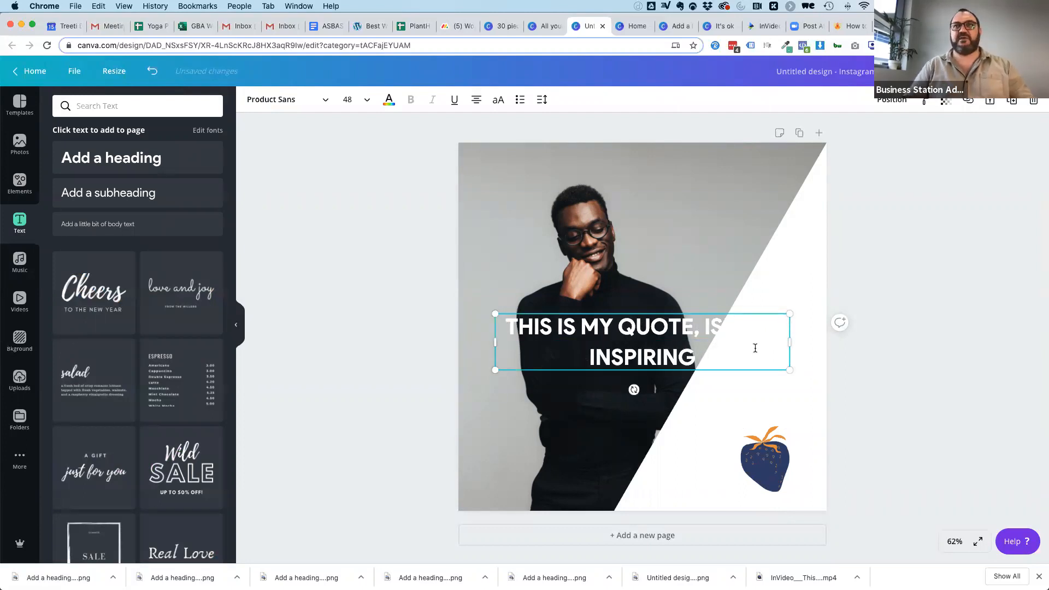
Narrow the quote's text box to four lines, enlarge the text to size 68.8, and move it to the upper-left part of the page.
drag(791, 342, 691, 265)
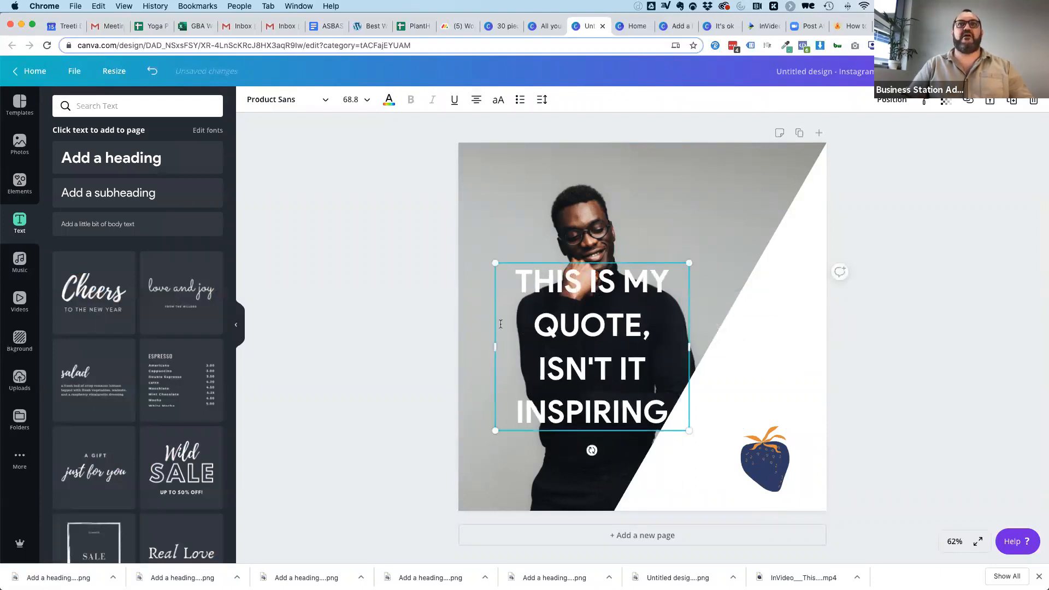
click(381, 340)
drag(545, 331, 529, 259)
click(335, 270)
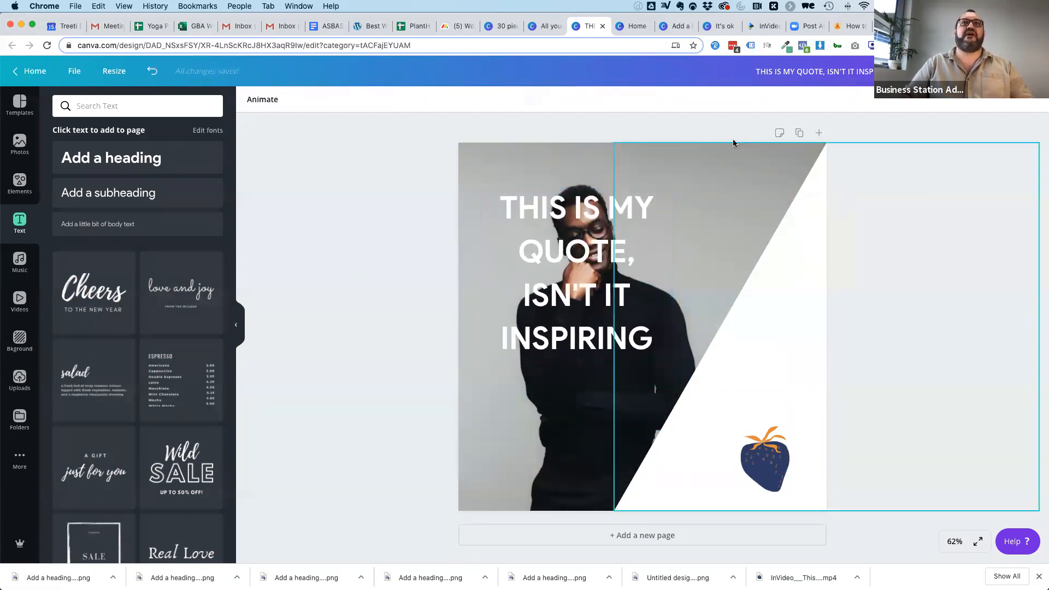
Replace the background photo with the one of a woman lying on multicoloured planks.
click(693, 162)
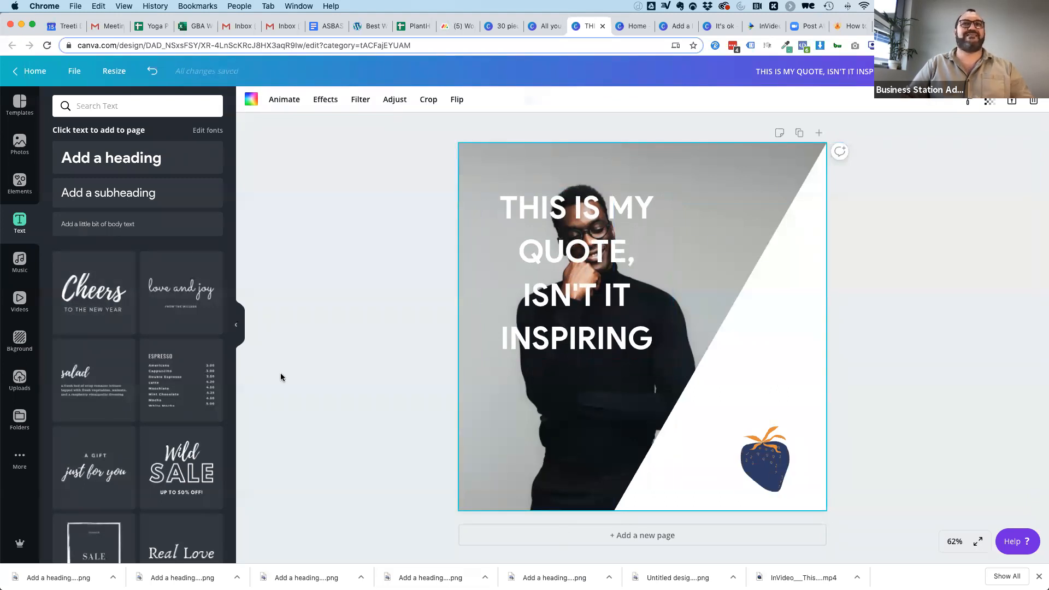
click(20, 143)
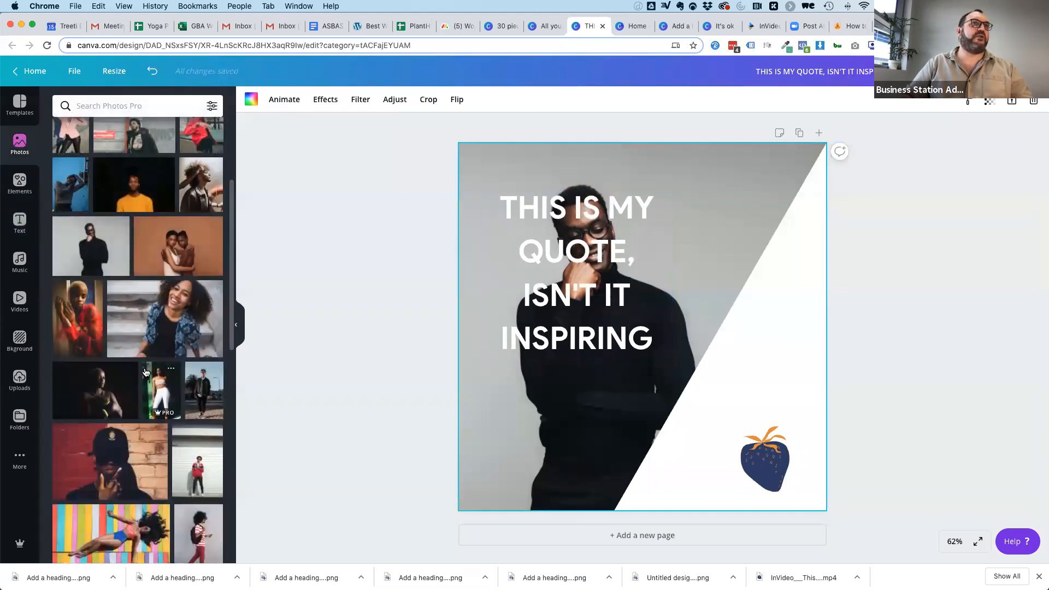
scroll(145, 372, down, 5)
drag(131, 273, 472, 196)
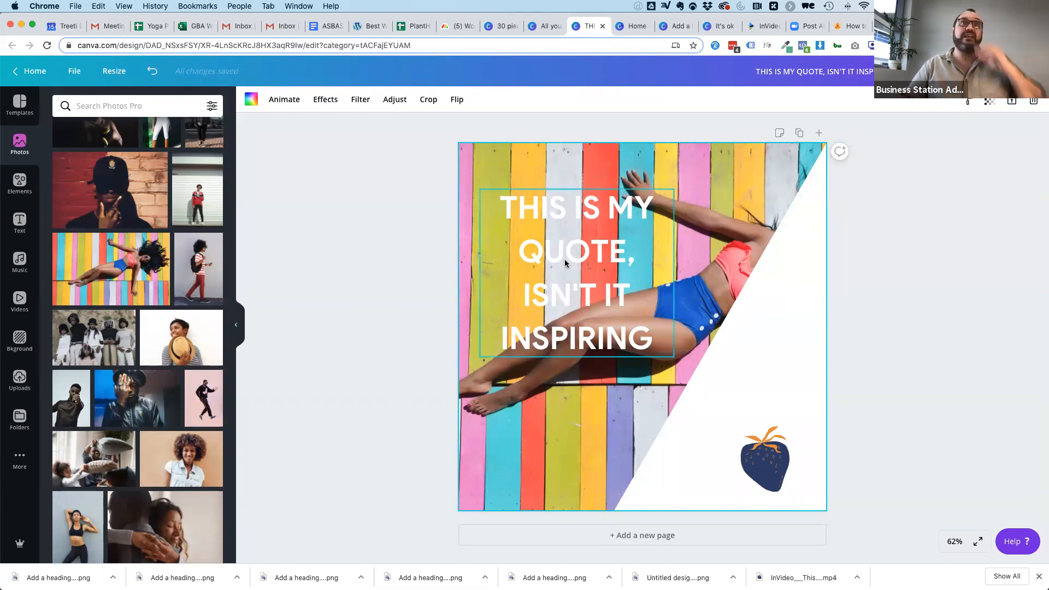
Darken the background photo by setting its brightness to -43.
click(396, 104)
drag(148, 127, 130, 130)
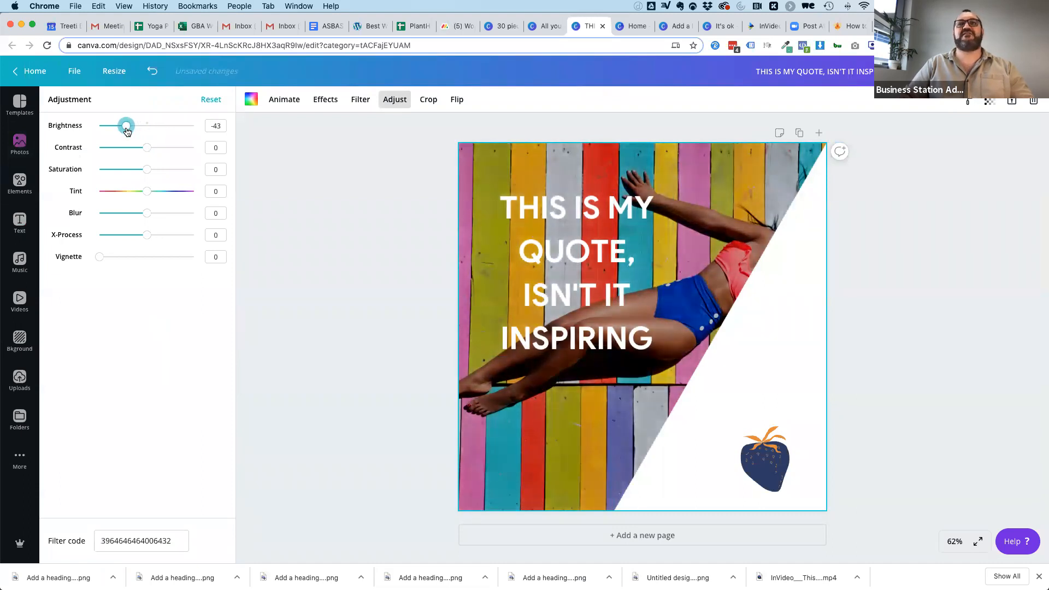
click(1003, 277)
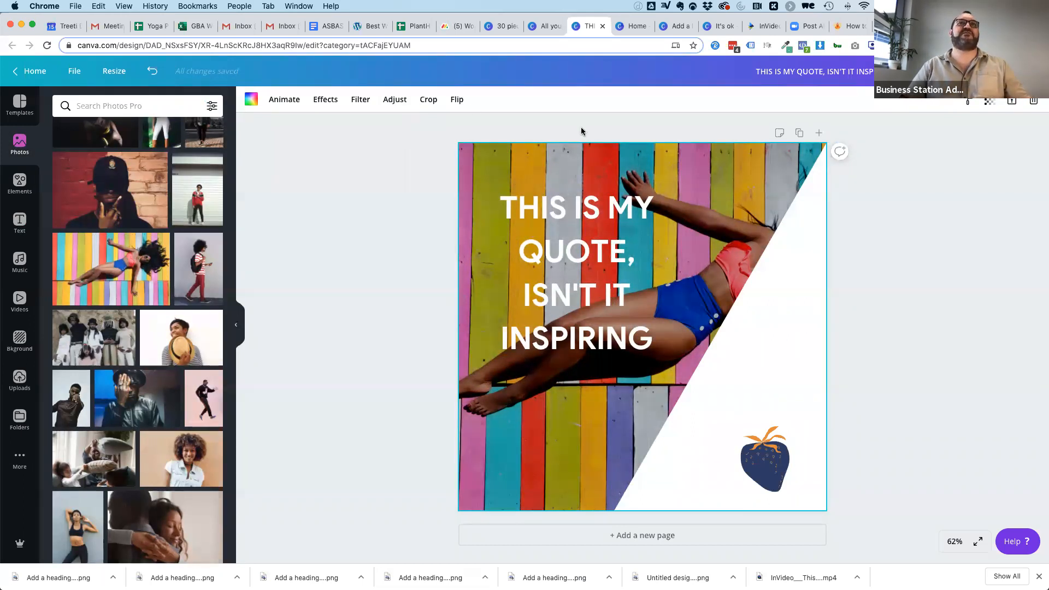
Apply the Blush duotone effect to the background photo after previewing Pop and Amber.
click(325, 101)
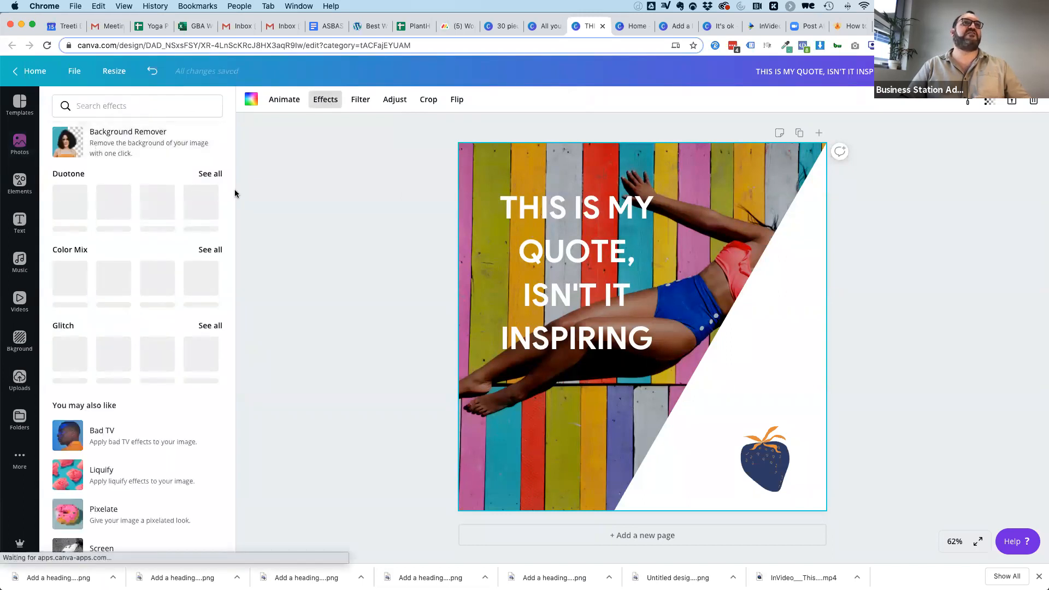
click(160, 199)
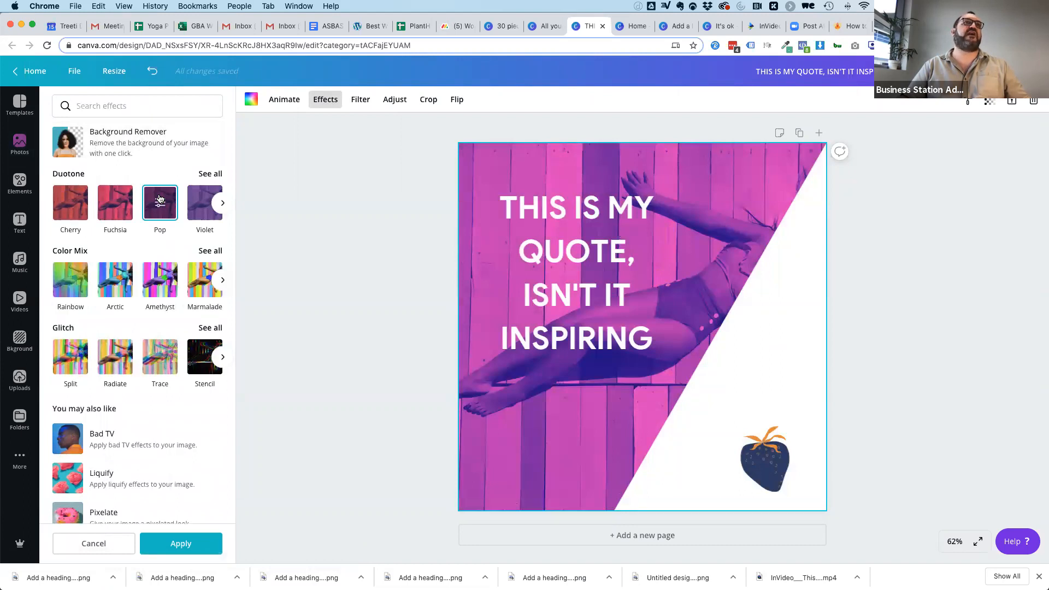
click(221, 203)
click(222, 204)
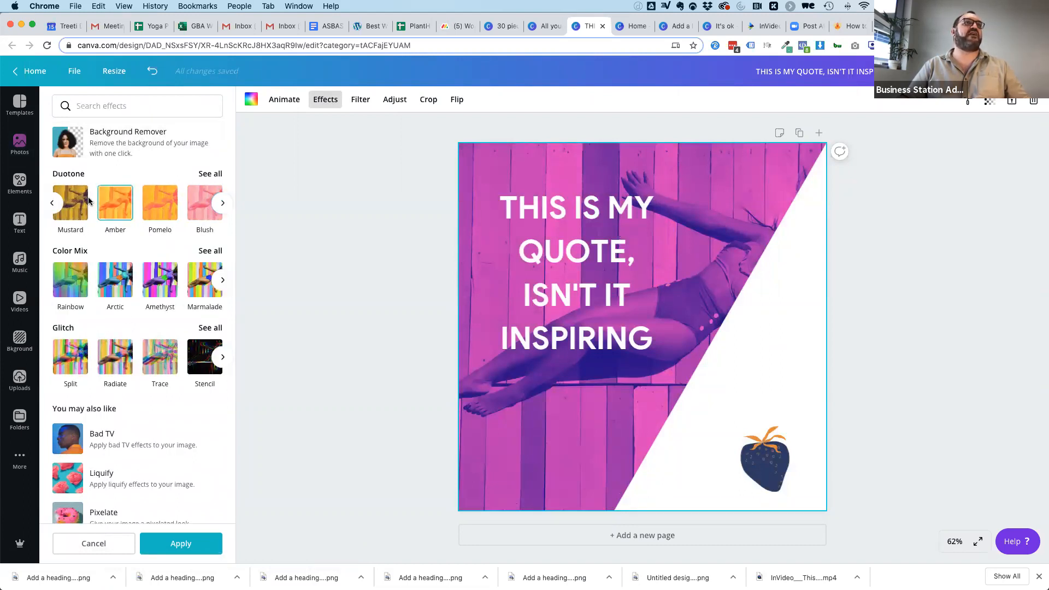
click(76, 205)
click(114, 203)
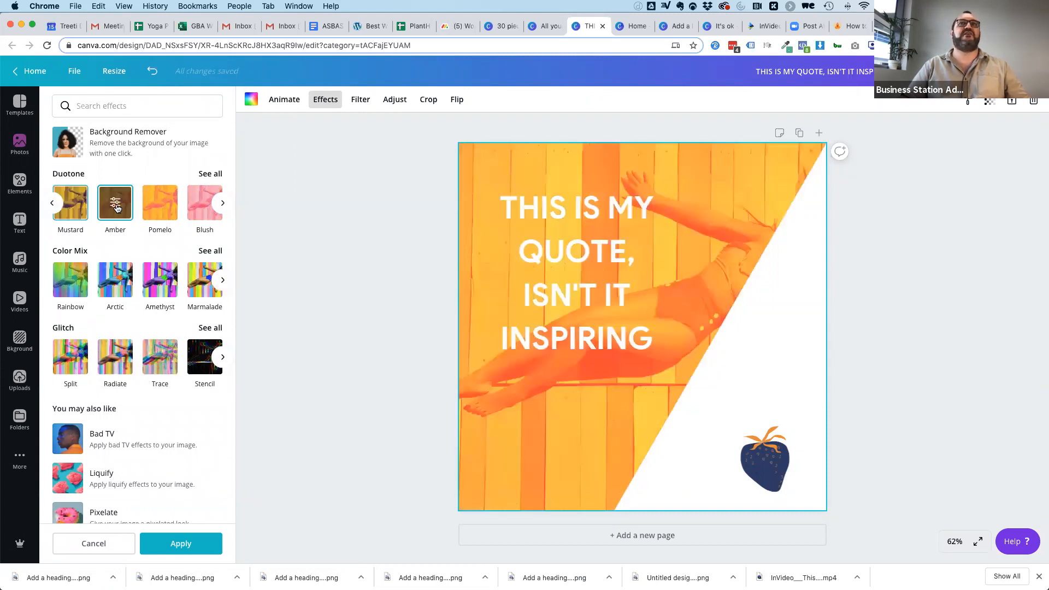
click(204, 209)
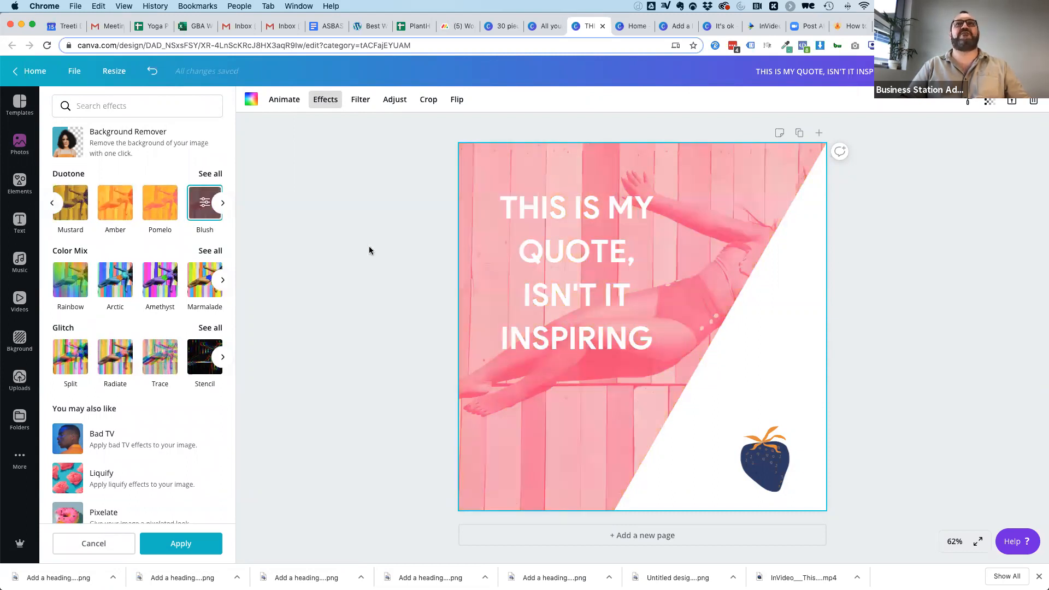
click(351, 209)
Move the white triangle to the page's left side and the quote to the upper right over the photo.
drag(537, 207, 525, 167)
click(959, 363)
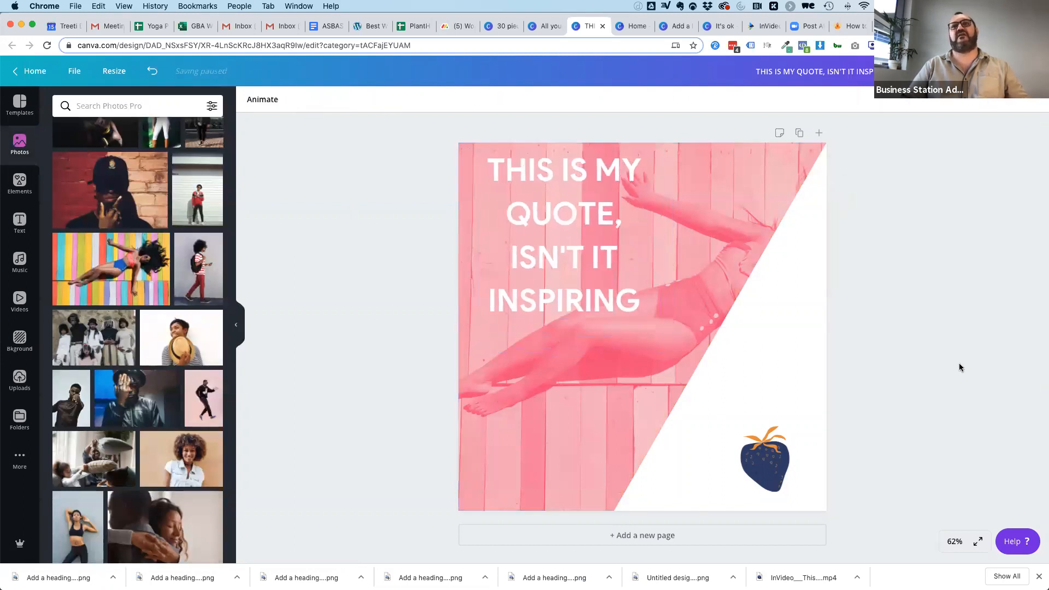
click(792, 312)
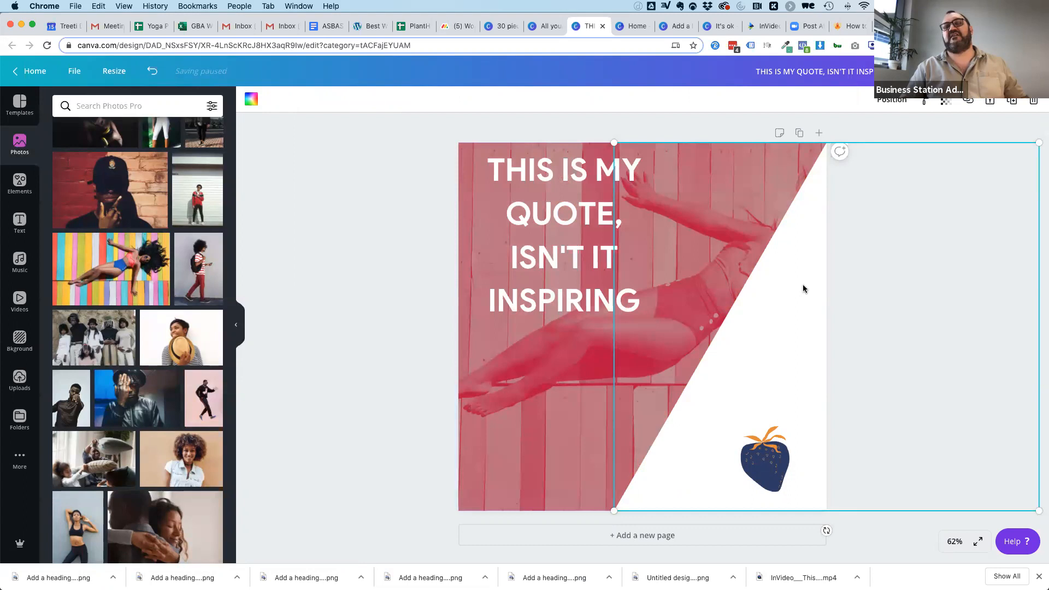
drag(802, 288, 435, 292)
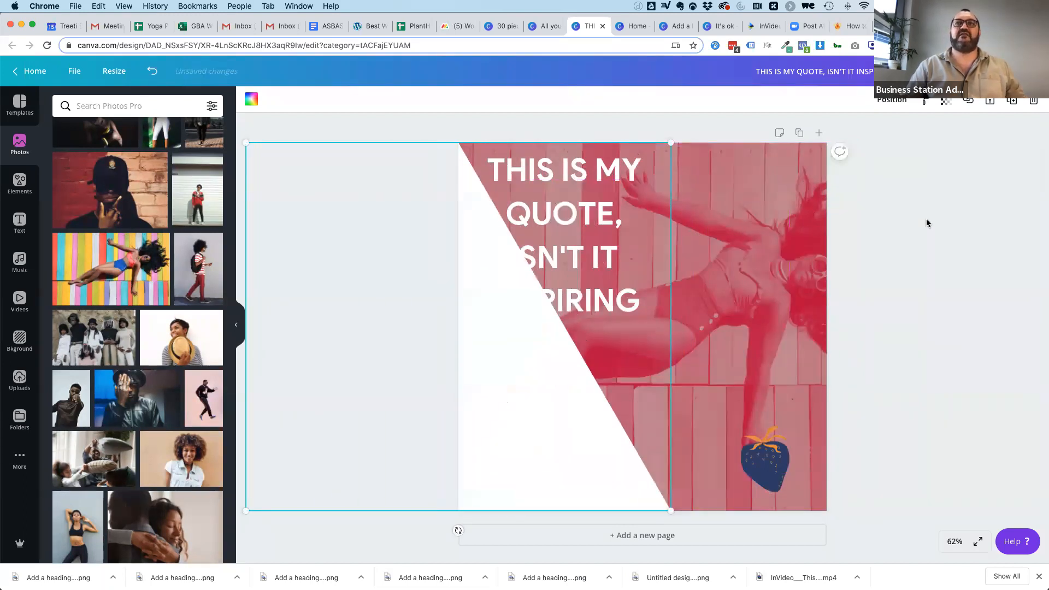
drag(622, 167, 770, 173)
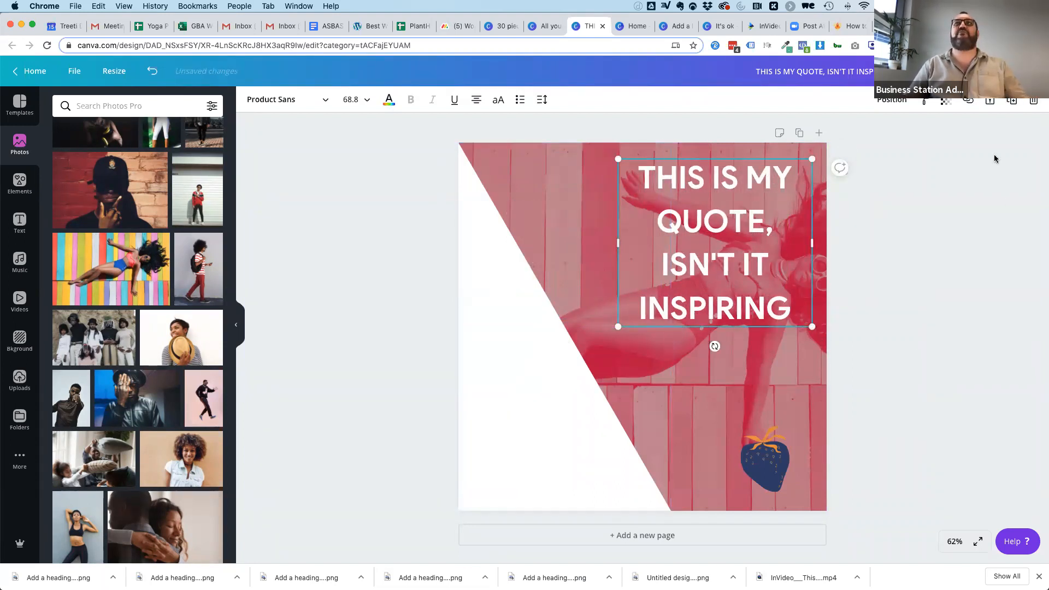
Switch to Instagram and examine how the quote posts line up in the clickstarterau profile's grid.
click(829, 25)
scroll(841, 393, down, 3)
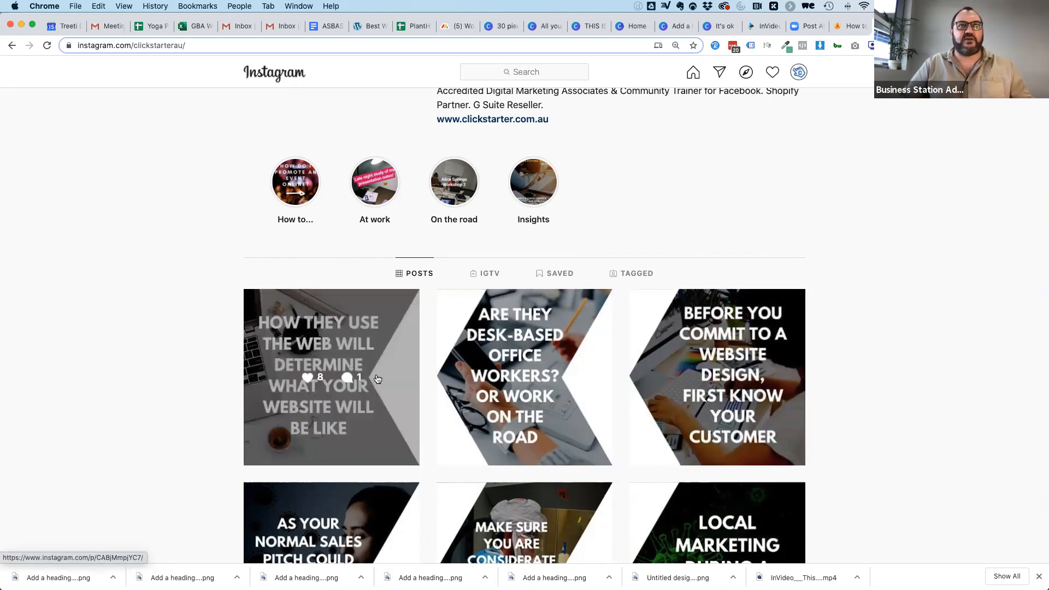
scroll(954, 382, down, 6)
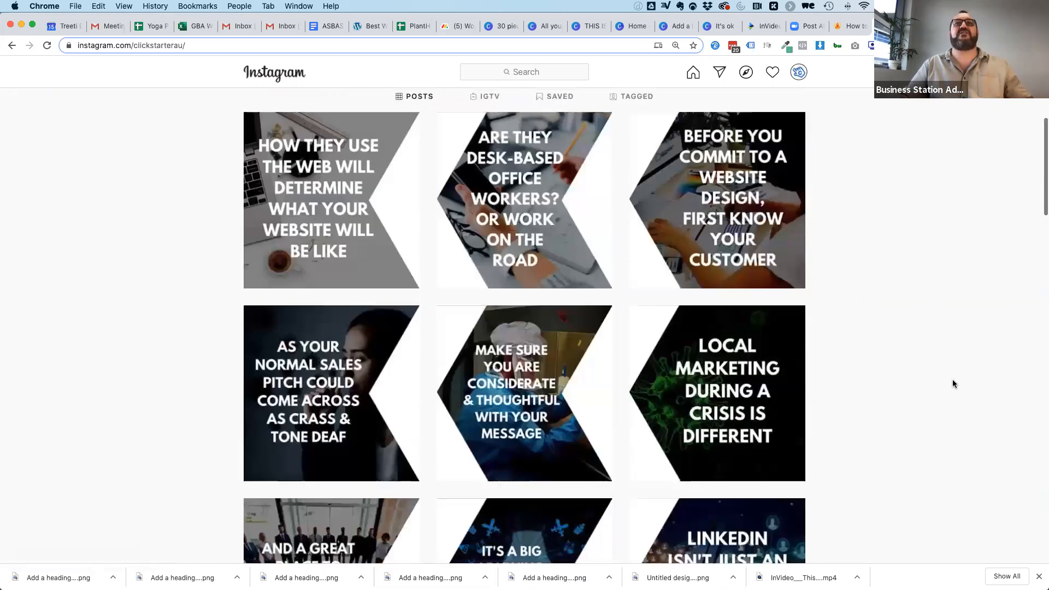
scroll(953, 385, down, 3)
scroll(953, 384, up, 8)
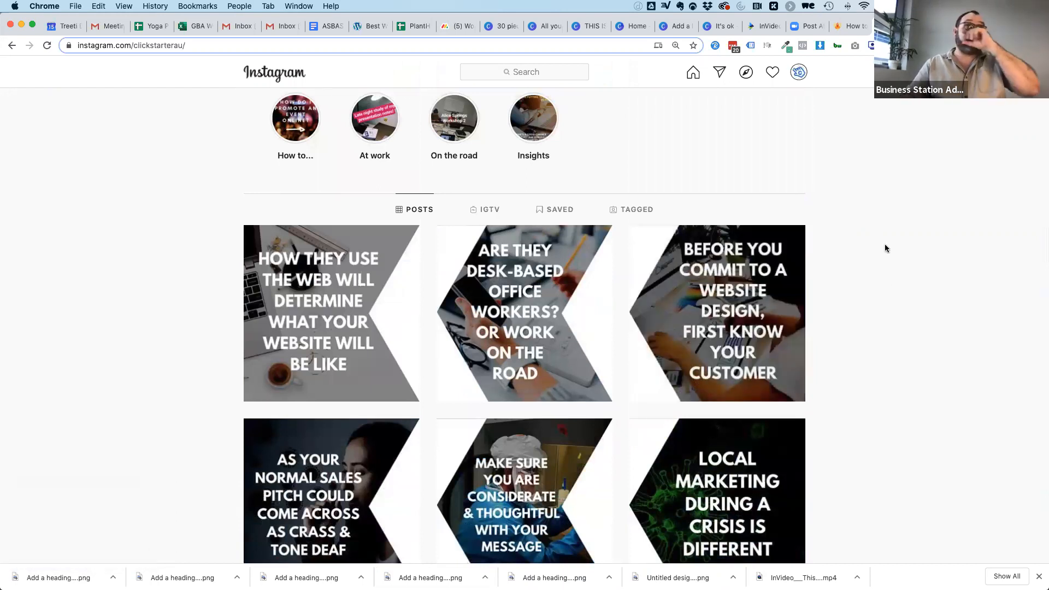
Search Instagram for "delish ice pops" and open the delishice profile.
click(494, 72)
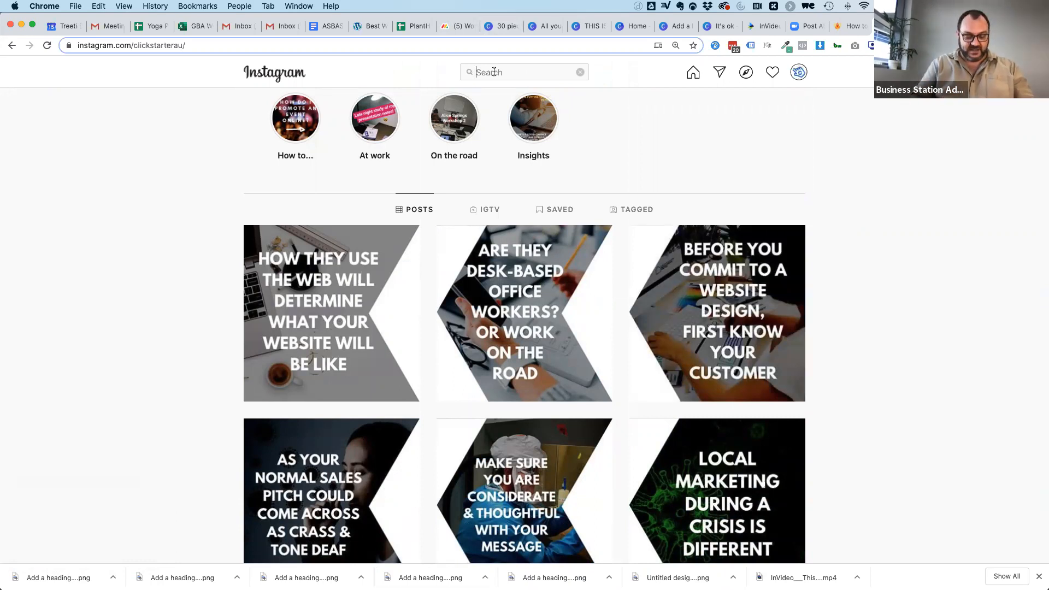
text(delish ice pops)
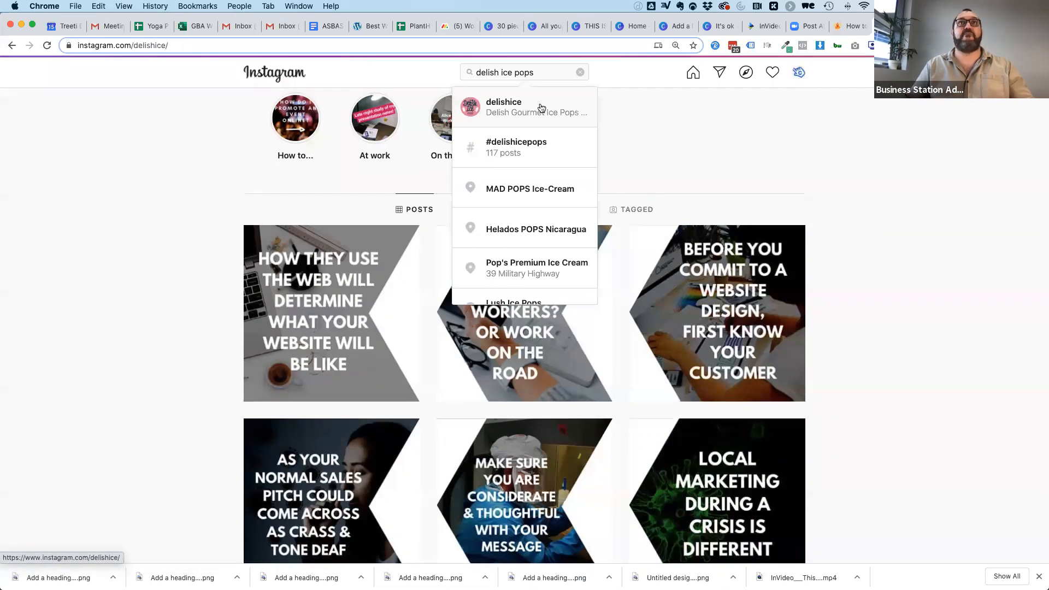
click(498, 108)
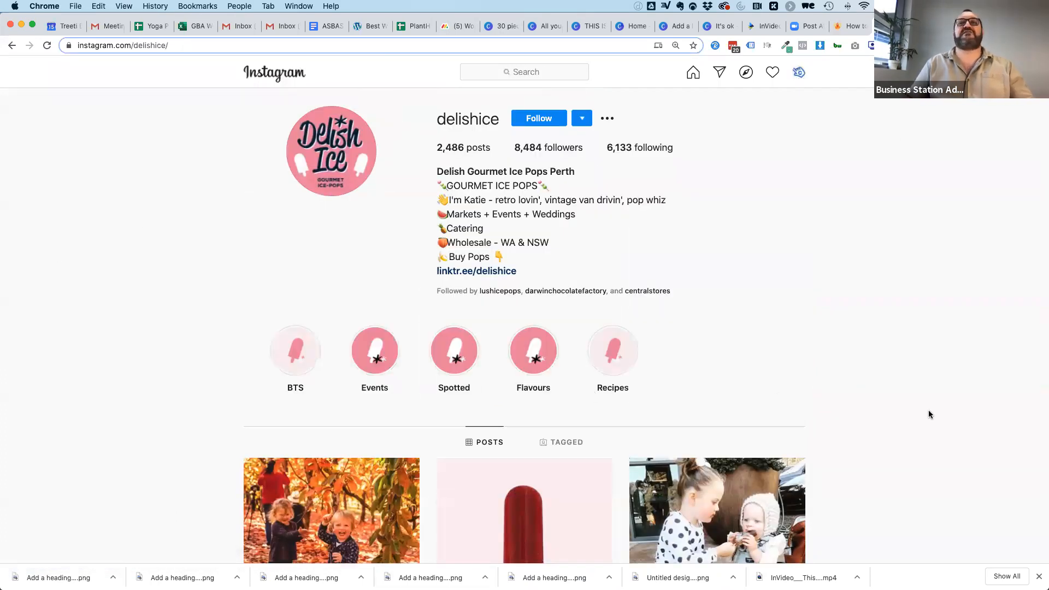
Examine the arrangement of product shots and photos in the delishice profile's post grid.
scroll(929, 415, down, 10)
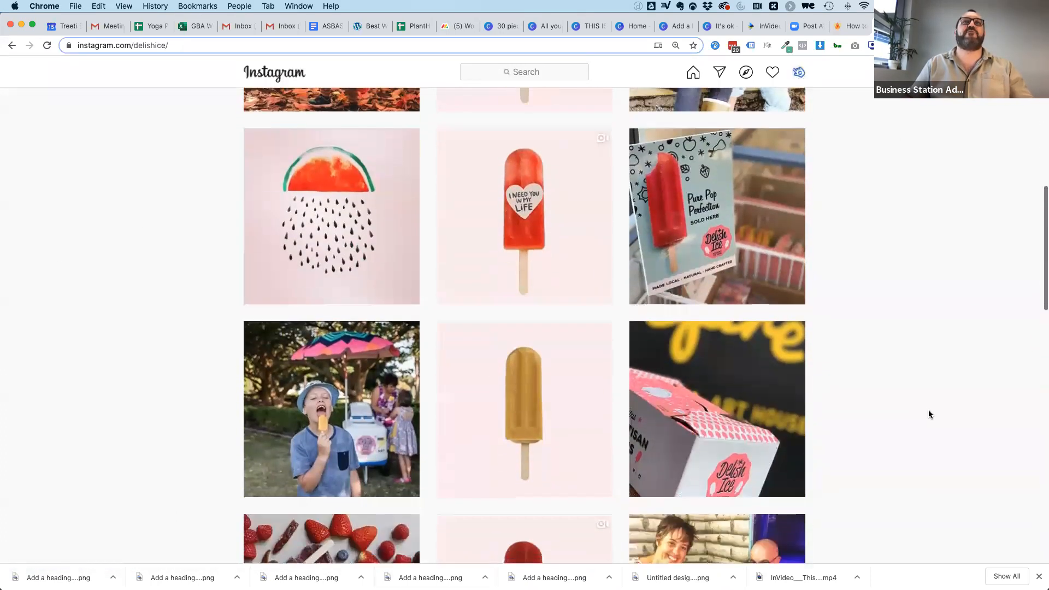
scroll(929, 415, down, 11)
scroll(929, 414, down, 10)
scroll(929, 414, down, 10)
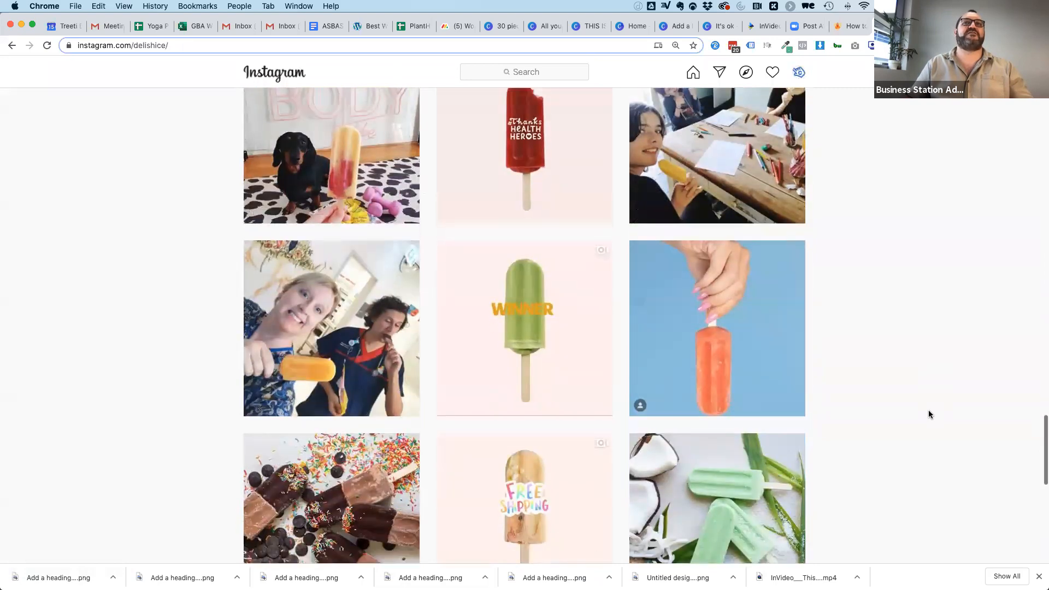
scroll(929, 414, down, 15)
scroll(929, 415, down, 15)
scroll(929, 415, down, 10)
scroll(930, 415, up, 12)
scroll(929, 414, up, 20)
scroll(929, 415, up, 20)
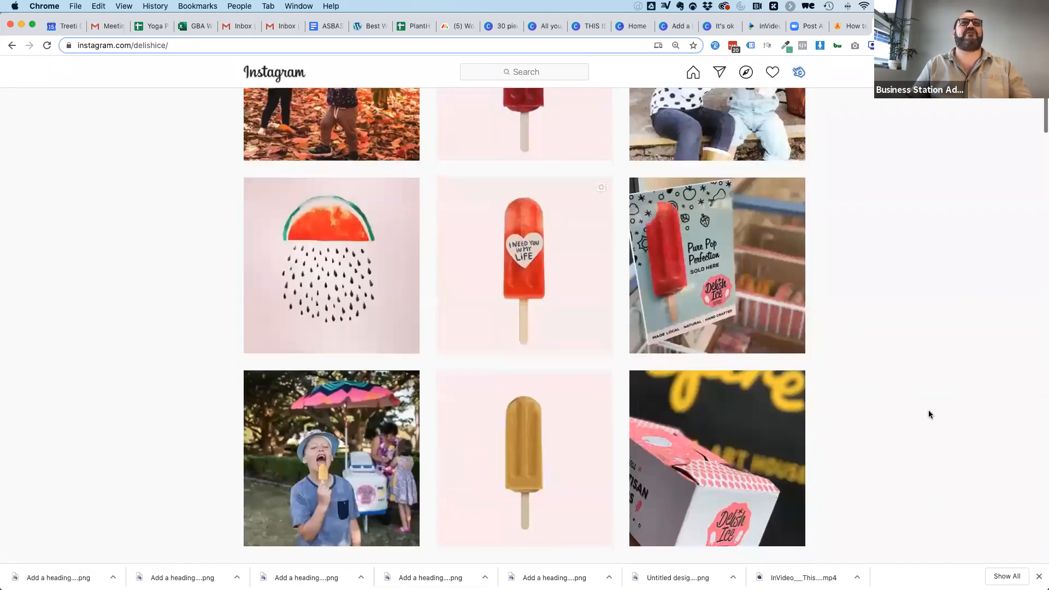
scroll(929, 415, up, 6)
scroll(957, 405, down, 2)
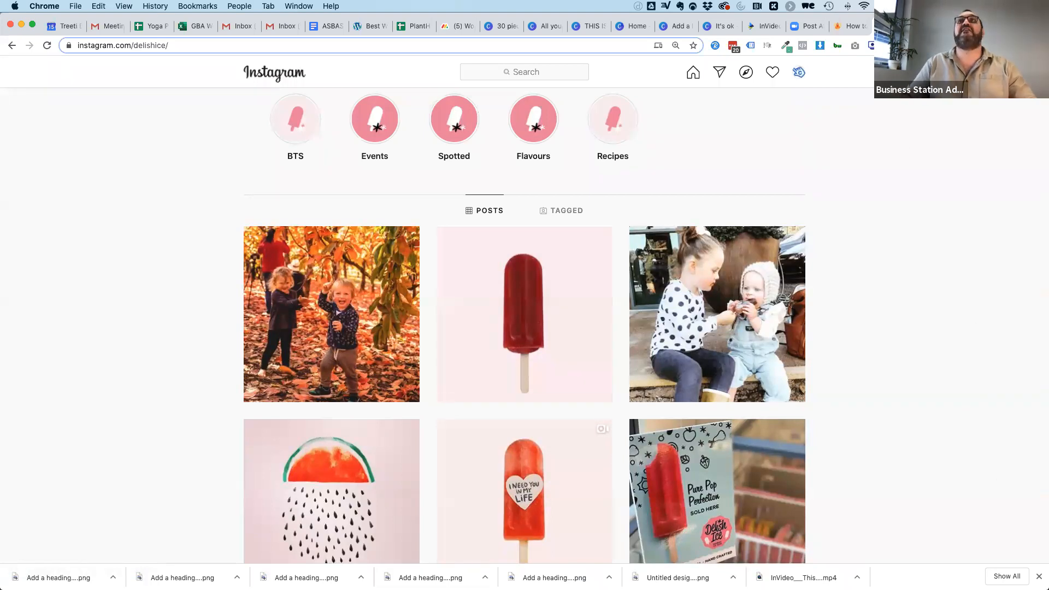
Return to the Canva quote design and move the strawberry to the lower-left corner of the page, on the white triangle.
click(929, 25)
click(717, 27)
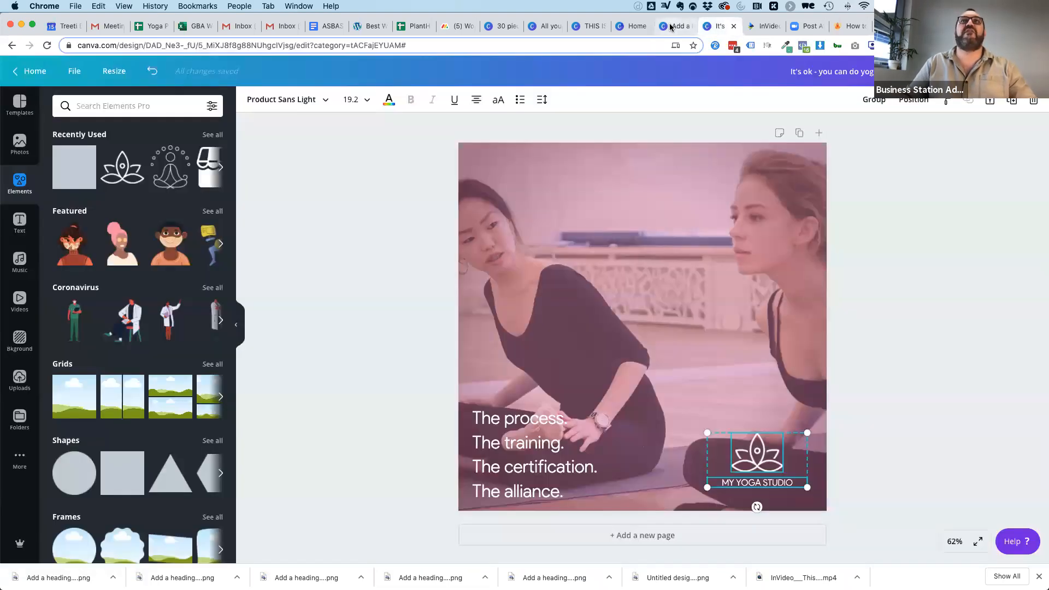
click(668, 26)
click(634, 26)
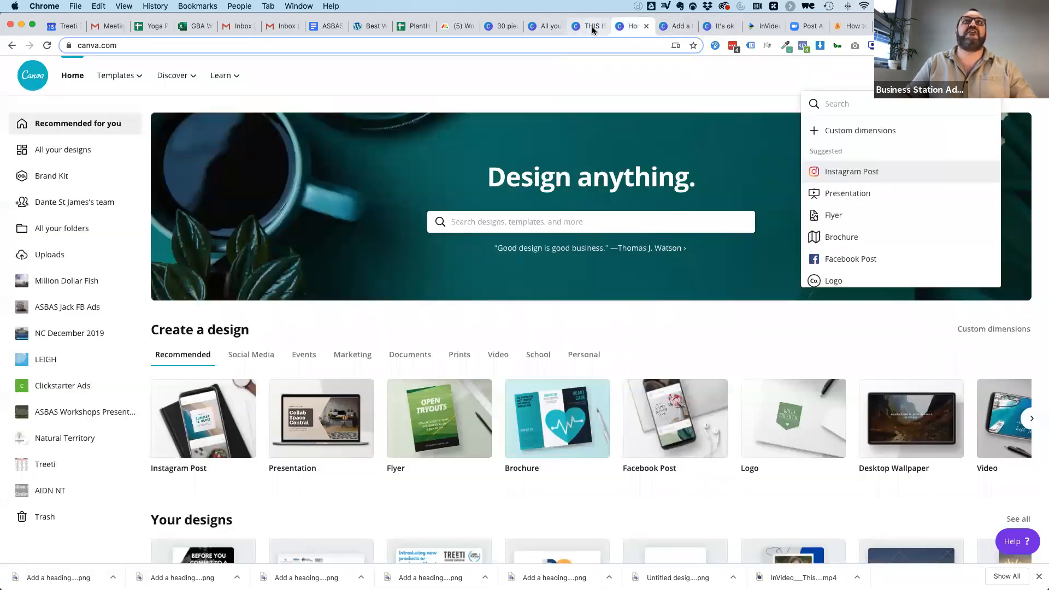
click(588, 28)
click(546, 26)
click(586, 26)
click(858, 191)
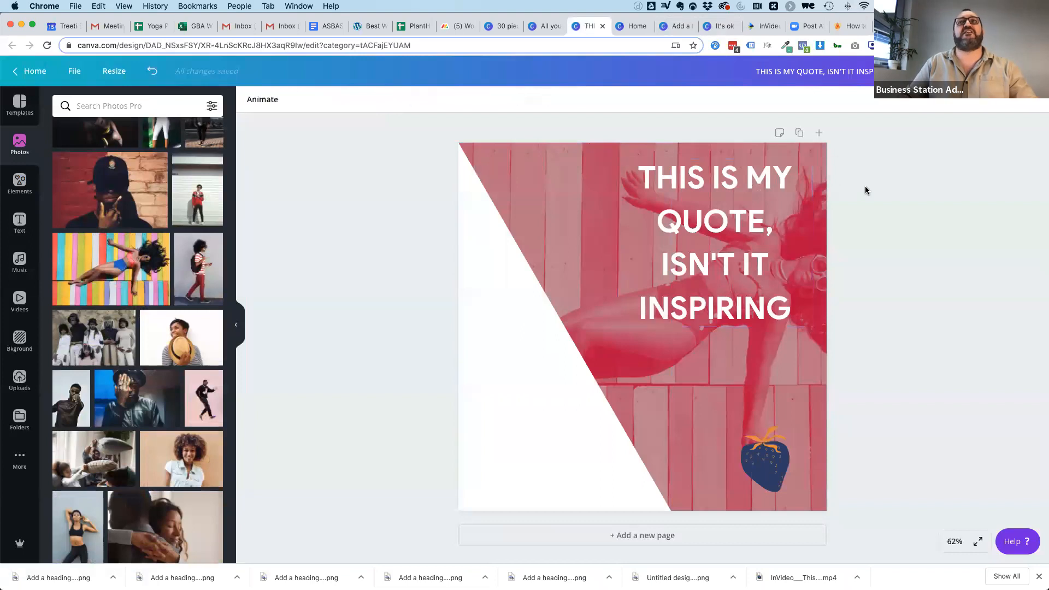
drag(770, 461, 510, 464)
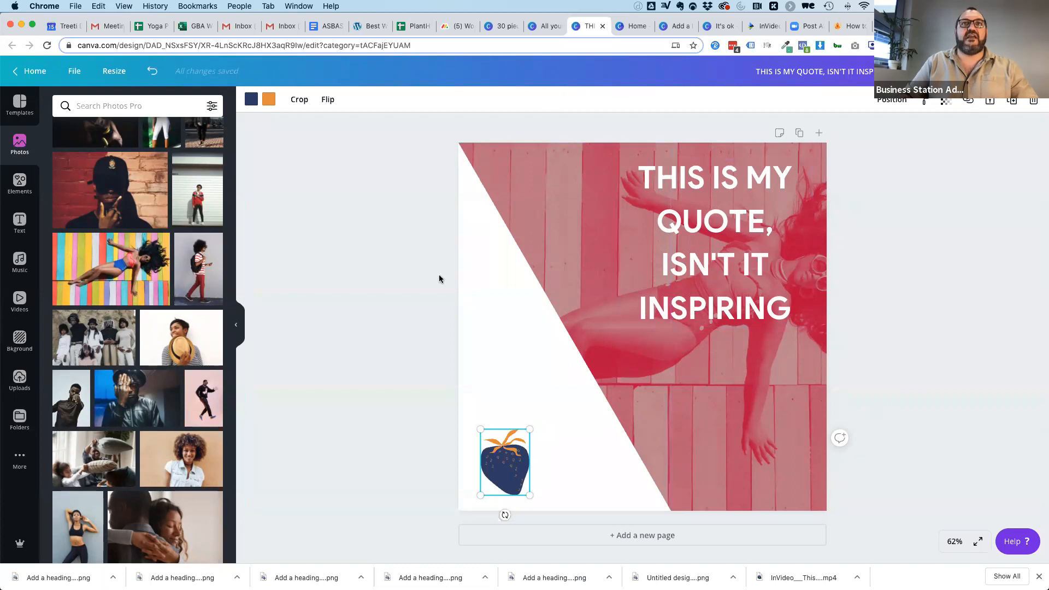
Replace the background photo with the one of hands holding two cups of tea.
click(523, 385)
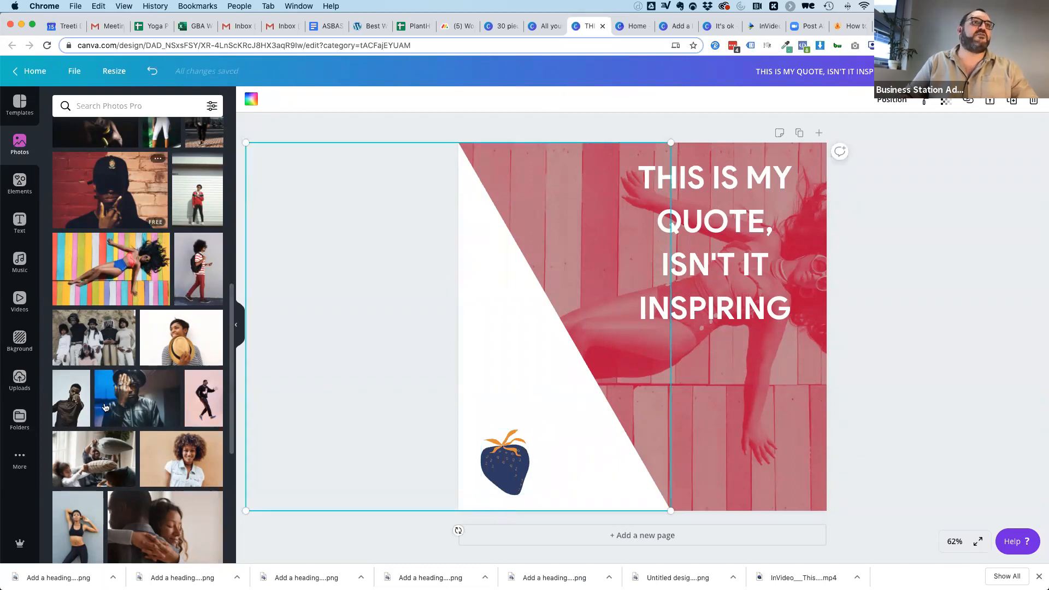
scroll(105, 431, down, 10)
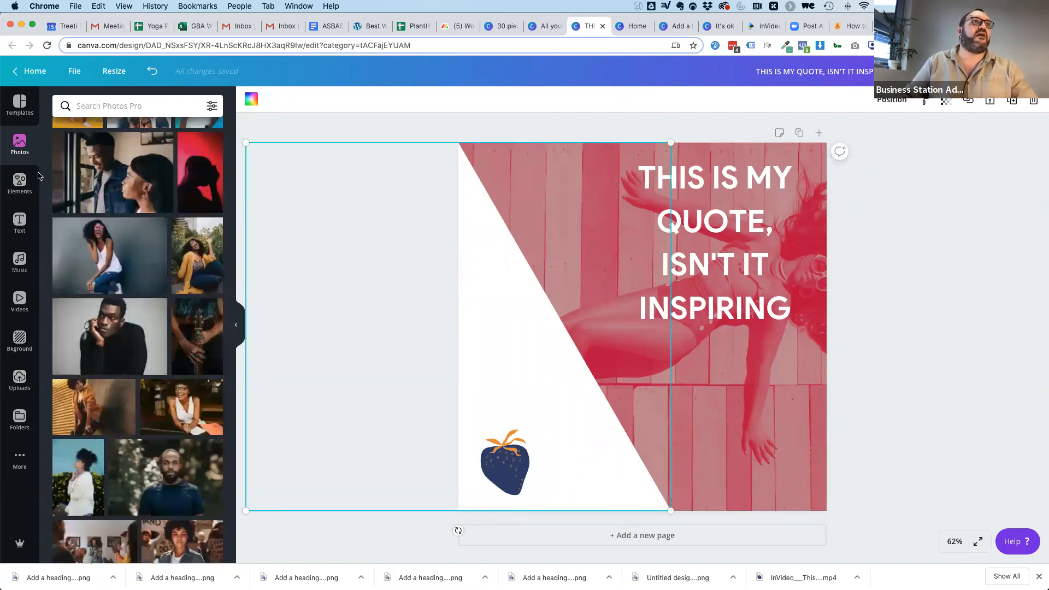
scroll(125, 400, down, 10)
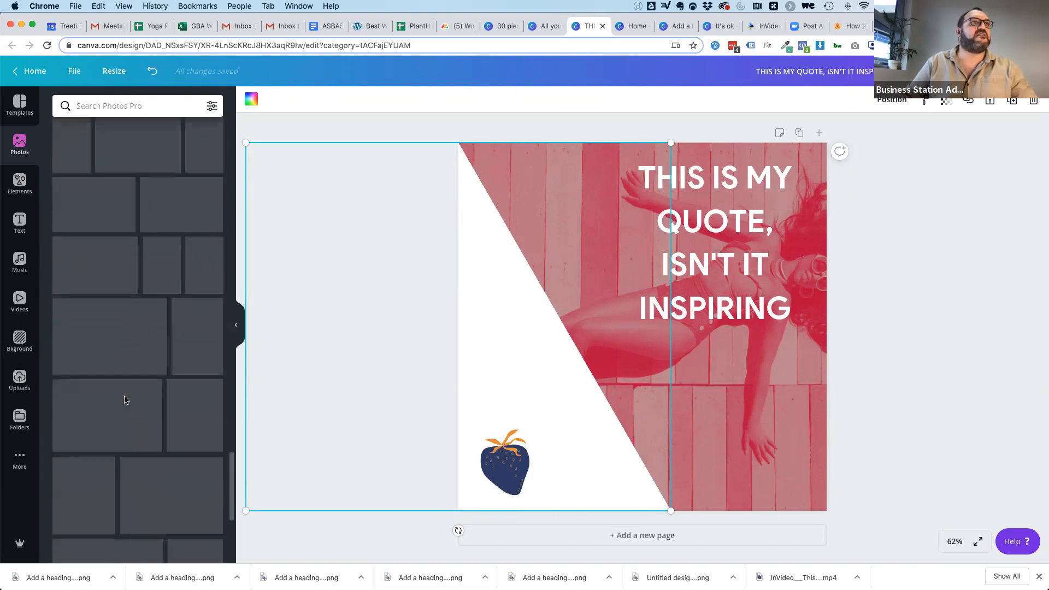
drag(112, 335, 820, 262)
Try the quote in the lower right of the page and move it back to the upper right.
click(774, 237)
drag(730, 225, 732, 348)
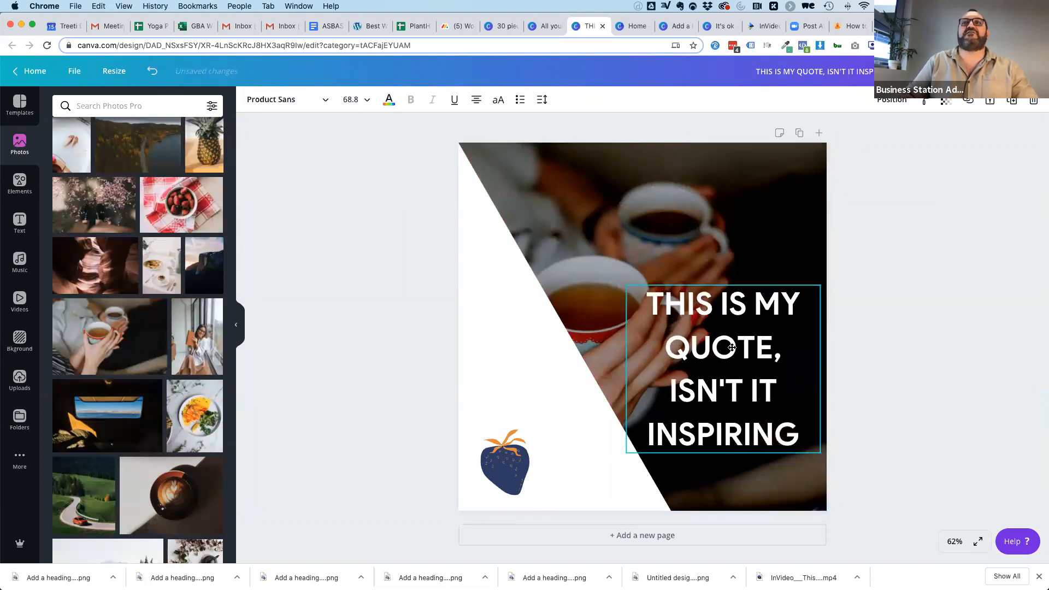
click(871, 333)
click(508, 347)
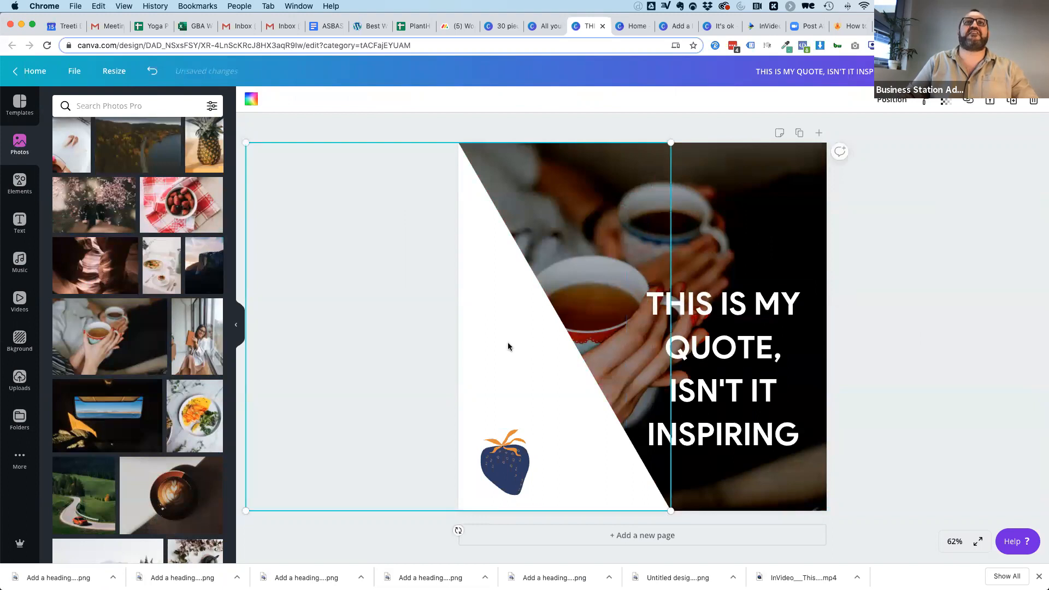
click(510, 468)
drag(704, 335, 698, 226)
Replace the quote text with "COFFEE DOESN'T SUCK".
double_click(692, 265)
key(ctrl+a)
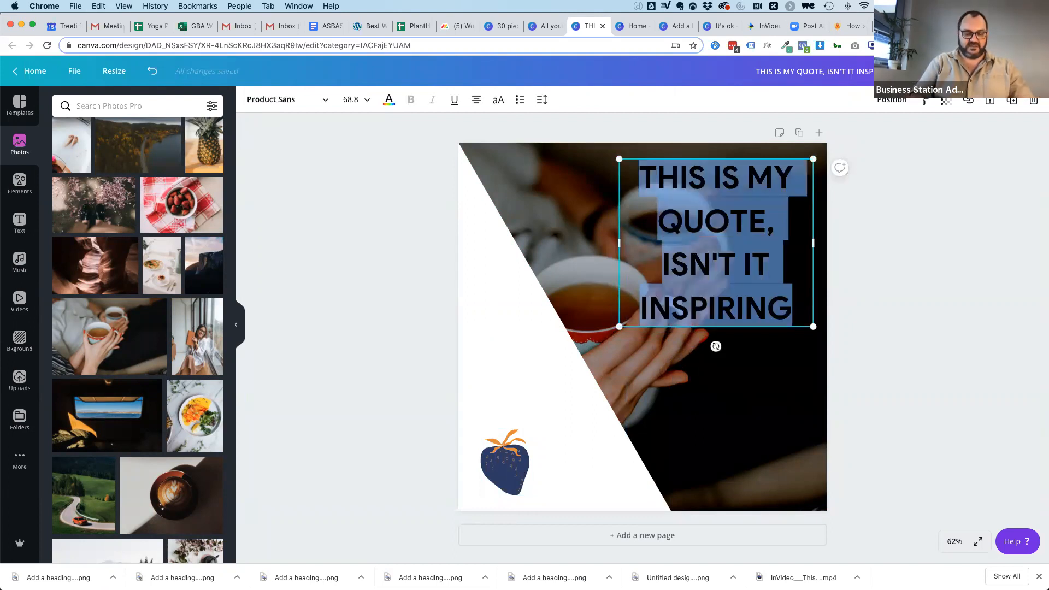
text(COFFEE DOES)
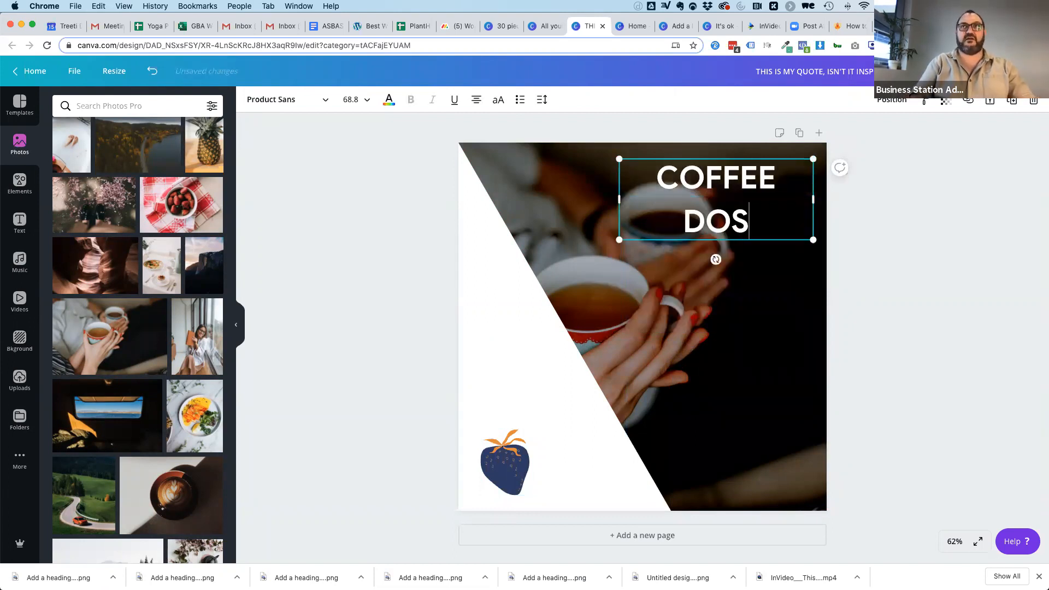
text(N'T)
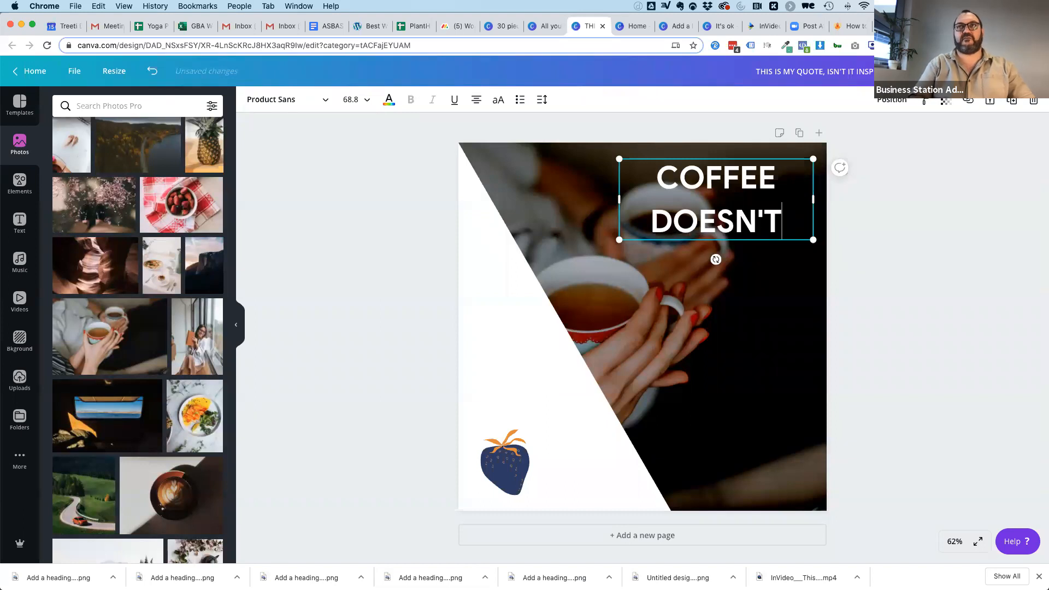
text( SUCK)
click(892, 323)
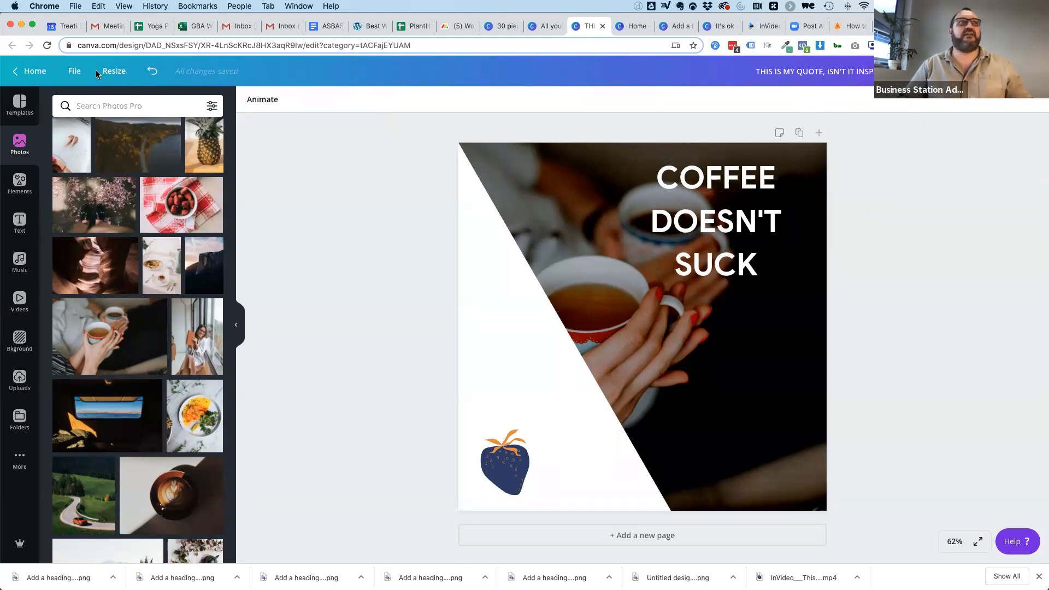
Switch to Finder and select the Downloads files from "Add a heading (8).png" through "InVideo___So_you_want_to_pprenderfs_1592198417243.mp4".
key(super+Tab)
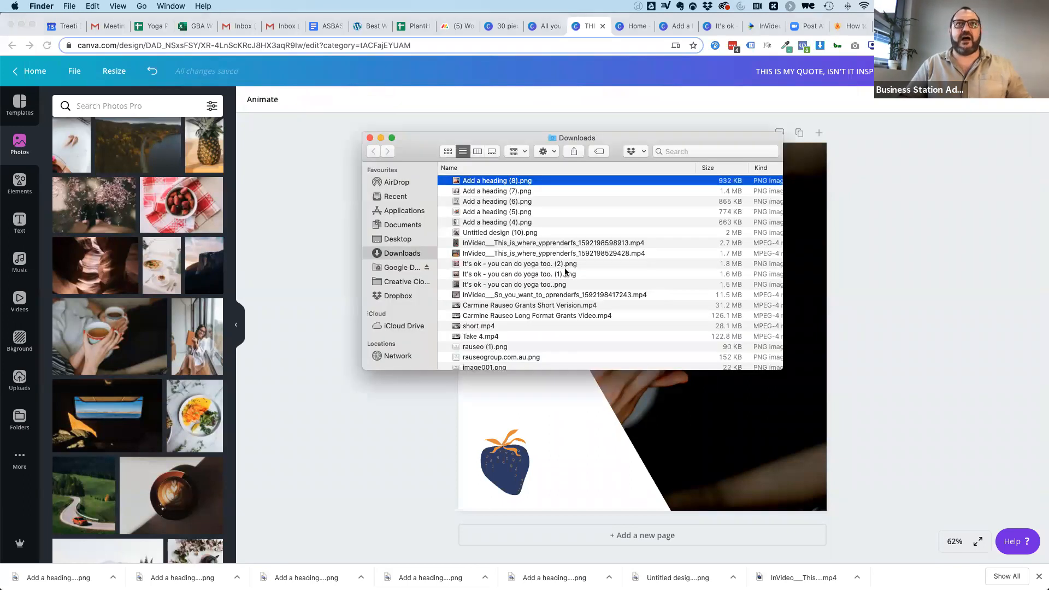
click(474, 296)
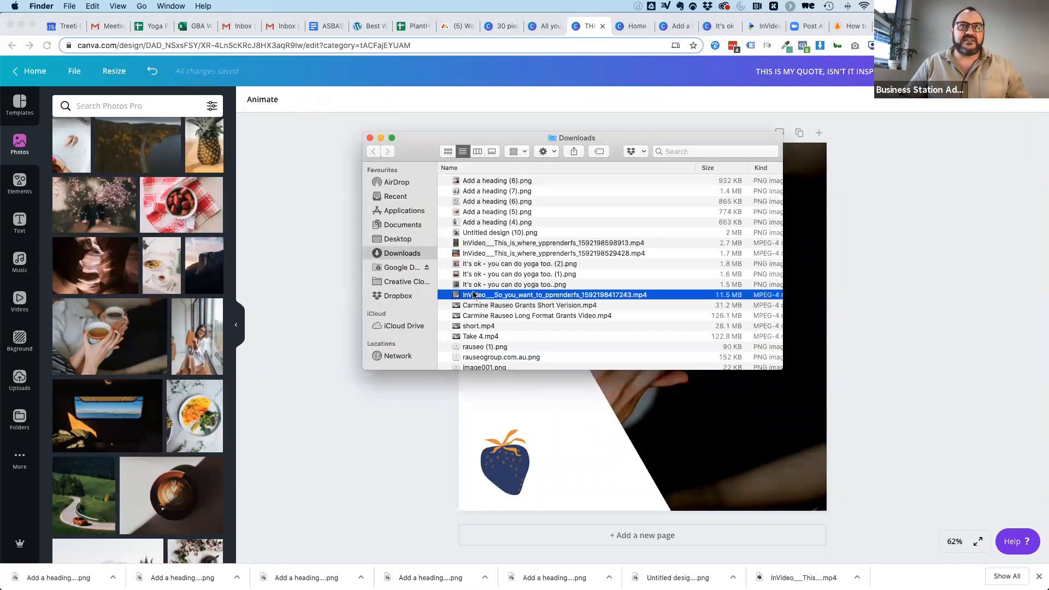
shift+click(472, 181)
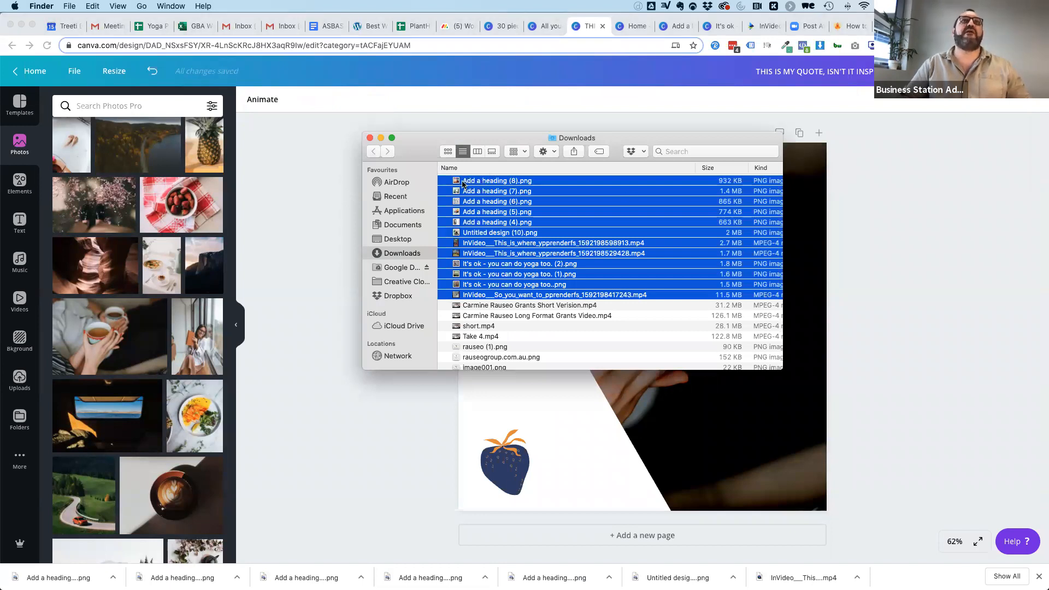
Open "Add a heading (8).png" from Downloads in Preview to examine the exported quote post, and quit Preview.
click(458, 182)
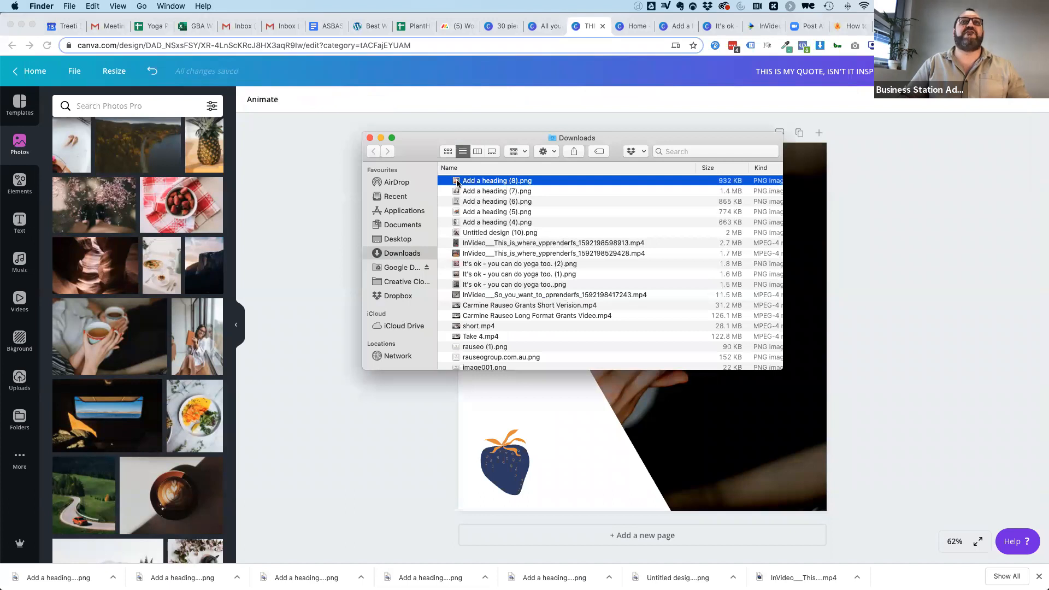
double_click(458, 182)
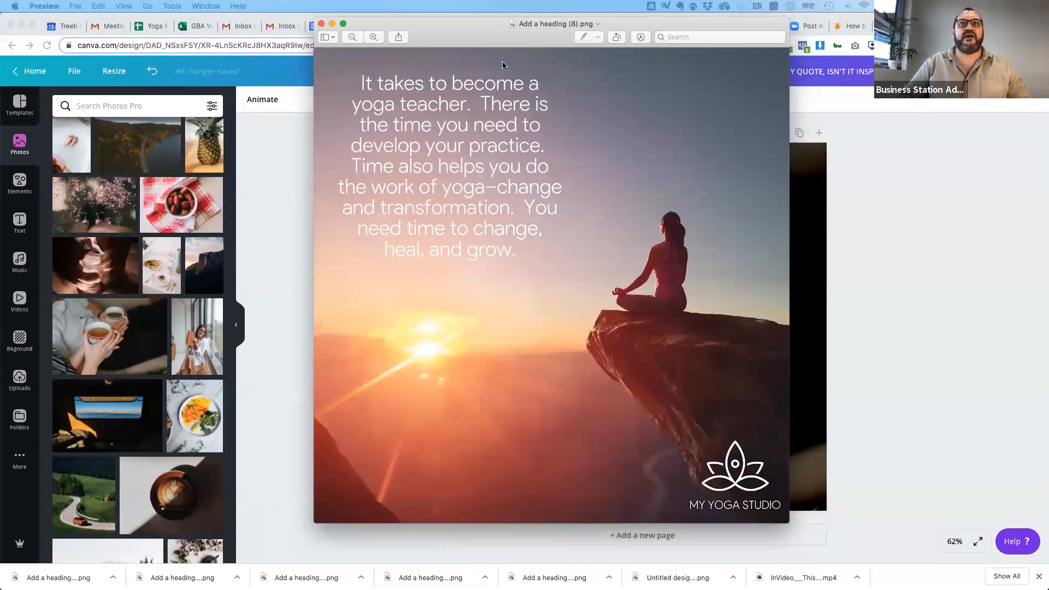
drag(515, 40, 517, 69)
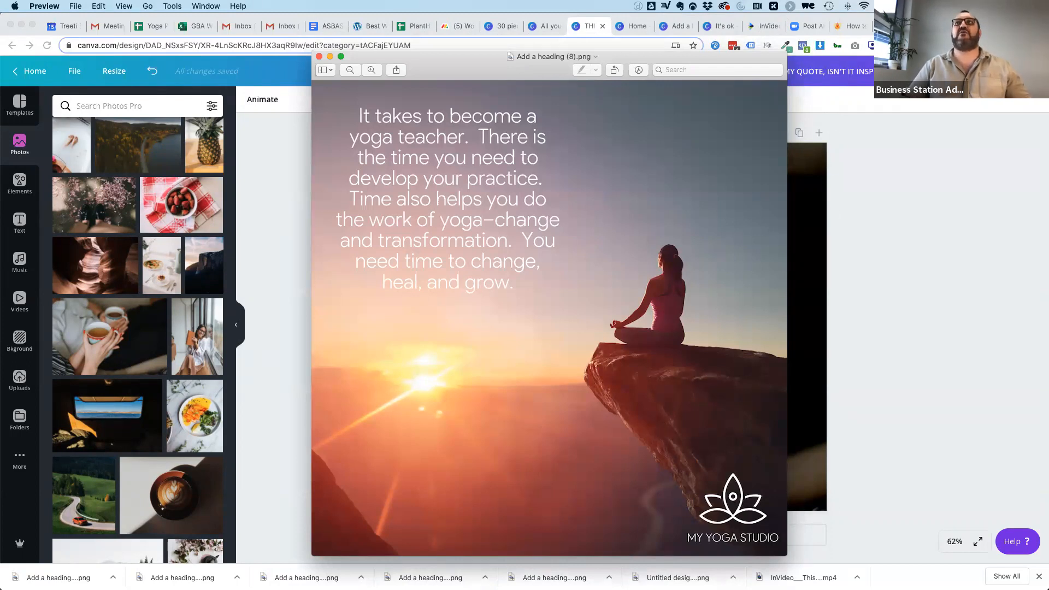
key(cmd+q)
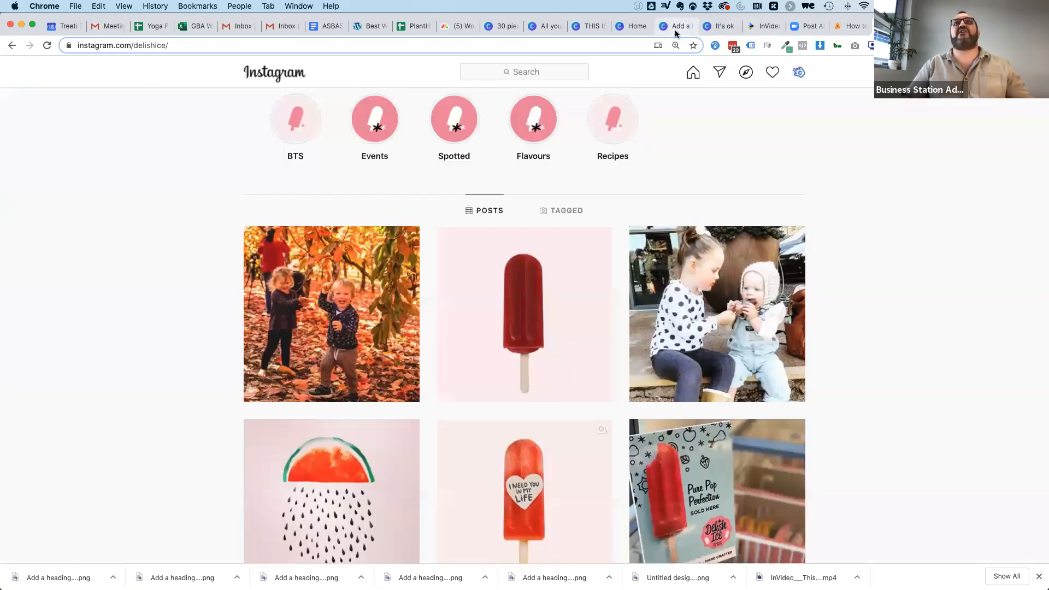
In the "Add a heading" Canva design, add a blue square behind the quote and widen it to the full 1,080 page width.
click(676, 34)
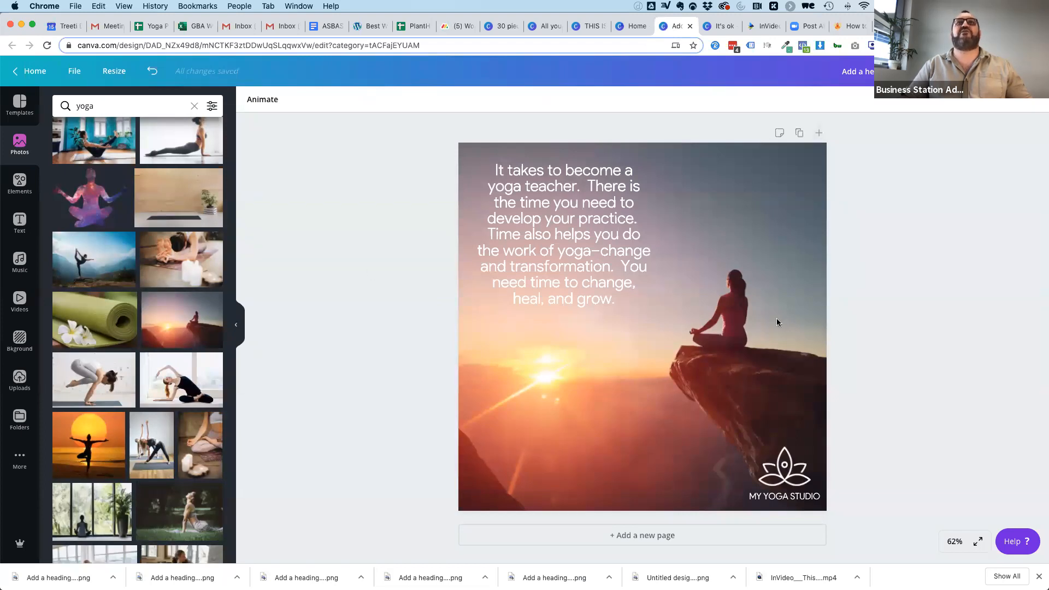
click(20, 186)
click(123, 279)
drag(664, 355, 582, 274)
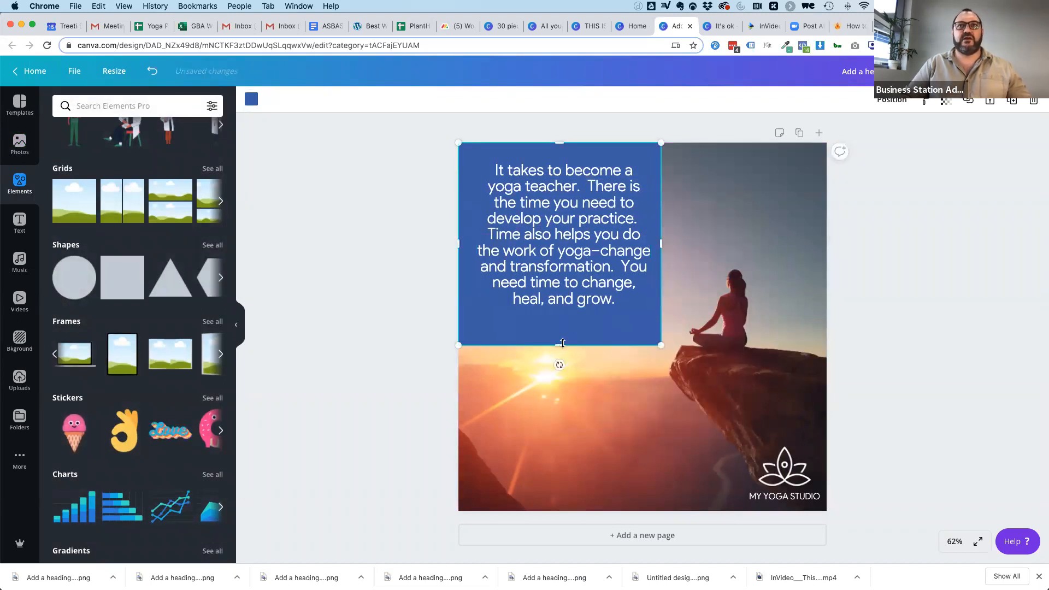
drag(661, 236, 827, 236)
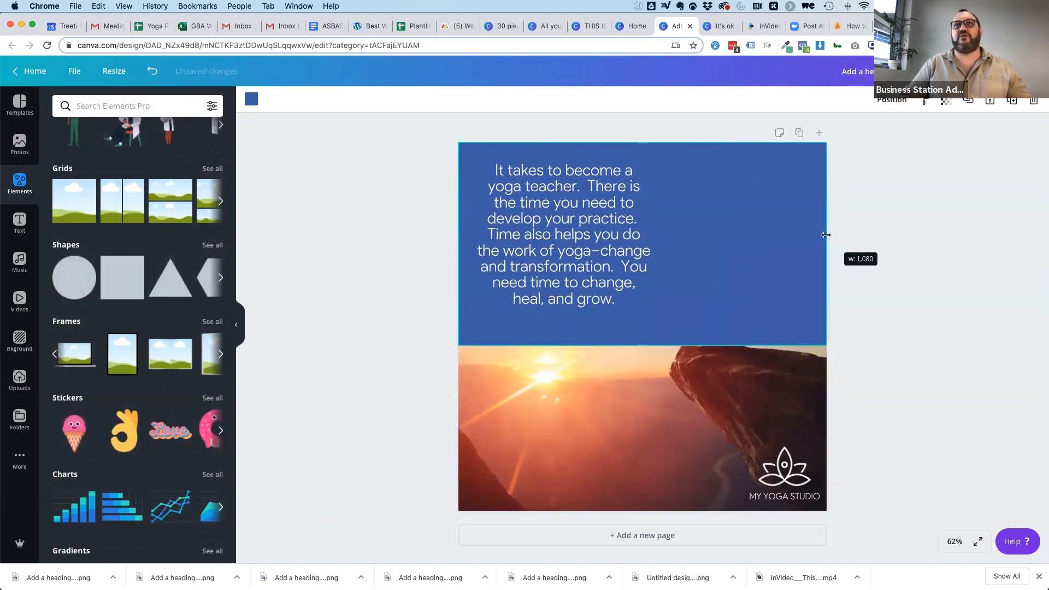
click(927, 245)
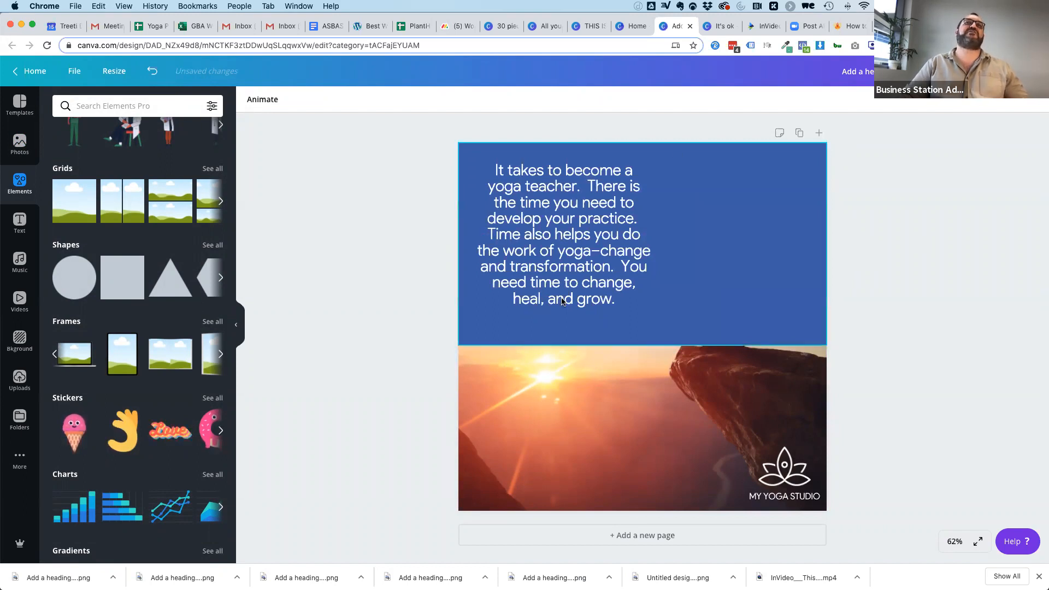
Set the blue rectangle's transparency to 72.
click(765, 233)
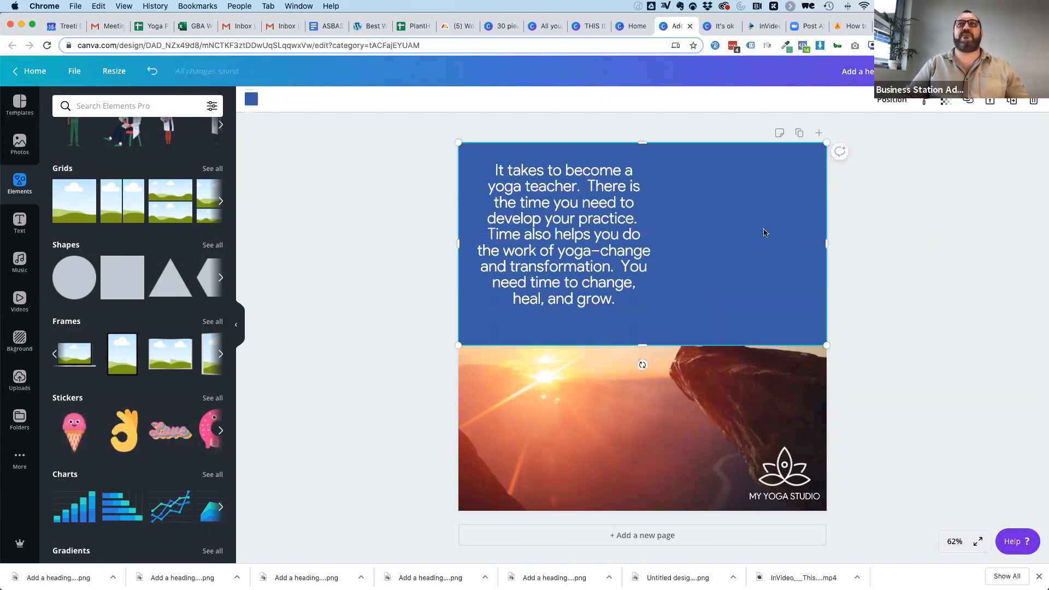
click(946, 102)
drag(912, 128, 895, 128)
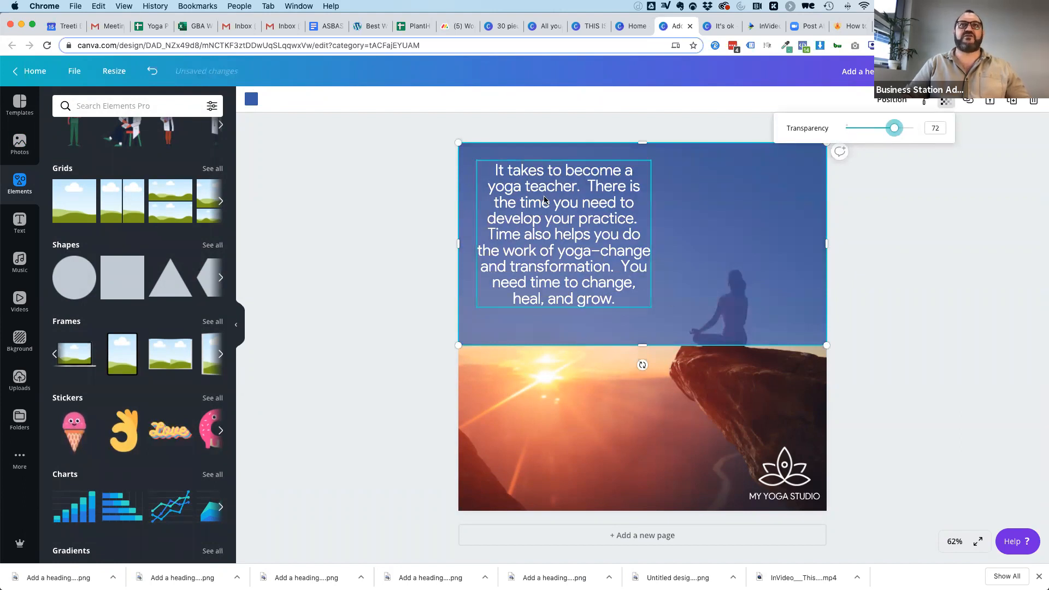
Move the quote text and the blue band down to the vertical middle of the page.
drag(547, 199, 546, 264)
mouse_move(544, 312)
mouse_down()
mouse_move(544, 338)
mouse_move(545, 274)
mouse_move(551, 330)
mouse_up()
drag(681, 244, 683, 326)
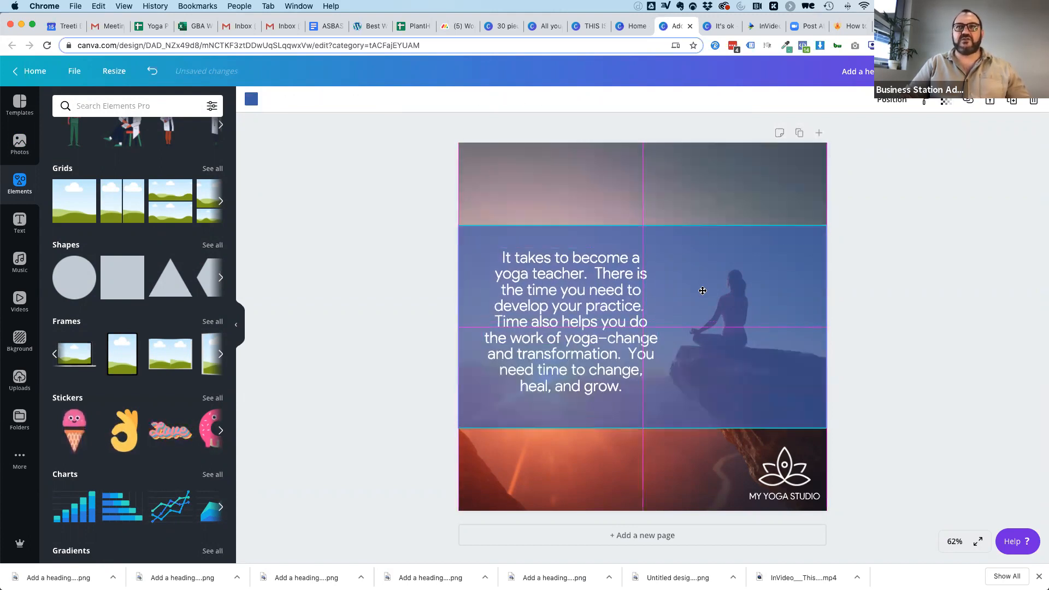
click(855, 325)
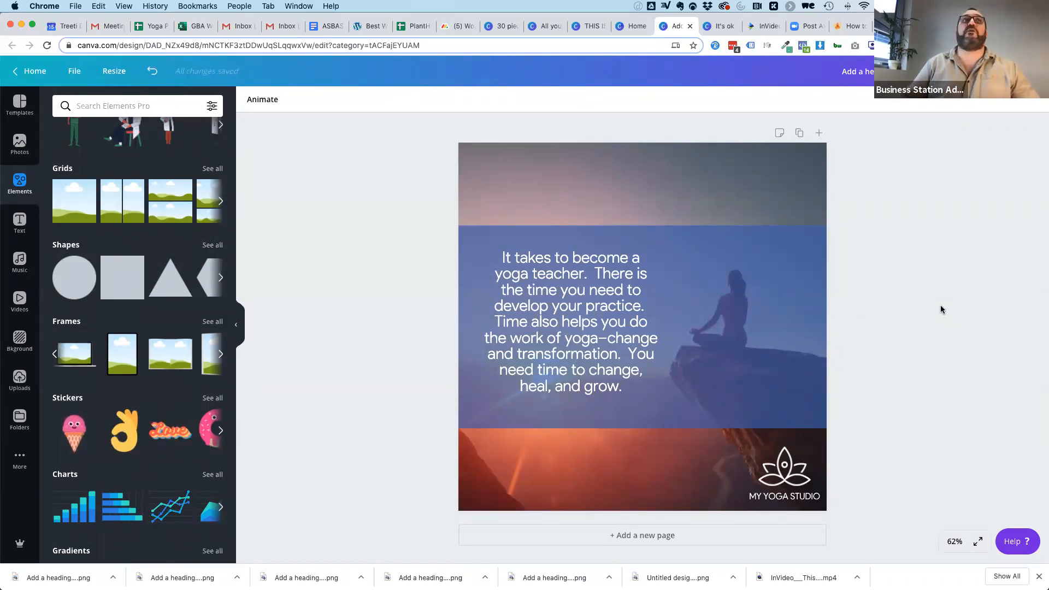
Check the Yoga Posts & Content sheet and create a new Facebook Story design from the 30 pieces of content presentation.
click(151, 25)
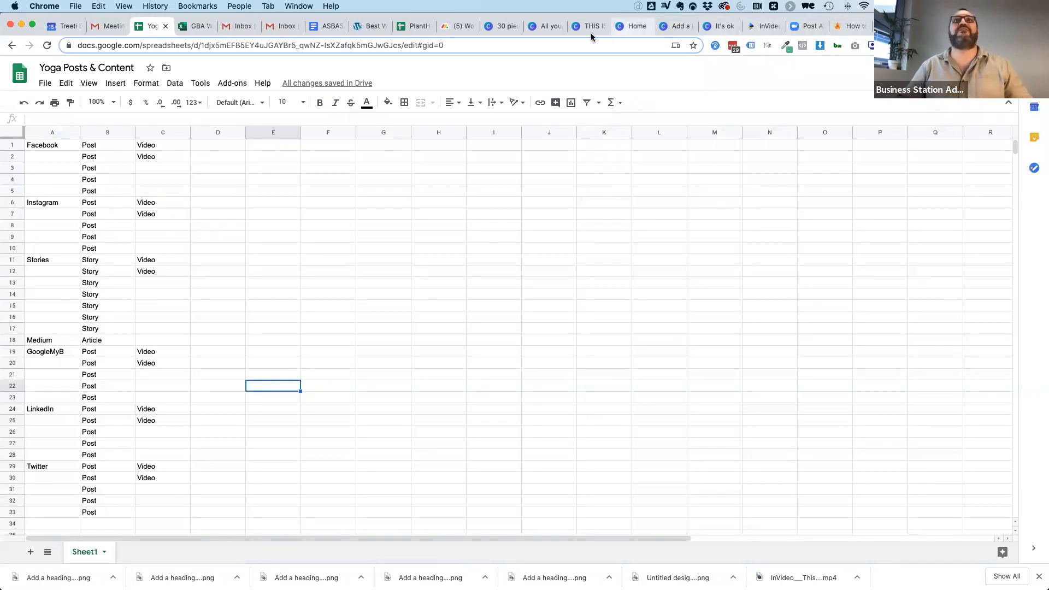
click(495, 27)
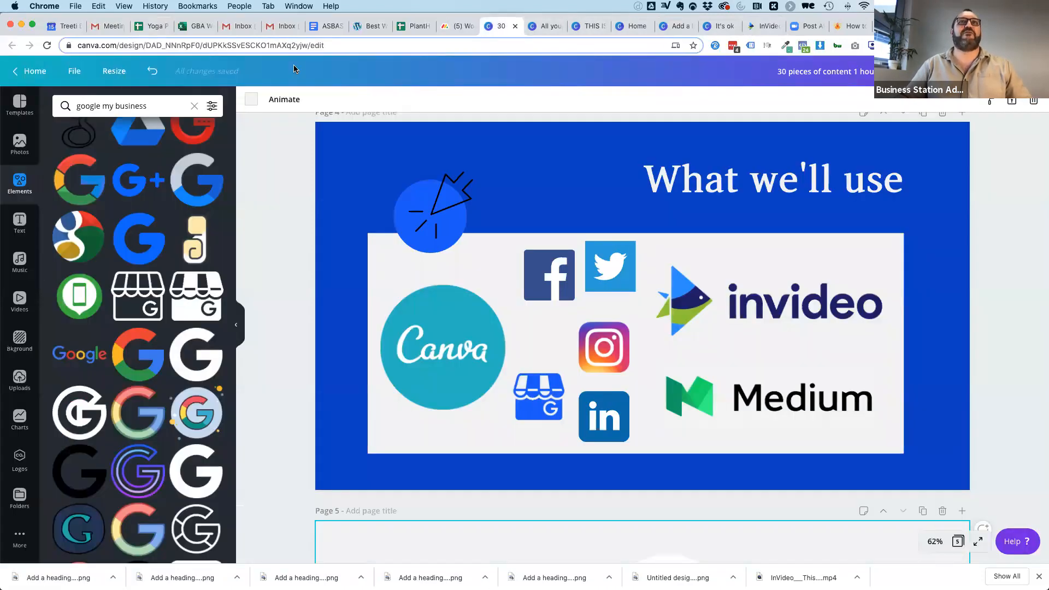
click(74, 71)
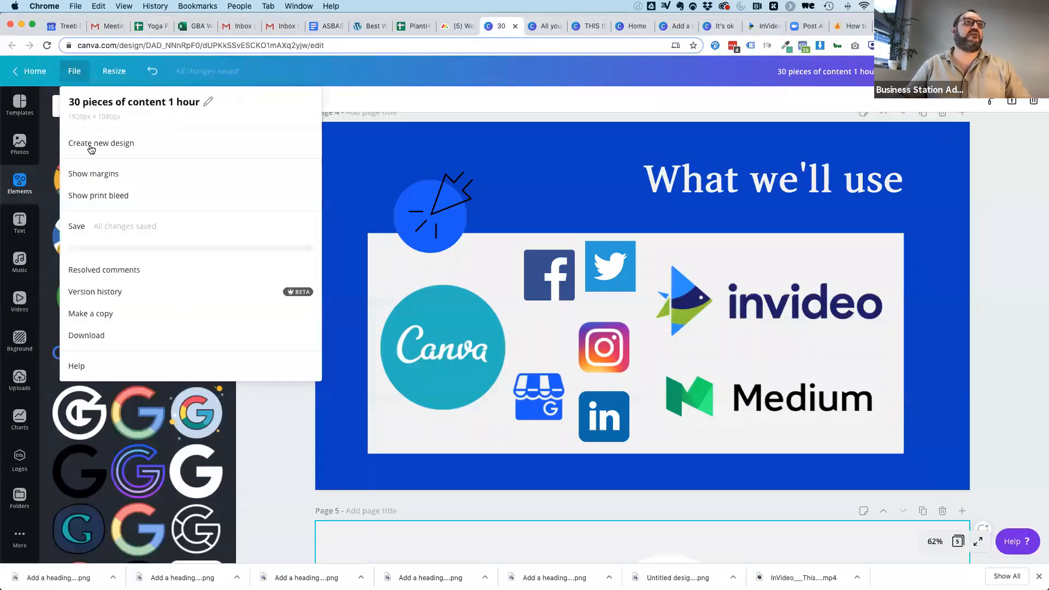
click(90, 145)
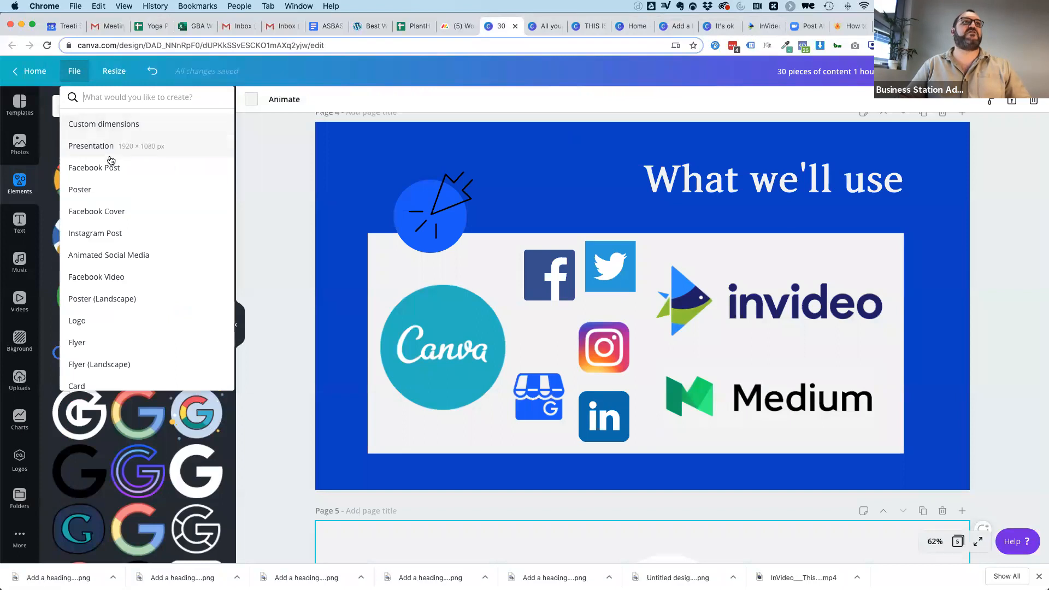
text(story)
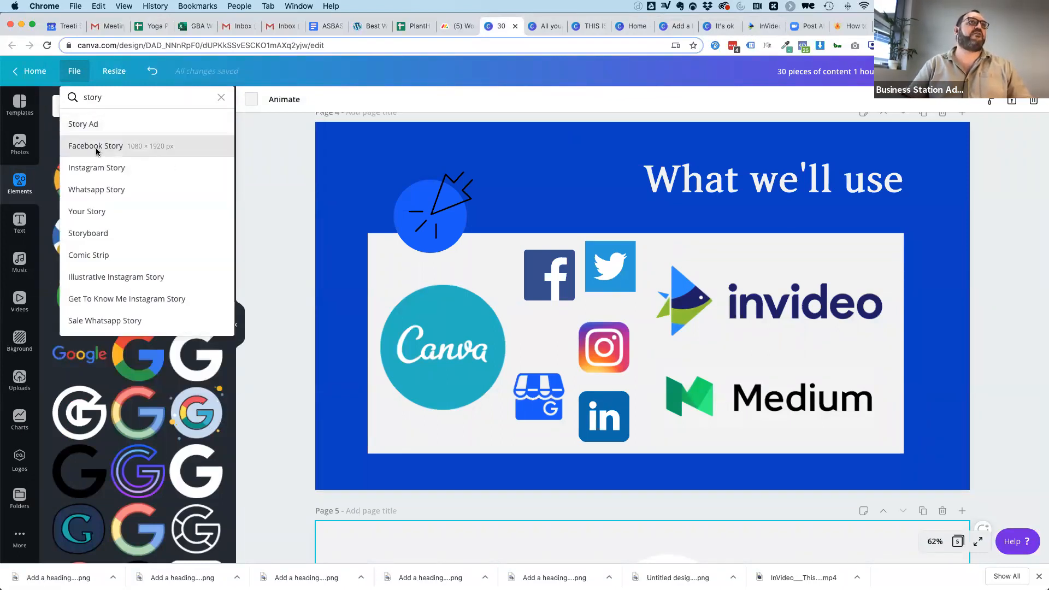
click(99, 148)
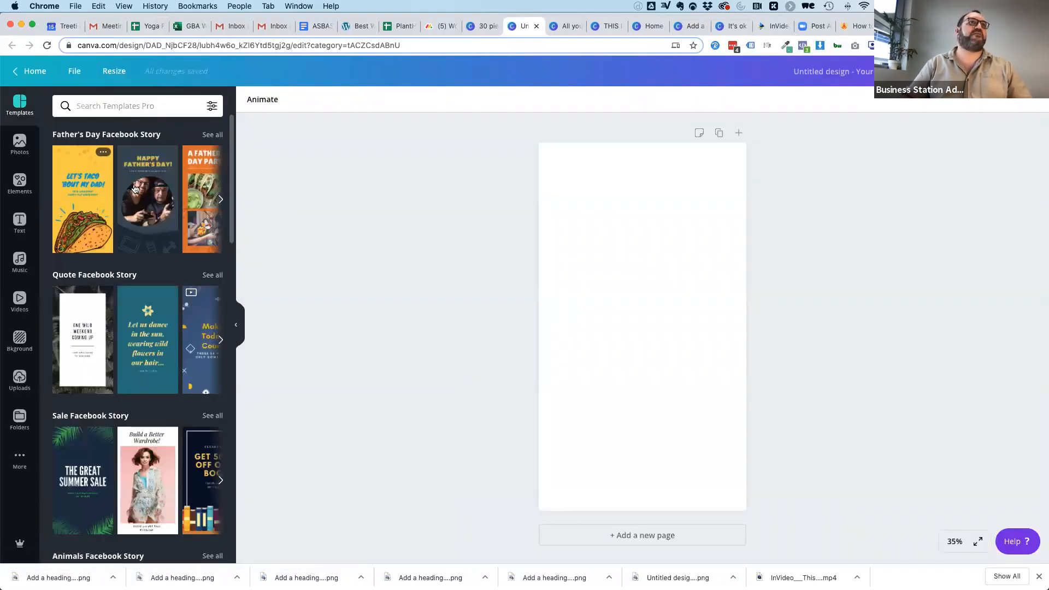
Apply the dark Happy Father's Day story template and replace its framed photo with the sunset cliff meditation photo.
drag(164, 173, 557, 210)
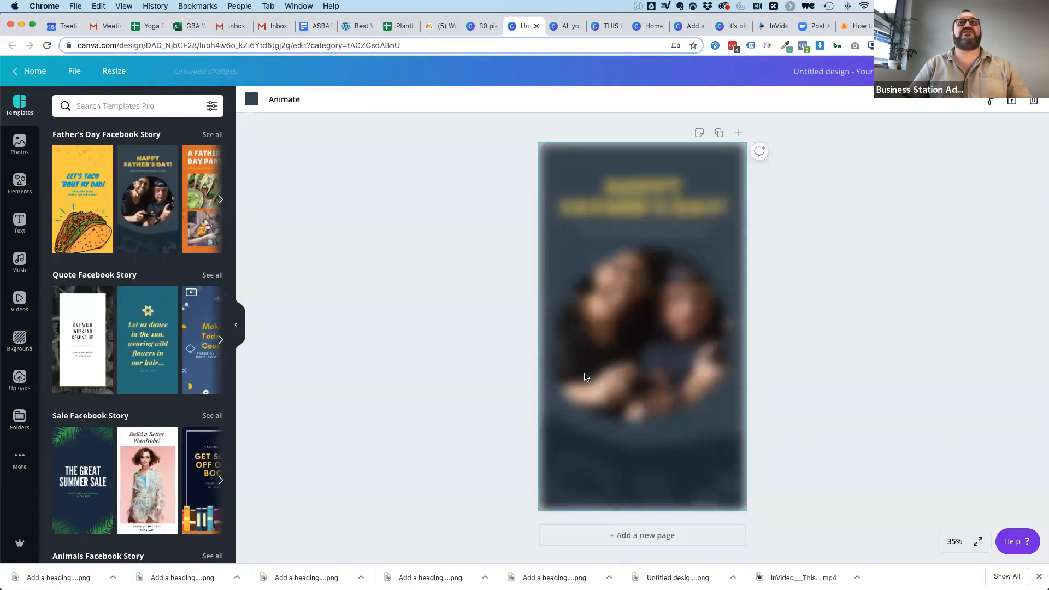
click(20, 144)
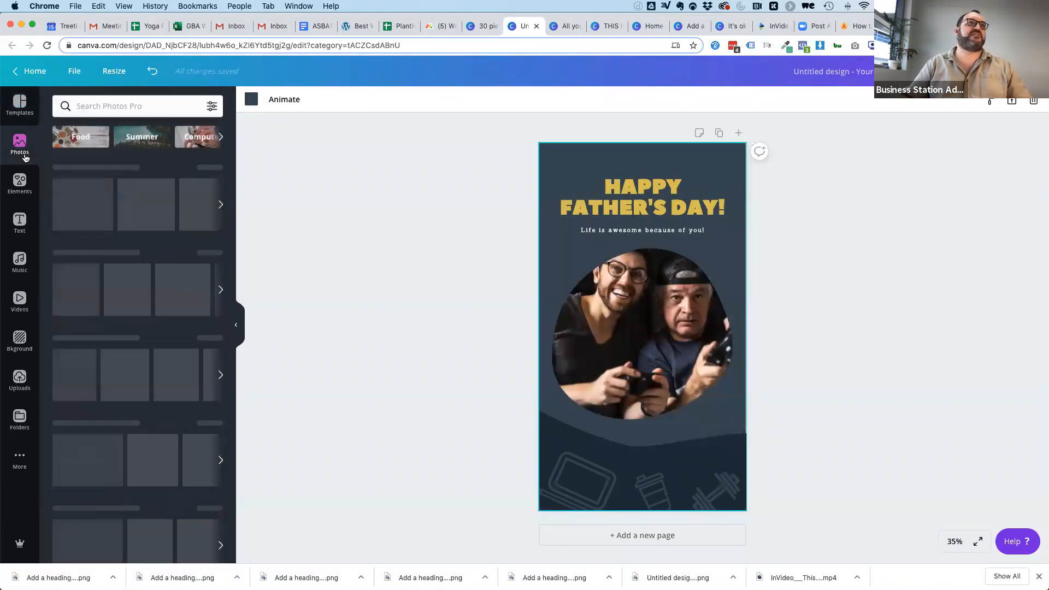
click(221, 206)
click(220, 206)
drag(90, 203, 623, 298)
click(811, 308)
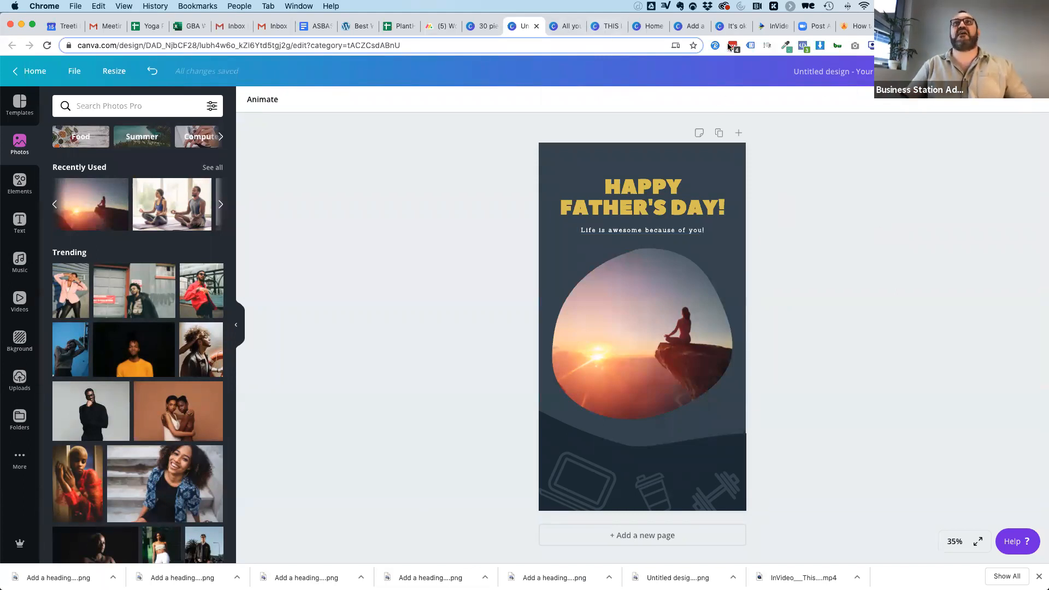
Copy the four-line text, lotus logo and studio name from the "It's ok - you can do yoga" design.
click(733, 26)
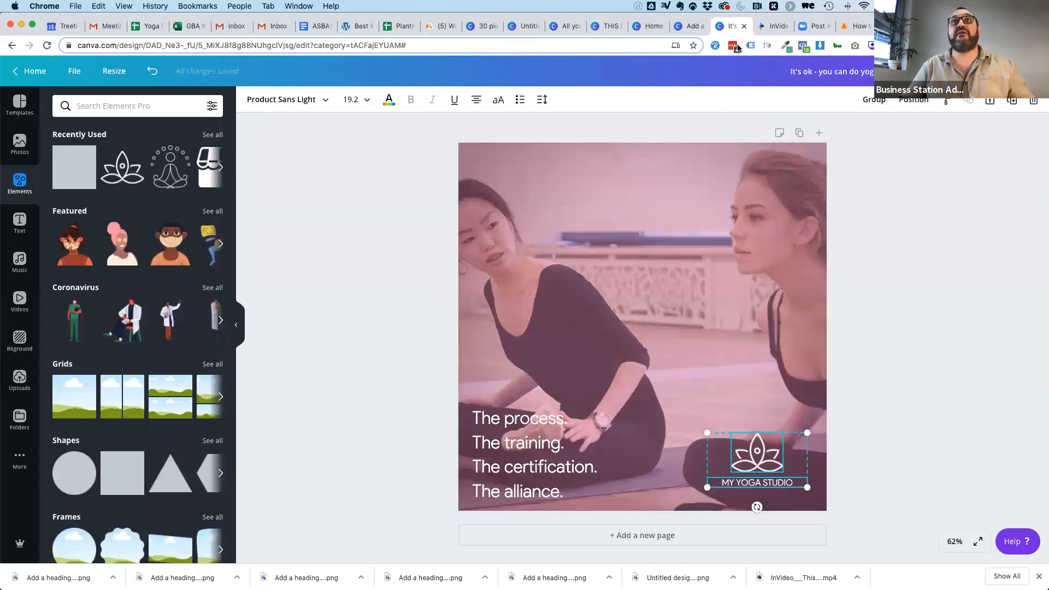
click(900, 282)
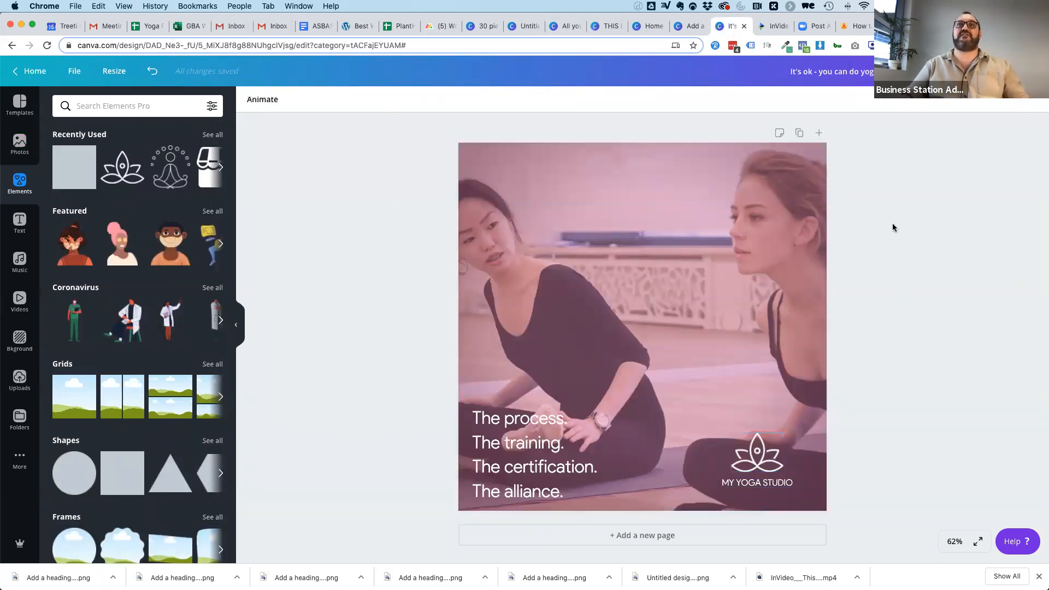
drag(907, 180, 397, 517)
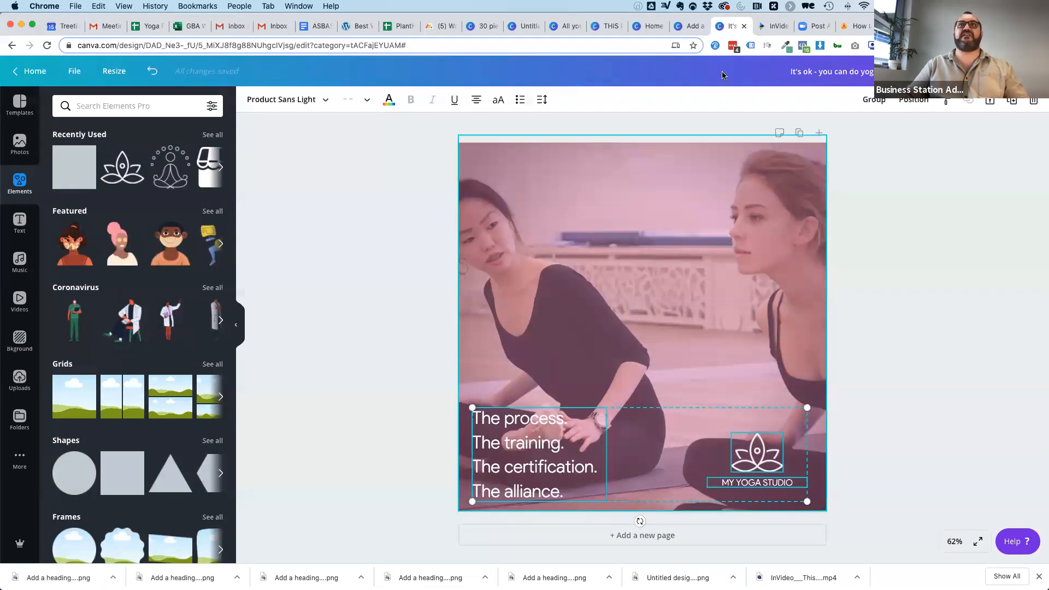
Create a new blank story design from the "Add a heading" design and paste the copied text and logo onto it.
click(678, 27)
click(75, 71)
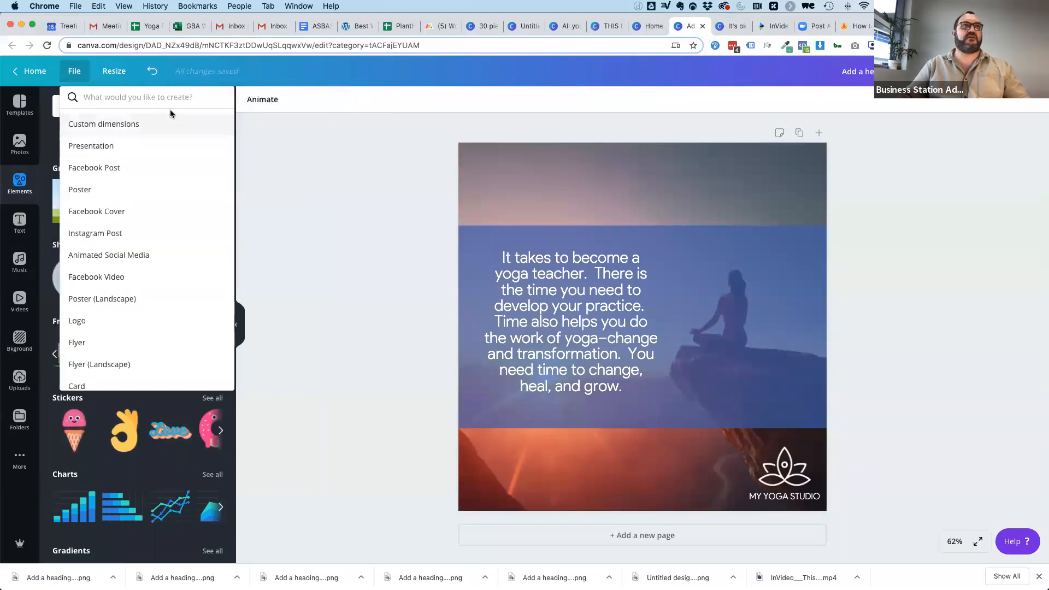
text(sotr)
key(BackSpace)
key(BackSpace)
key(BackSpace)
text(tory)
key(Down)
key(Return)
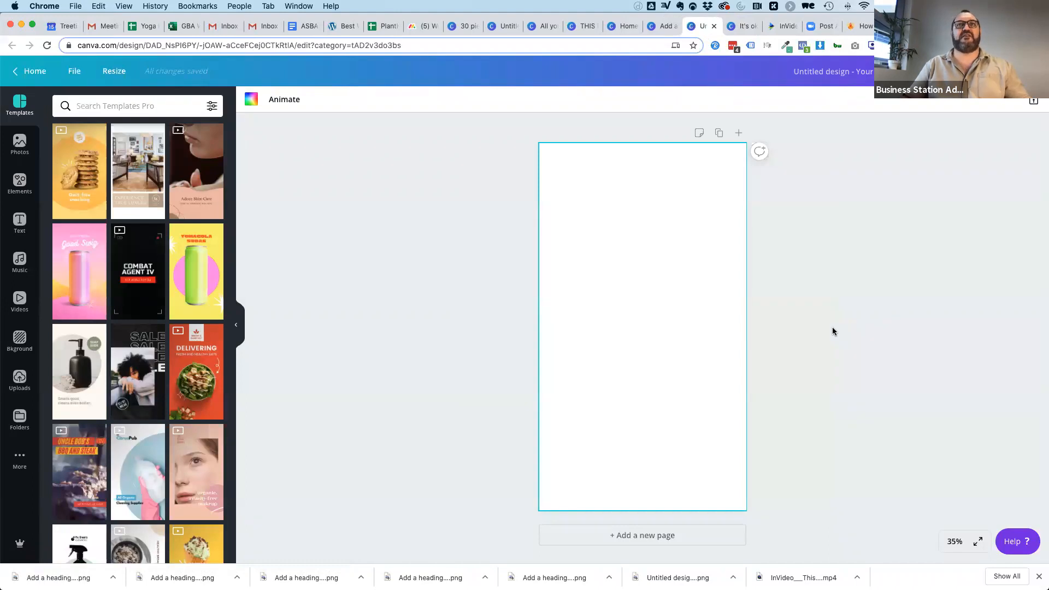
key(super+v)
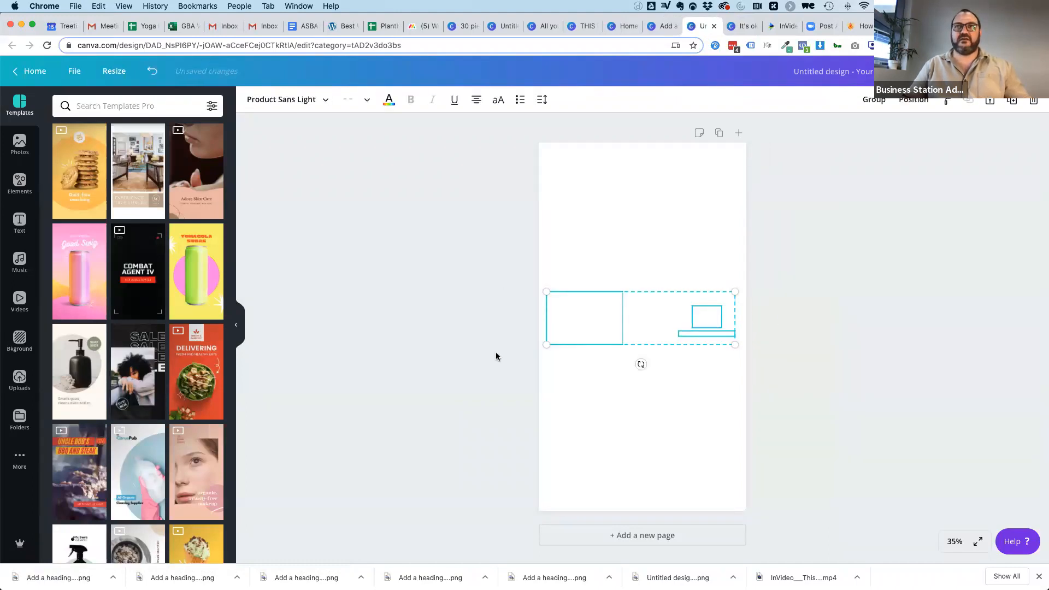
click(692, 190)
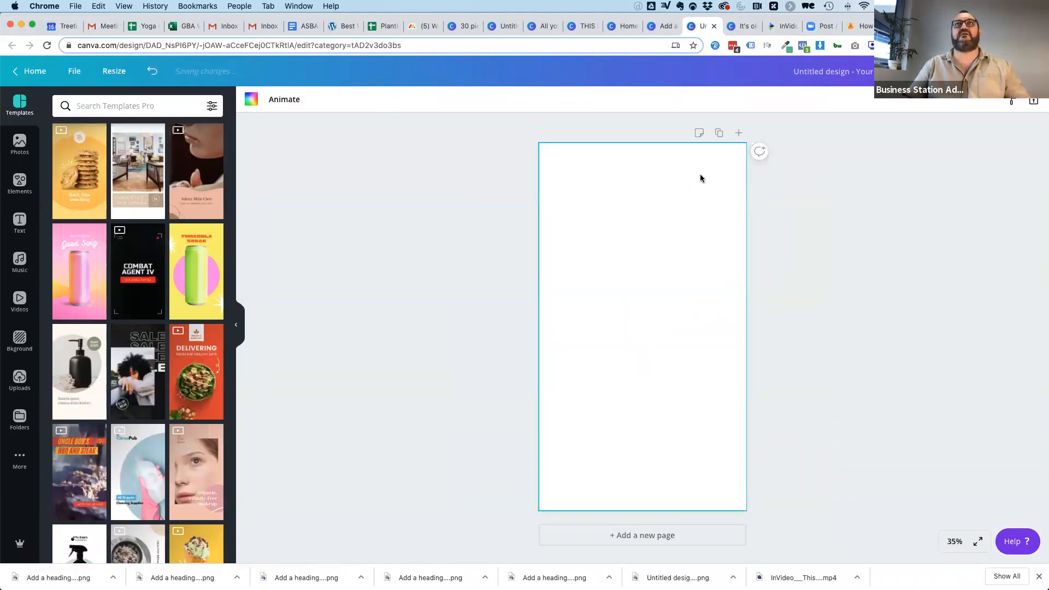
Copy the pink overlay from the "It's ok" design into the story and stretch it to cover the whole page.
click(735, 27)
click(635, 240)
key(super+c)
click(698, 26)
key(super+v)
drag(645, 345, 639, 517)
click(783, 303)
Send the pink overlay backward behind the white text on the story page.
click(656, 310)
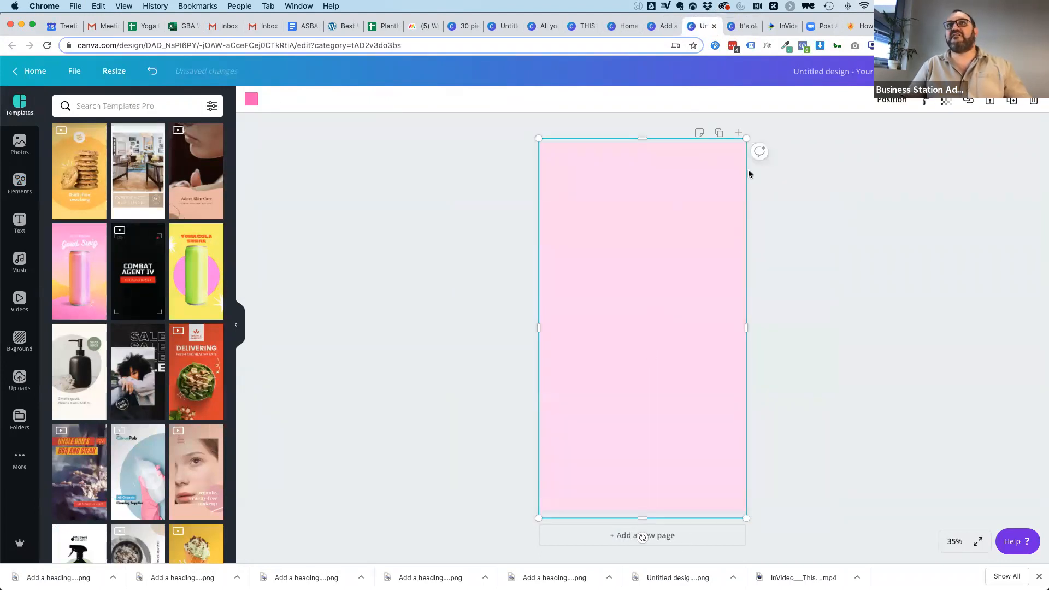
click(892, 100)
click(846, 132)
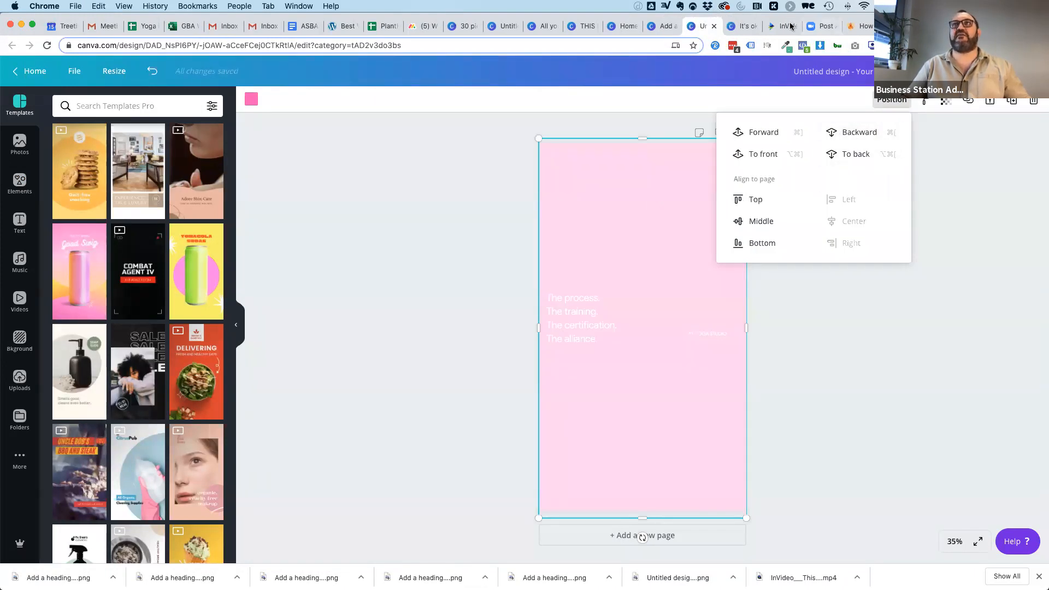
Bring the yoga class photo from the "It's ok" design into the story as background, framed on the woman in black.
click(739, 26)
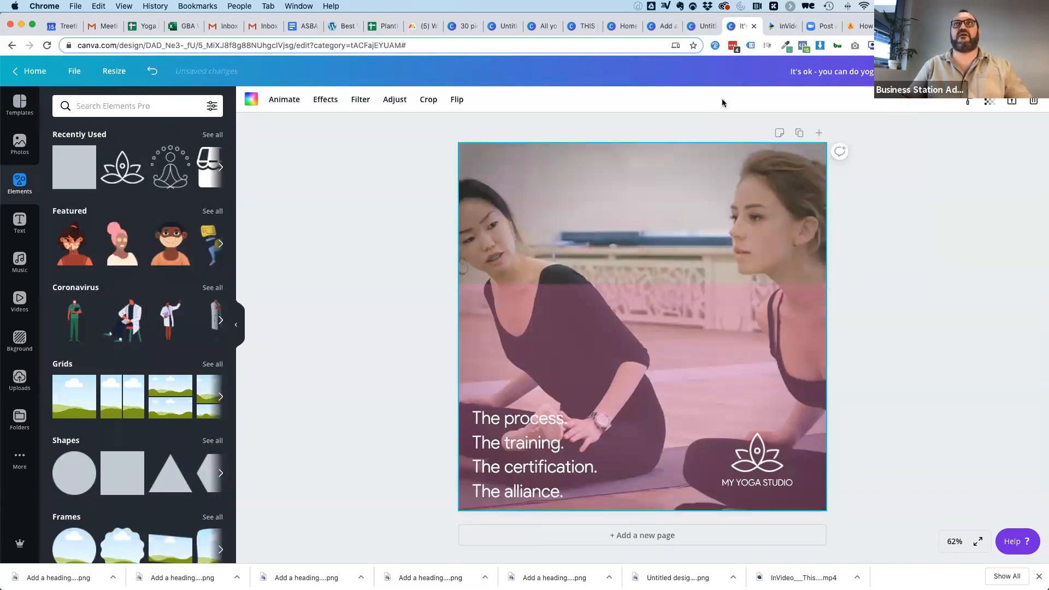
click(699, 27)
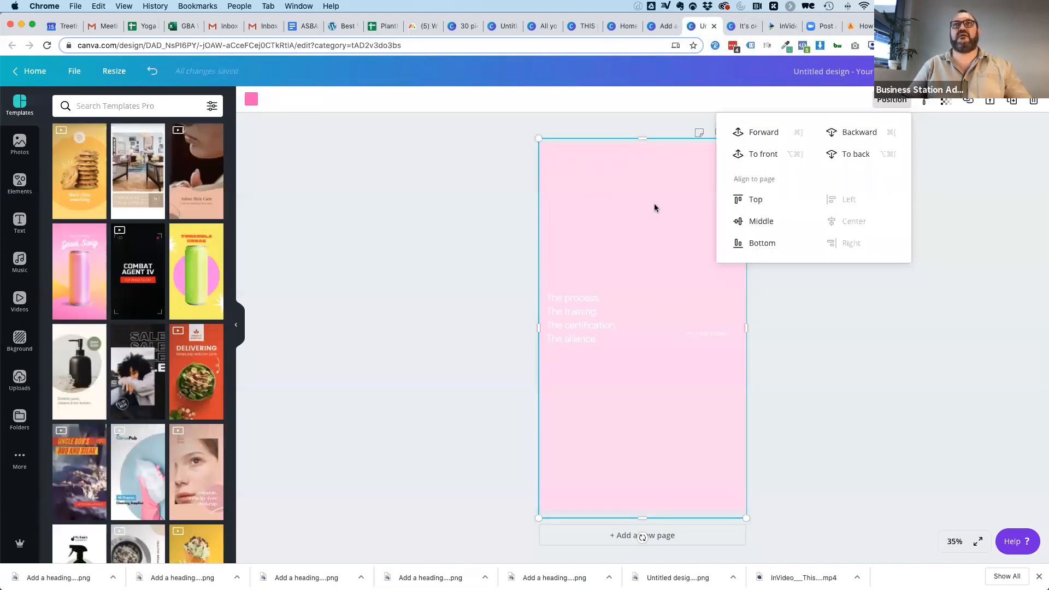
click(437, 203)
click(627, 190)
drag(577, 186, 648, 185)
double_click(564, 176)
drag(564, 176, 600, 175)
click(461, 202)
drag(687, 244, 693, 245)
click(492, 298)
Move the four-line text to the story page's lower left and the "MY YOGA STUDIO" text to its lower right.
drag(582, 305, 592, 449)
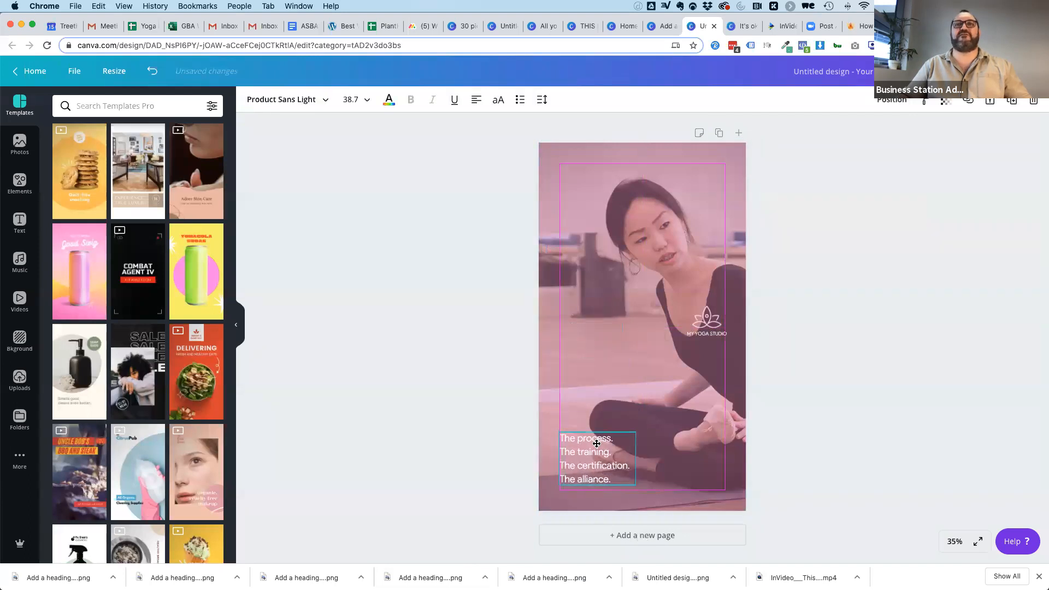
click(808, 317)
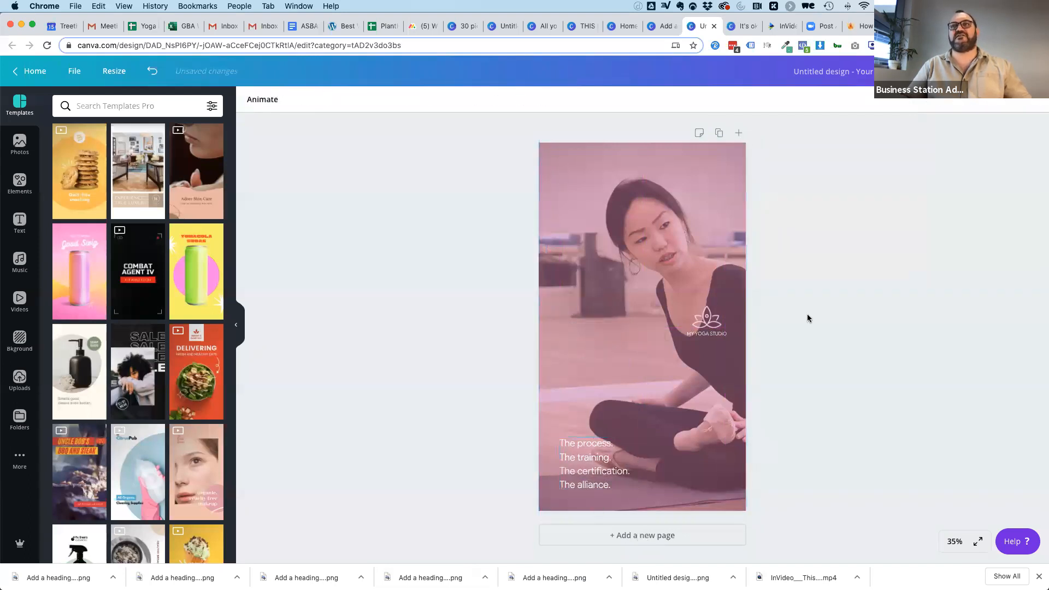
click(708, 335)
click(708, 336)
drag(708, 334, 708, 472)
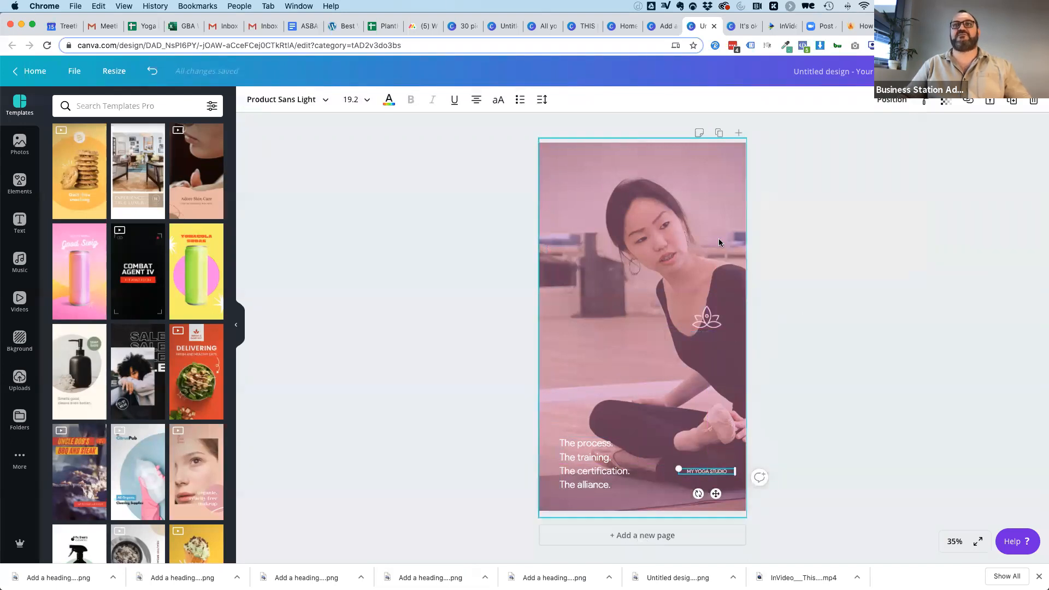
Place the lotus logo directly above the "MY YOGA STUDIO" text, keeping the pink overlay across the whole story page.
drag(719, 242, 651, 242)
drag(707, 319, 705, 450)
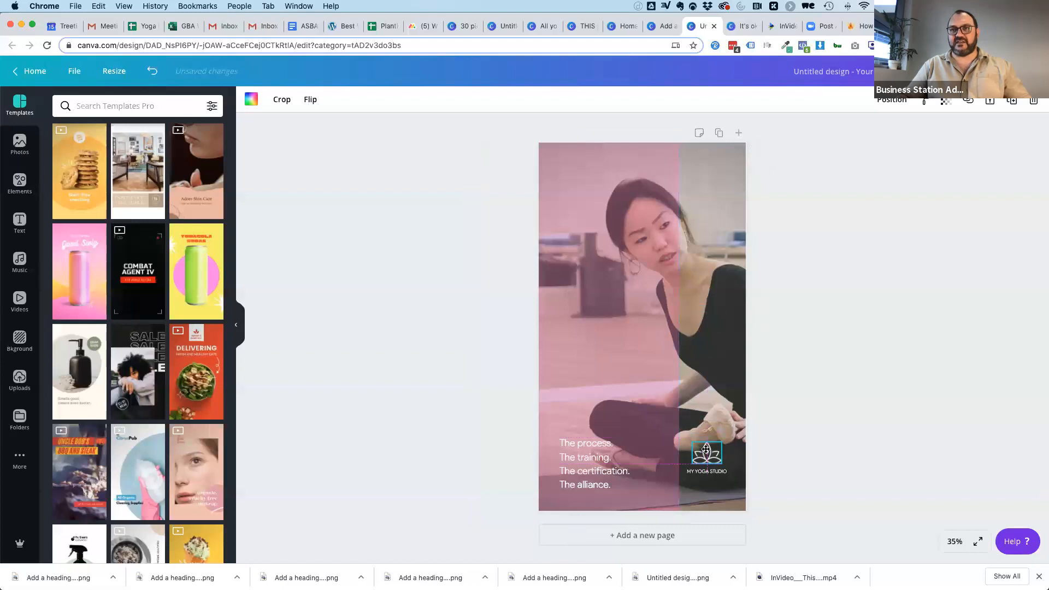
drag(655, 274, 723, 273)
click(825, 279)
Download the finished story design as a PNG at 1080 x 1920 px and dismiss the publishing confirmation.
click(984, 71)
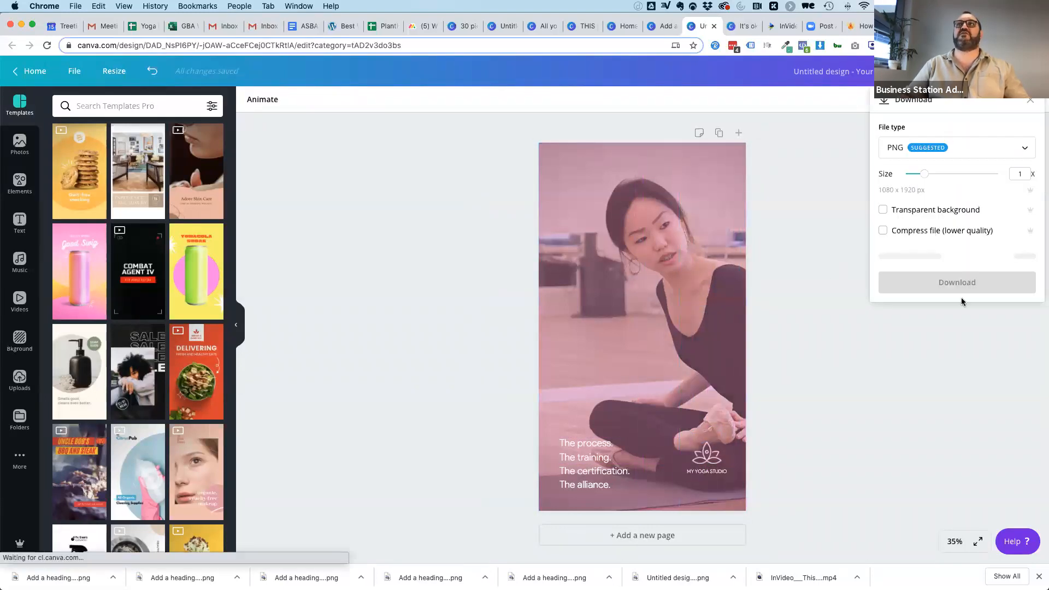
click(961, 257)
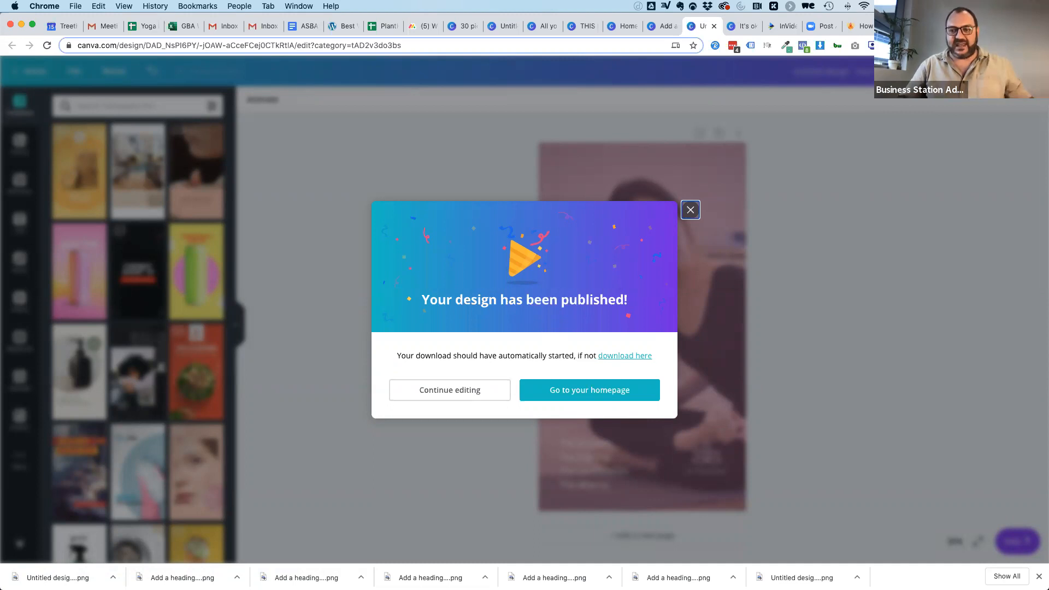
click(691, 211)
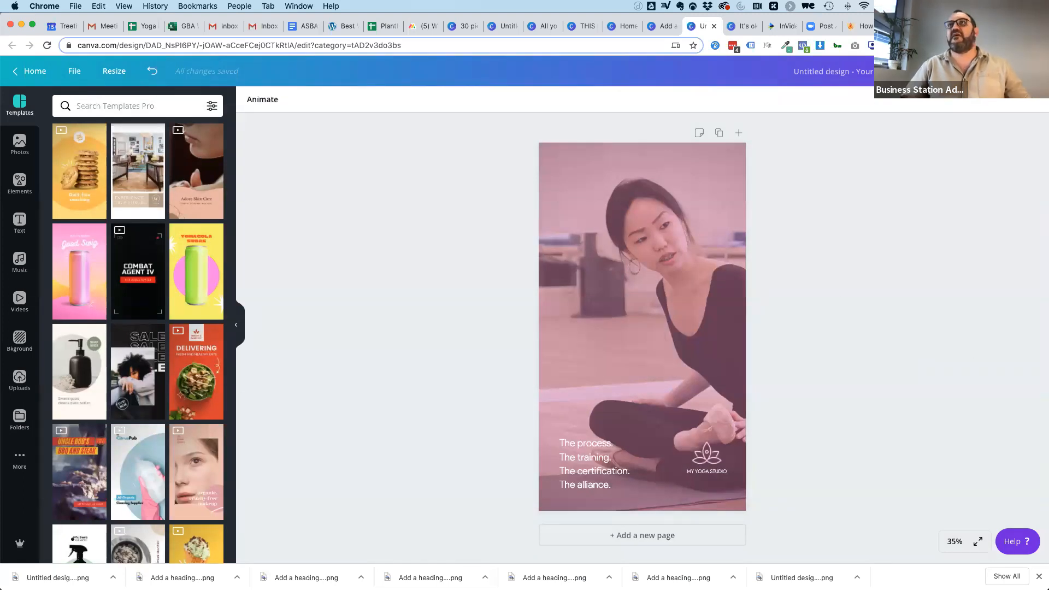
Open appsumo.com in a new browser tab and go to the account login.
key(super+t)
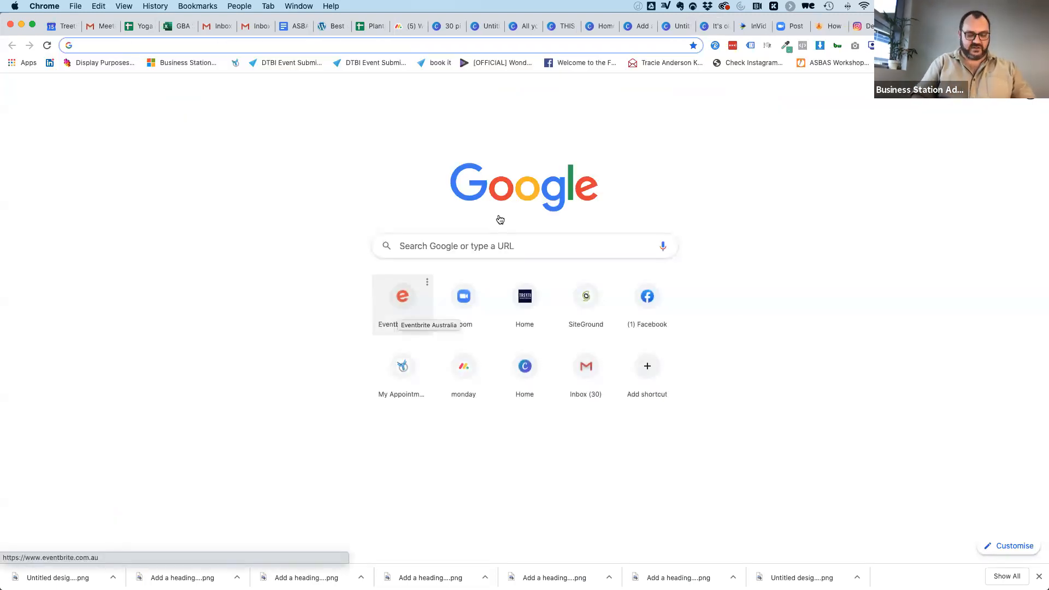
text(appsumo.com)
key(Return)
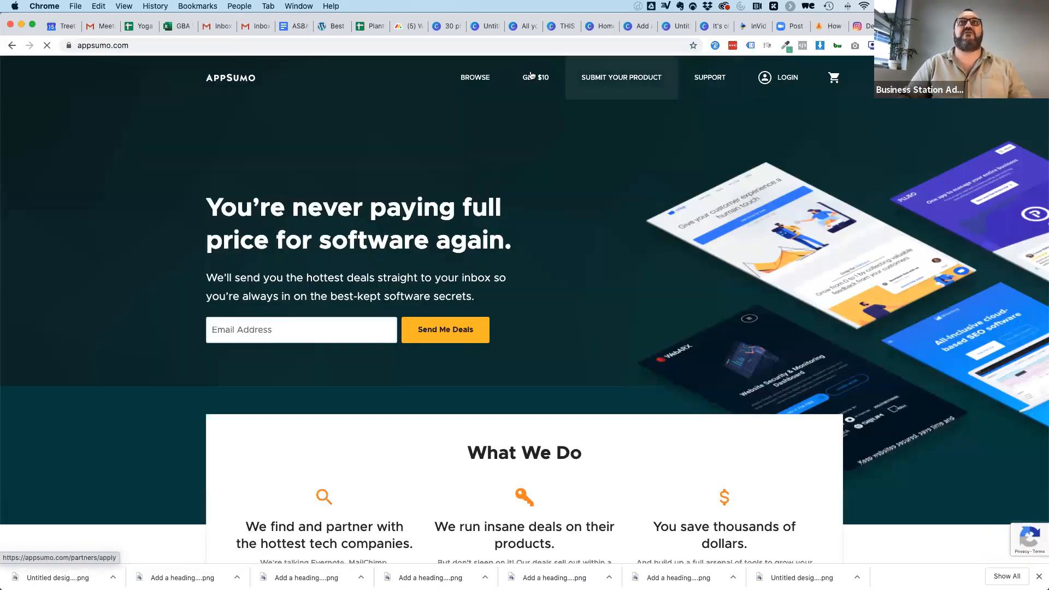
click(787, 88)
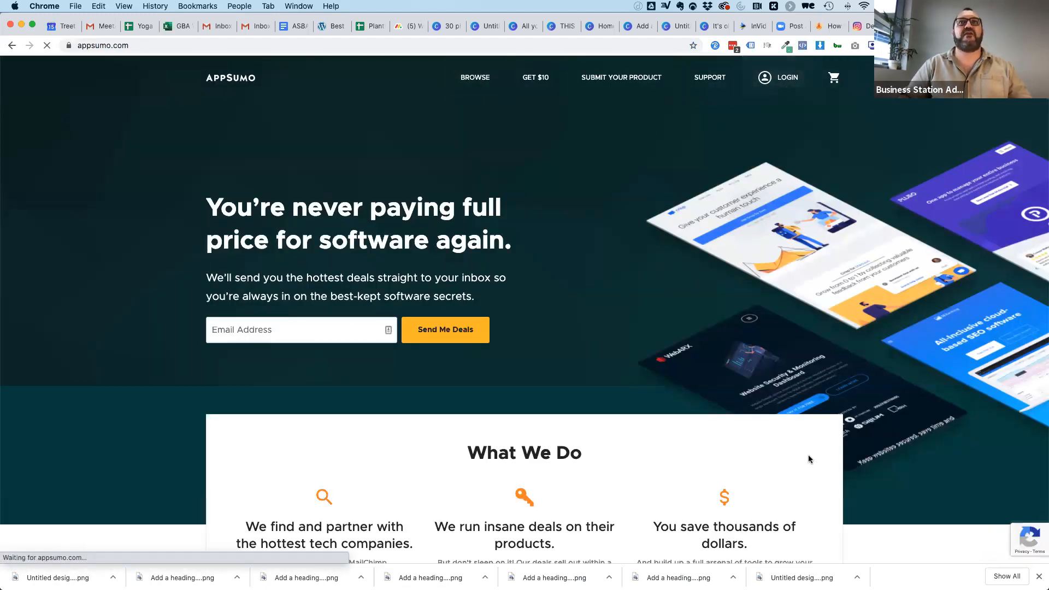
View the share link on AppSumo's "Get $10" referral page and return to the Canva story design.
click(481, 314)
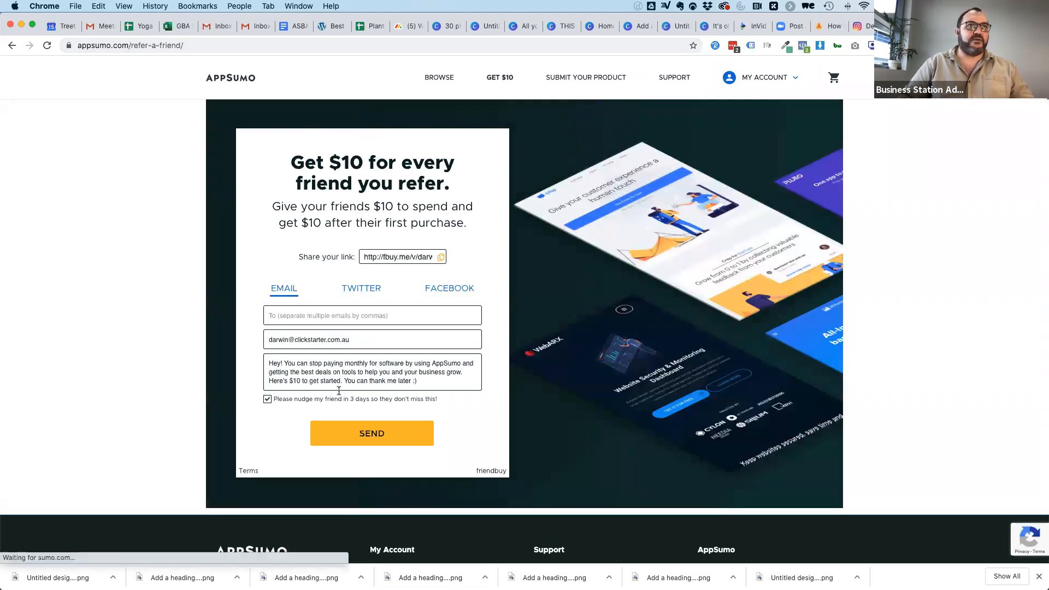
click(391, 259)
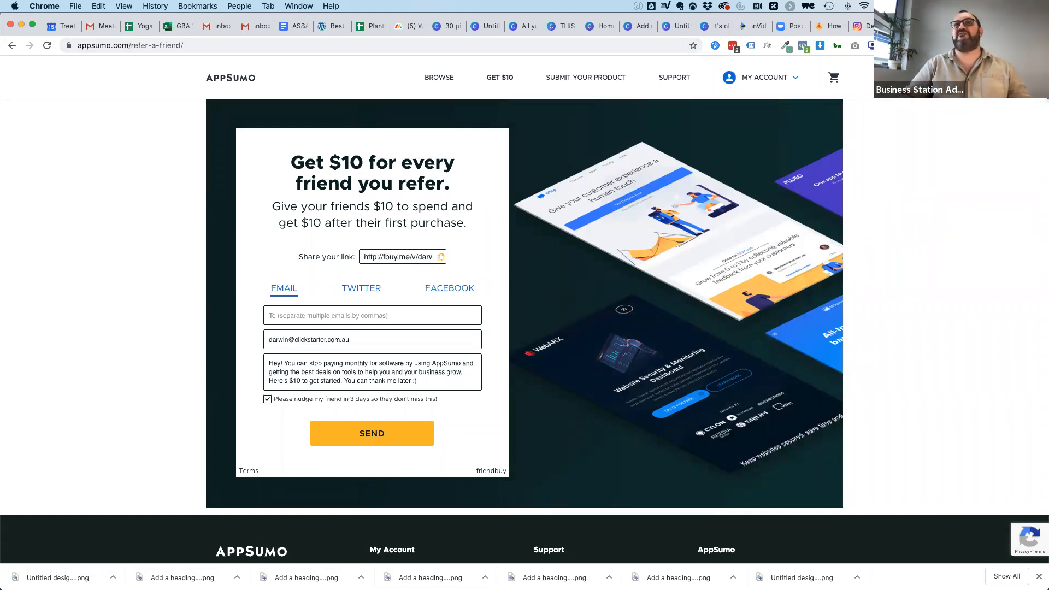
click(994, 27)
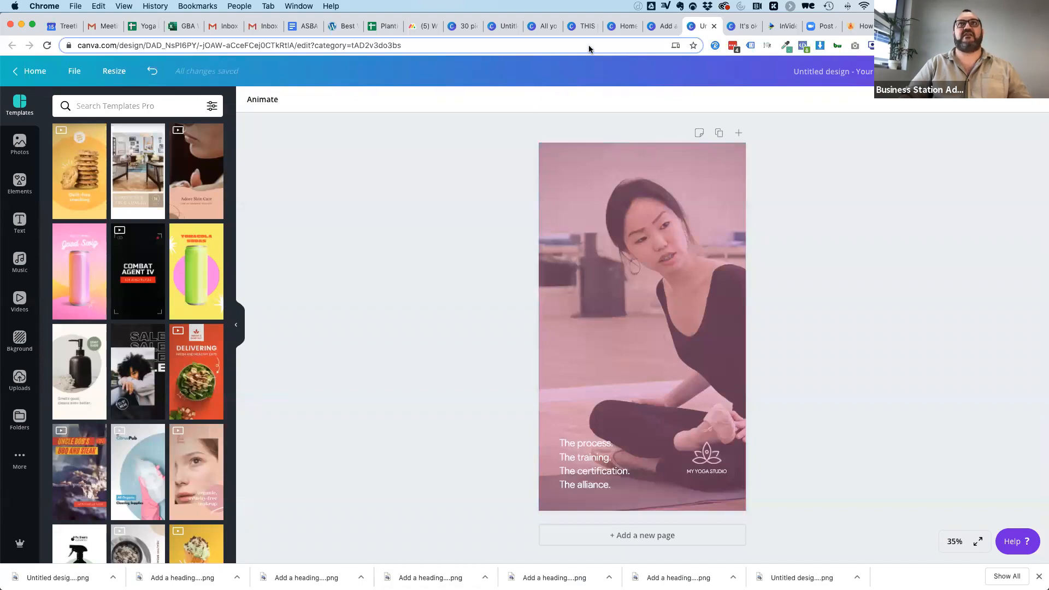